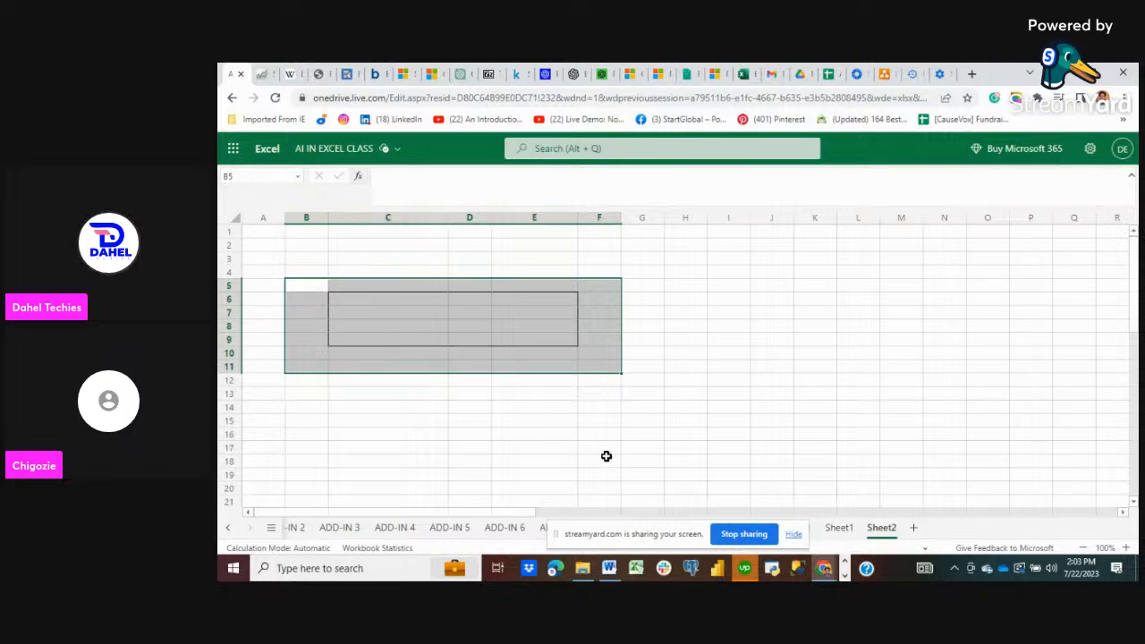
- Hide the screen-sharing notice and switch to the ADD-IN 11 sheet
click(793, 535)
click(784, 533)
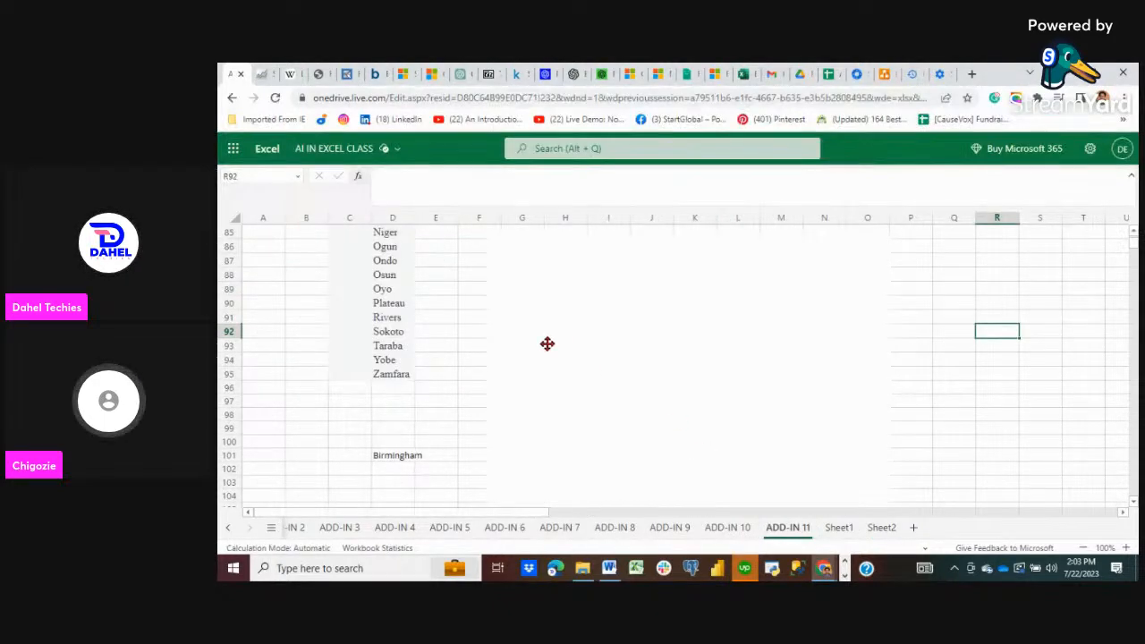
scroll(547, 344, up, 3)
scroll(547, 344, up, 2)
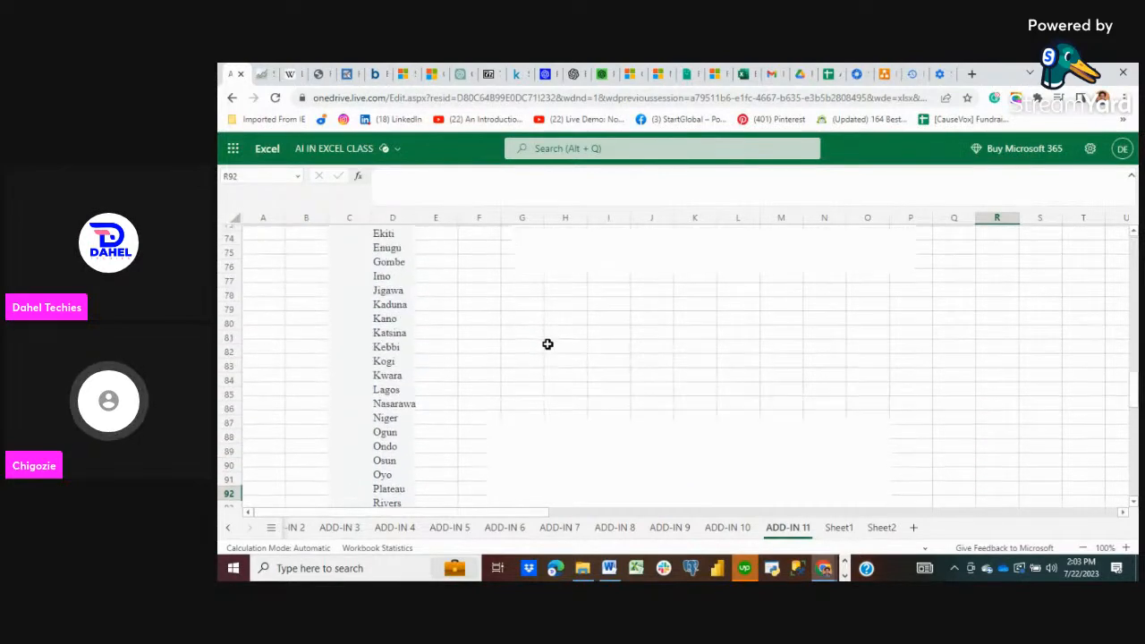
scroll(547, 344, down, 3)
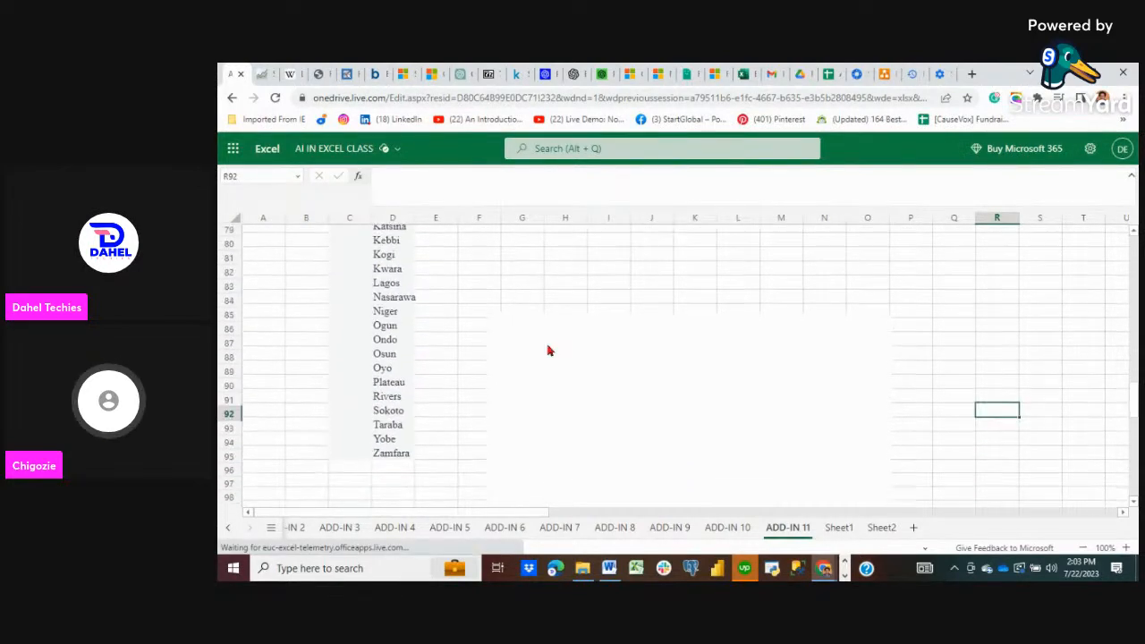
scroll(421, 357, up, 4)
scroll(421, 357, up, 2)
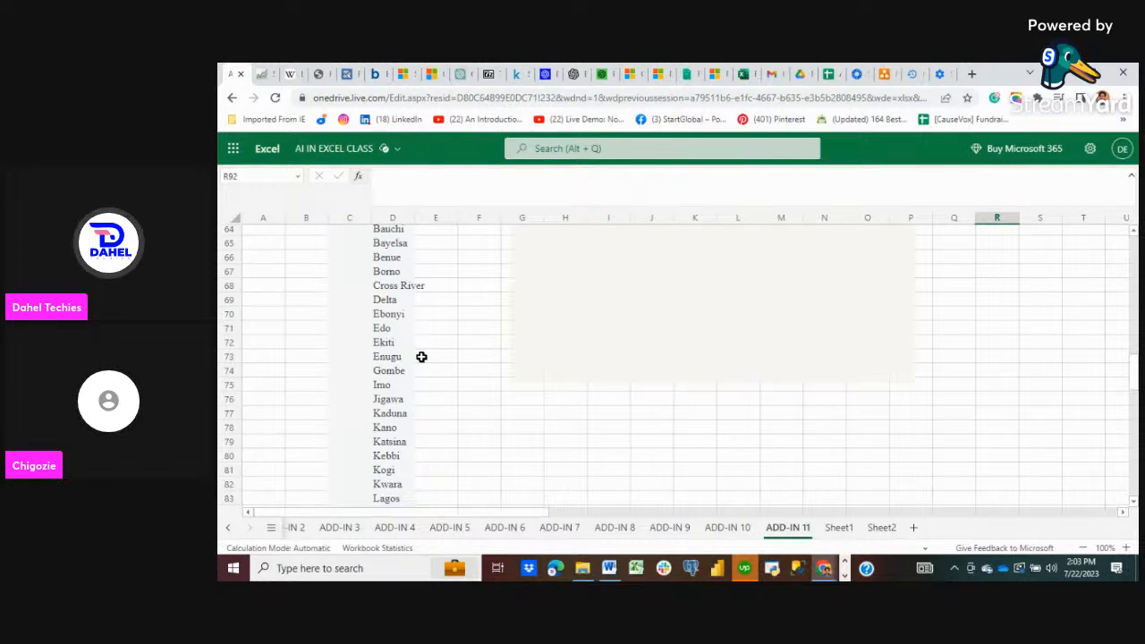
- Scroll through the US and Nigerian state lists until the Bing map plots the points
scroll(421, 357, down, 5)
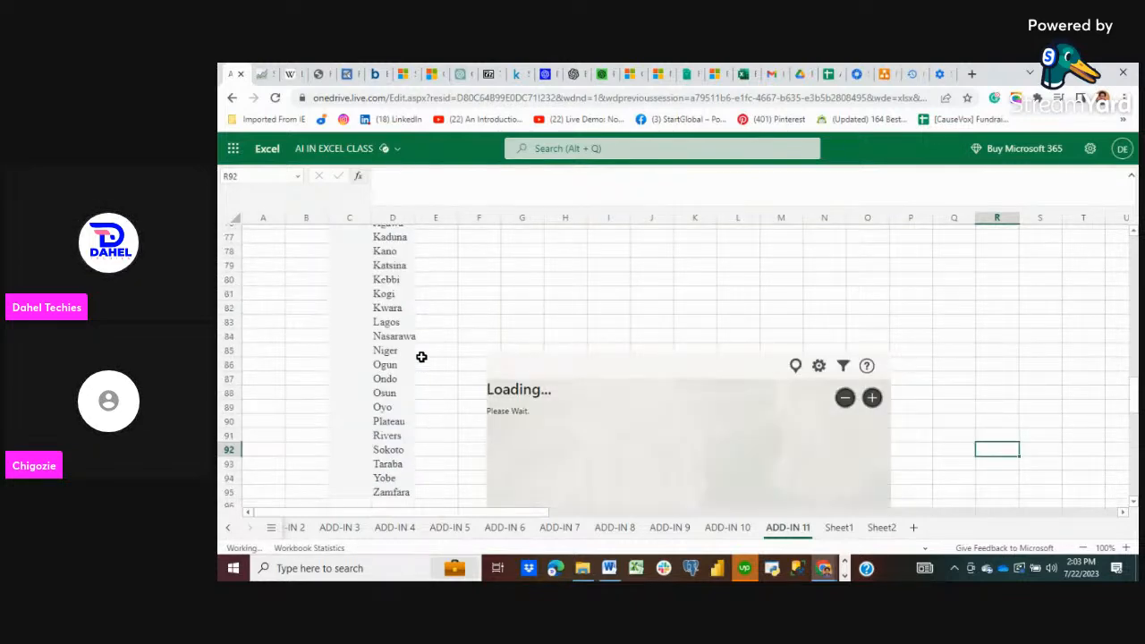
scroll(422, 357, down, 10)
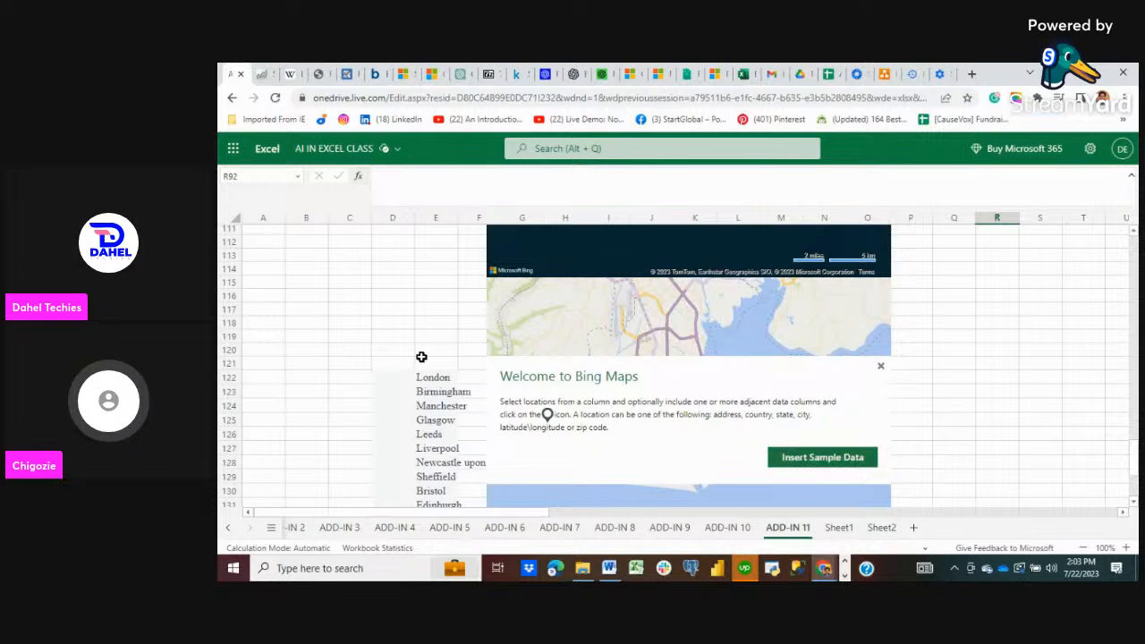
scroll(421, 357, up, 10)
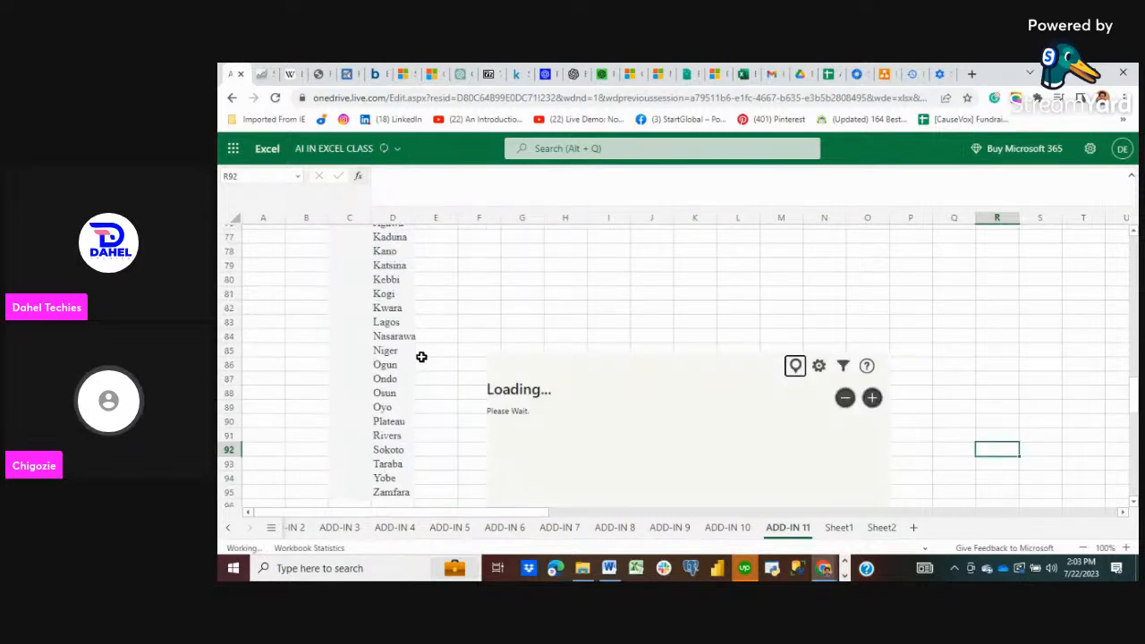
scroll(421, 357, up, 20)
scroll(421, 357, up, 3)
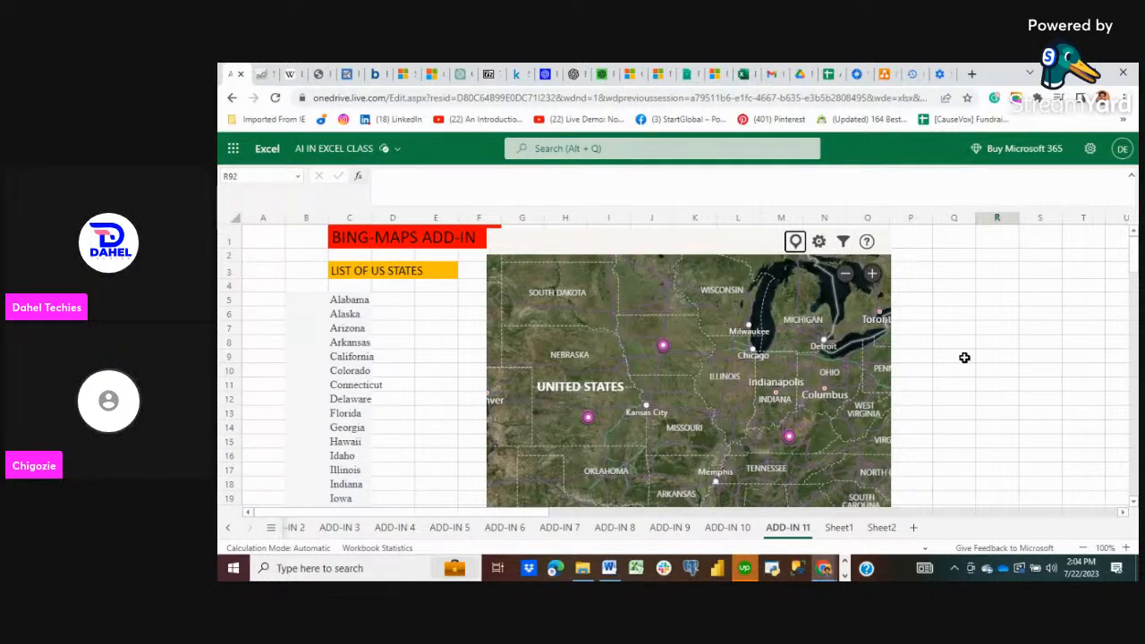
scroll(964, 357, down, 5)
scroll(964, 358, down, 3)
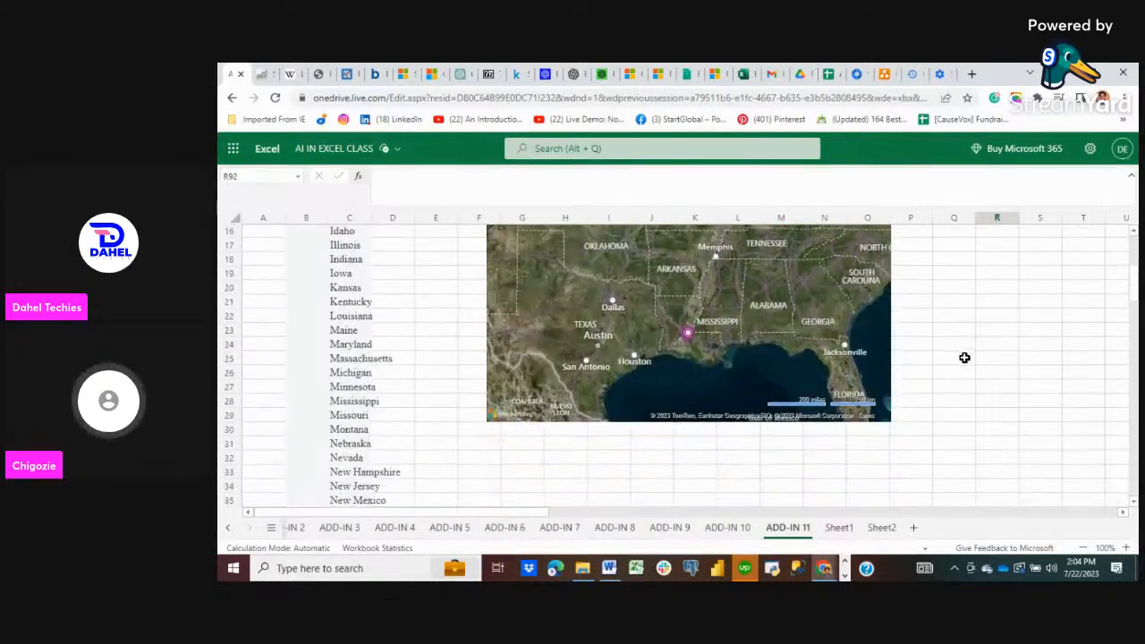
scroll(964, 358, down, 4)
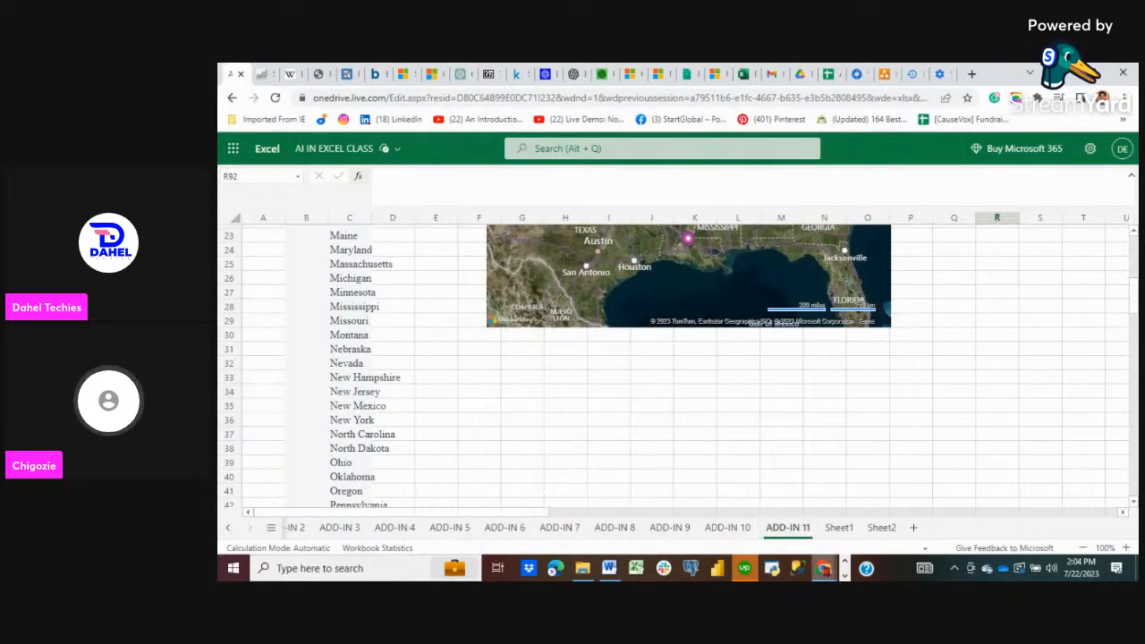
mouse_move(824, 570)
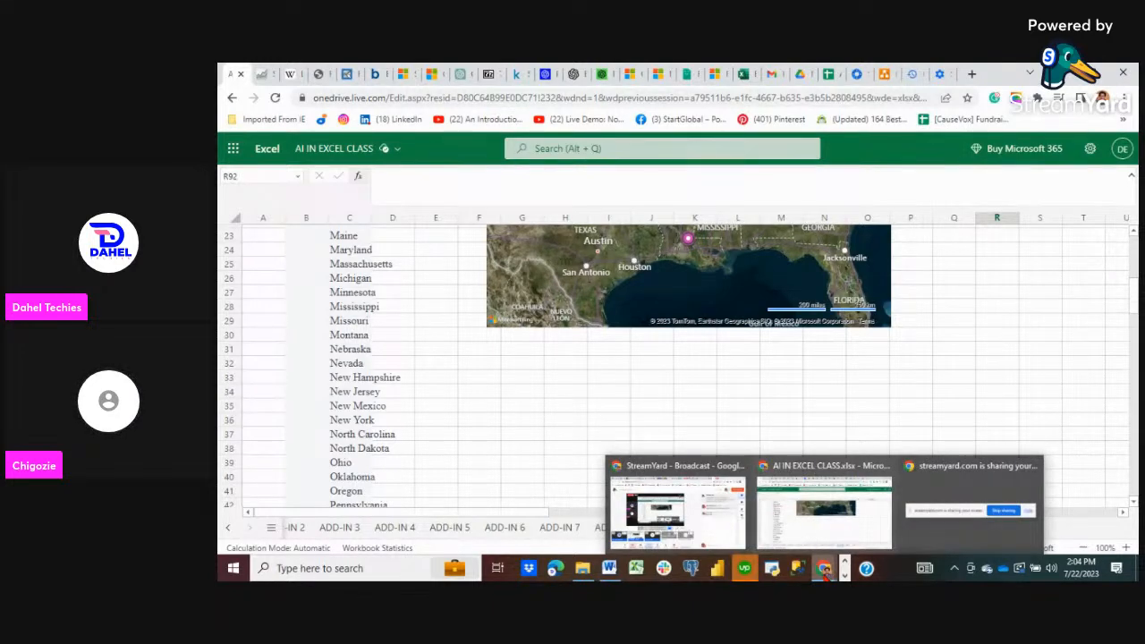
- Put the waiting guest on the live StreamYard stream, then return to the Excel workbook
click(671, 503)
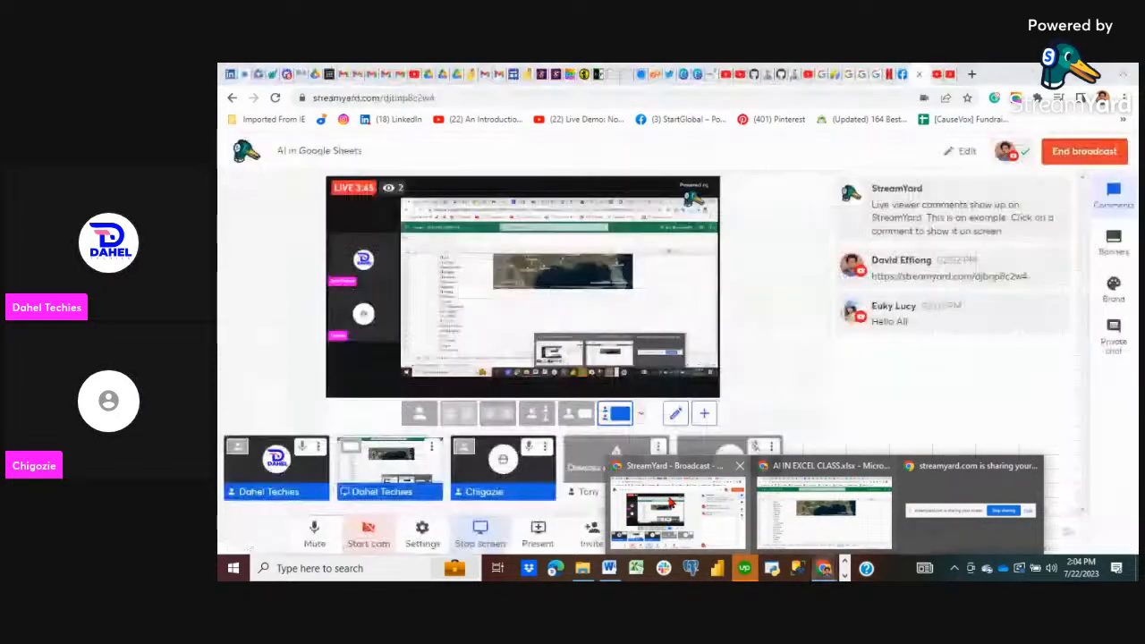
click(675, 492)
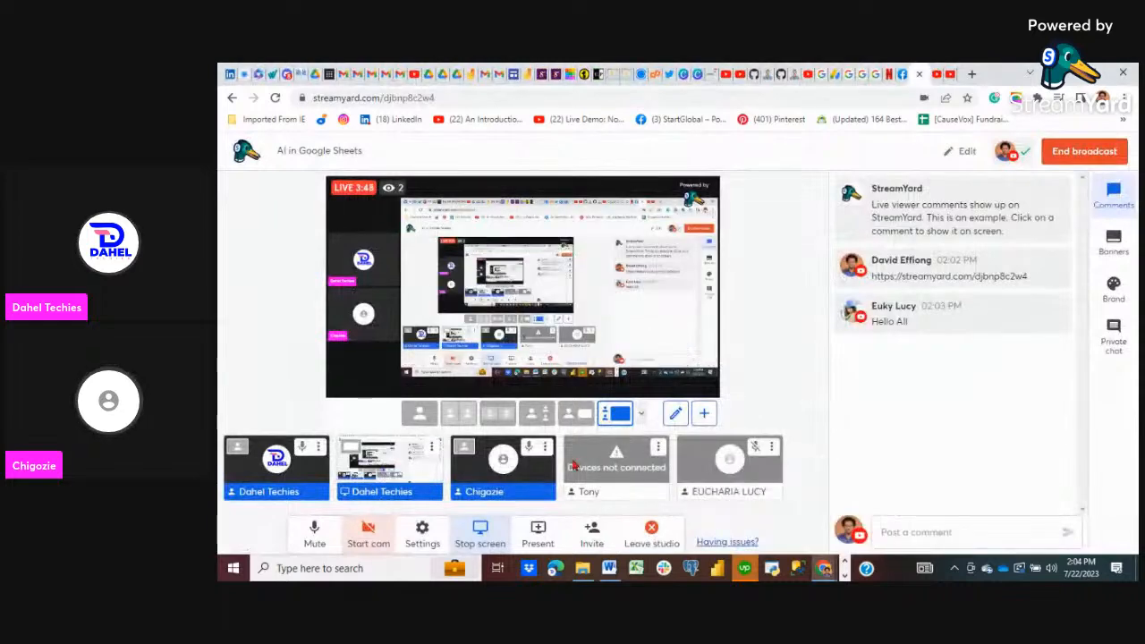
click(729, 467)
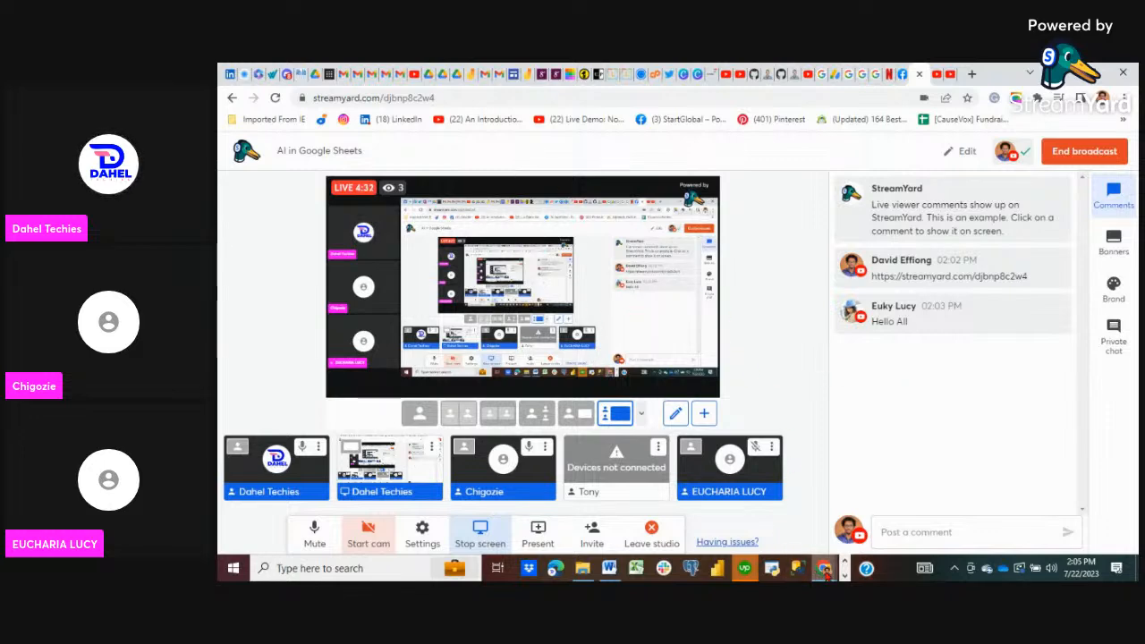
mouse_move(826, 571)
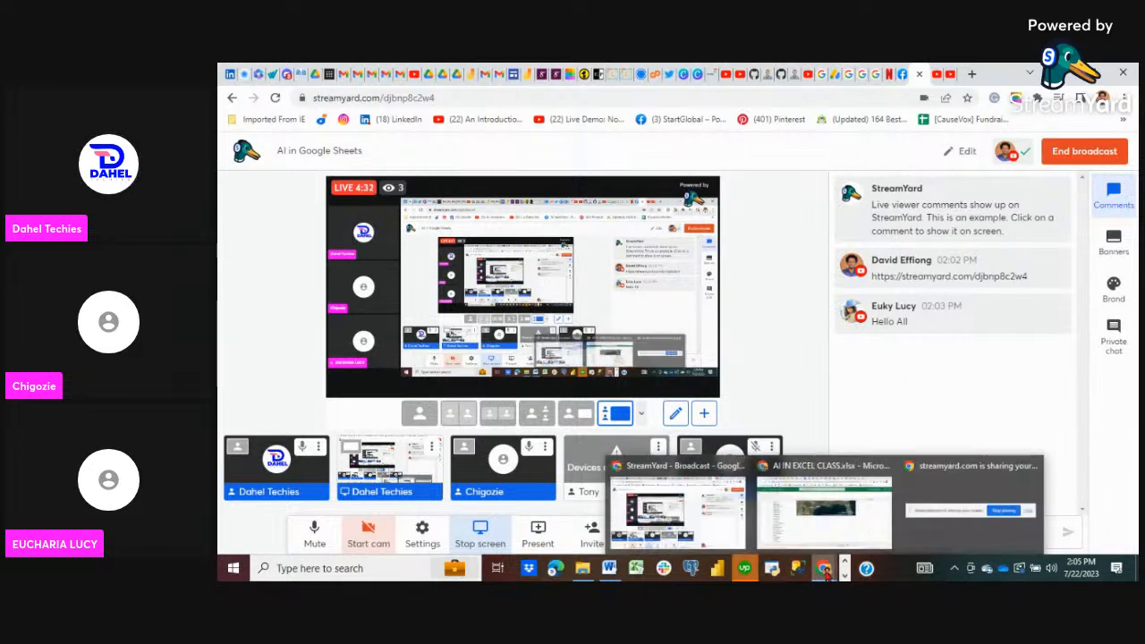
click(790, 523)
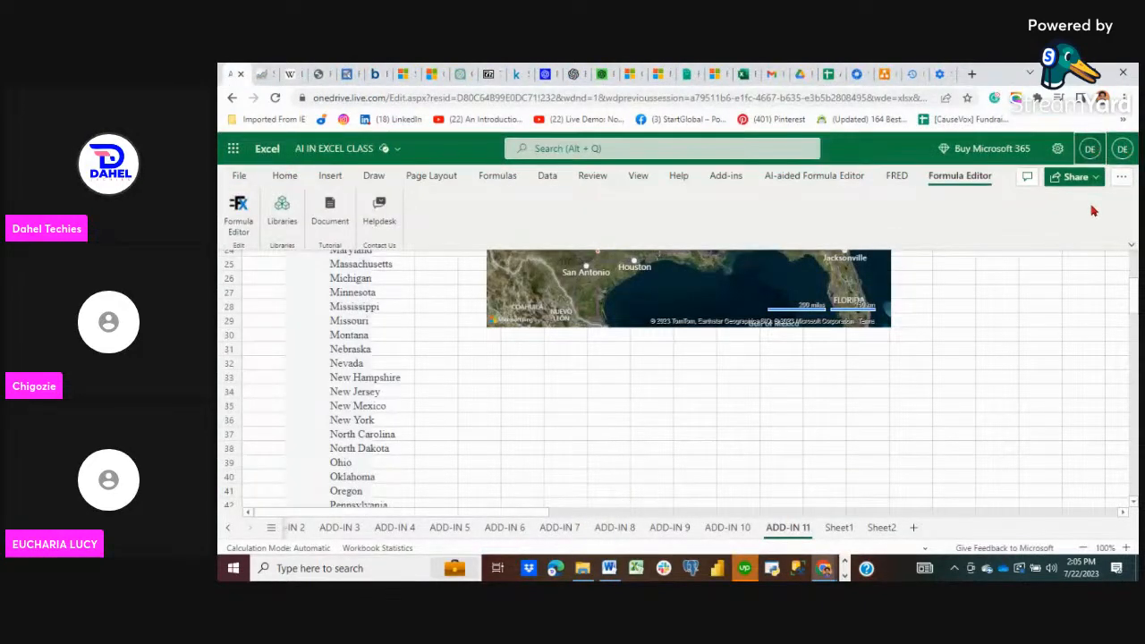
- Open and then close the Microsoft account details card
click(1091, 149)
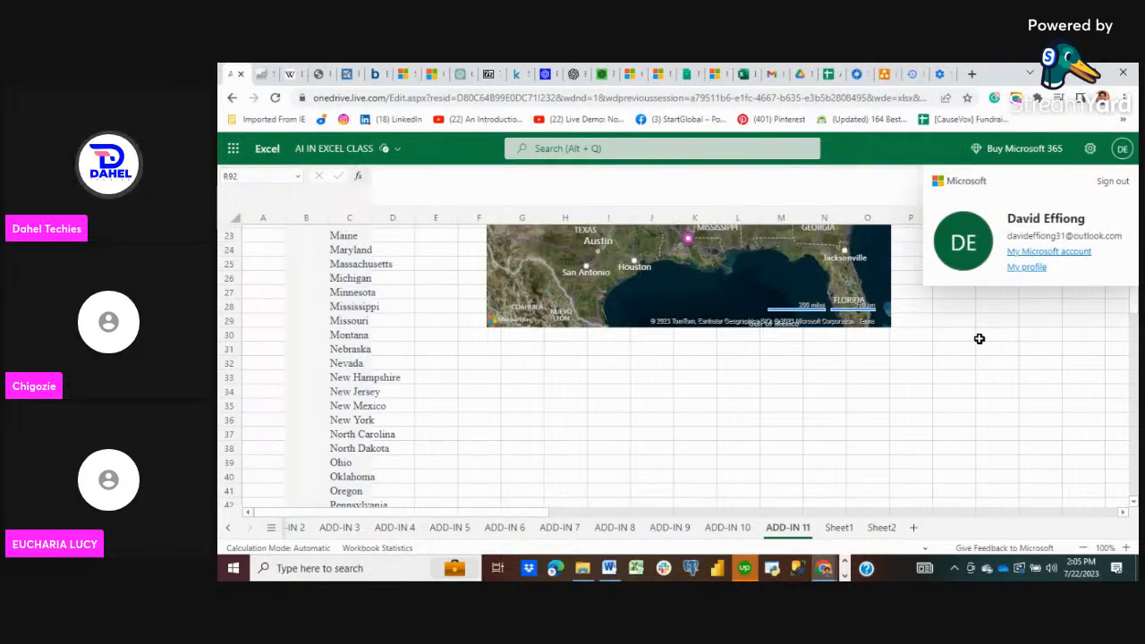
scroll(979, 338, up, 1)
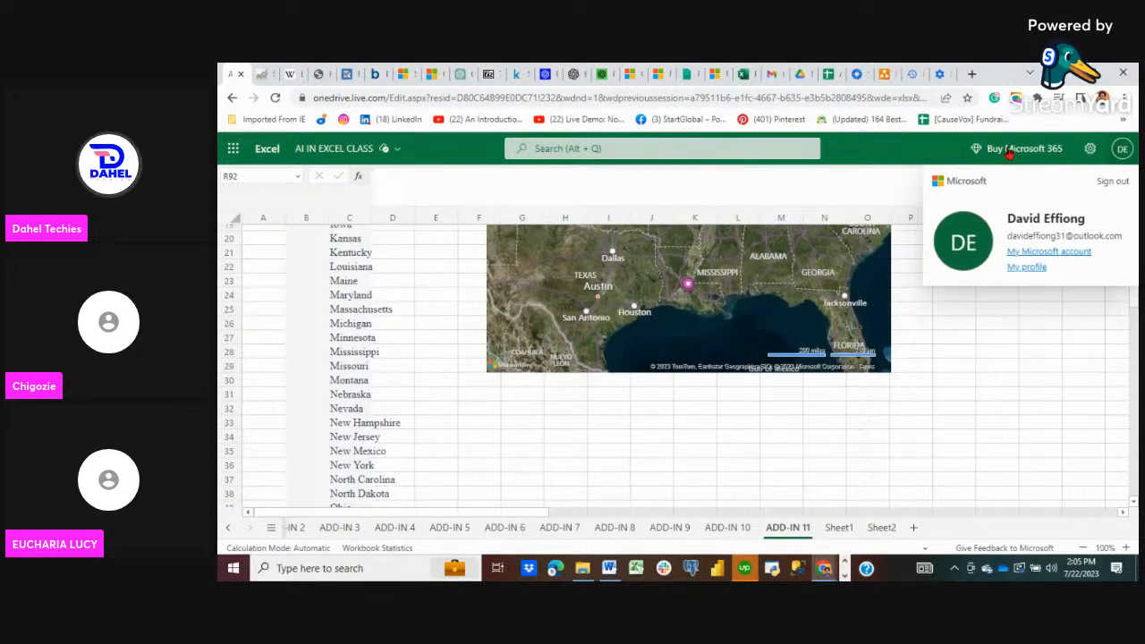
click(930, 156)
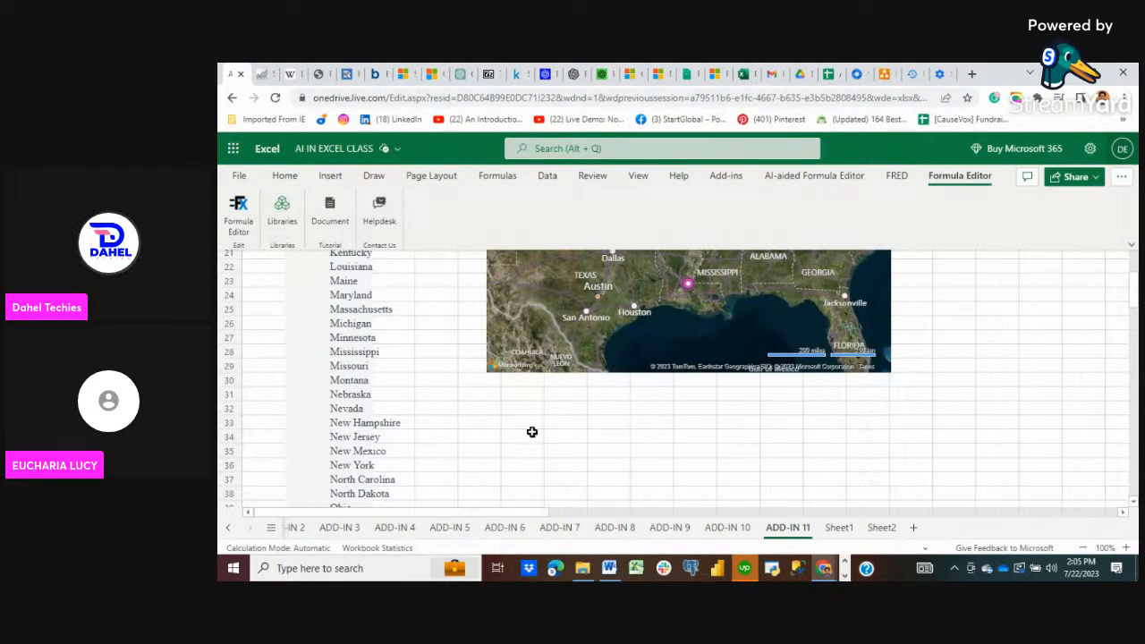
- Scroll ADD-IN 11 past the US, Nigeria and UK maps
scroll(527, 476, up, 5)
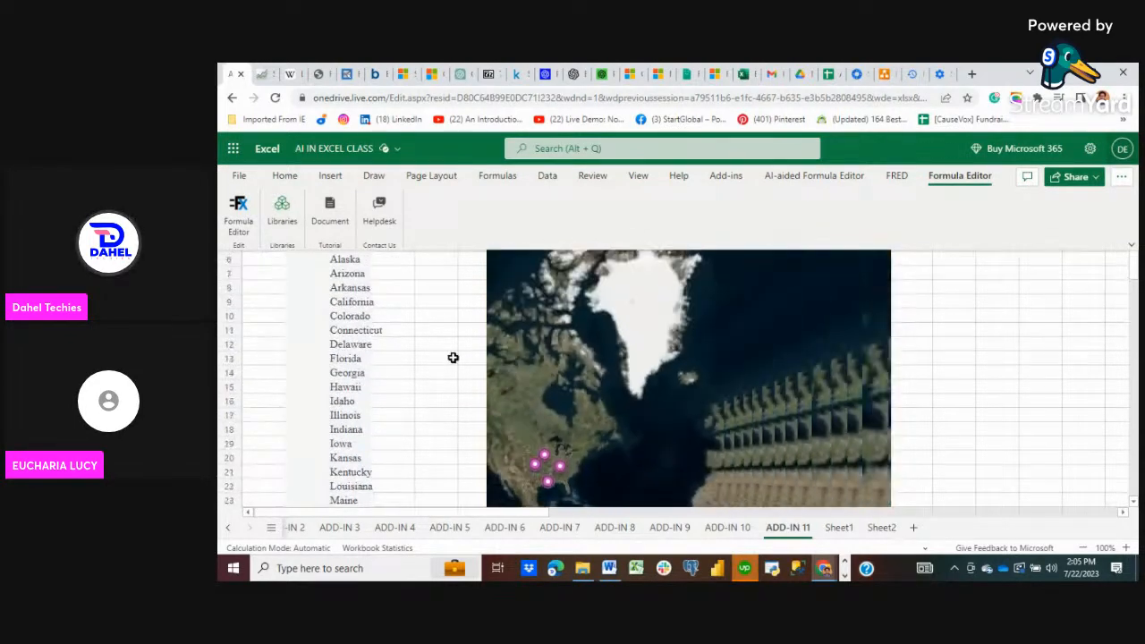
scroll(429, 360, down, 2)
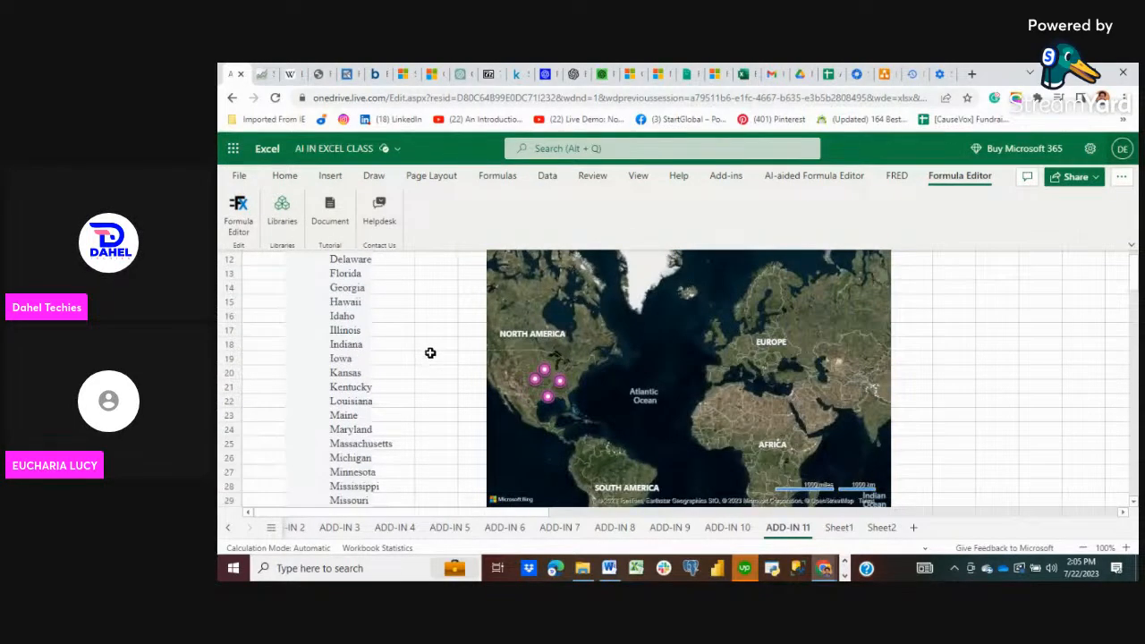
scroll(440, 331, down, 7)
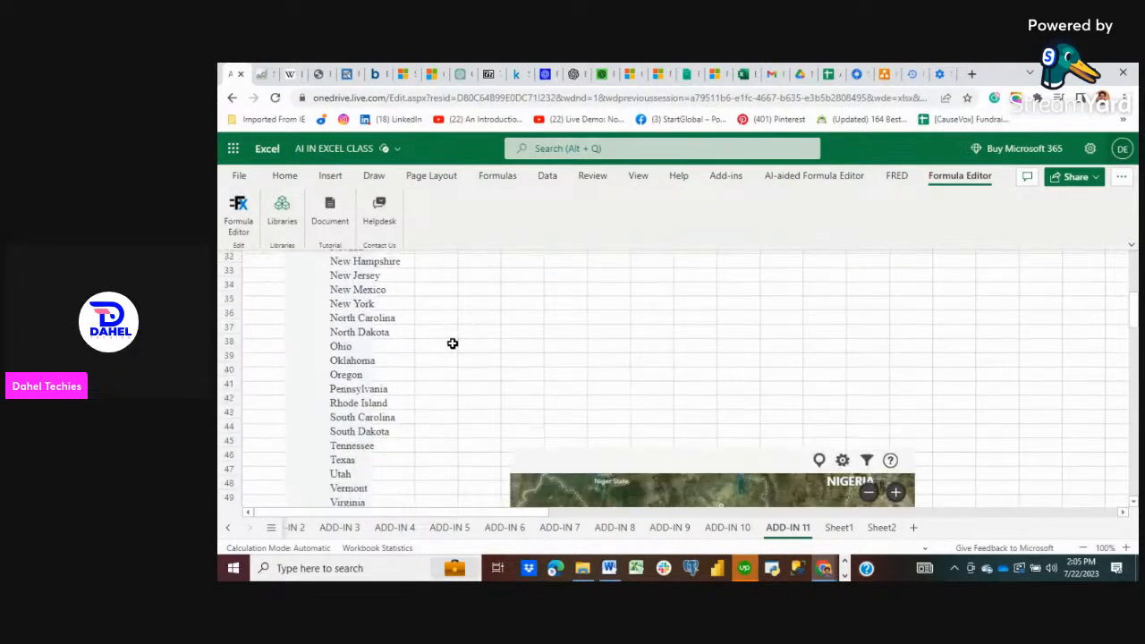
scroll(453, 344, down, 3)
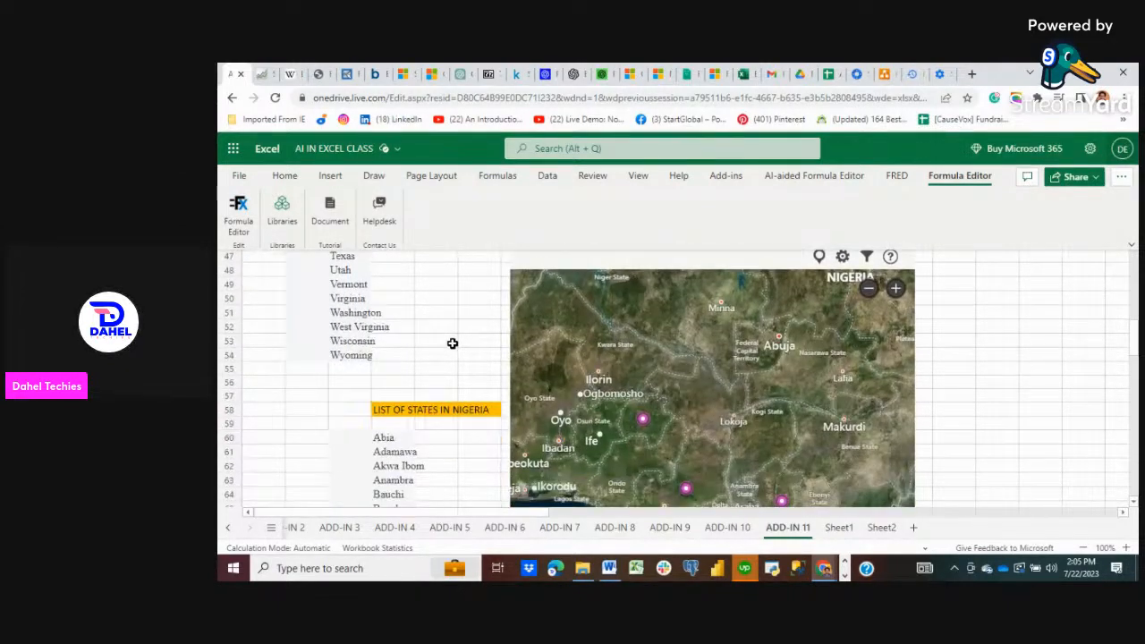
scroll(452, 343, down, 5)
scroll(452, 344, down, 12)
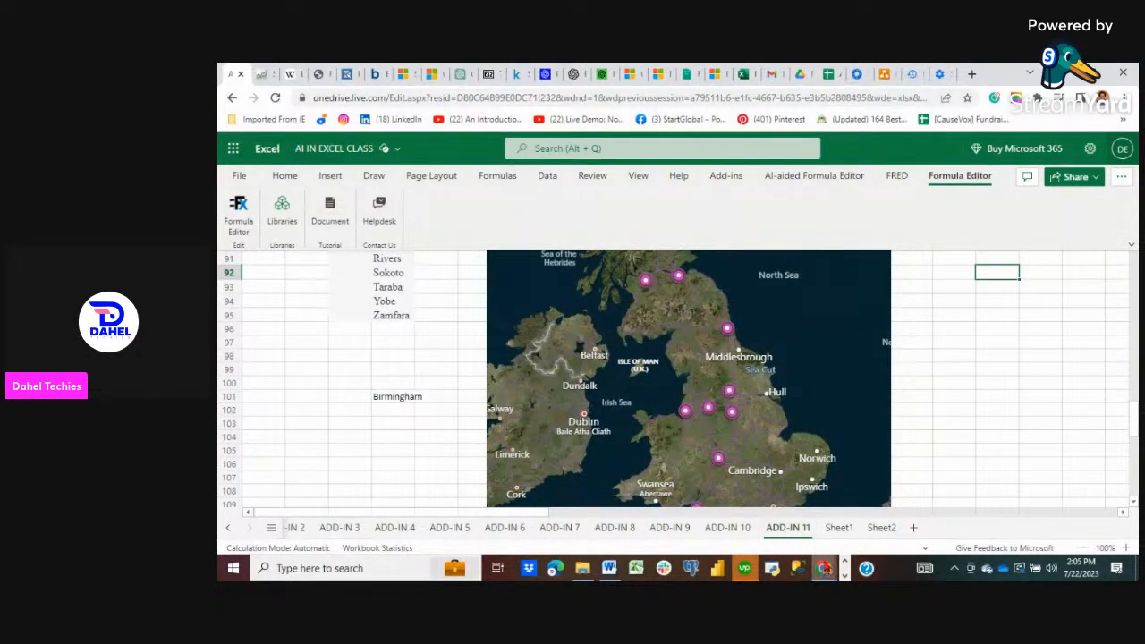
mouse_move(823, 568)
click(667, 505)
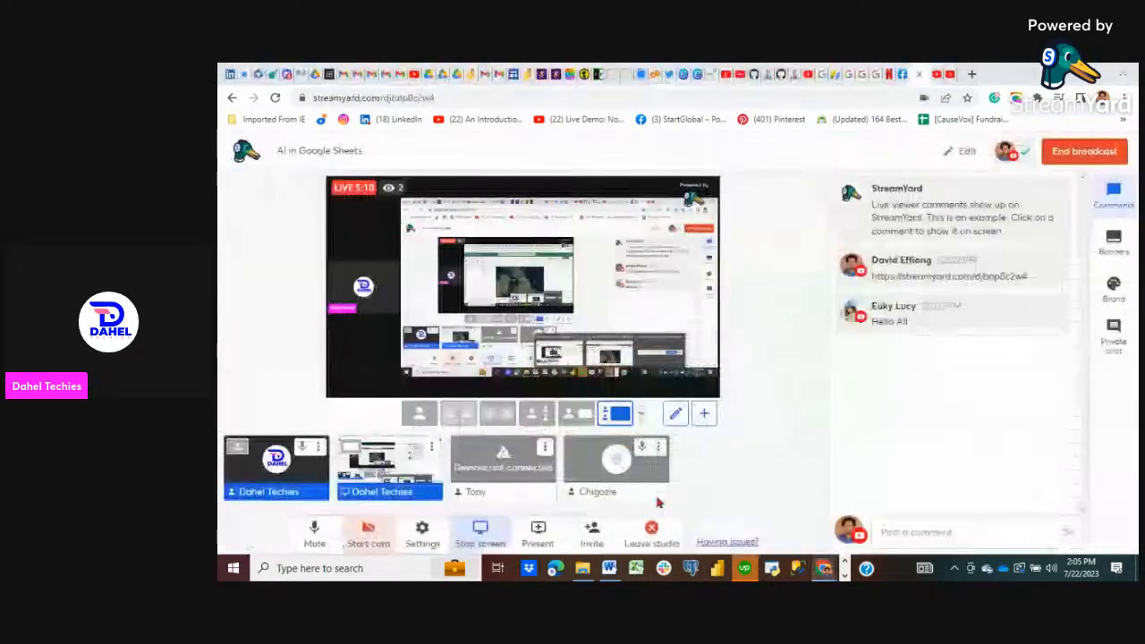
click(609, 471)
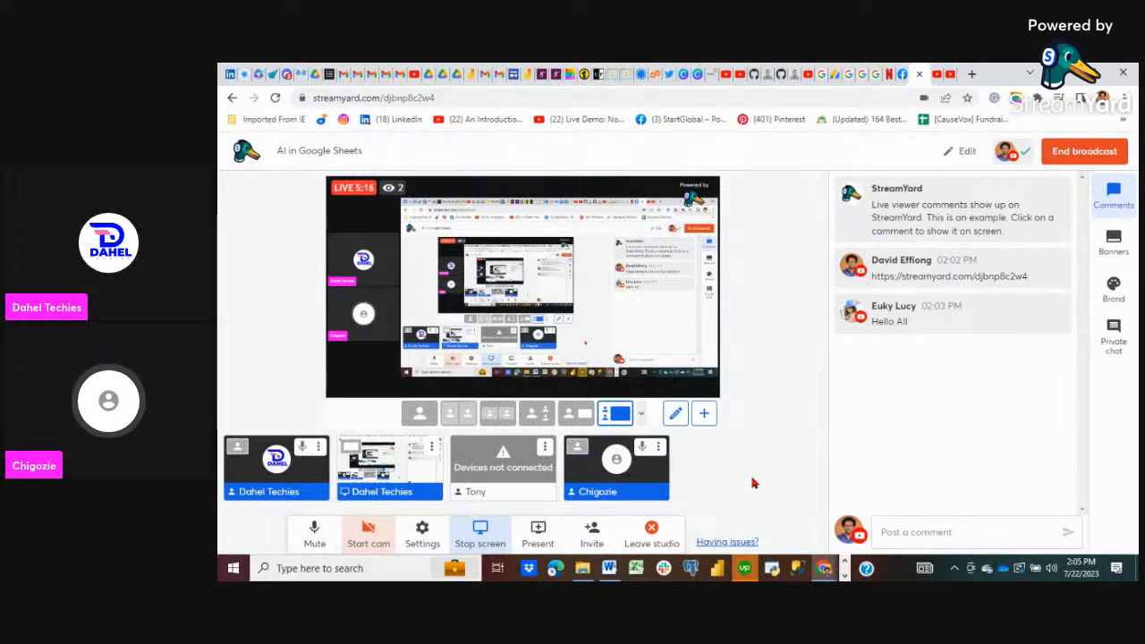
mouse_move(664, 484)
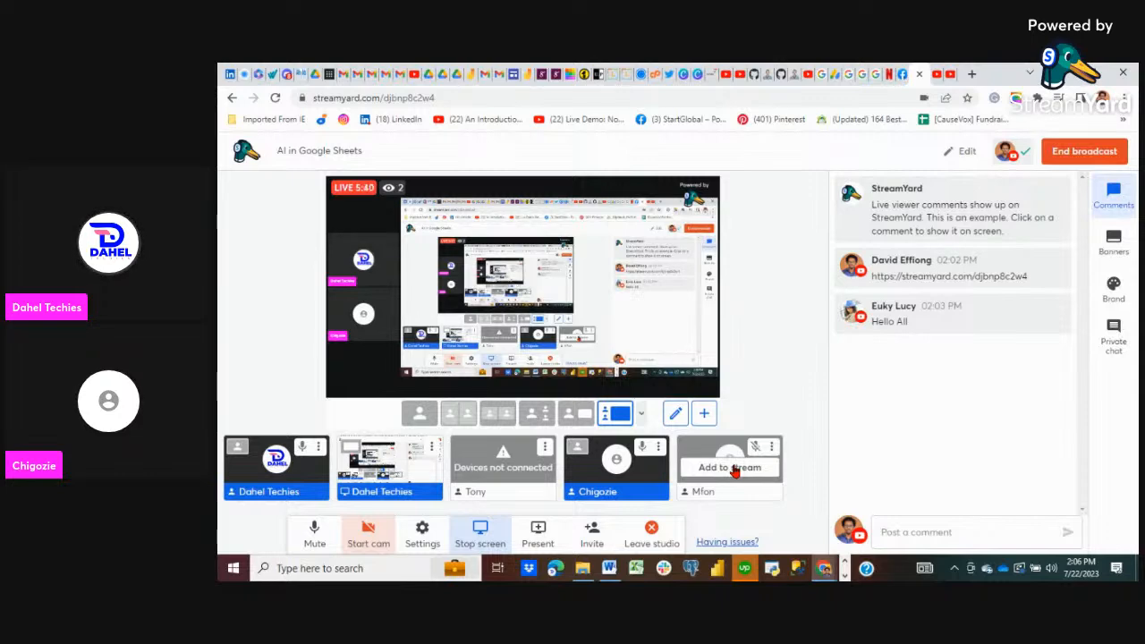
click(733, 469)
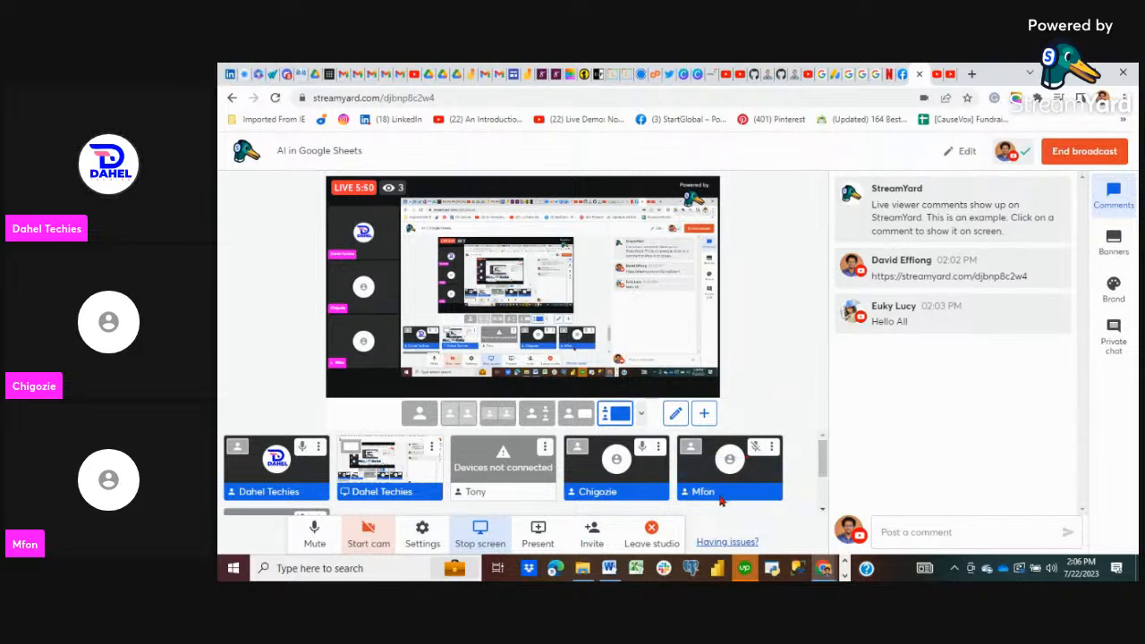
scroll(724, 497, down, 2)
click(257, 475)
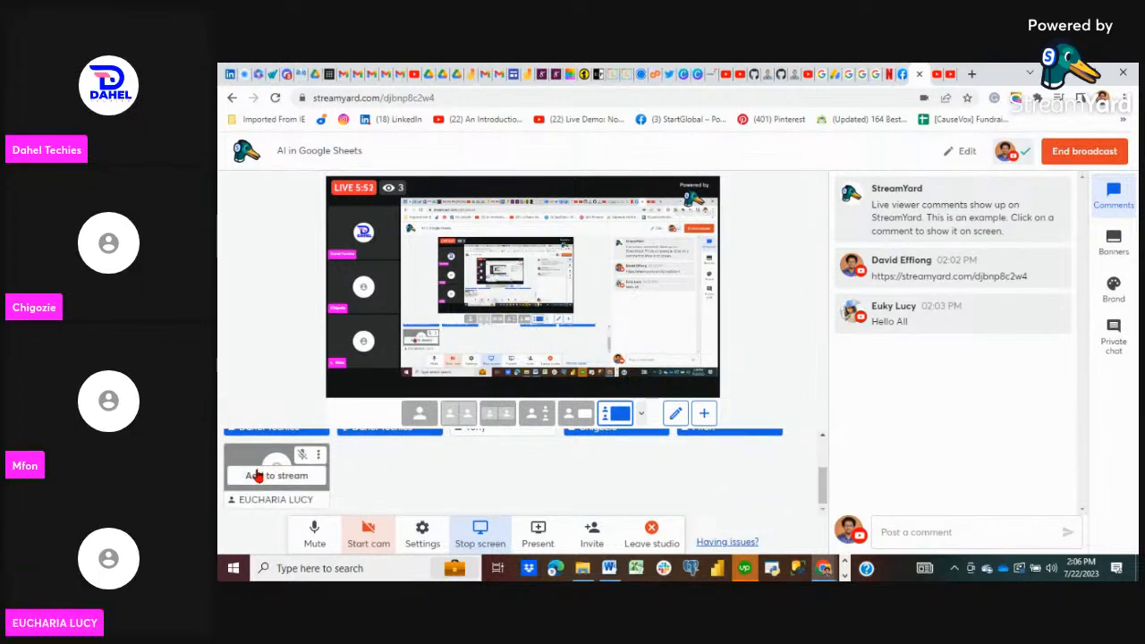
scroll(456, 477, up, 2)
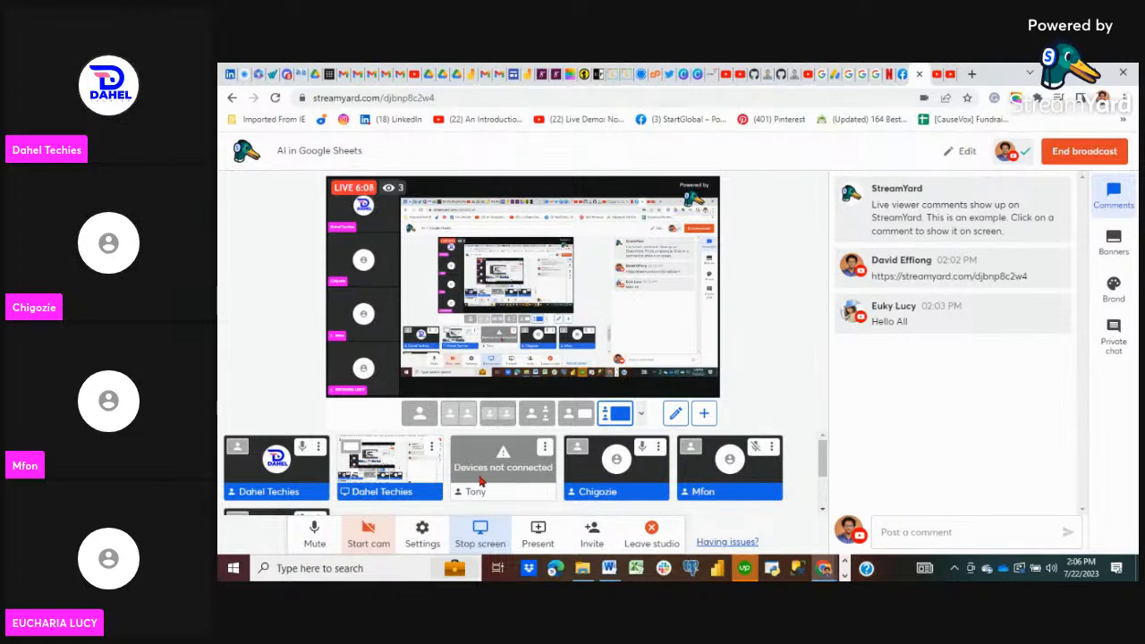
click(434, 473)
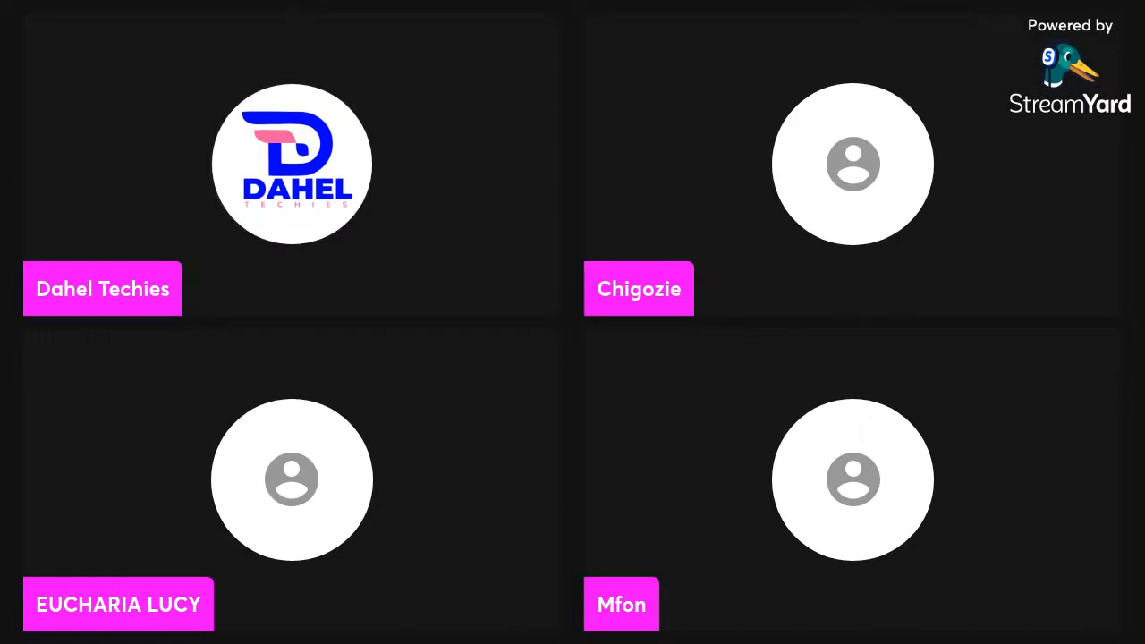
click(387, 471)
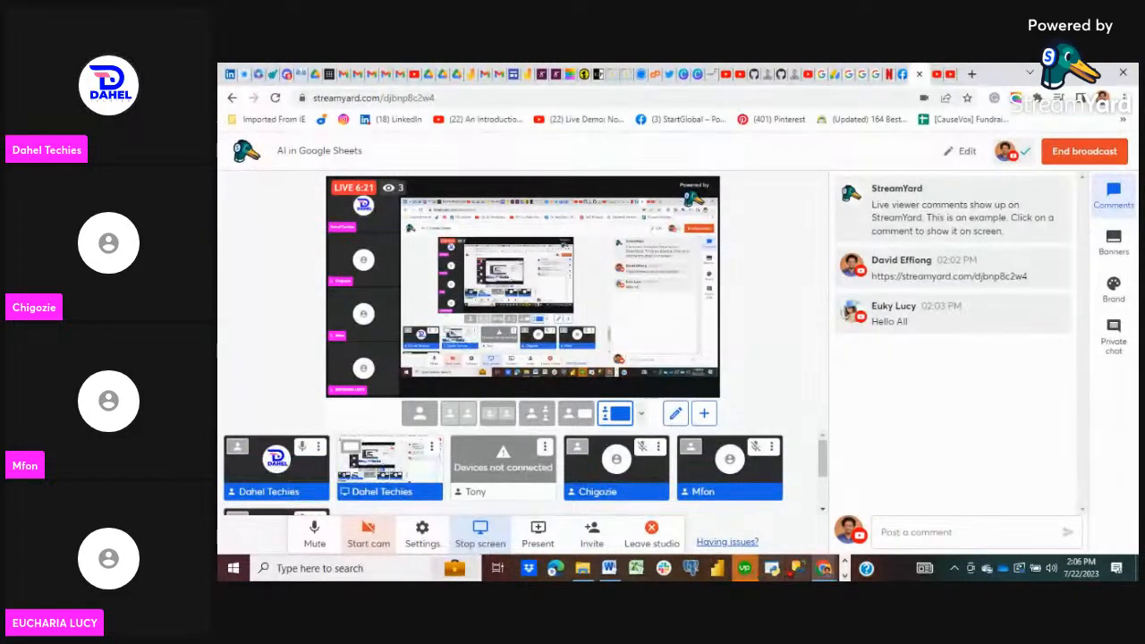
mouse_move(818, 565)
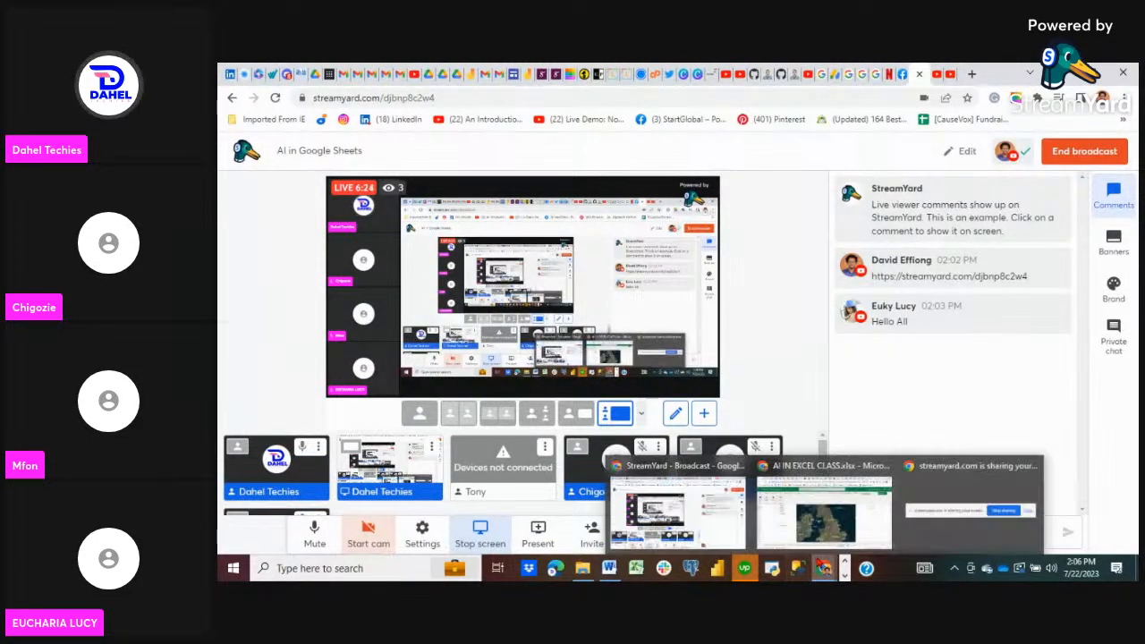
- Bring the Excel workbook forward and scroll ADD-IN 11 through the Nigerian states list and maps
click(823, 510)
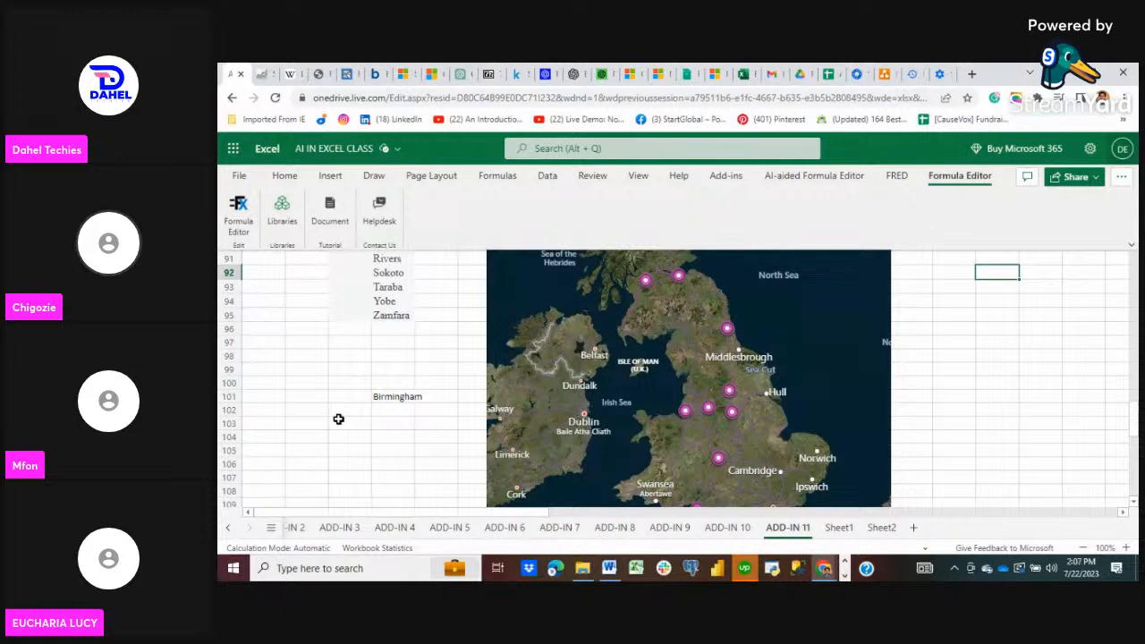
scroll(407, 432, up, 3)
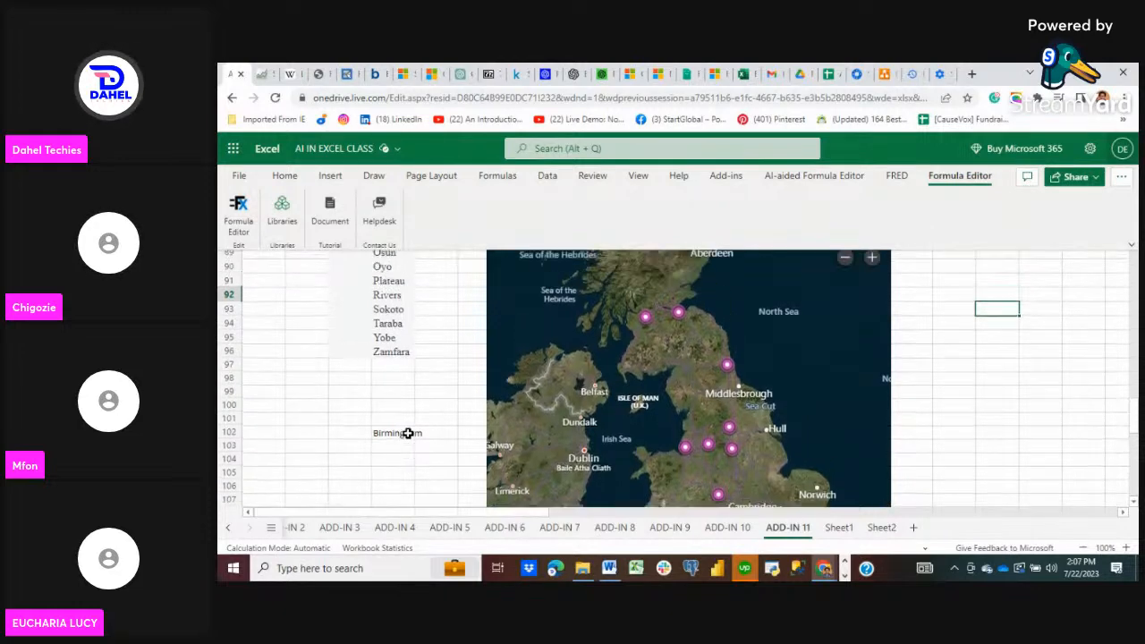
scroll(408, 433, down, 3)
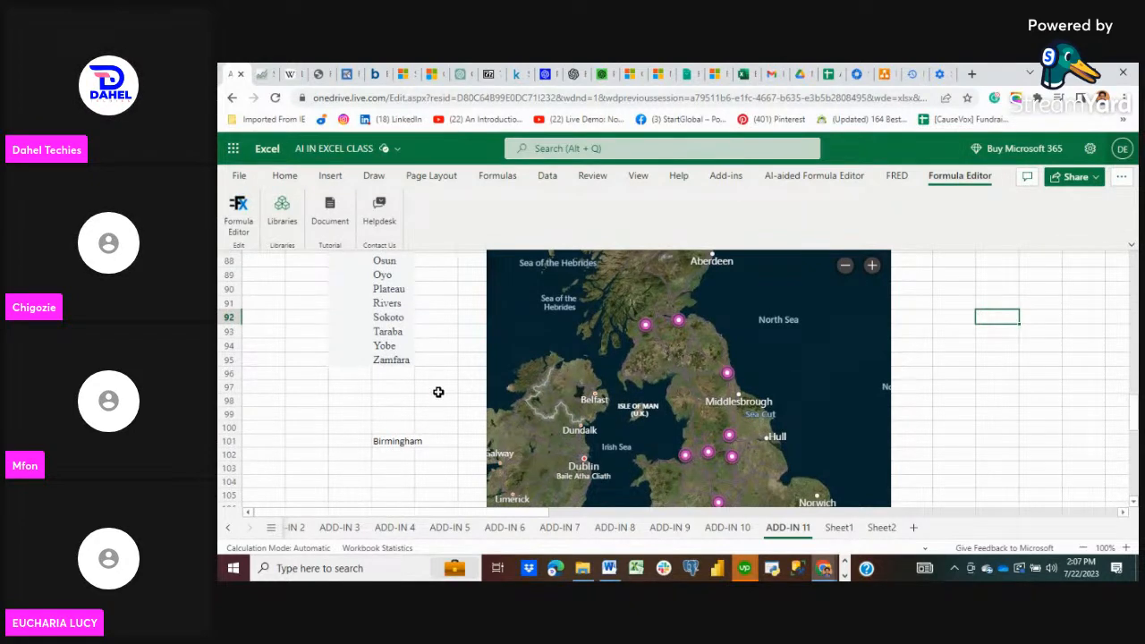
scroll(438, 391, up, 5)
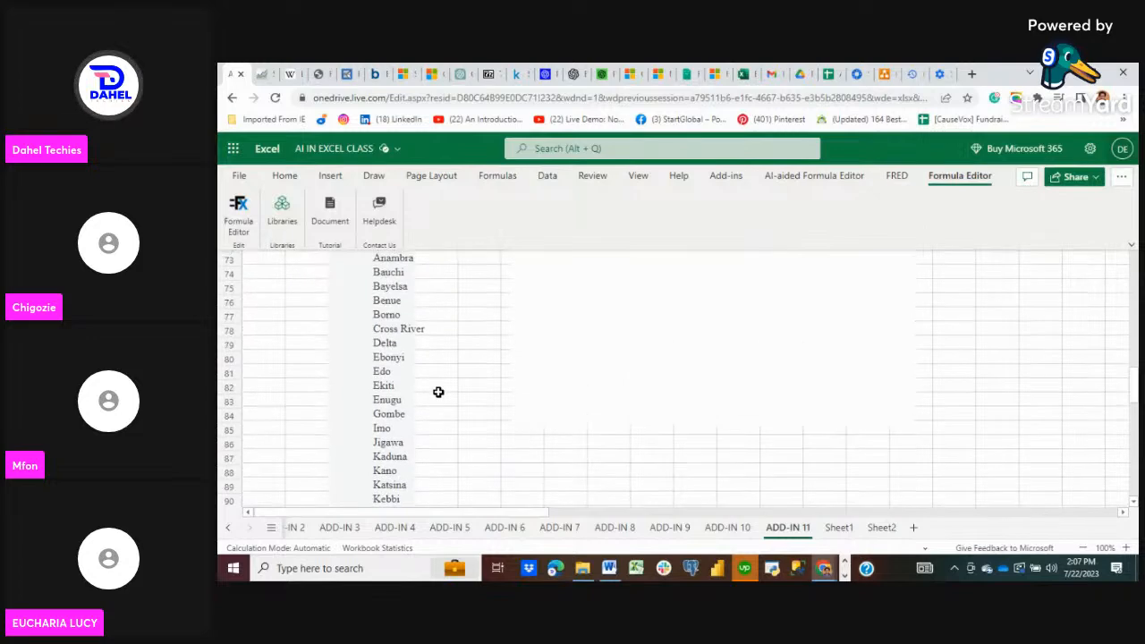
scroll(438, 392, up, 6)
scroll(438, 392, down, 4)
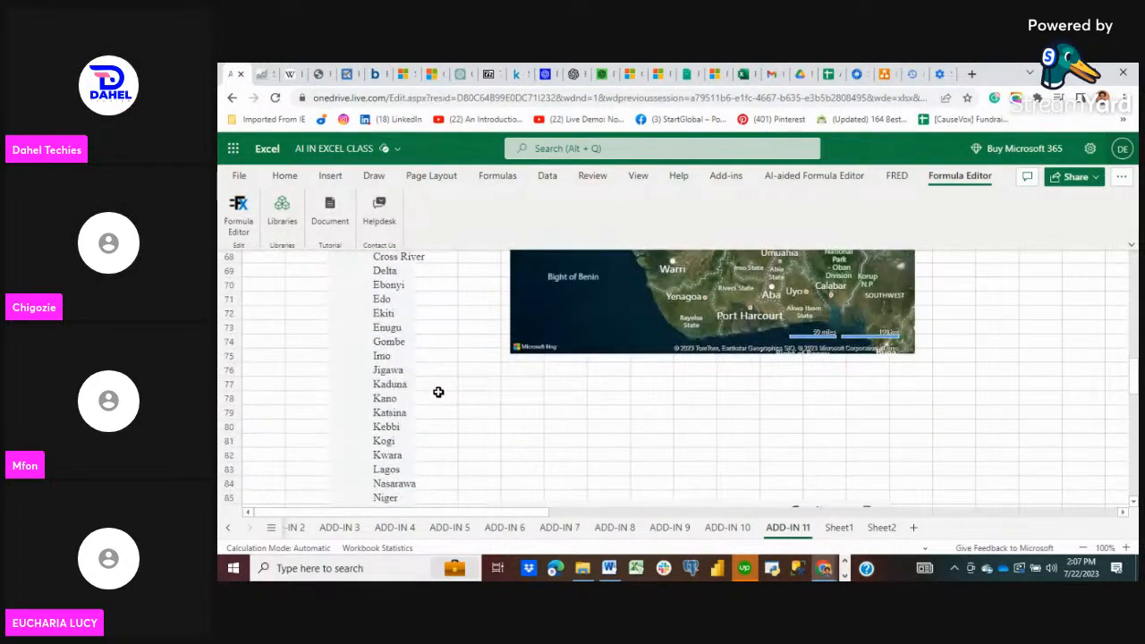
scroll(438, 392, down, 2)
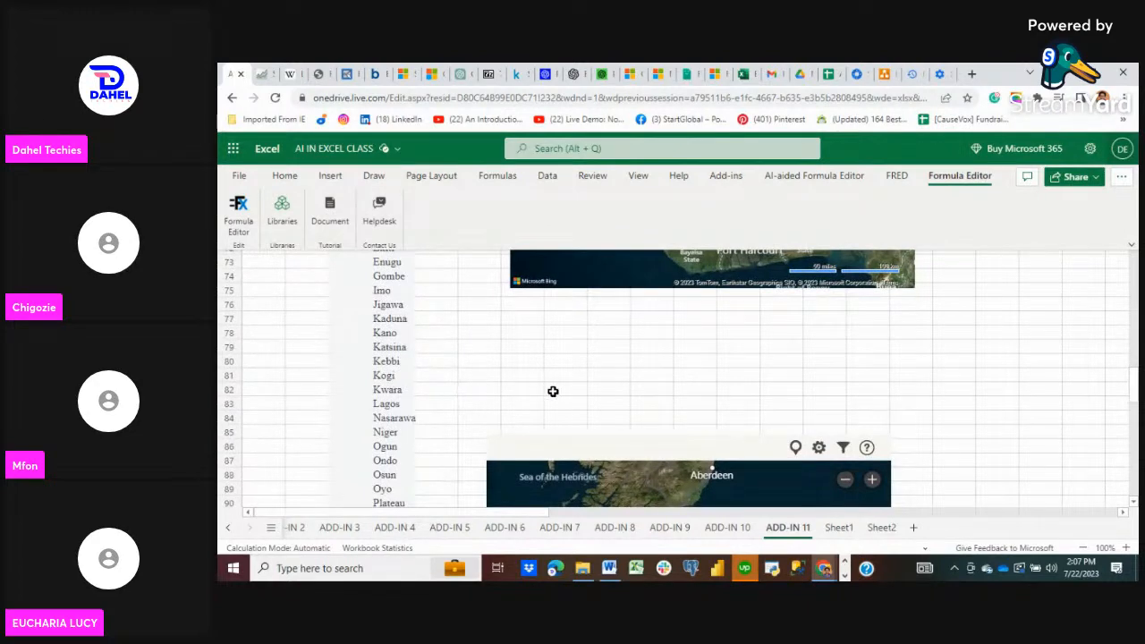
- Switch to the StreamYard studio and scroll through the participant tiles
mouse_move(823, 567)
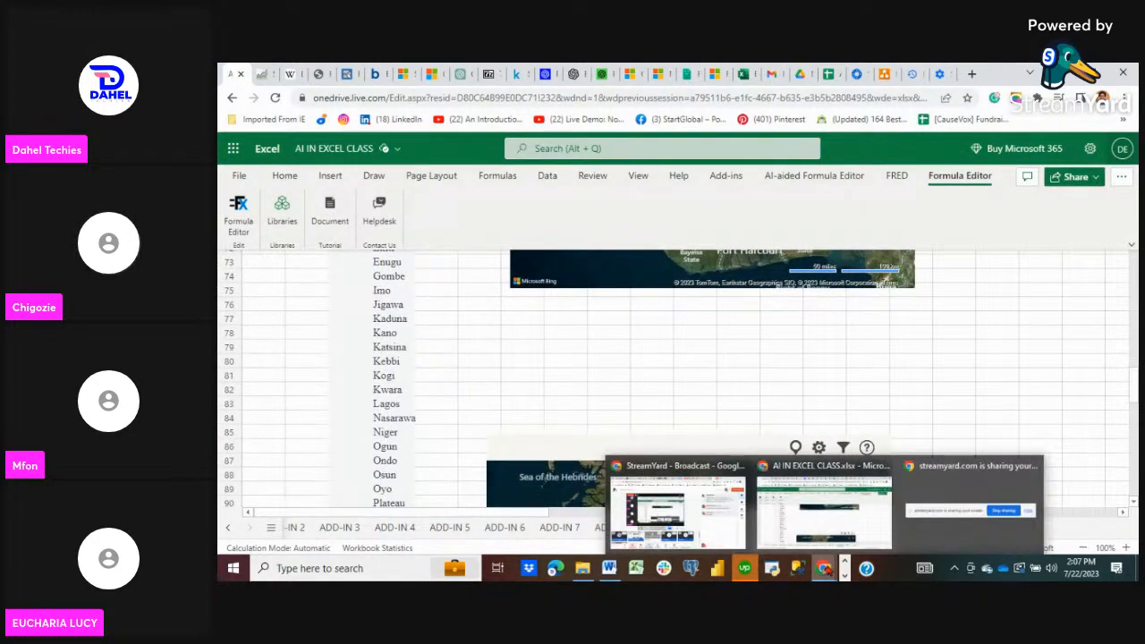
click(682, 518)
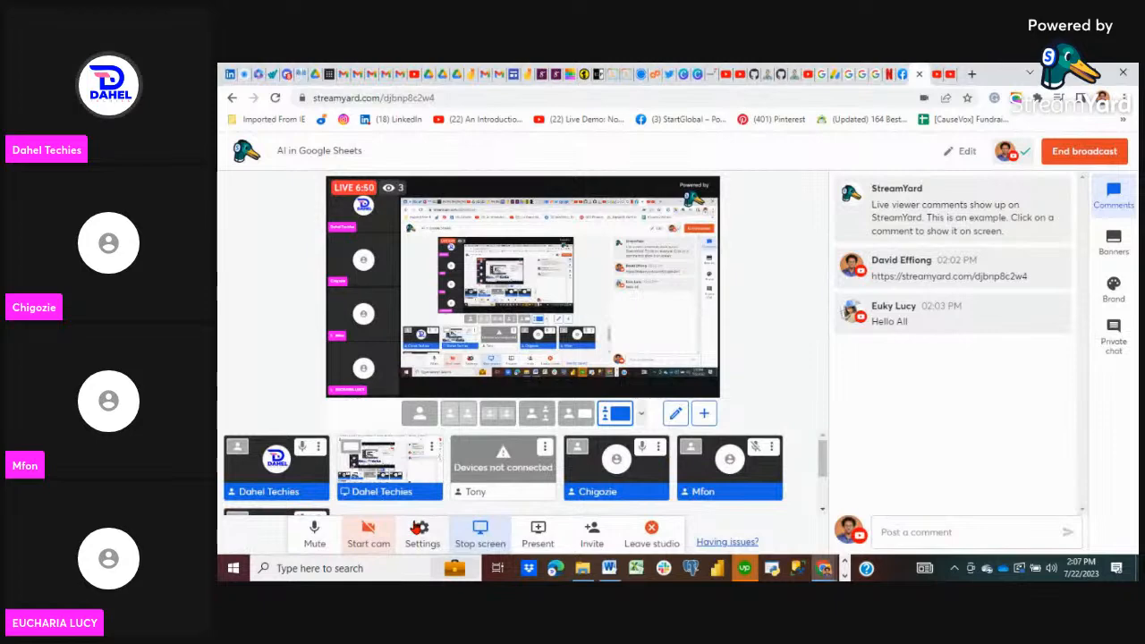
scroll(362, 461, down, 1)
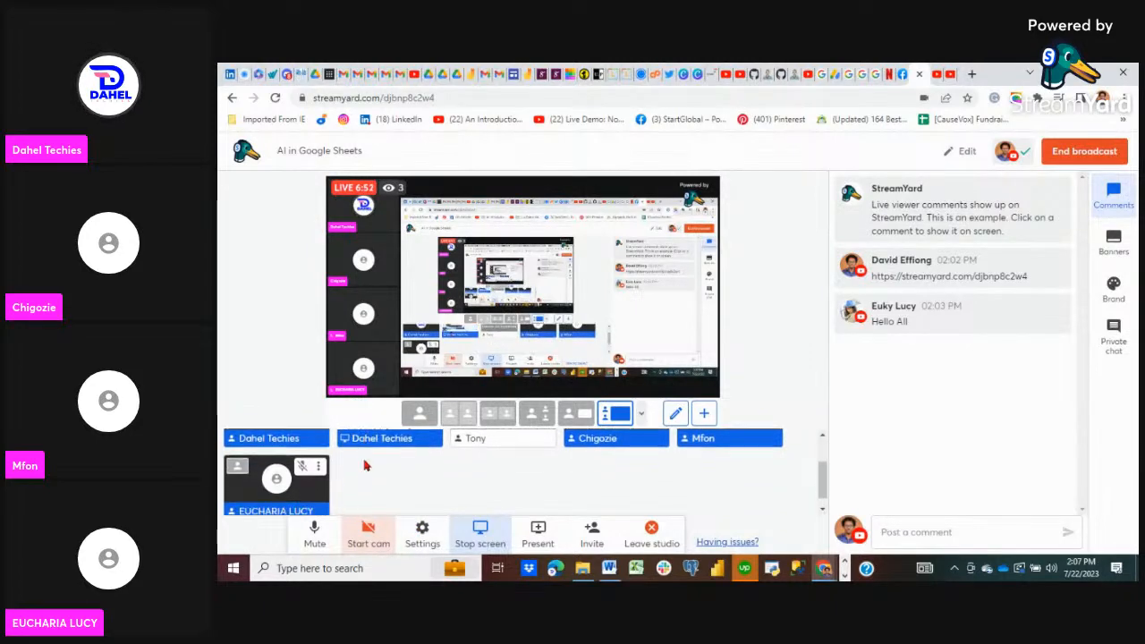
scroll(340, 475, up, 1)
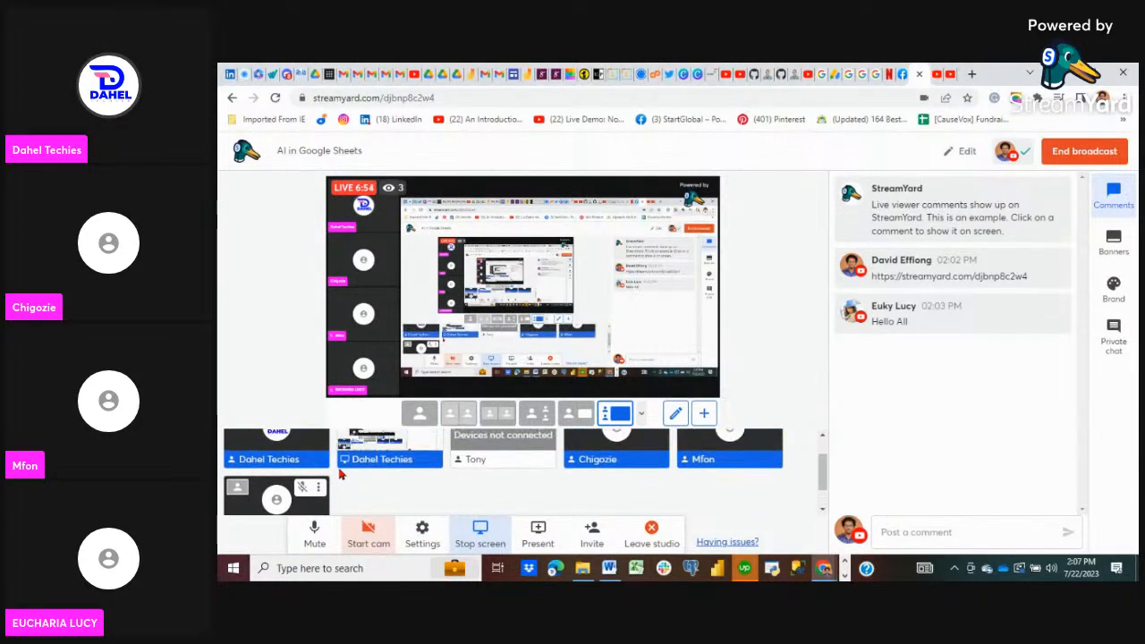
scroll(340, 475, up, 1)
scroll(340, 474, down, 1)
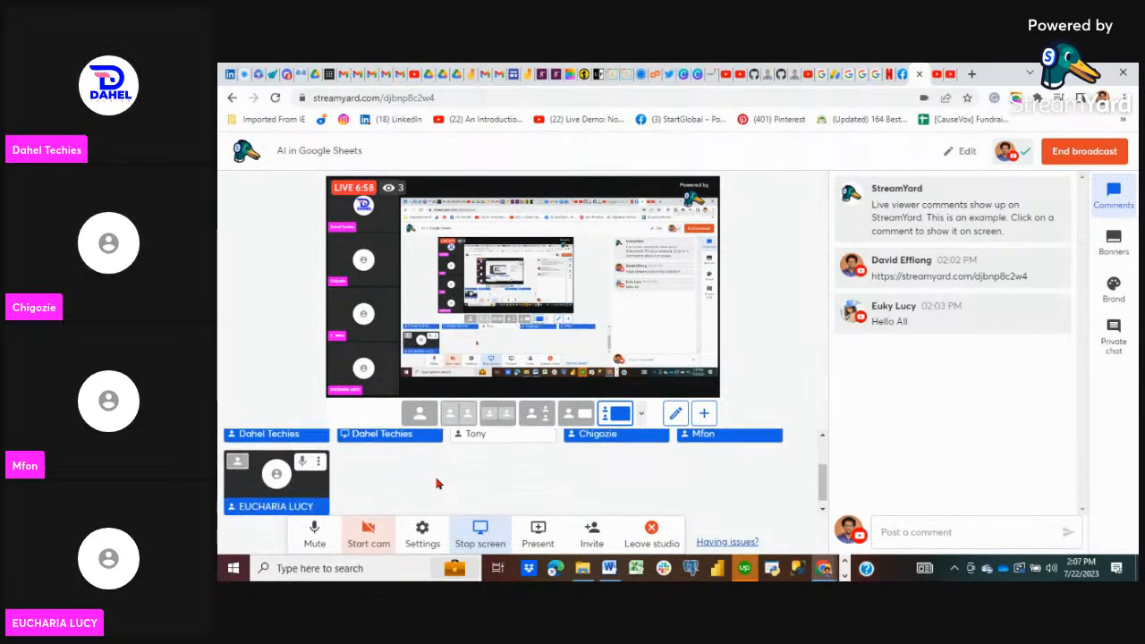
scroll(437, 483, up, 1)
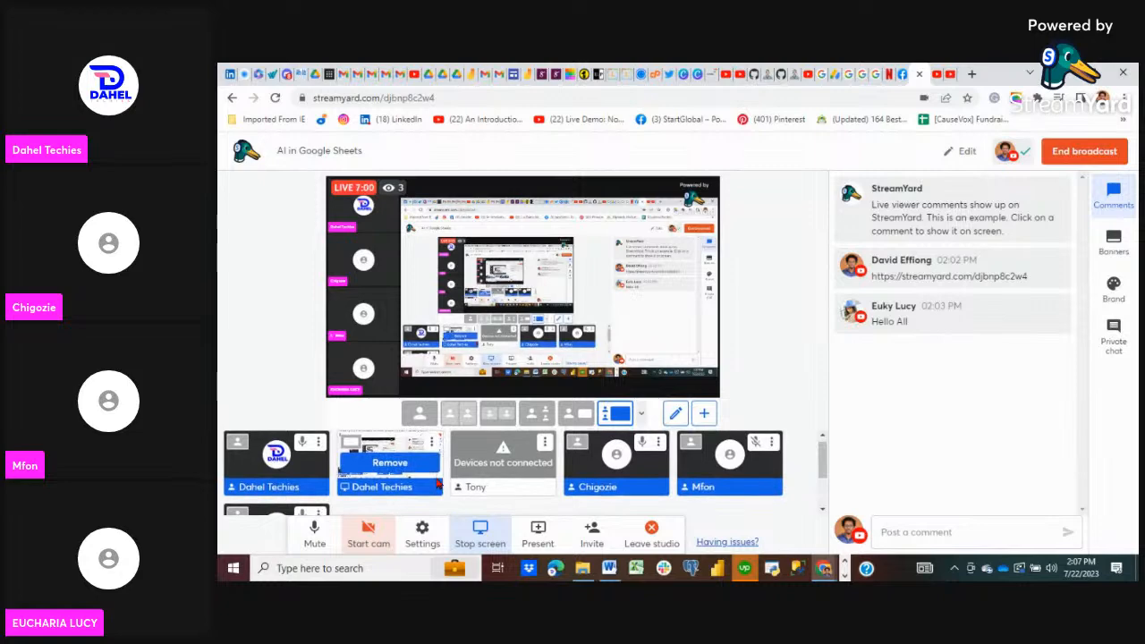
scroll(438, 483, down, 1)
scroll(437, 483, up, 1)
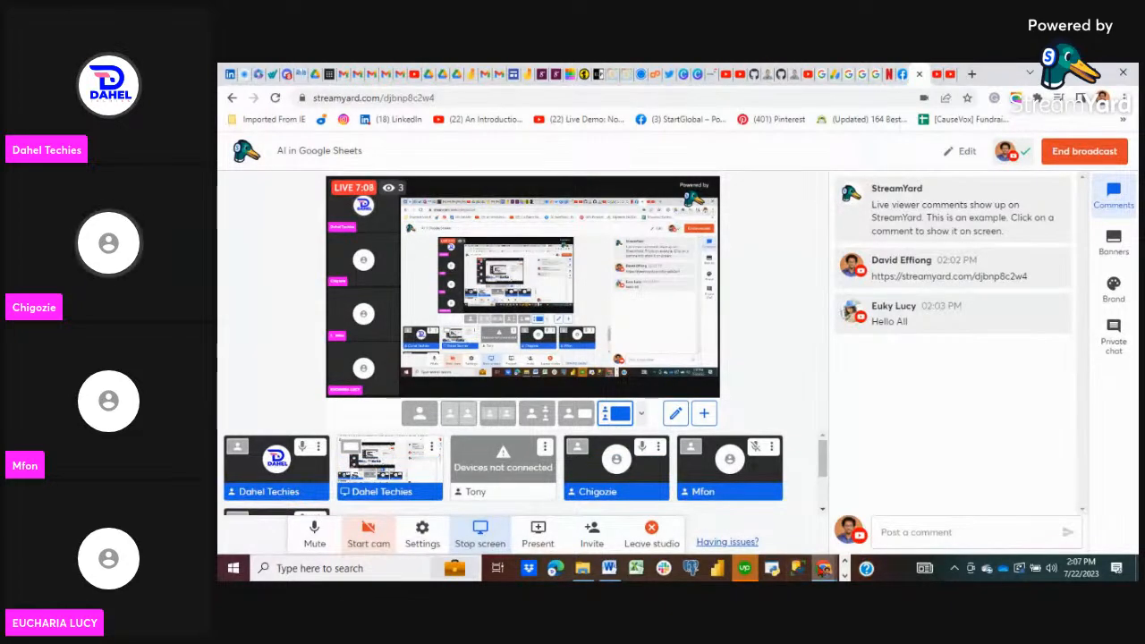
mouse_move(824, 568)
click(663, 526)
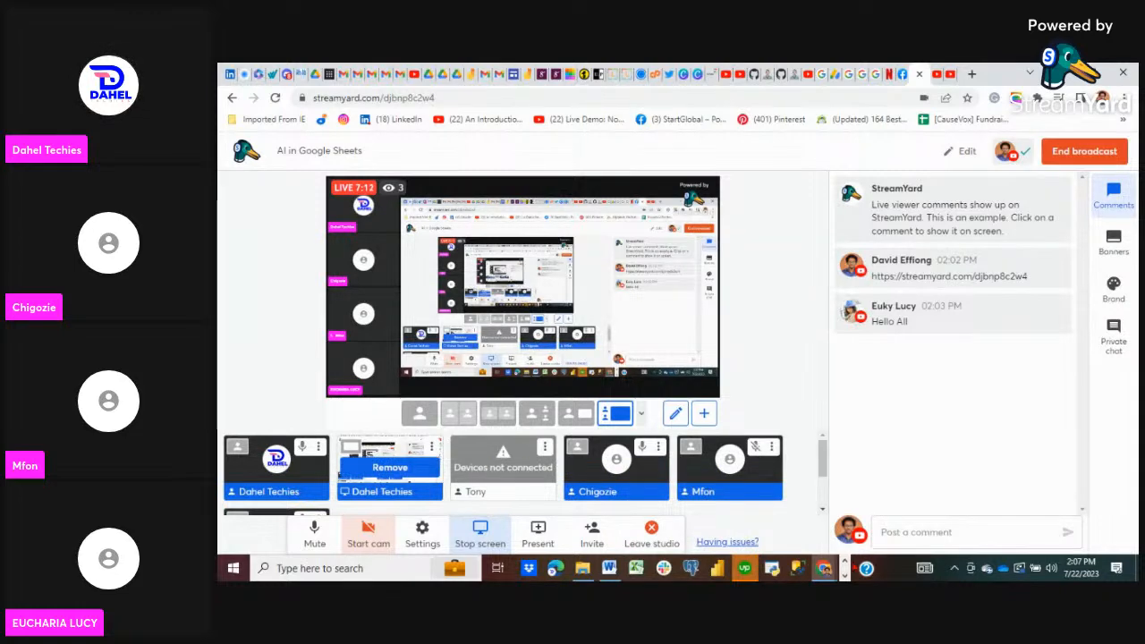
- Return to Excel and scroll ADD-IN 11 down to the Bing Maps add-in
mouse_move(823, 568)
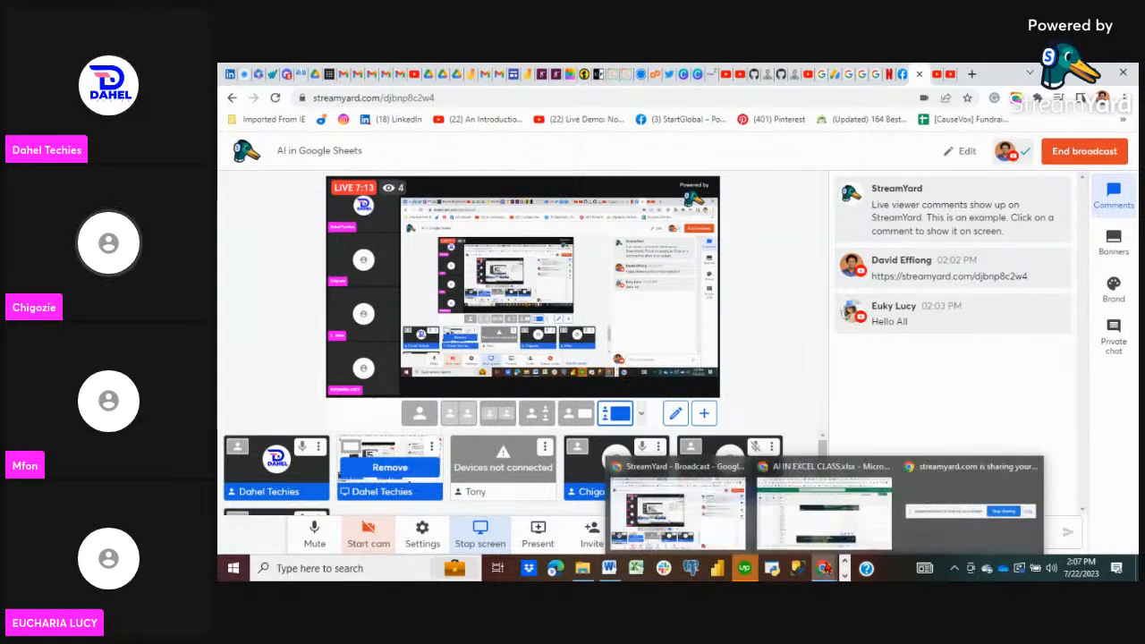
click(823, 510)
scroll(602, 418, down, 5)
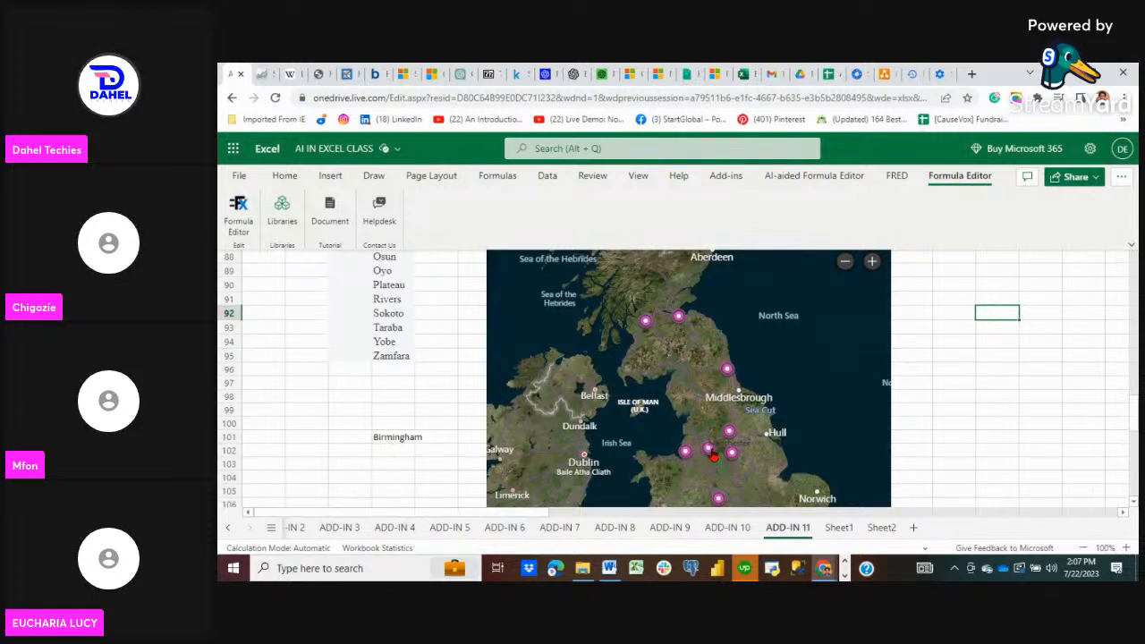
scroll(713, 456, up, 5)
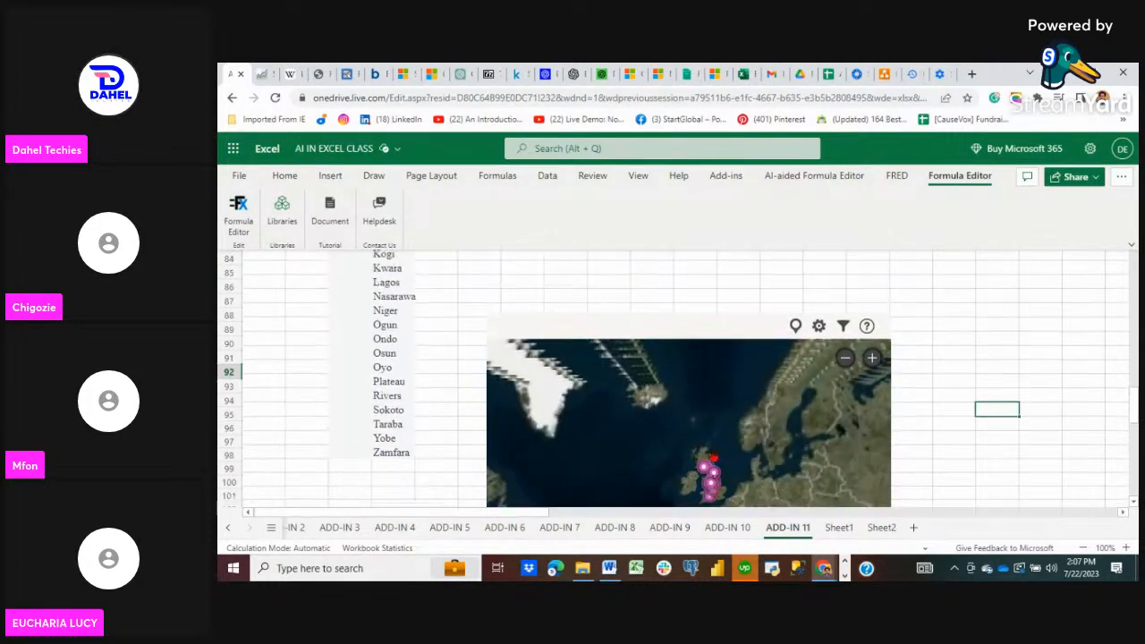
scroll(713, 457, up, 2)
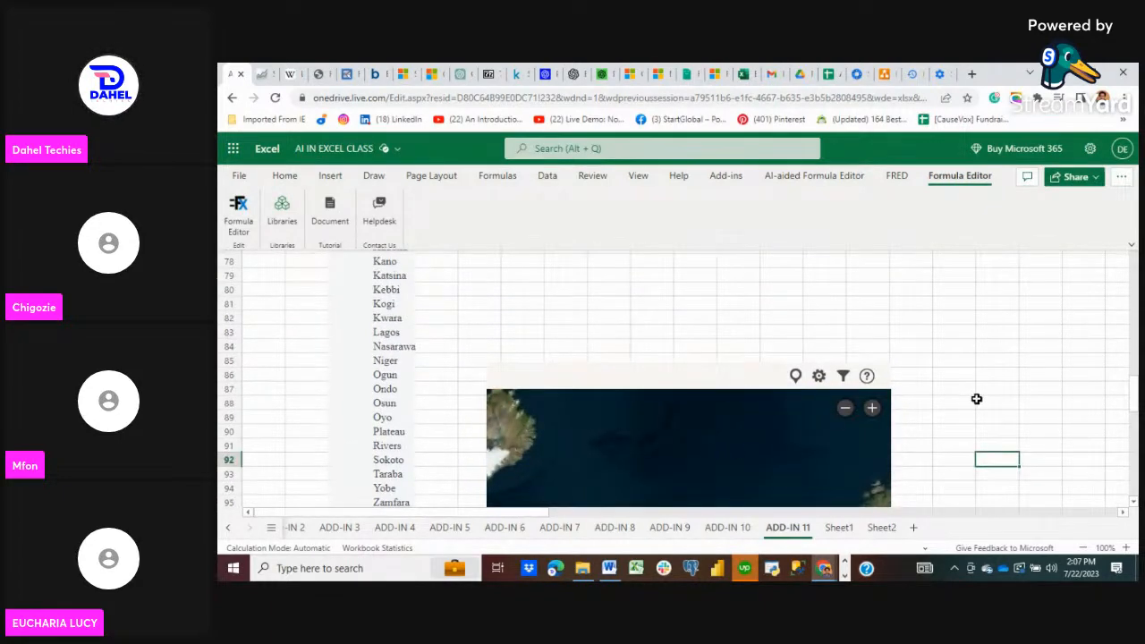
scroll(976, 400, down, 4)
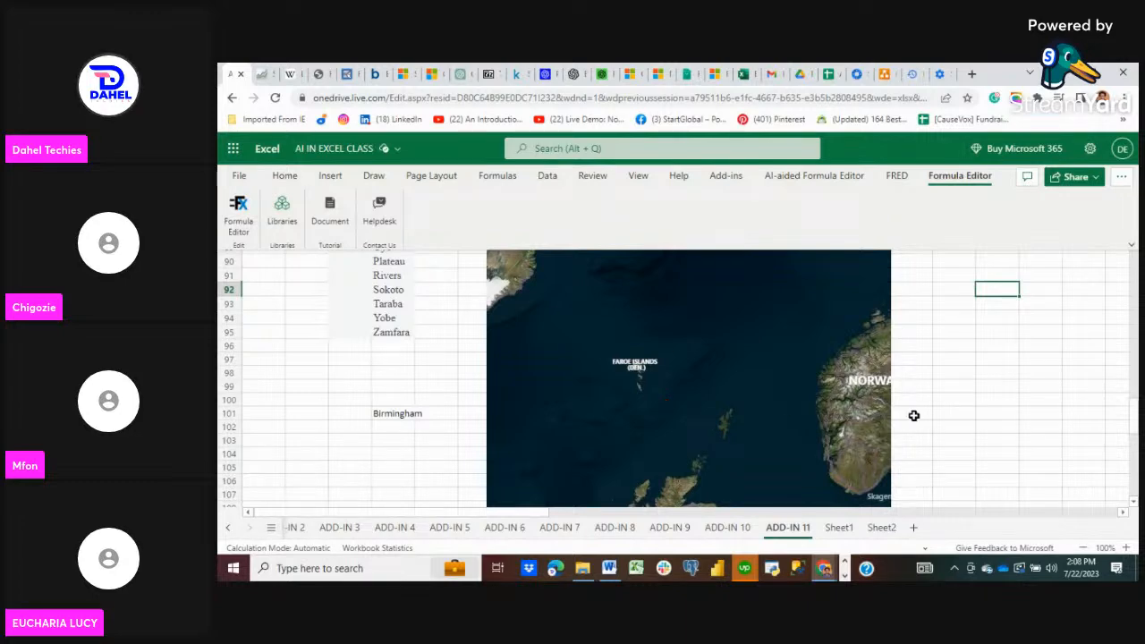
scroll(981, 402, down, 3)
scroll(984, 401, down, 3)
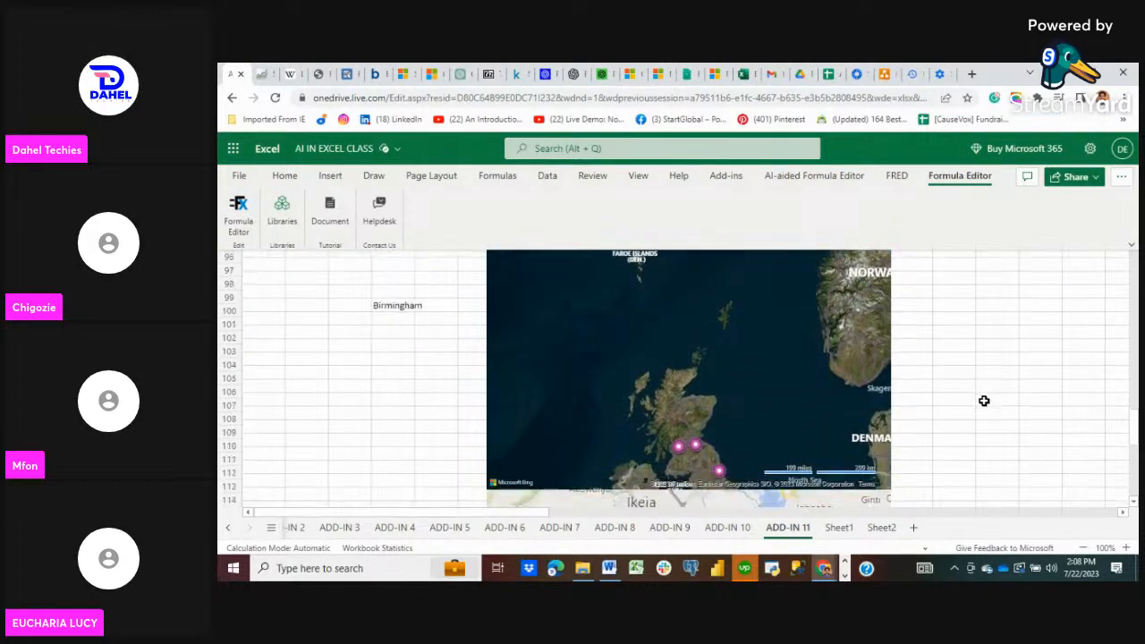
scroll(700, 363, down, 4)
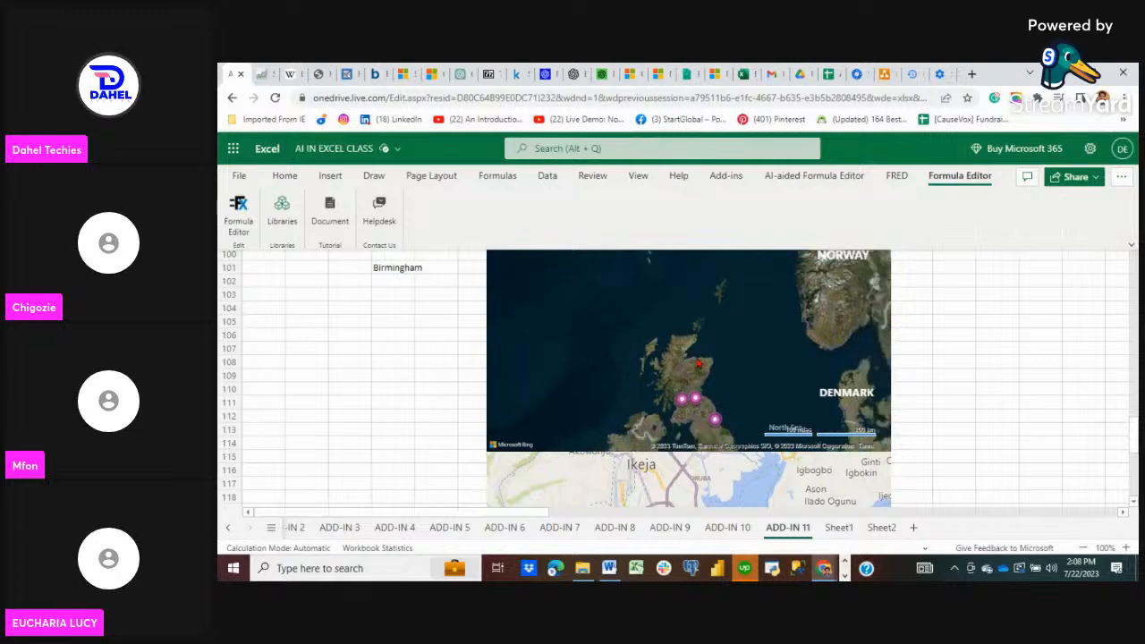
scroll(999, 483, down, 3)
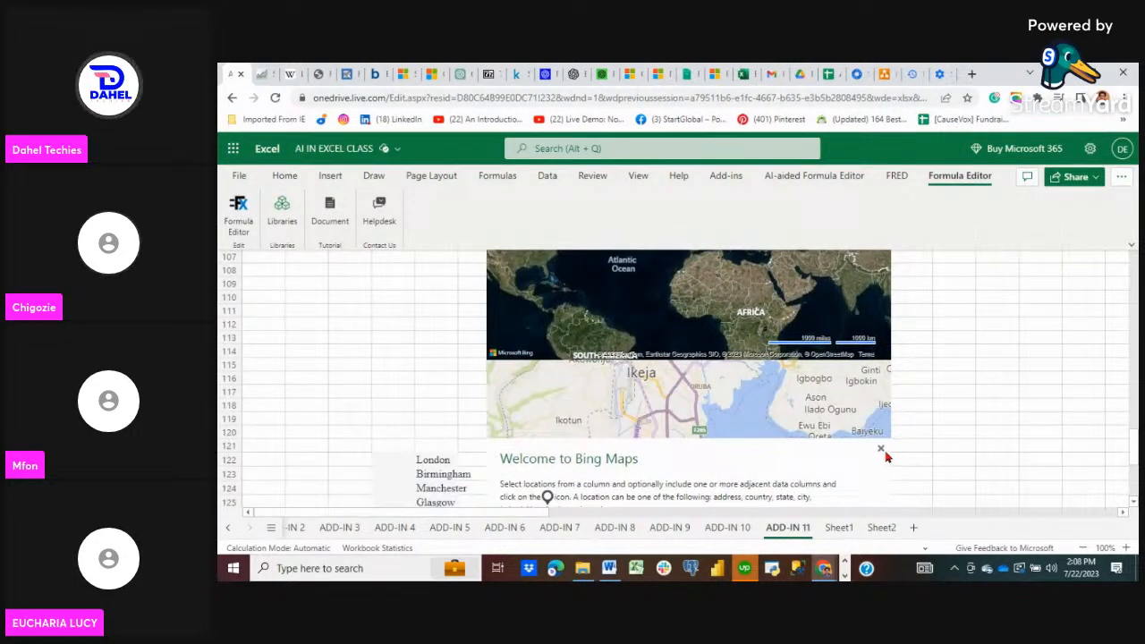
- Close the Welcome to Bing Maps panel and pan the map onto Britain and northern Europe
click(880, 450)
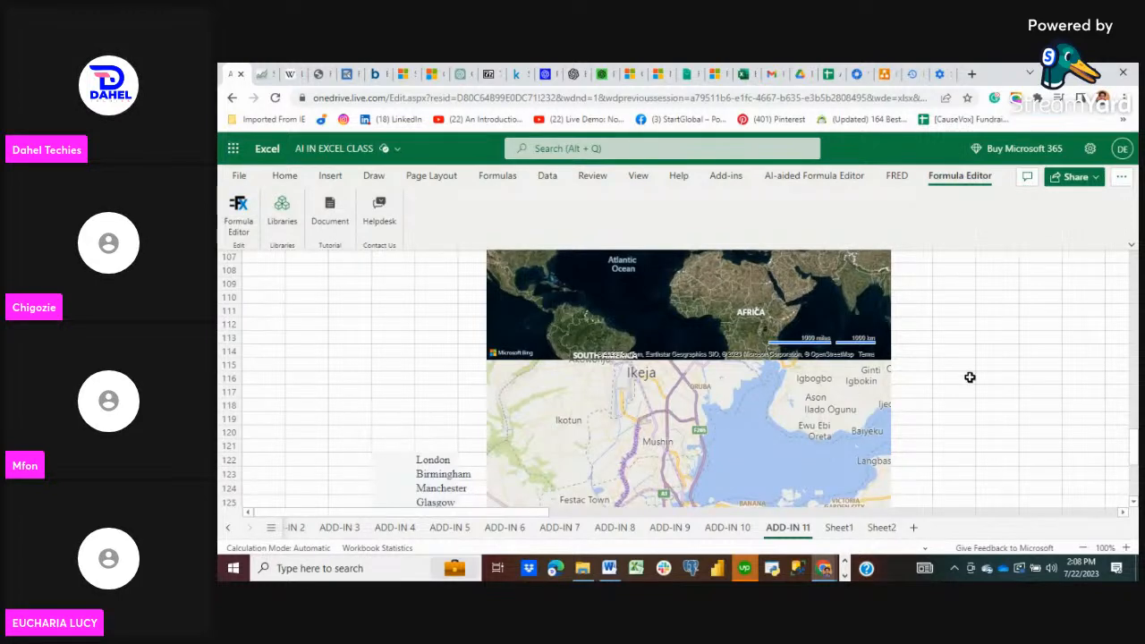
scroll(968, 379, up, 4)
scroll(732, 417, up, 5)
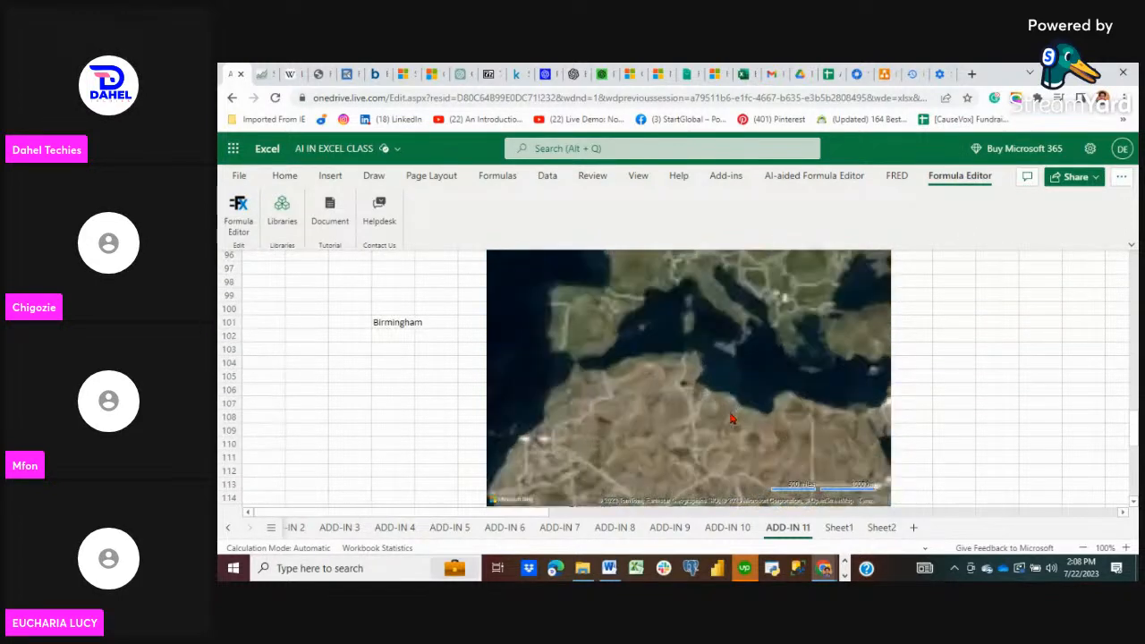
scroll(652, 409, down, 2)
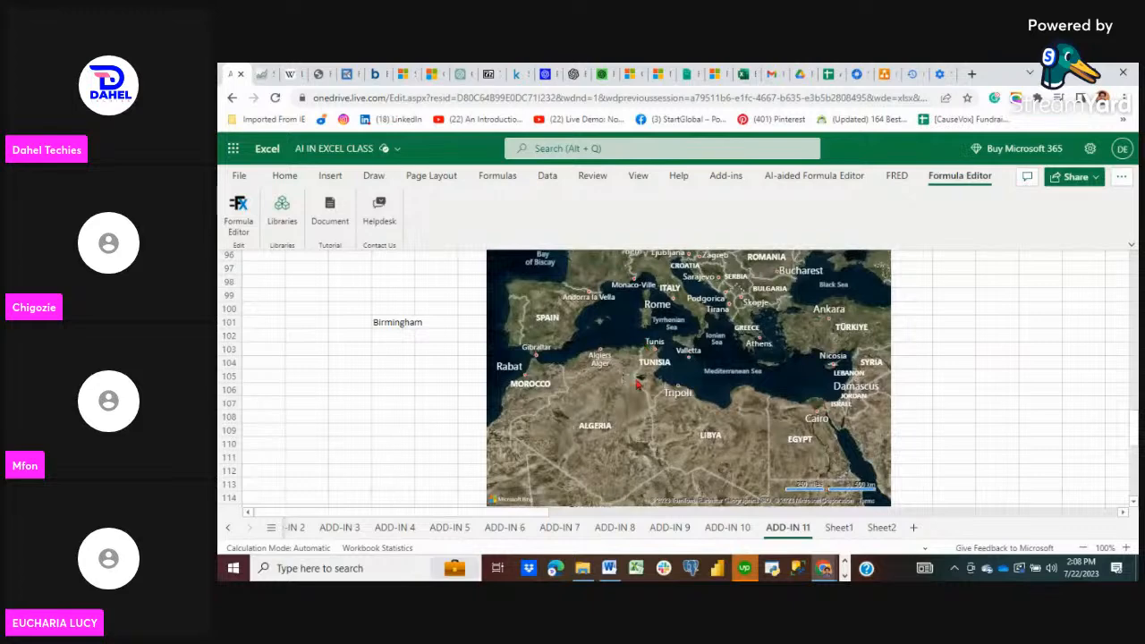
drag(636, 384, 646, 522)
drag(586, 407, 632, 491)
scroll(632, 386, up, 5)
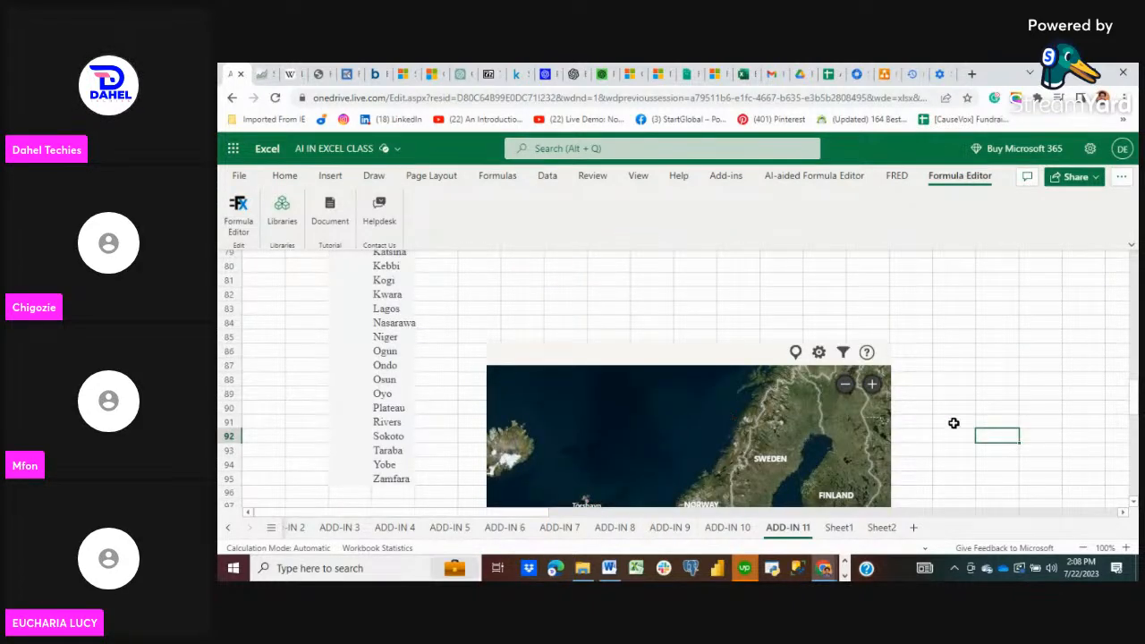
scroll(953, 423, down, 4)
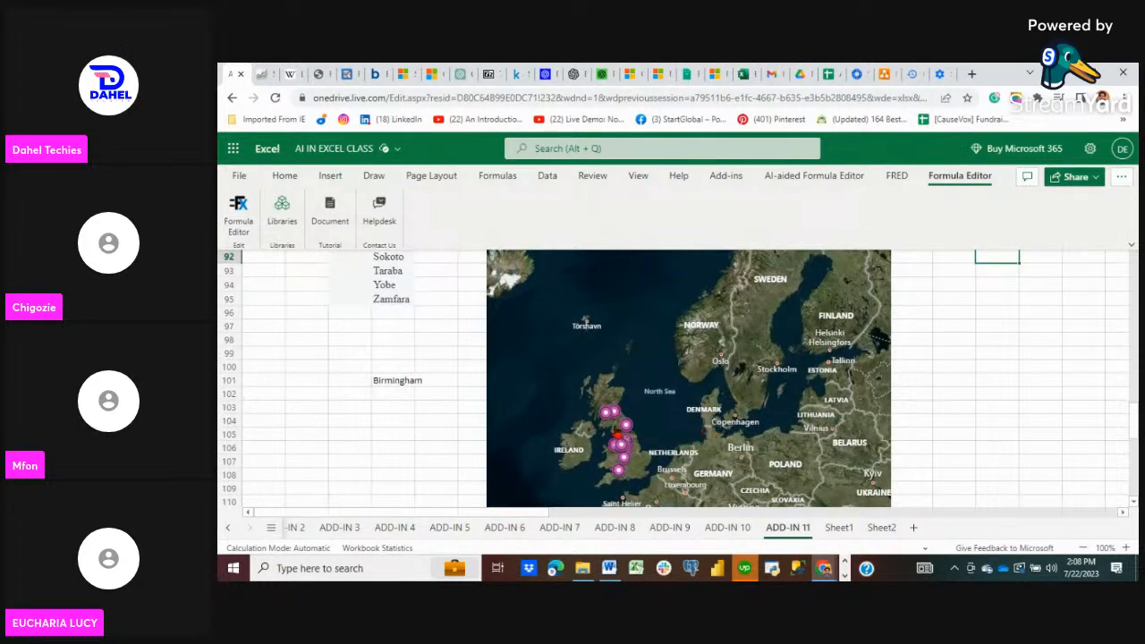
scroll(629, 427, up, 3)
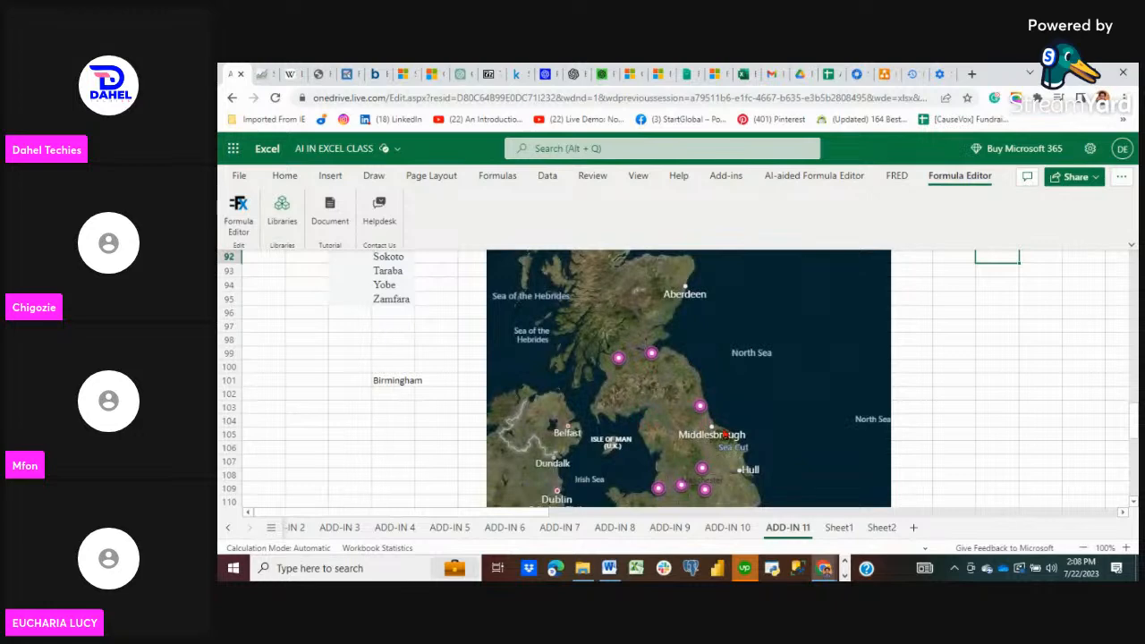
- Pan over England and zoom in on Manchester down to streets near Cotterdale Close
drag(725, 434, 676, 356)
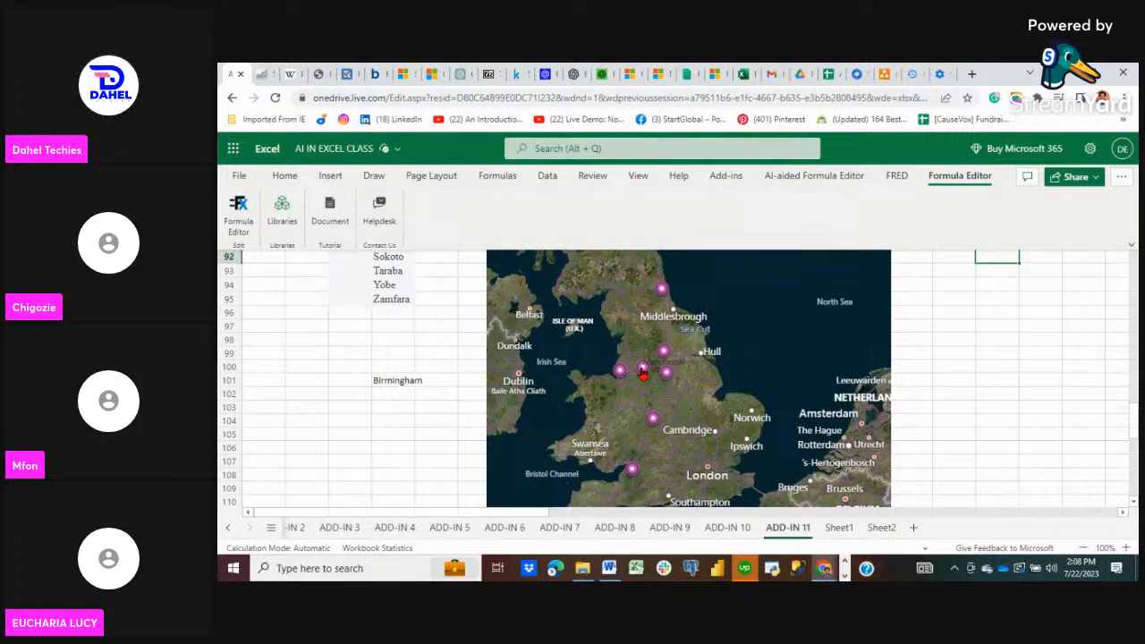
scroll(642, 373, up, 3)
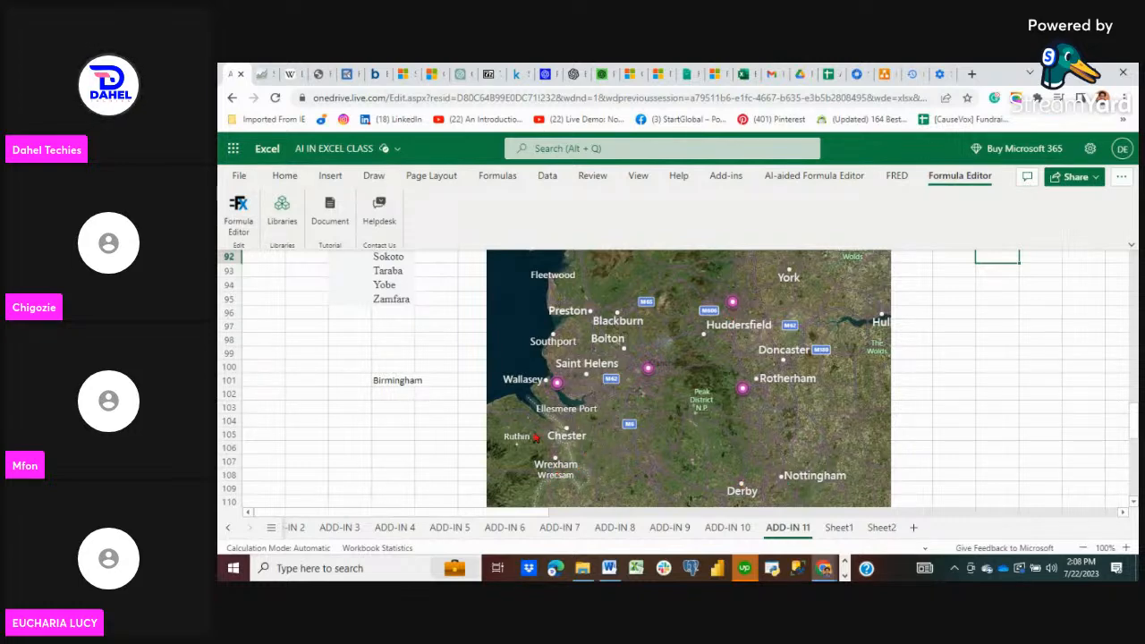
scroll(632, 416, up, 3)
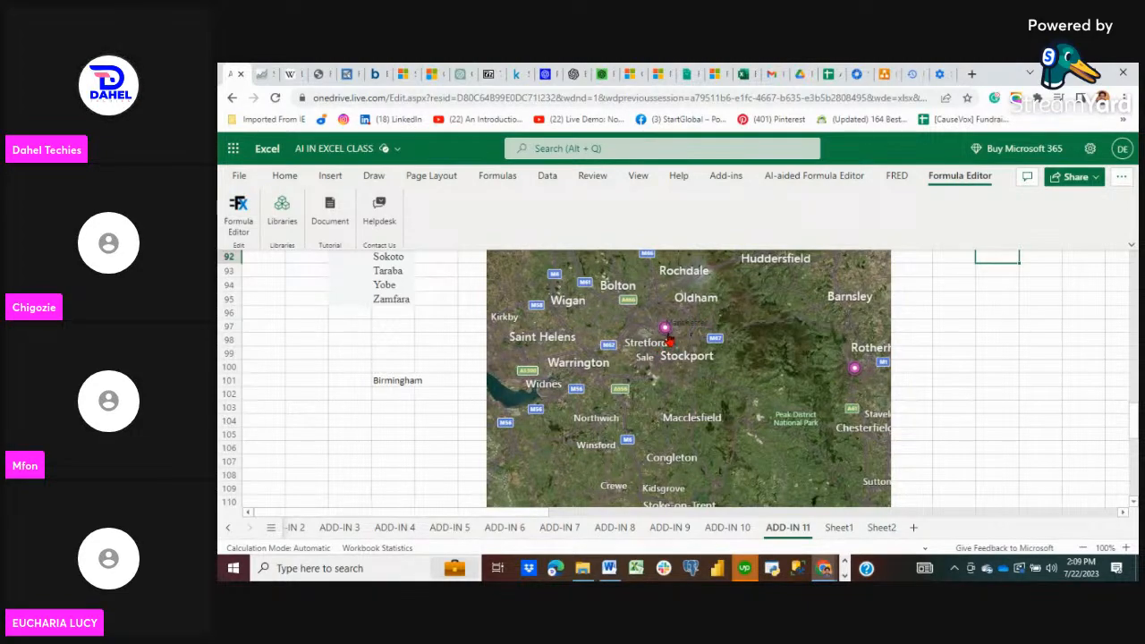
scroll(667, 340, up, 2)
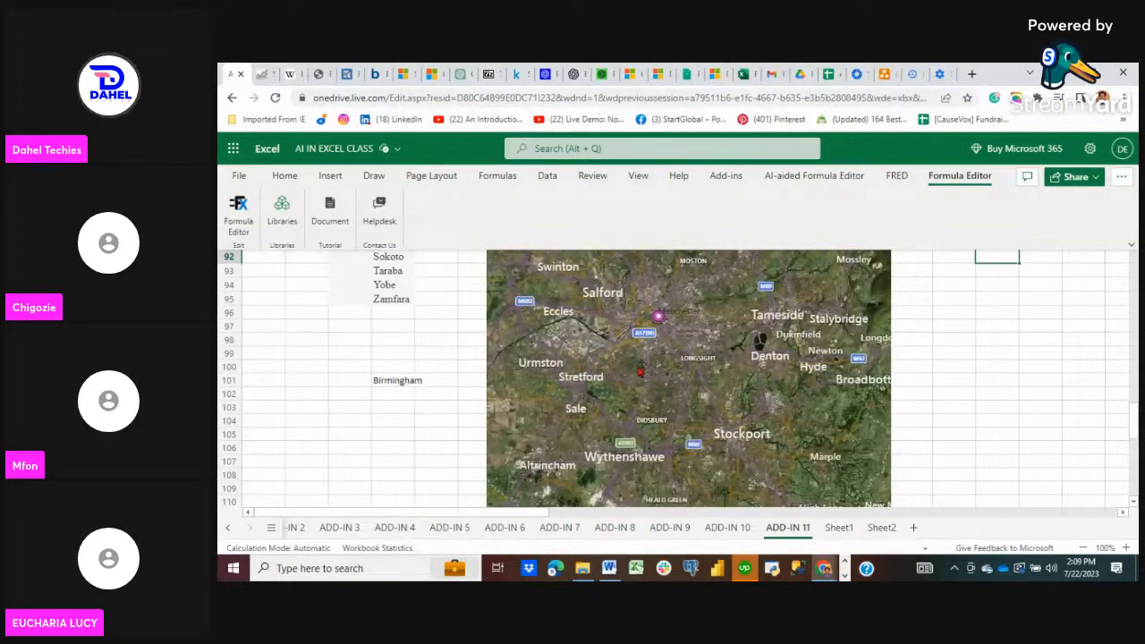
scroll(641, 372, up, 3)
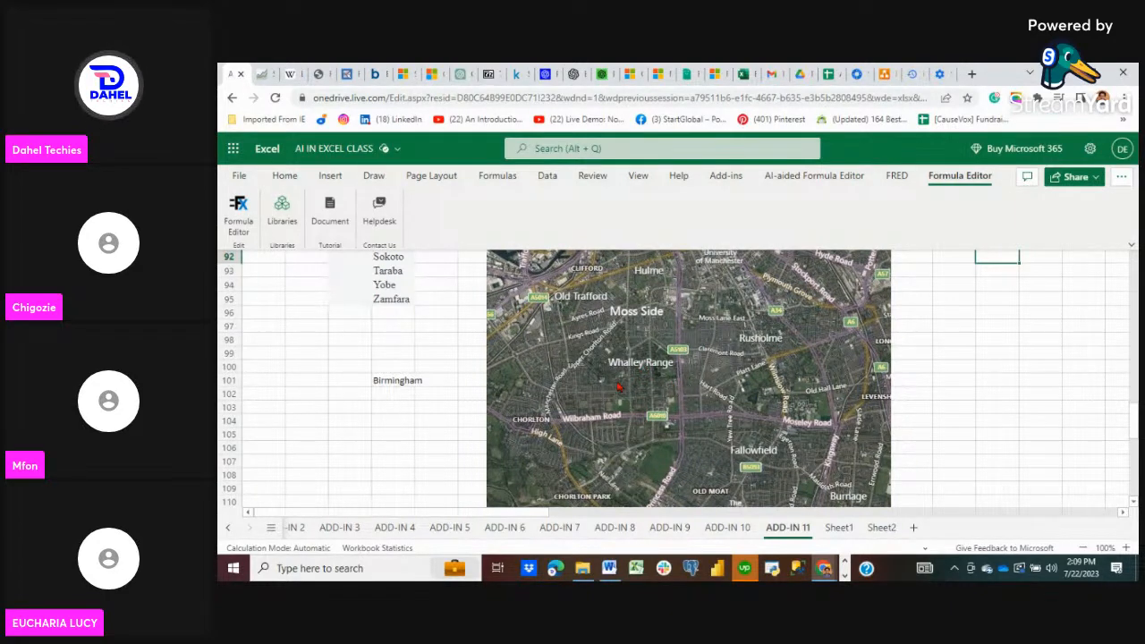
scroll(618, 387, up, 3)
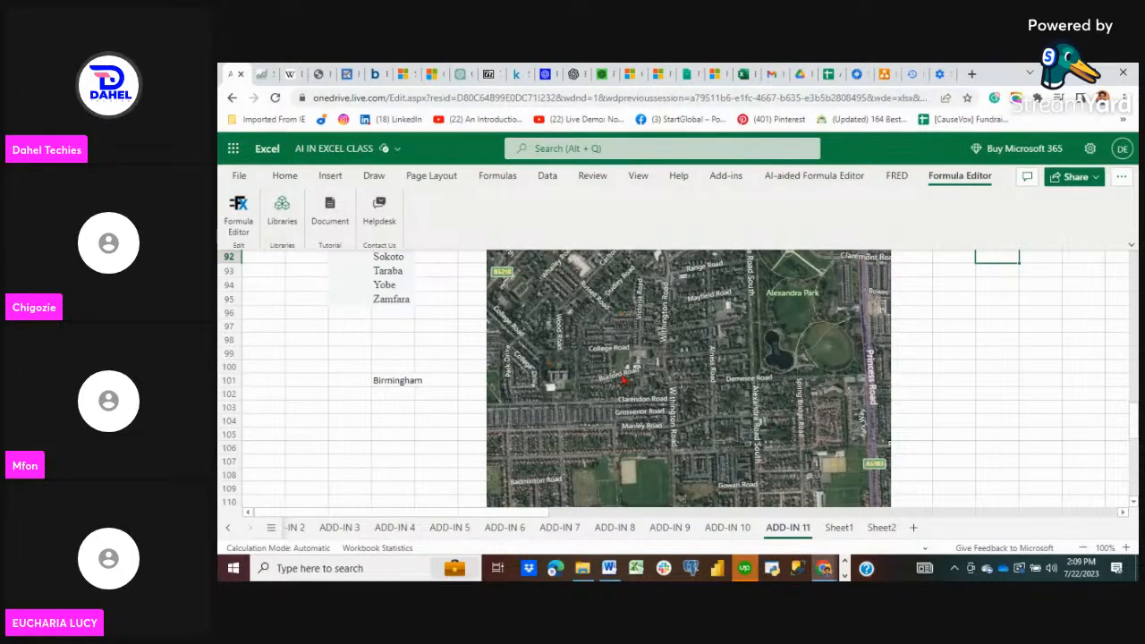
scroll(623, 381, up, 3)
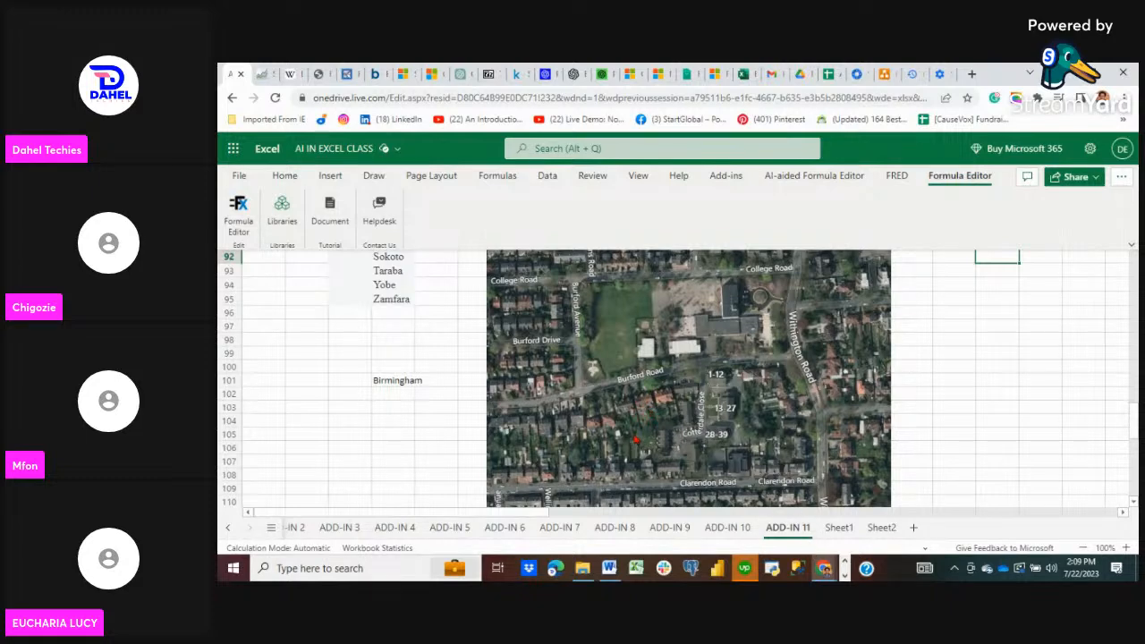
scroll(635, 439, up, 4)
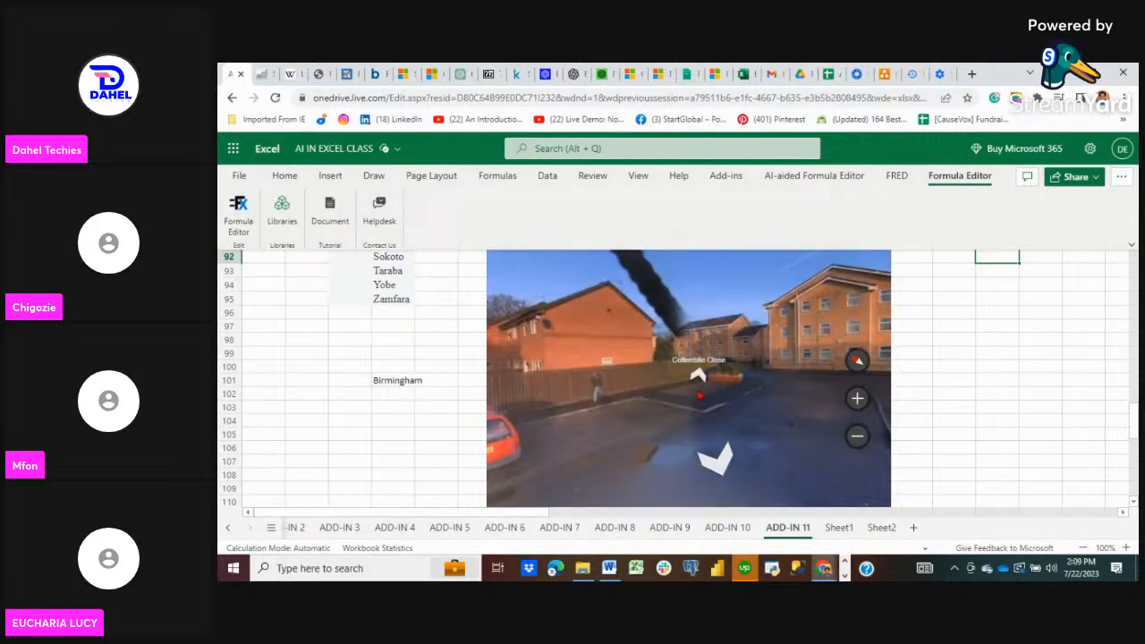
- Step forward along the street in Streetside and scroll to reveal the address label
click(696, 449)
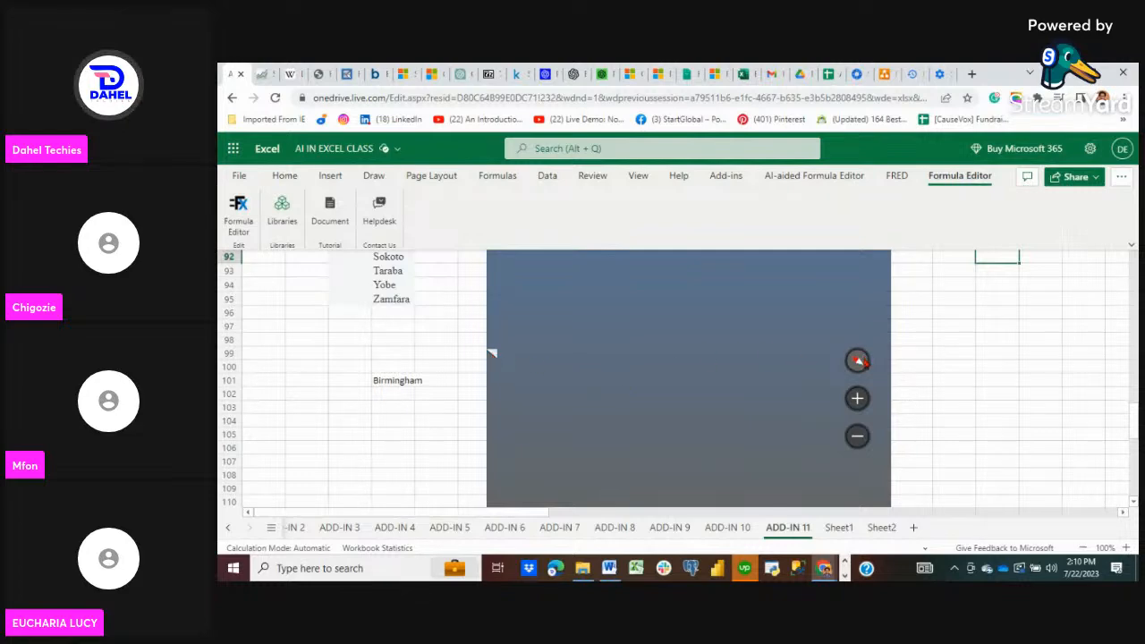
scroll(945, 363, up, 2)
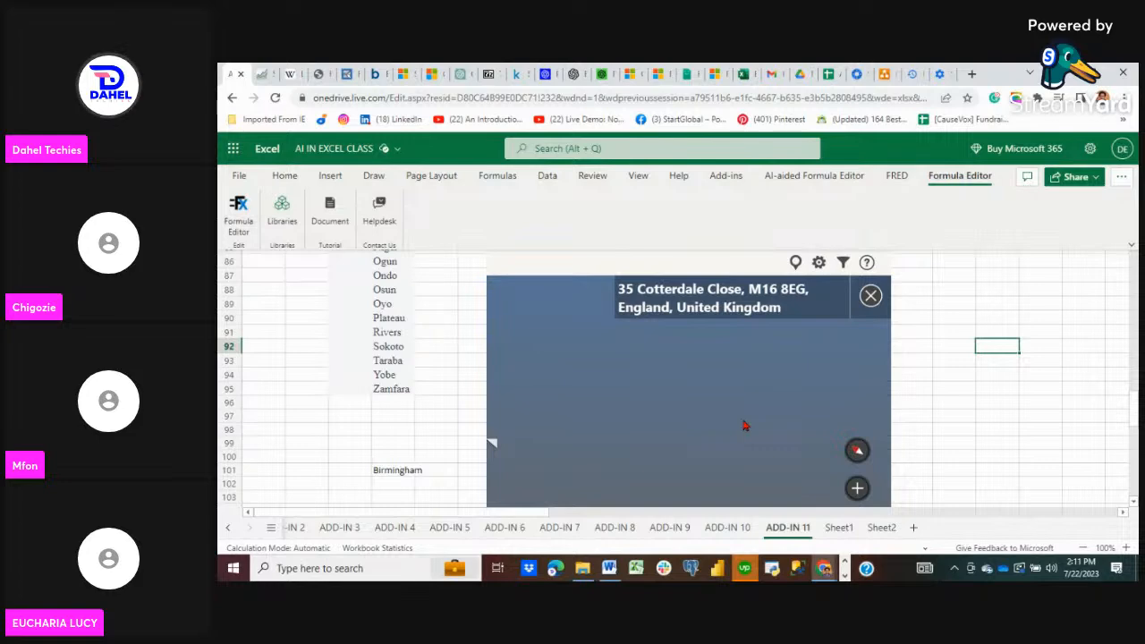
scroll(563, 429, down, 1)
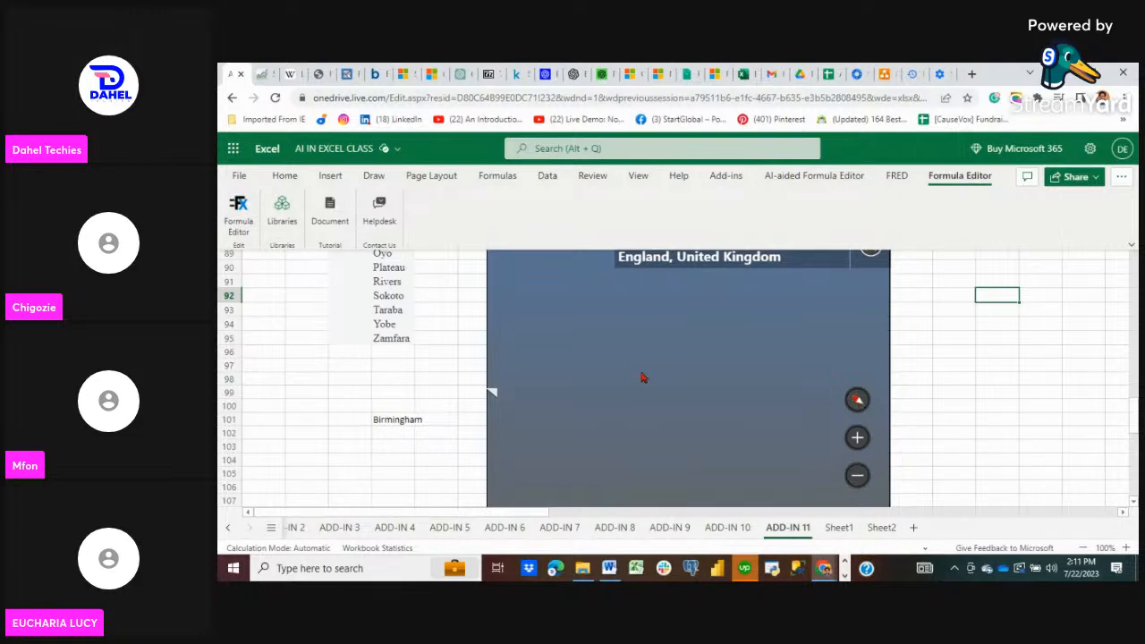
scroll(953, 433, up, 2)
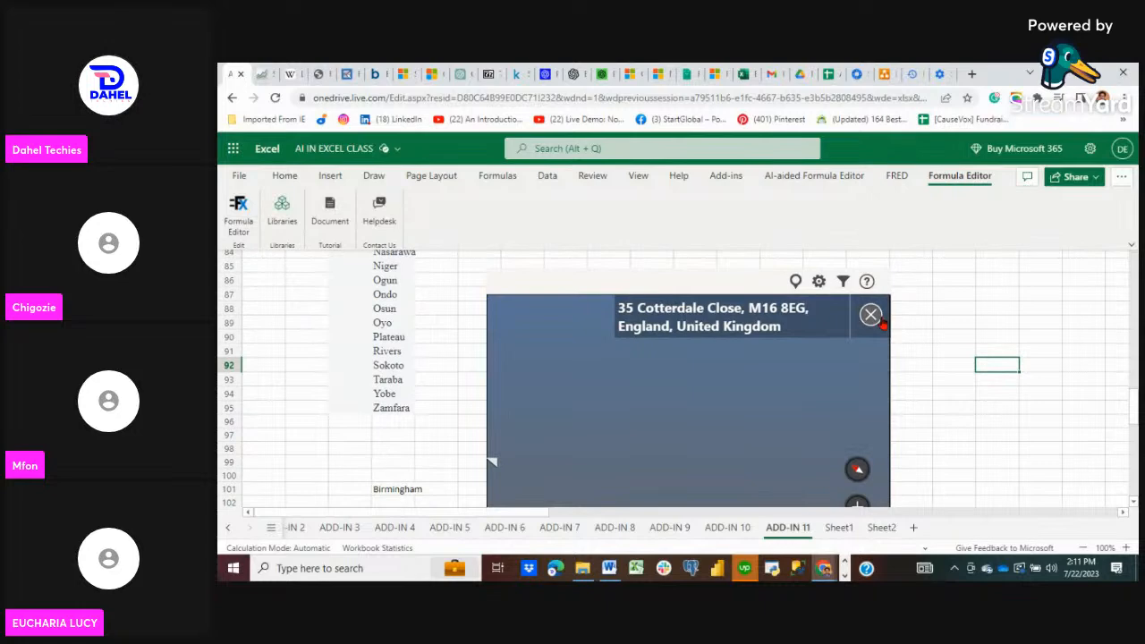
- Close the address box, zoom onto Burford Road and re-enter Streetside there
click(871, 322)
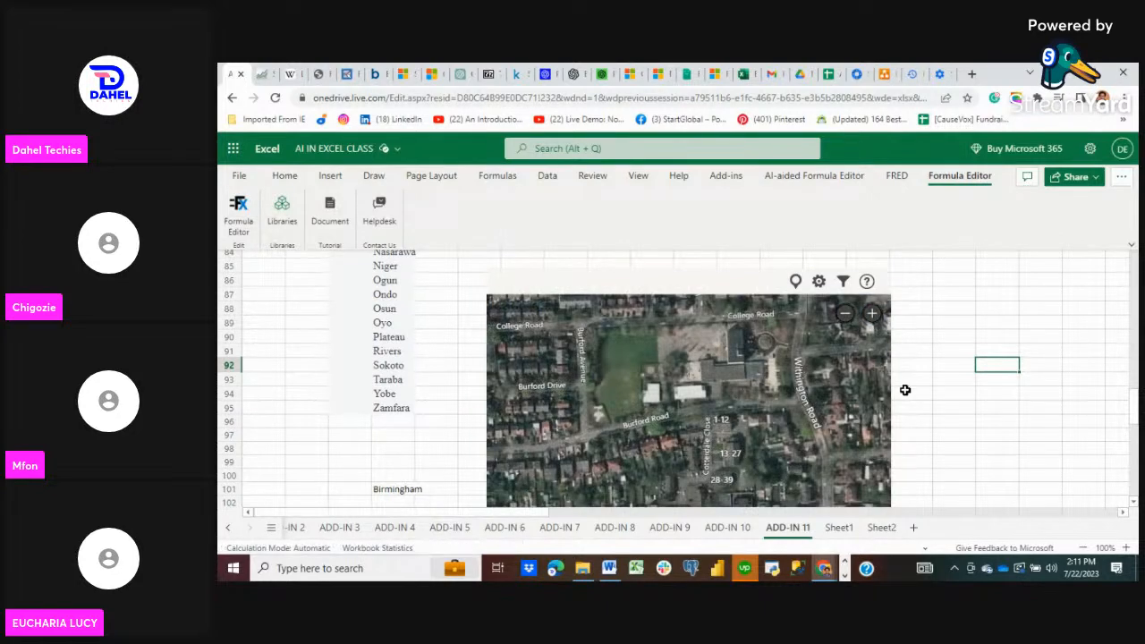
scroll(607, 432, up, 3)
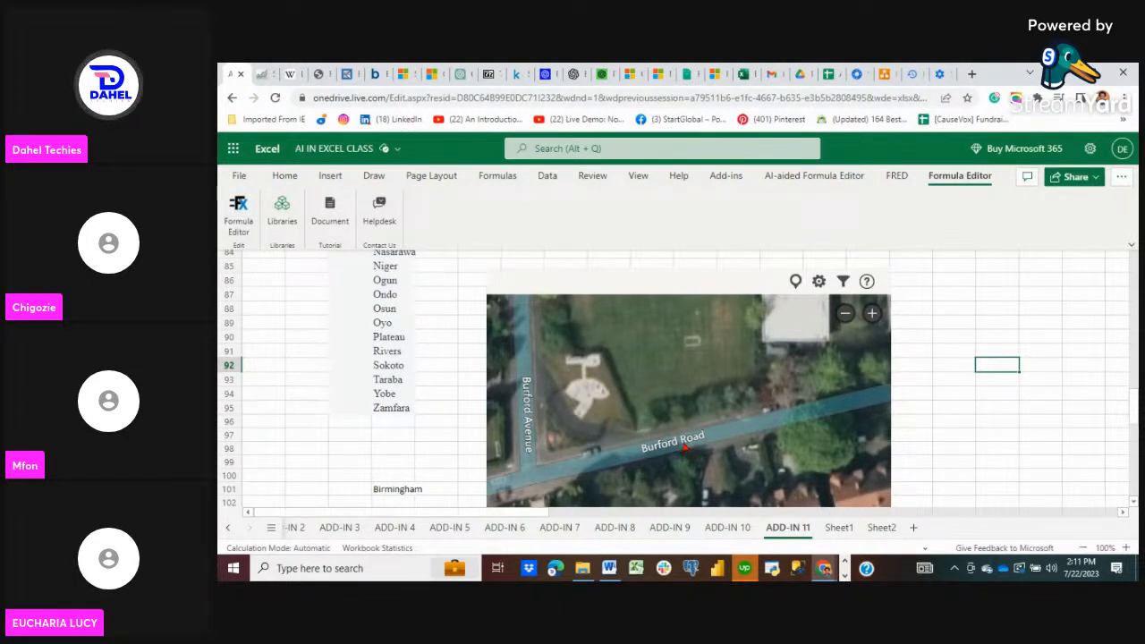
click(684, 449)
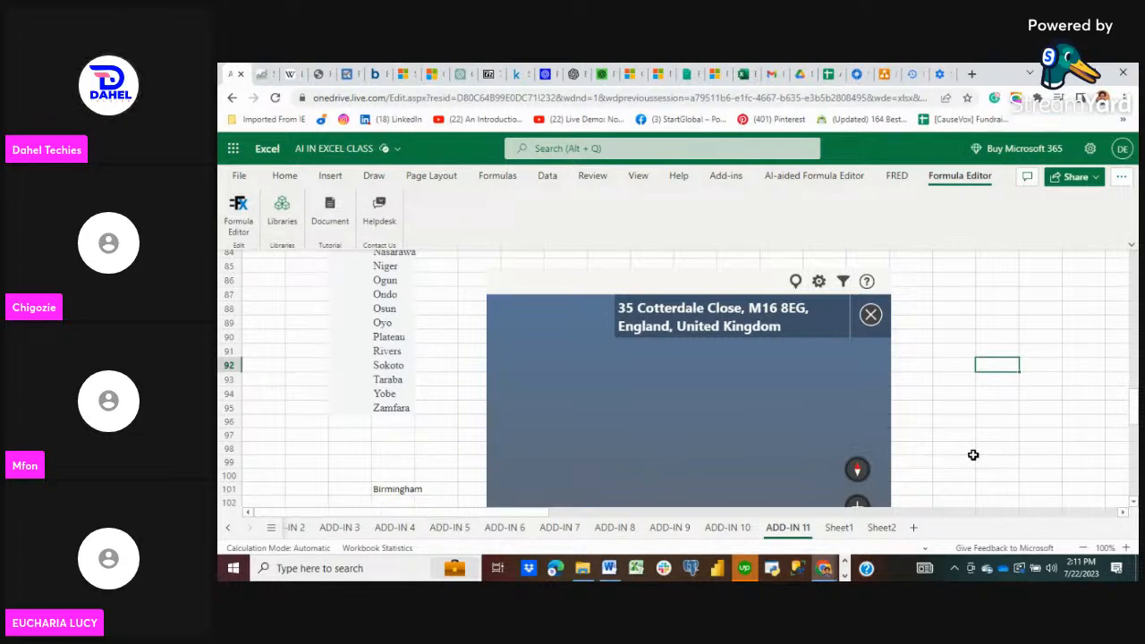
scroll(973, 454, down, 5)
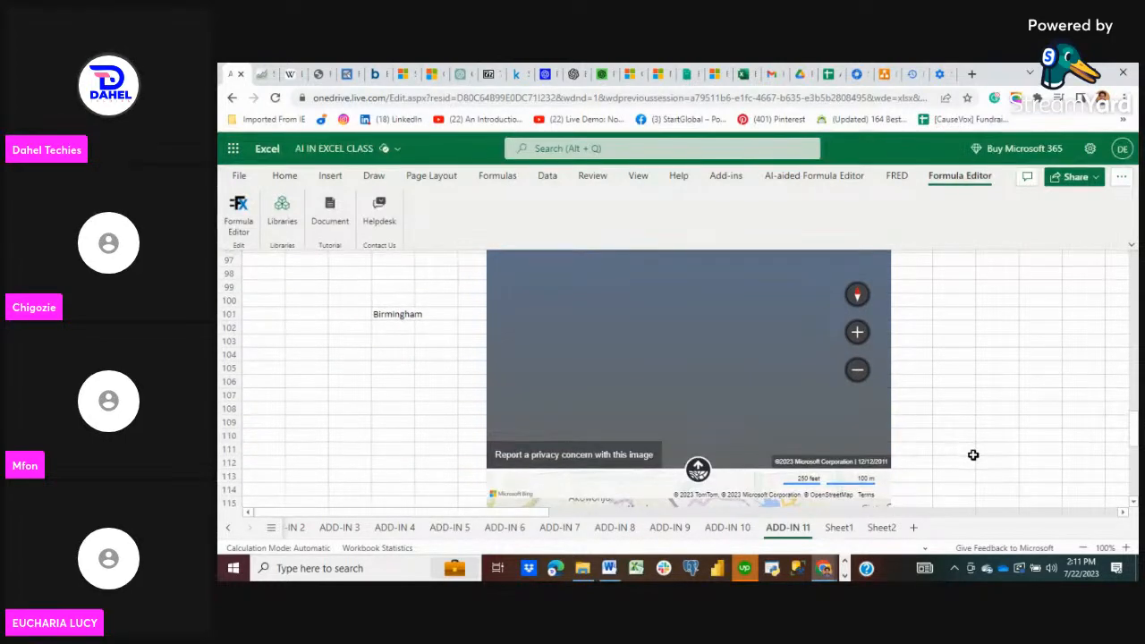
scroll(973, 455, down, 2)
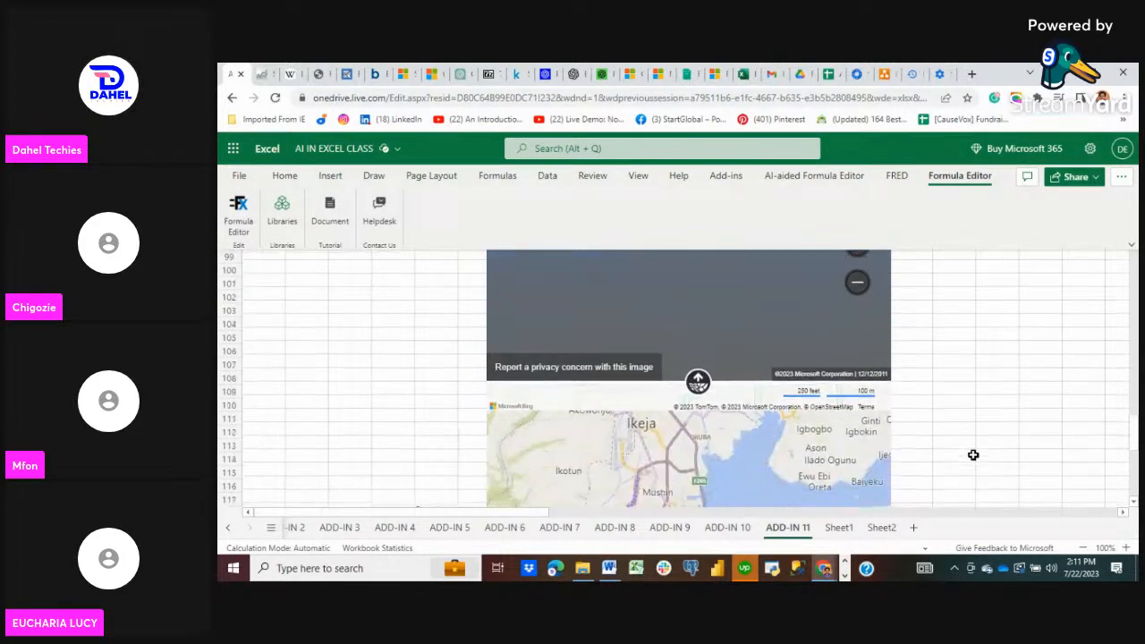
scroll(973, 455, up, 2)
scroll(973, 454, up, 2)
scroll(973, 455, up, 3)
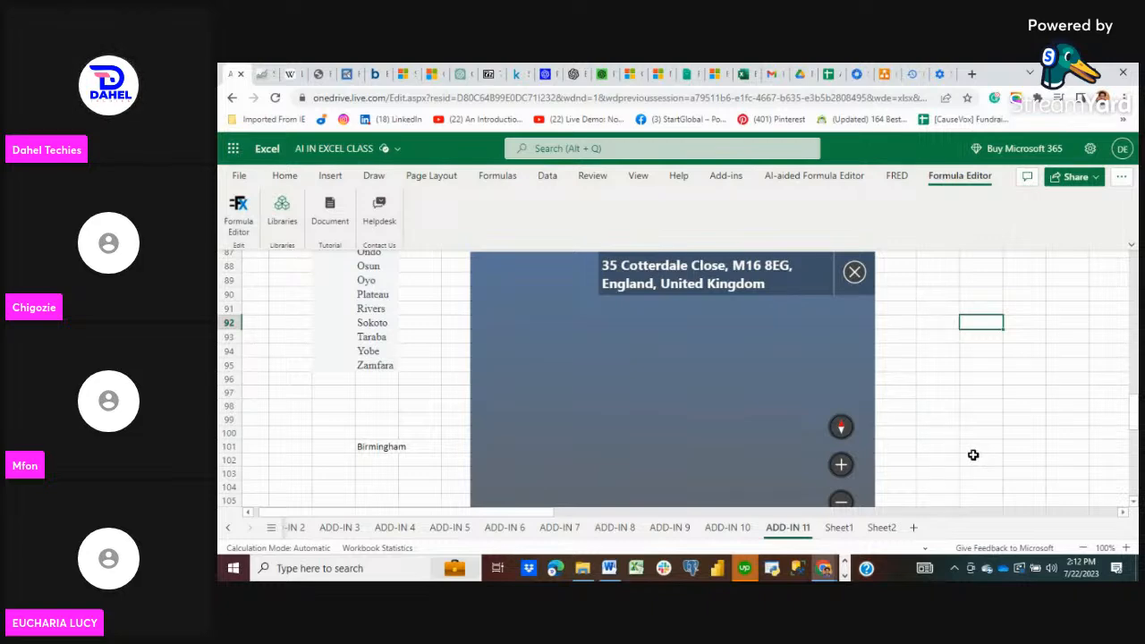
mouse_move(829, 571)
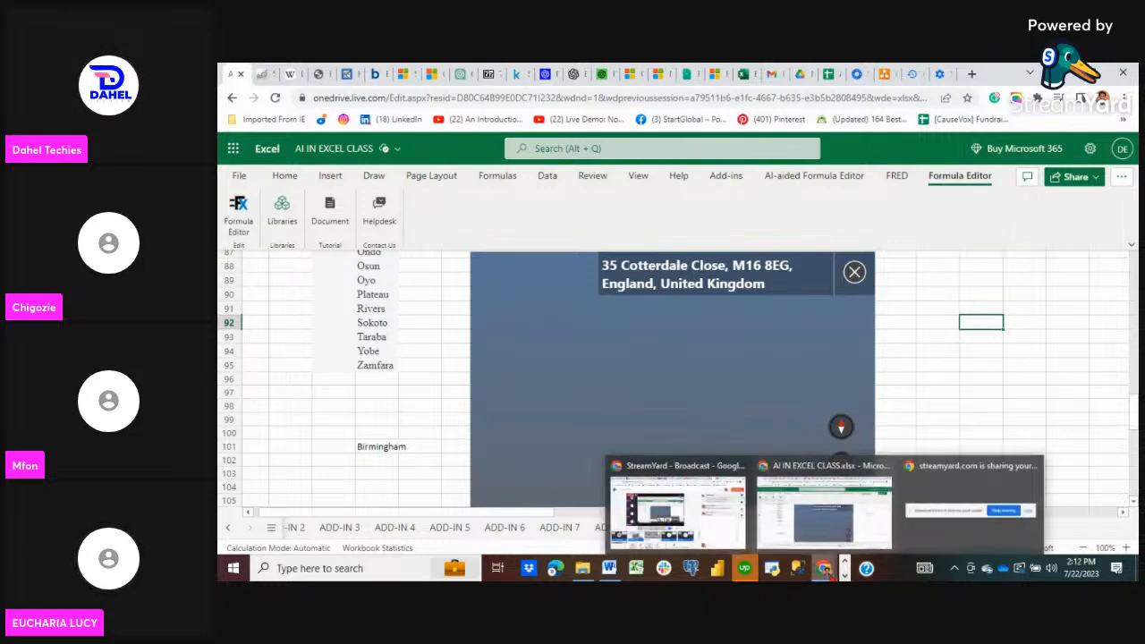
click(676, 509)
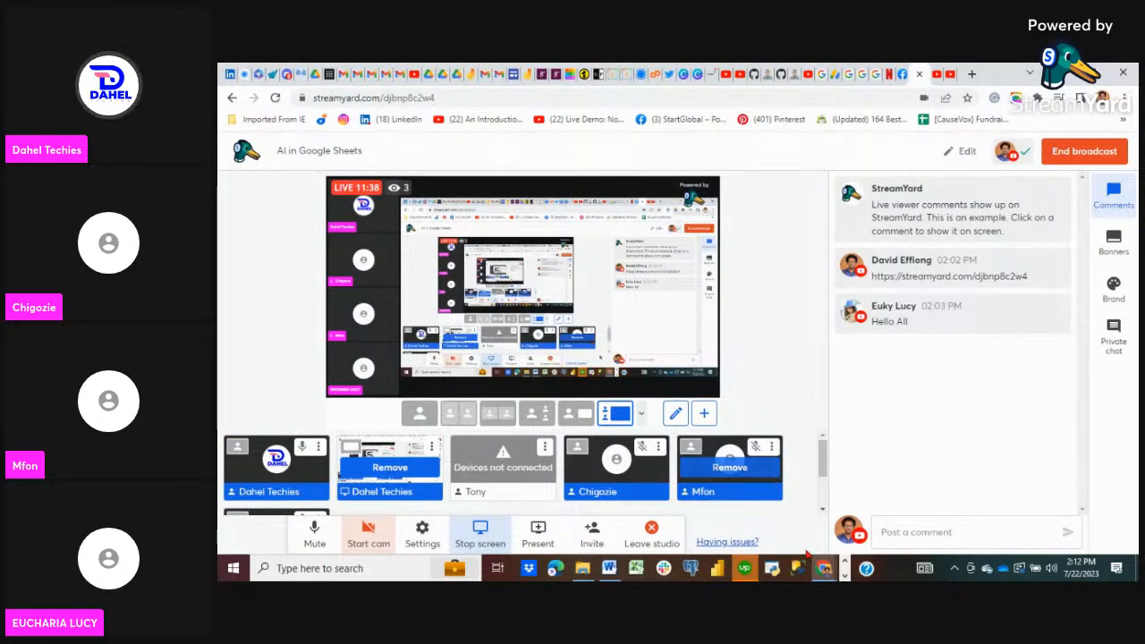
mouse_move(823, 569)
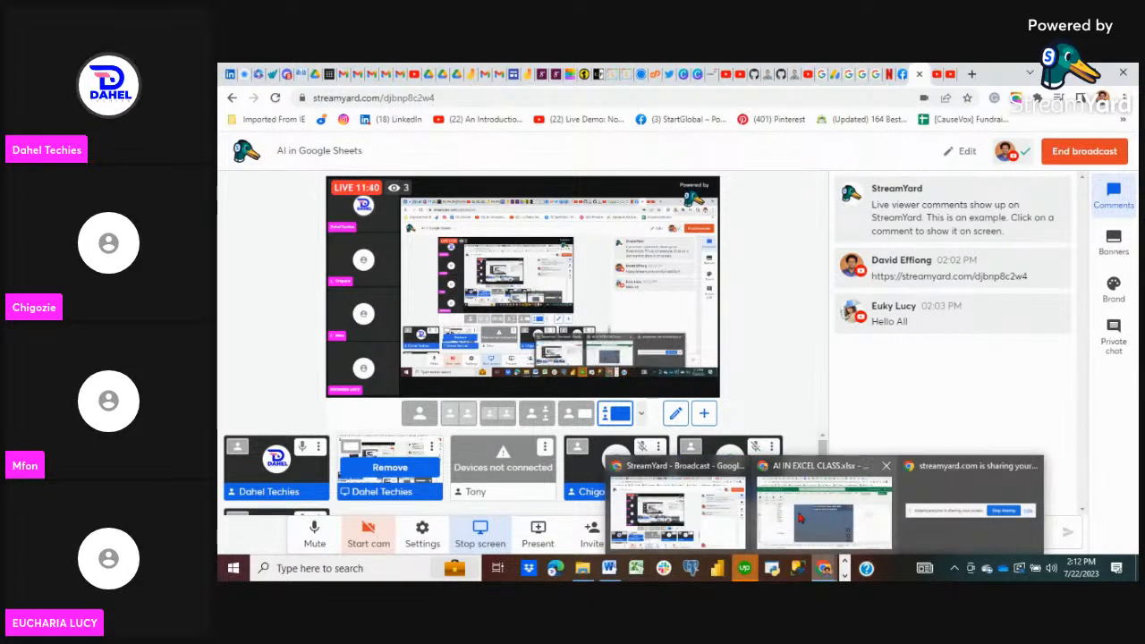
click(854, 514)
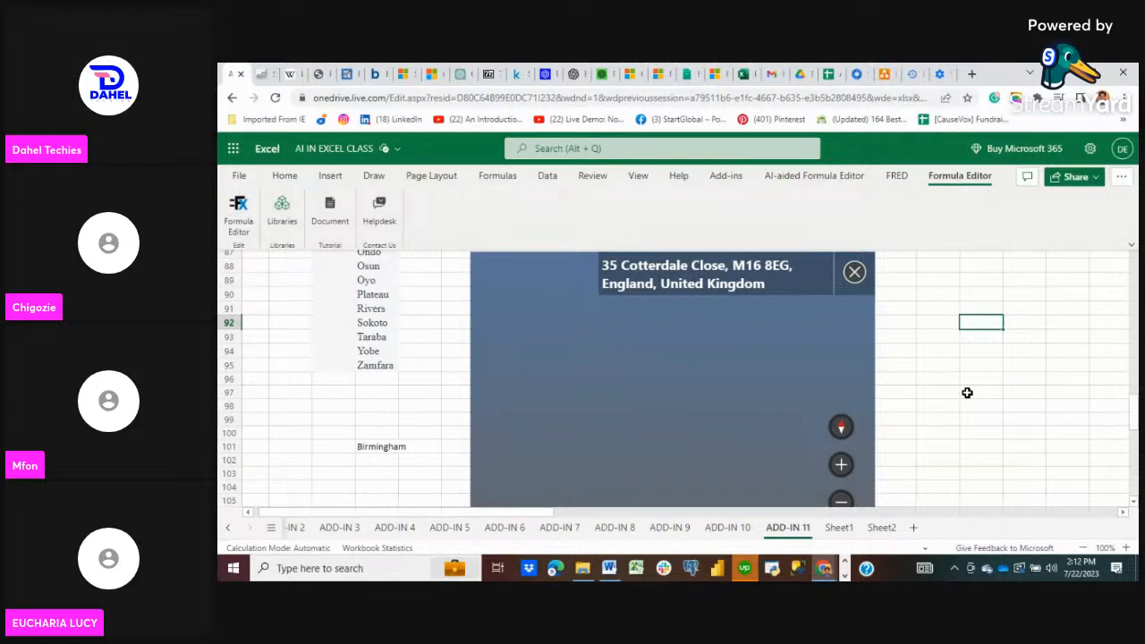
- Scroll the sheet up to the LIST OF STATES IN NIGERIA beside the map
scroll(967, 393, up, 6)
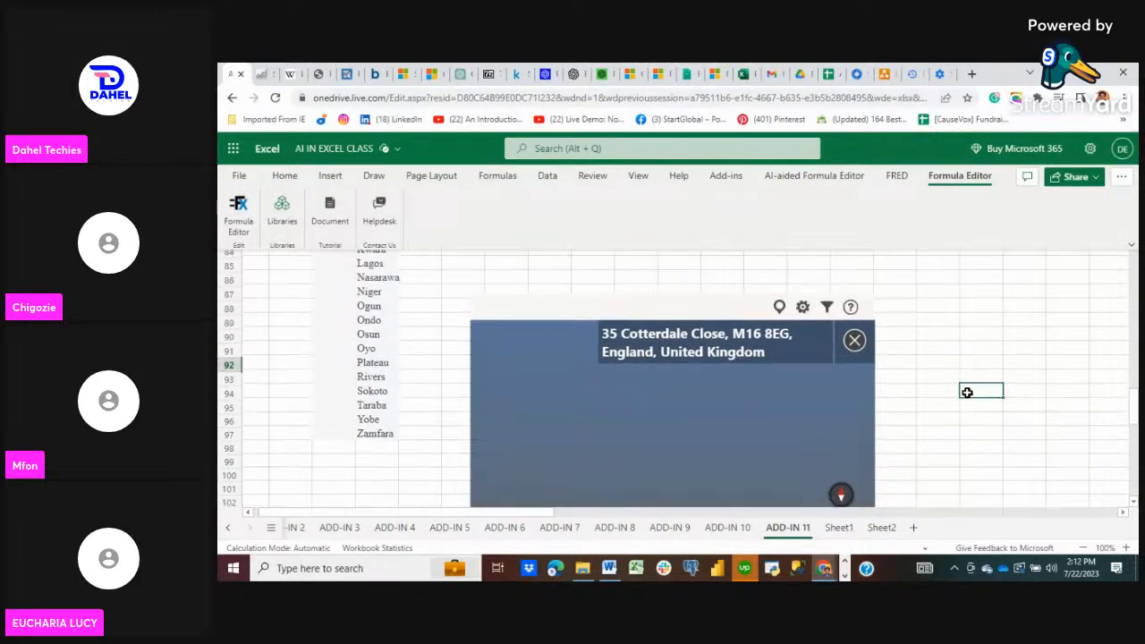
scroll(967, 393, up, 7)
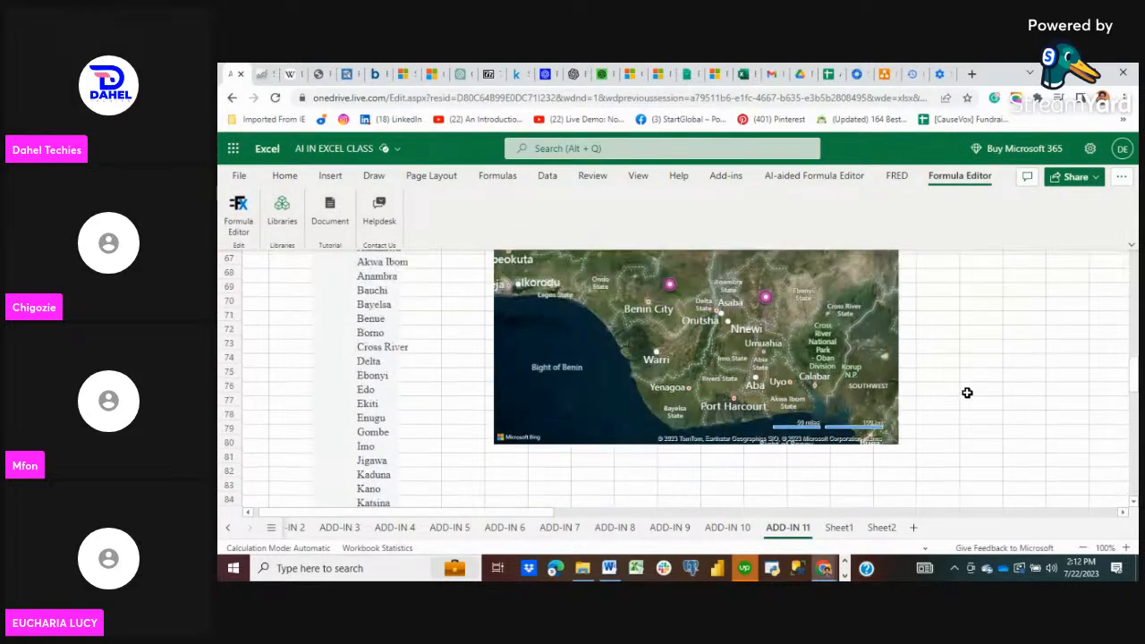
scroll(966, 392, down, 2)
scroll(598, 444, up, 2)
scroll(598, 444, down, 4)
scroll(599, 443, down, 3)
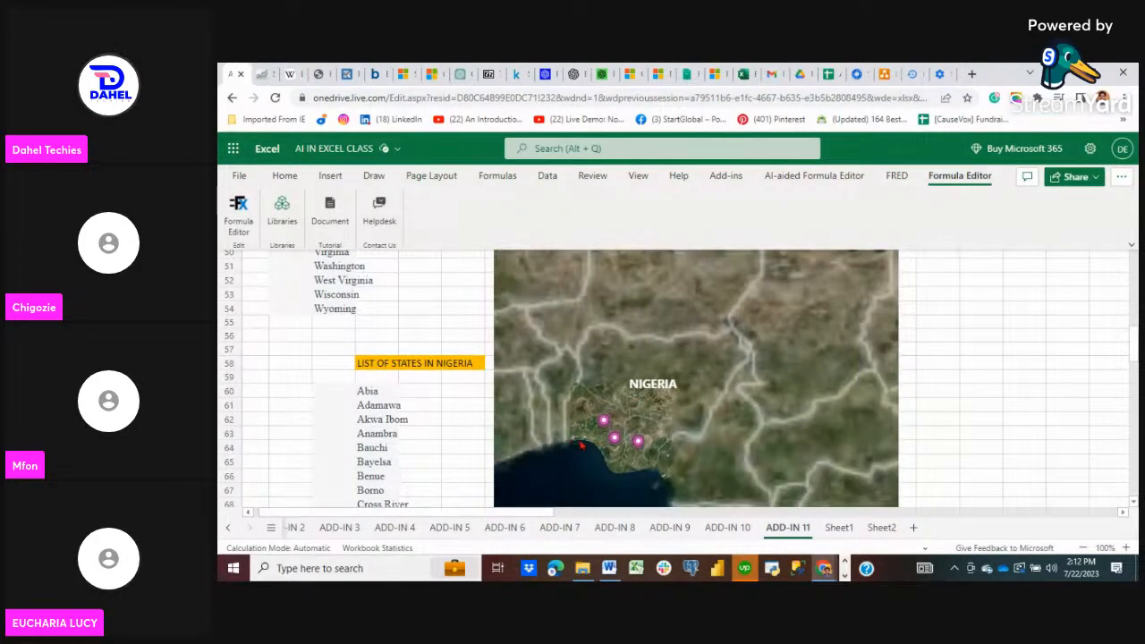
scroll(616, 448, up, 3)
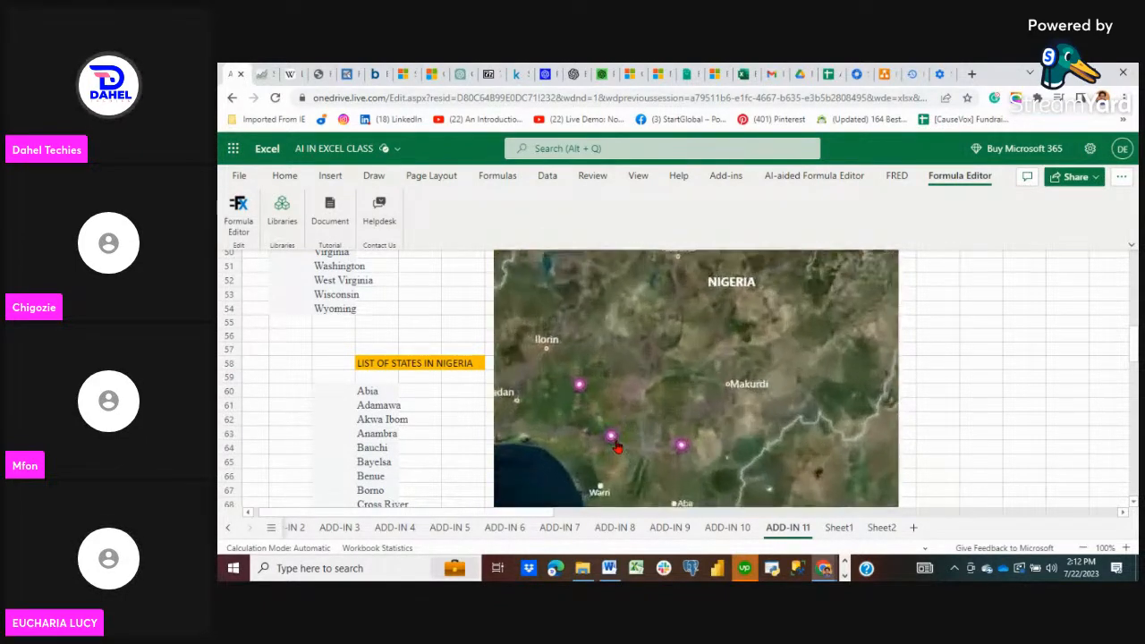
- Zoom and pan the map onto the Lagos and Ikorodu area
drag(535, 443, 676, 382)
scroll(675, 382, up, 2)
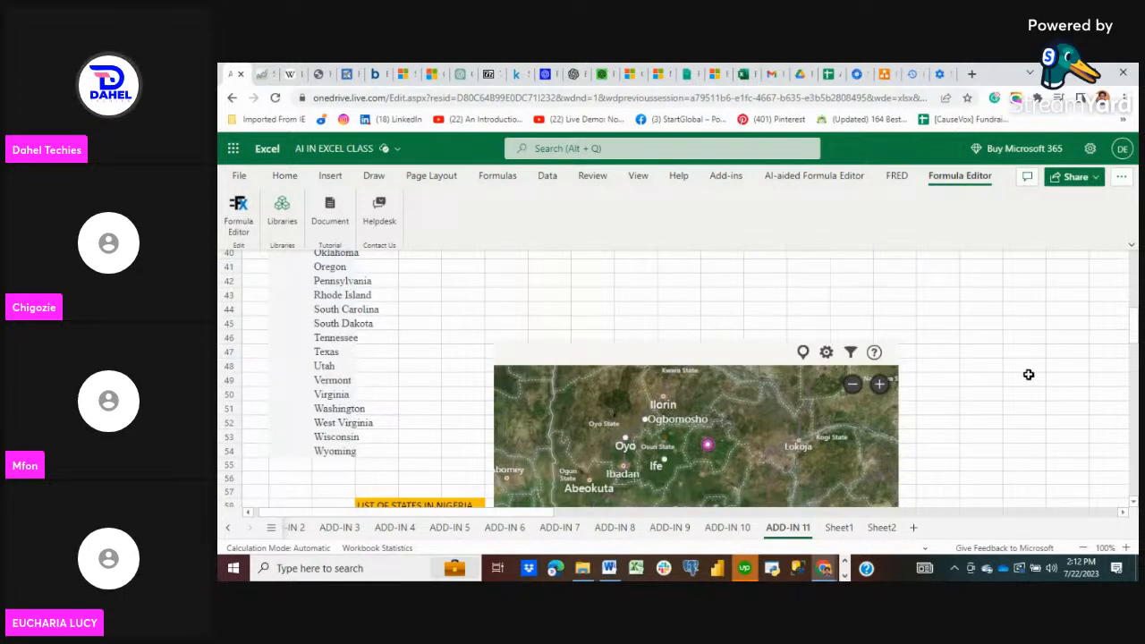
scroll(1028, 373, down, 4)
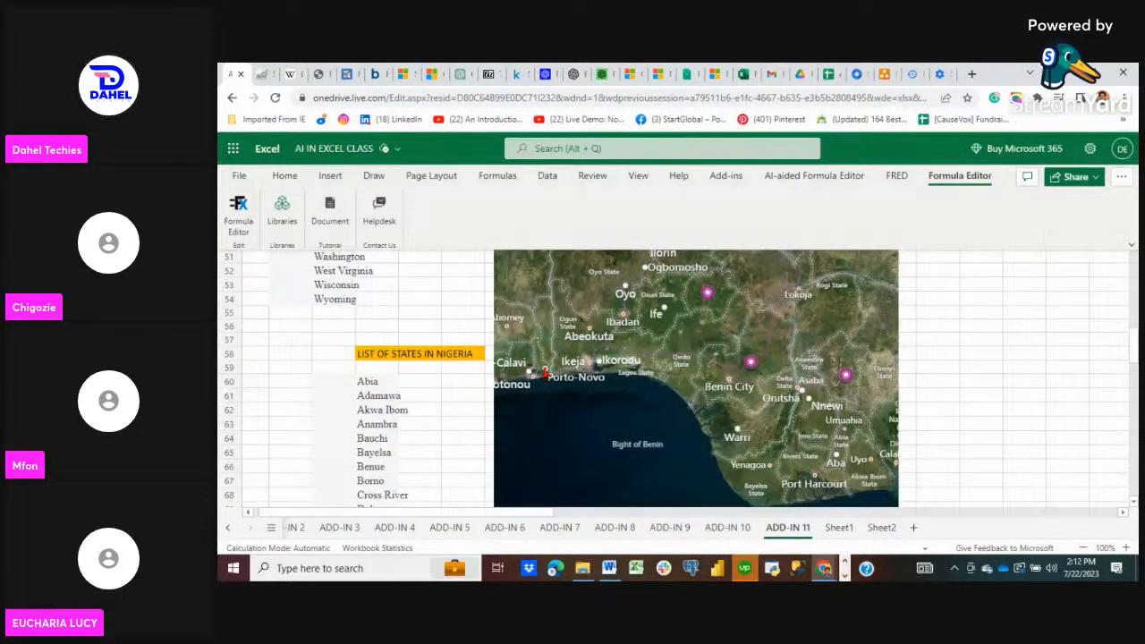
scroll(544, 375, up, 3)
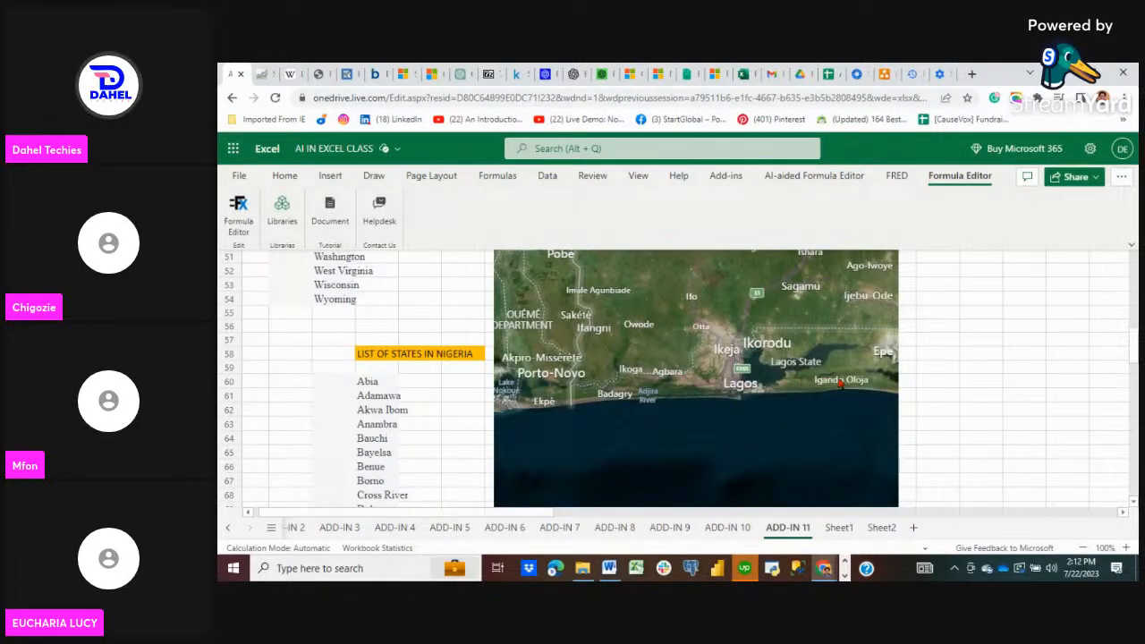
drag(731, 352, 662, 404)
- Pan the satellite map around Igbogbo, Ason and Ilado Ogunu to pick a new area
scroll(648, 391, up, 2)
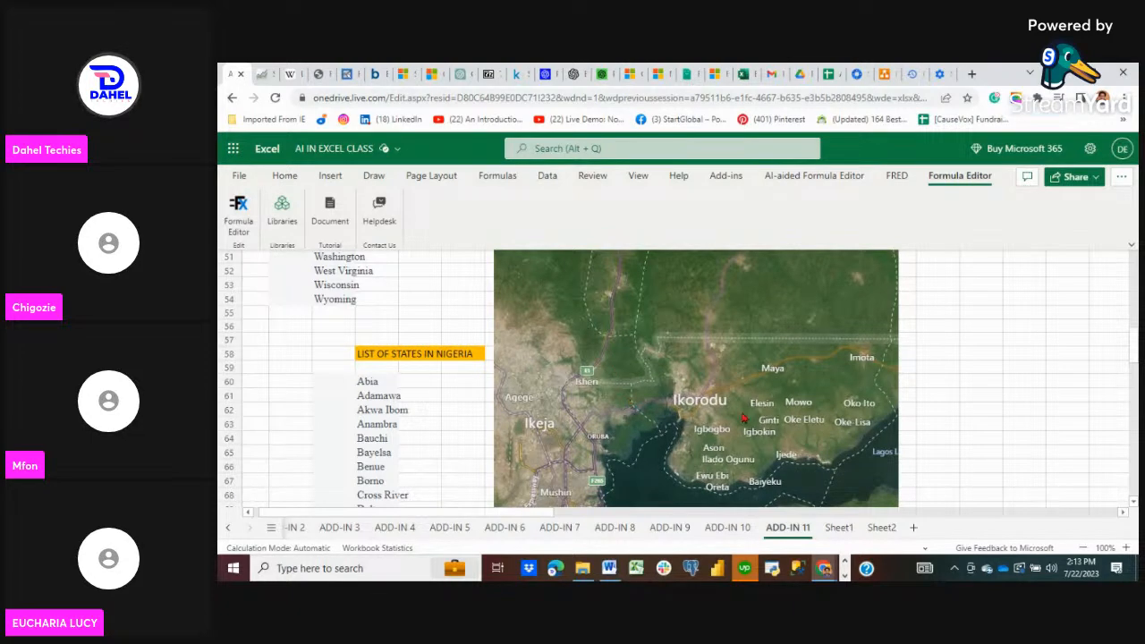
scroll(722, 436, up, 3)
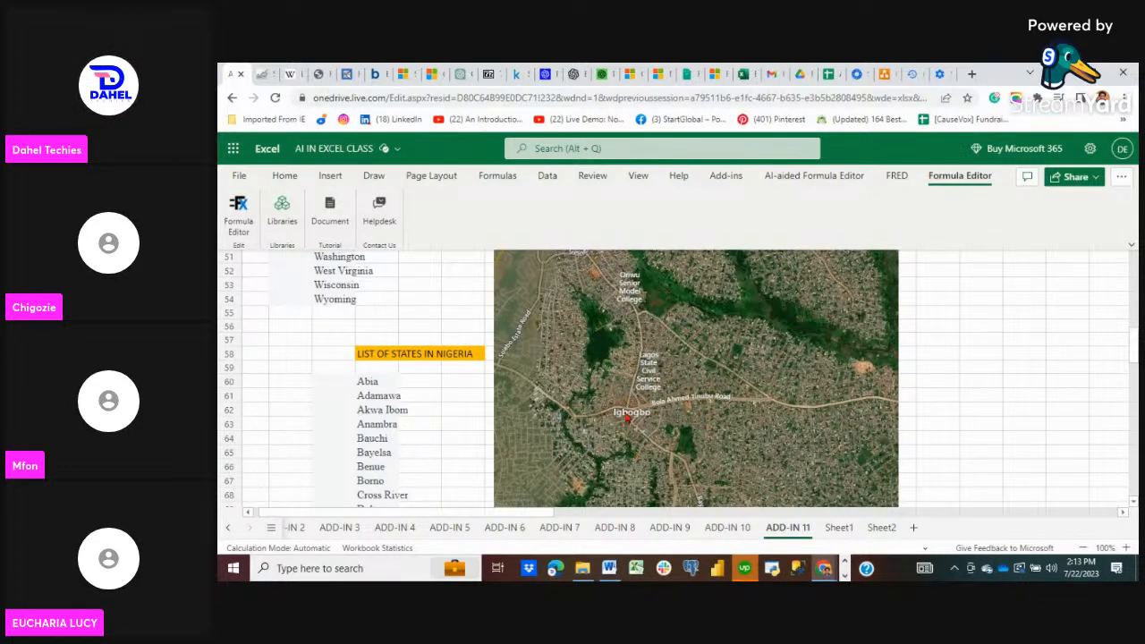
drag(659, 414, 811, 459)
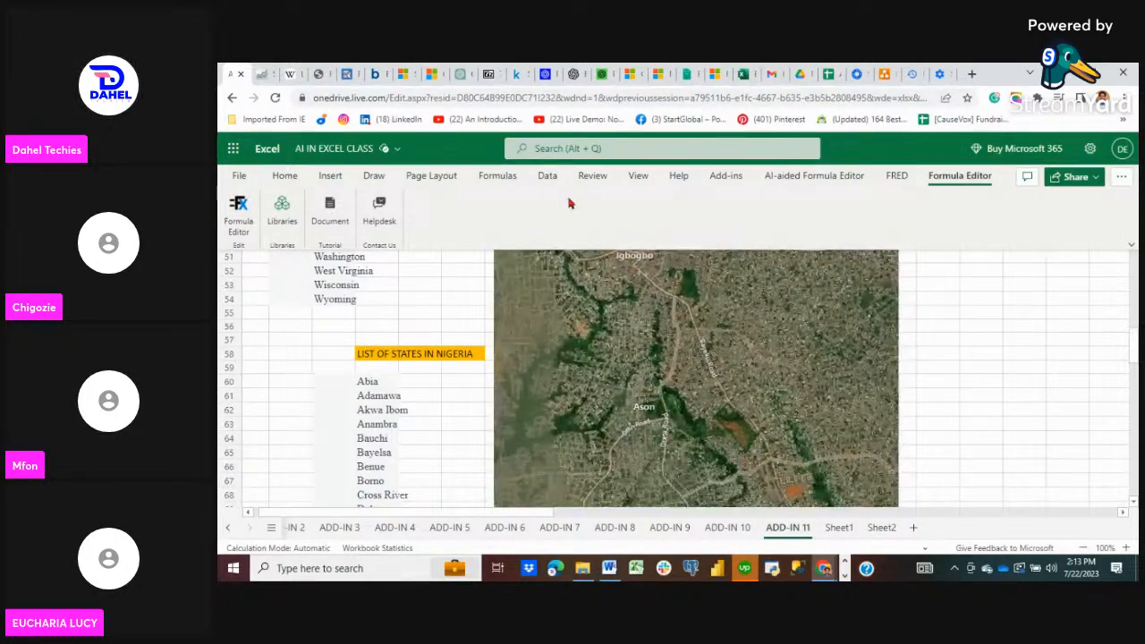
drag(629, 264, 613, 427)
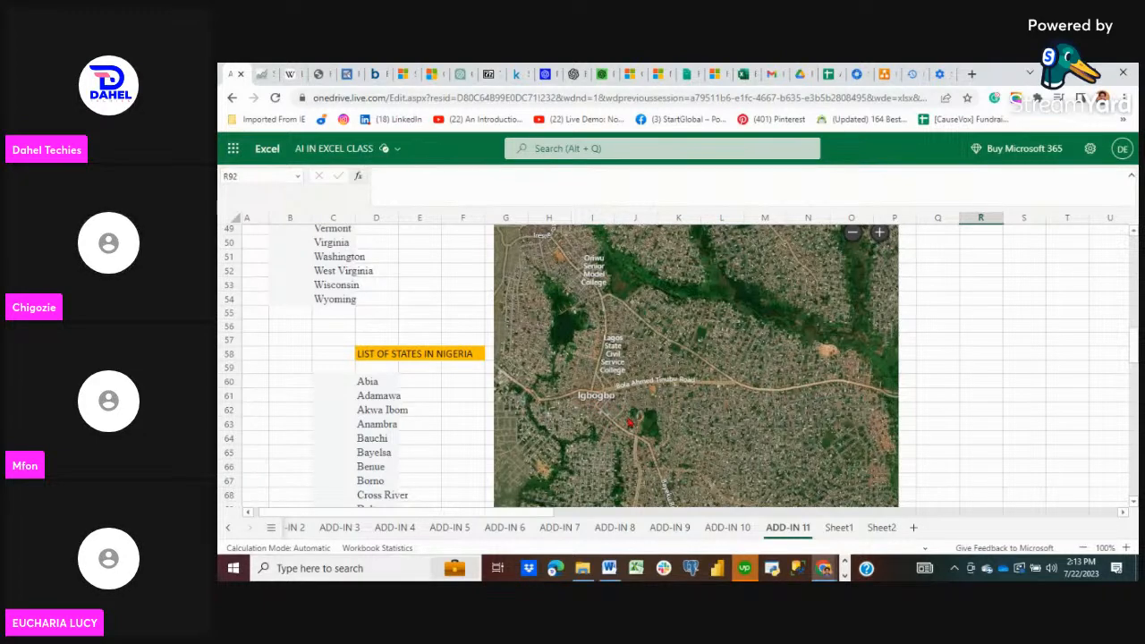
drag(630, 422, 530, 280)
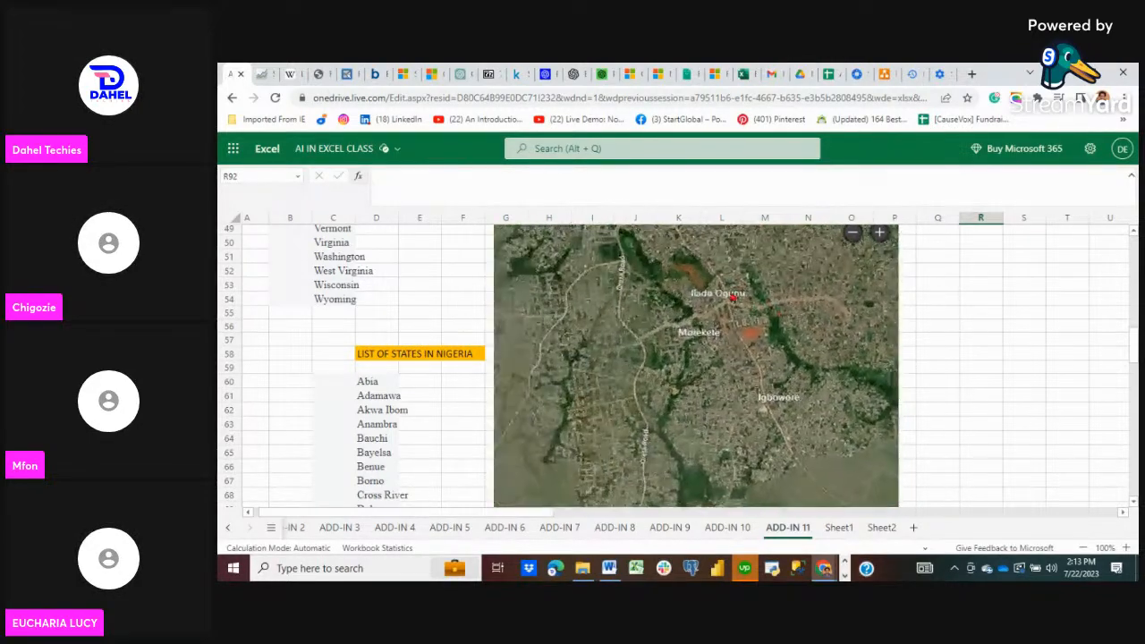
drag(732, 297, 700, 256)
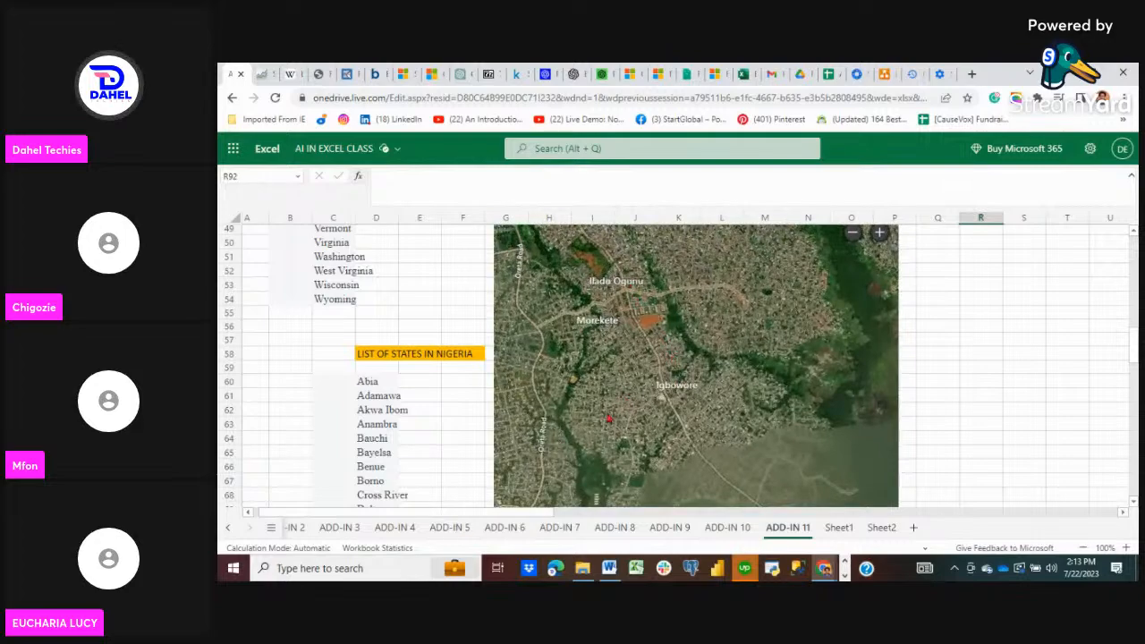
drag(593, 448, 717, 471)
- Zoom in until individual rooftops and trees near Lagos are visible
scroll(708, 417, up, 3)
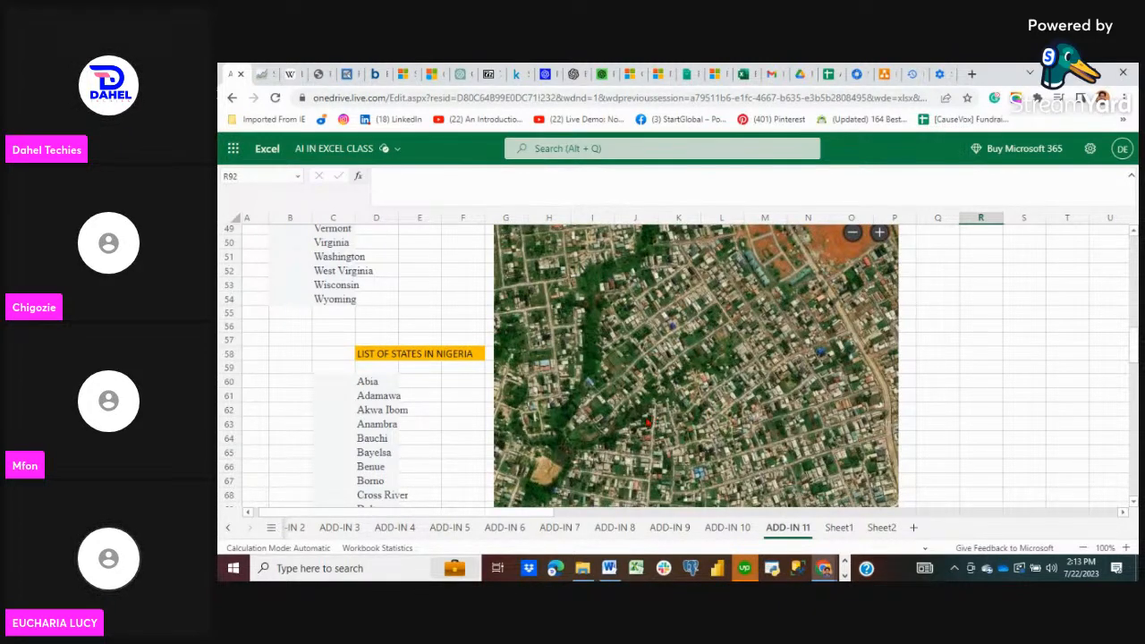
scroll(640, 412, up, 5)
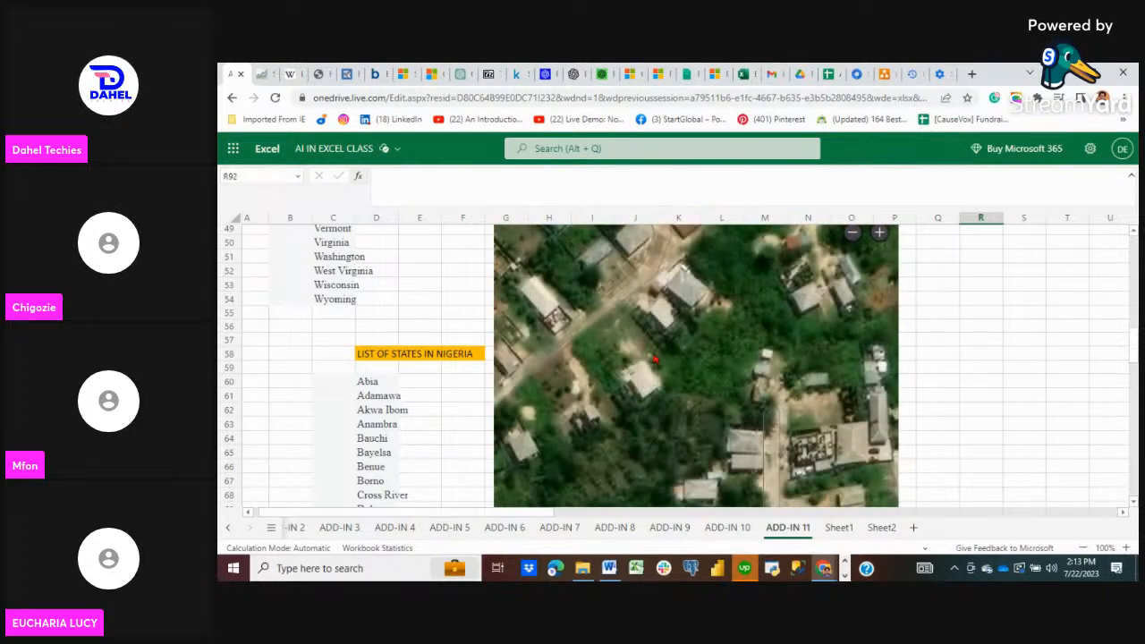
scroll(625, 290, down, 4)
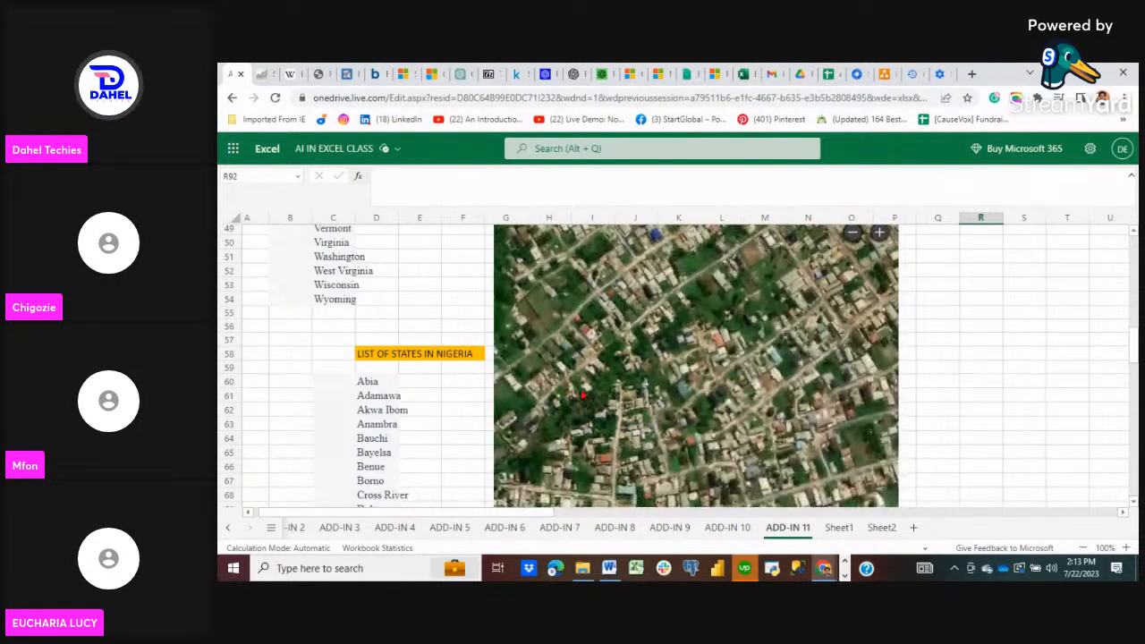
scroll(628, 394, up, 3)
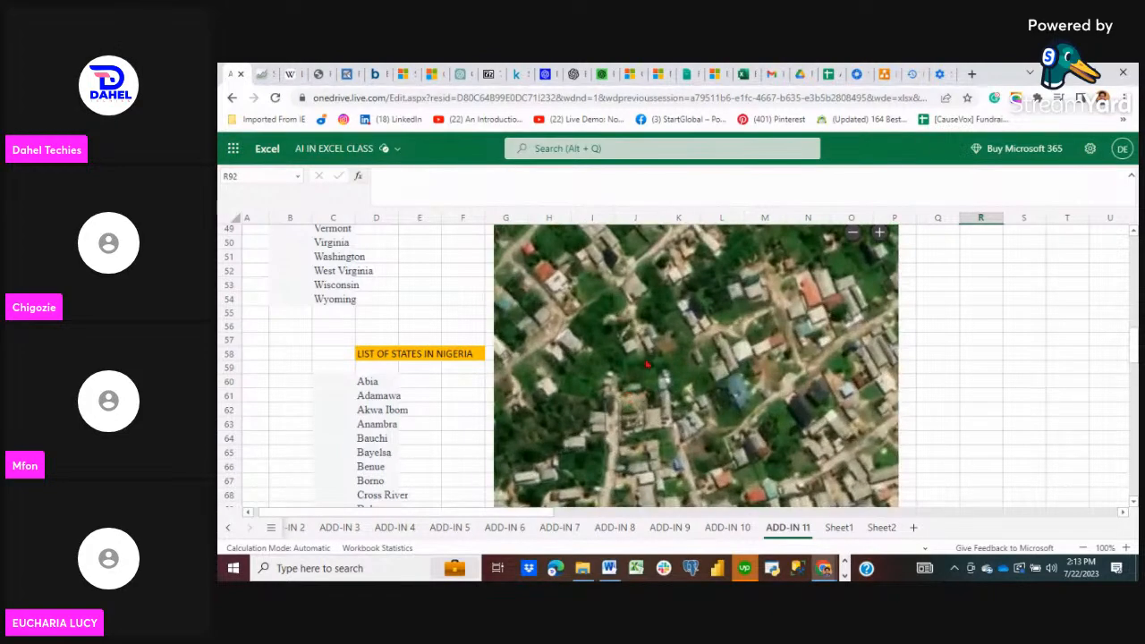
scroll(631, 345, up, 2)
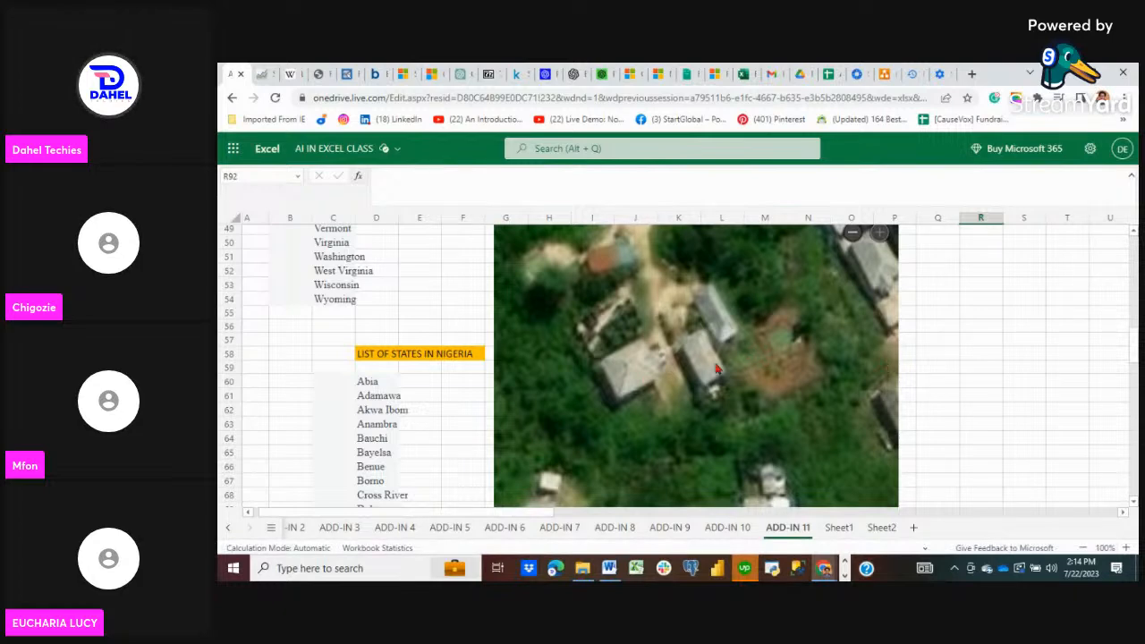
- Pan the close-up satellite map across the neighbouring houses
drag(702, 363, 580, 256)
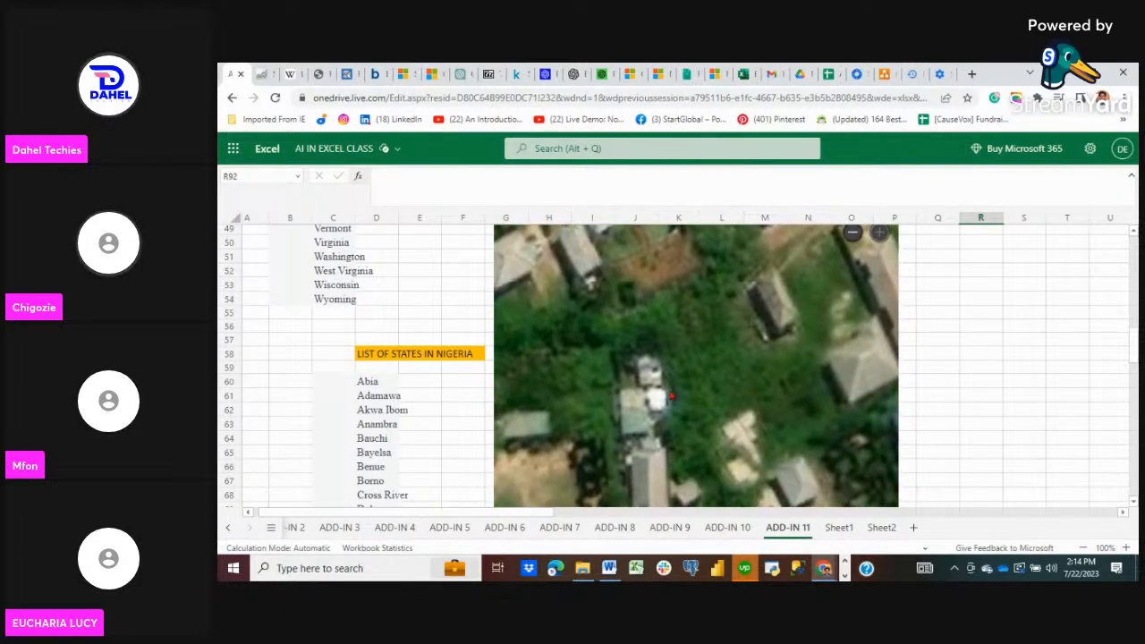
drag(668, 421, 645, 292)
drag(705, 345, 928, 352)
drag(574, 417, 671, 270)
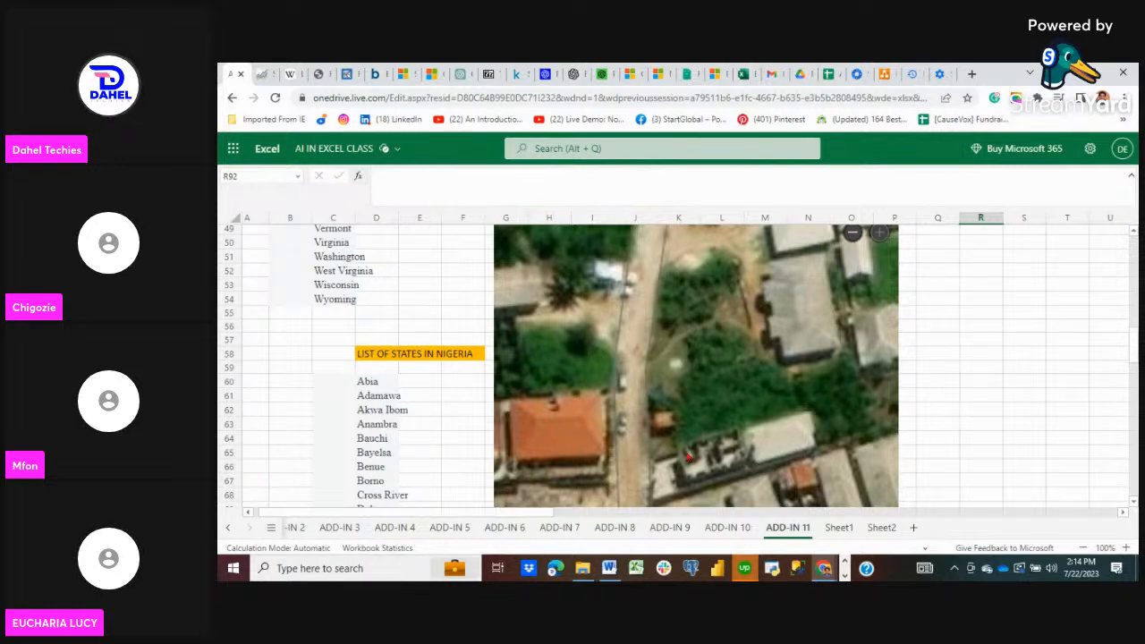
- Zoom out to a wider neighbourhood of houses and streets near Lagos
scroll(688, 456, down, 3)
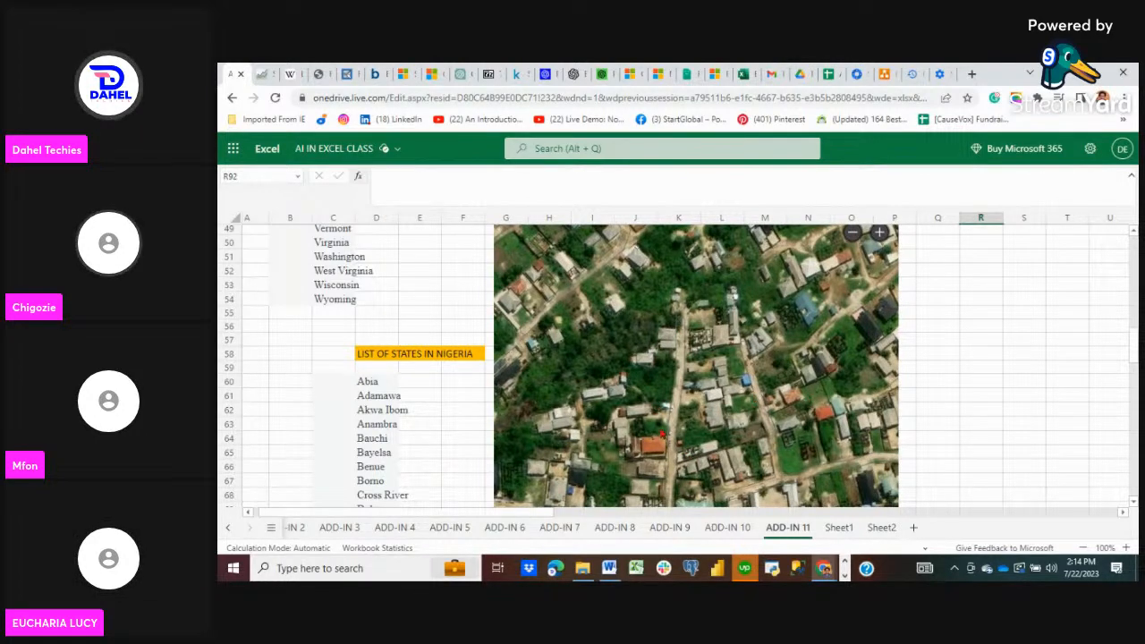
drag(653, 443, 791, 436)
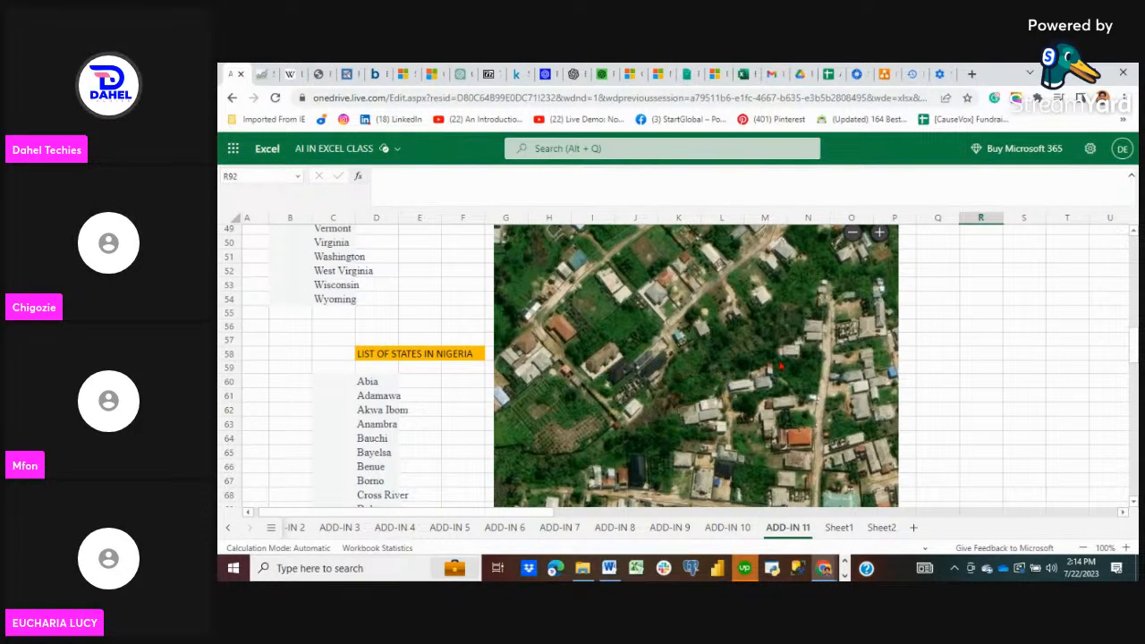
scroll(1005, 359, down, 3)
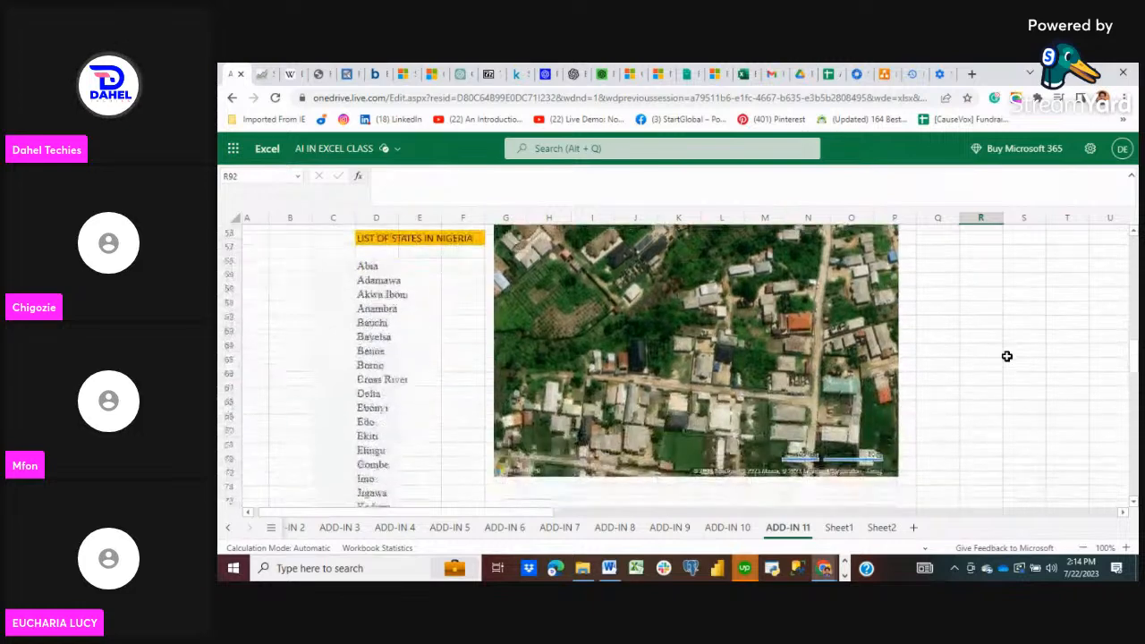
- On the Birmingham map, collapse the Streetside photo and close it to show the aerial map
scroll(1006, 356, down, 12)
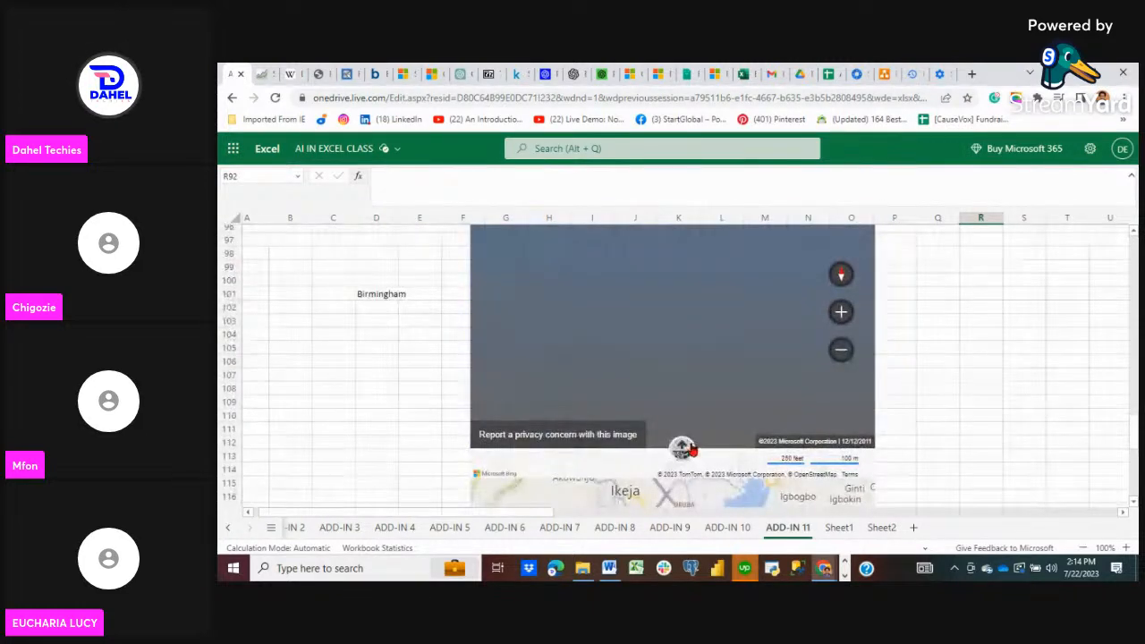
click(685, 448)
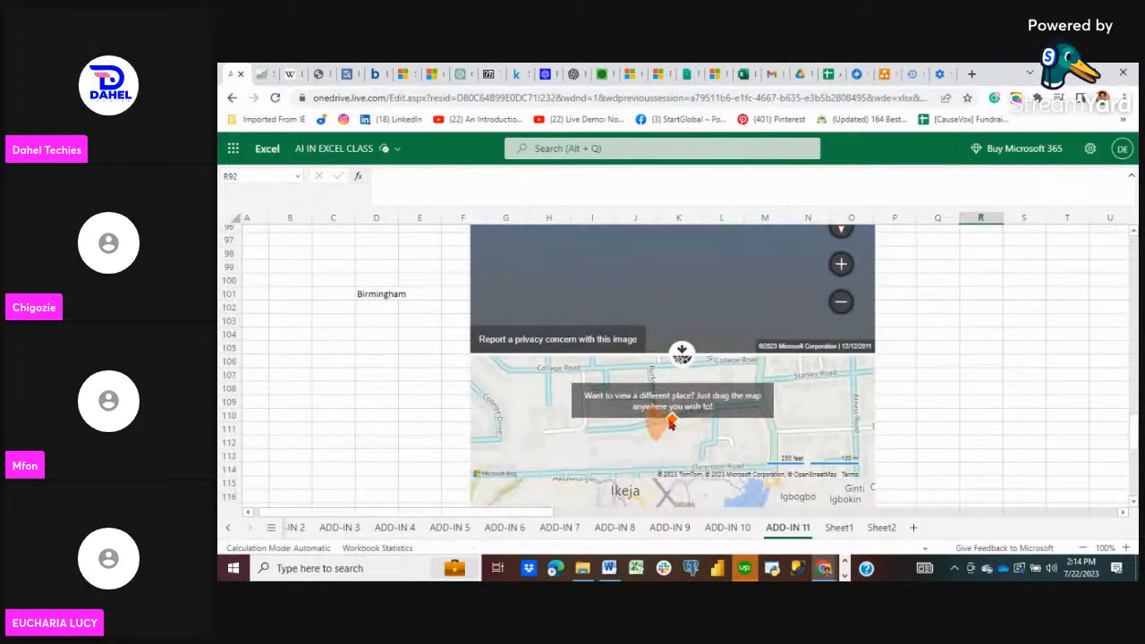
scroll(984, 351, up, 4)
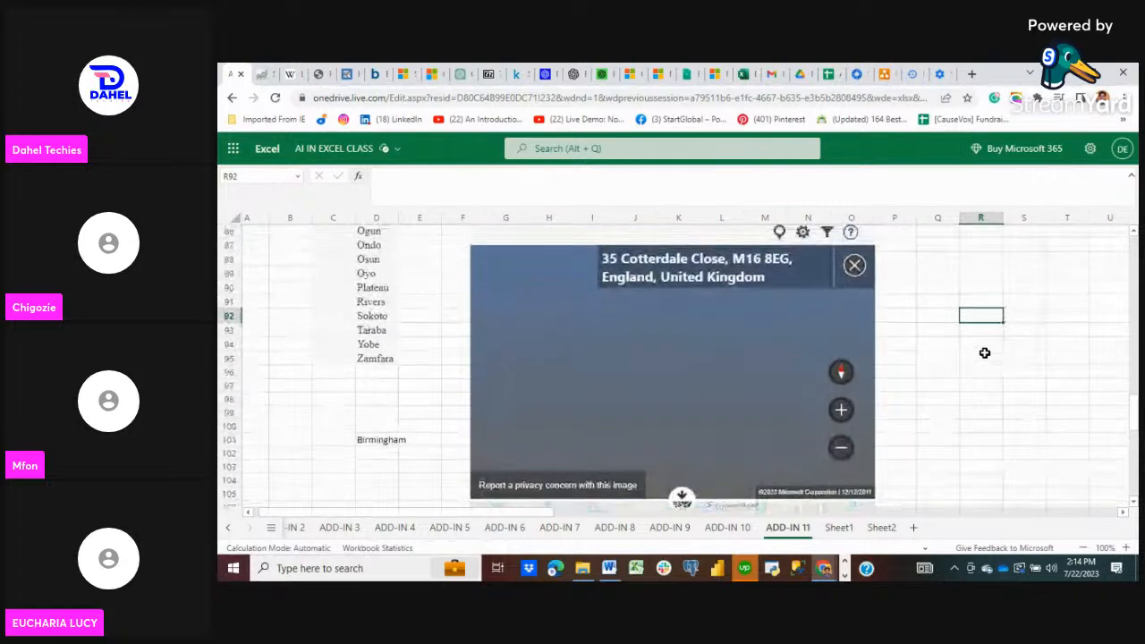
click(855, 272)
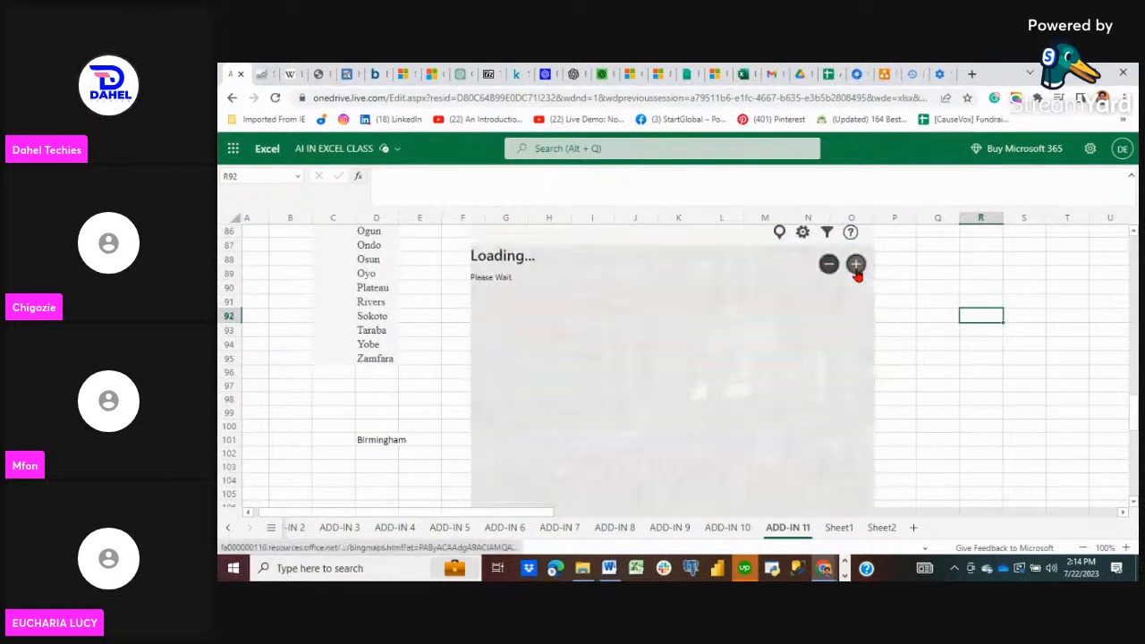
- Zoom and pan the aerial map past Manley Park to a close-up of College Road
scroll(637, 406, up, 2)
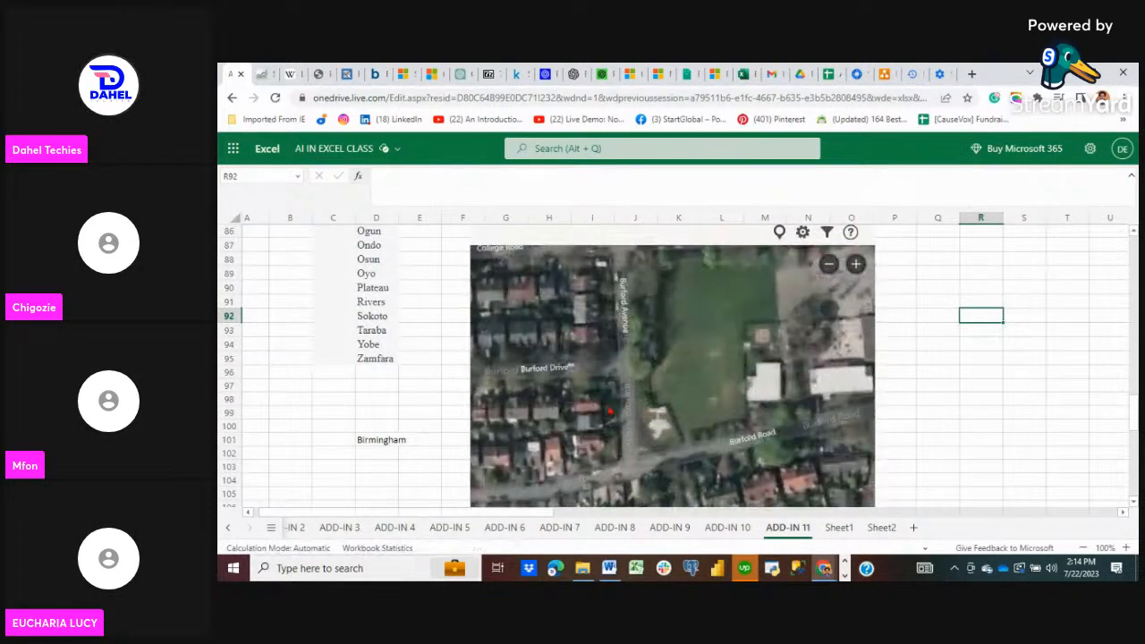
scroll(705, 413, up, 3)
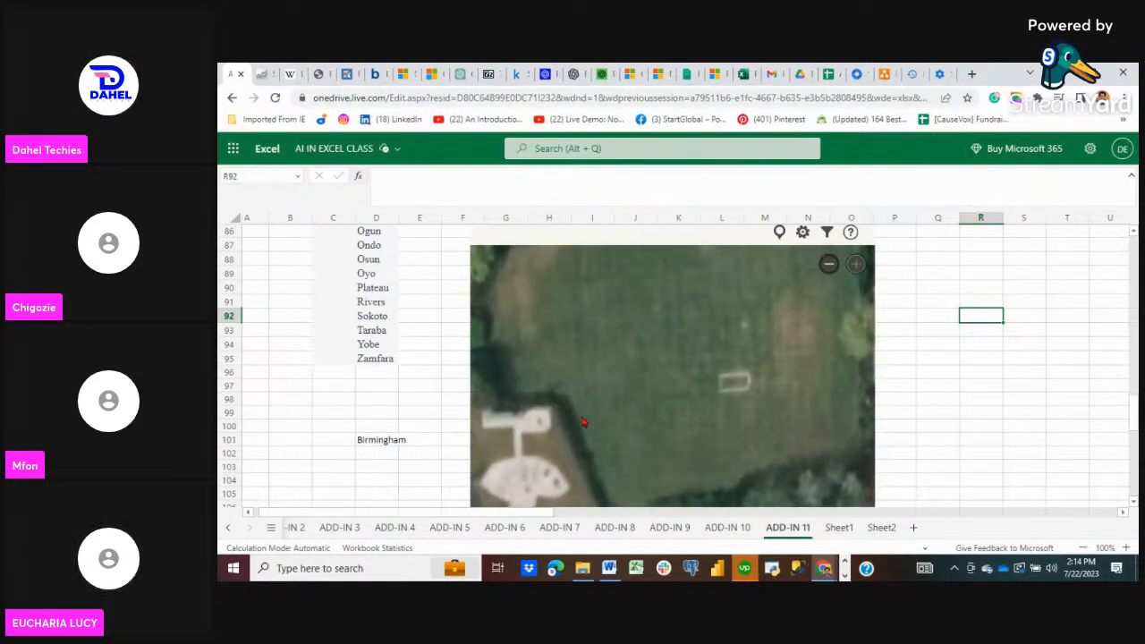
scroll(564, 428, down, 3)
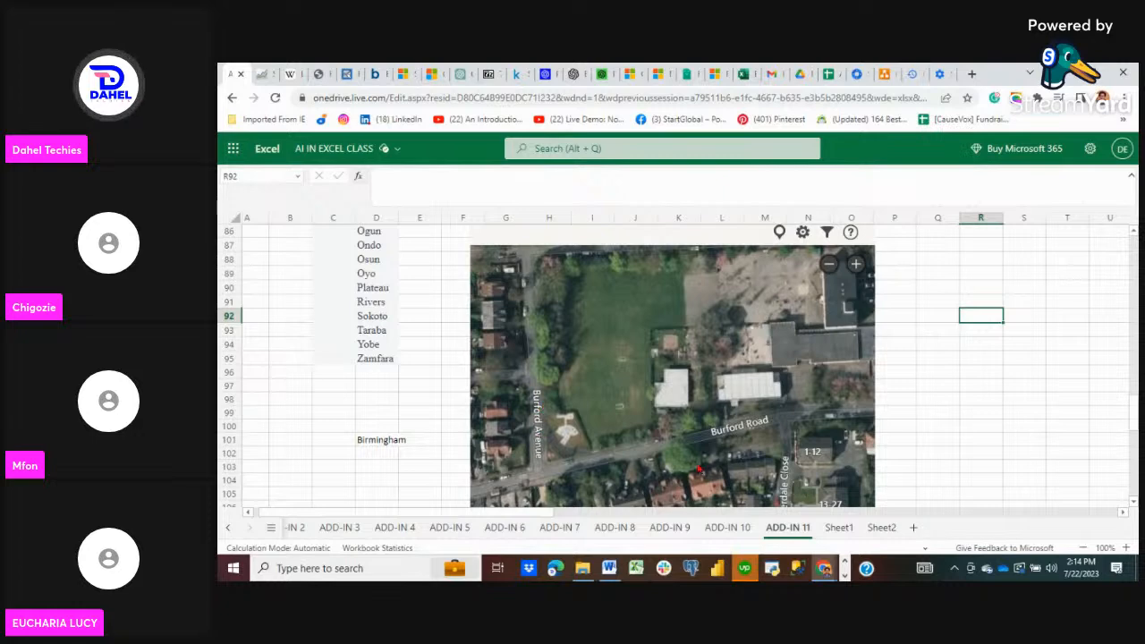
scroll(697, 470, down, 3)
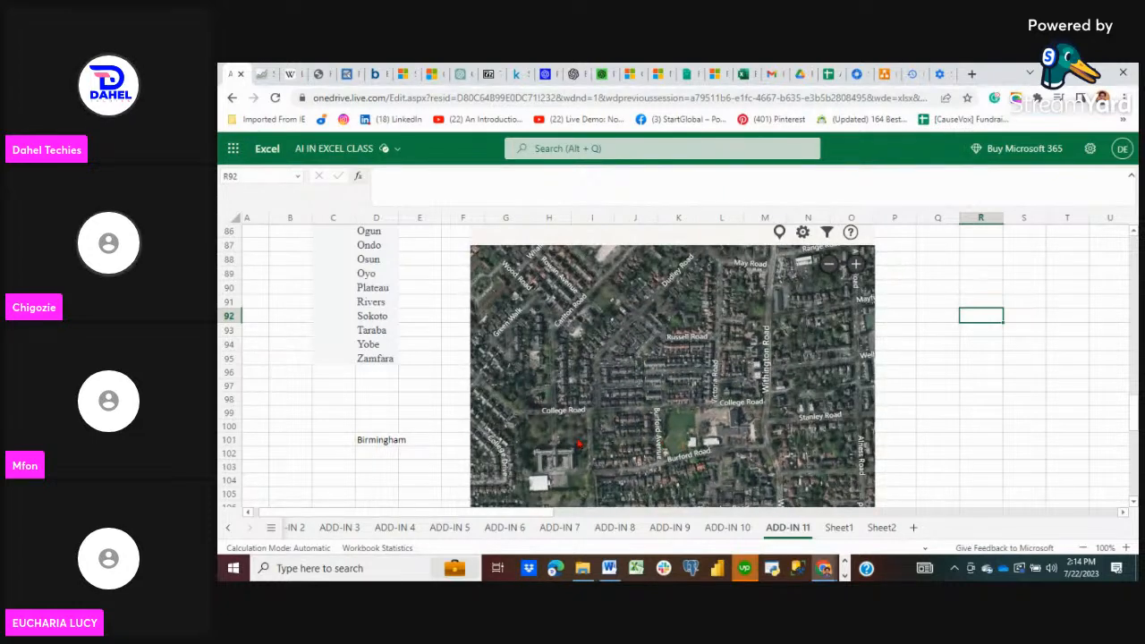
drag(534, 438, 641, 437)
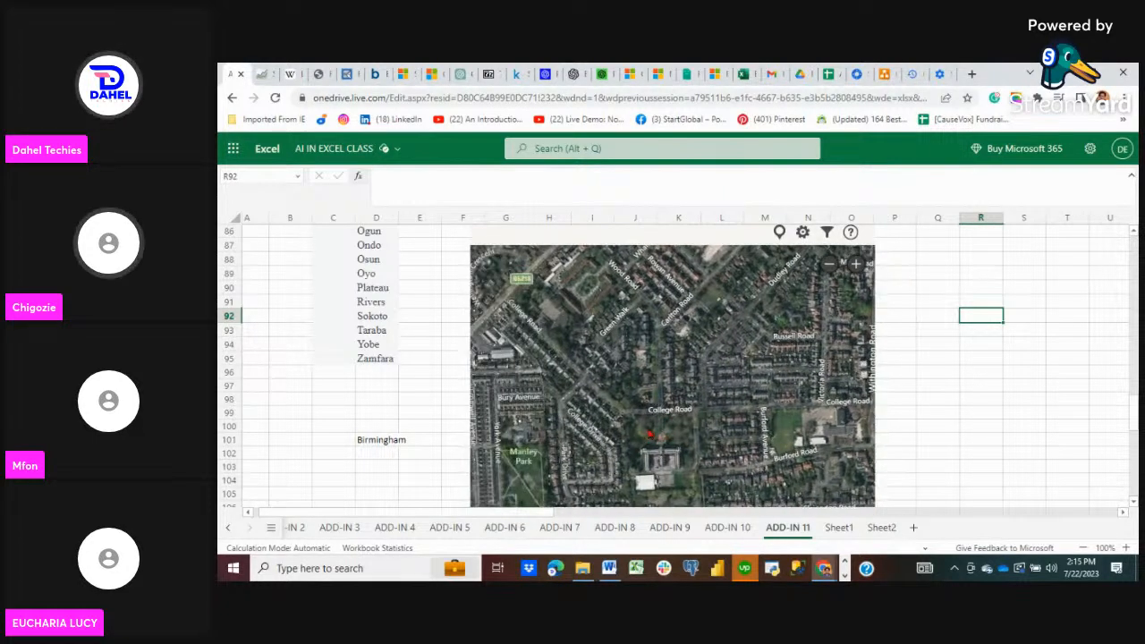
scroll(671, 417, up, 5)
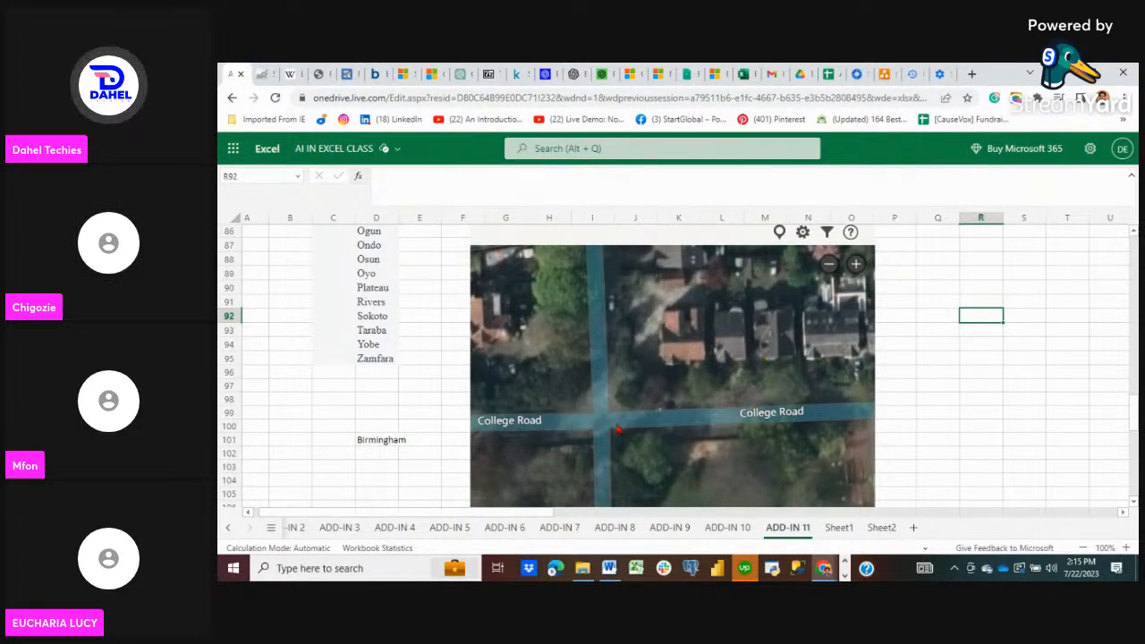
- Open Streetside on Burford Road in Birmingham, then return to the Nigerian states map
click(764, 421)
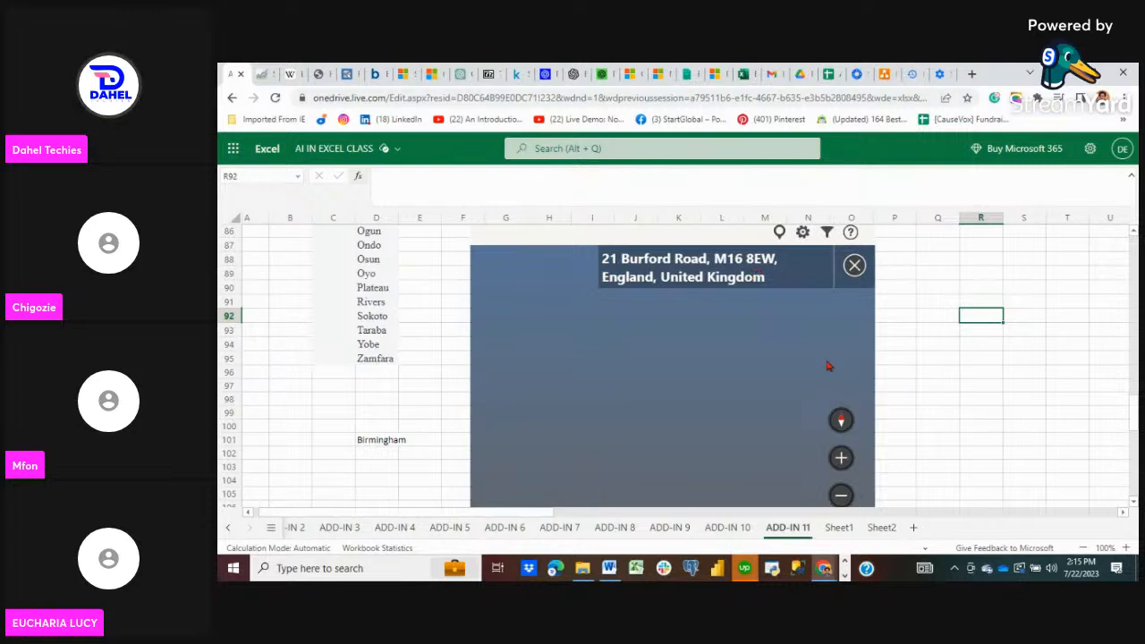
scroll(943, 411, down, 3)
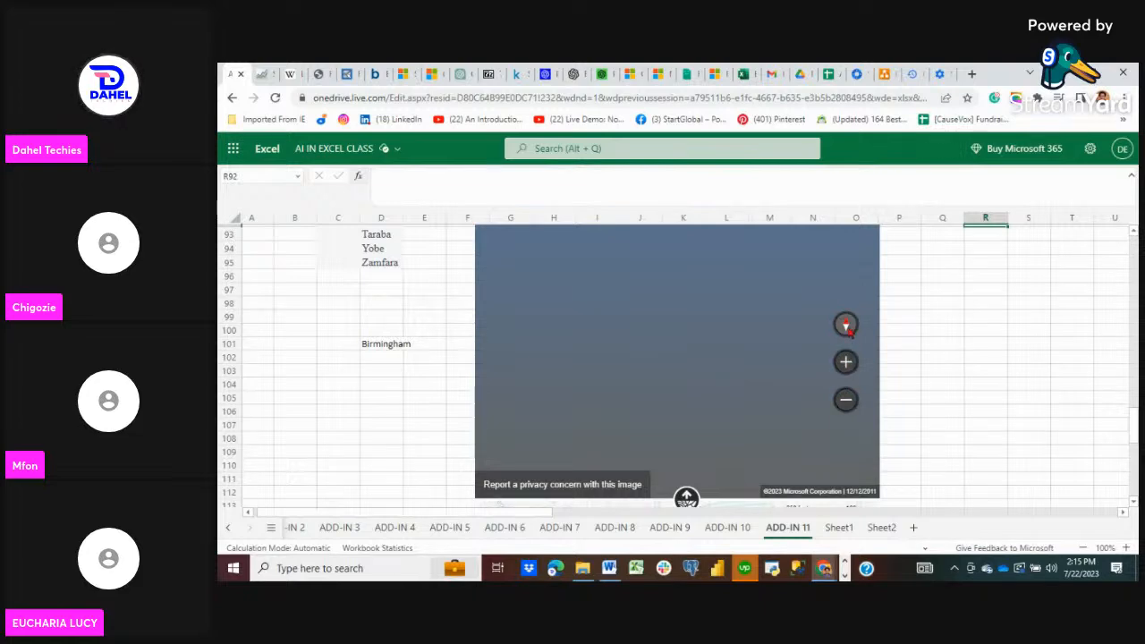
scroll(915, 349, up, 5)
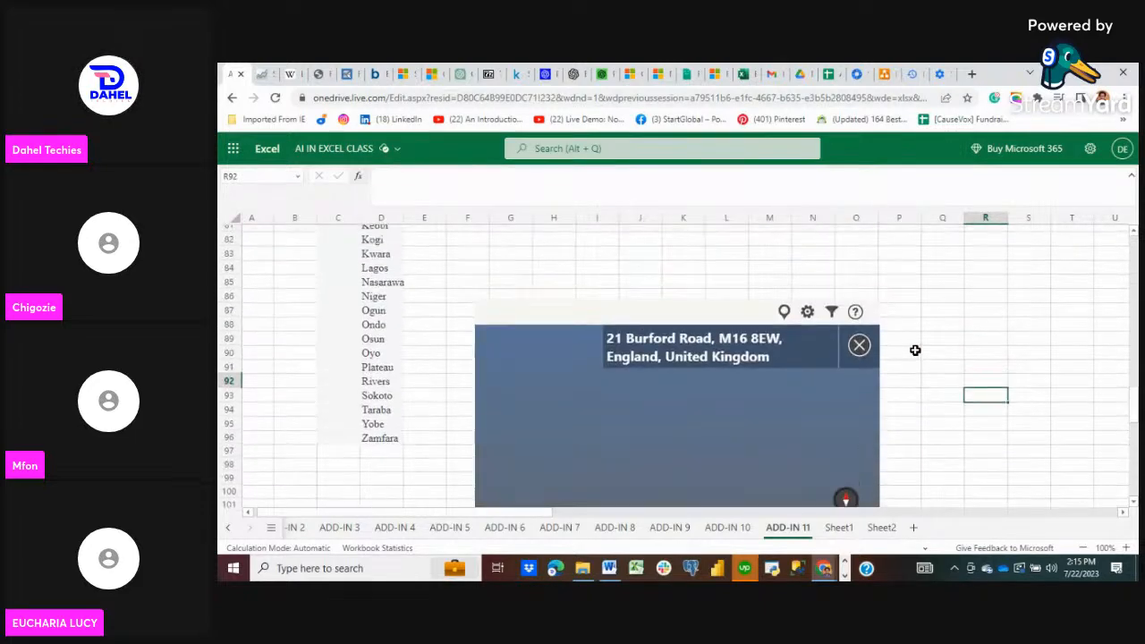
scroll(915, 349, up, 8)
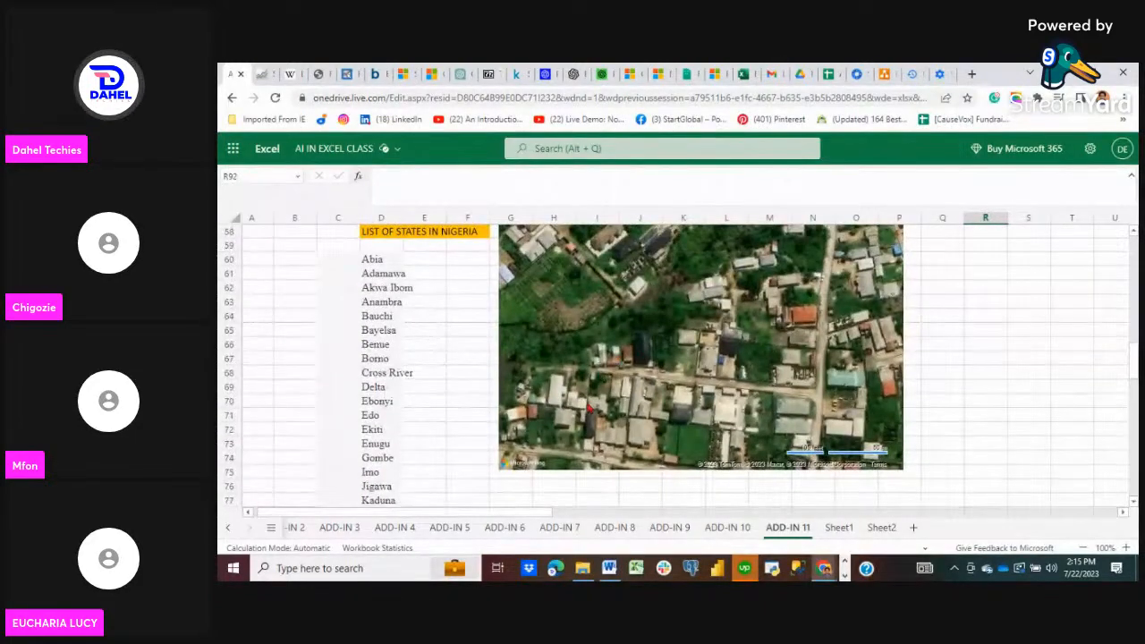
- Zoom and pan the satellite map around the Dangote Fertiliser Plant
scroll(588, 408, down, 2)
scroll(672, 382, down, 3)
scroll(672, 383, down, 4)
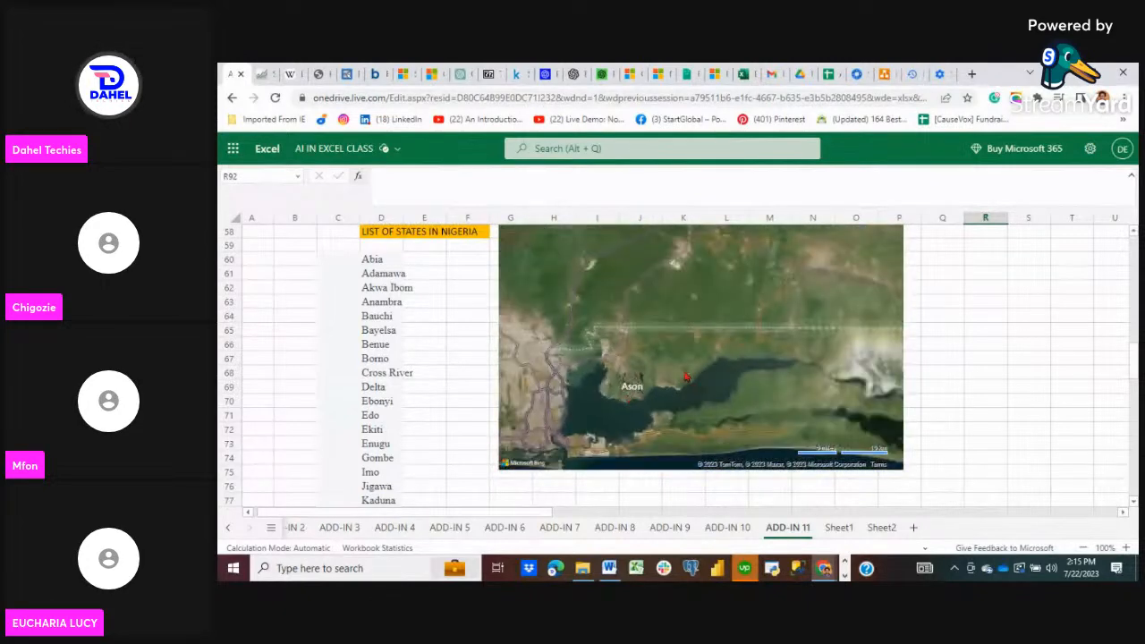
scroll(685, 376, down, 3)
scroll(685, 376, up, 2)
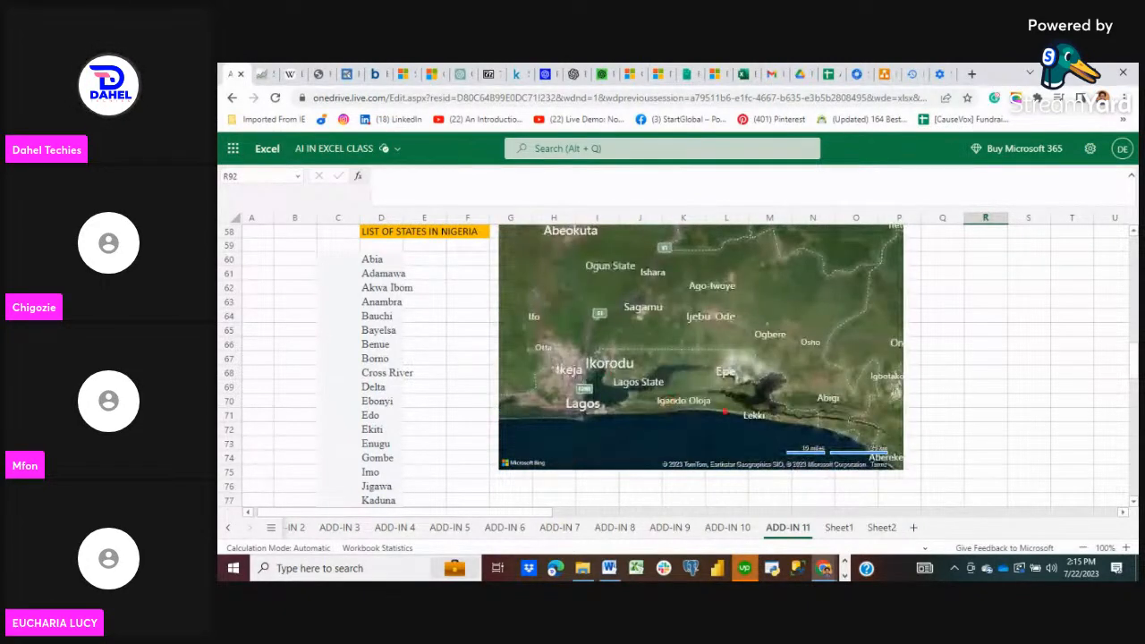
scroll(704, 413, up, 3)
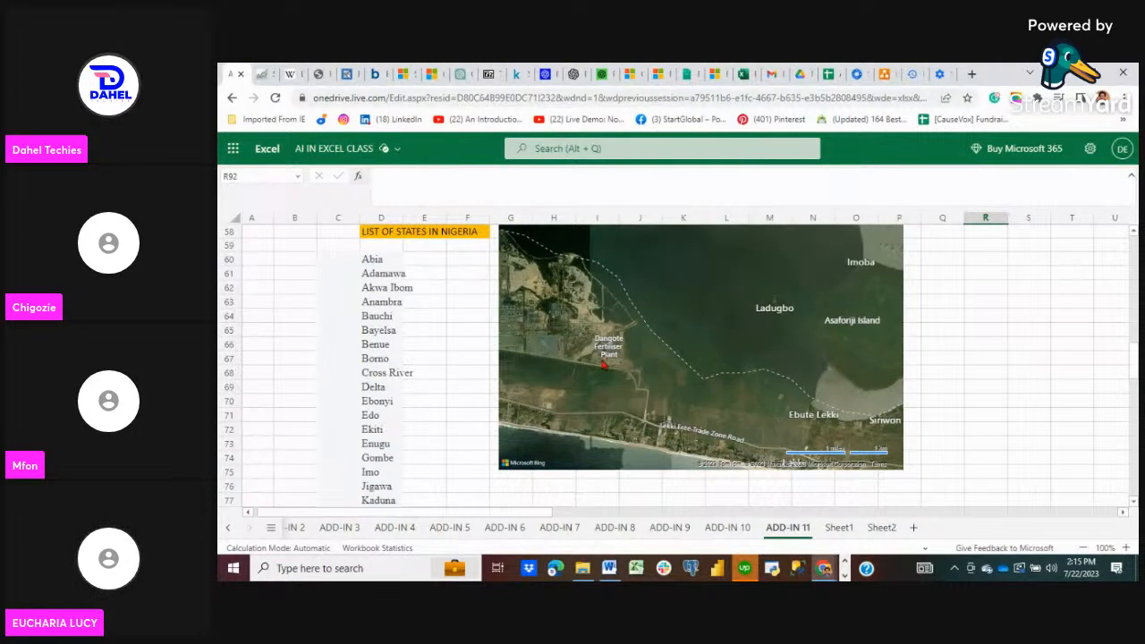
scroll(588, 372, up, 2)
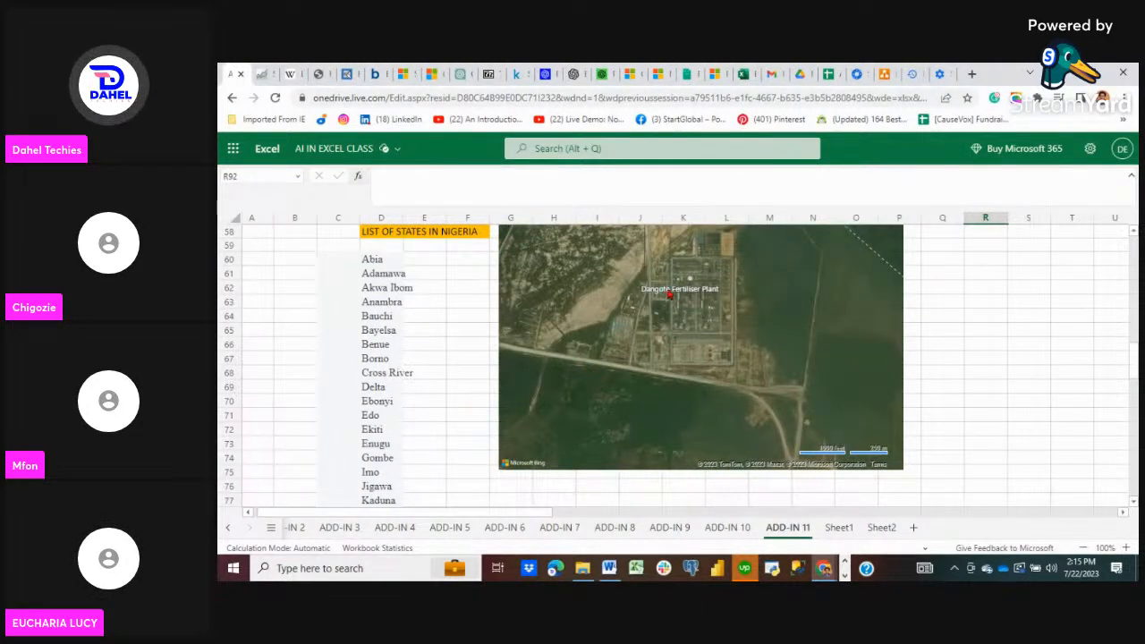
scroll(705, 331, up, 2)
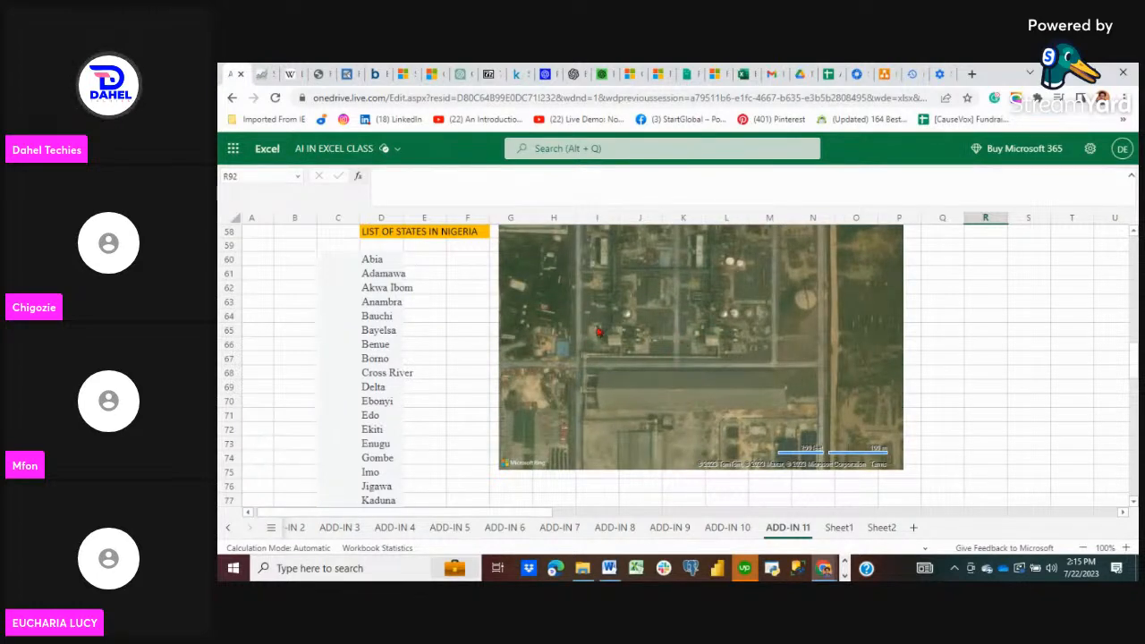
drag(569, 362, 687, 486)
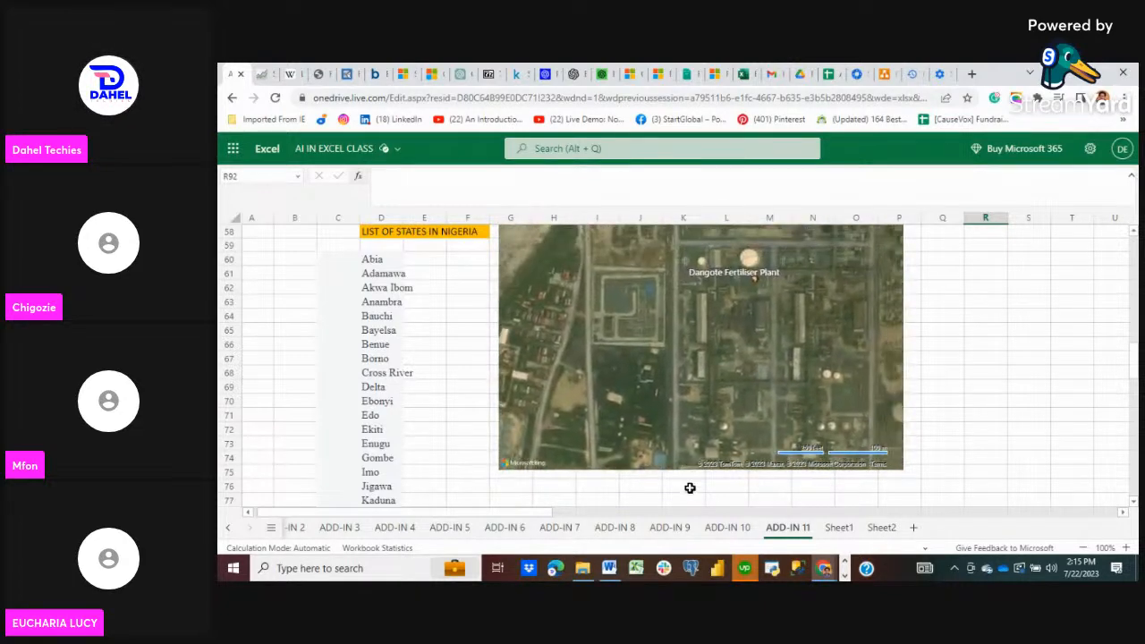
scroll(711, 372, up, 3)
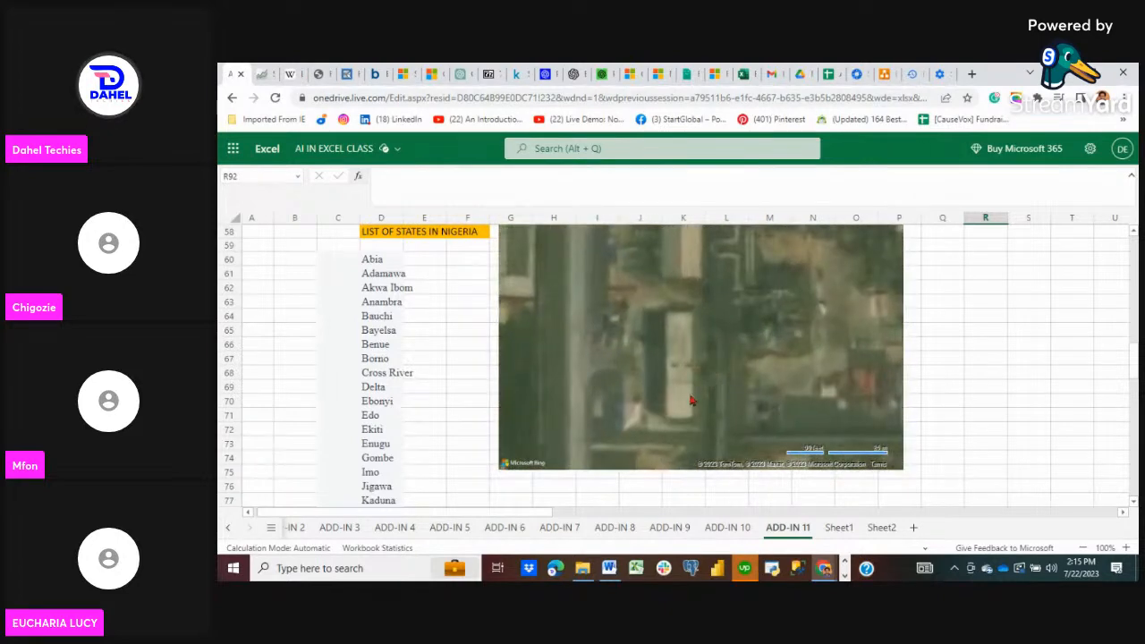
scroll(1017, 408, up, 5)
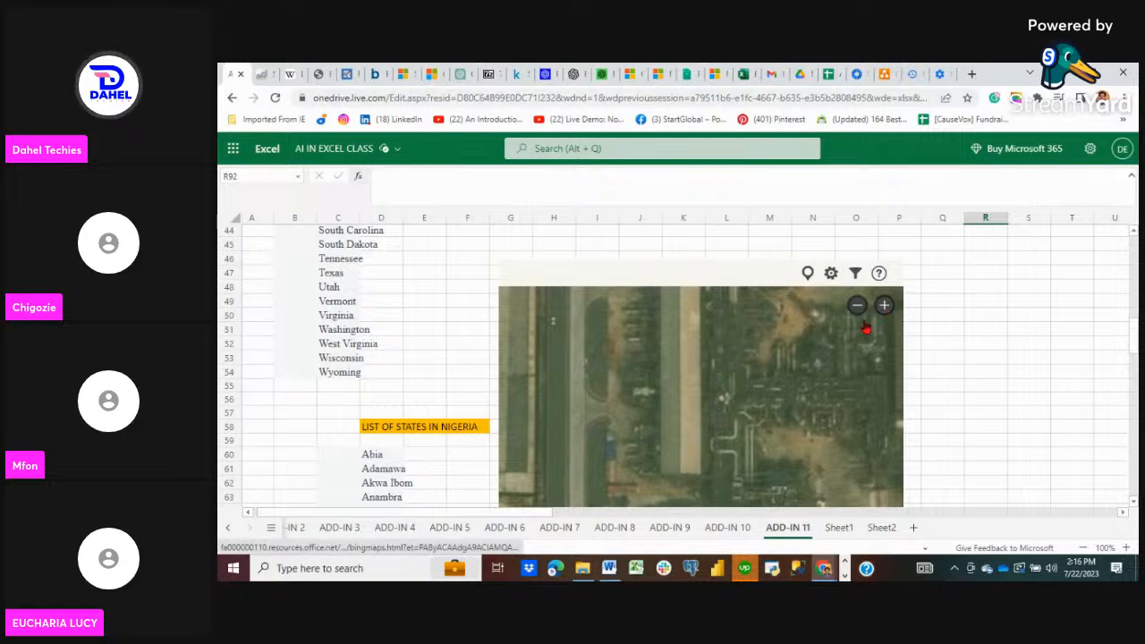
scroll(734, 407, down, 3)
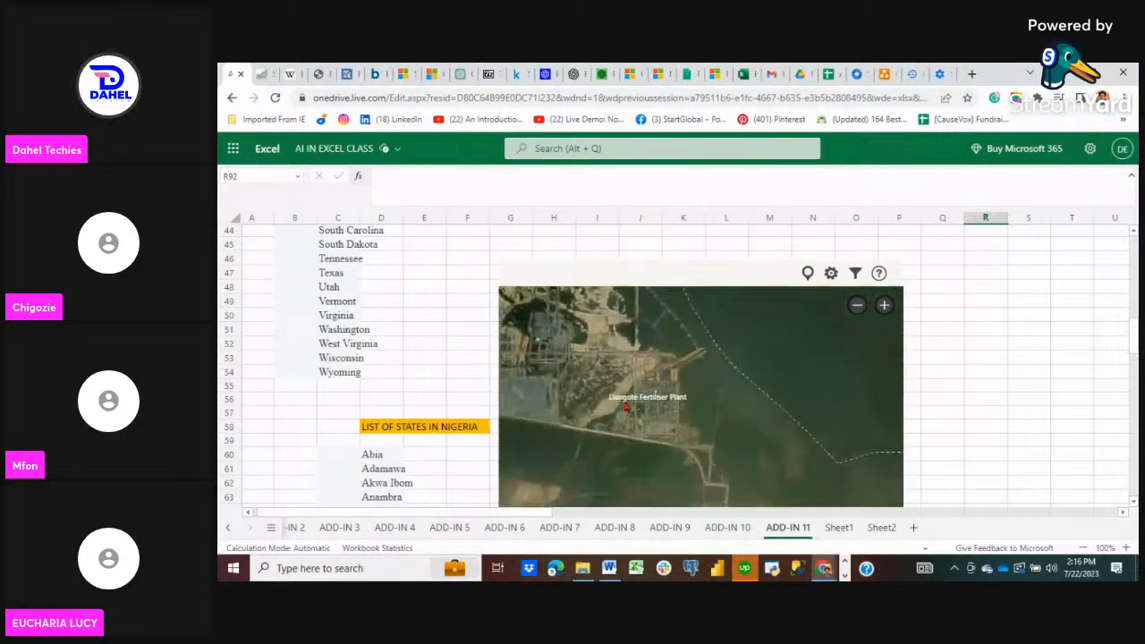
- Pan over to the Dangote Refinery and centre it in the map
drag(593, 426, 721, 431)
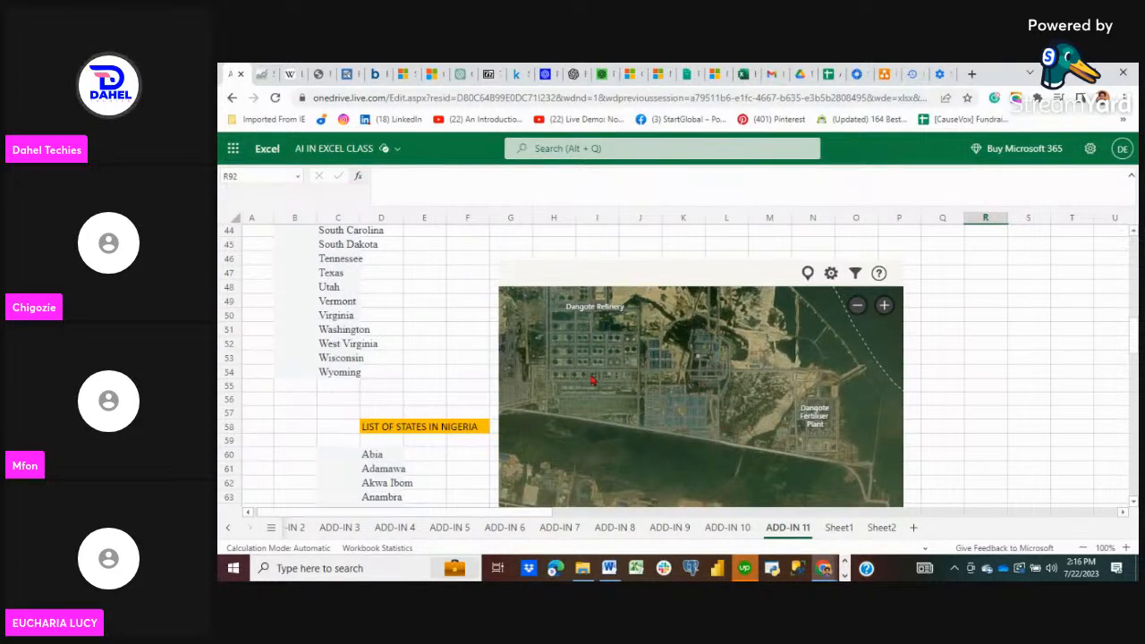
drag(635, 407, 751, 501)
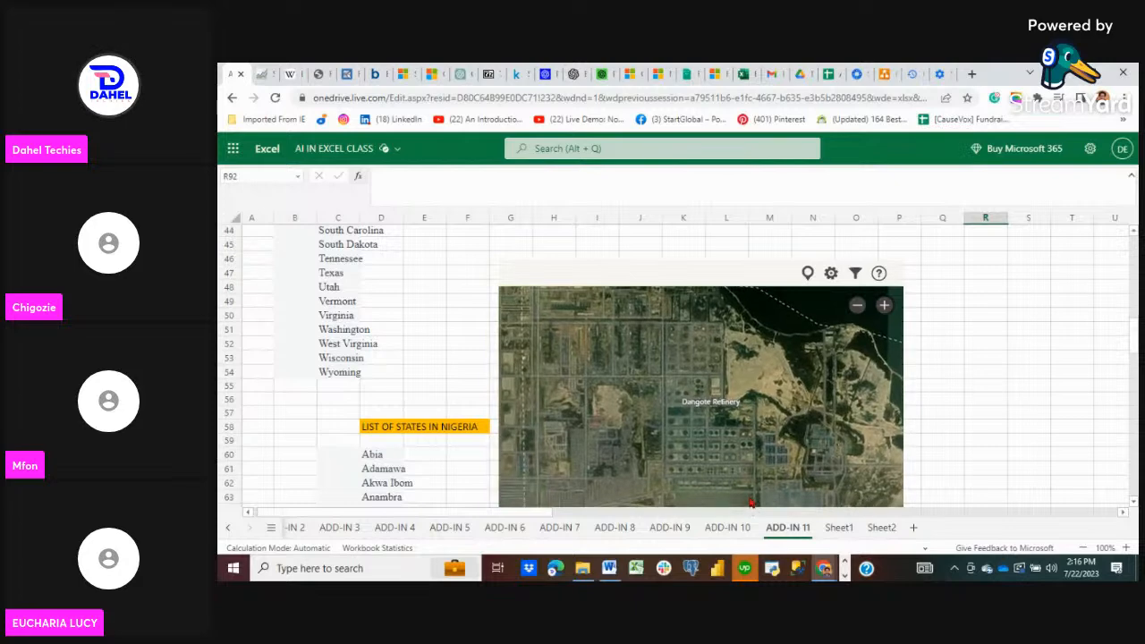
drag(591, 457, 667, 500)
scroll(617, 413, down, 3)
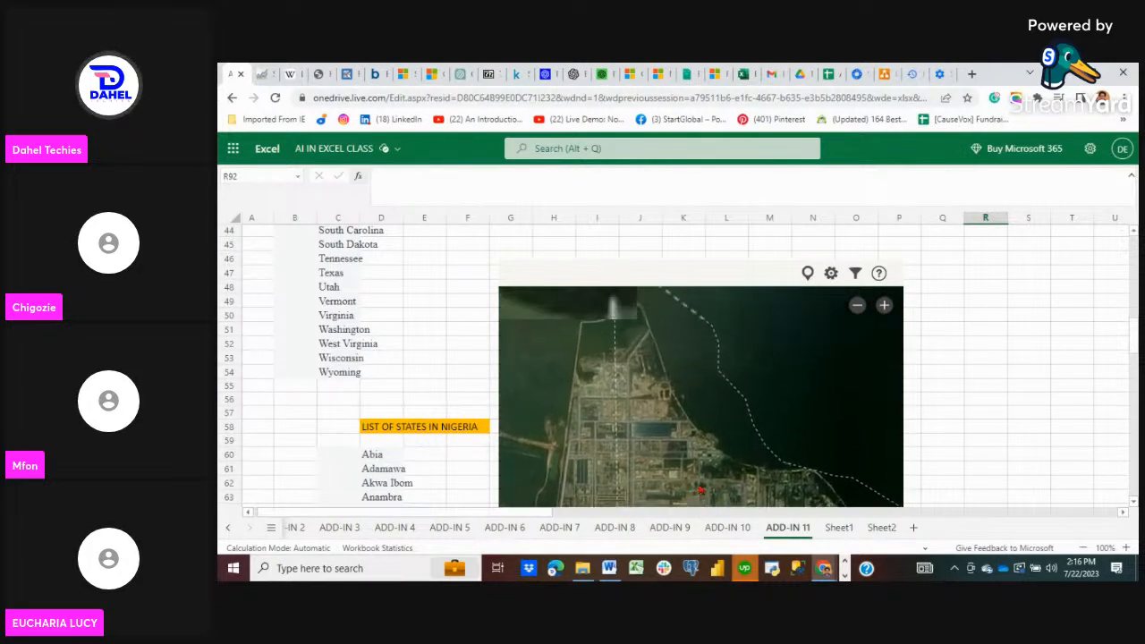
scroll(575, 317, up, 3)
drag(575, 317, 588, 288)
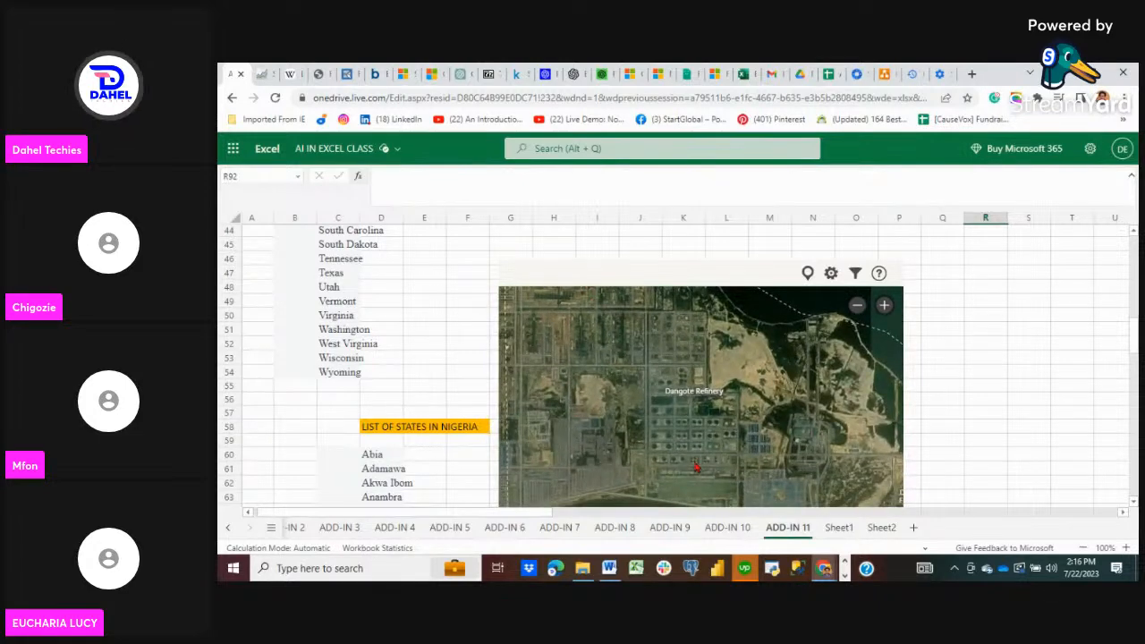
scroll(695, 466, down, 5)
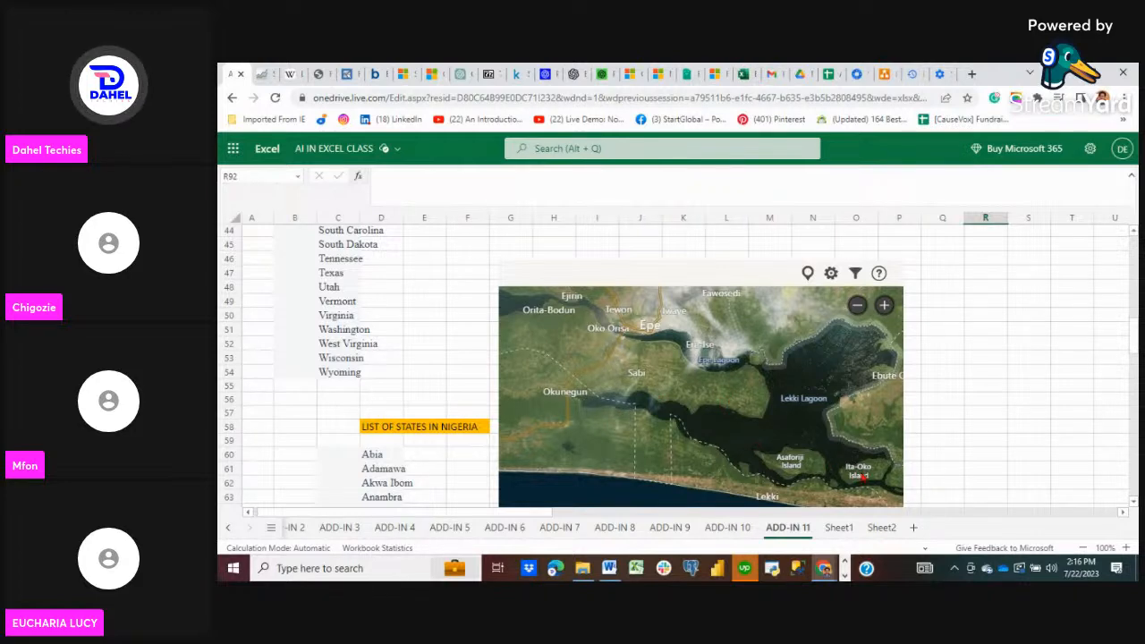
- Pan along the coast past Lekki Lagoon's eastern shore to Sunmoge and Akila
drag(852, 475, 639, 411)
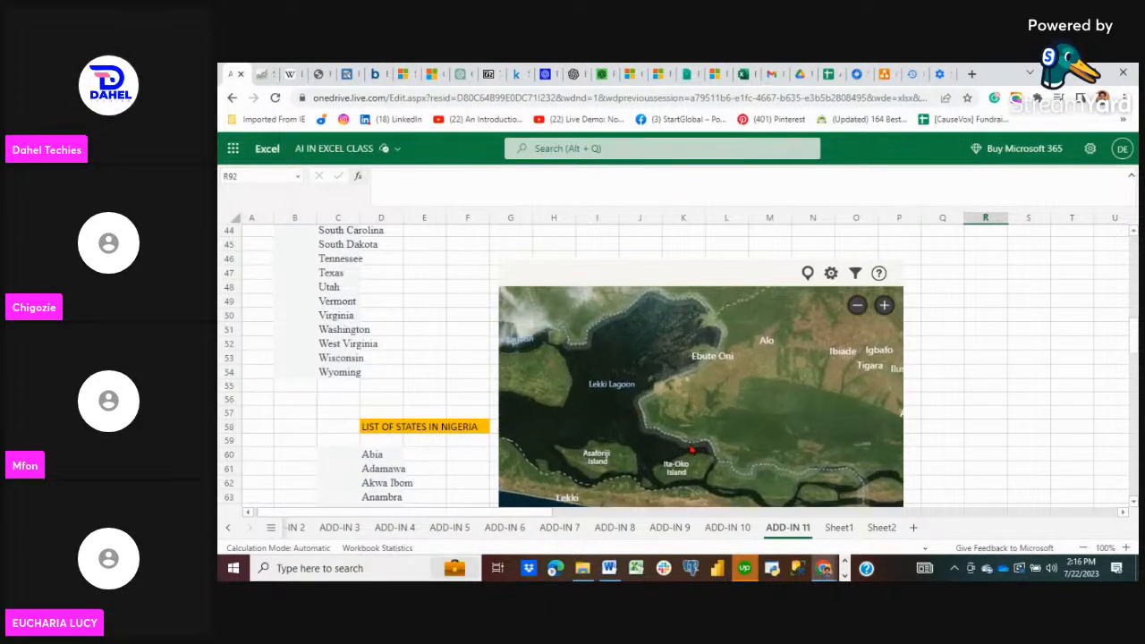
scroll(700, 471, up, 2)
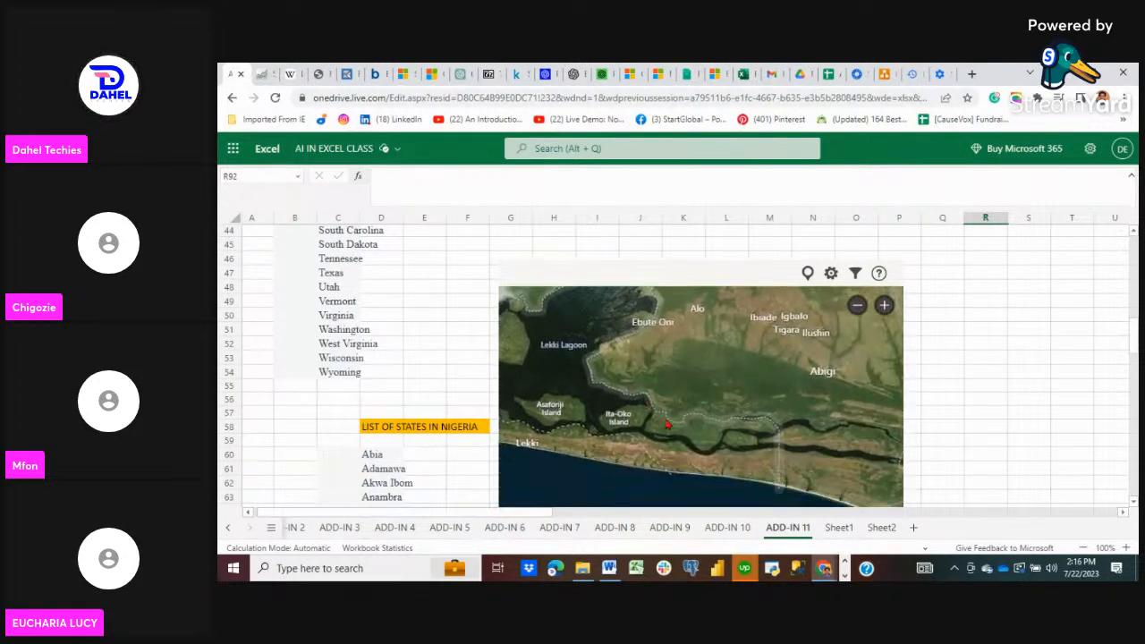
scroll(636, 432, down, 1)
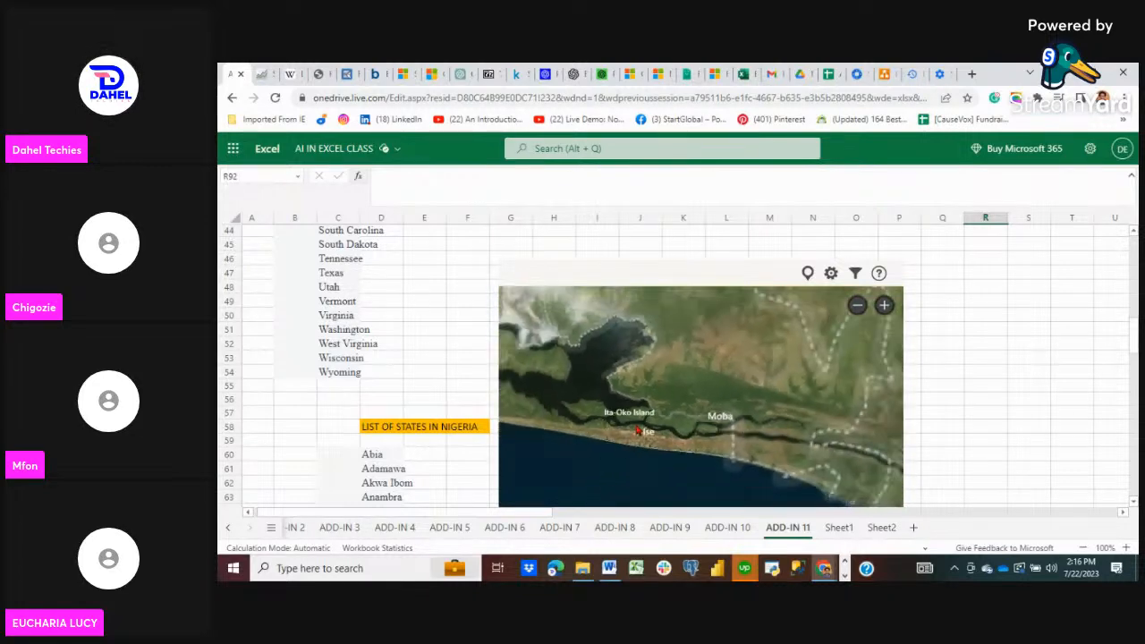
drag(666, 382, 635, 375)
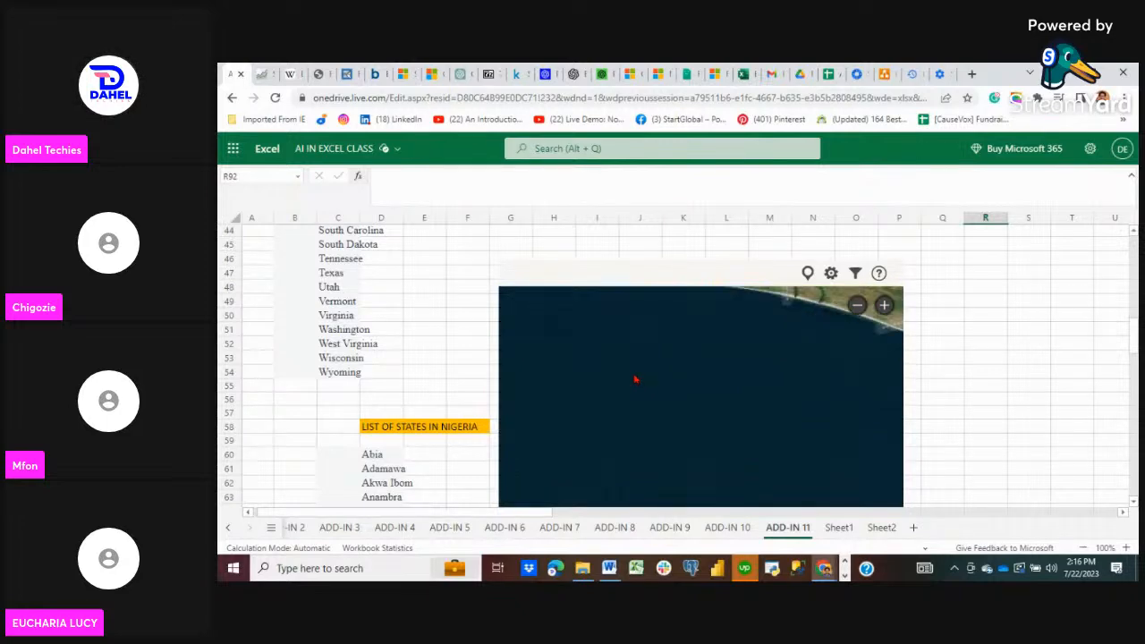
drag(651, 338, 685, 480)
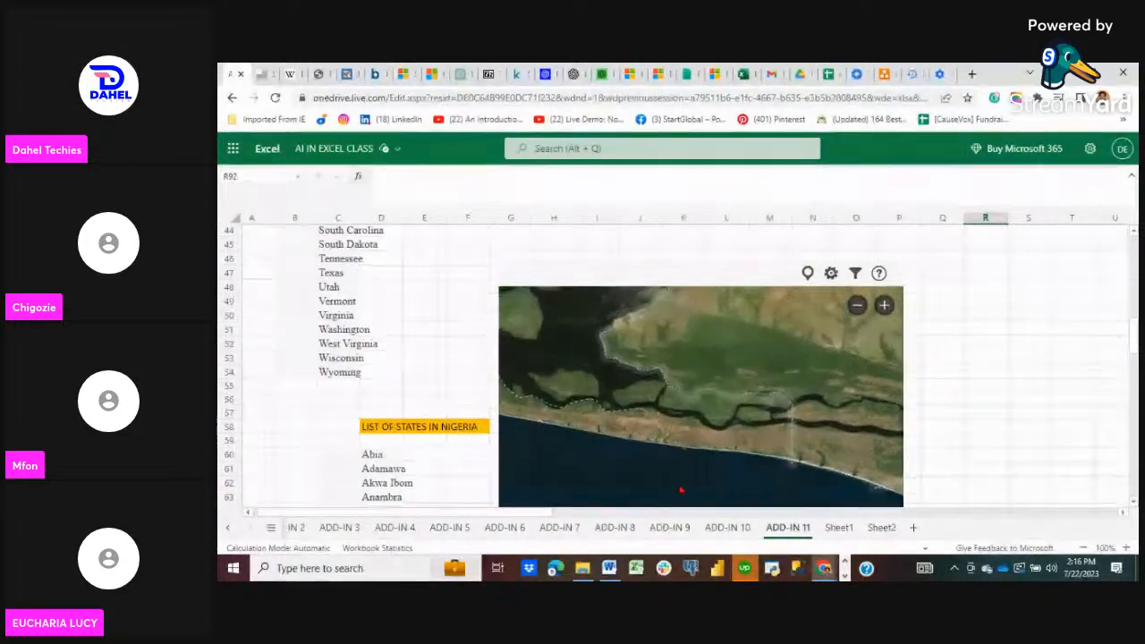
drag(650, 438, 634, 506)
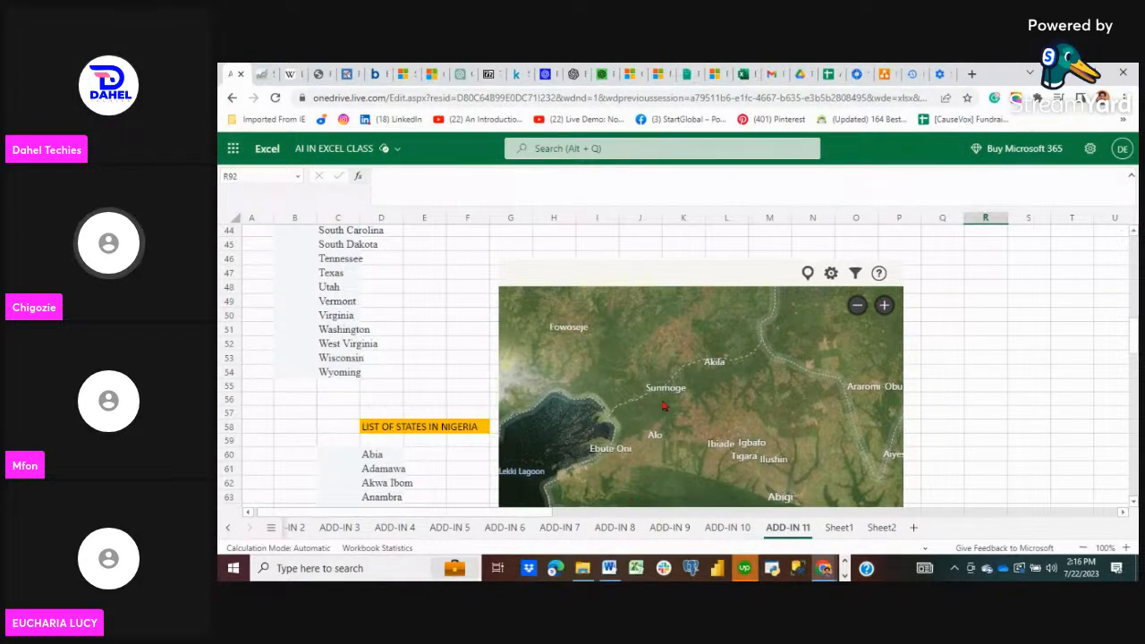
- Centre the map on Epe and zoom into the town's street grid beside Epe Lagoon
scroll(664, 407, down, 2)
scroll(663, 407, down, 1)
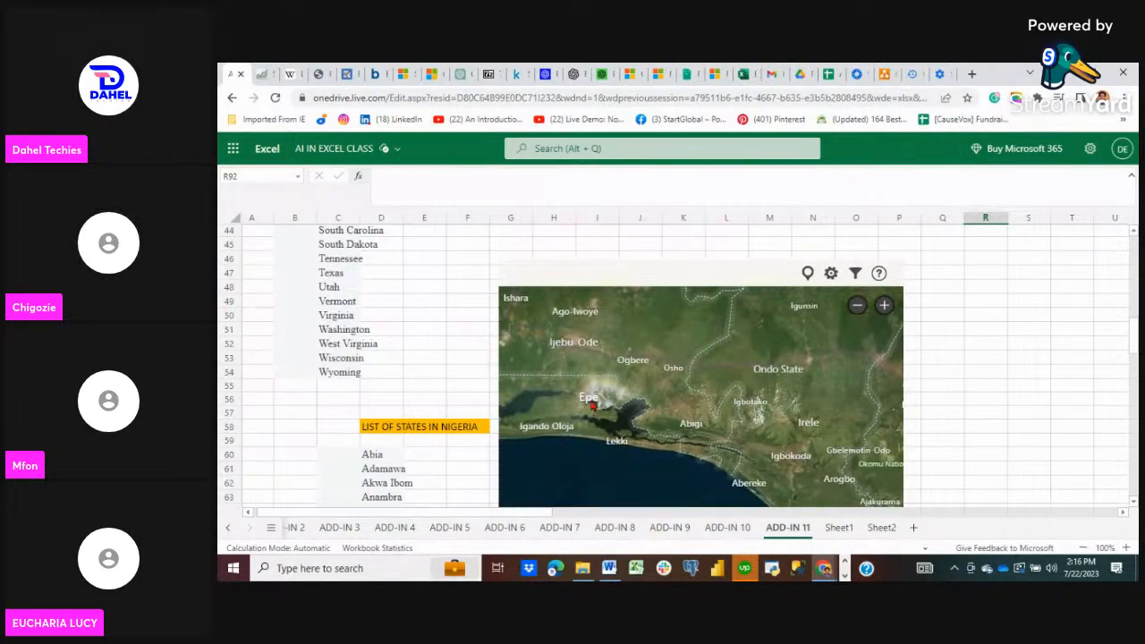
scroll(592, 405, up, 1)
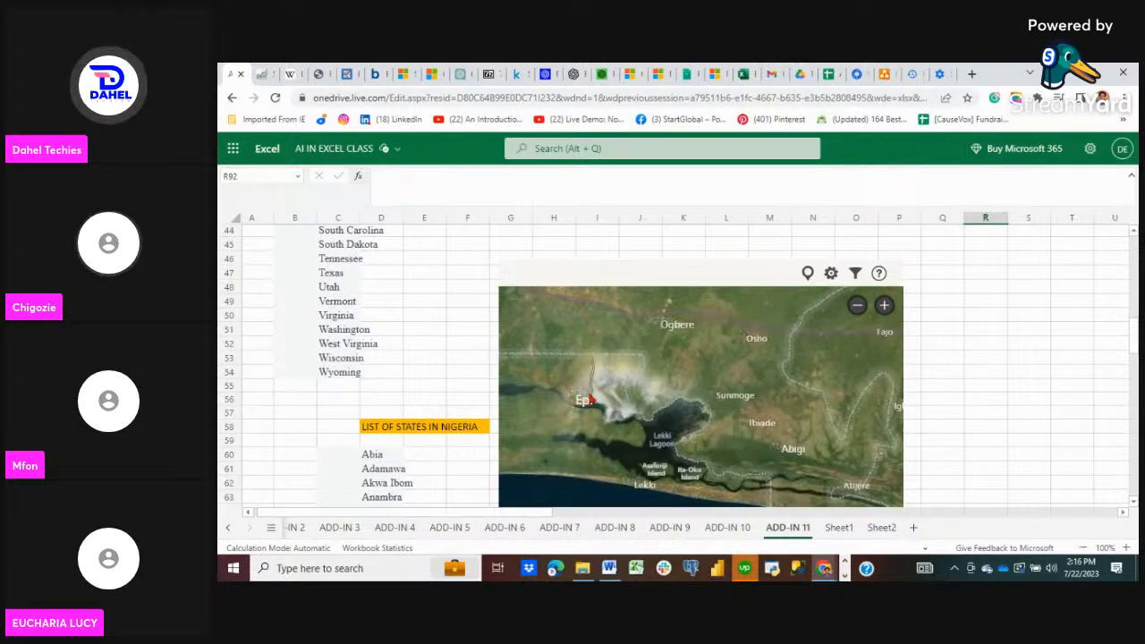
drag(590, 403, 641, 435)
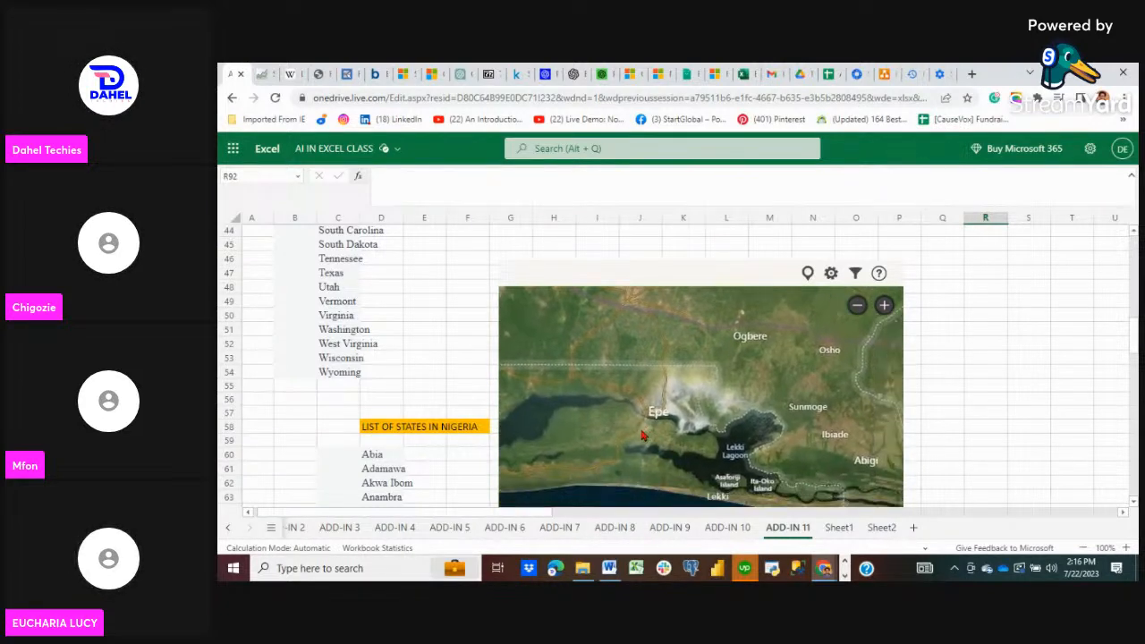
scroll(644, 434, up, 1)
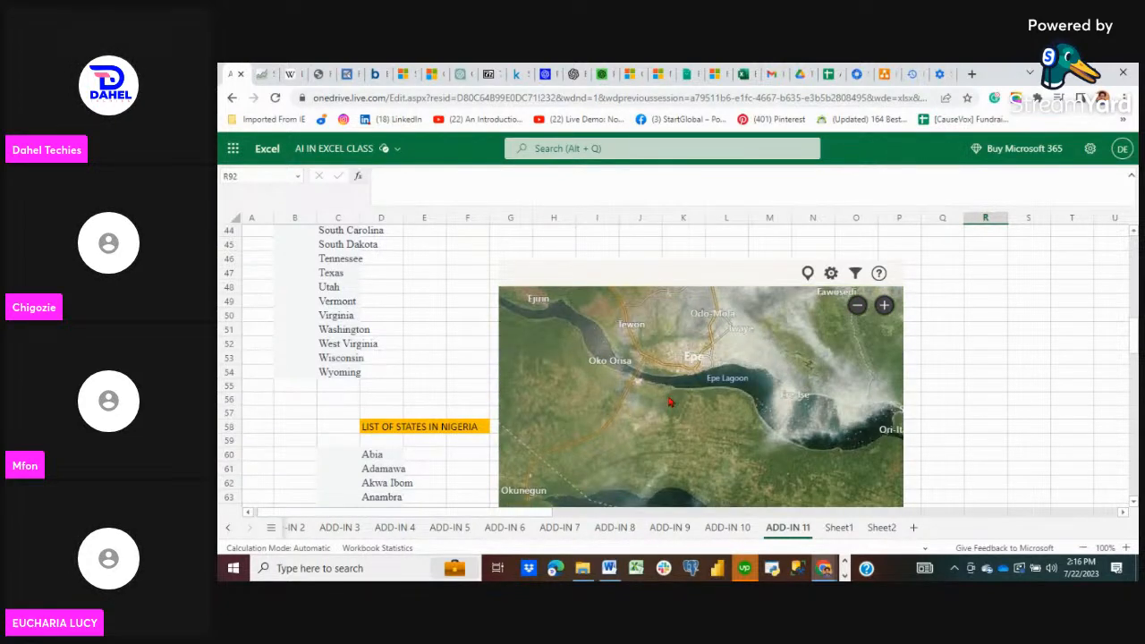
scroll(669, 402, up, 3)
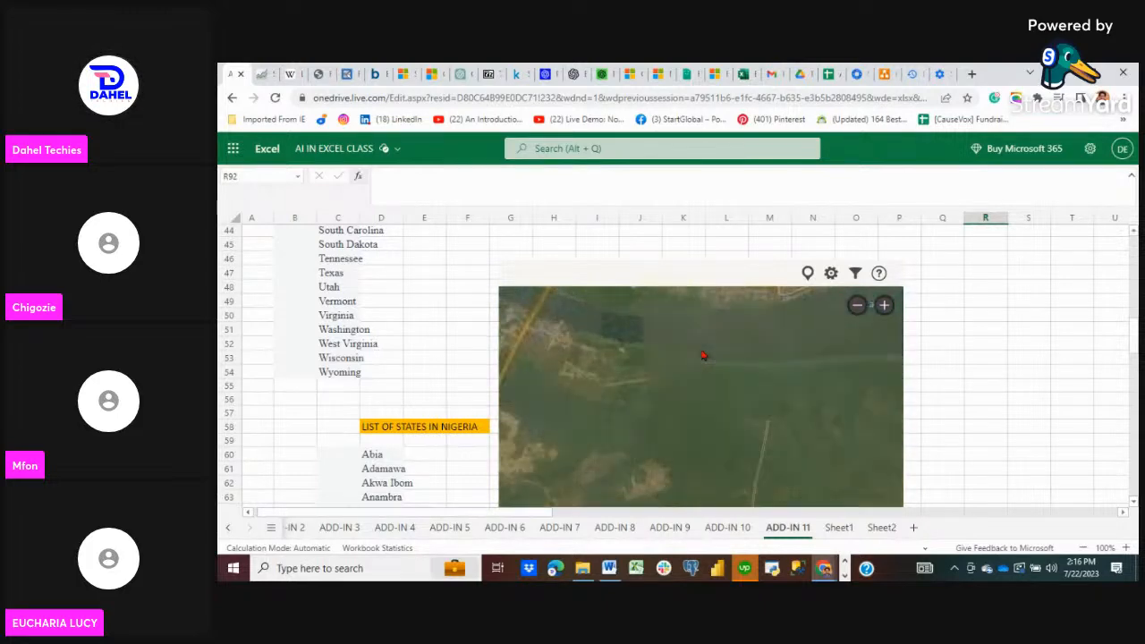
scroll(703, 358, down, 2)
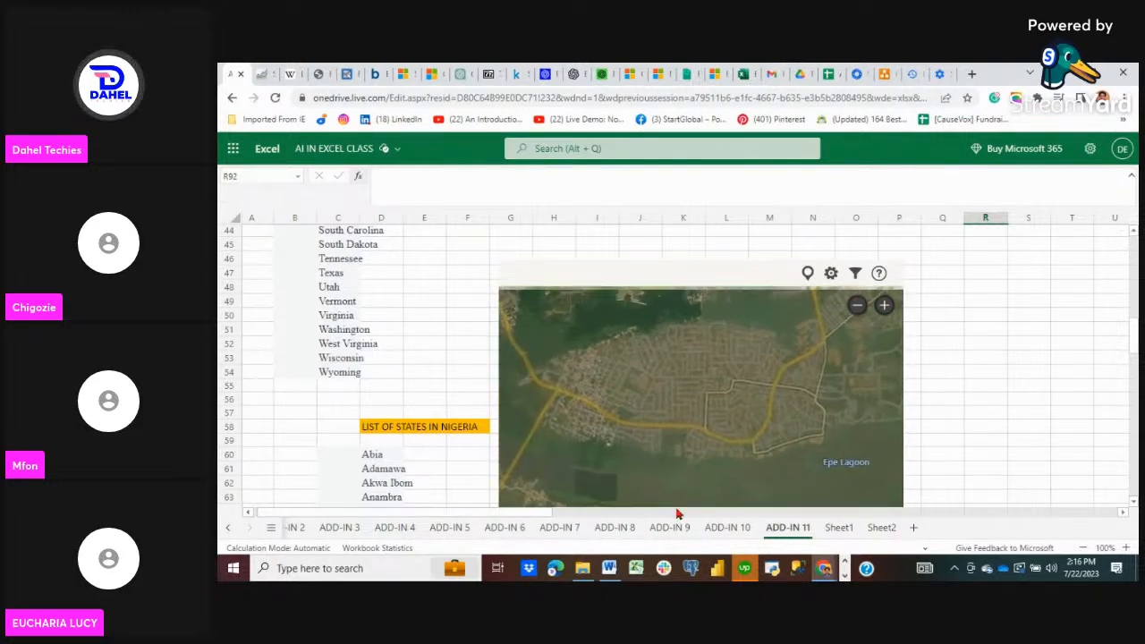
- Zoom into Epe's streets at house level and pan to Palace Road
scroll(679, 389, down, 2)
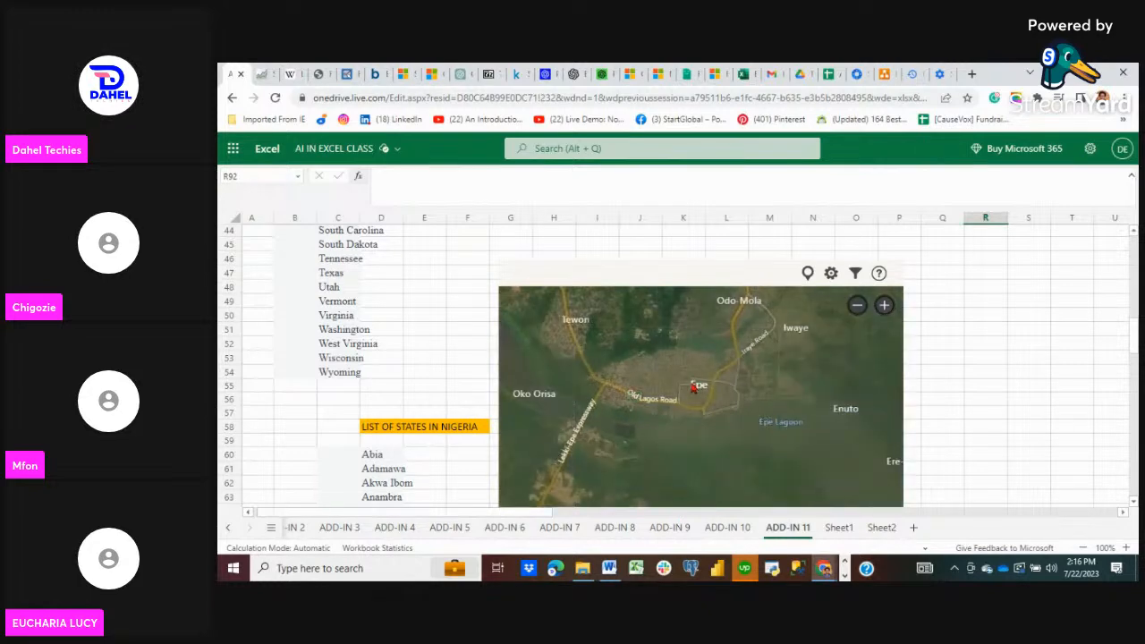
scroll(693, 386, down, 1)
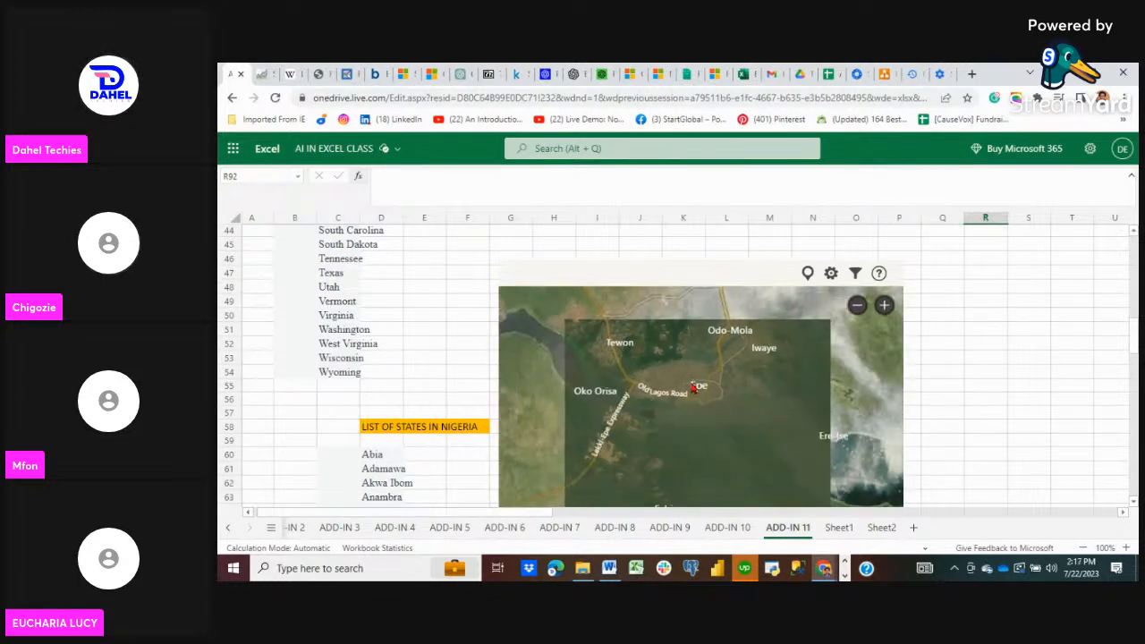
scroll(693, 386, up, 3)
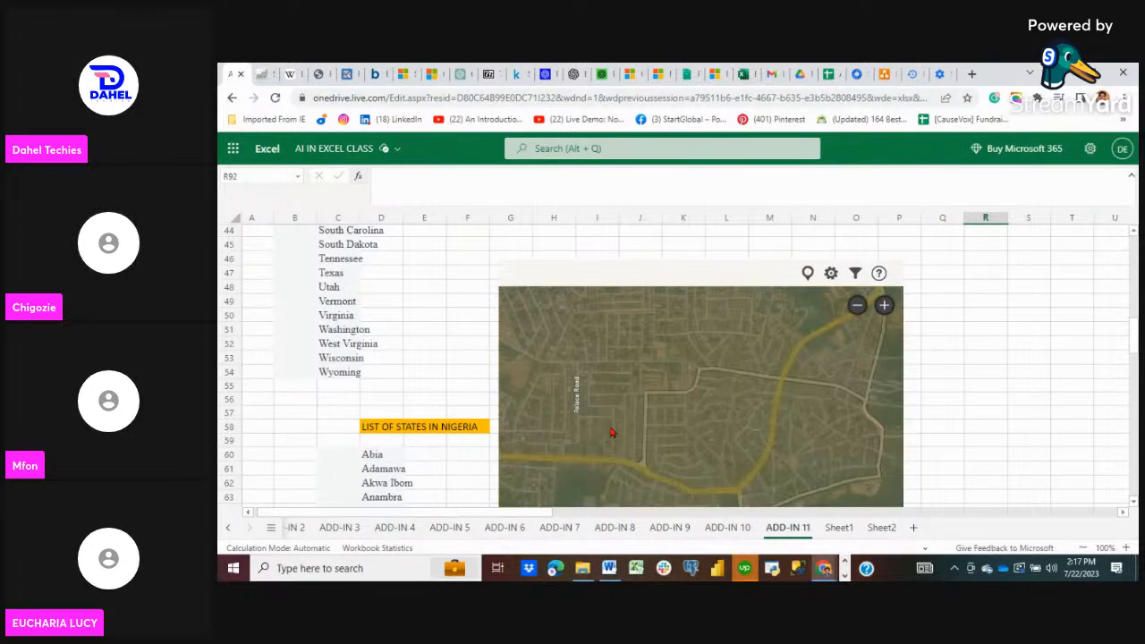
scroll(610, 433, up, 2)
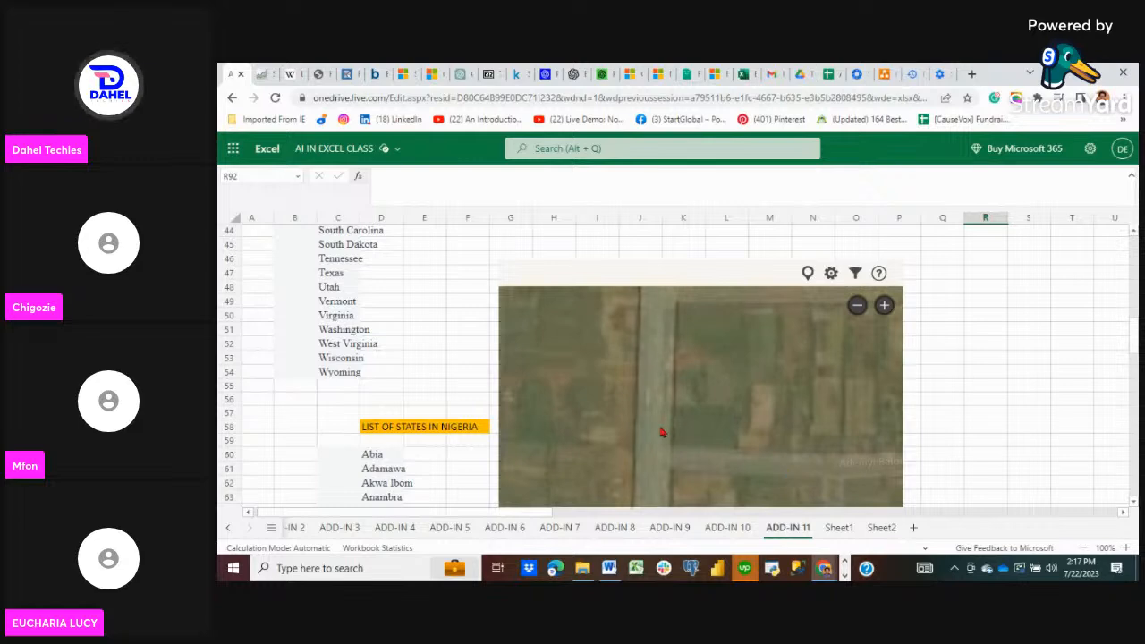
scroll(661, 433, down, 1)
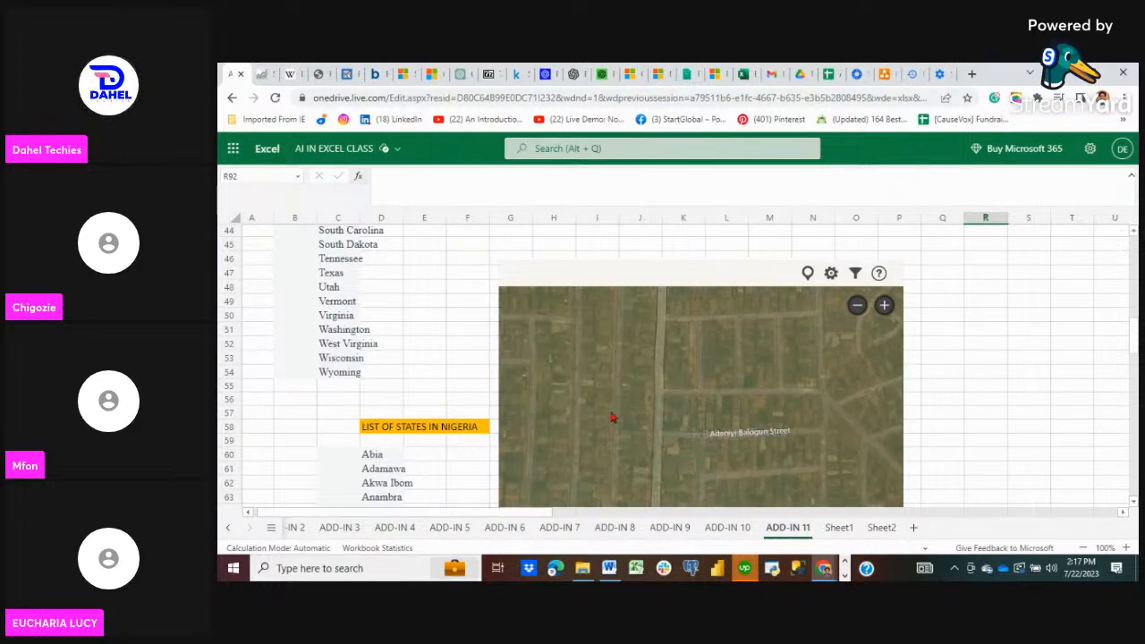
scroll(613, 418, up, 2)
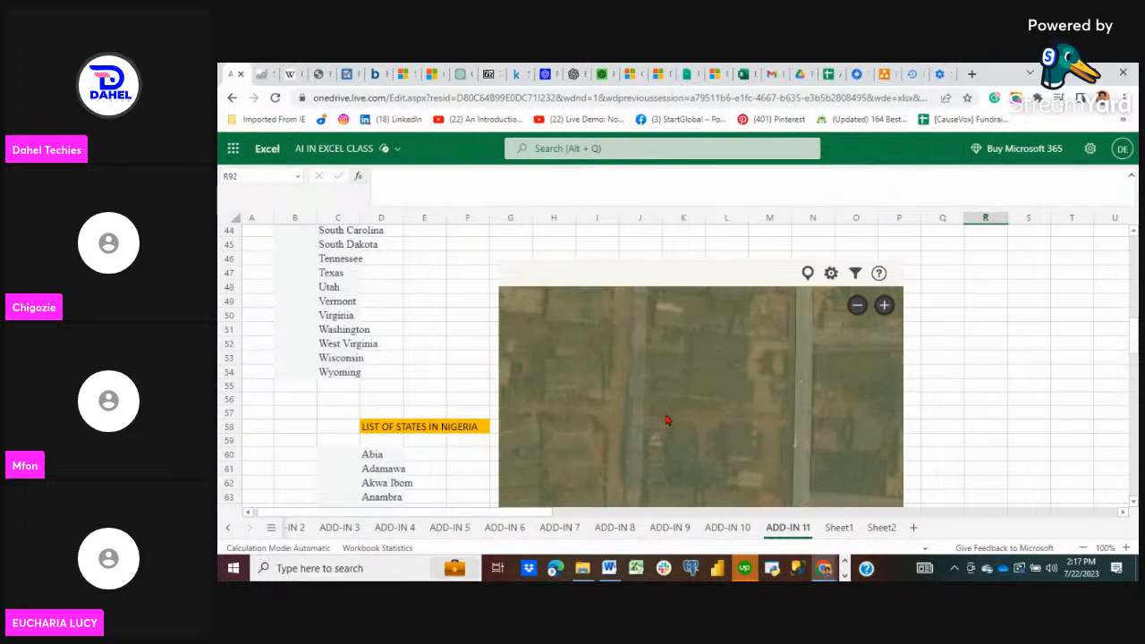
scroll(680, 423, down, 2)
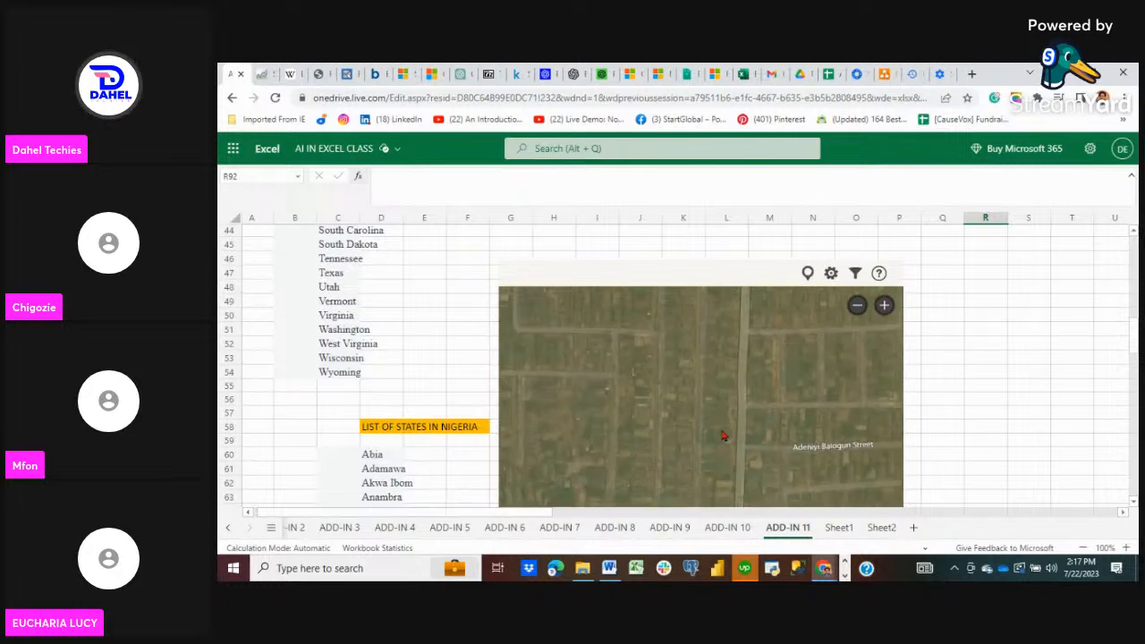
scroll(691, 415, down, 2)
scroll(691, 417, up, 2)
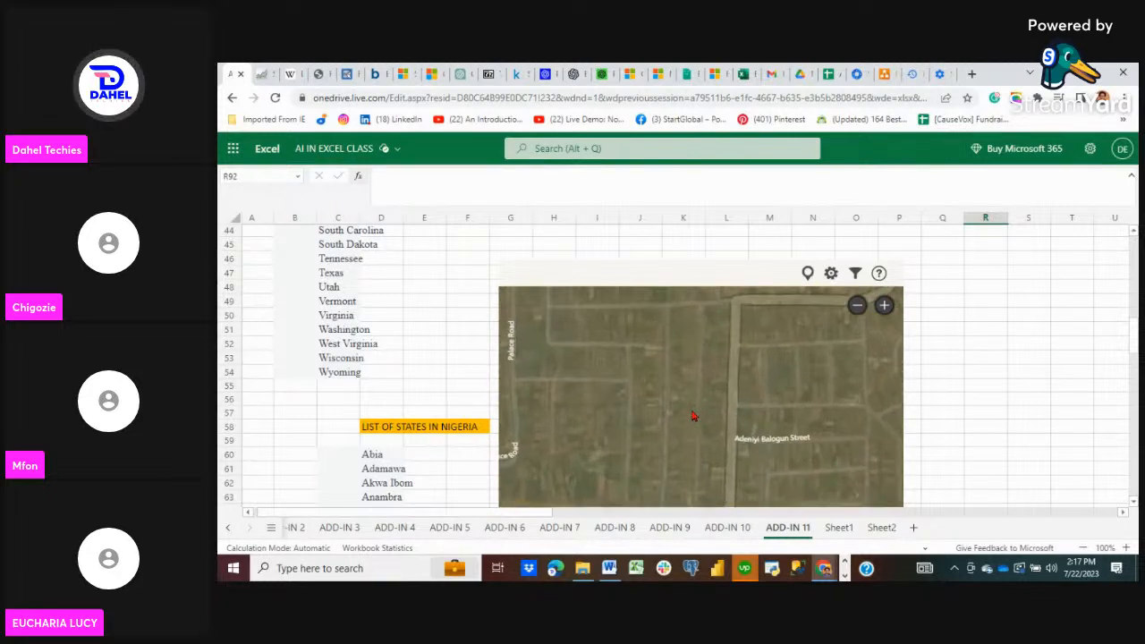
drag(636, 411, 833, 421)
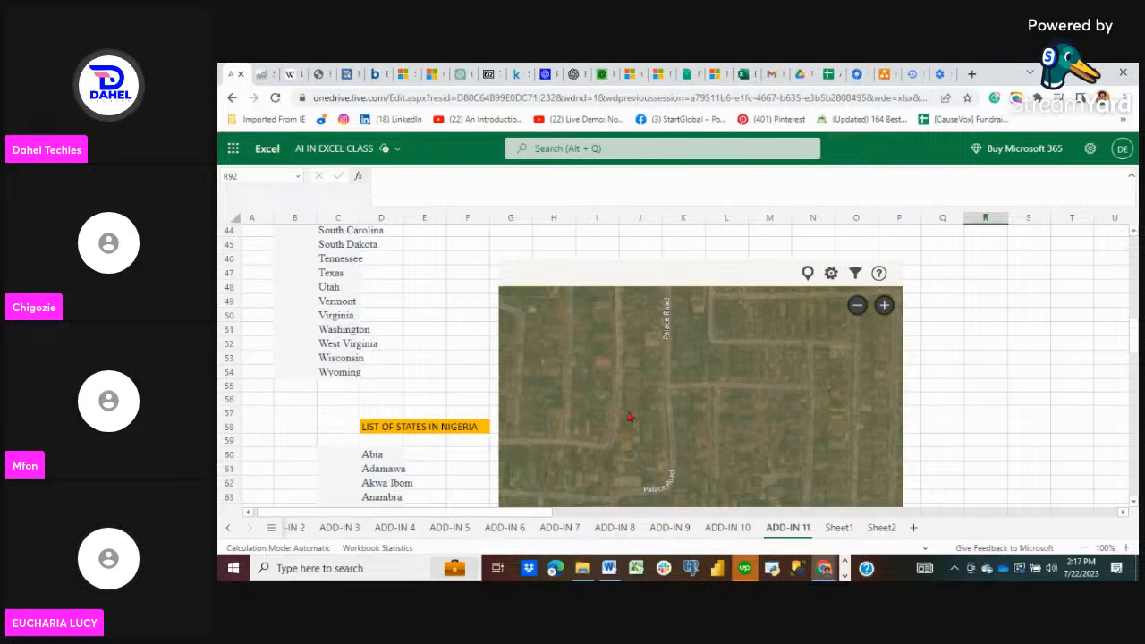
drag(626, 422, 655, 327)
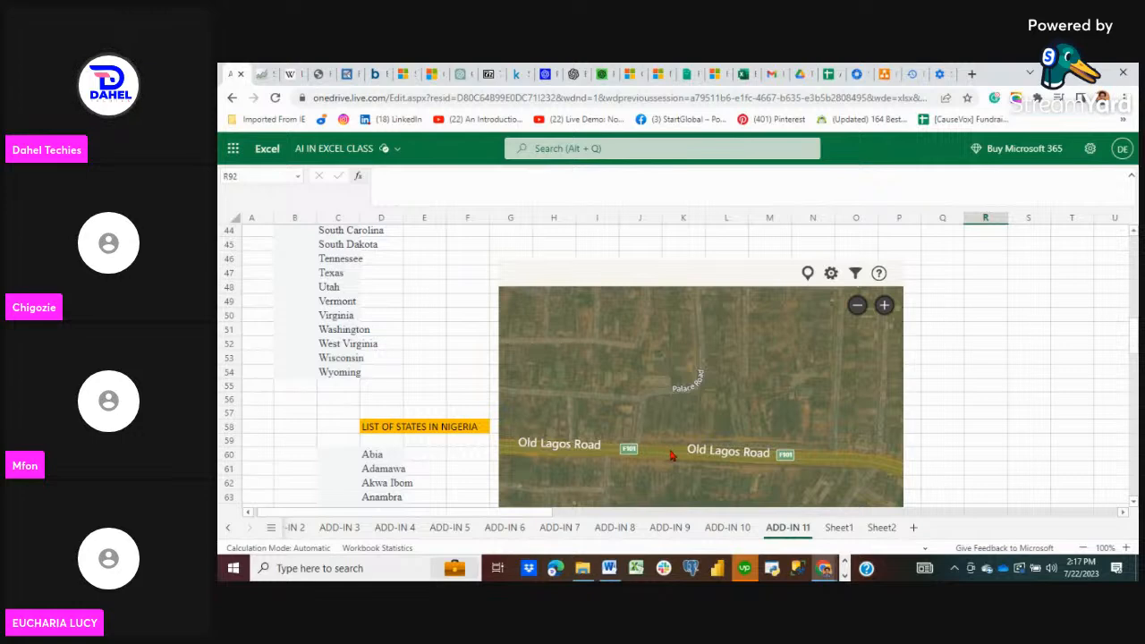
- Zoom back out to show Epe, Ejirin, Okunegun and Ladugbo around the lagoon
scroll(671, 455, down, 2)
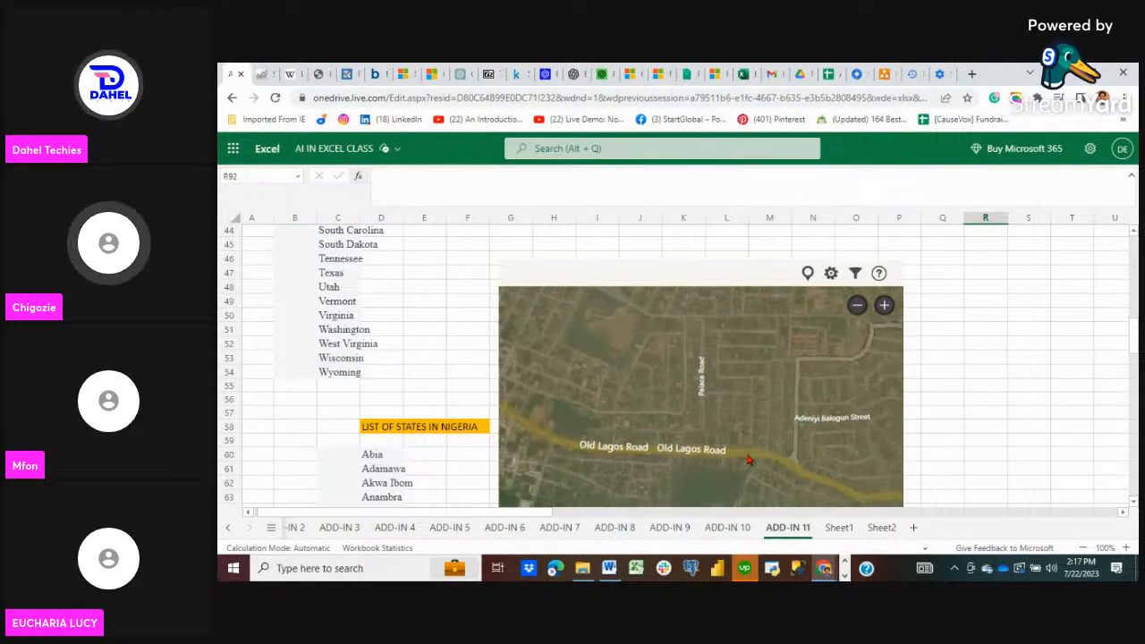
scroll(749, 460, down, 3)
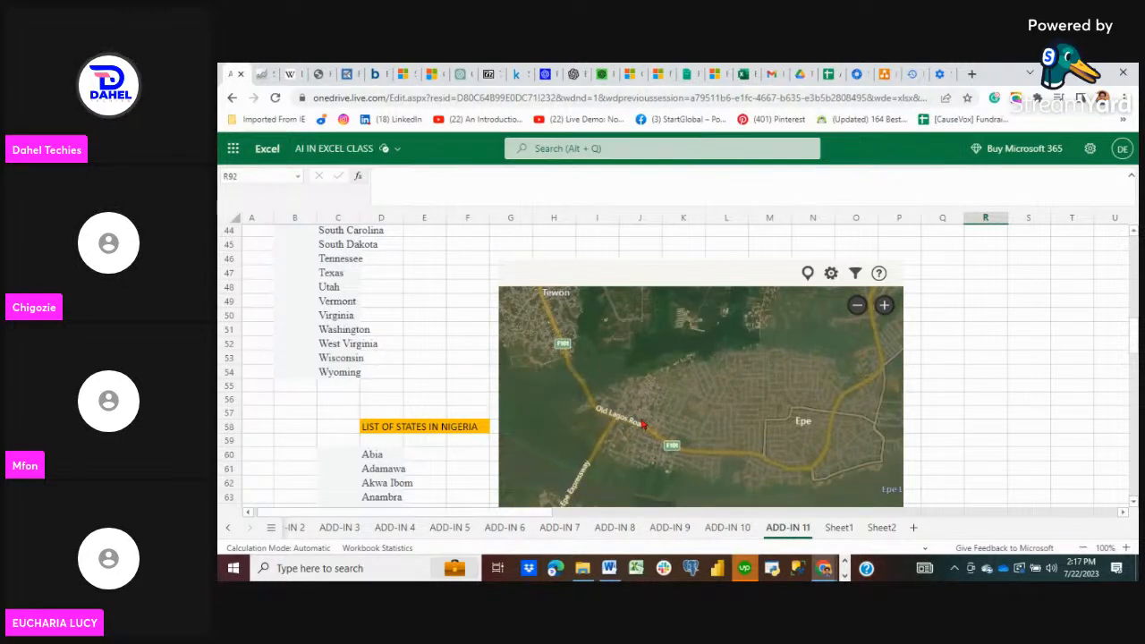
scroll(613, 425, up, 2)
scroll(614, 424, down, 3)
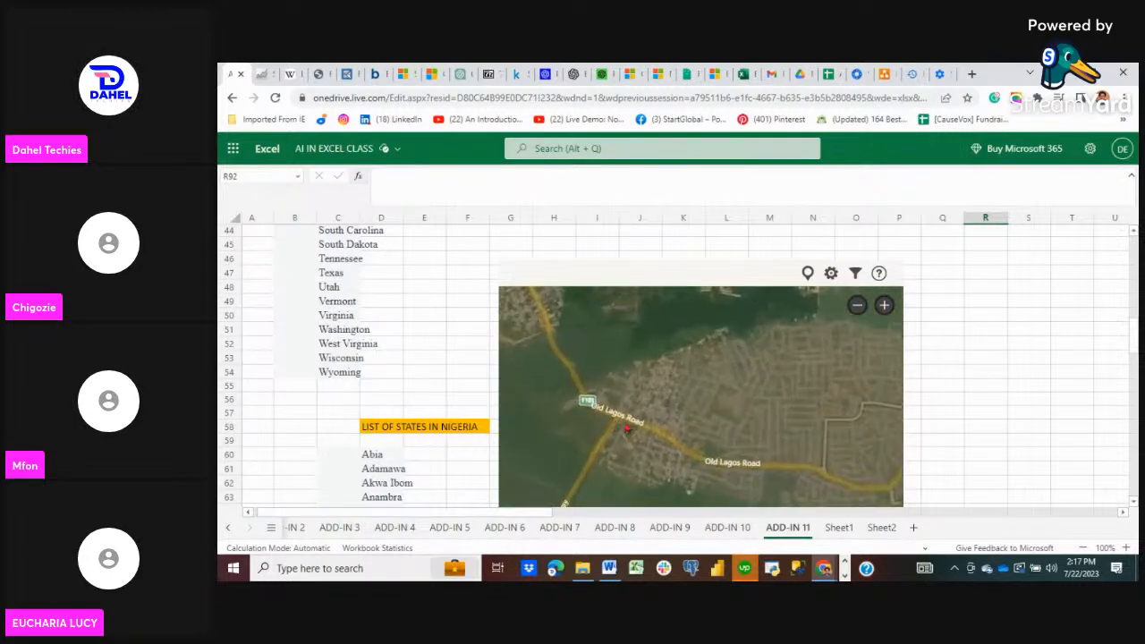
scroll(741, 432, up, 1)
scroll(741, 431, up, 5)
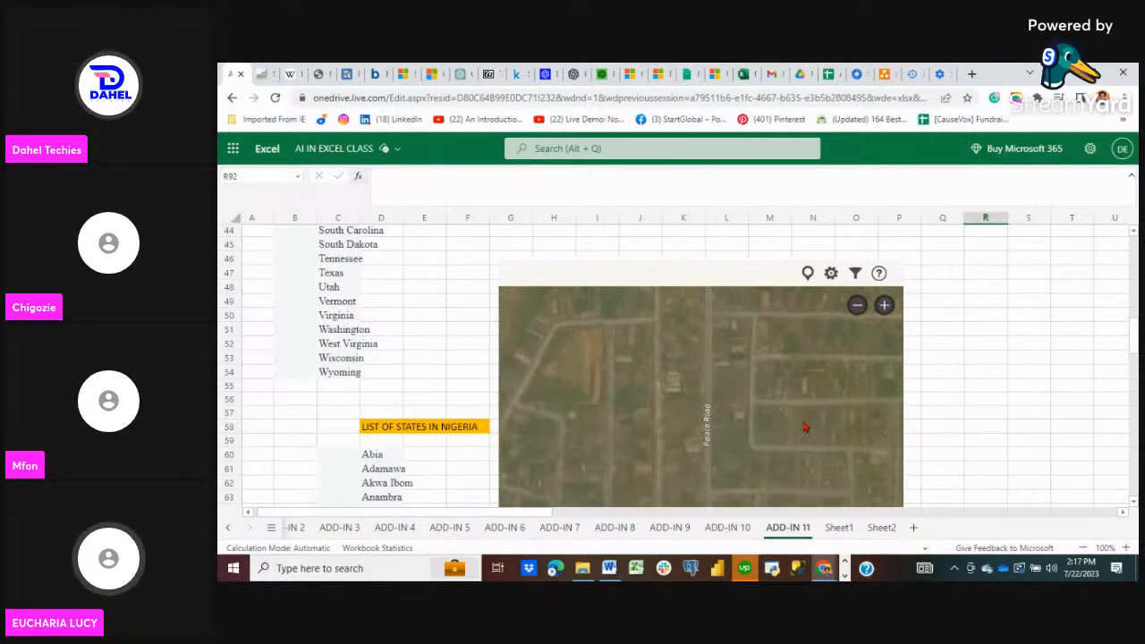
scroll(807, 428, up, 1)
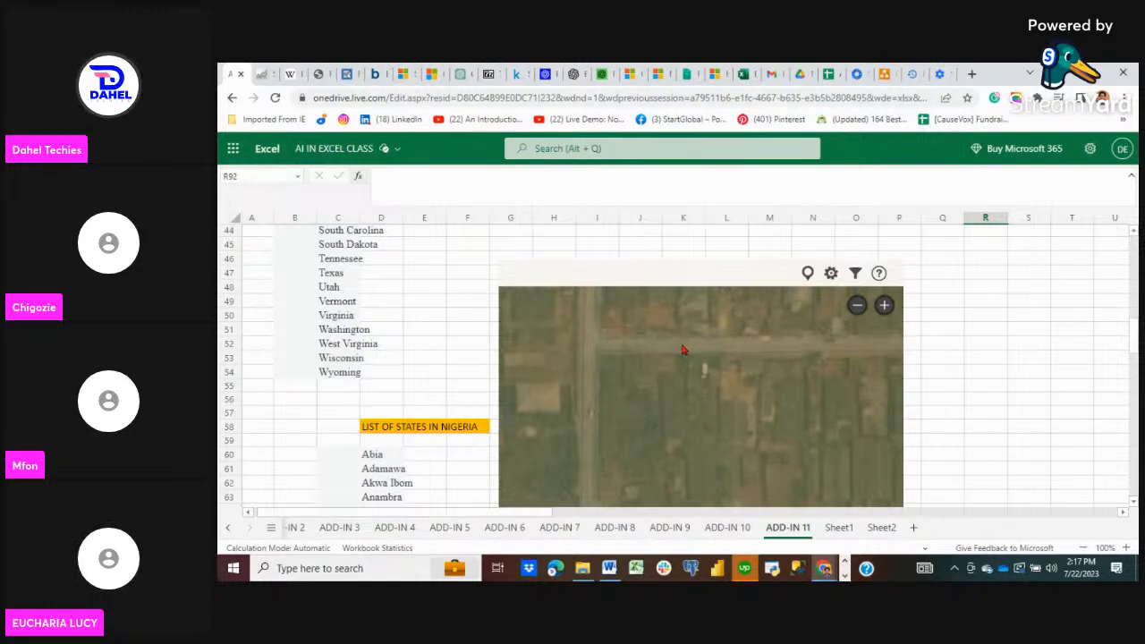
scroll(779, 360, down, 4)
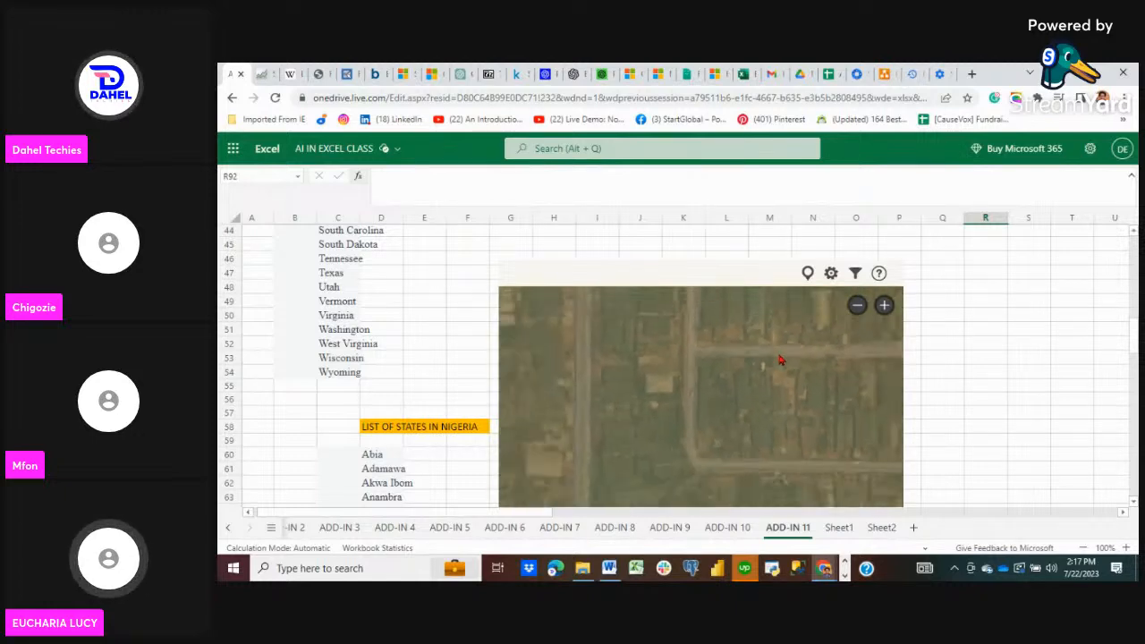
scroll(678, 356, down, 3)
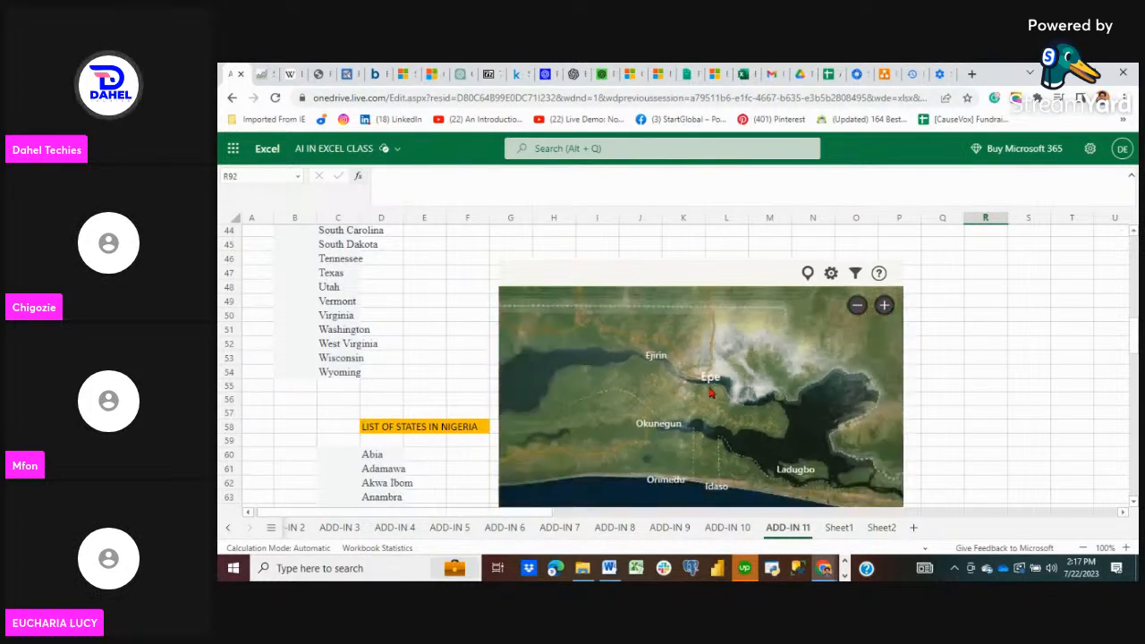
- Return to the US states list and centre its map on the Midwest pins, ending over central Iowa
scroll(996, 404, up, 10)
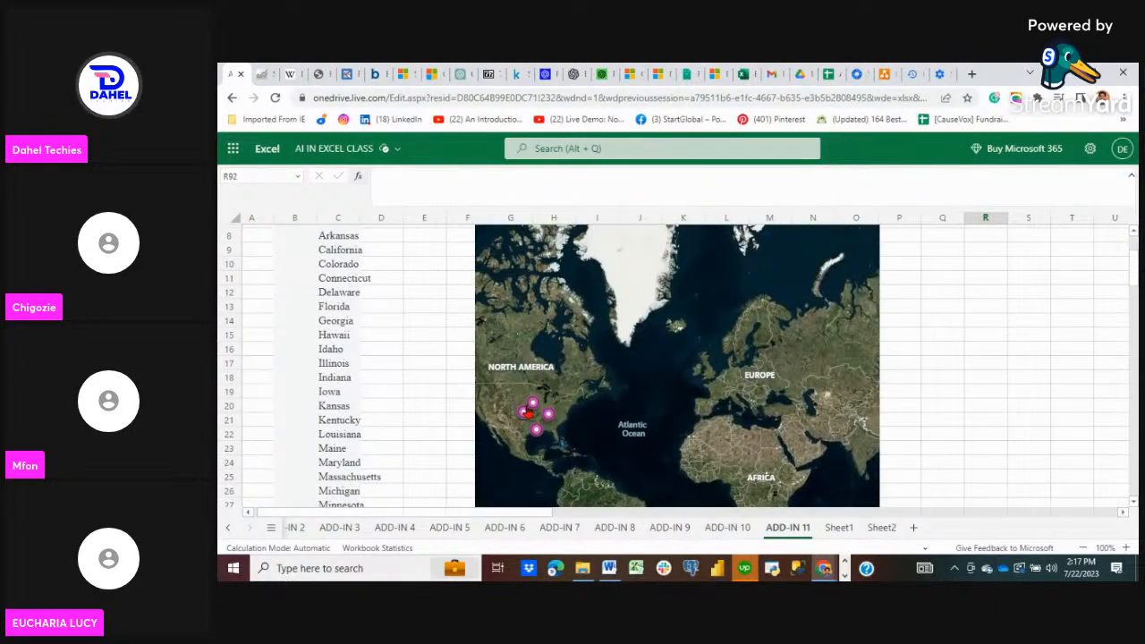
scroll(532, 410, up, 5)
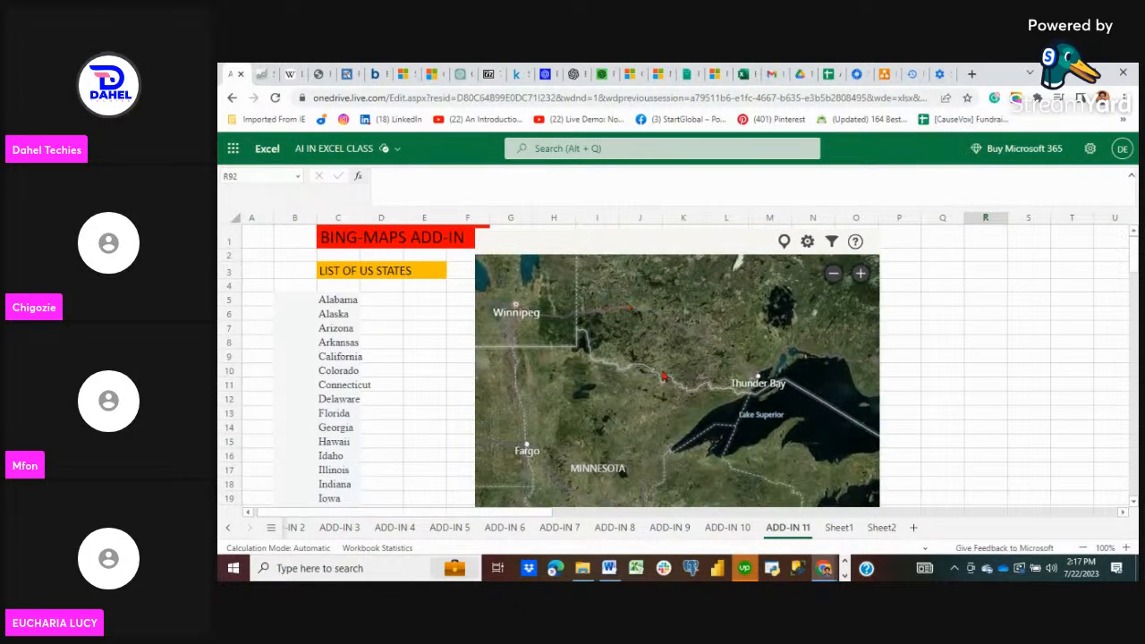
drag(680, 263, 652, 214)
scroll(675, 436, up, 1)
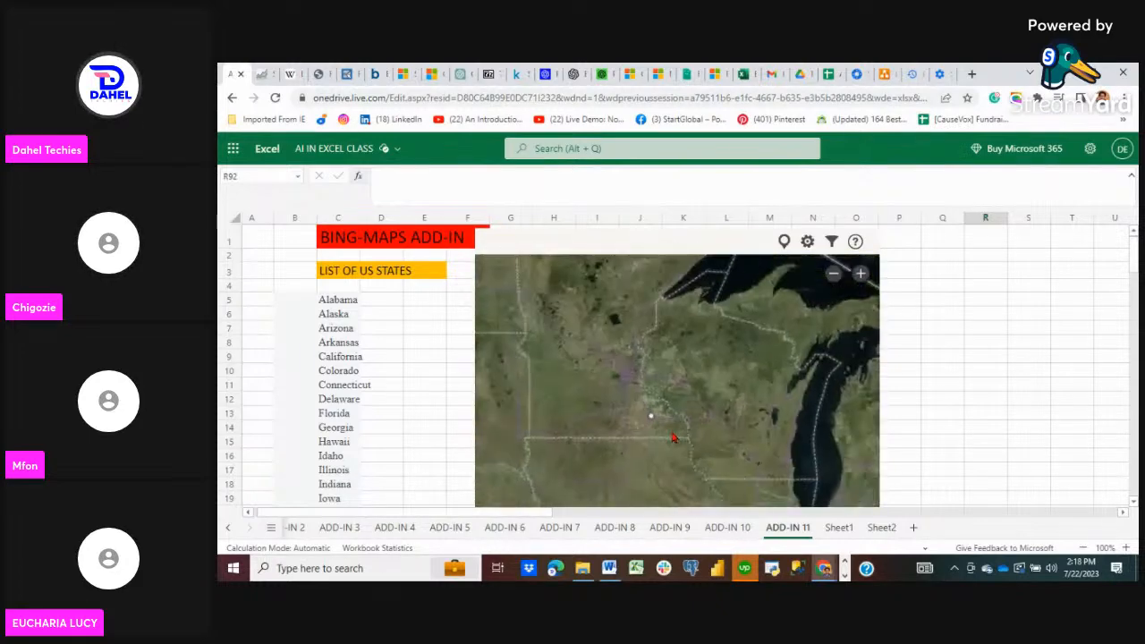
drag(640, 446, 578, 301)
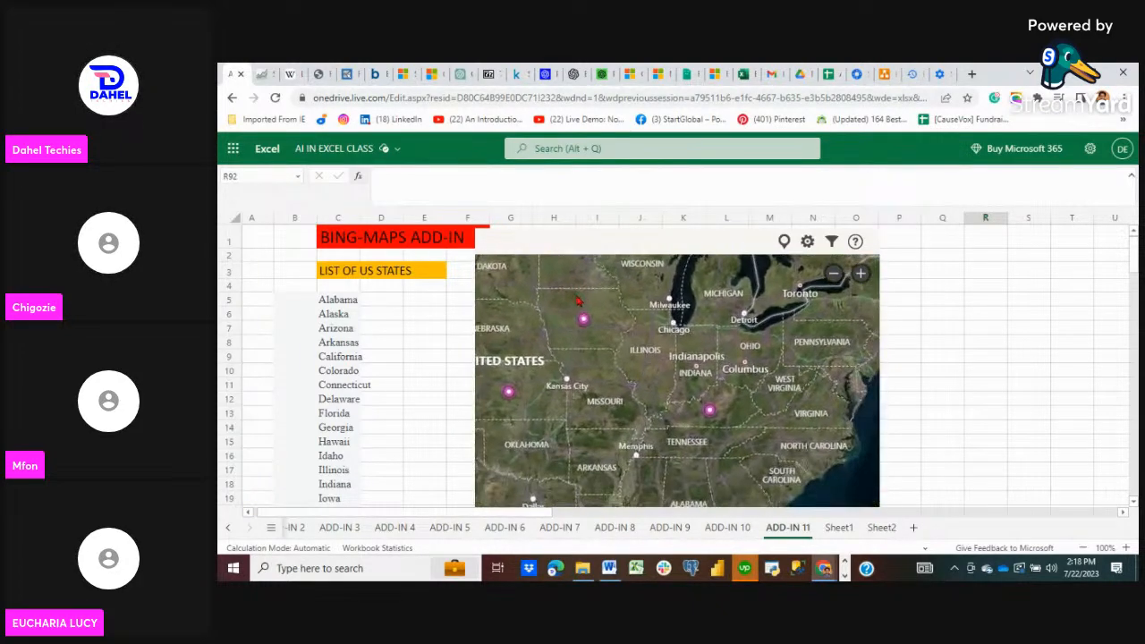
scroll(627, 368, up, 1)
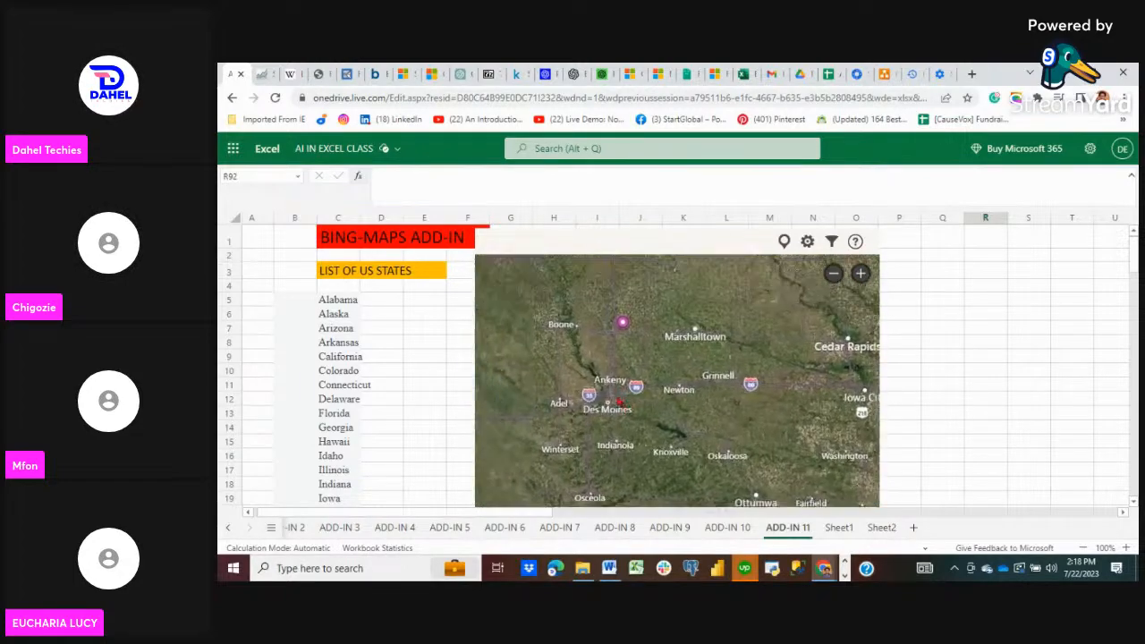
- Zoom from Des Moines to Skunk River farmland, ending on highways near Mesquite, Texas
scroll(632, 333, up, 3)
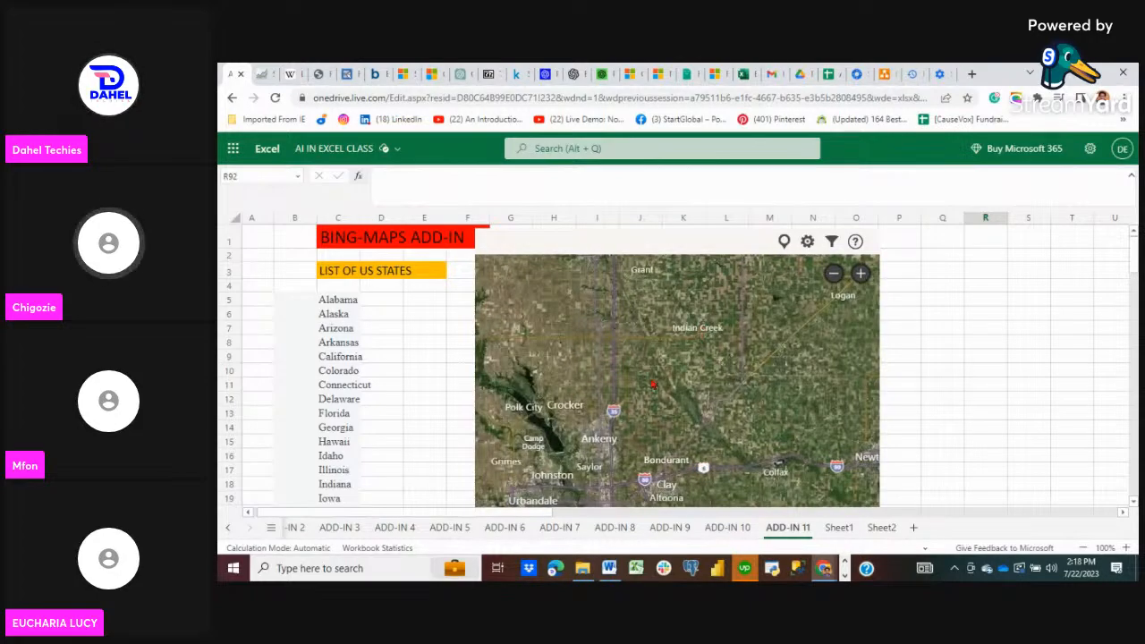
scroll(629, 329, up, 3)
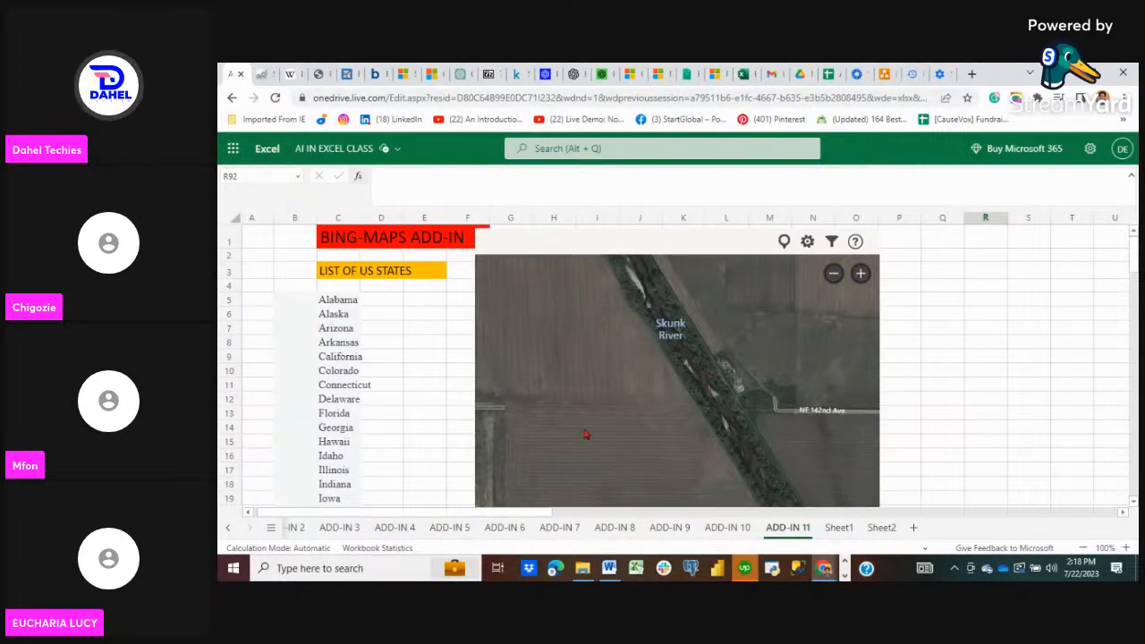
scroll(742, 411, down, 1)
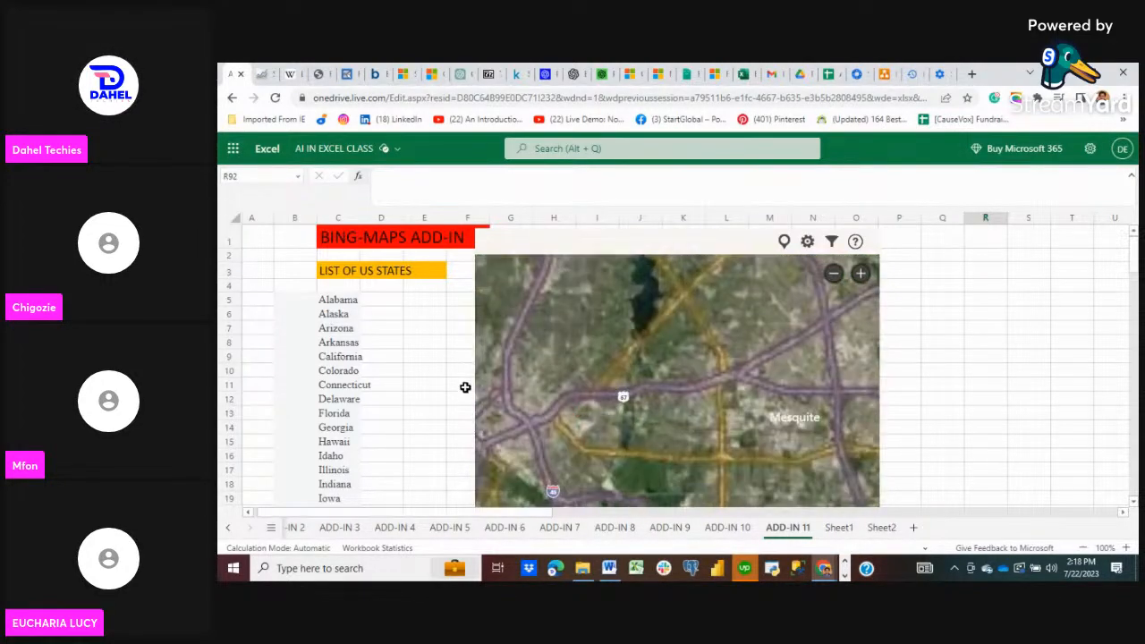
- Shift the map over central Dallas and zoom through Deep Ellum to Elm St buildings
drag(558, 414, 721, 421)
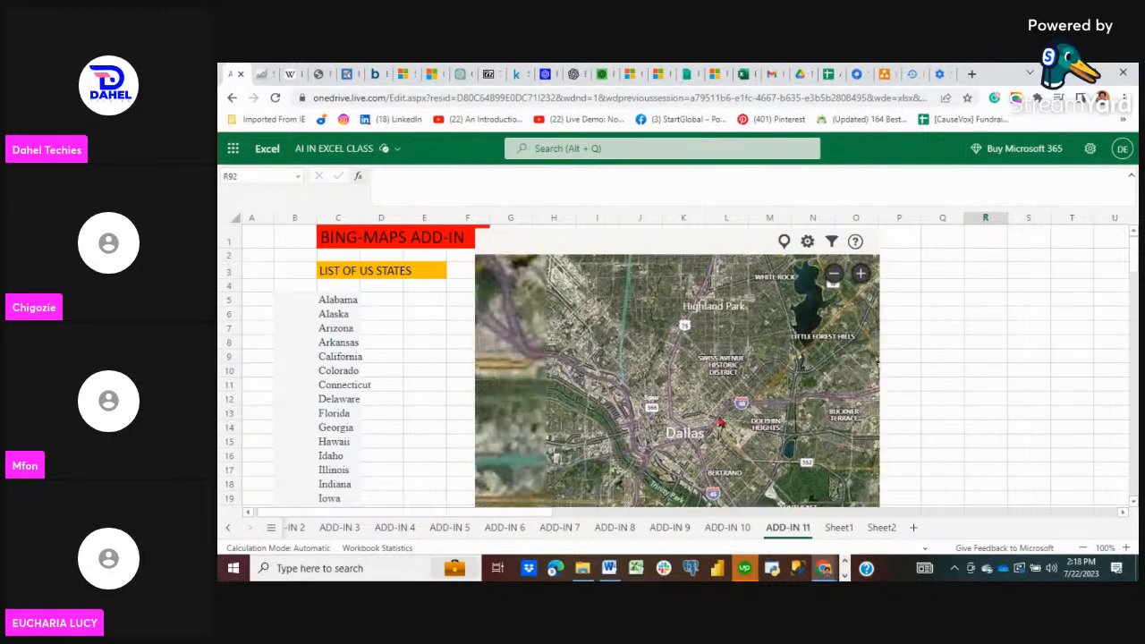
scroll(721, 422, up, 2)
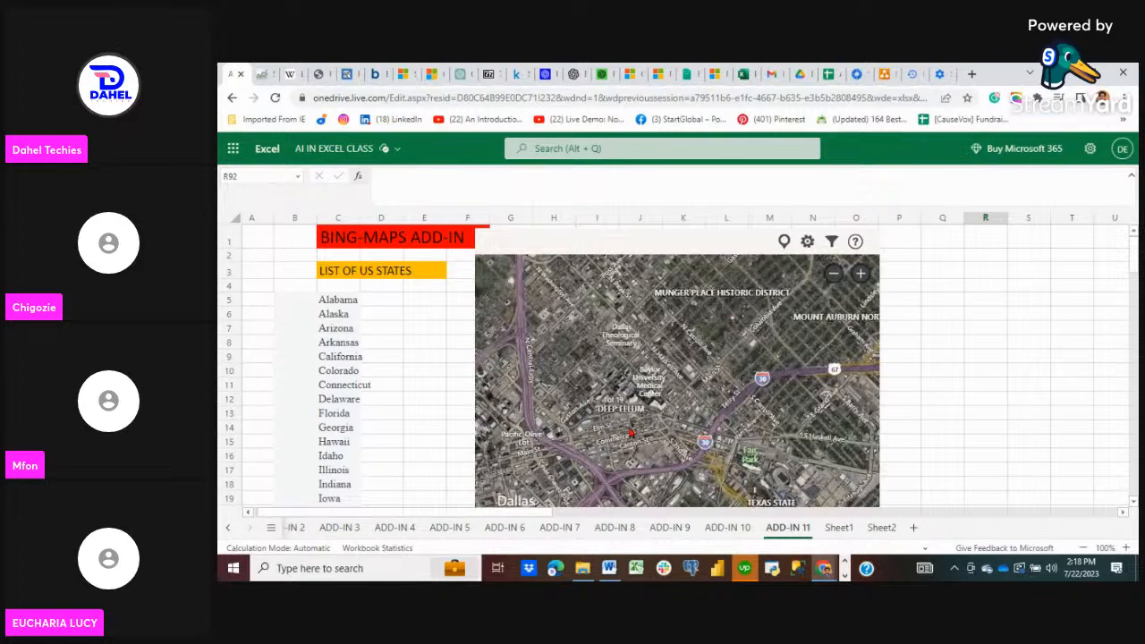
scroll(629, 433, up, 2)
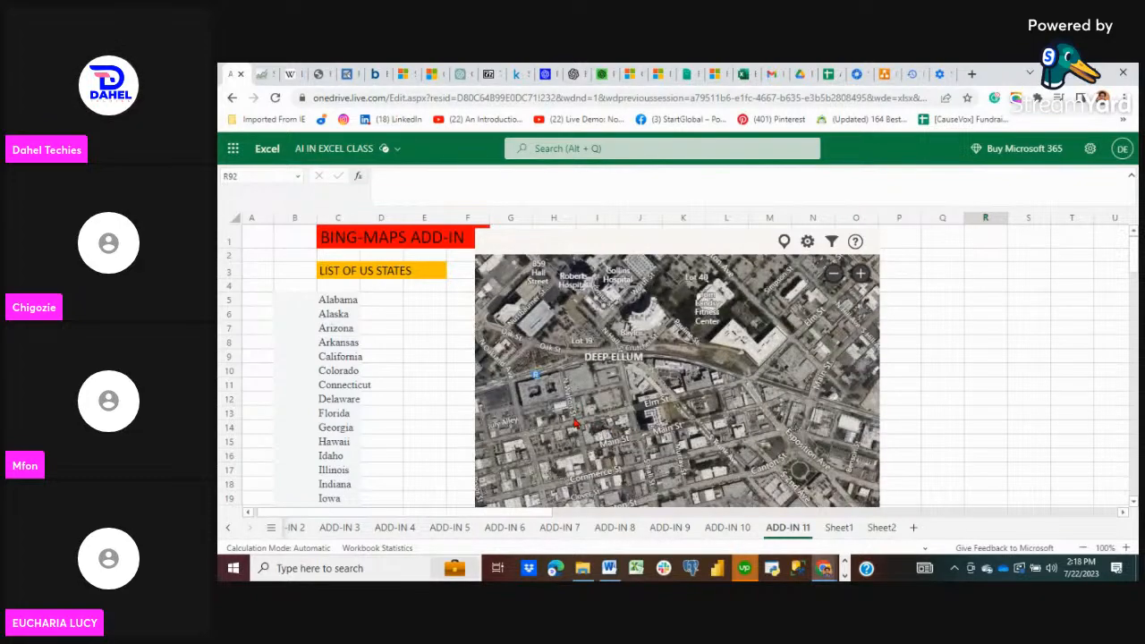
scroll(575, 423, up, 1)
scroll(575, 423, up, 2)
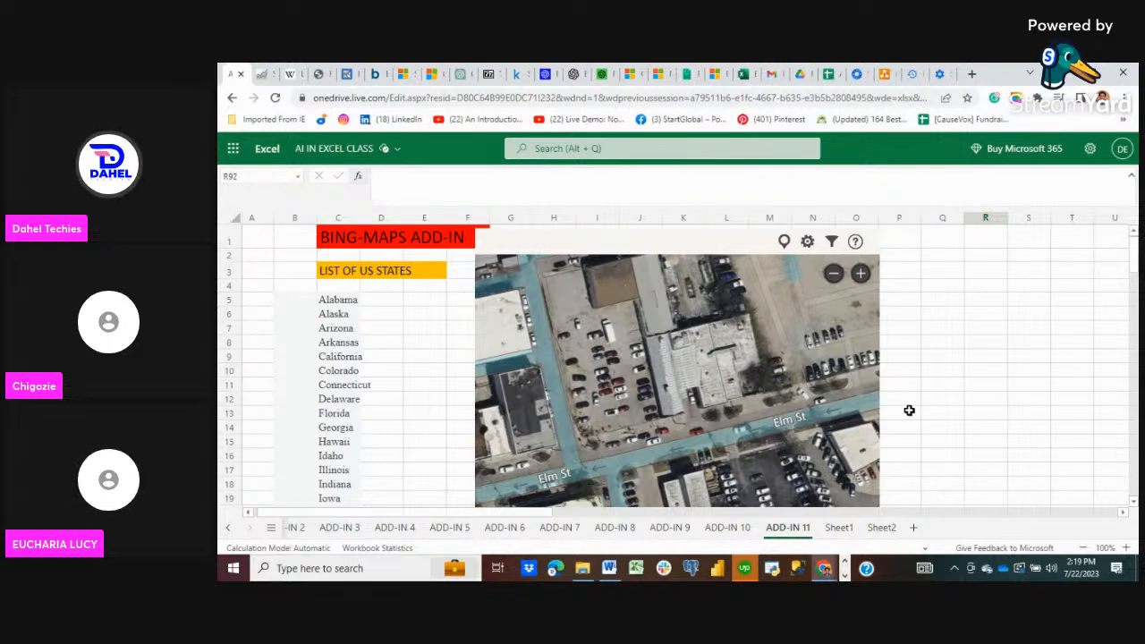
scroll(1003, 413, down, 5)
- Zoom the Nigerian states map in and out around the Lagos coastline
scroll(1004, 413, down, 15)
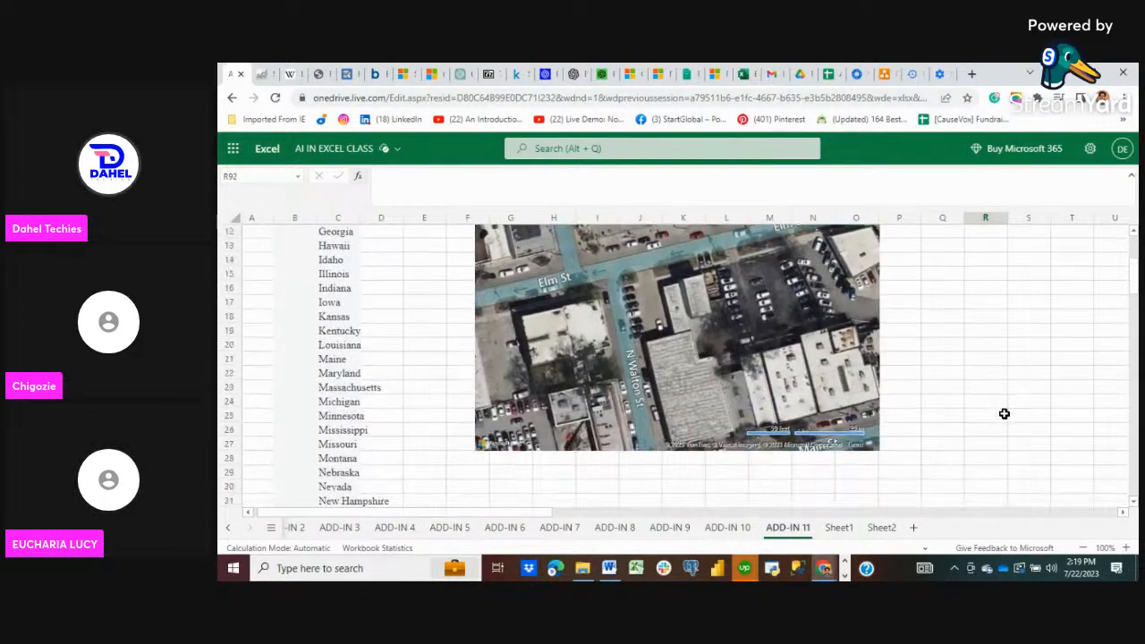
scroll(1003, 413, up, 4)
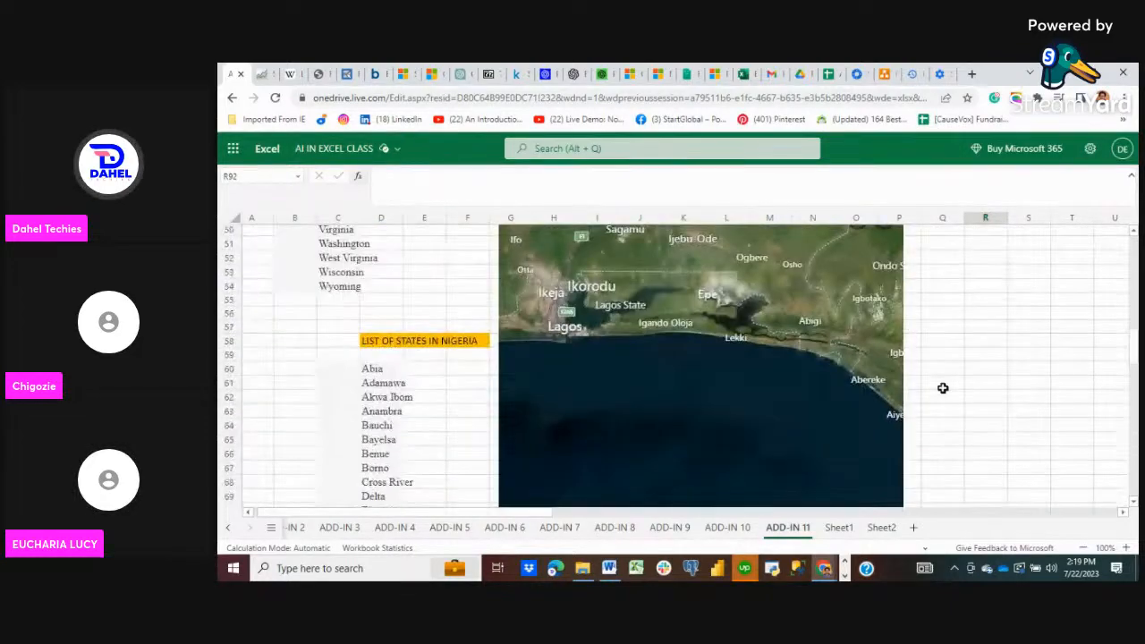
scroll(733, 418, up, 5)
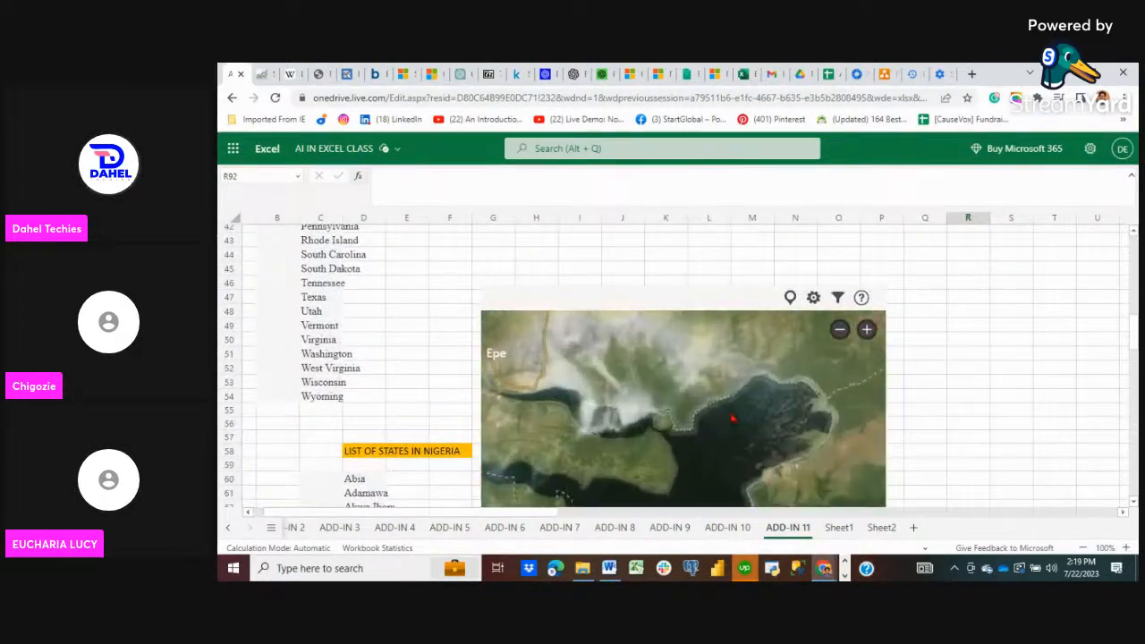
scroll(676, 408, up, 3)
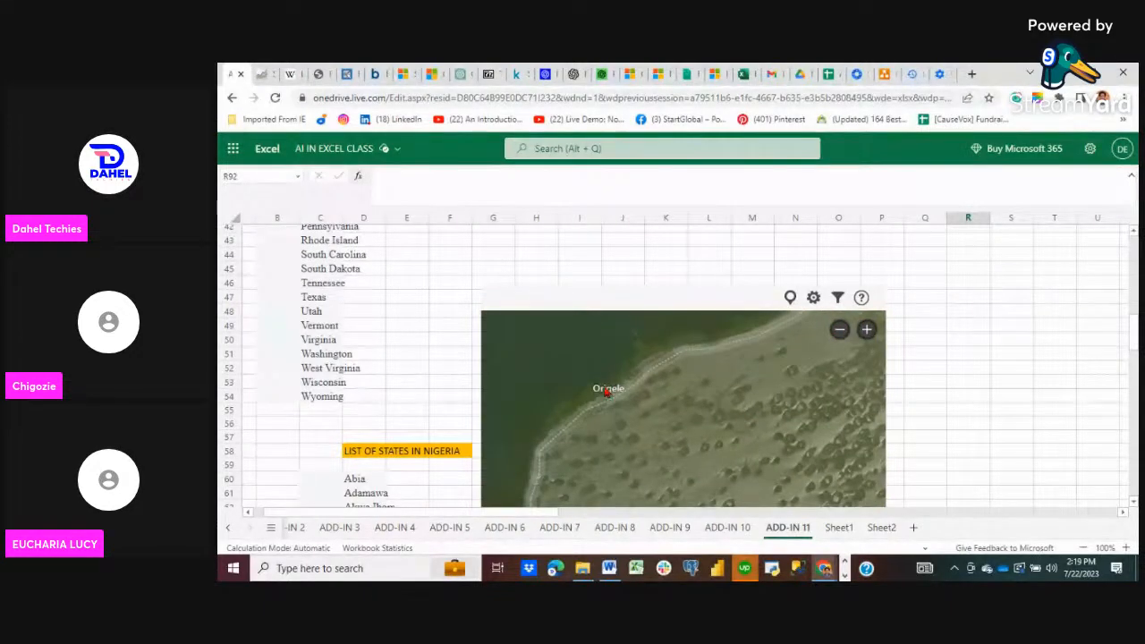
scroll(677, 417, down, 4)
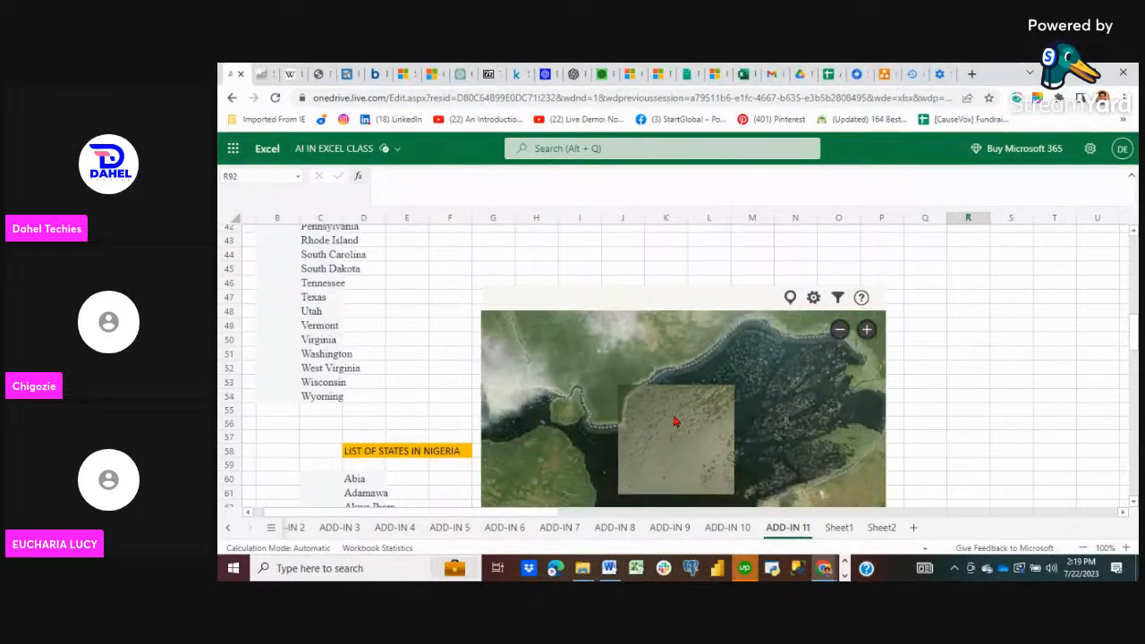
scroll(676, 421, down, 3)
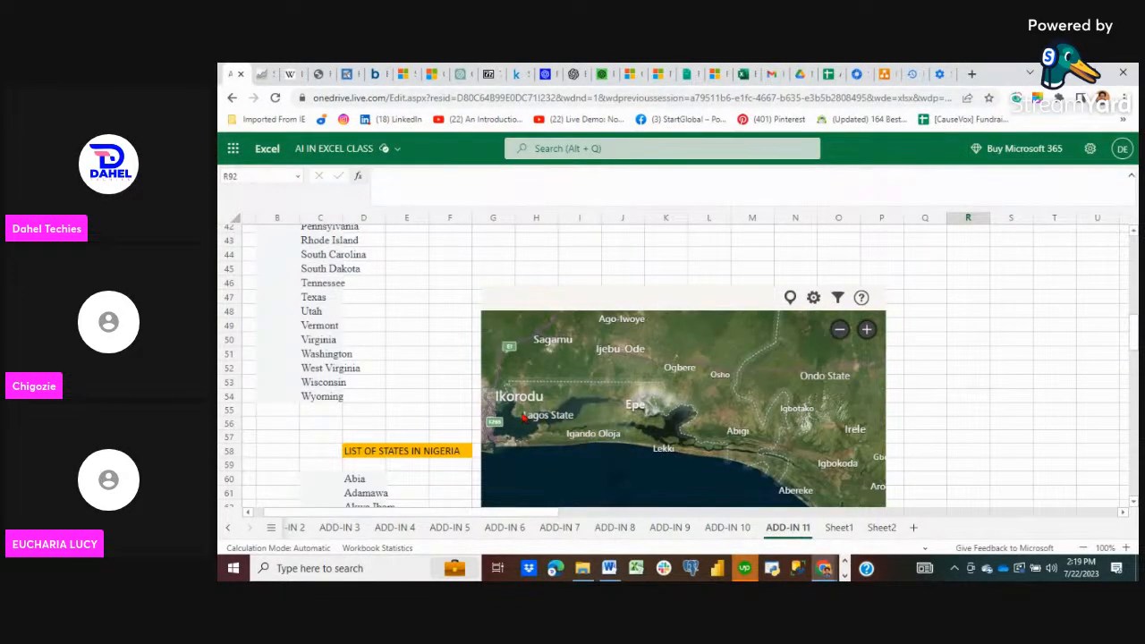
scroll(600, 415, up, 3)
scroll(560, 427, up, 2)
- Zoom the map fully out to a world view with Lagos labelled
scroll(564, 405, down, 3)
scroll(563, 404, down, 1)
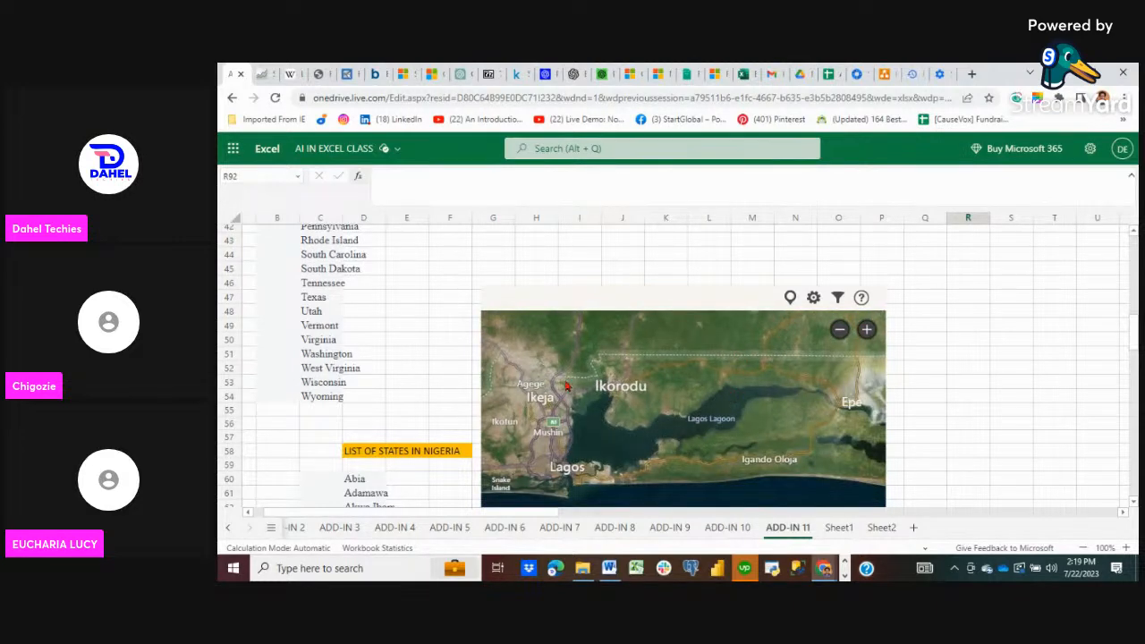
scroll(650, 397, down, 4)
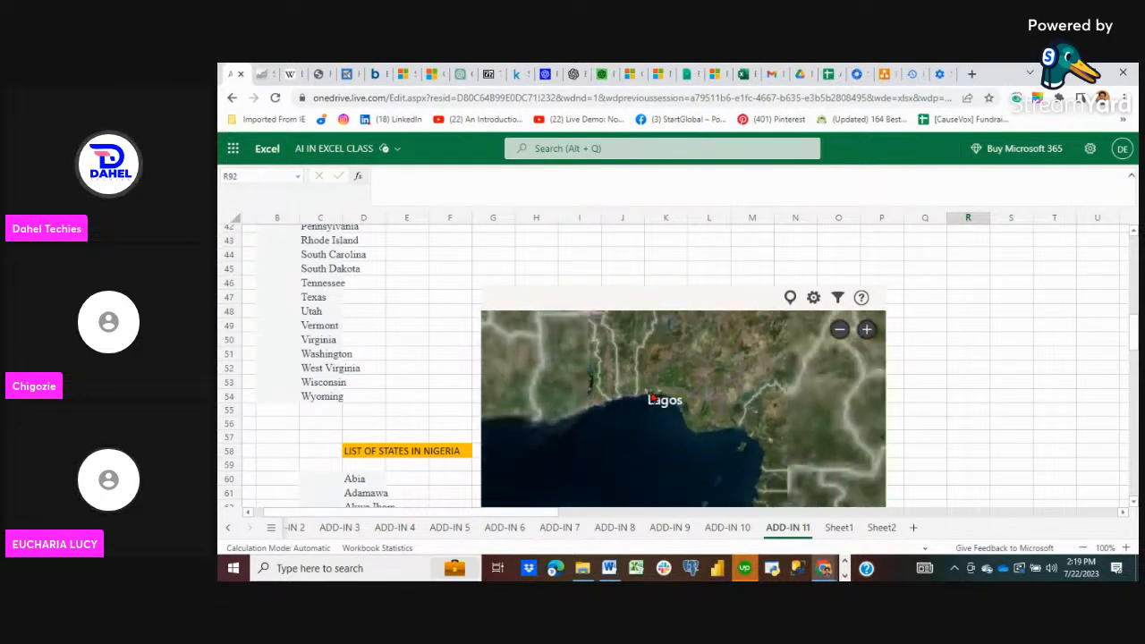
scroll(684, 409, down, 2)
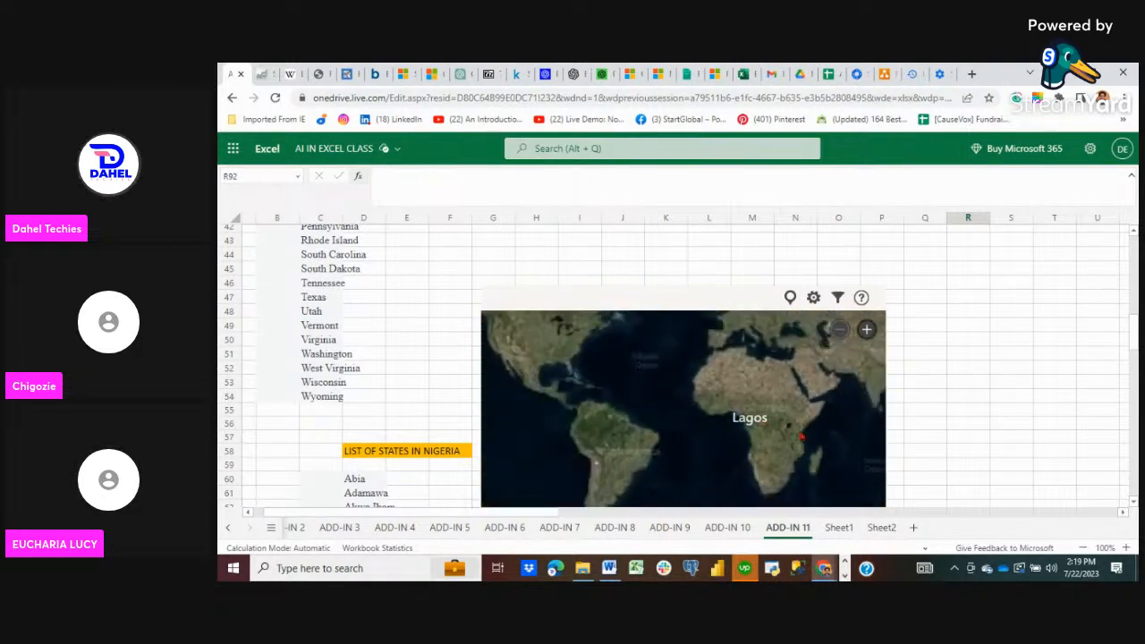
- Pan to southern Africa and zoom past Johannesburg into Diepkloof to maximum zoom
drag(798, 456, 649, 405)
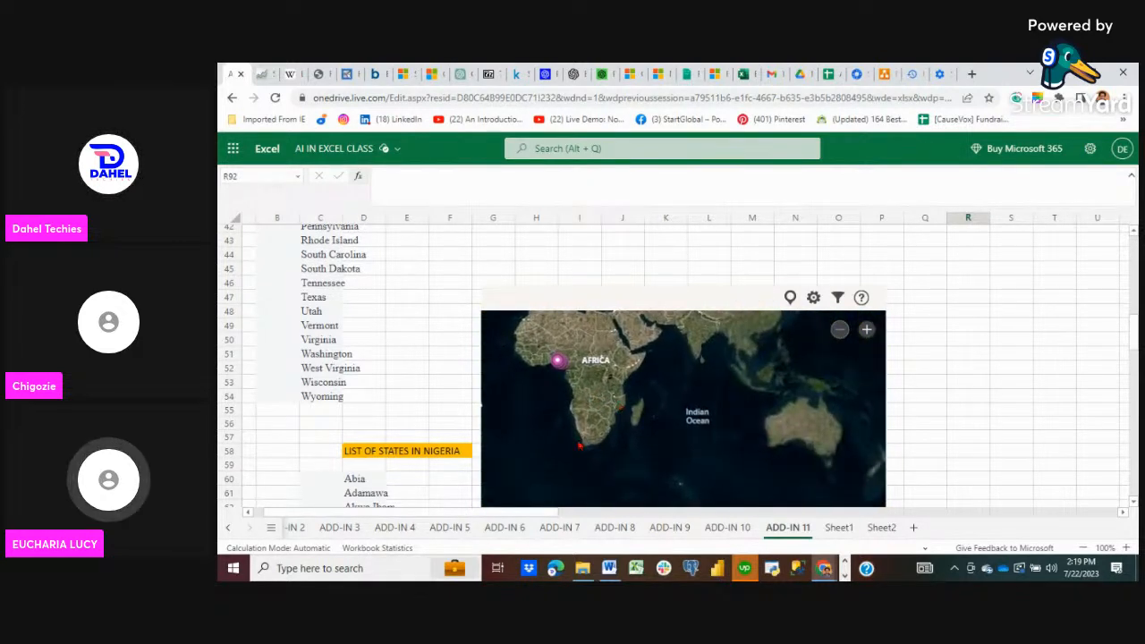
scroll(579, 445, up, 2)
scroll(579, 445, up, 1)
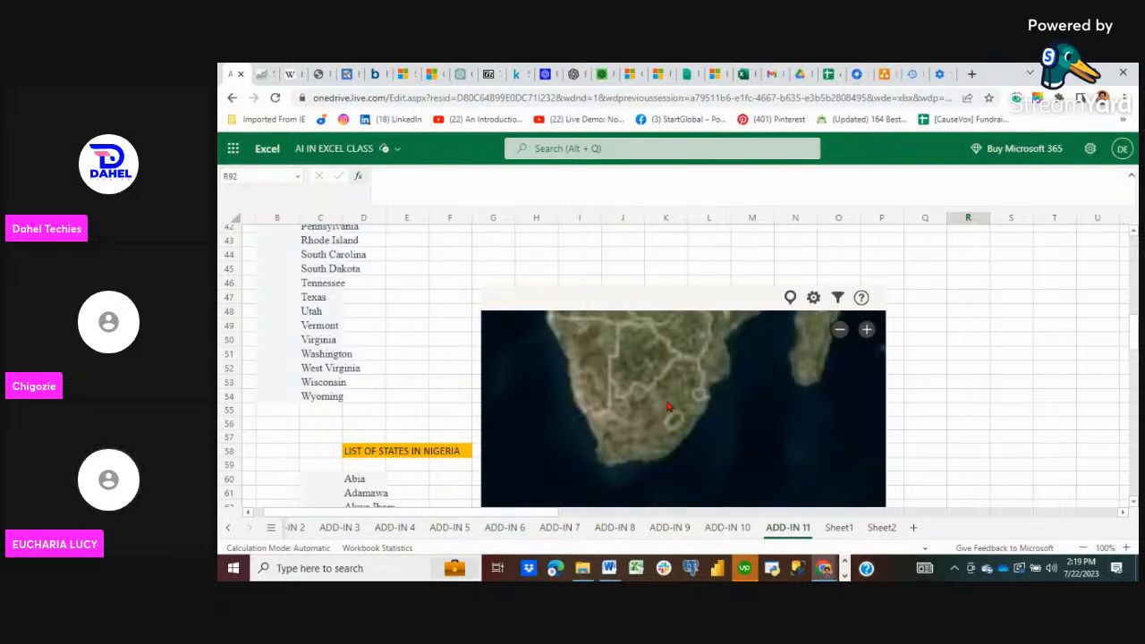
scroll(667, 407, up, 3)
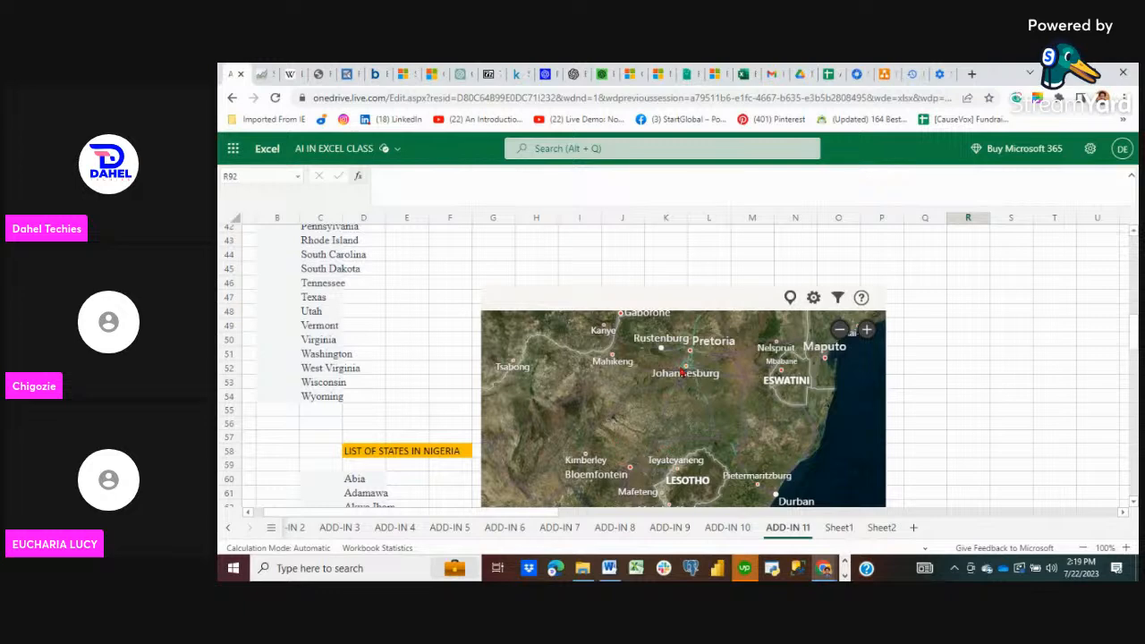
drag(690, 363, 640, 405)
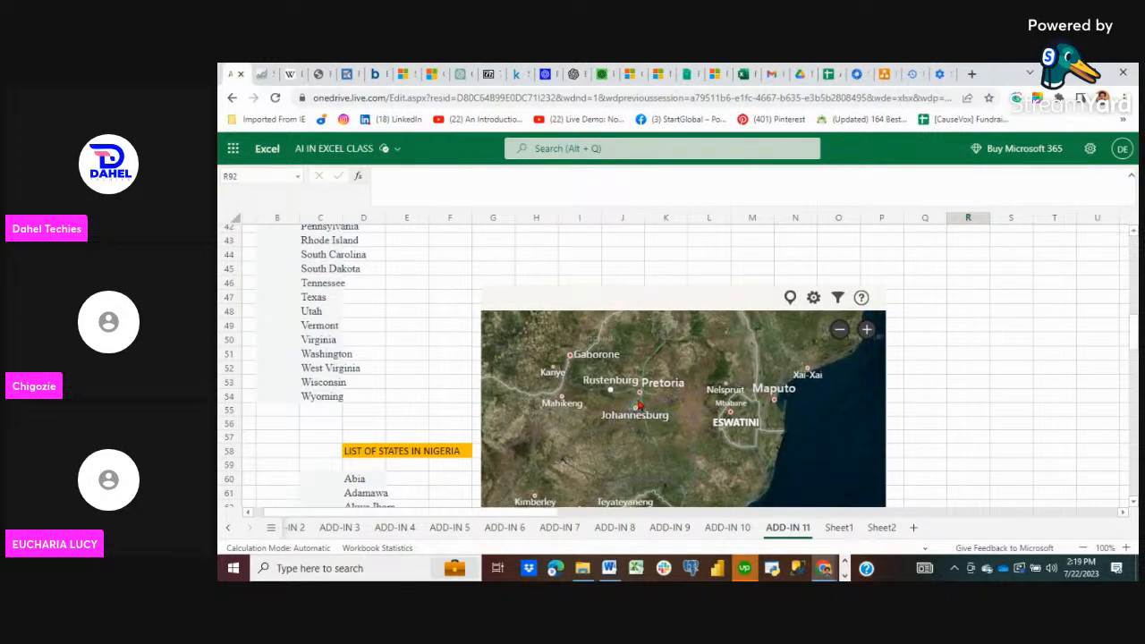
scroll(650, 419, up, 2)
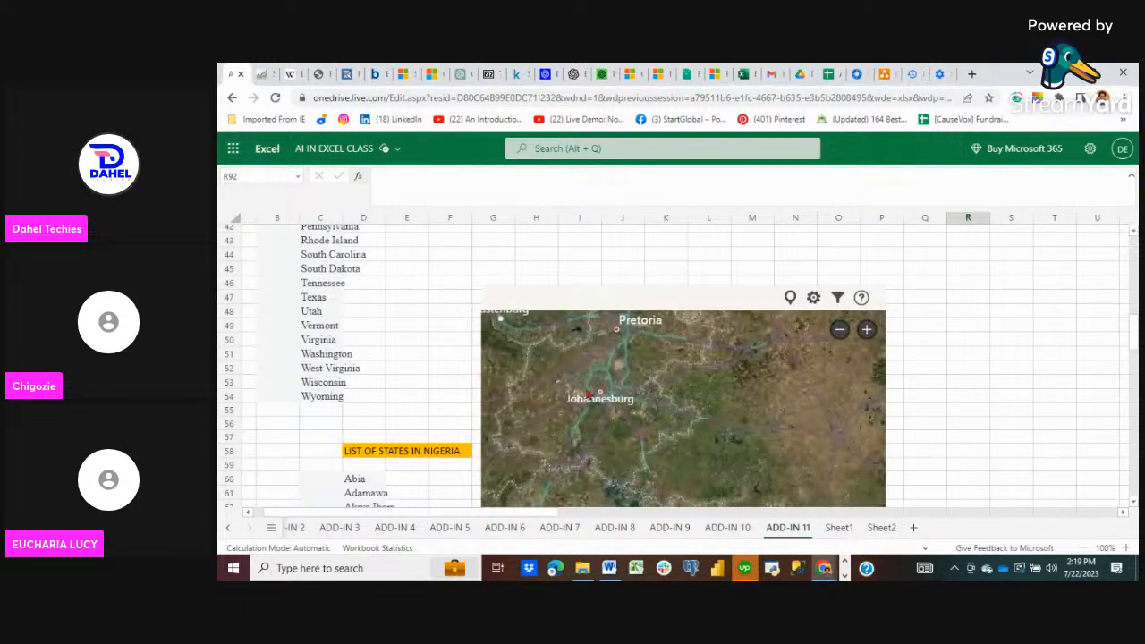
scroll(583, 405, up, 4)
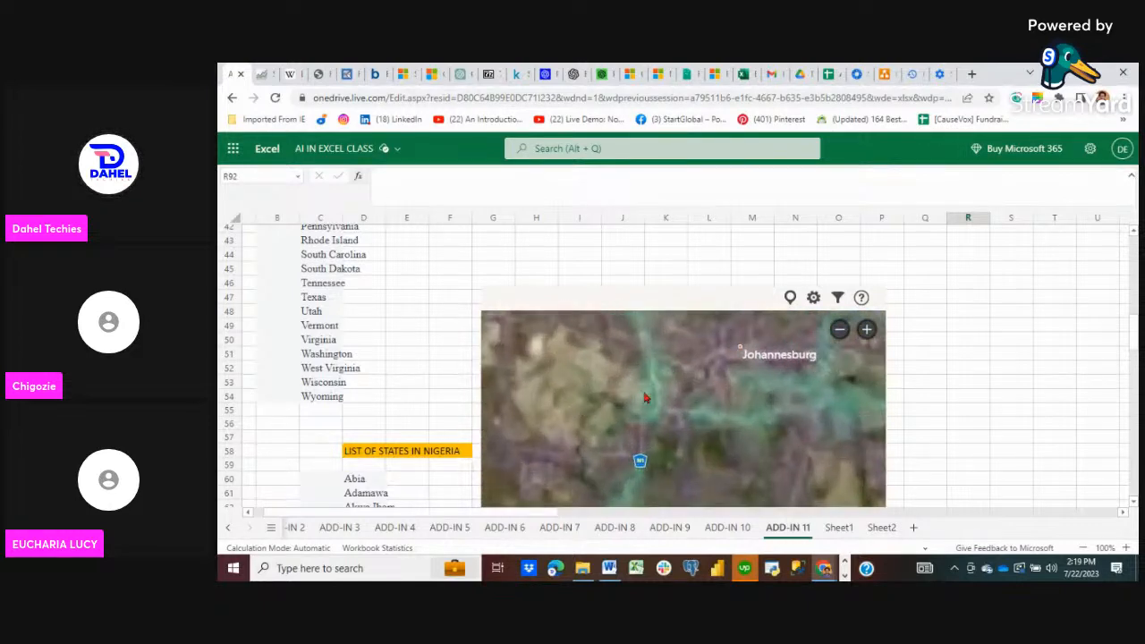
scroll(637, 418, up, 2)
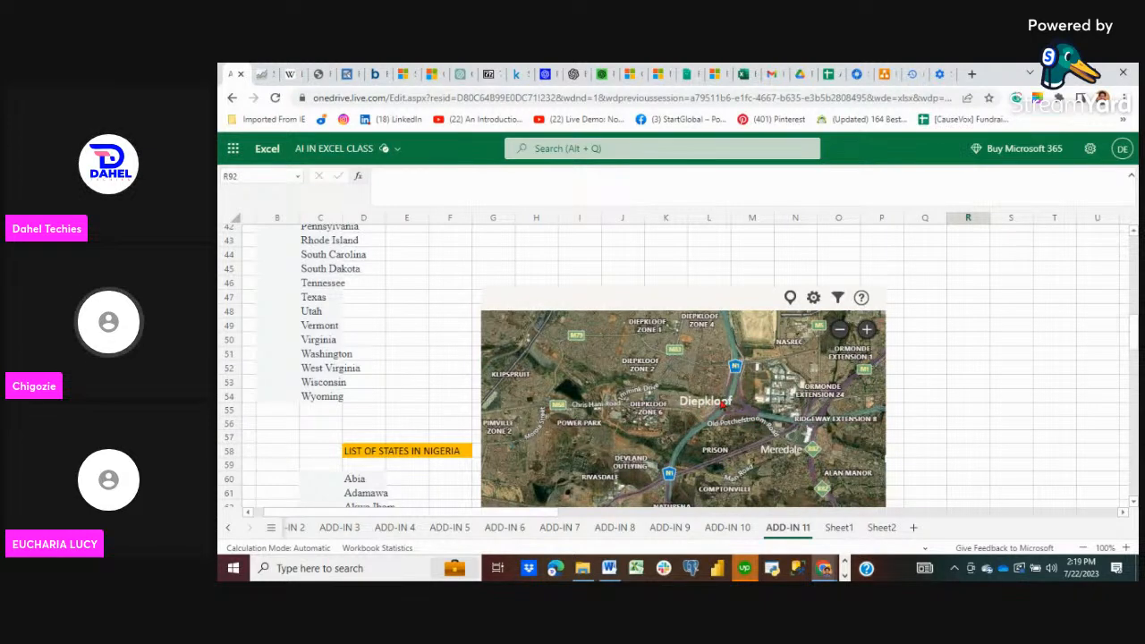
scroll(721, 405, up, 3)
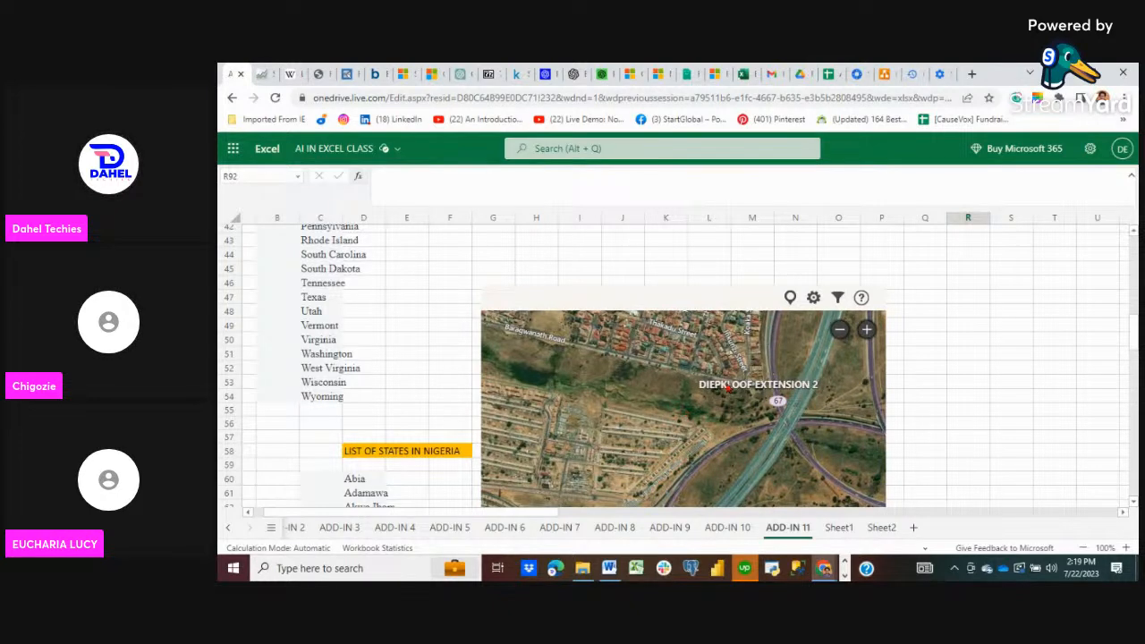
scroll(720, 419, up, 3)
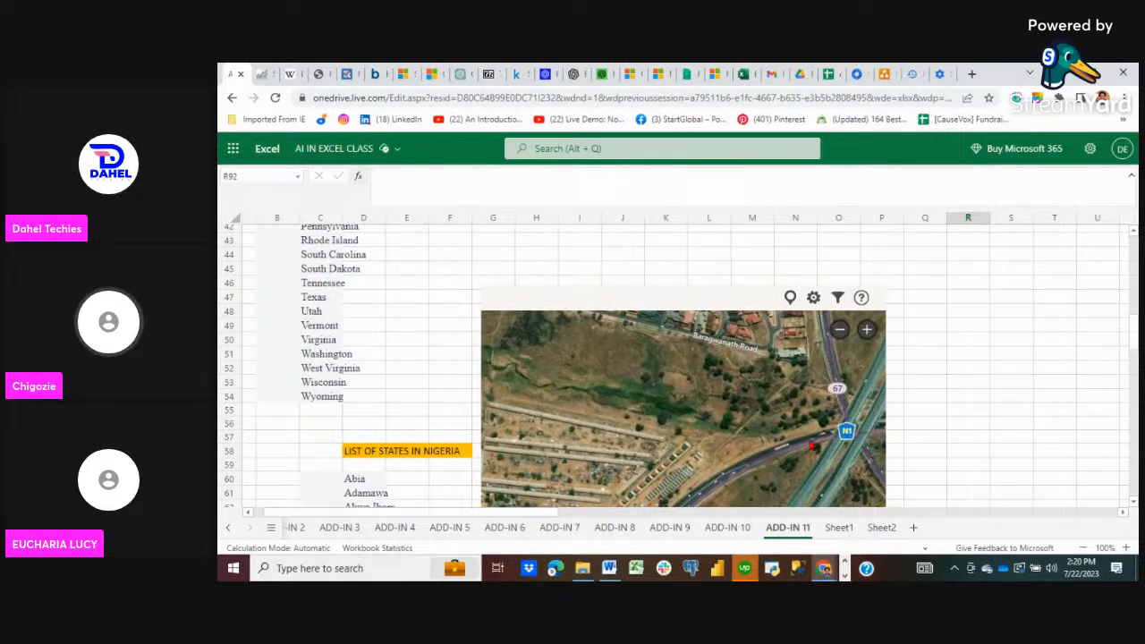
scroll(728, 400, up, 2)
scroll(729, 400, up, 1)
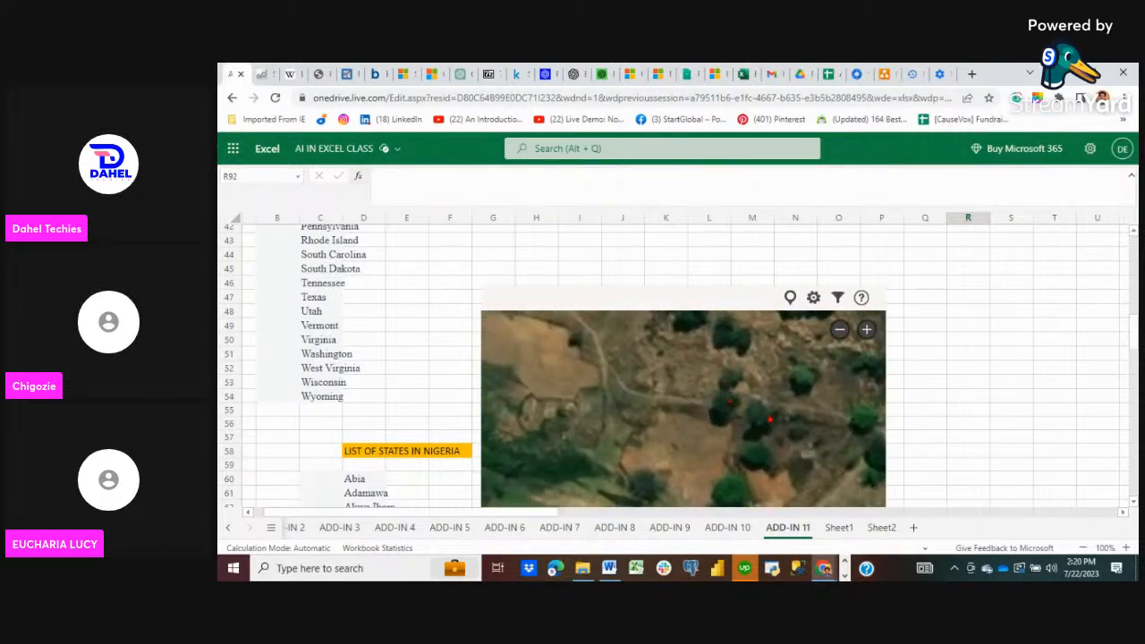
- Pan the close-up across Diepkloof housing around Baragwanath Road and Koaka Street
drag(767, 420, 635, 398)
scroll(677, 381, down, 3)
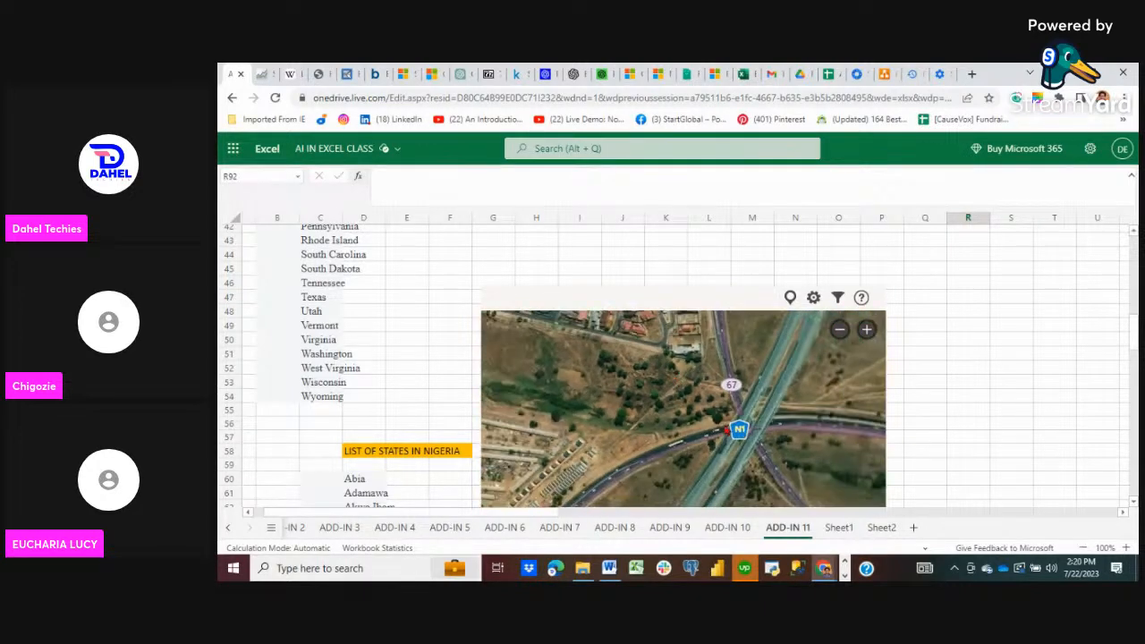
drag(656, 355, 644, 480)
drag(590, 434, 725, 480)
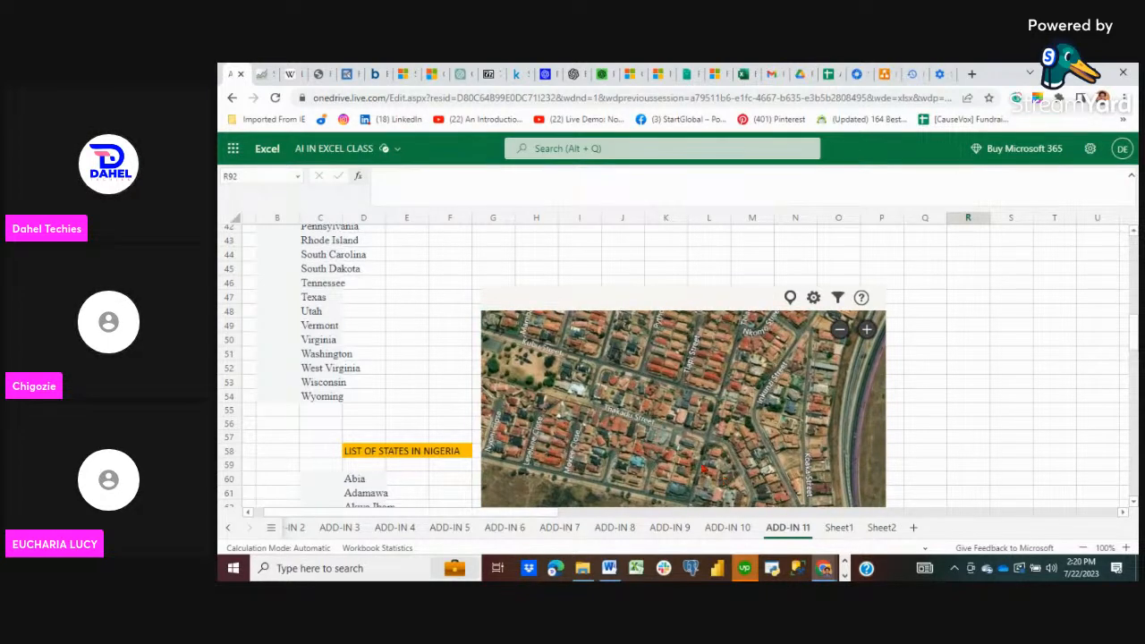
scroll(667, 459, up, 3)
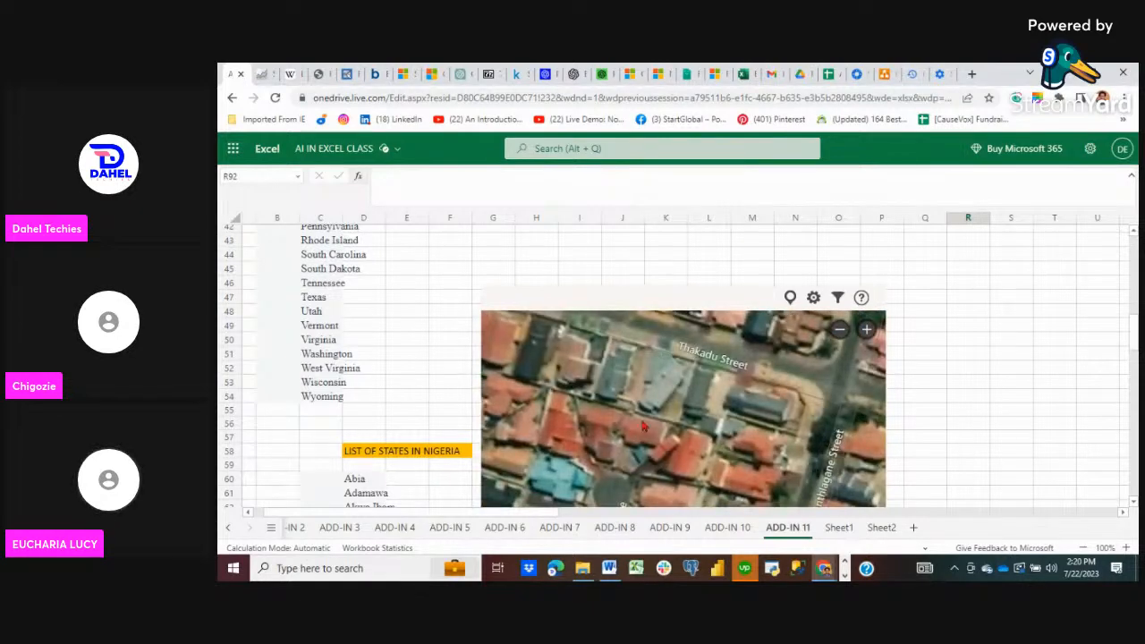
scroll(695, 414, up, 2)
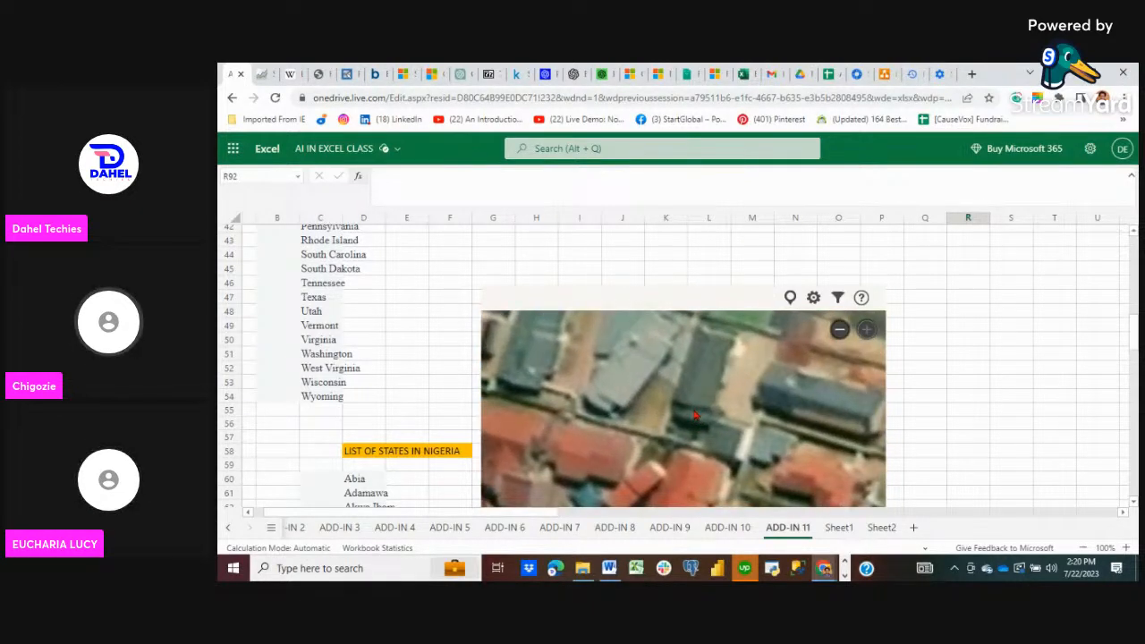
- Zoom back out to southern Africa around Johannesburg and Emfuleni
scroll(695, 414, down, 3)
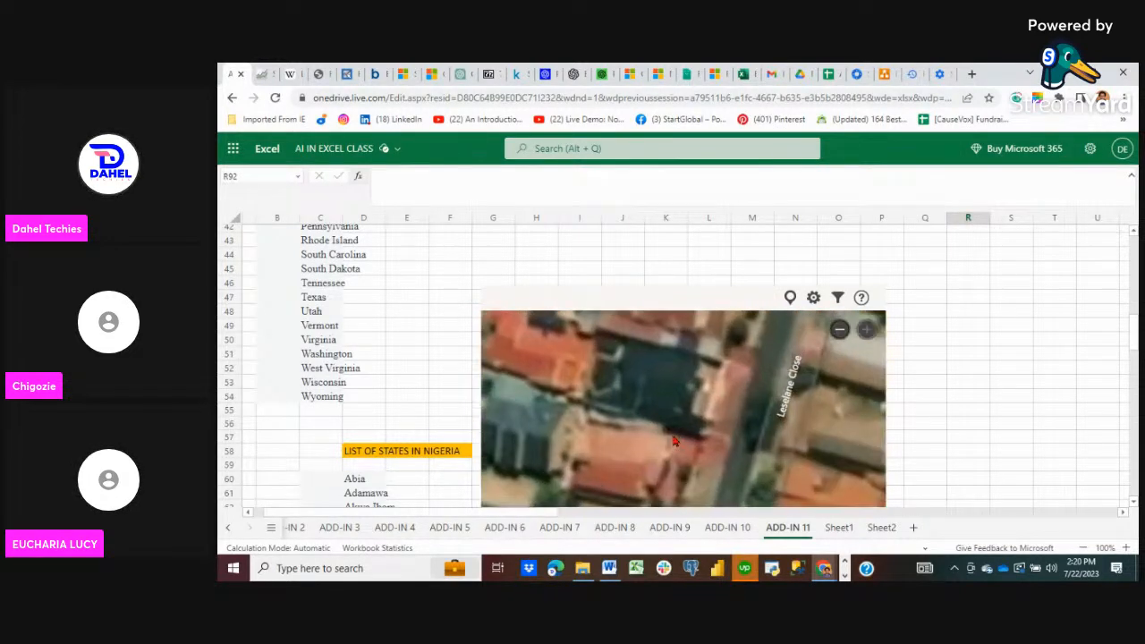
scroll(754, 436, down, 5)
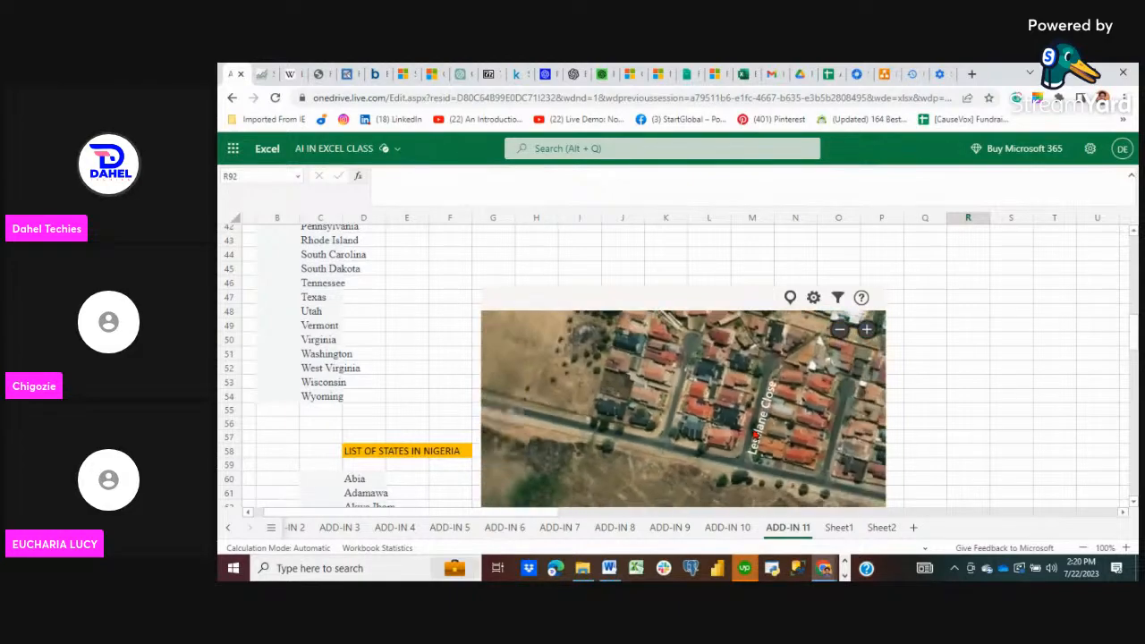
scroll(754, 435, down, 4)
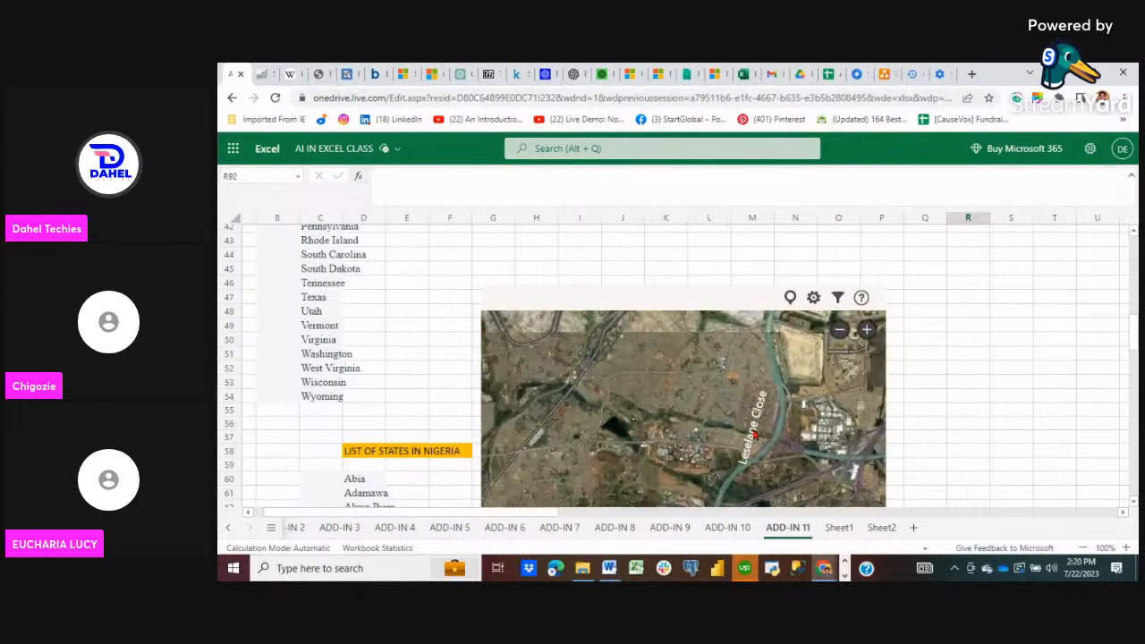
scroll(755, 435, down, 1)
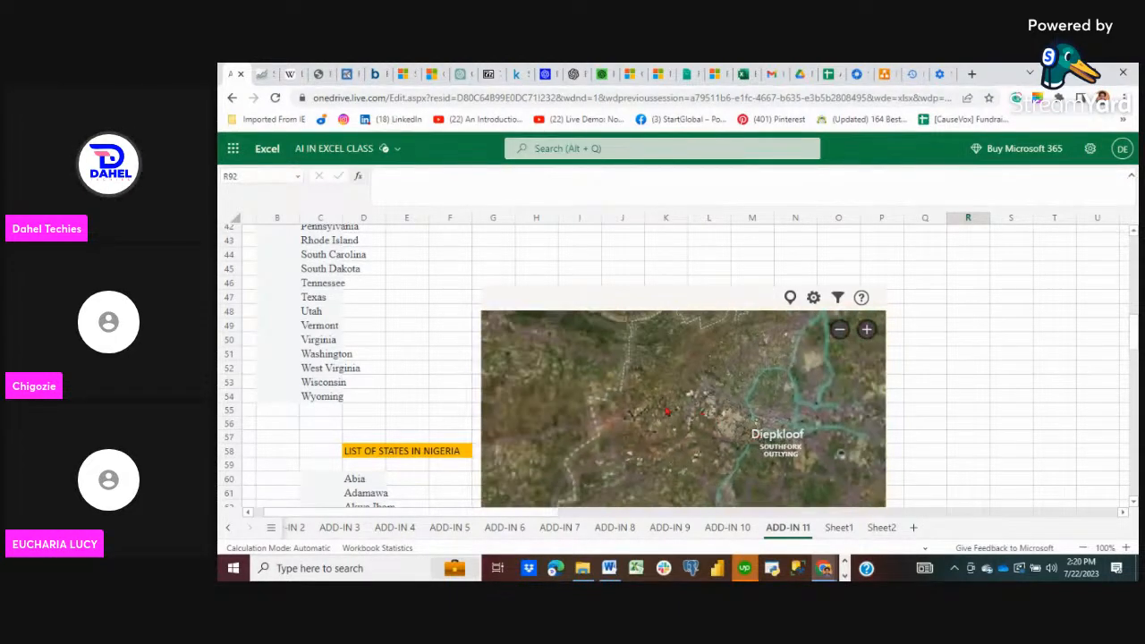
scroll(733, 426, down, 4)
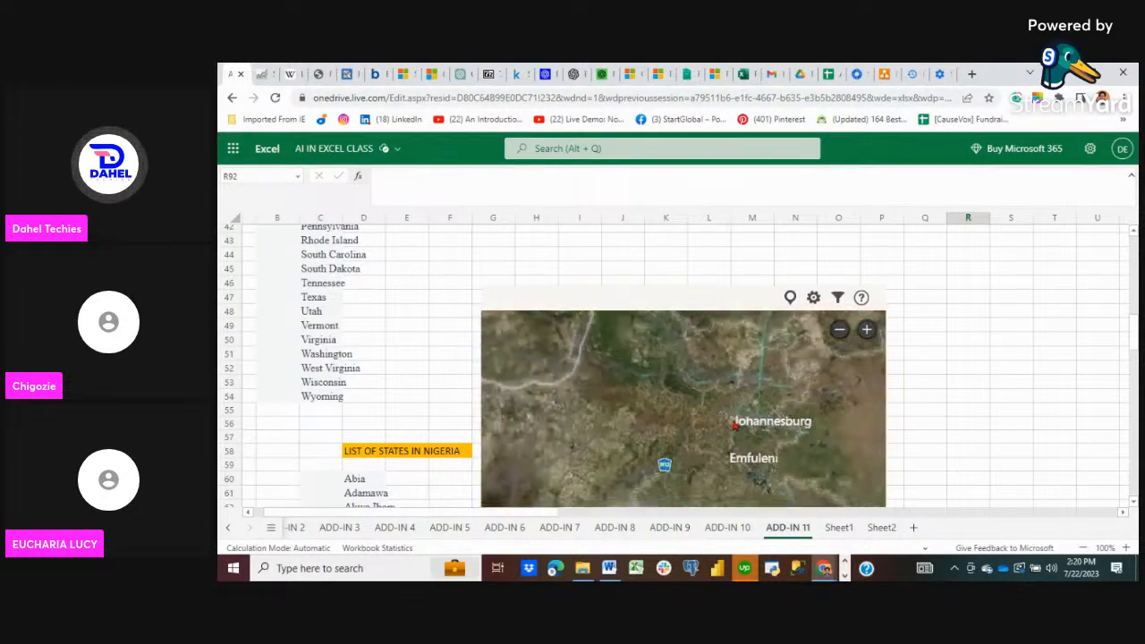
- Pan from southern Africa across the Indian Ocean toward Australia and the Antarctic coast
scroll(733, 426, down, 2)
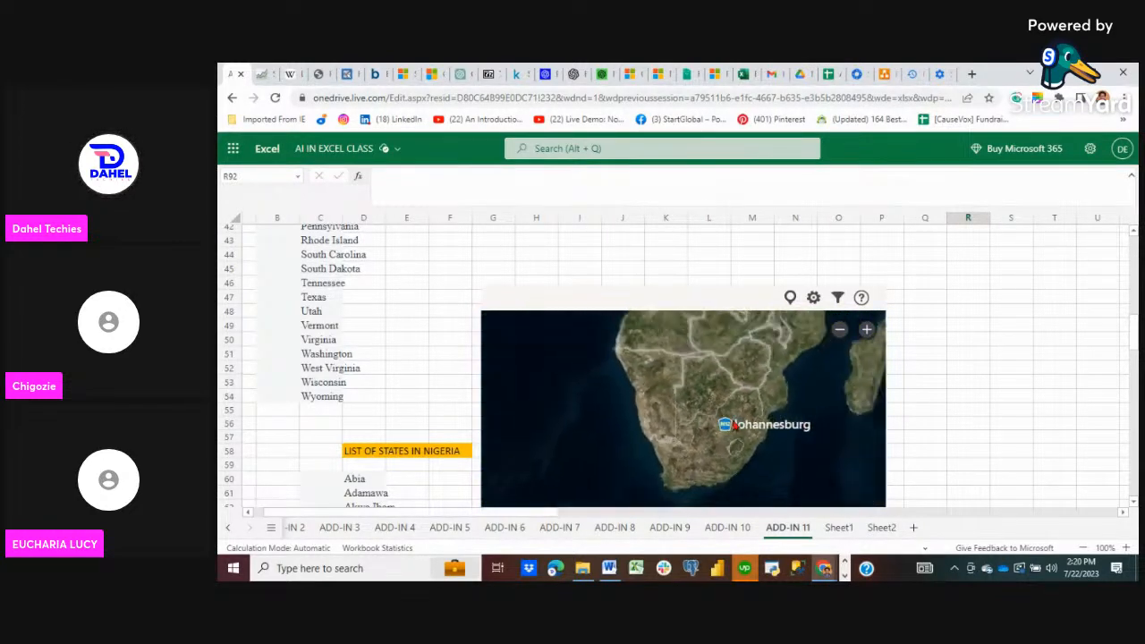
drag(716, 364, 532, 358)
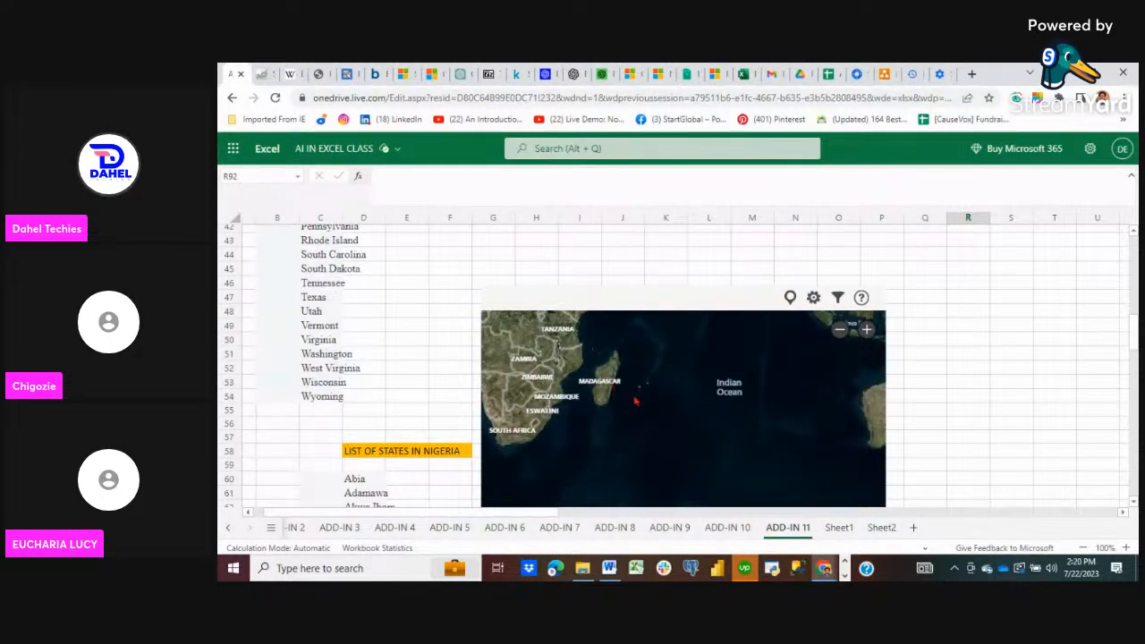
drag(766, 424, 663, 439)
scroll(663, 439, down, 3)
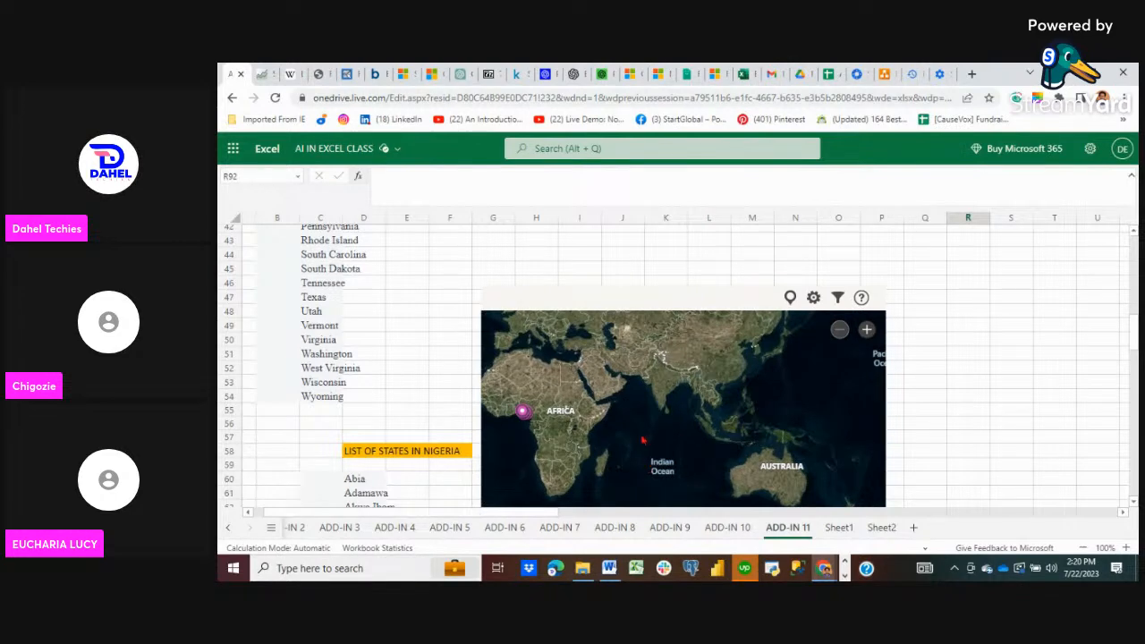
drag(645, 432, 647, 359)
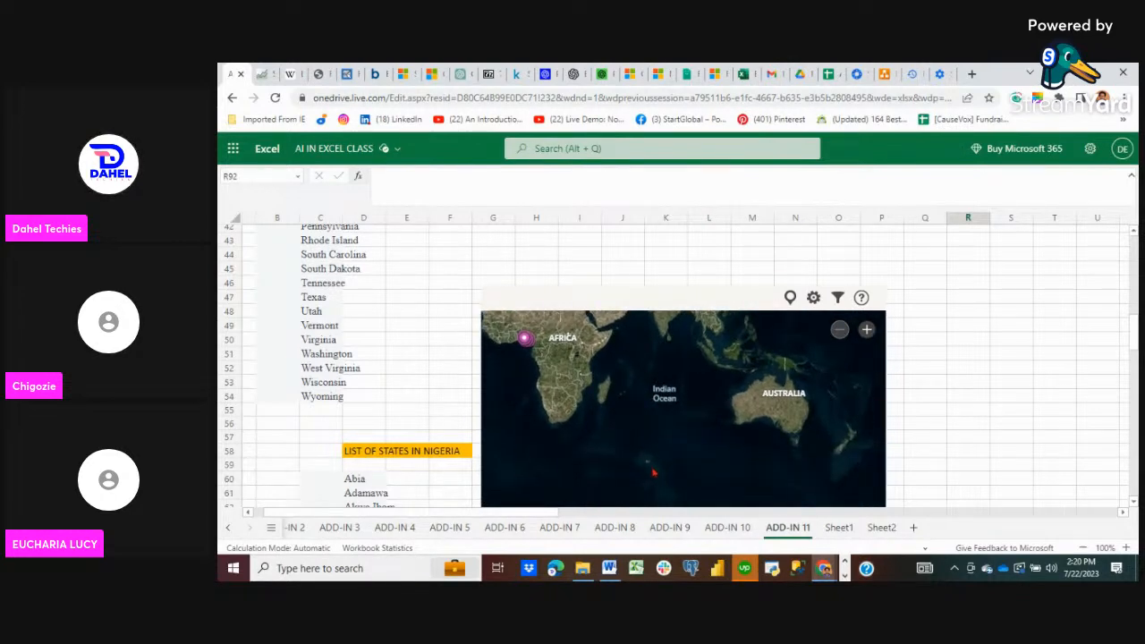
scroll(652, 470, up, 5)
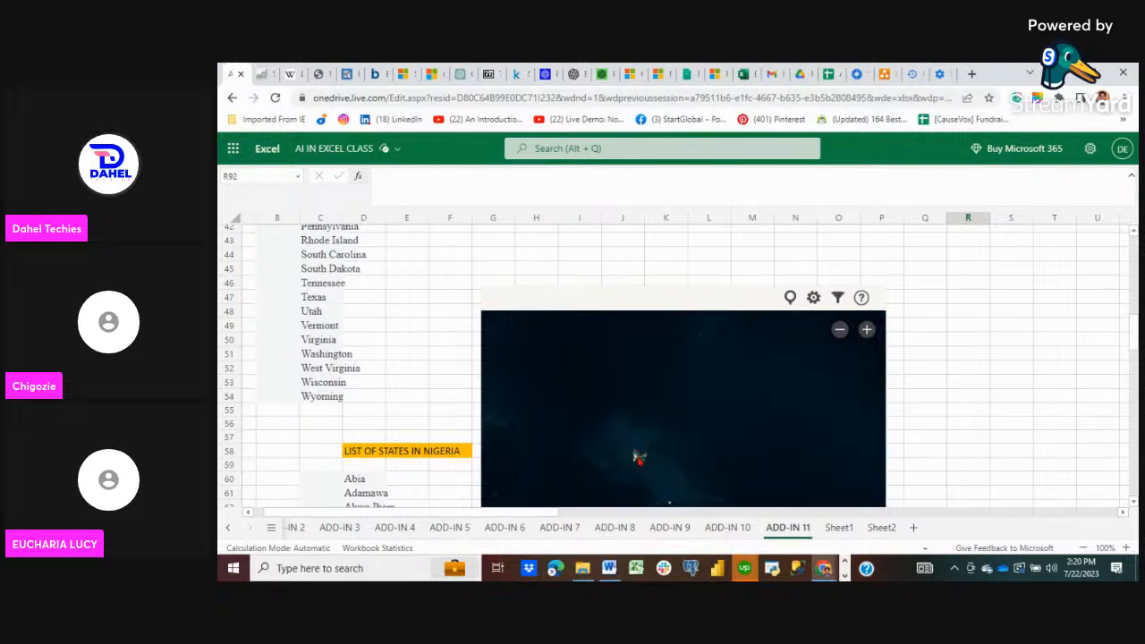
scroll(639, 457, up, 3)
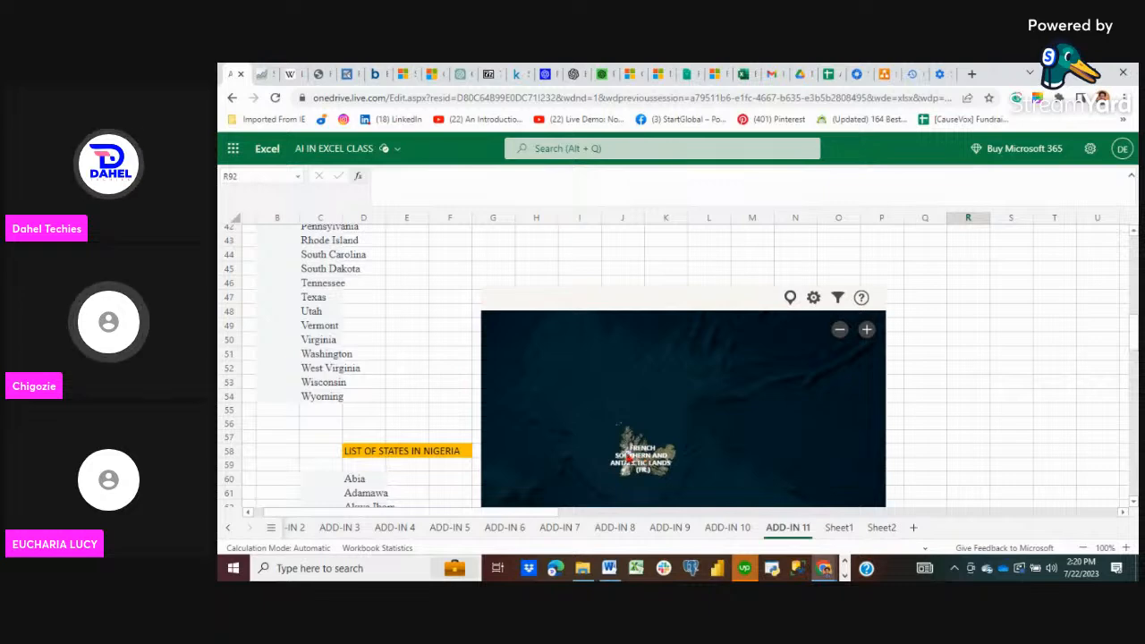
scroll(687, 462, down, 5)
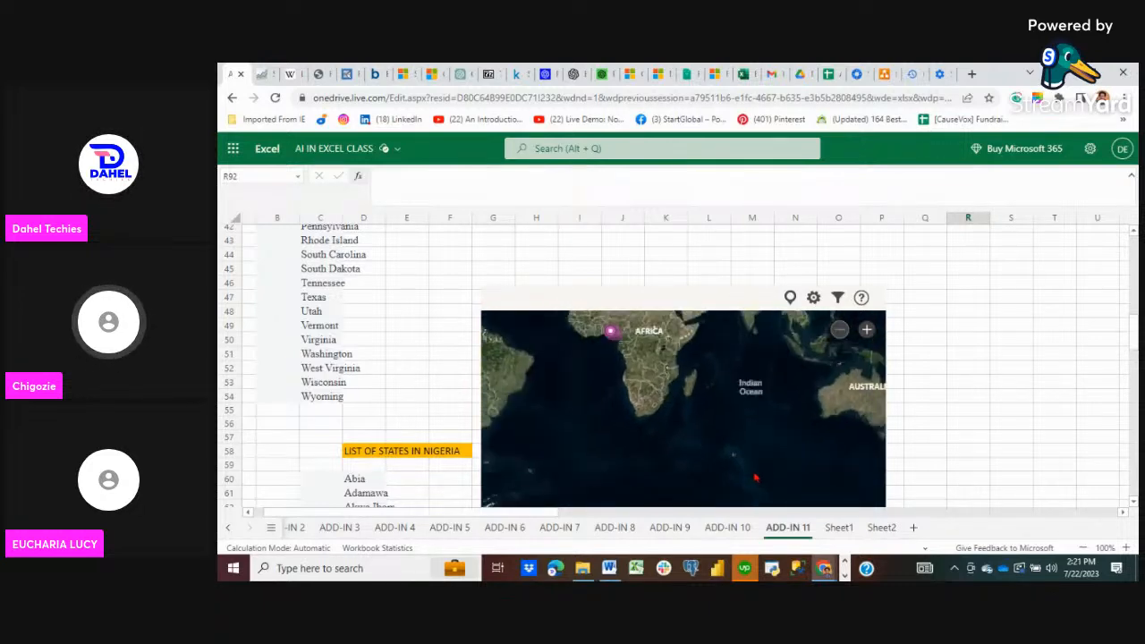
drag(738, 466, 576, 365)
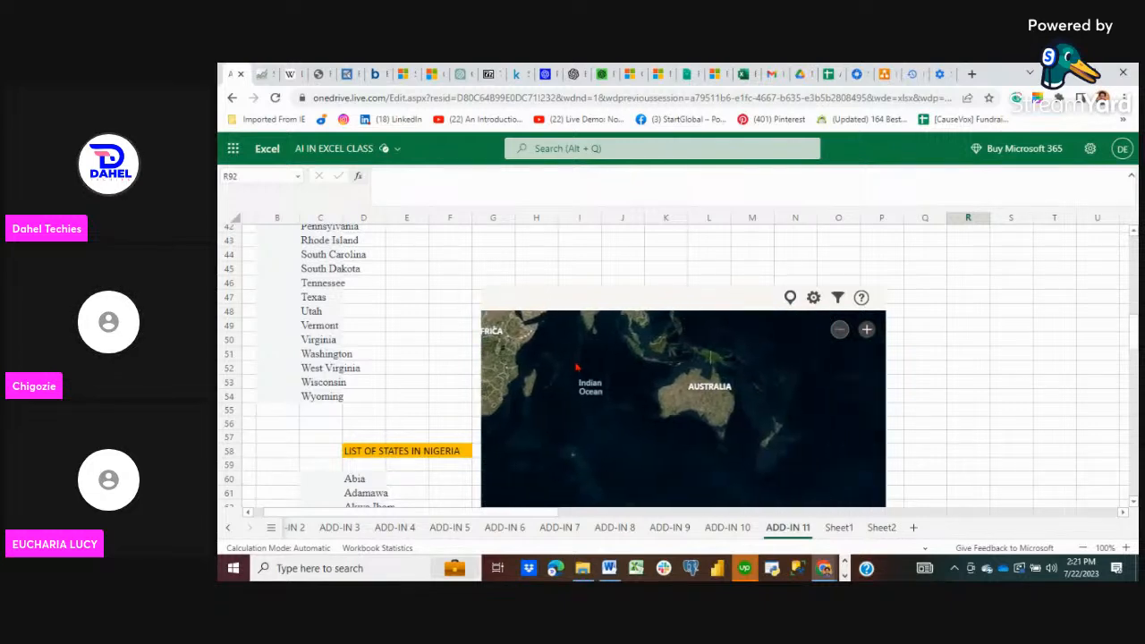
scroll(600, 480, up, 2)
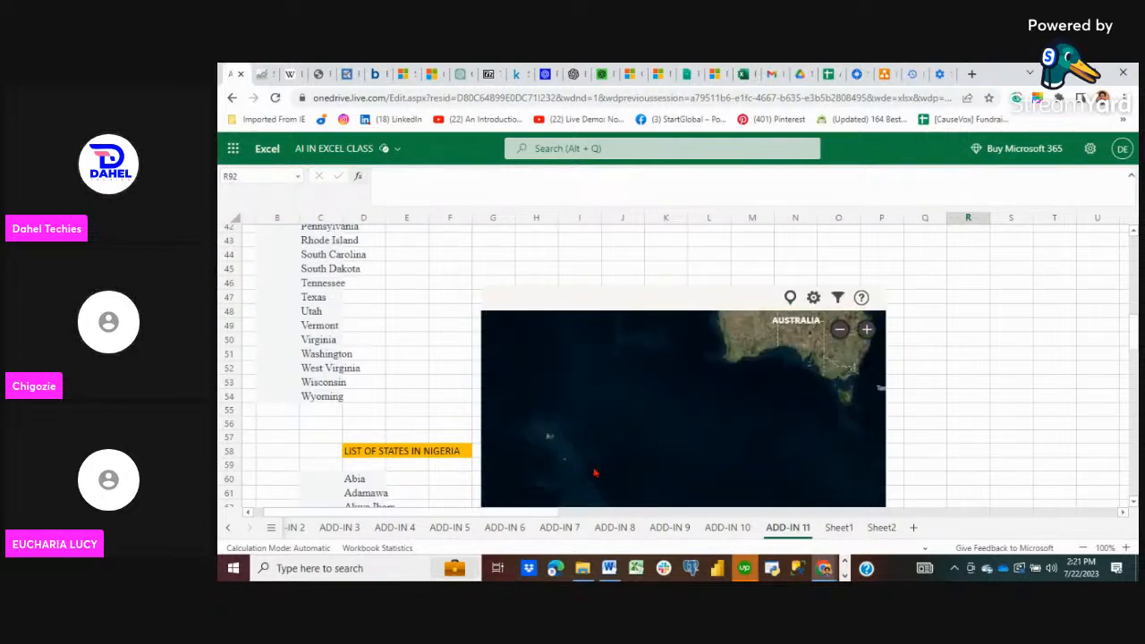
drag(577, 464, 595, 379)
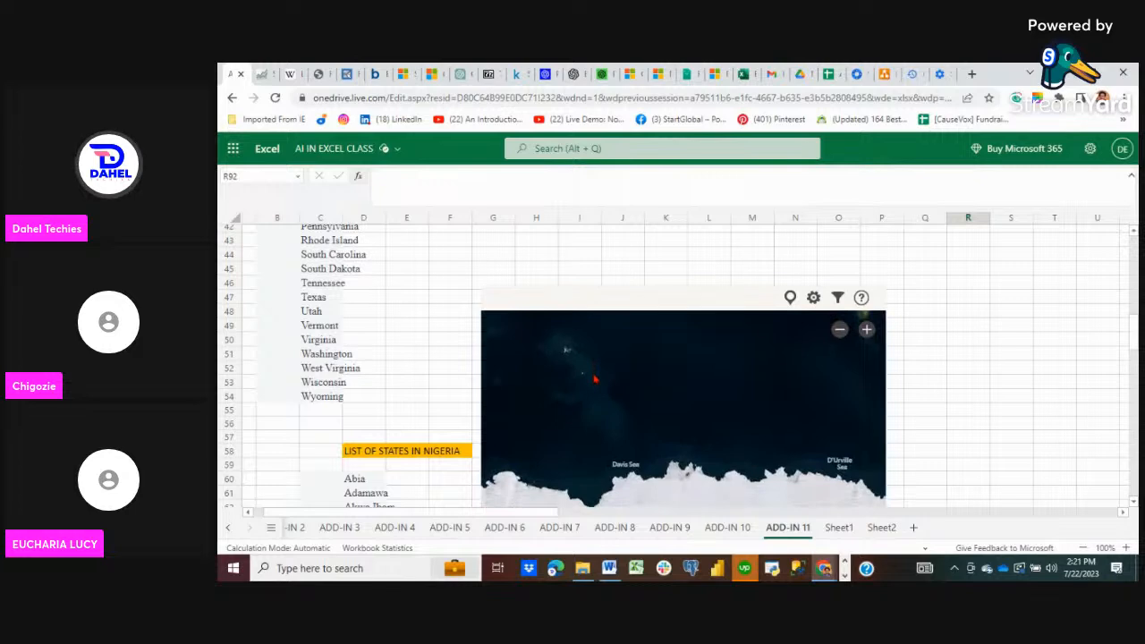
- Zoom into Heard Island's snowy coastline and Mount Drygalski, then pull back out
scroll(579, 379, up, 2)
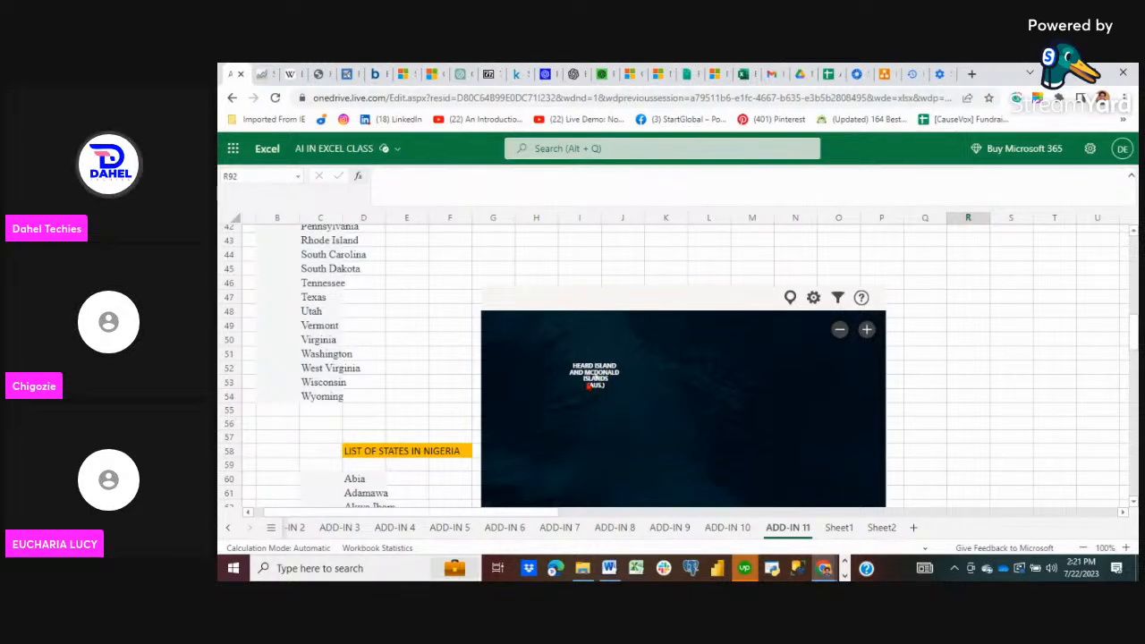
scroll(638, 402, up, 1)
drag(638, 401, 718, 481)
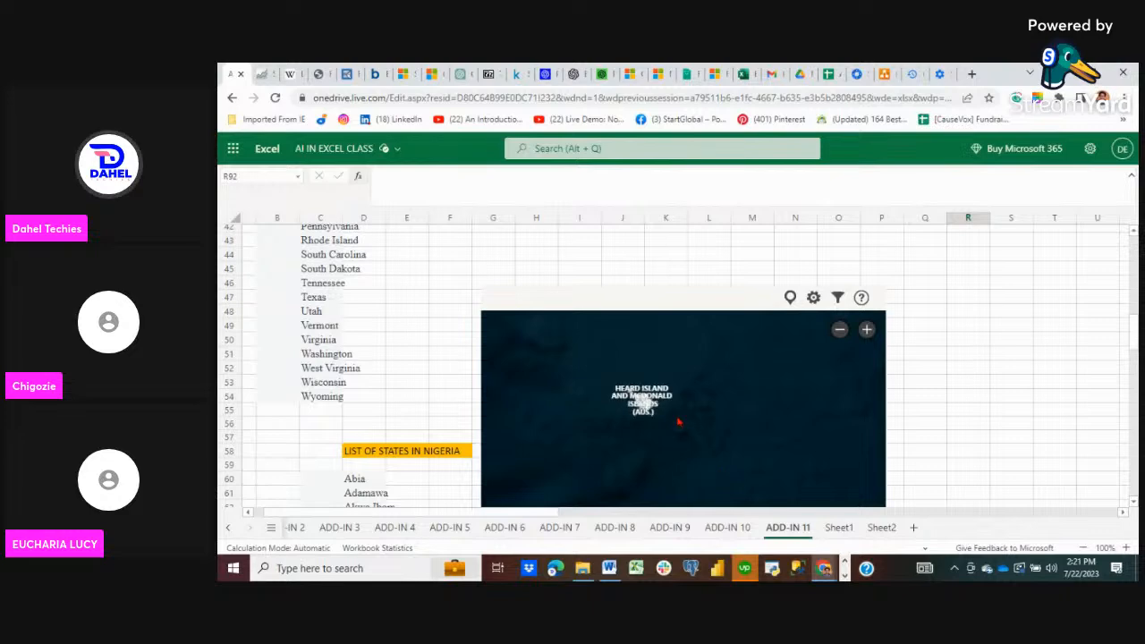
scroll(657, 417, up, 2)
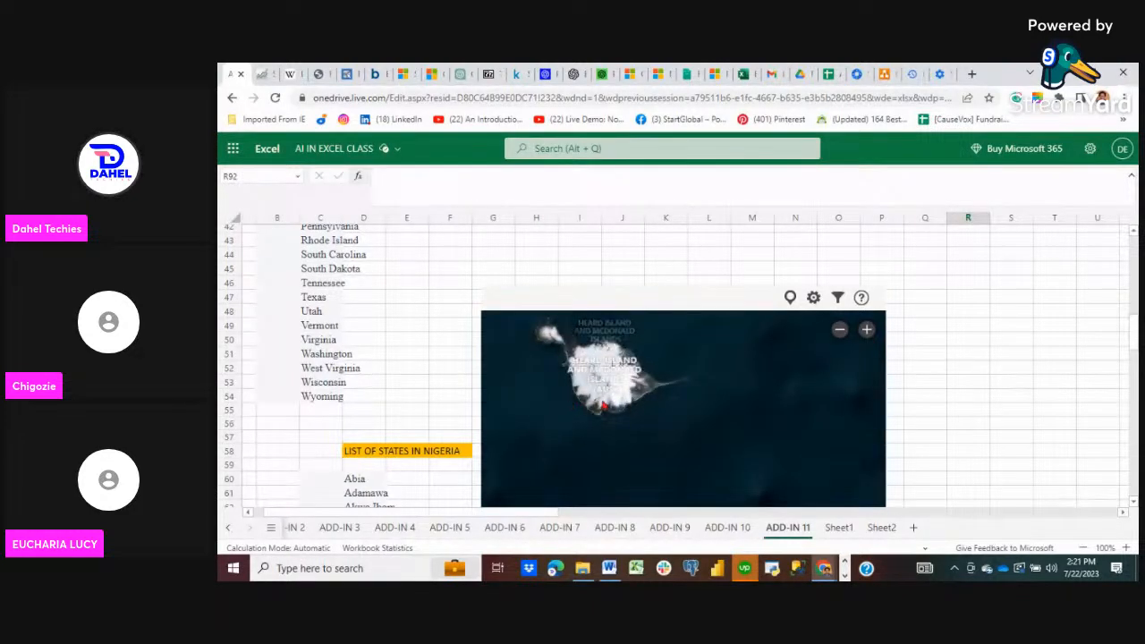
scroll(618, 420, up, 3)
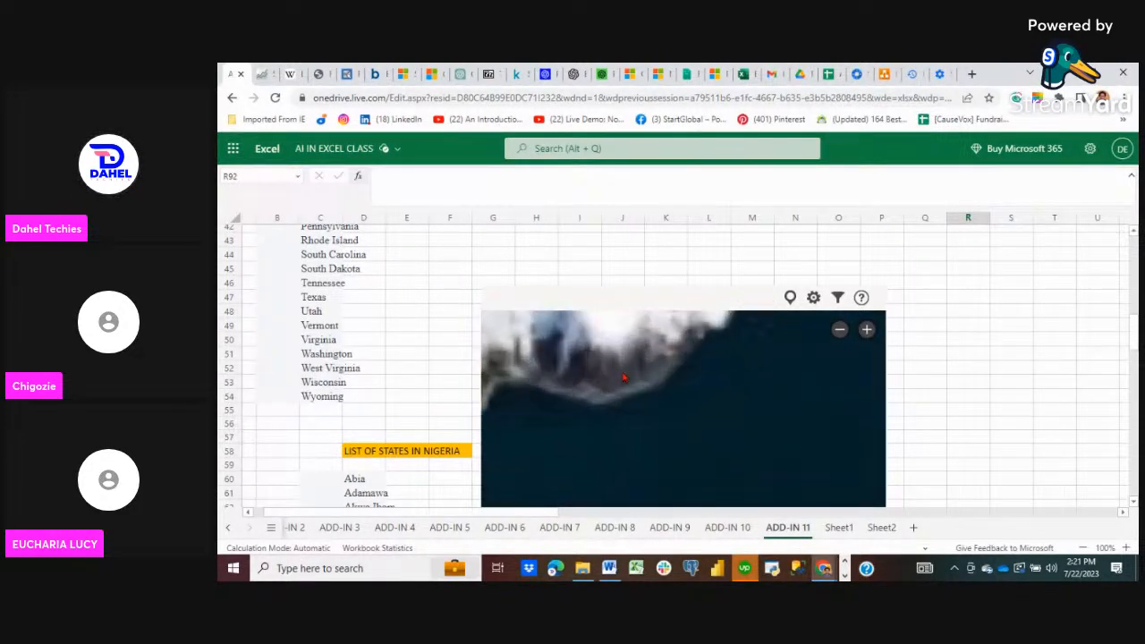
scroll(619, 381, up, 2)
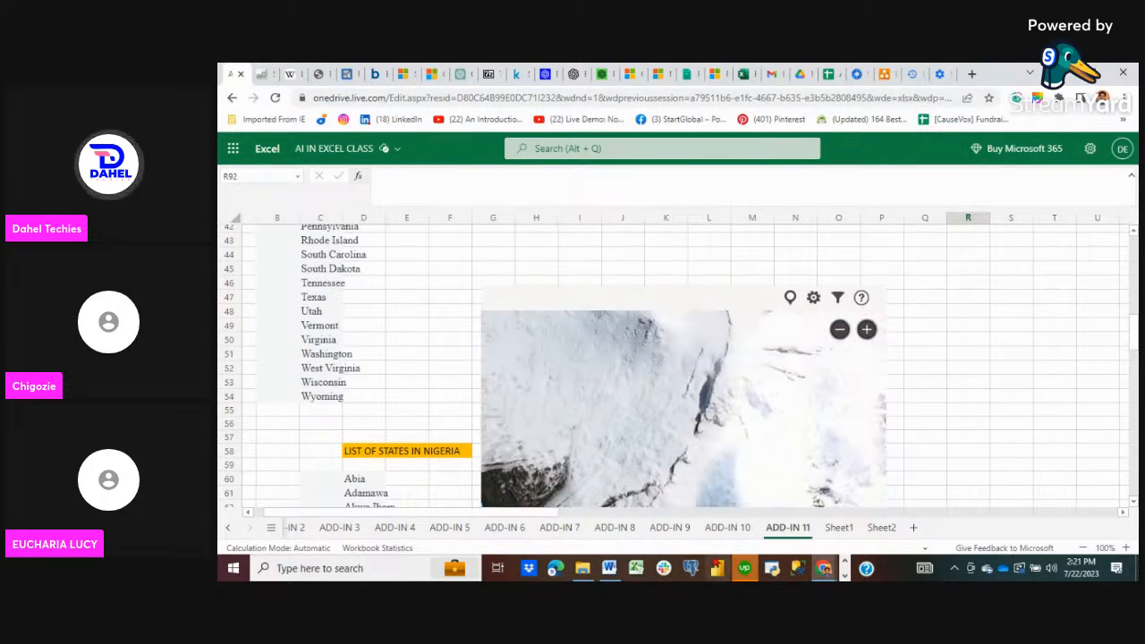
drag(613, 409, 652, 504)
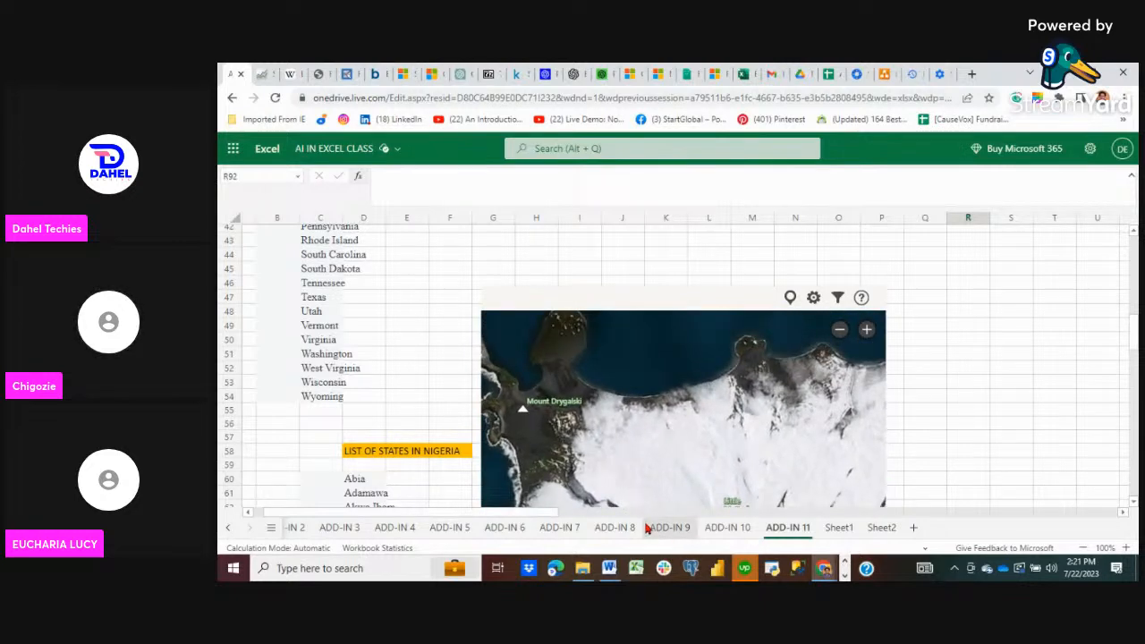
scroll(669, 462, down, 5)
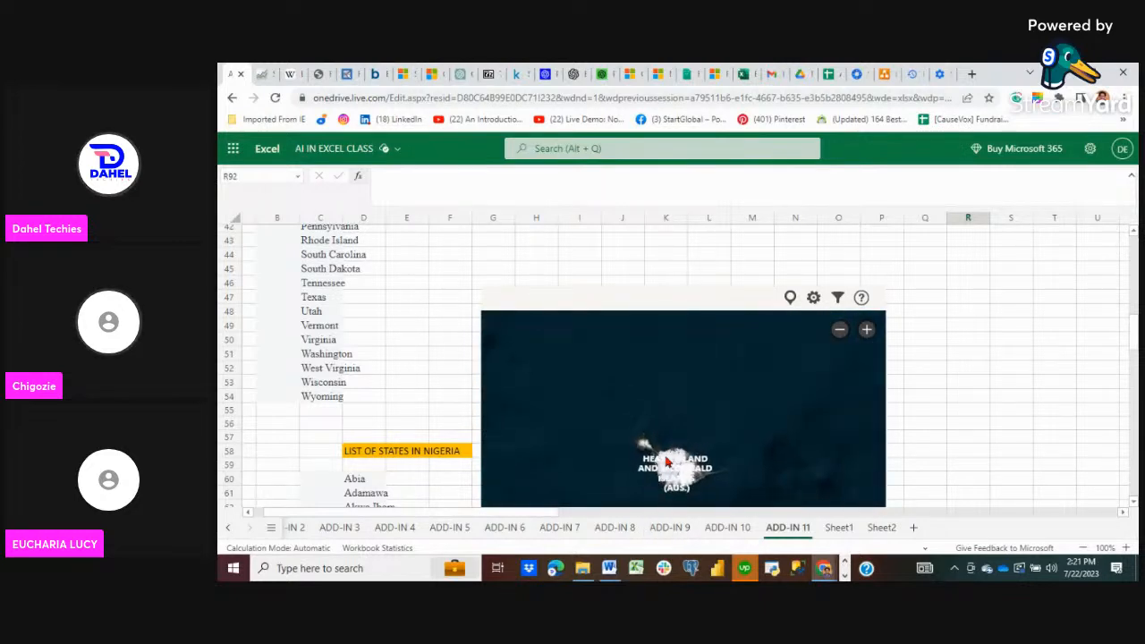
scroll(669, 458, down, 5)
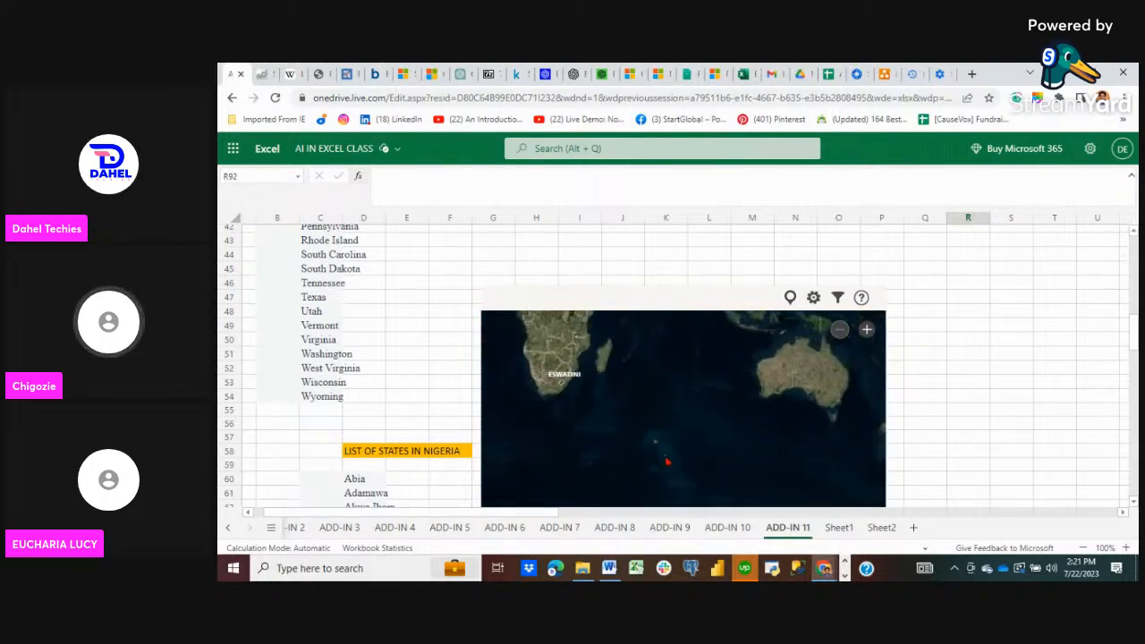
- Pan and zoom the map onto Mauritius, framing Port Louis, Beau Bassin and Mahébourg
drag(749, 455, 687, 392)
scroll(615, 394, up, 5)
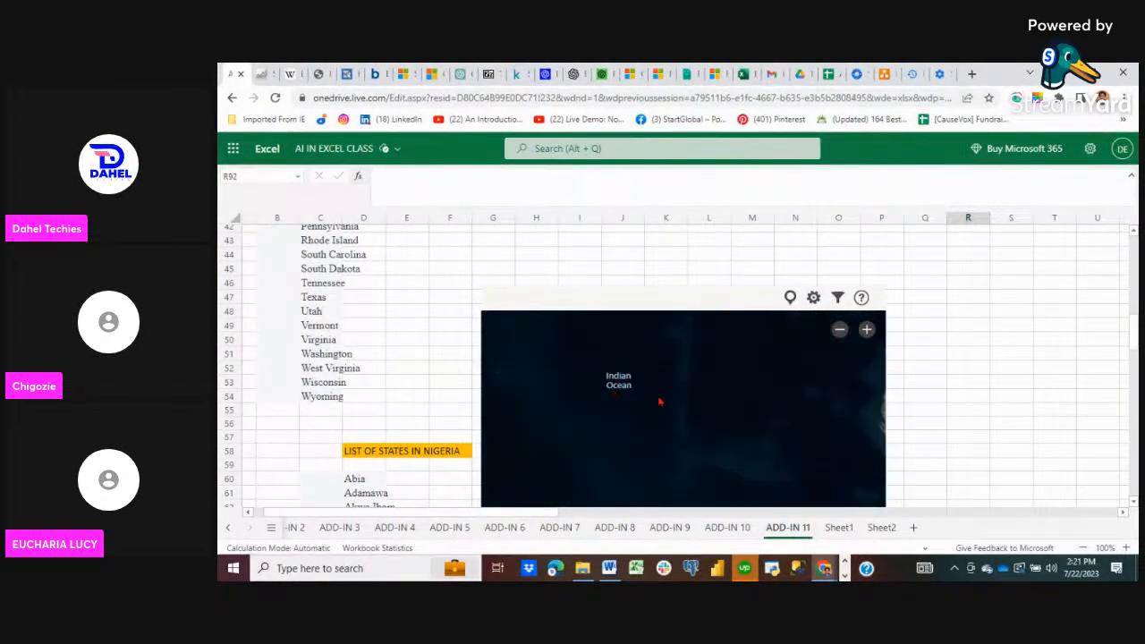
scroll(611, 399, down, 5)
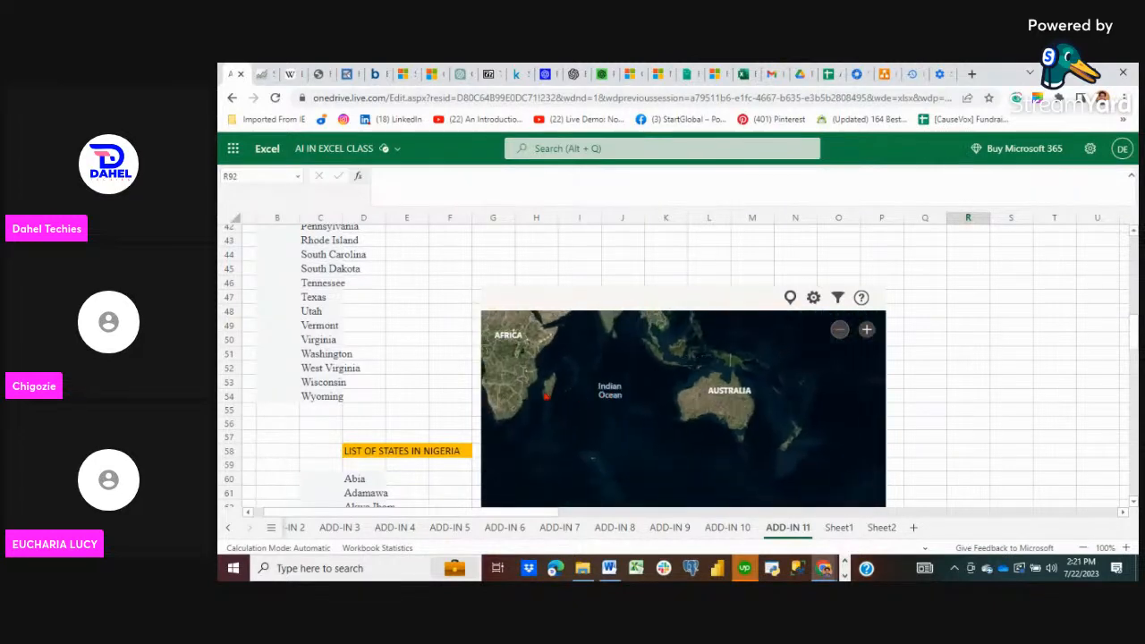
scroll(567, 399, up, 5)
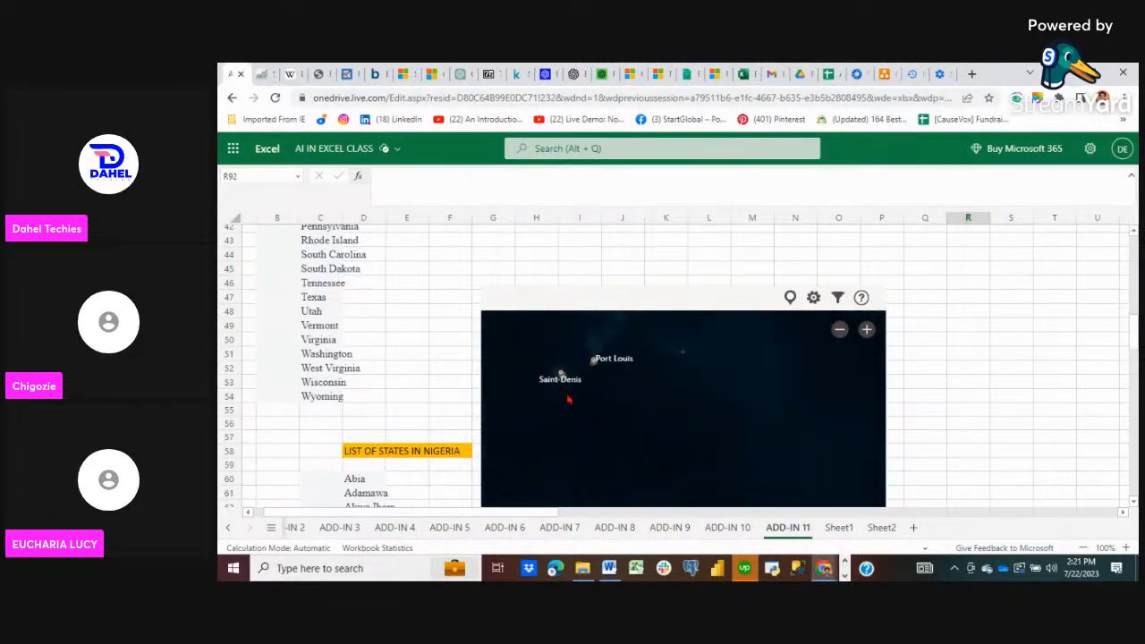
scroll(581, 392, down, 2)
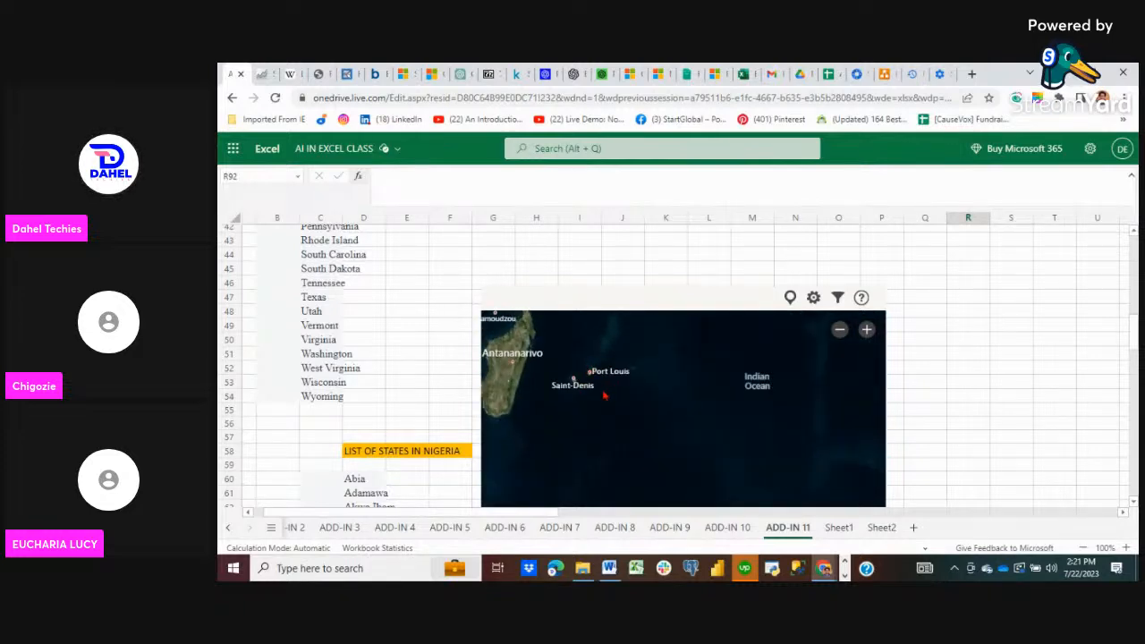
scroll(604, 395, up, 3)
drag(551, 363, 693, 472)
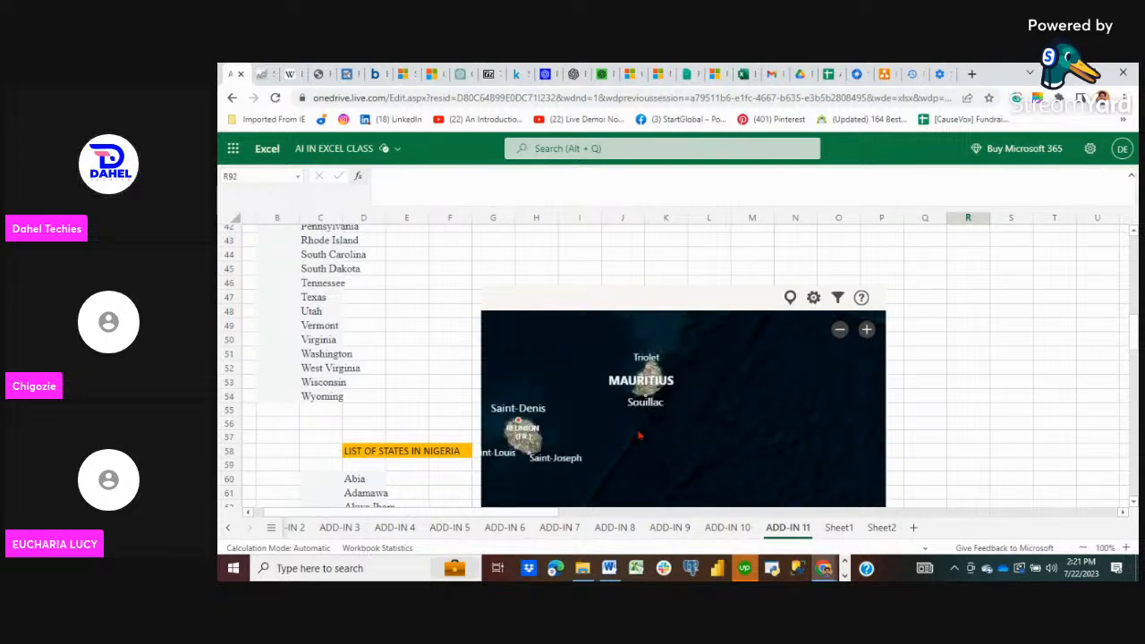
scroll(638, 436, up, 2)
drag(653, 344, 682, 471)
drag(678, 416, 626, 519)
scroll(663, 421, down, 3)
scroll(679, 420, up, 3)
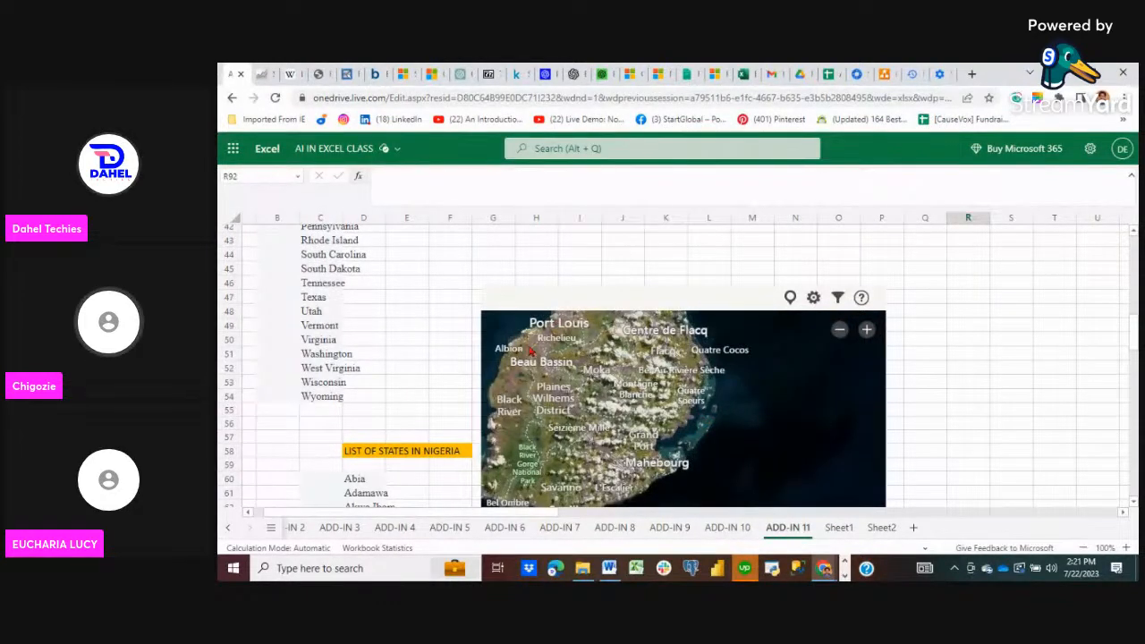
- Zoom the Mauritius map in to maximum, showing individual houses
scroll(559, 360, up, 5)
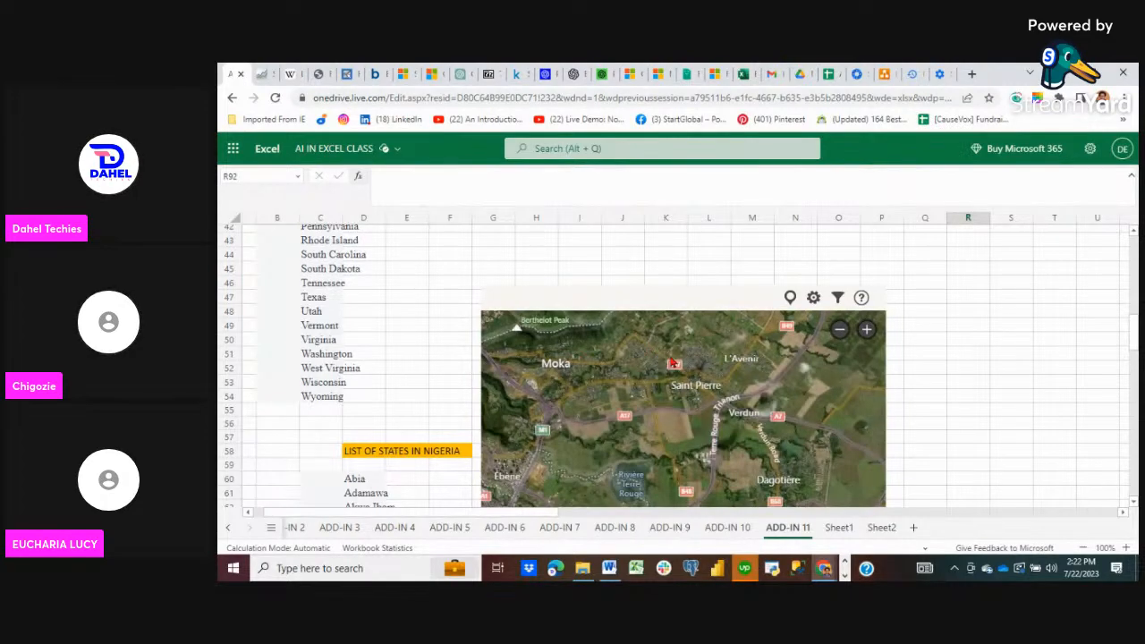
scroll(673, 362, up, 3)
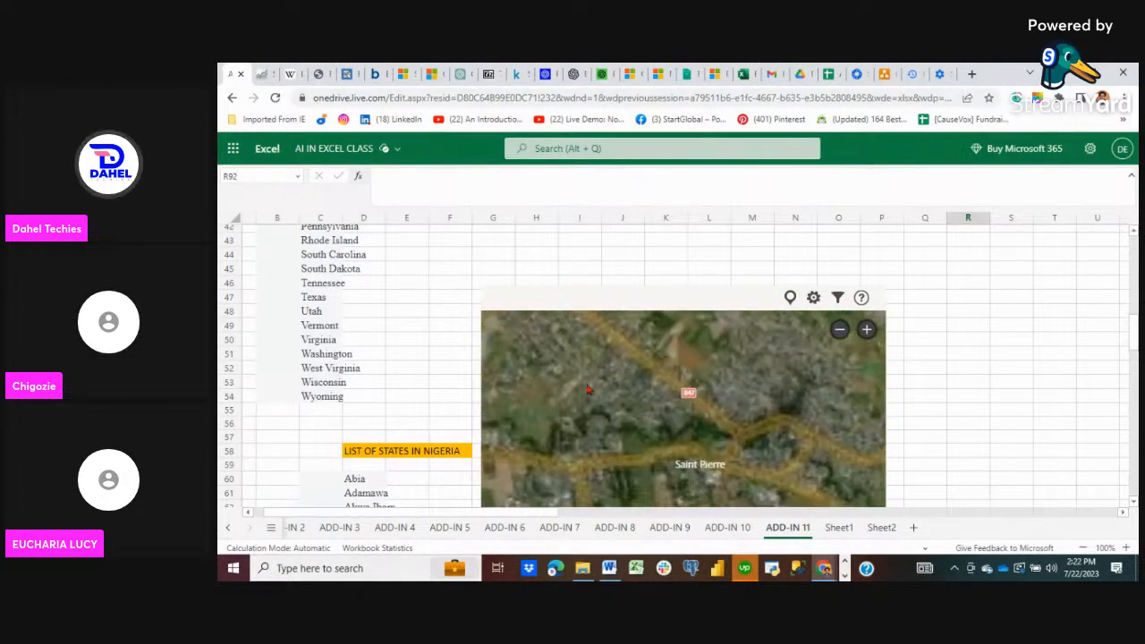
scroll(583, 400, up, 3)
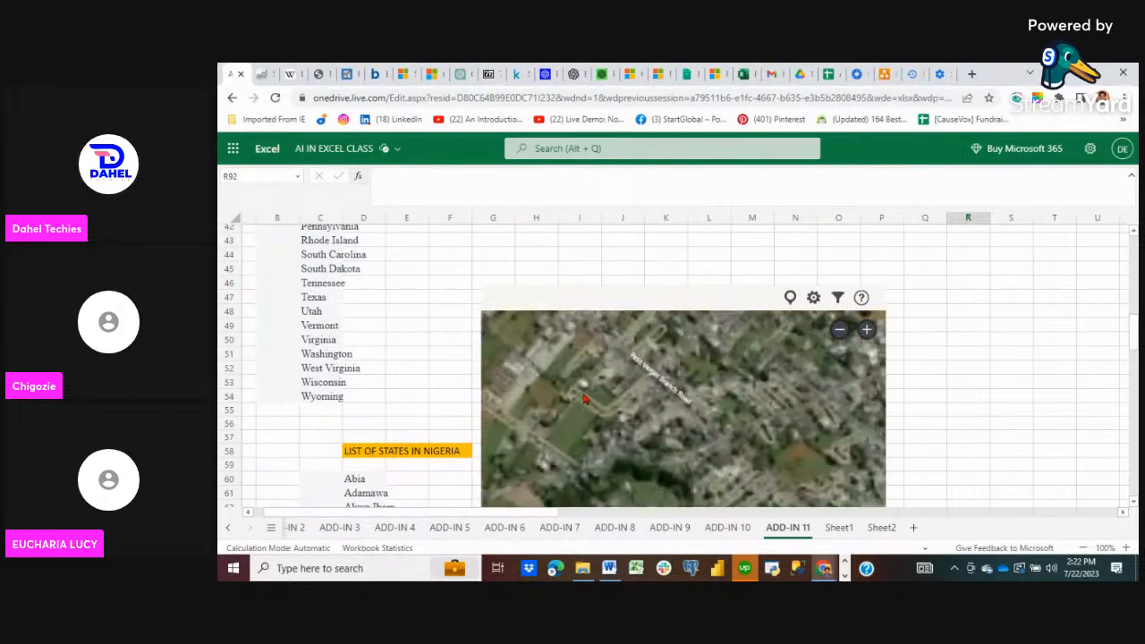
scroll(583, 399, up, 3)
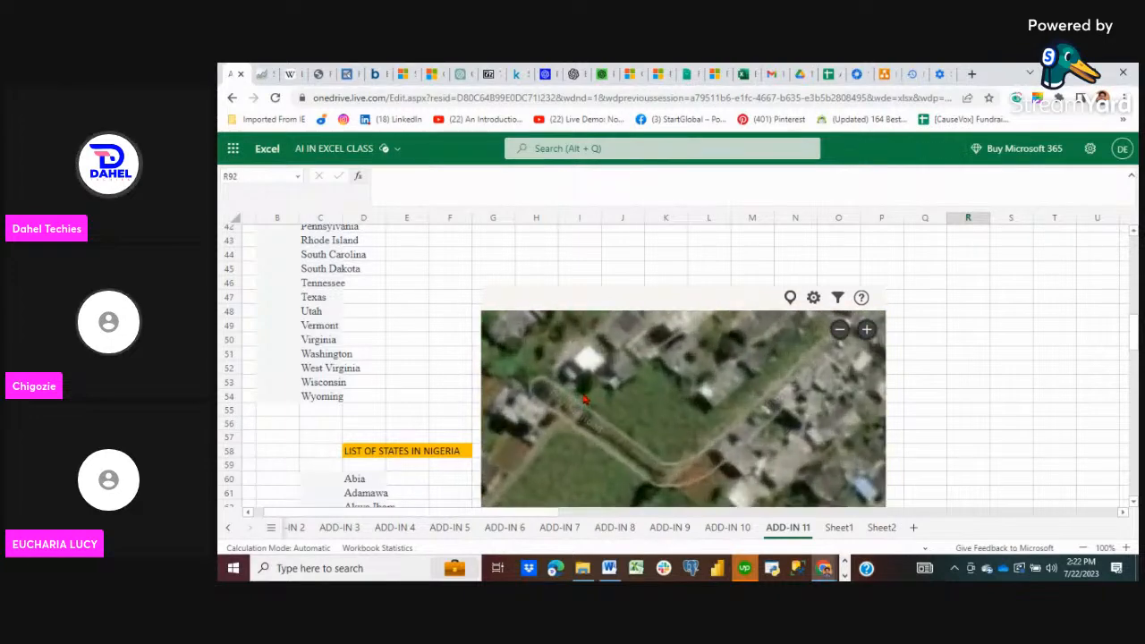
scroll(669, 412, up, 2)
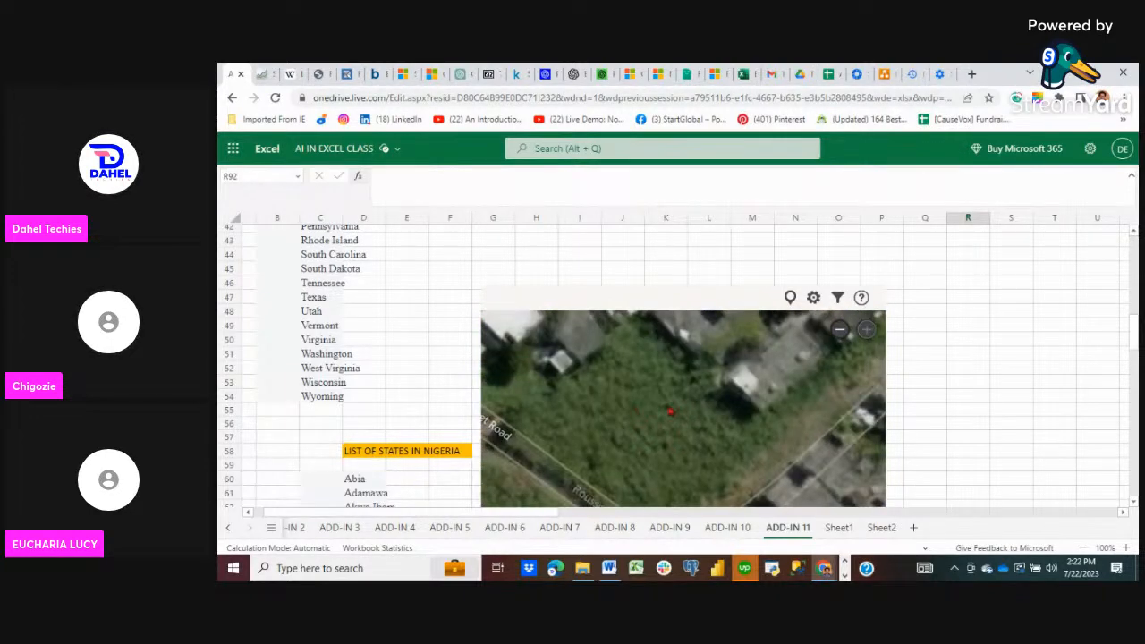
- Zoom back out to Madagascar, Réunion and the Indian Ocean
scroll(669, 411, down, 5)
scroll(669, 411, down, 3)
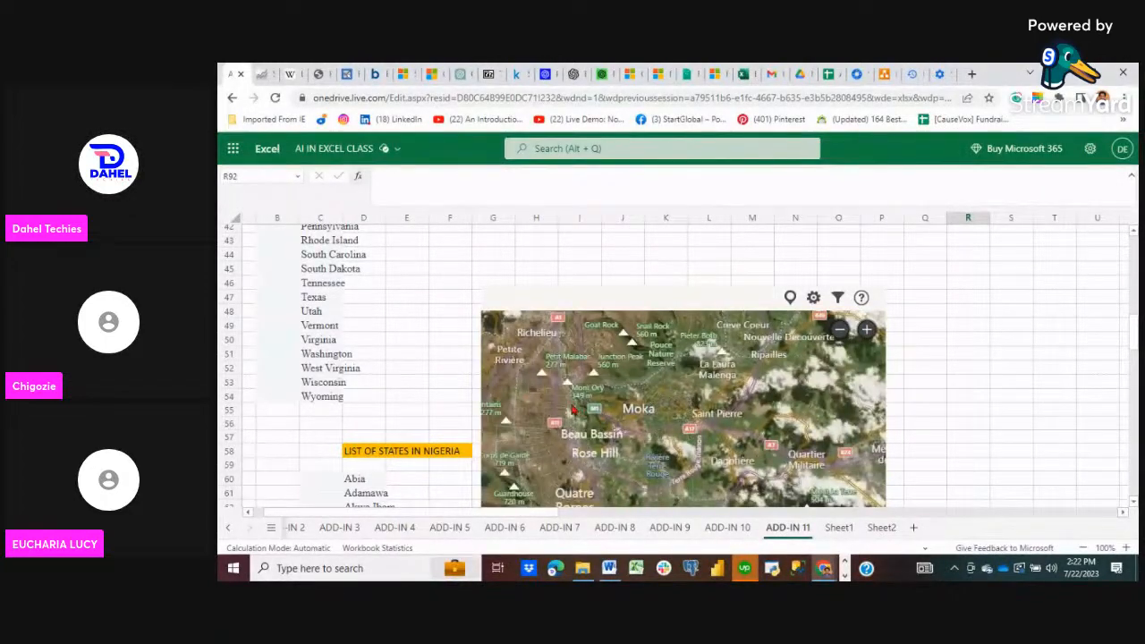
scroll(572, 410, down, 2)
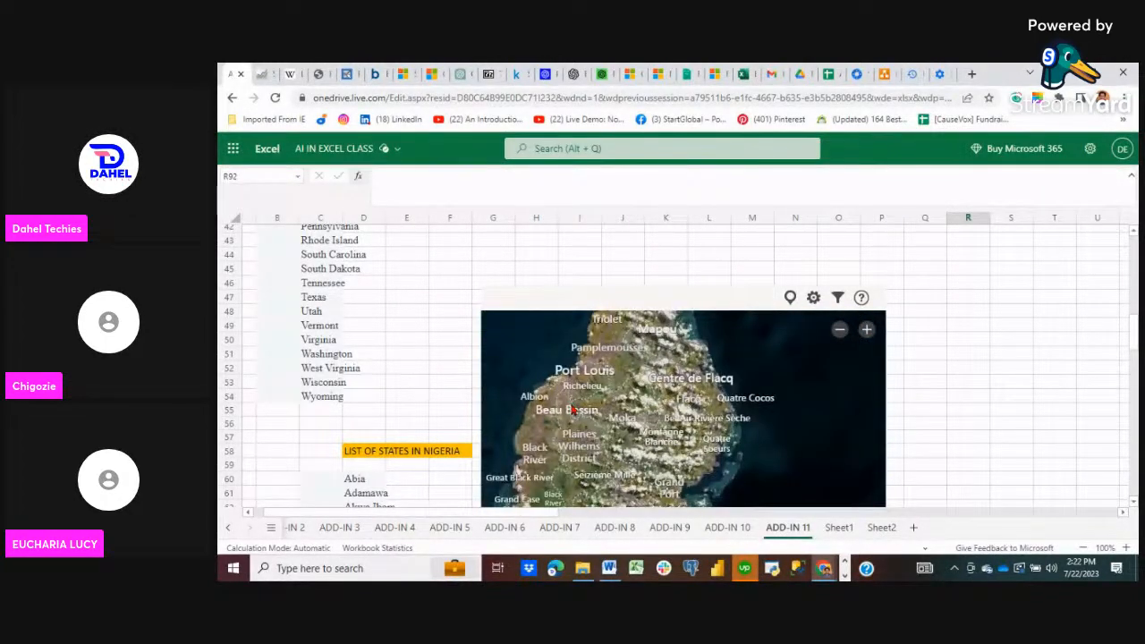
scroll(573, 410, down, 2)
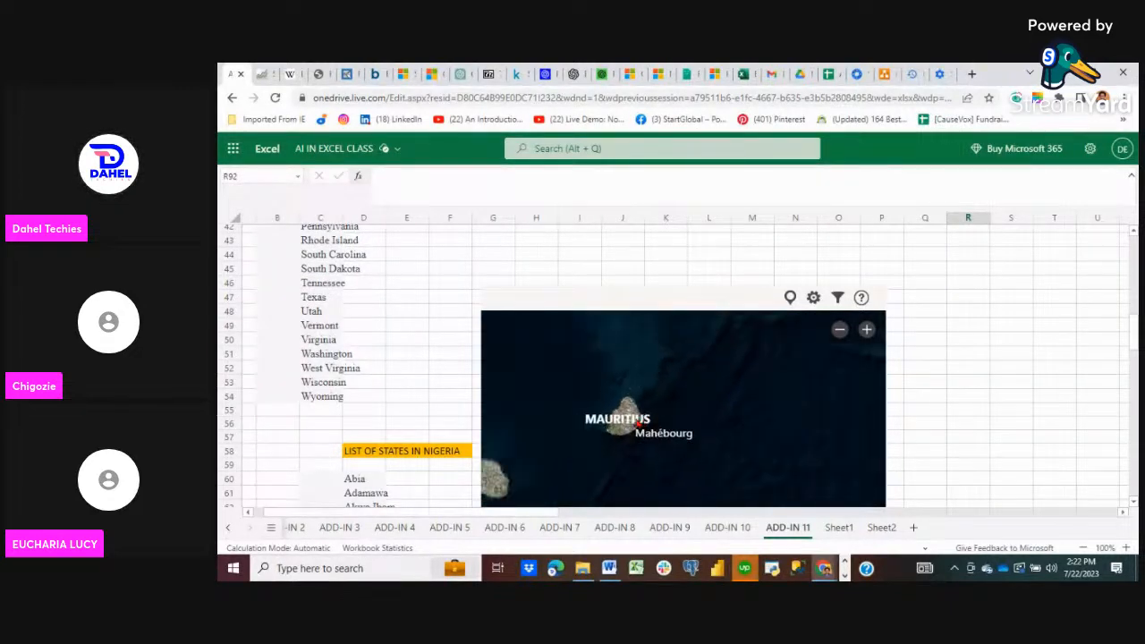
scroll(639, 425, down, 2)
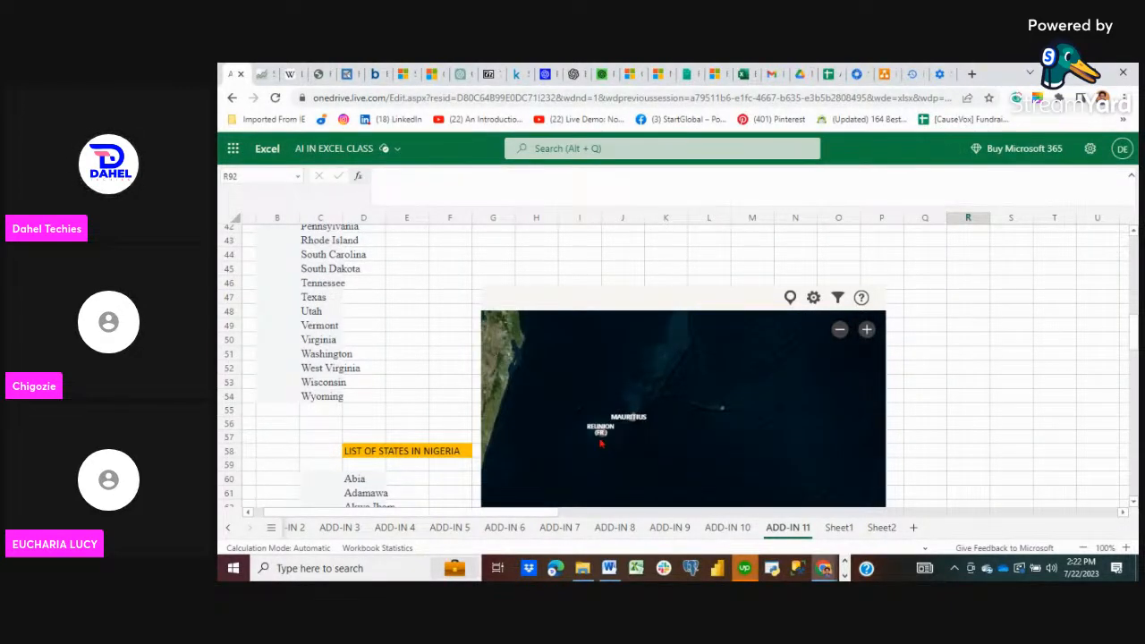
scroll(616, 430, down, 2)
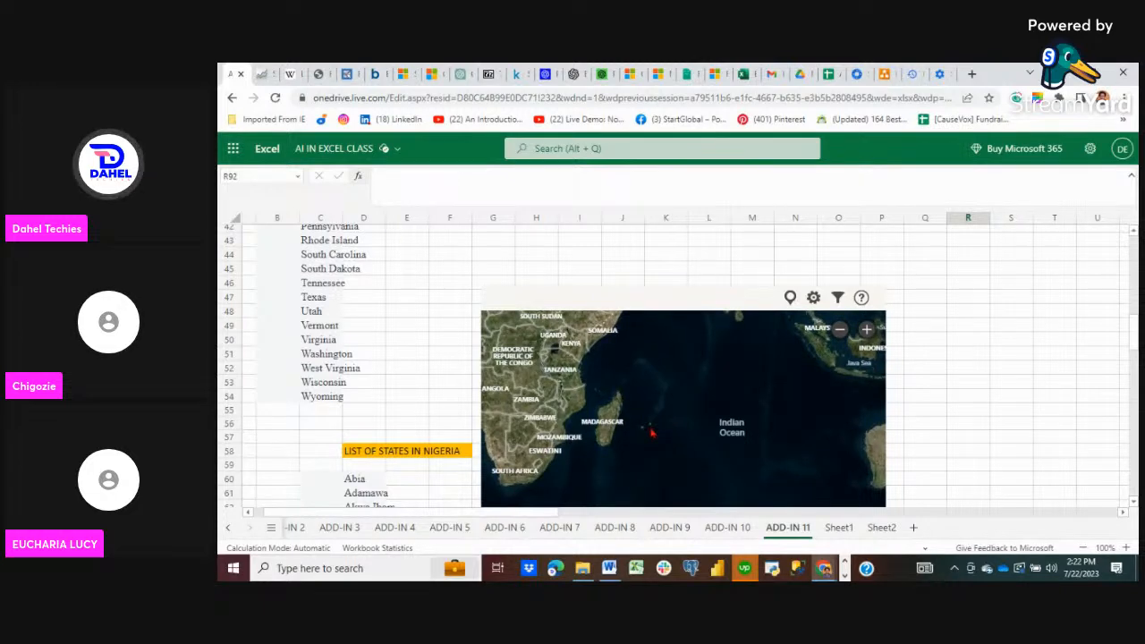
scroll(650, 427, up, 2)
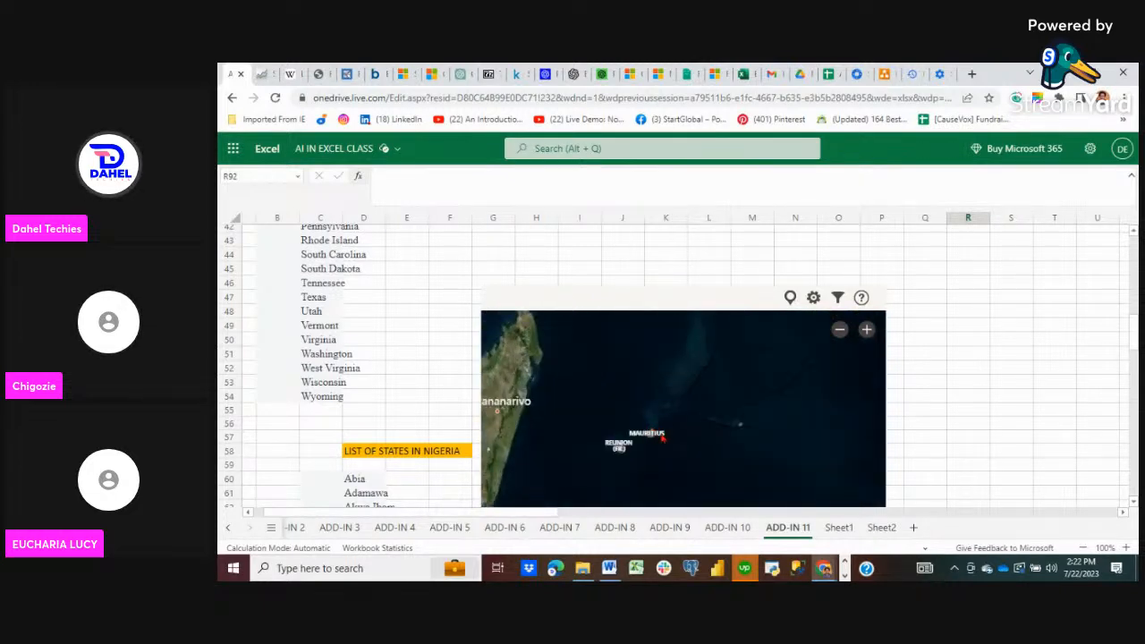
scroll(661, 437, down, 2)
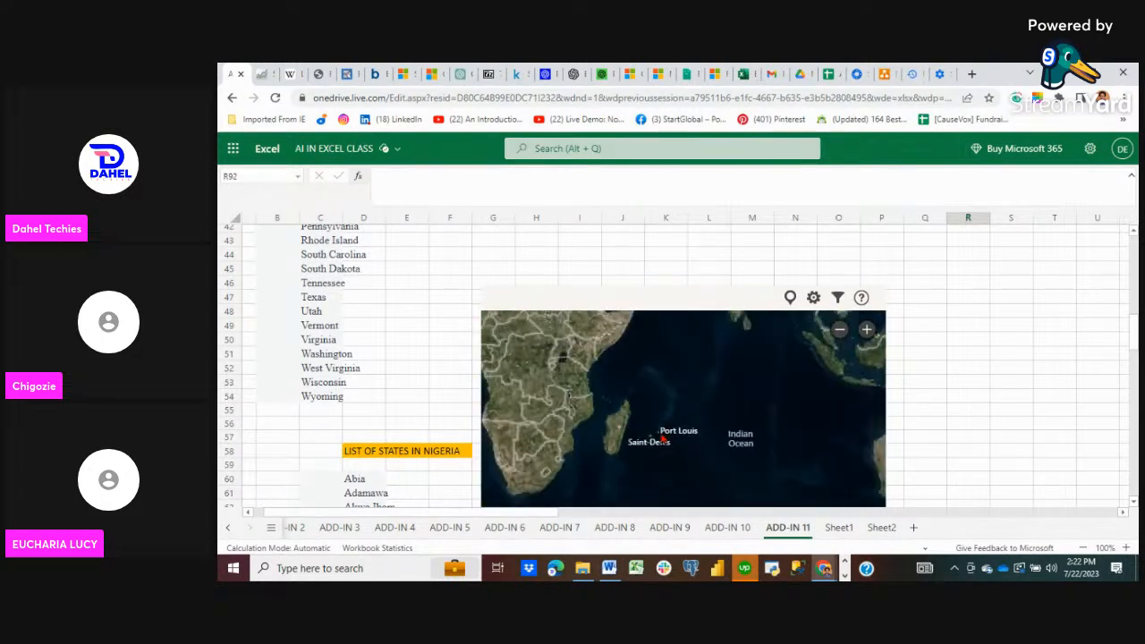
scroll(662, 437, down, 1)
- Pan the map to the Gulf of Guinea and zoom into Nigeria toward Plateau State and Makurdi
scroll(601, 417, up, 2)
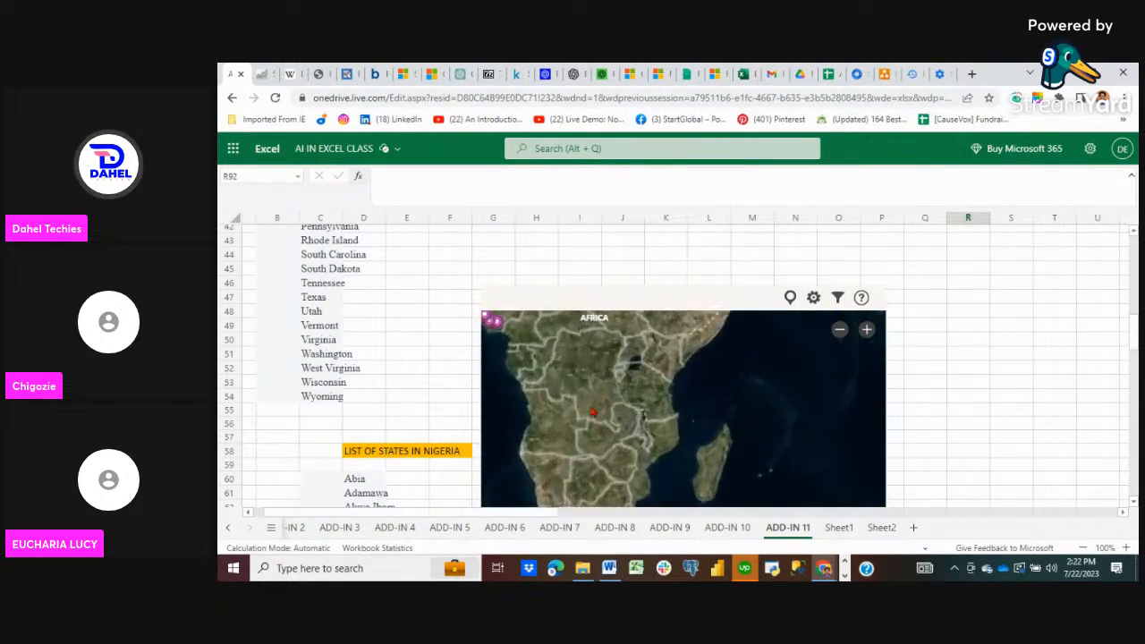
drag(500, 373, 787, 503)
scroll(767, 385, up, 1)
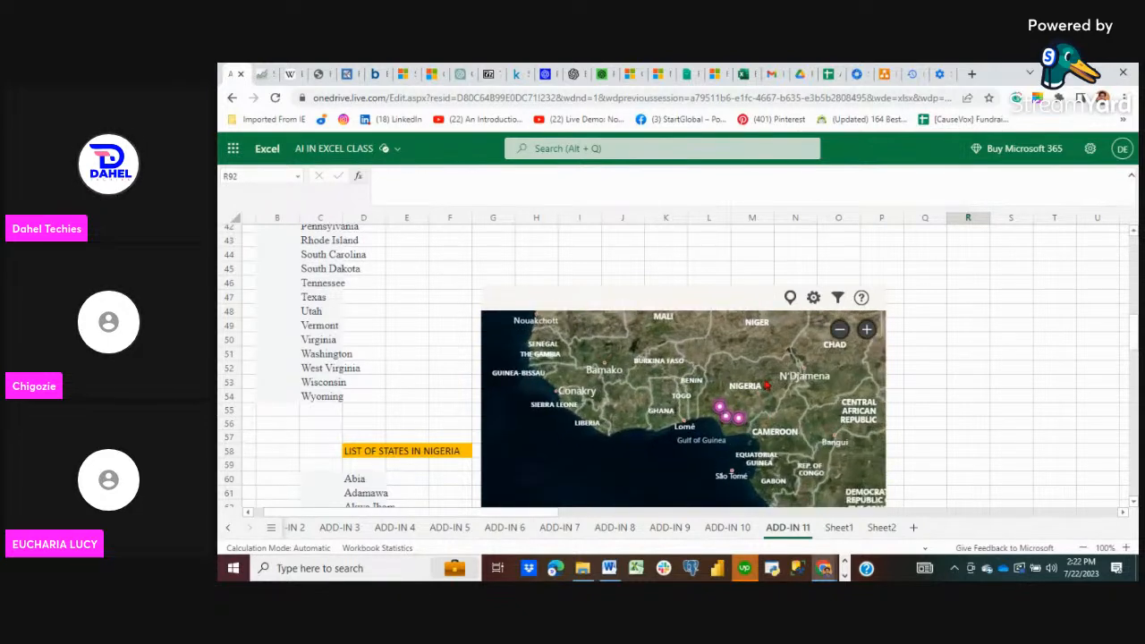
scroll(767, 385, up, 3)
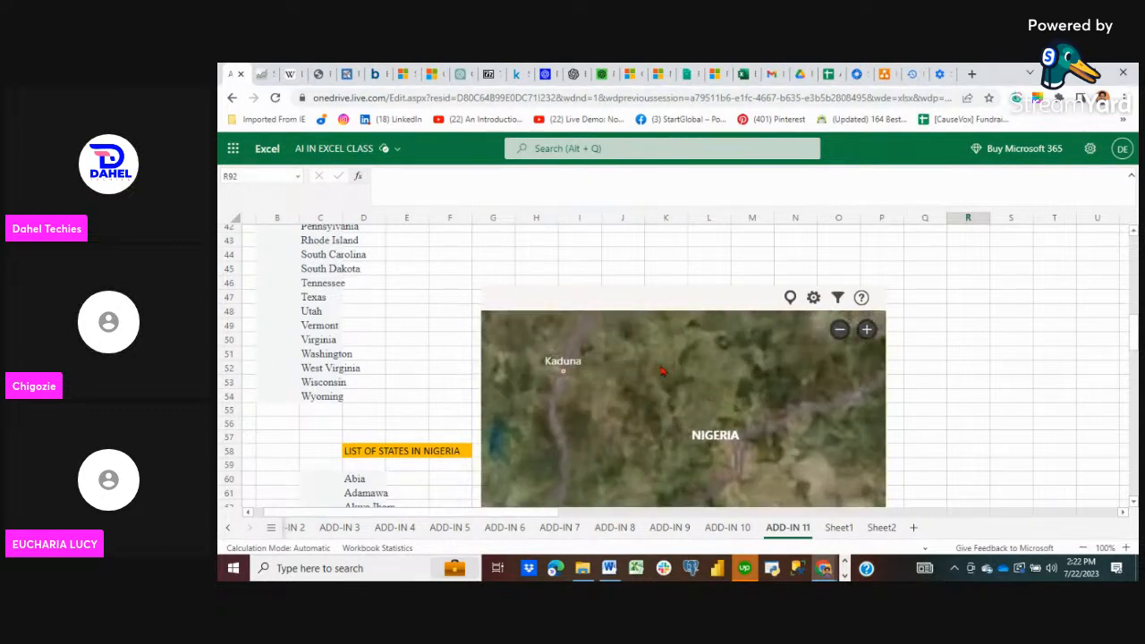
drag(766, 440, 657, 322)
drag(657, 394, 630, 306)
drag(647, 424, 652, 365)
- Scroll the sheet back up to the BING-MAPS ADD-IN title and the US states list
scroll(986, 371, up, 2)
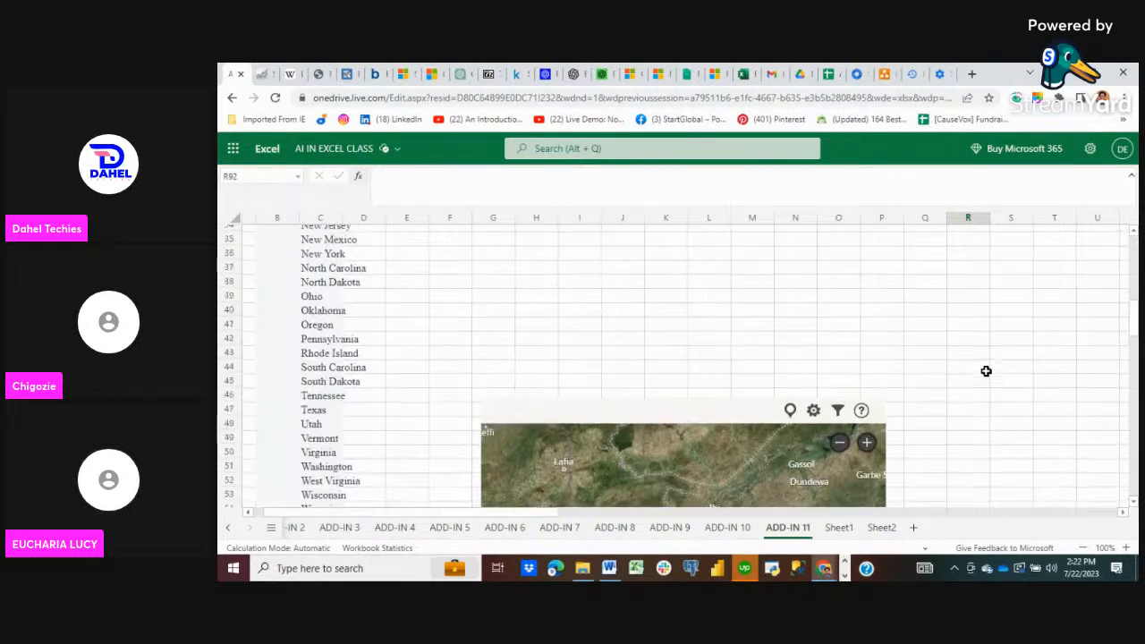
scroll(985, 371, up, 9)
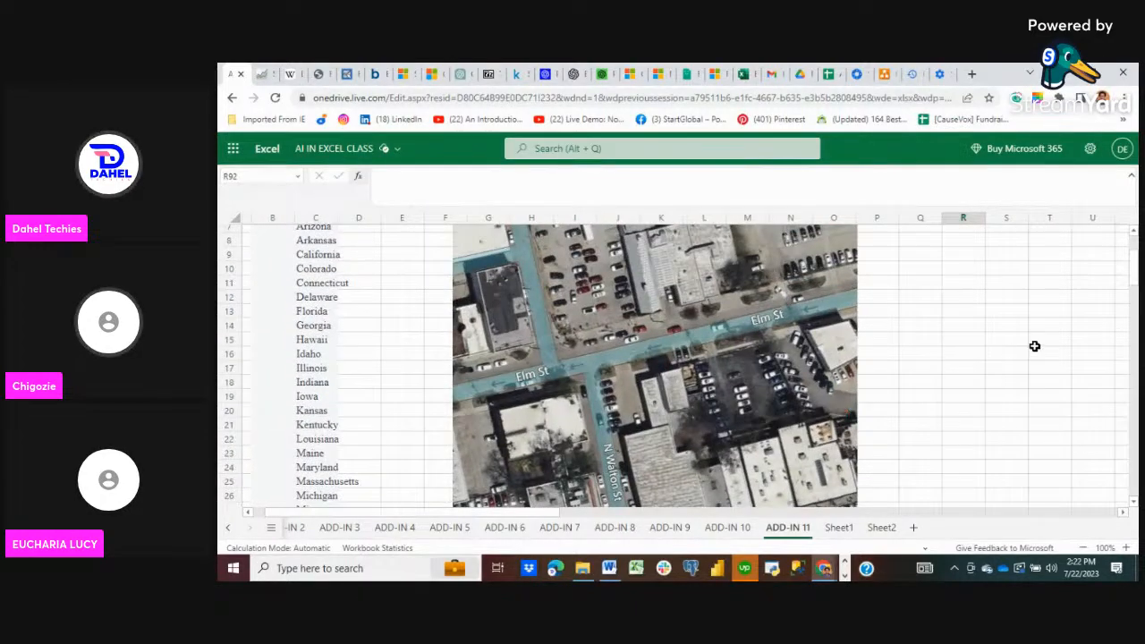
scroll(1034, 346, up, 2)
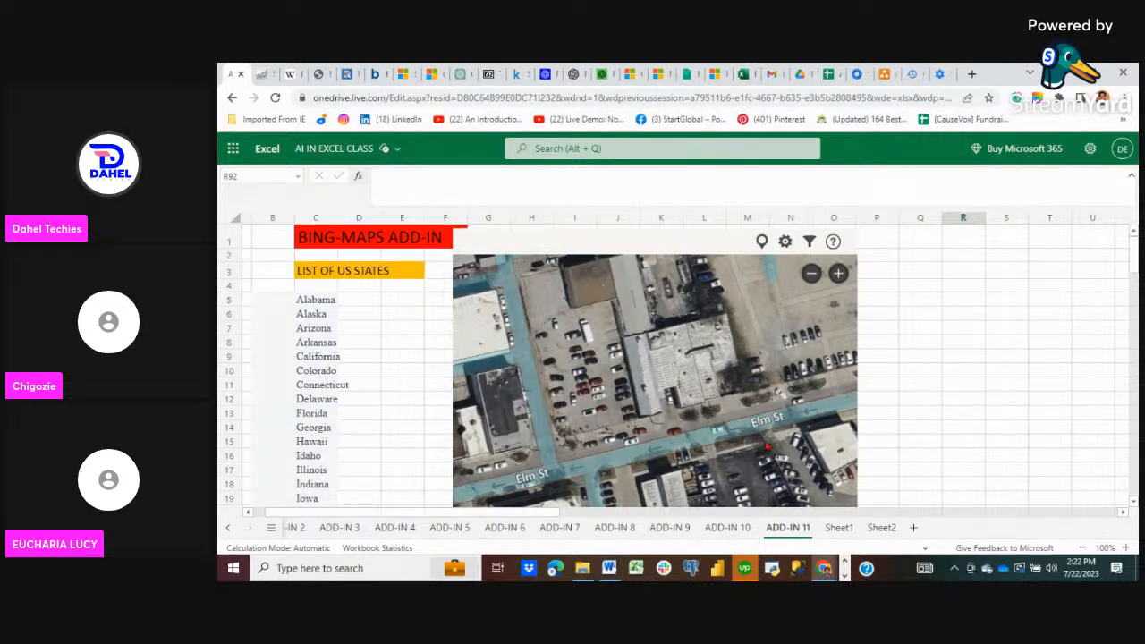
- Switch the Bing map to a Streetside view of Elm St in Dallas
click(731, 447)
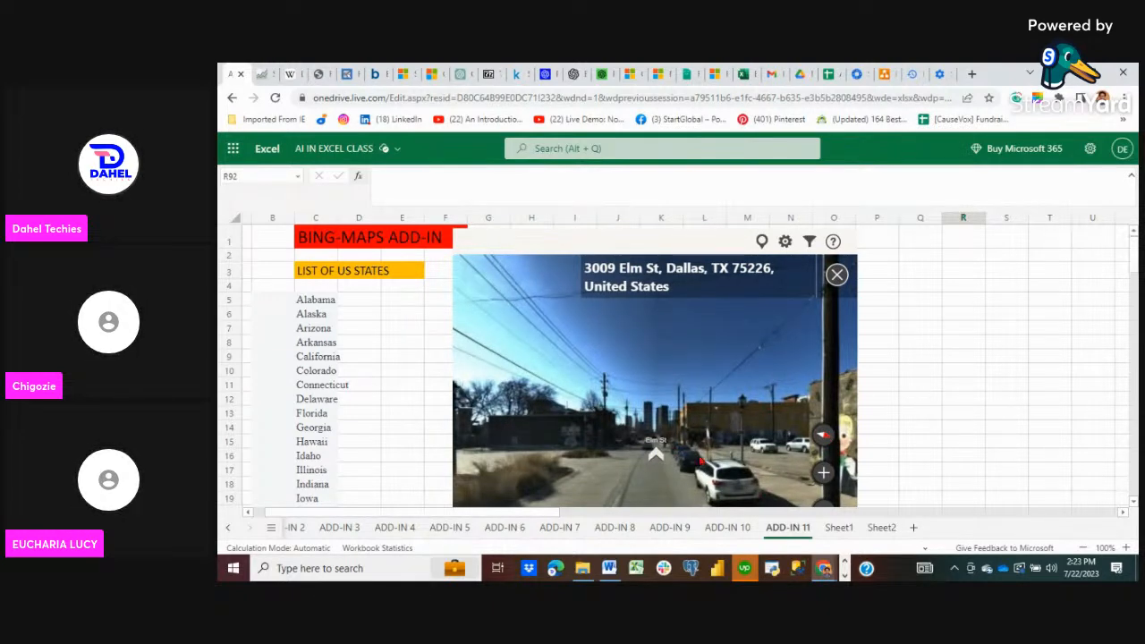
scroll(701, 462, up, 3)
scroll(701, 462, down, 3)
- Advance four times along Elm St in the street-level view
click(630, 455)
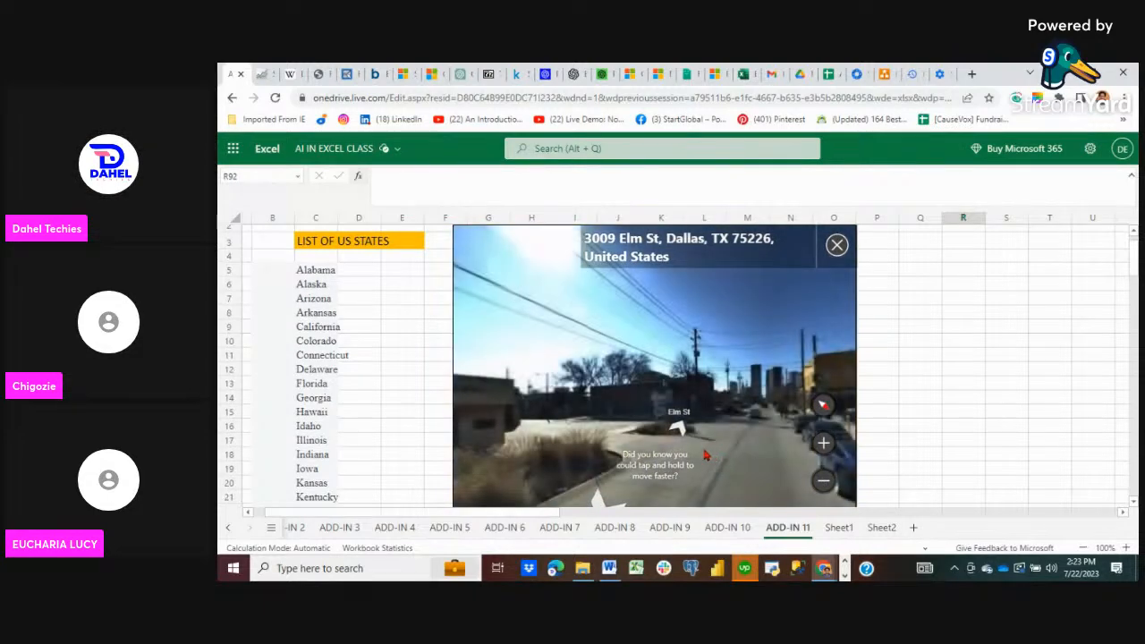
click(701, 455)
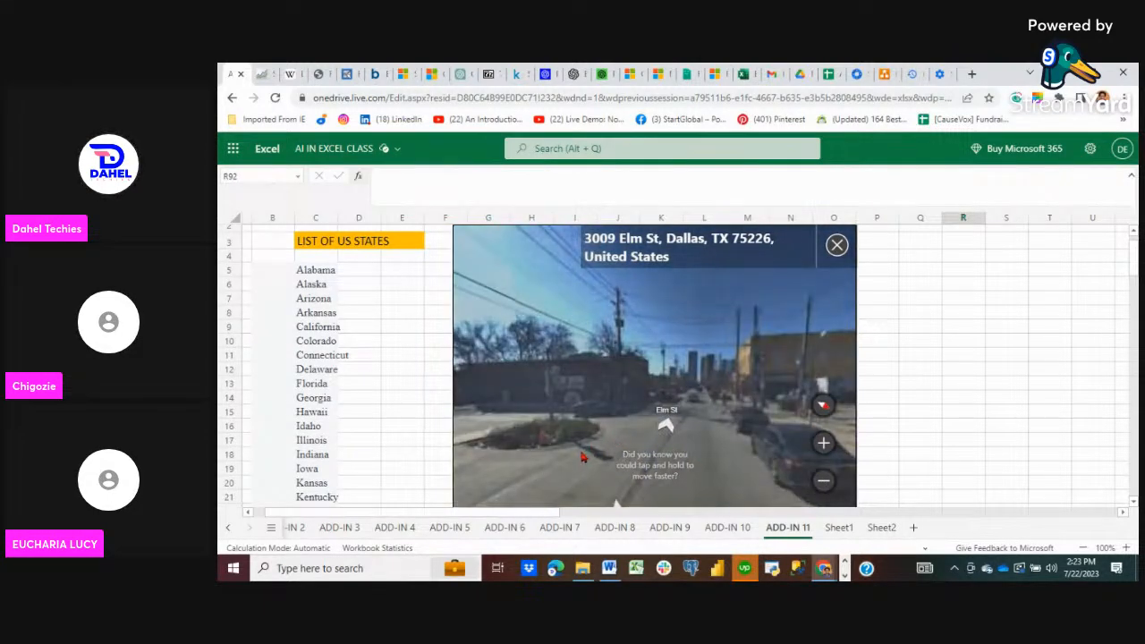
click(695, 440)
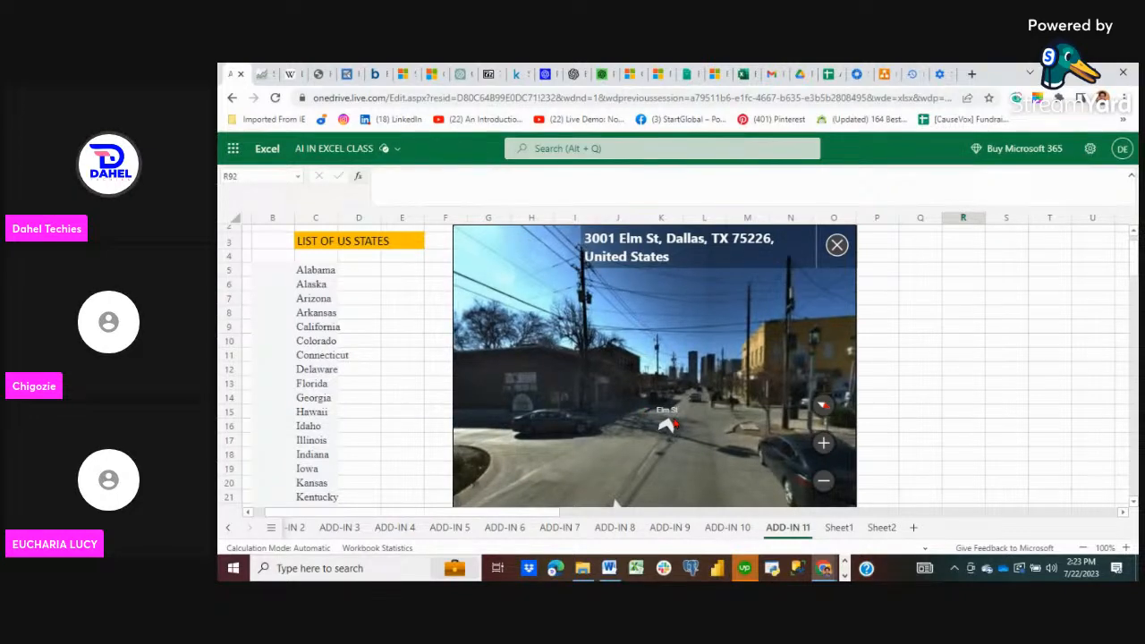
click(663, 452)
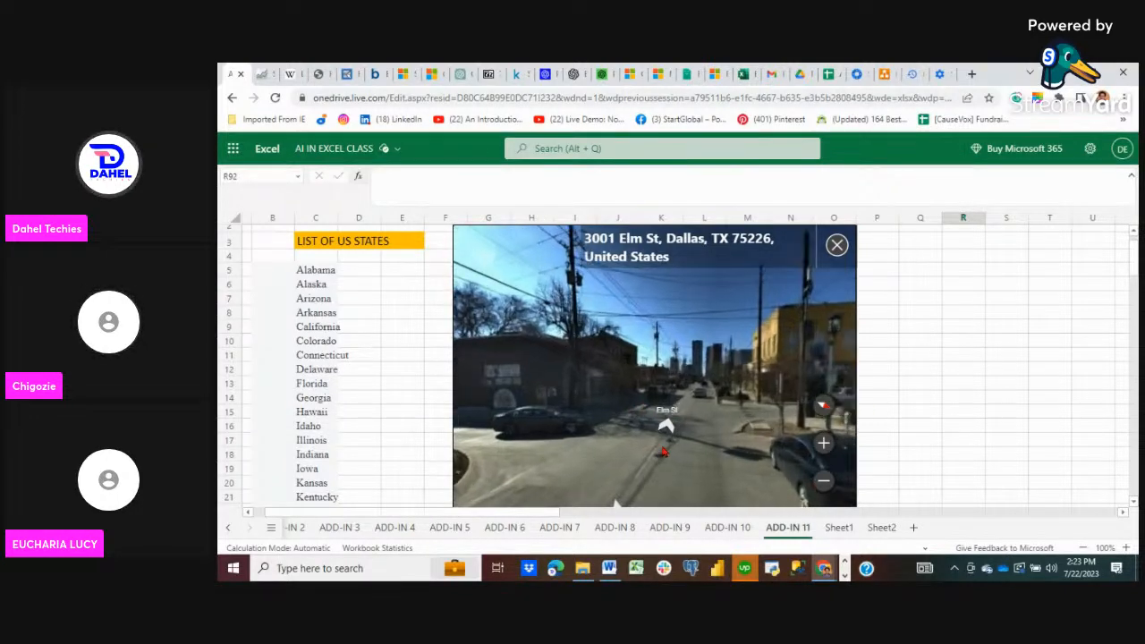
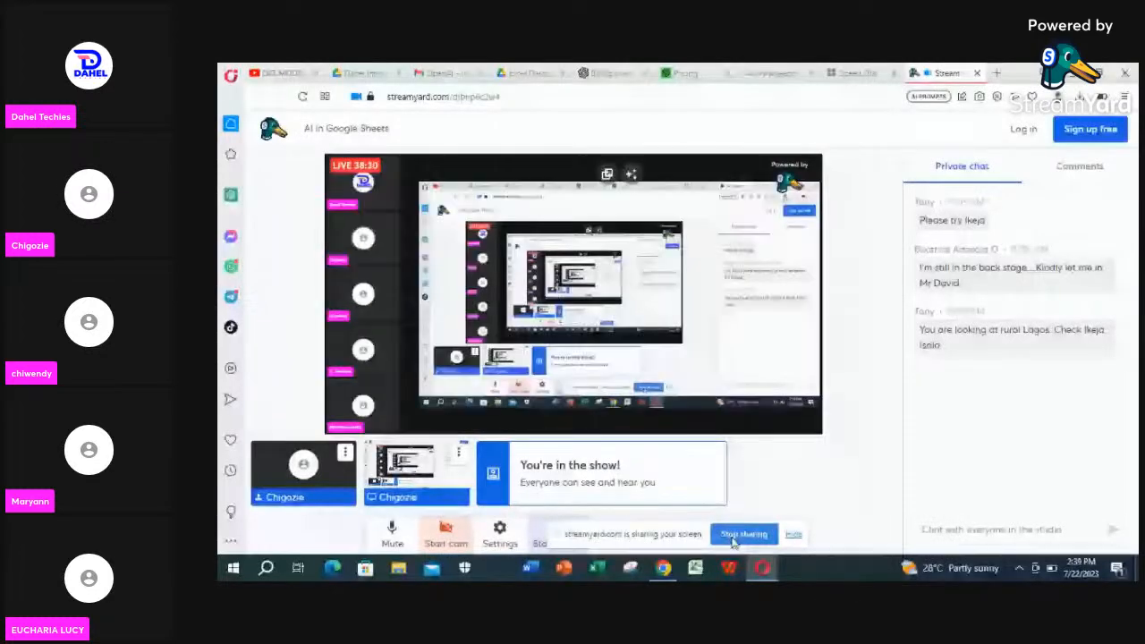
- Open a new Chrome window, try Gmail from the Google apps list, then open Google Drive
click(665, 570)
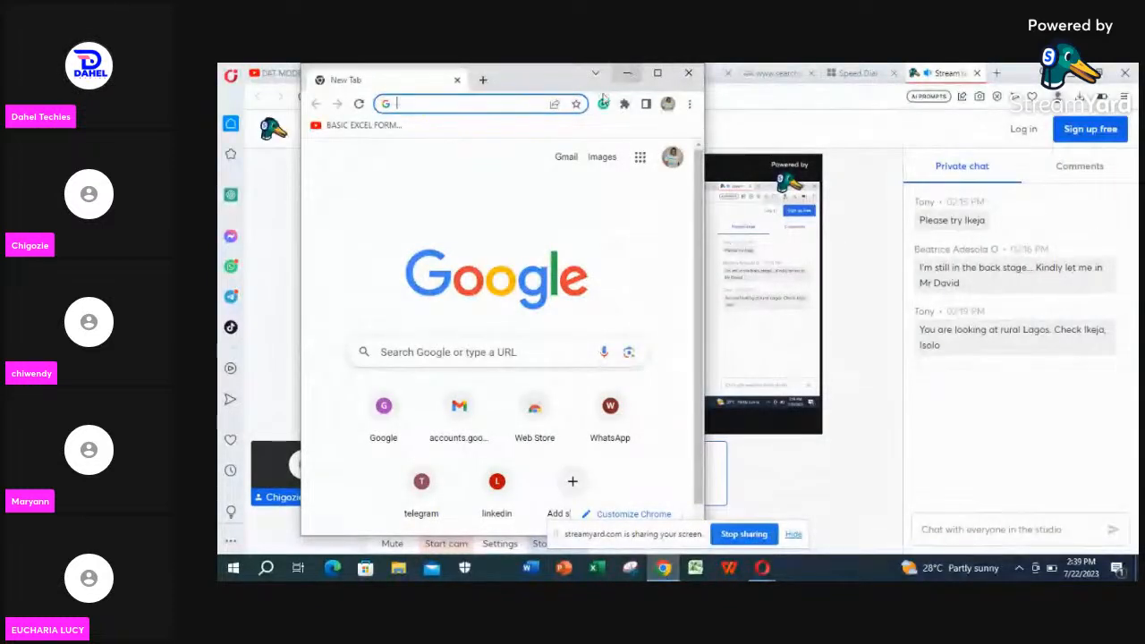
click(640, 158)
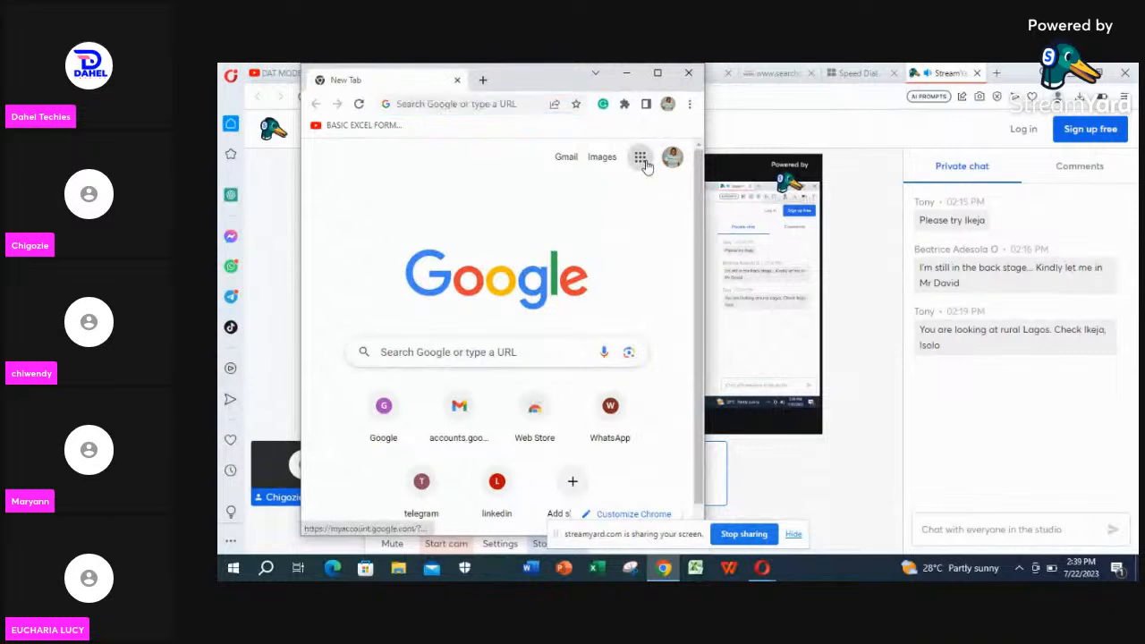
click(567, 364)
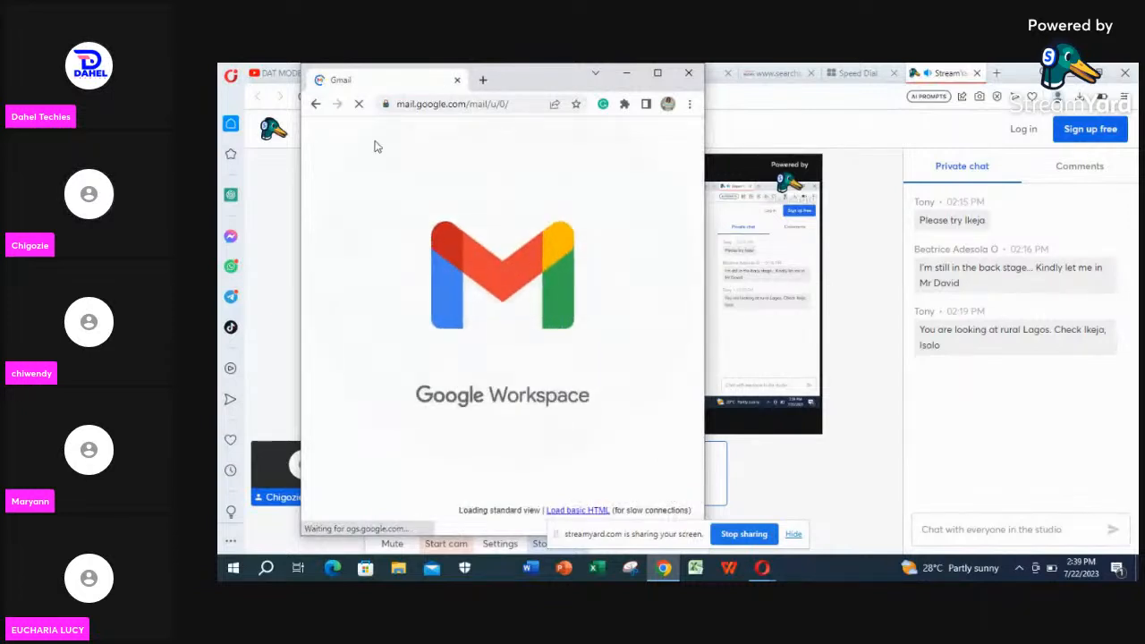
click(315, 105)
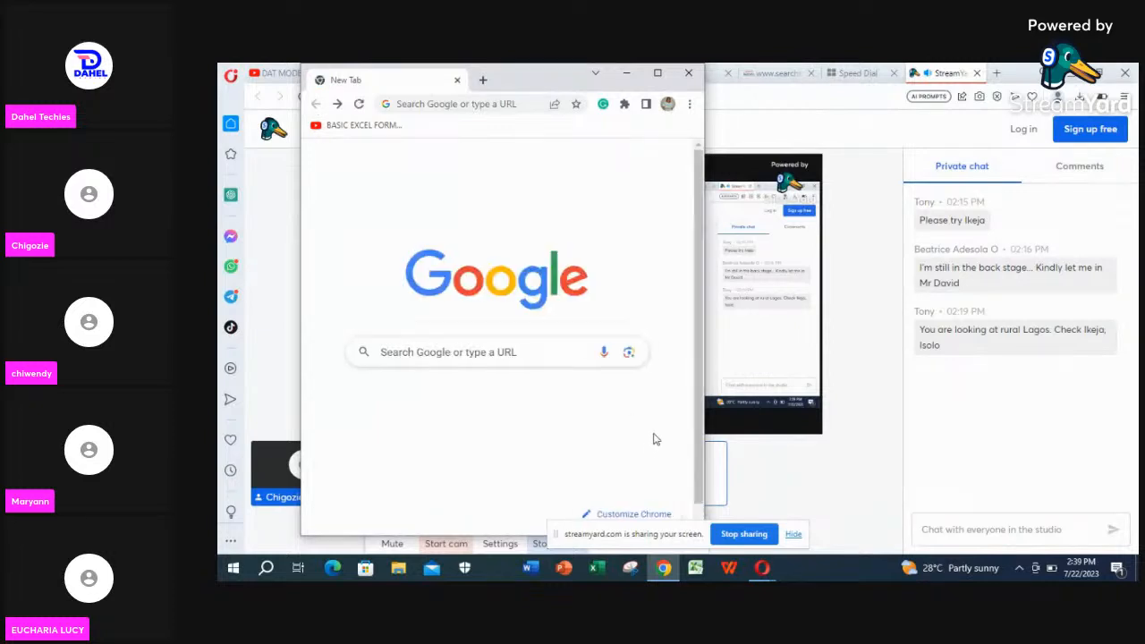
click(639, 161)
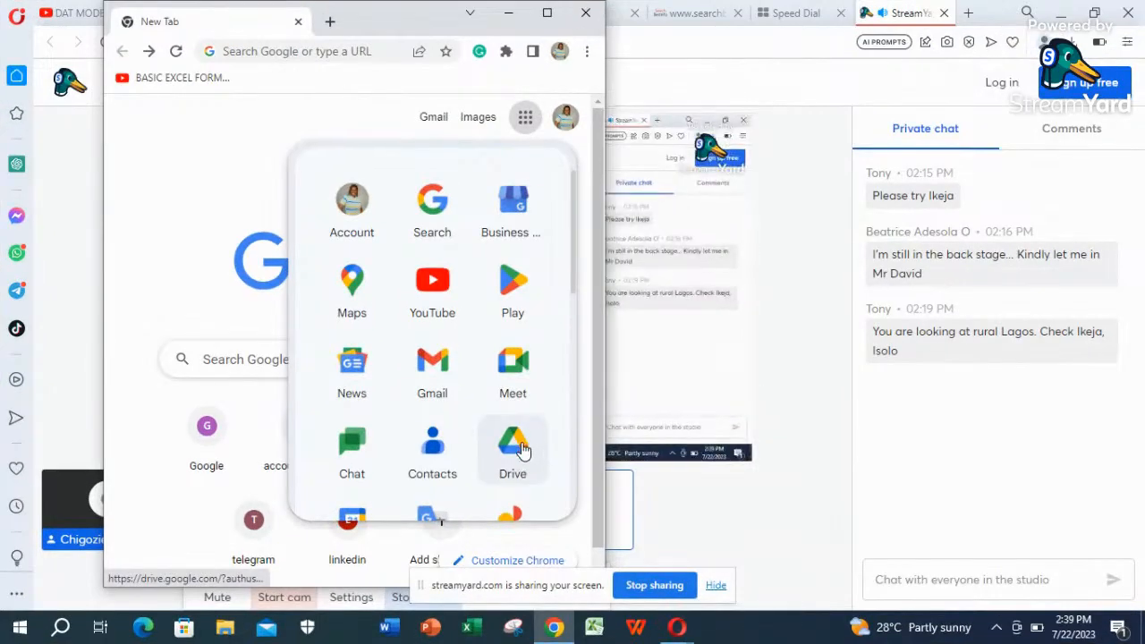
click(513, 447)
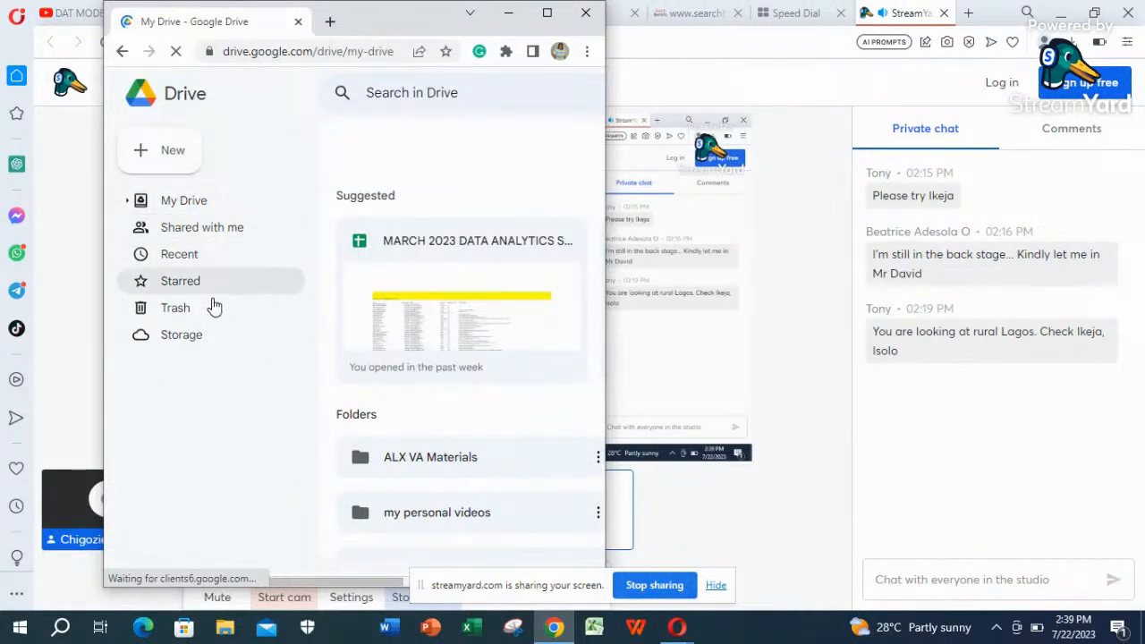
- Create a new blank Google Sheets spreadsheet from Drive's New menu
click(145, 154)
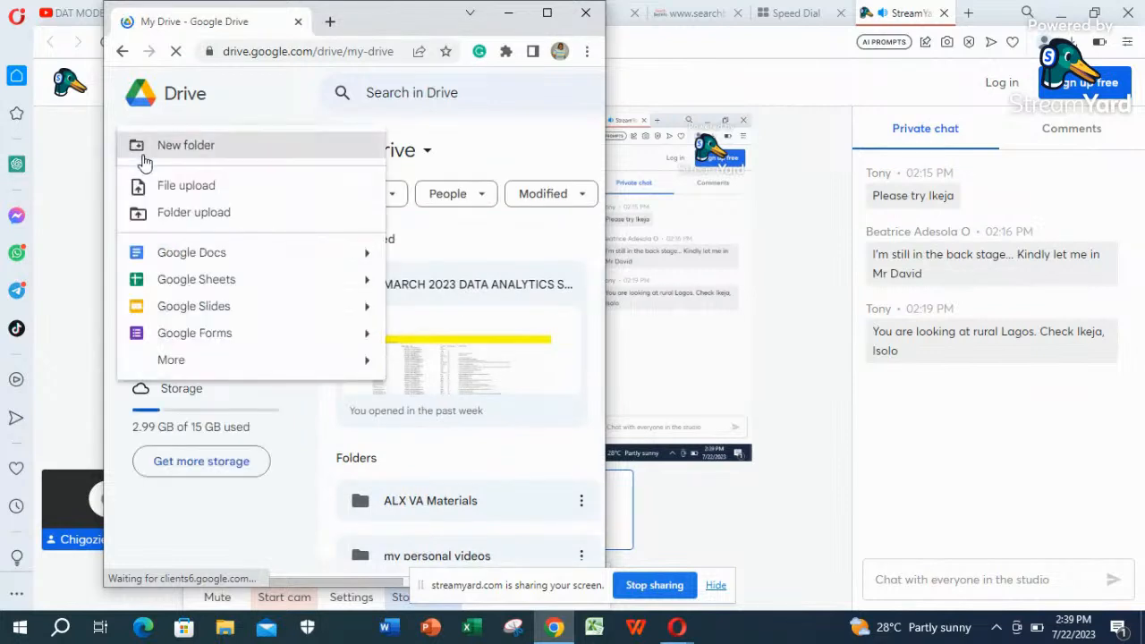
click(235, 282)
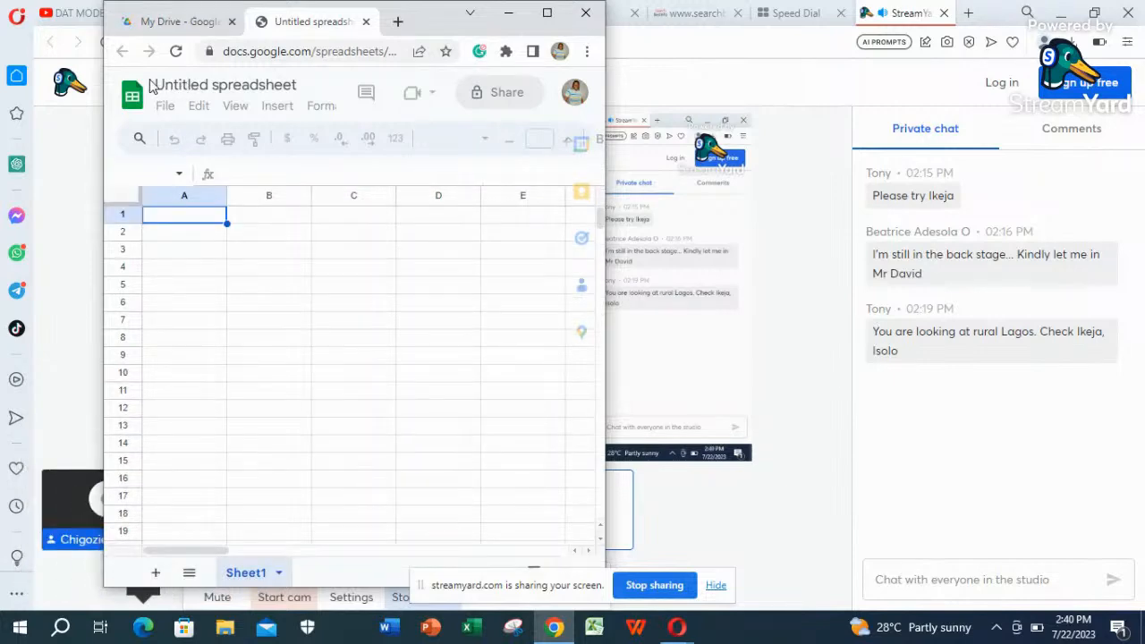
- Title the spreadsheet 'AI CLASS IN EXCEL', dismiss the Data extraction notice, and maximize the window
click(161, 86)
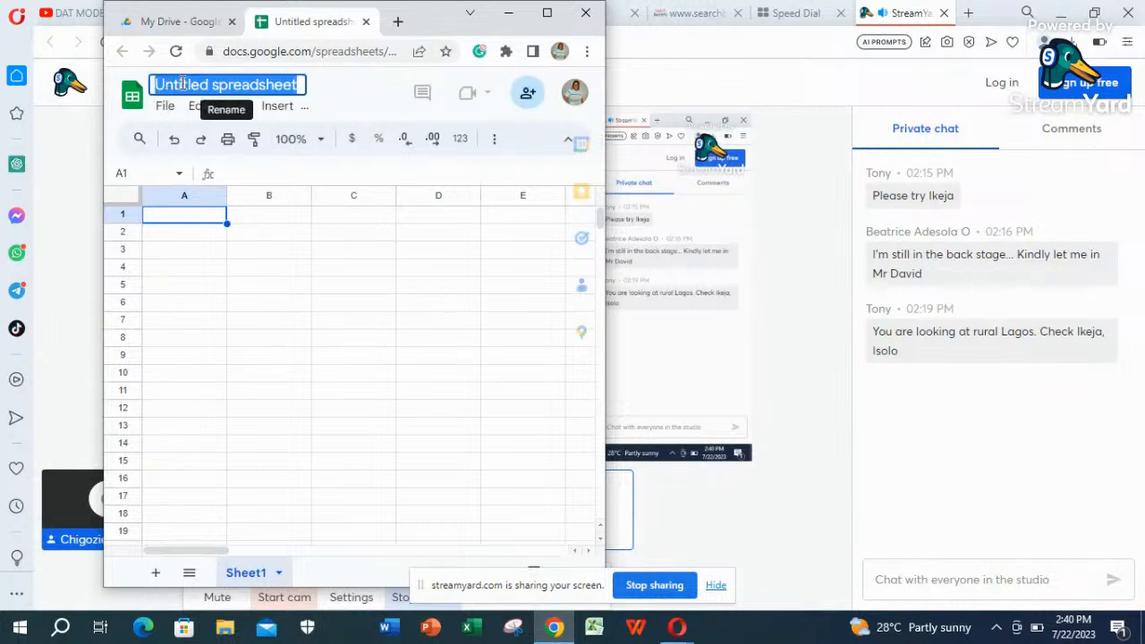
text(AL)
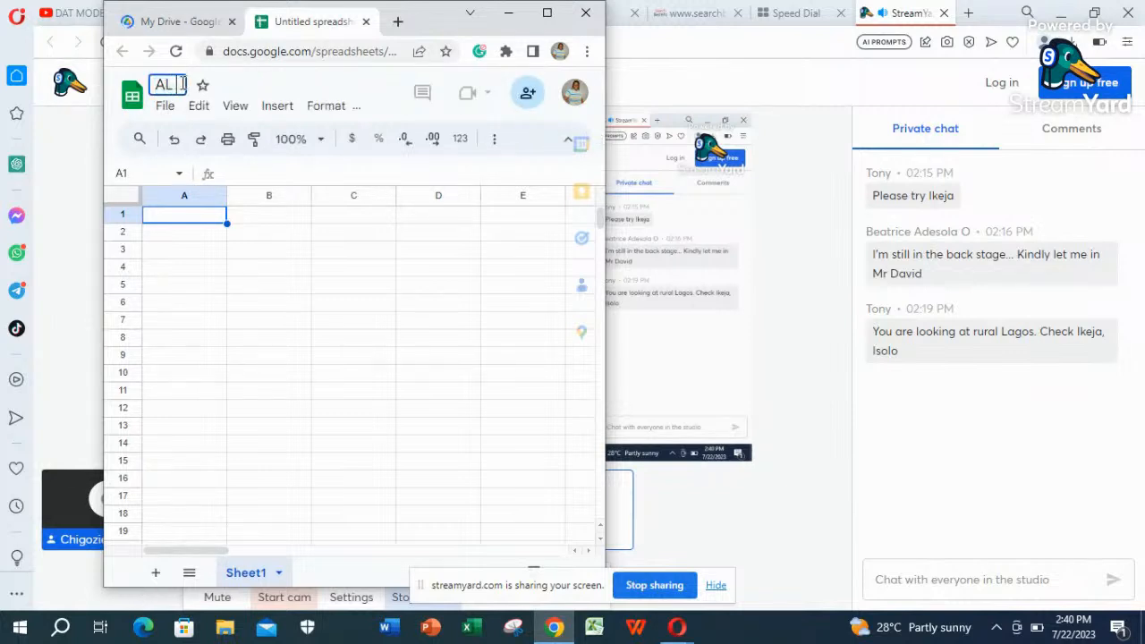
key(BackSpace)
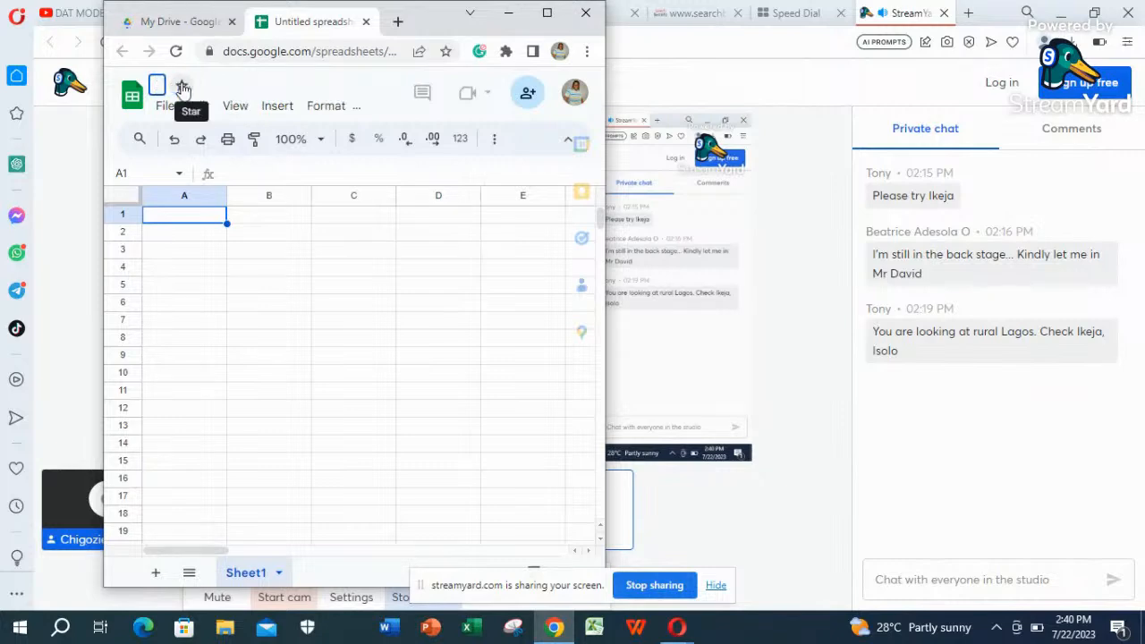
text(I)
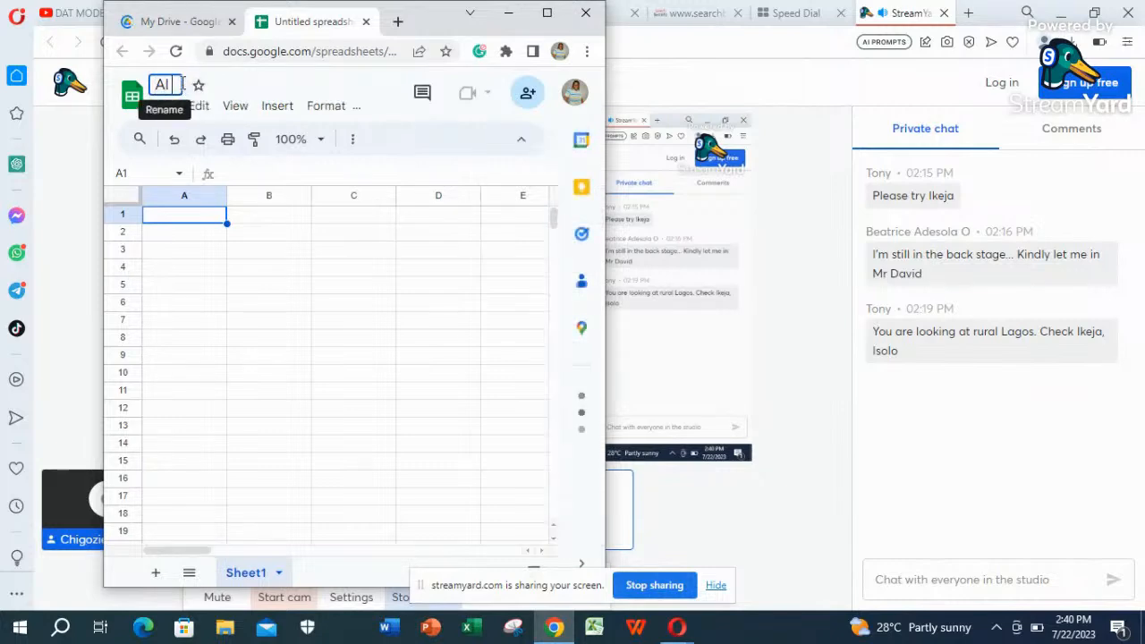
text( CLASS )
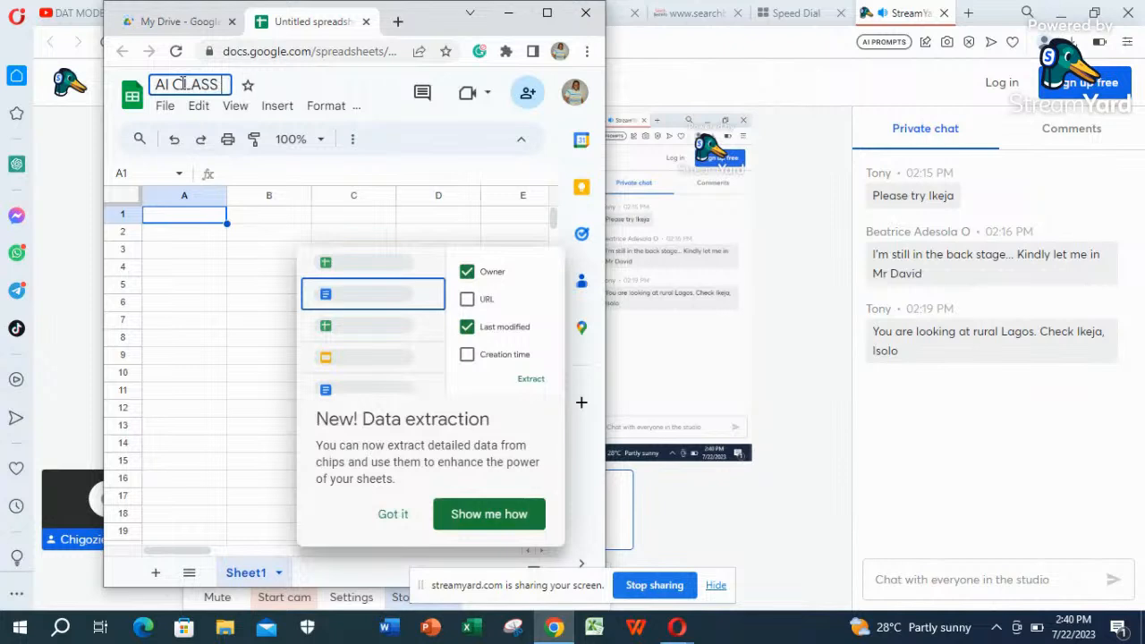
text(IN E)
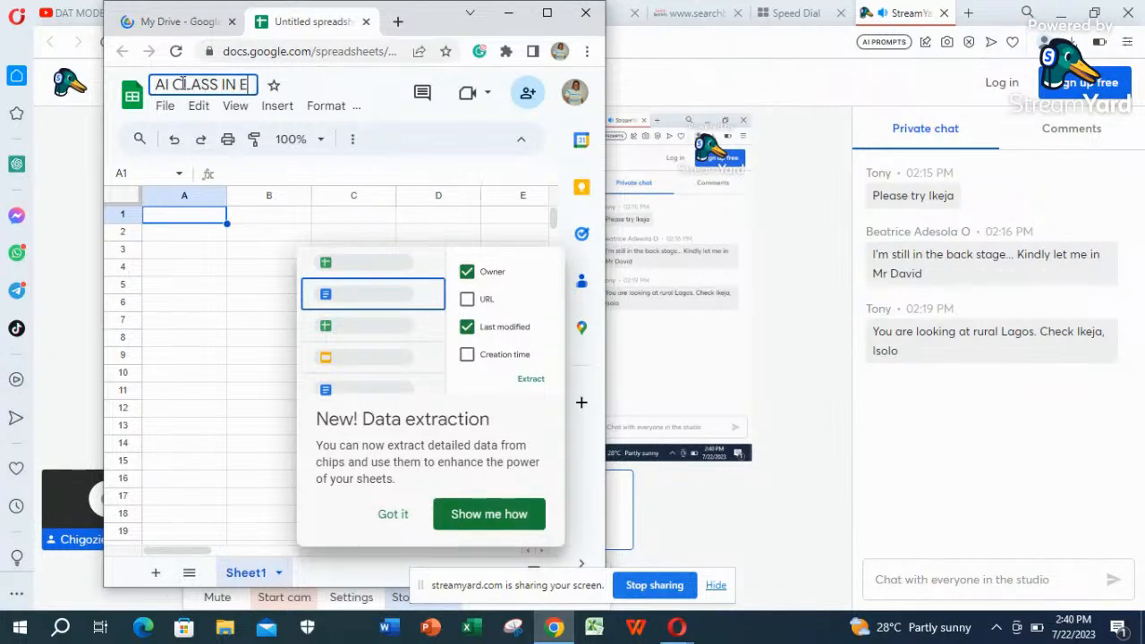
text(XCEL)
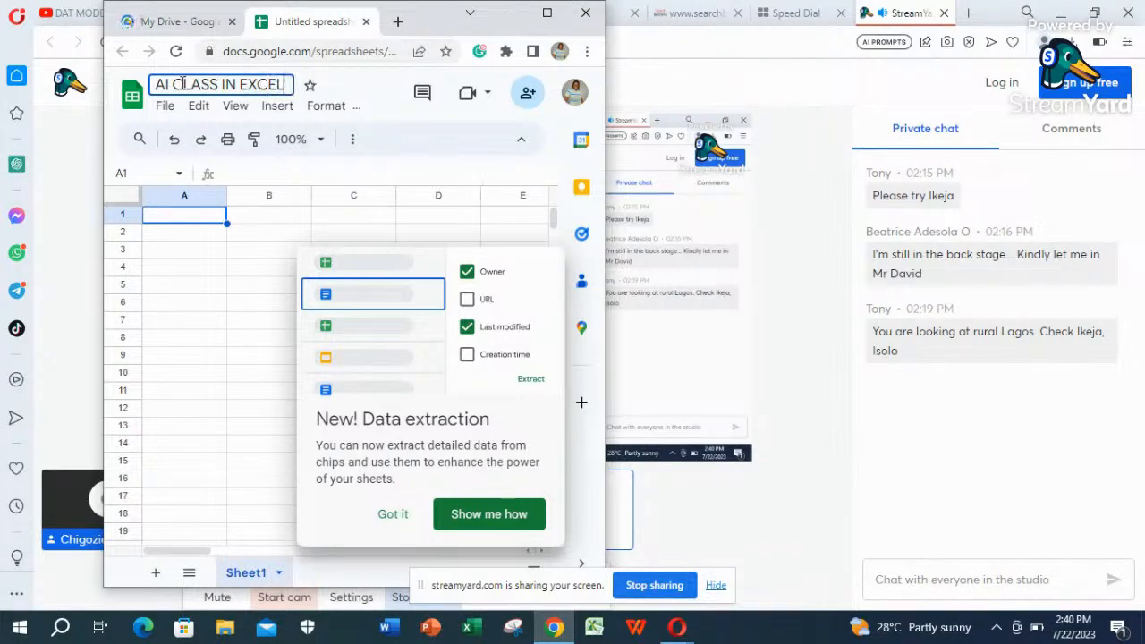
key(Return)
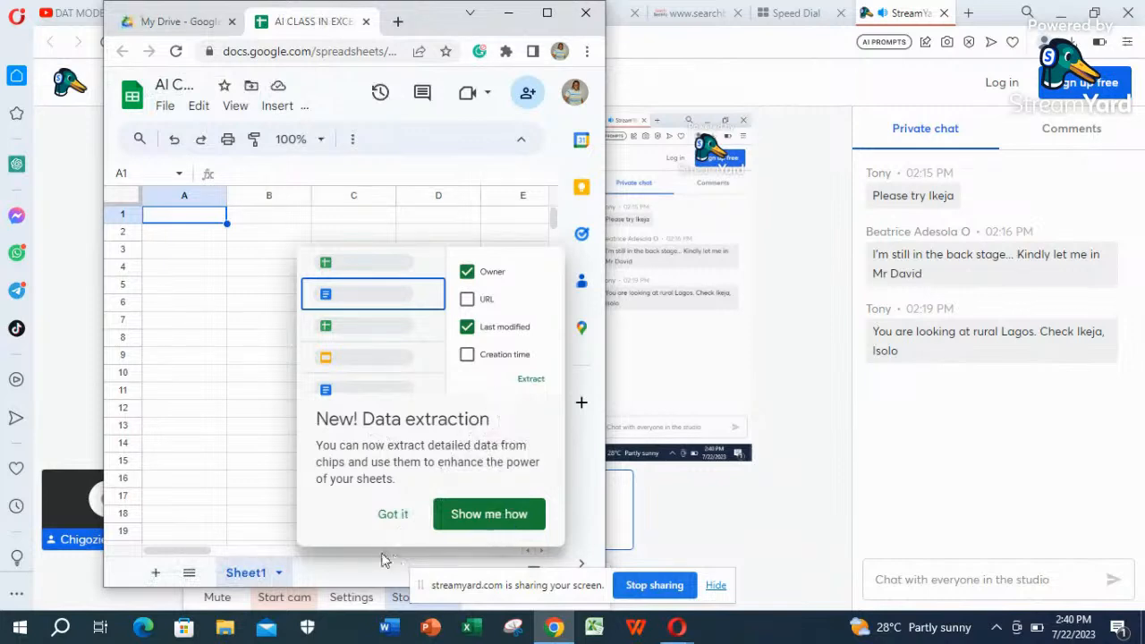
click(394, 519)
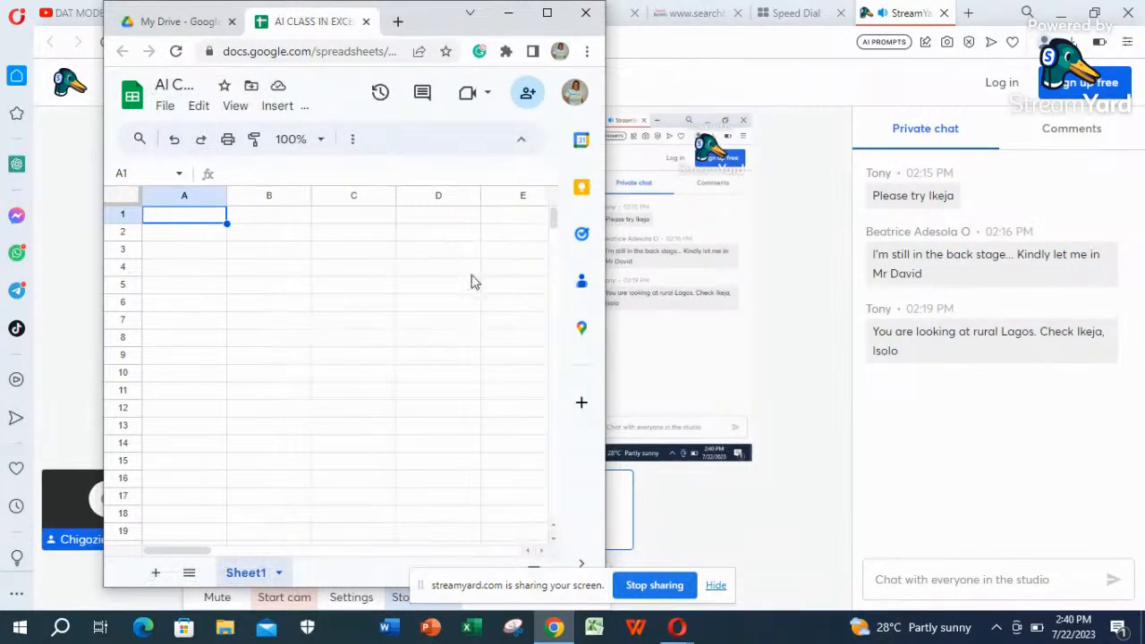
click(545, 14)
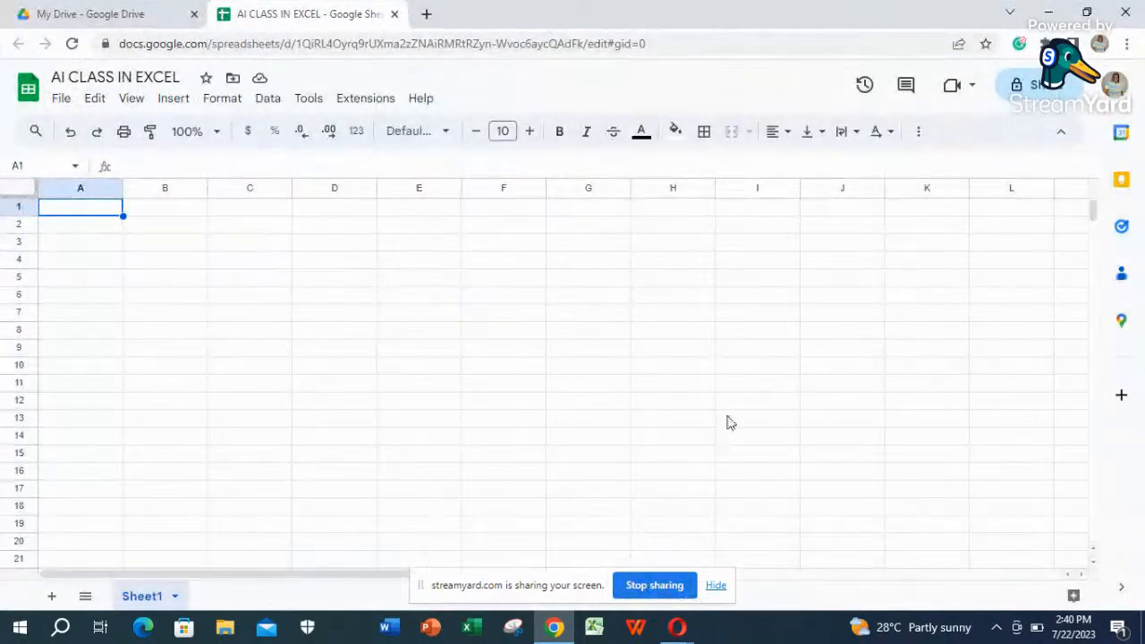
scroll(540, 374, down, 1)
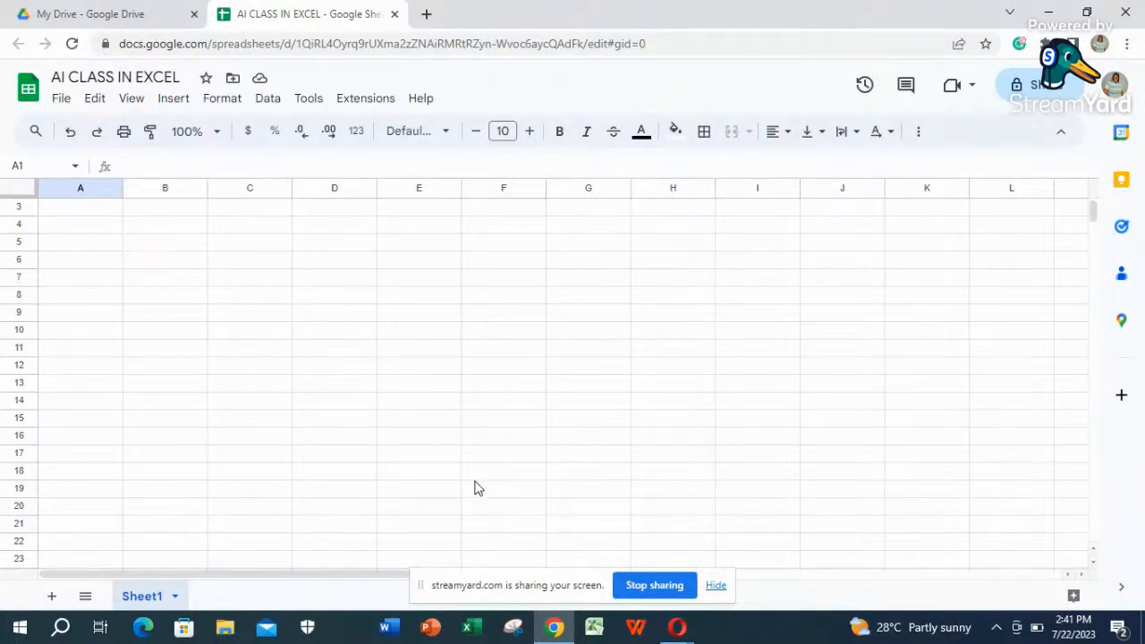
click(677, 629)
click(650, 577)
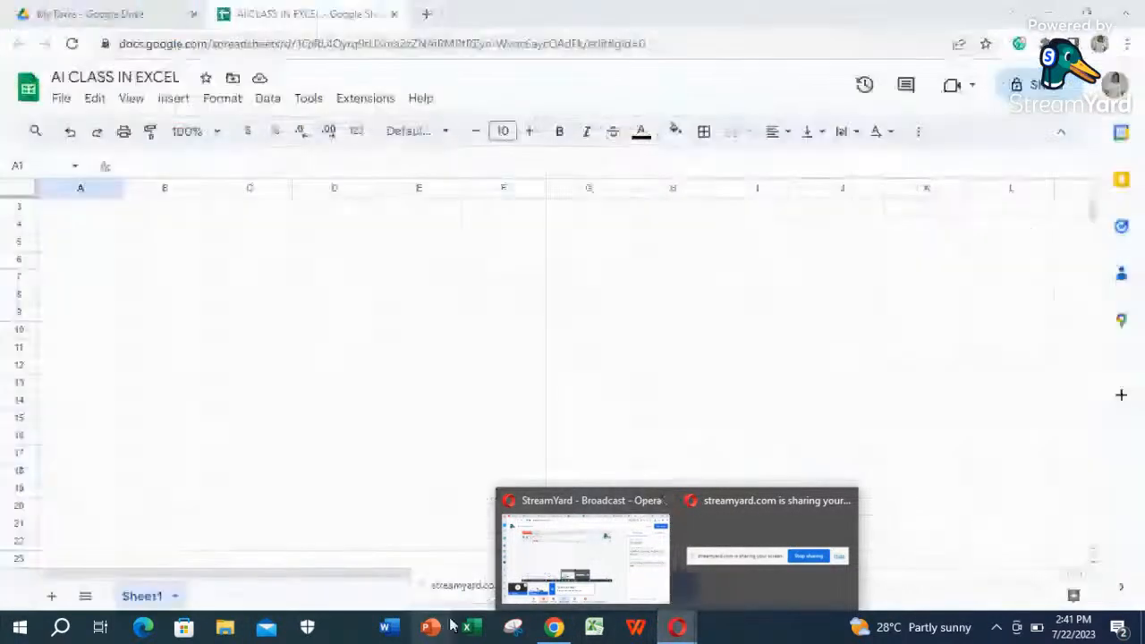
click(608, 534)
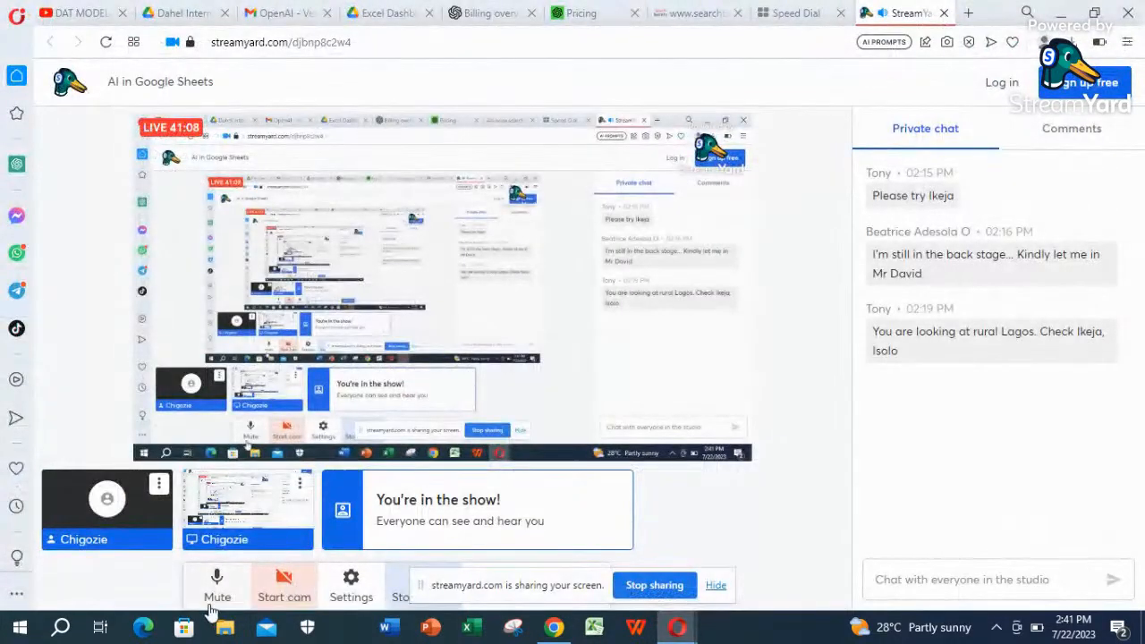
click(222, 586)
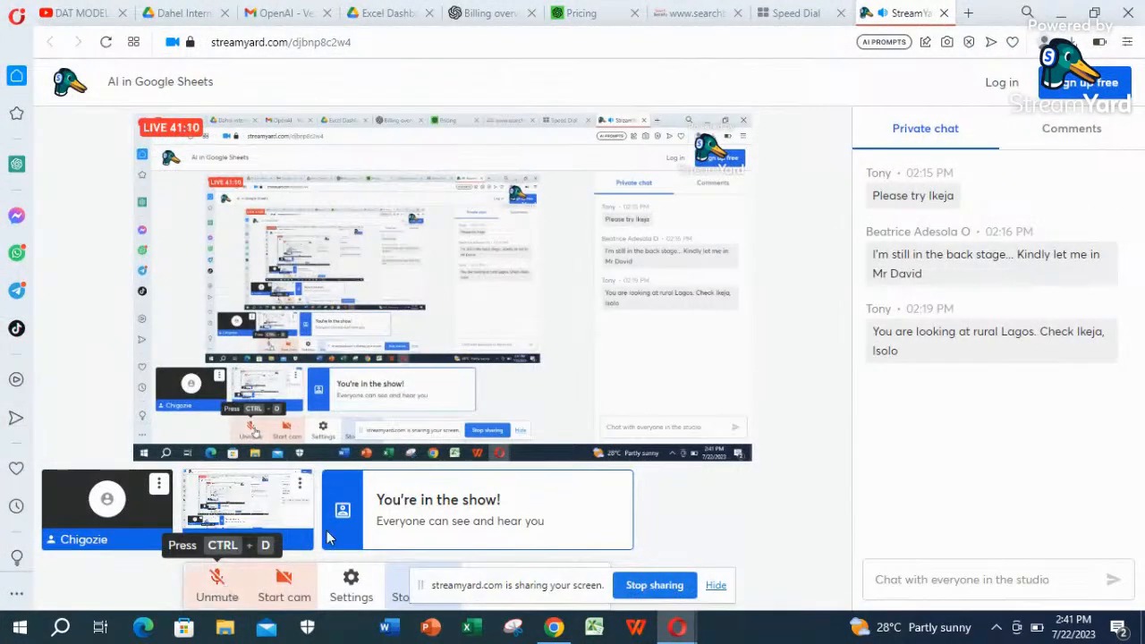
click(552, 632)
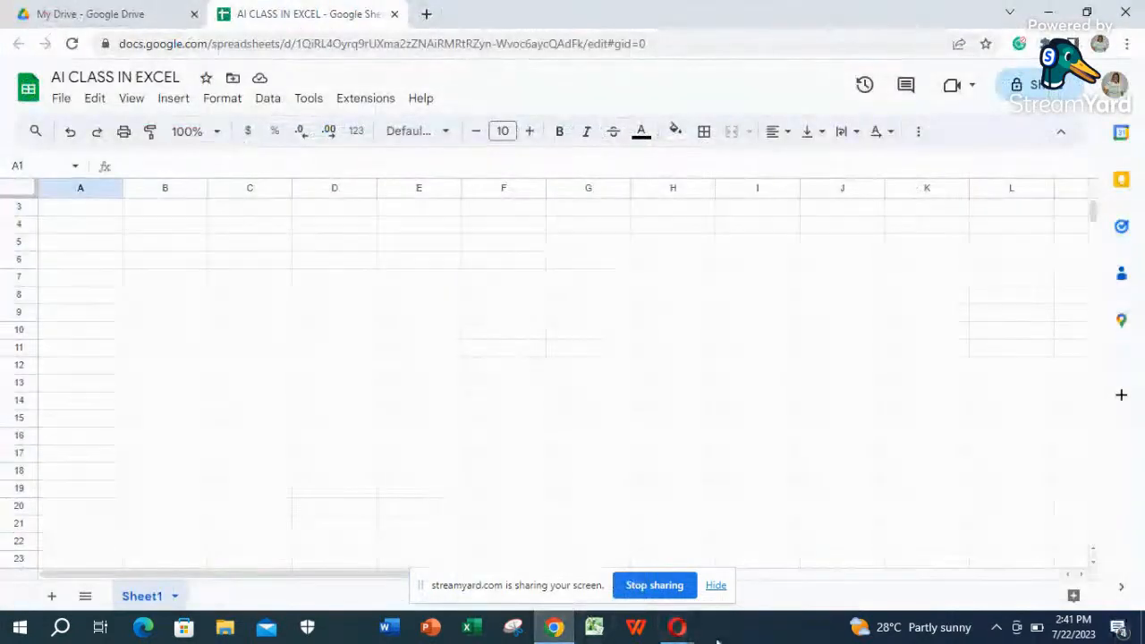
mouse_move(677, 629)
click(587, 609)
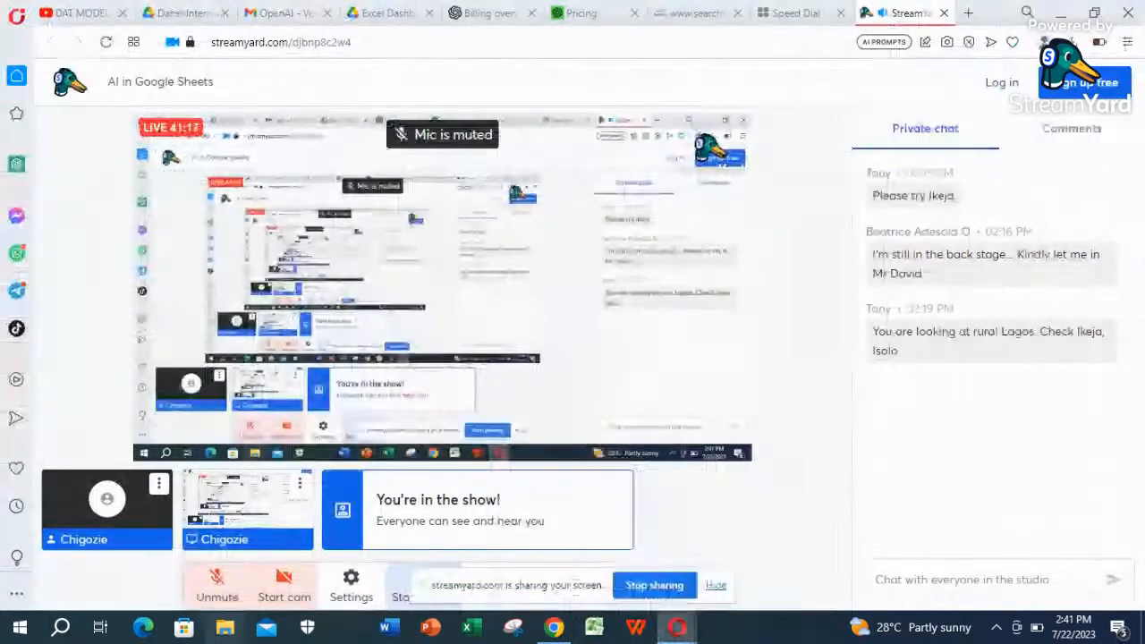
click(217, 579)
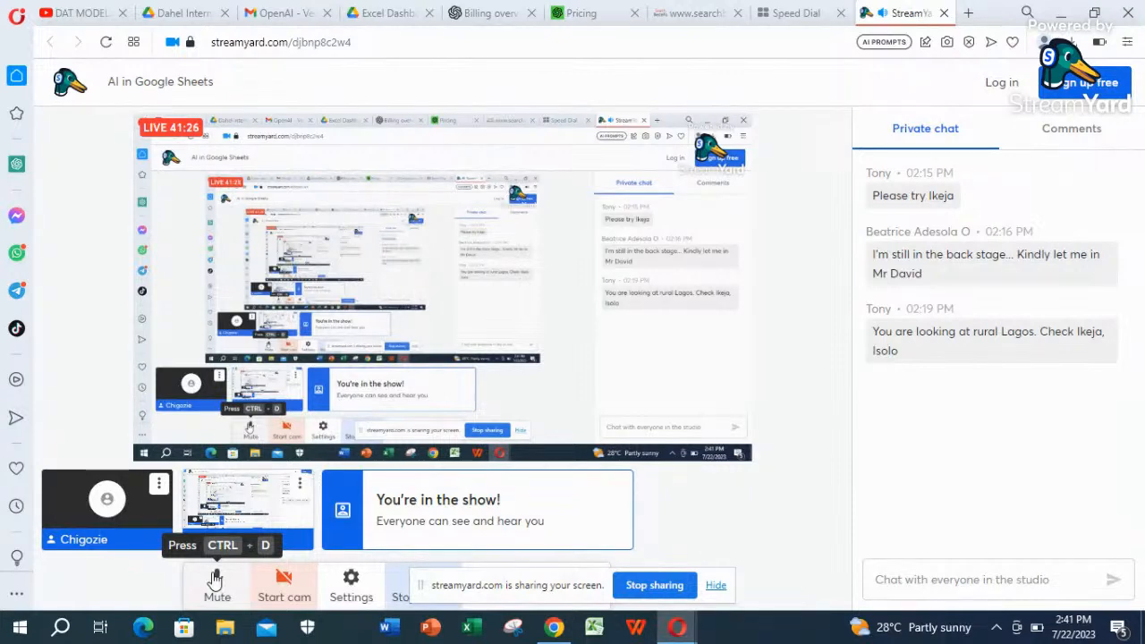
click(554, 629)
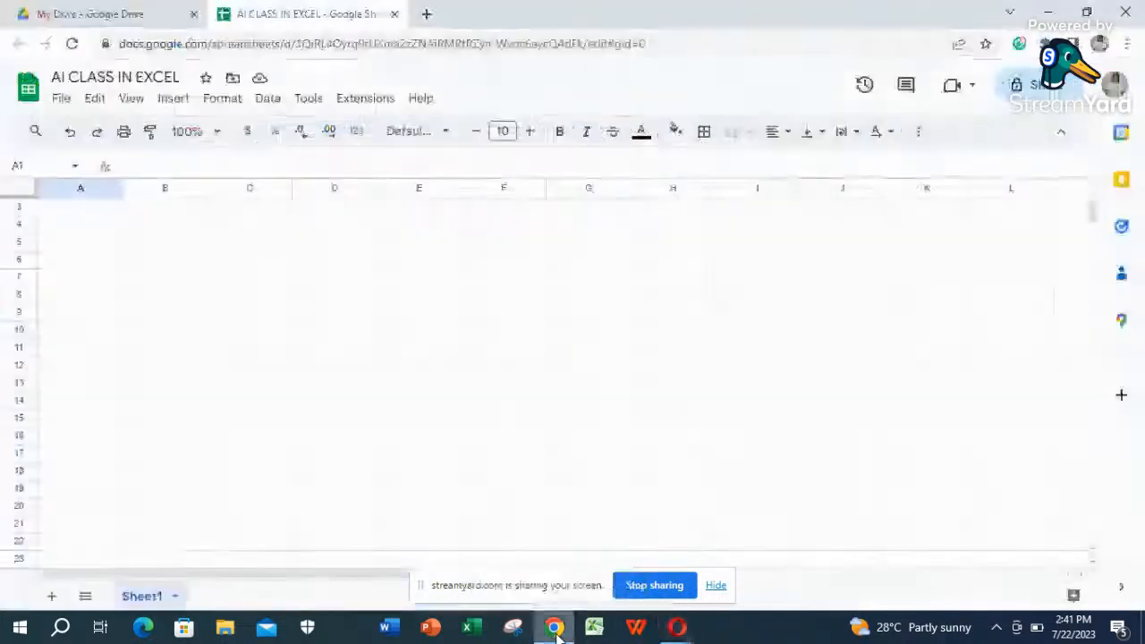
- From Extensions, open Get add-ons and launch the Workspace Marketplace in its own tab
click(379, 100)
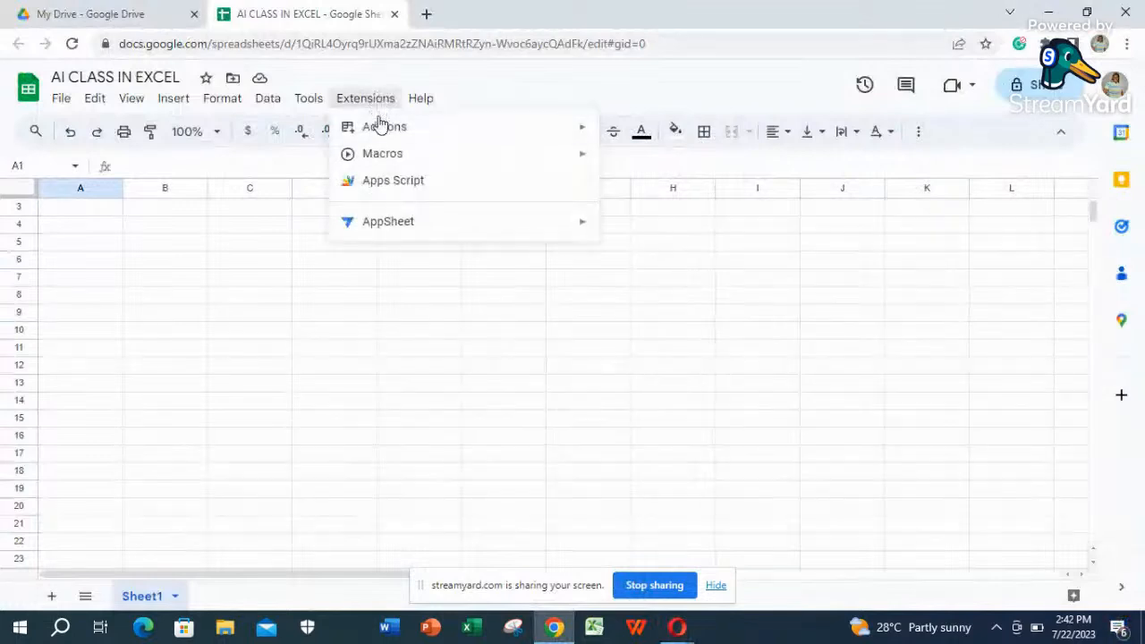
mouse_move(380, 129)
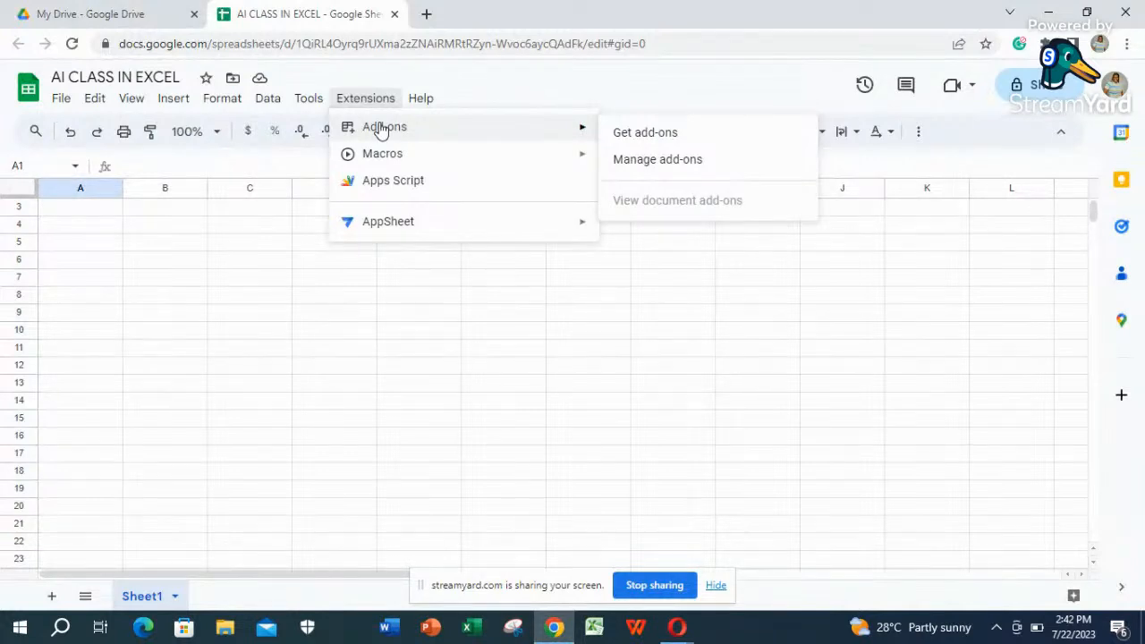
click(645, 134)
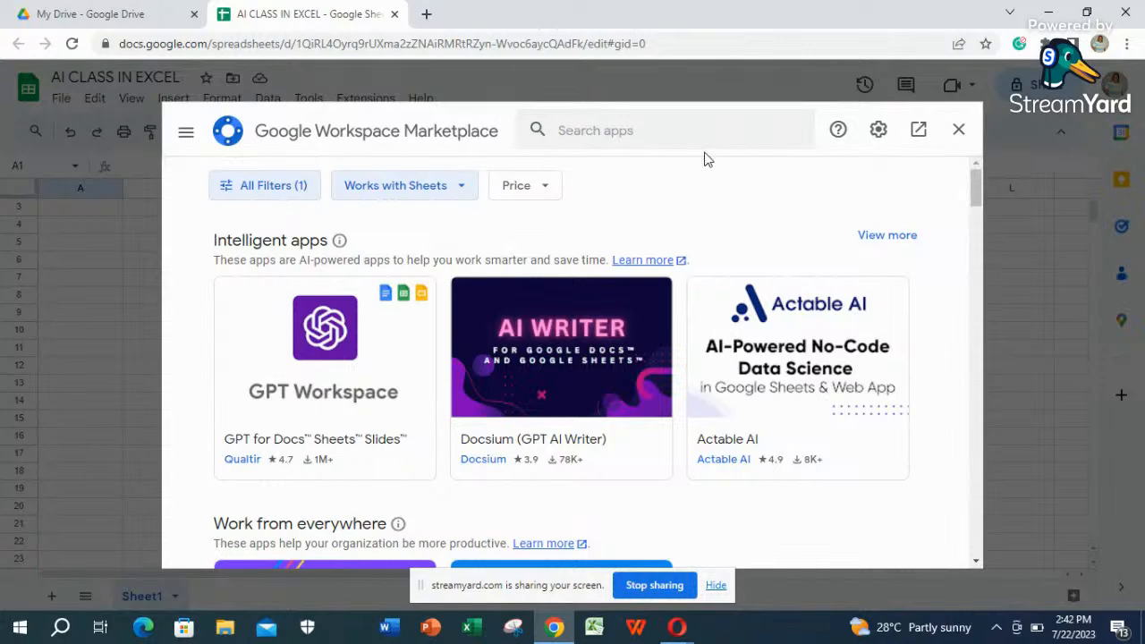
click(918, 132)
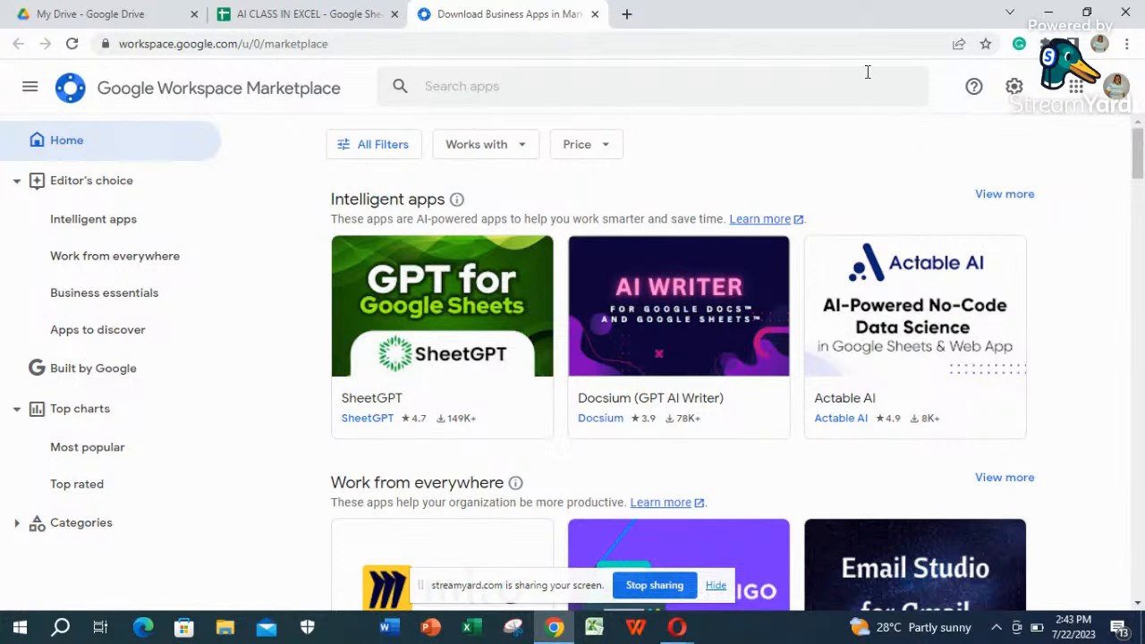
- Search the Marketplace for 'SHEETAI' and pick the SheetAI App suggestion
click(694, 81)
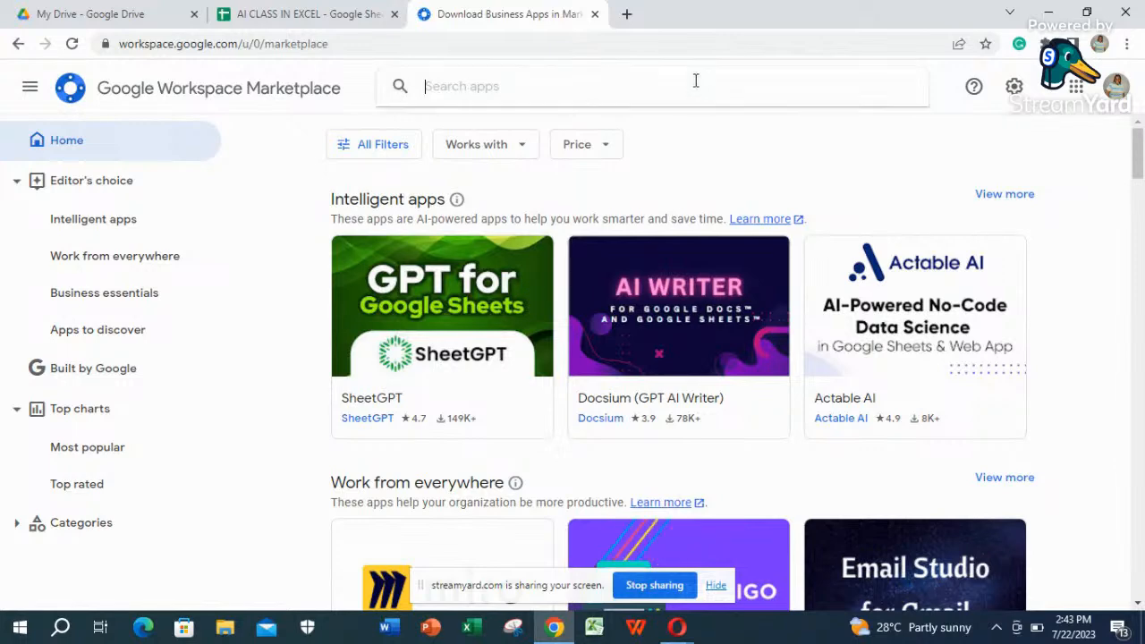
text(SHEE)
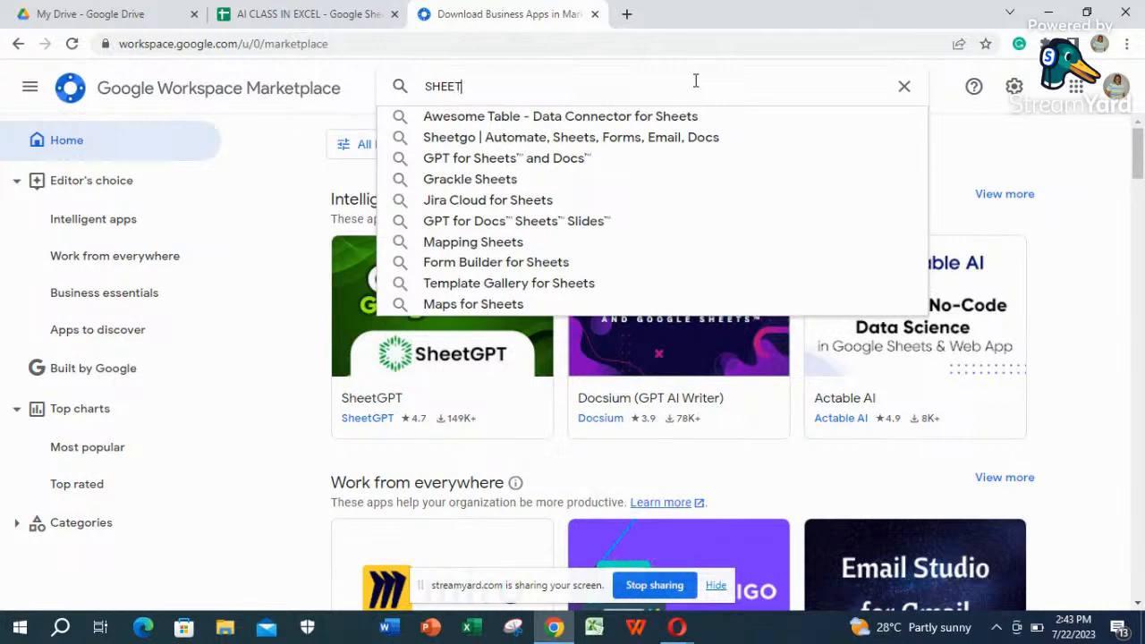
text(T AI)
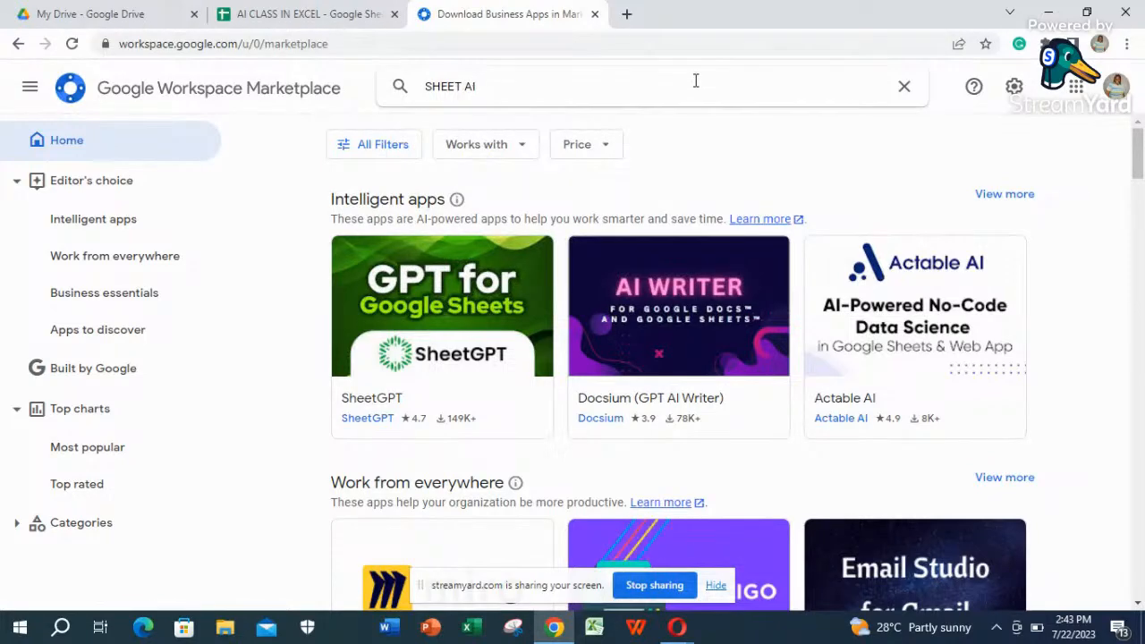
key(BackSpace)
key(BackSpace)
key(BackSpace)
text(AI)
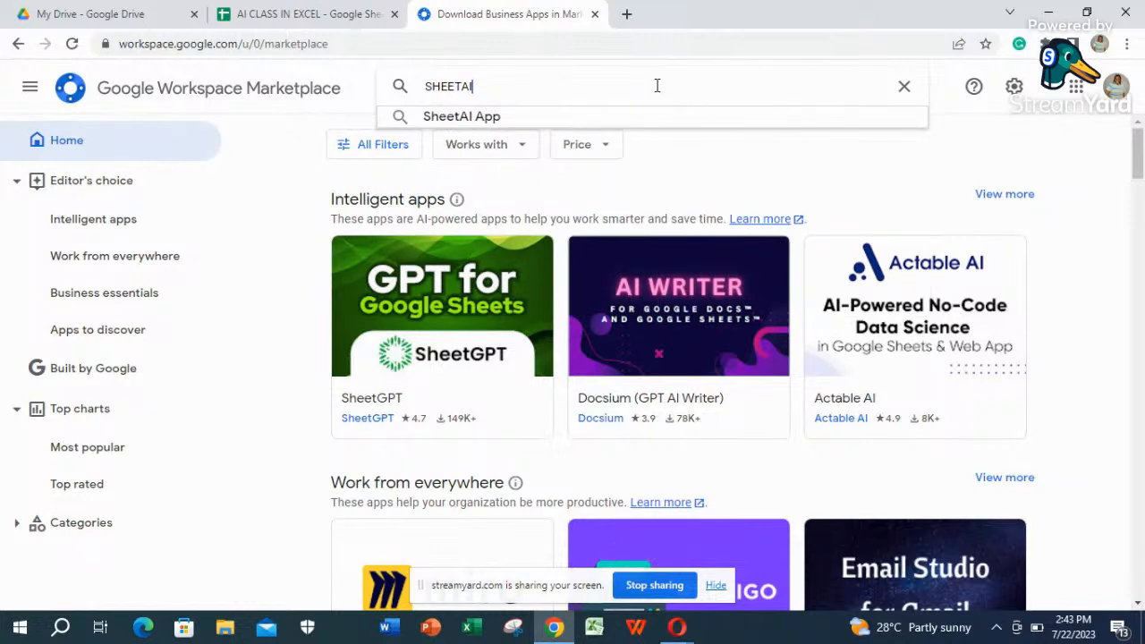
click(490, 118)
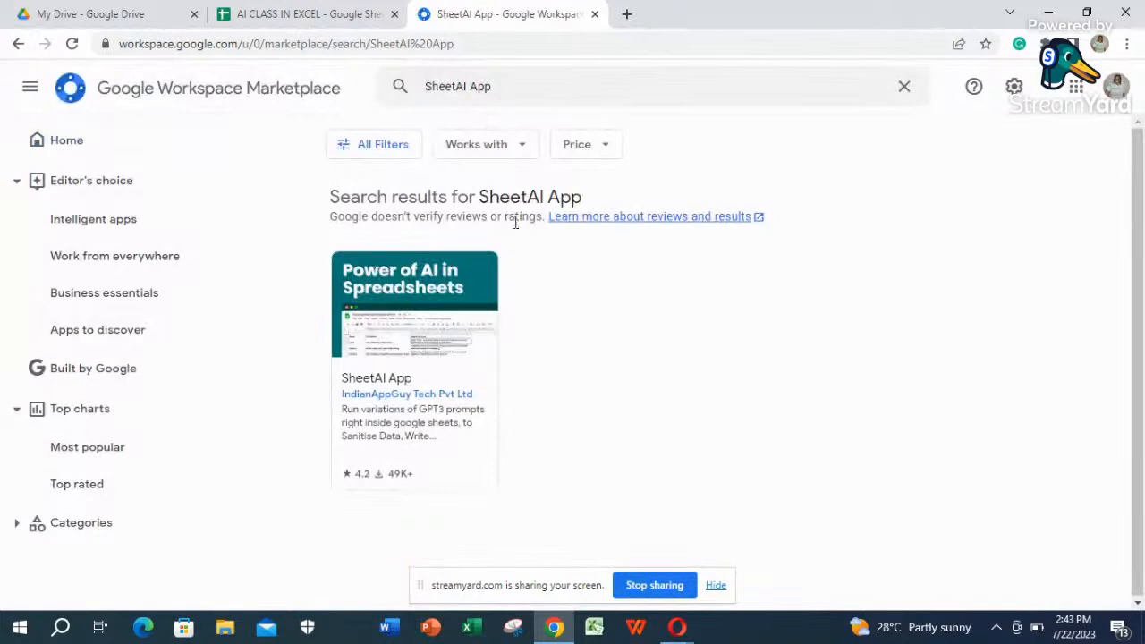
- Install SheetAI App, granting the account access, then return to the AI CLASS IN EXCEL tab
click(470, 344)
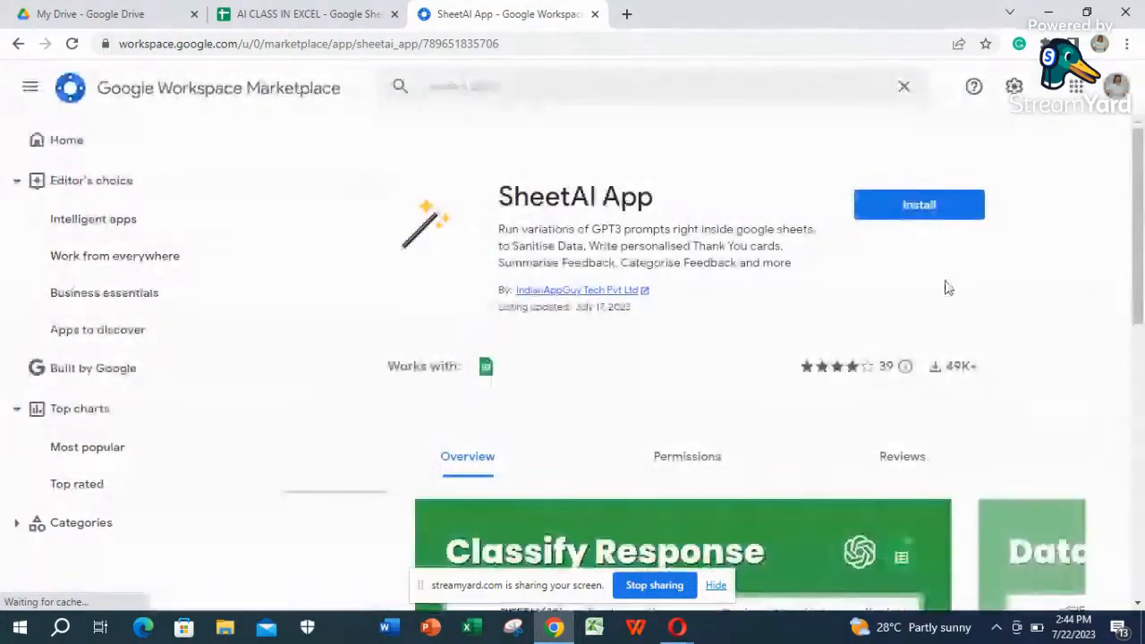
click(918, 206)
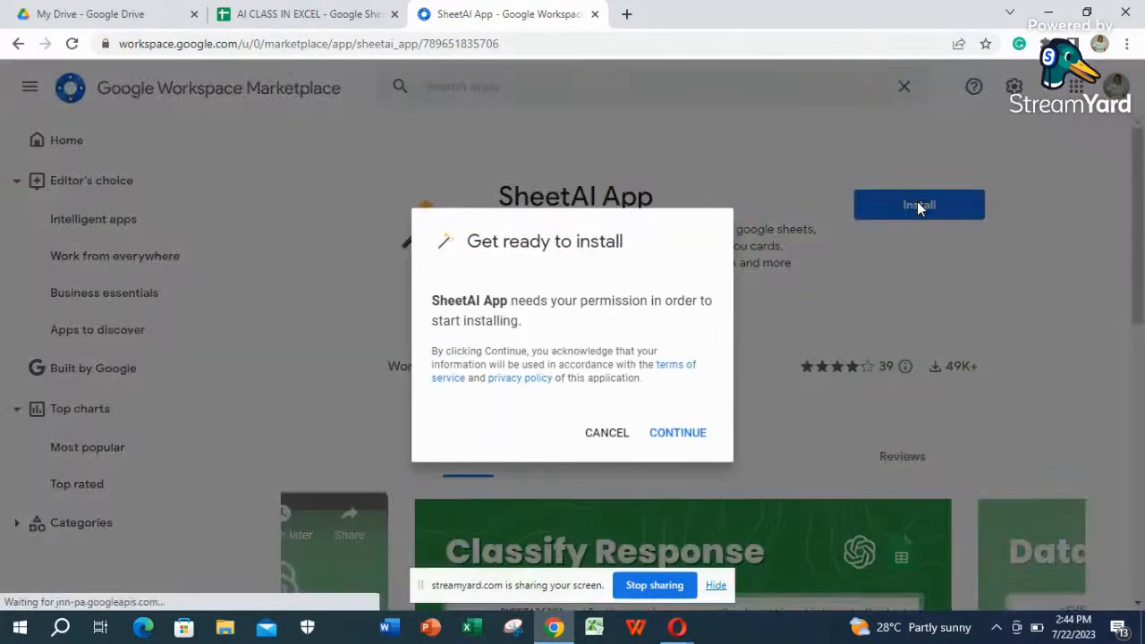
click(679, 436)
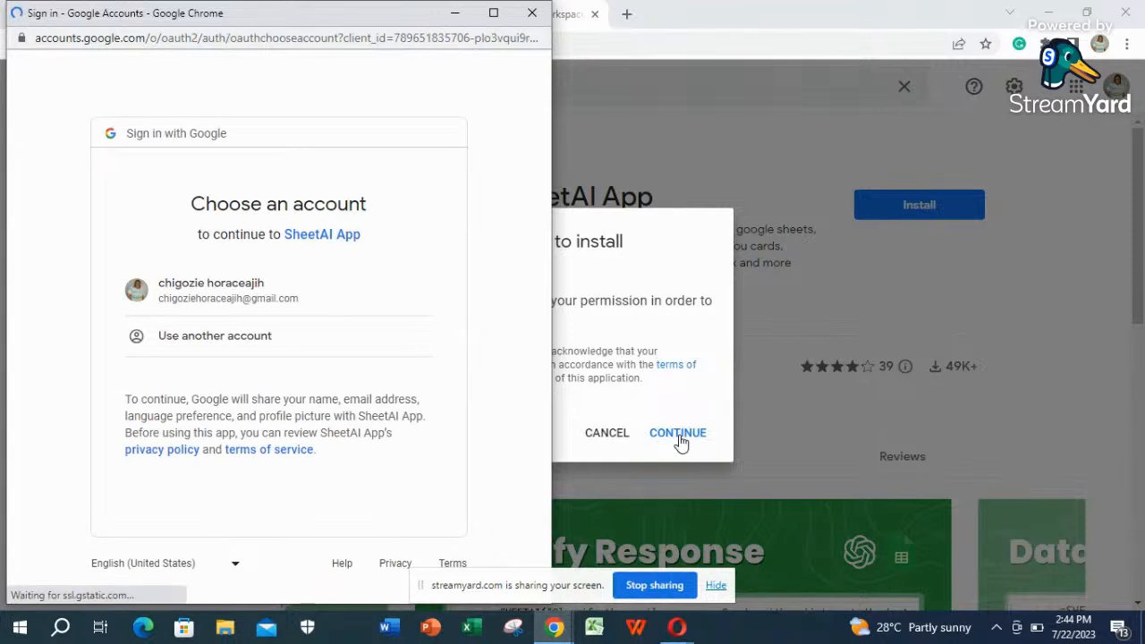
click(237, 301)
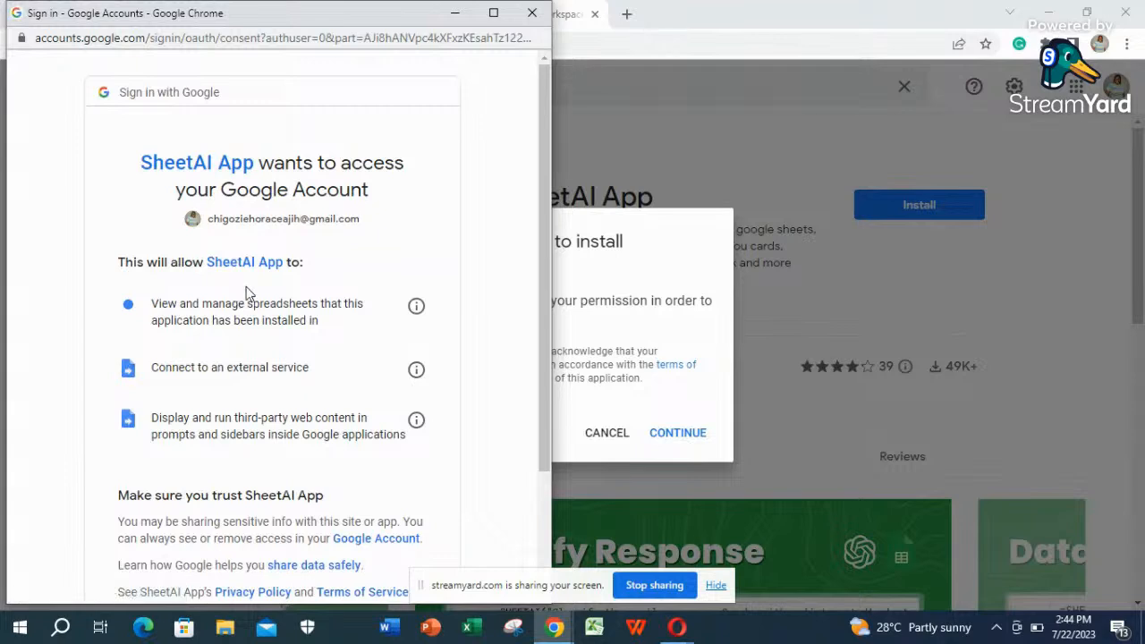
scroll(544, 547, down, 2)
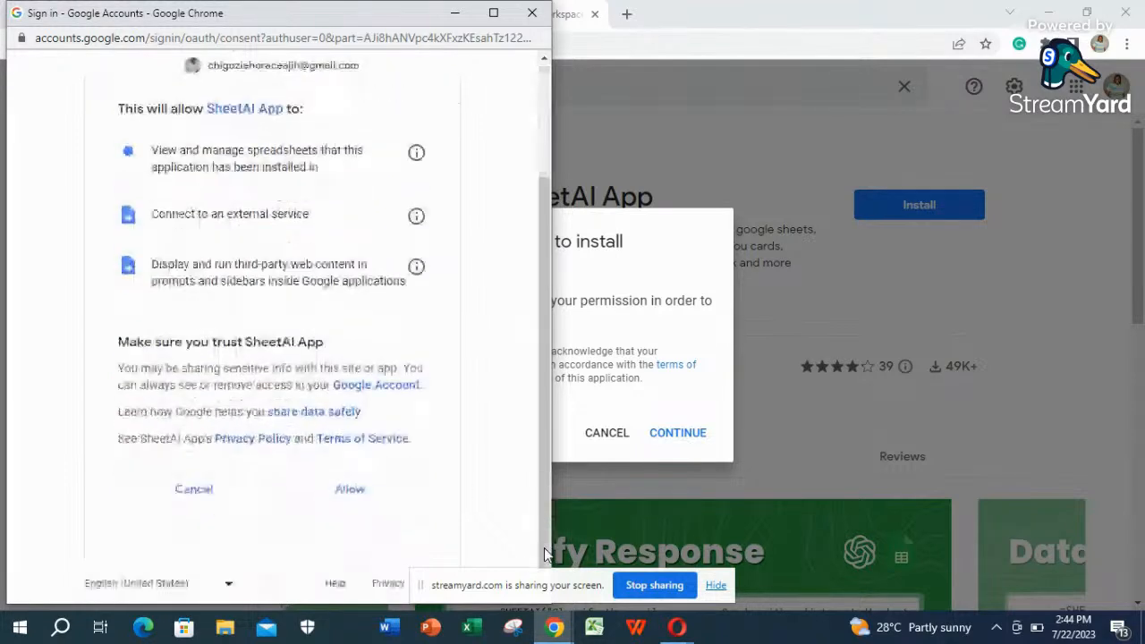
click(349, 483)
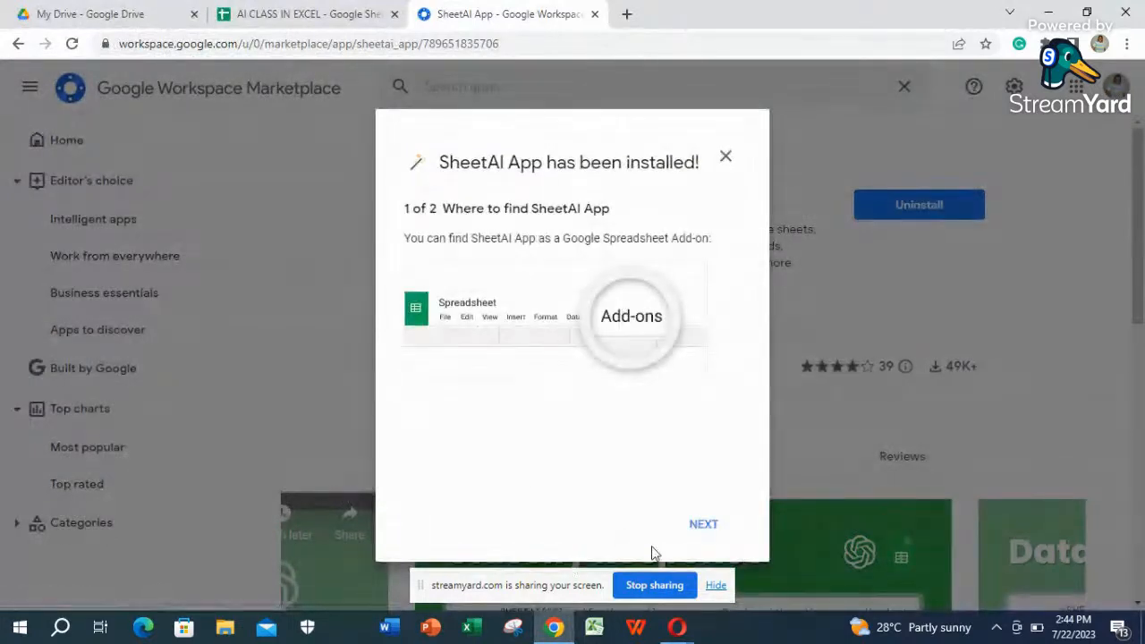
click(706, 527)
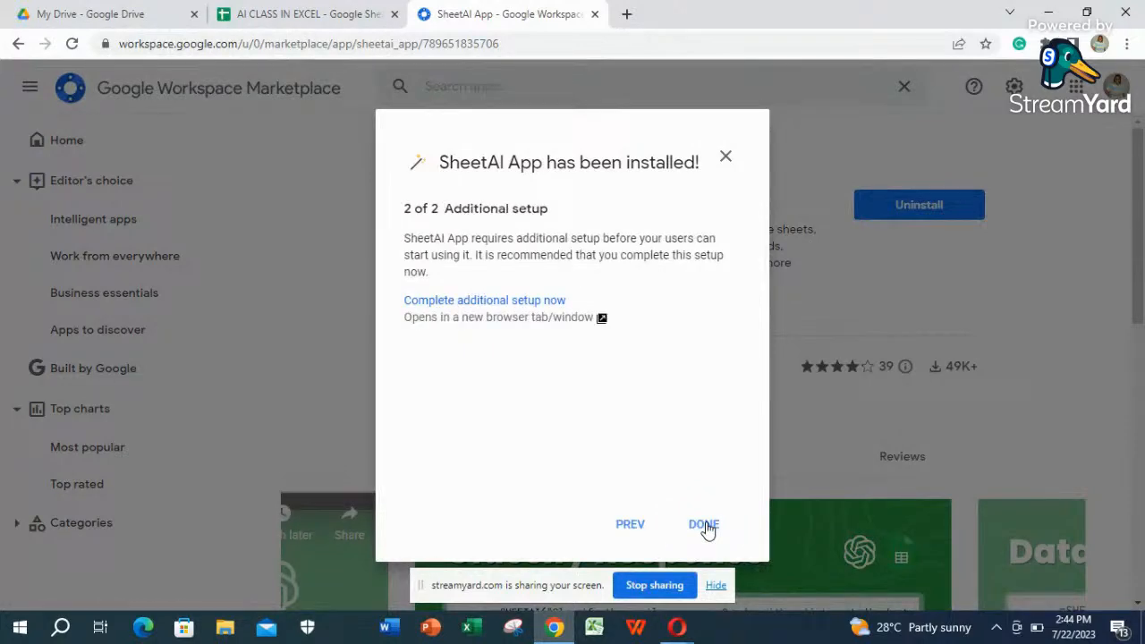
click(704, 525)
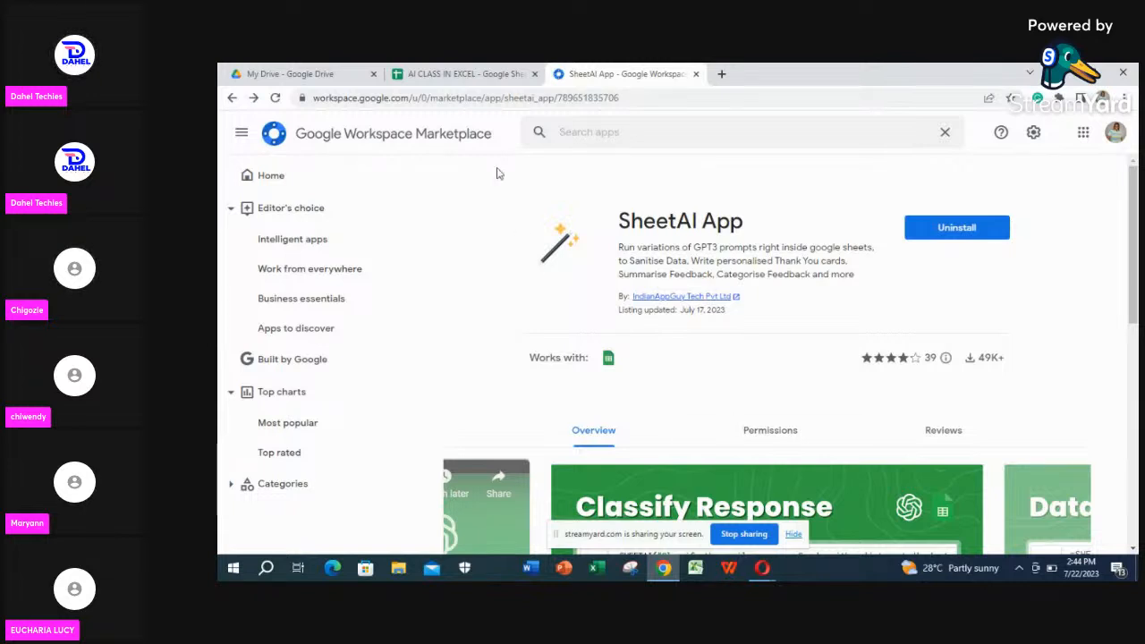
click(464, 73)
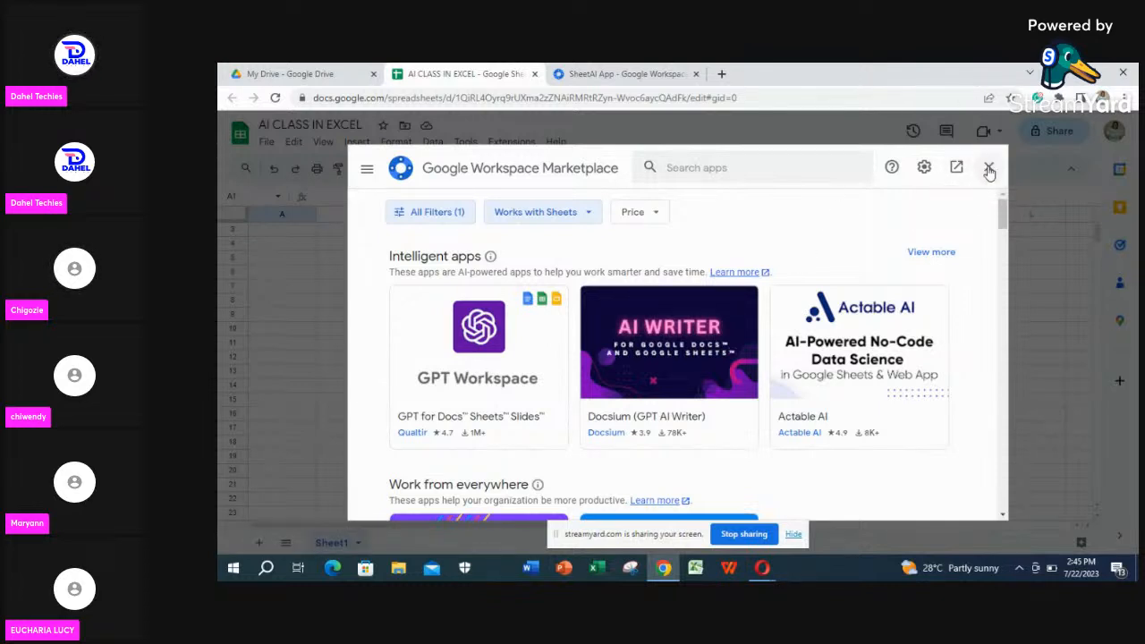
- Close the Google Workspace Marketplace panel covering the sheet
click(988, 170)
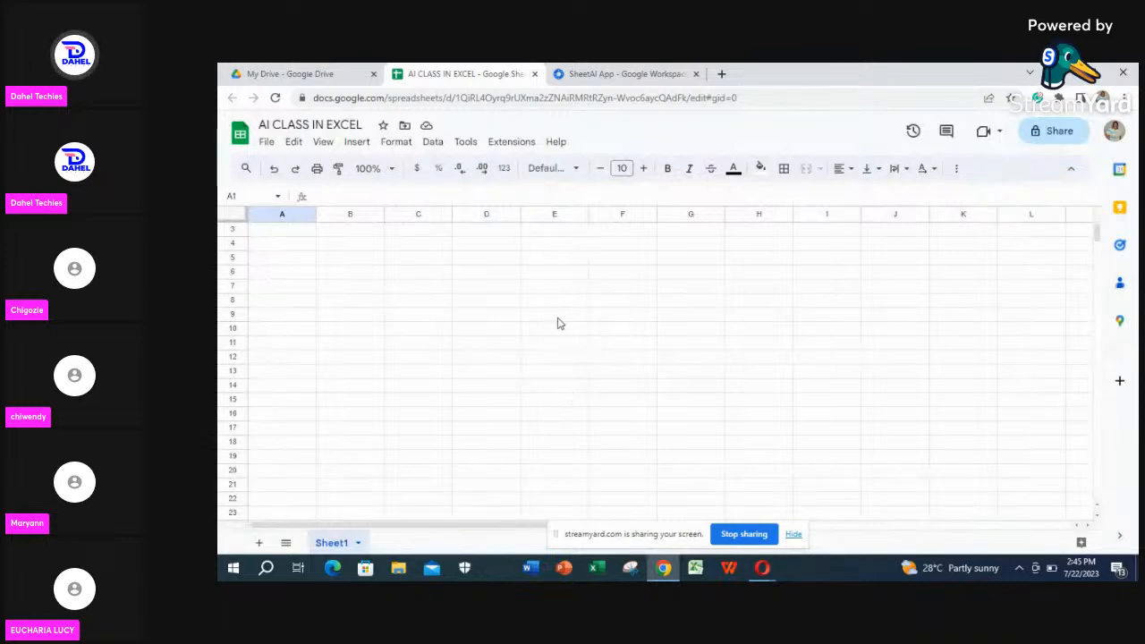
click(507, 148)
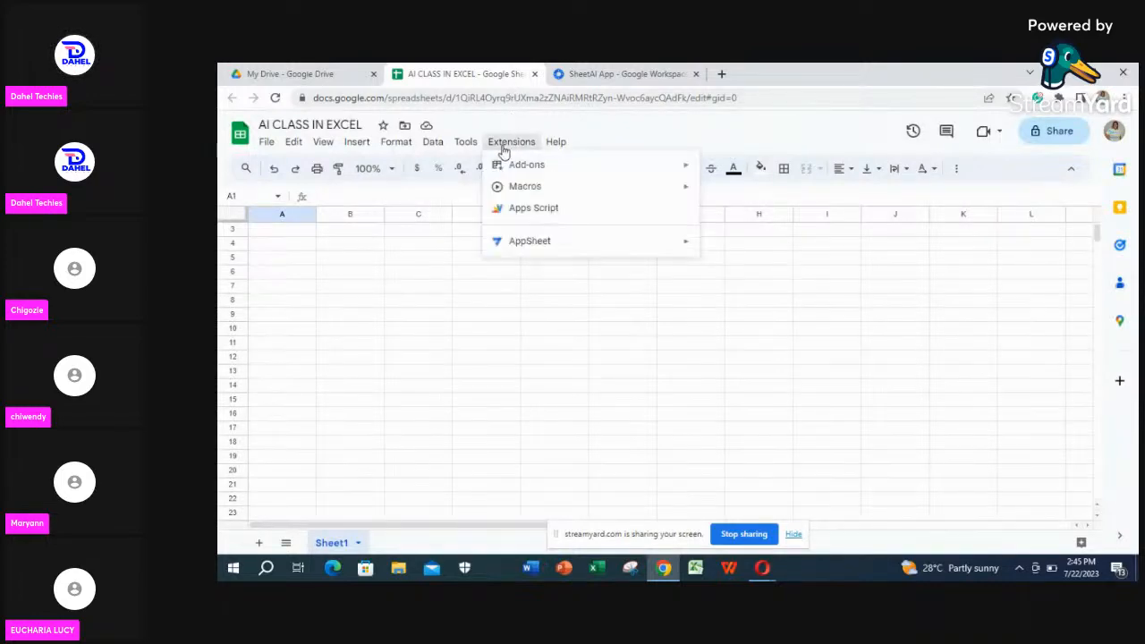
mouse_move(527, 242)
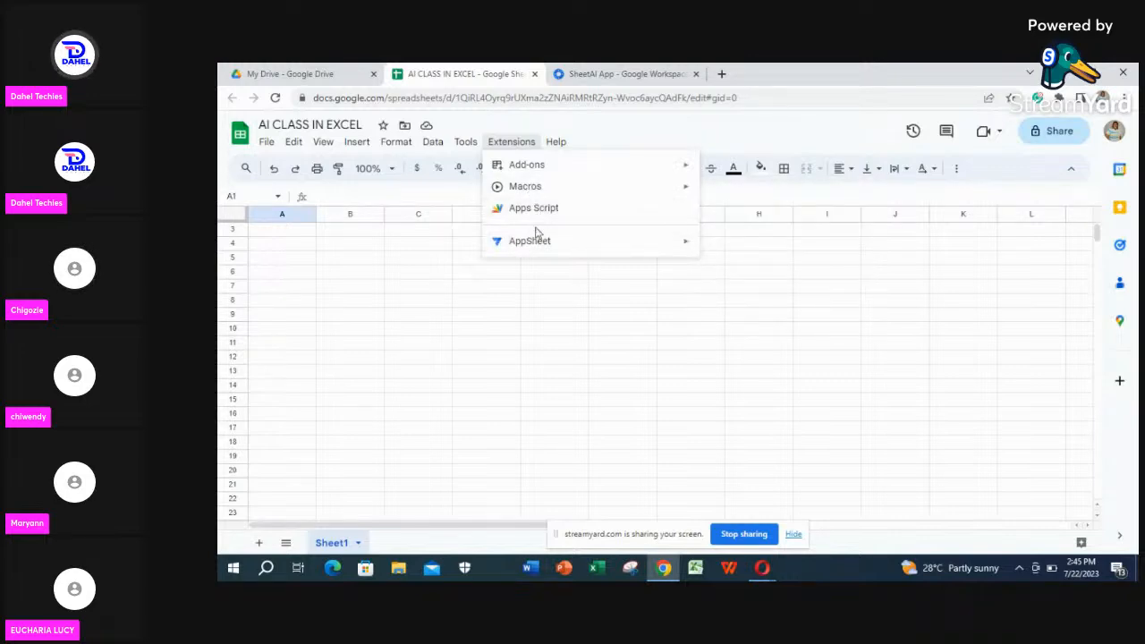
mouse_move(534, 167)
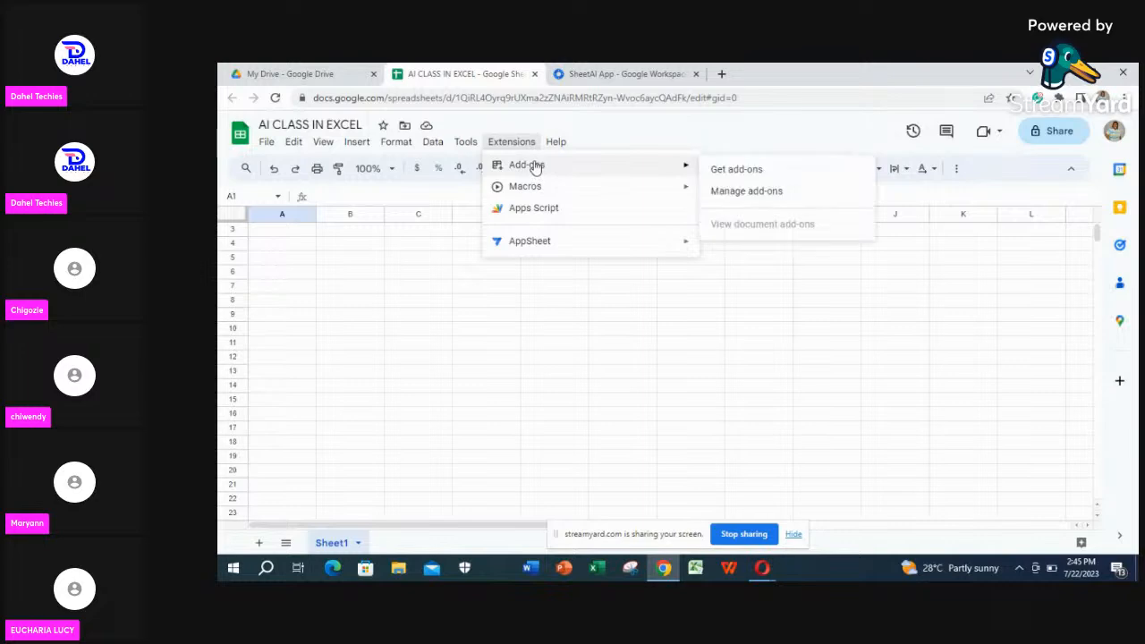
click(728, 172)
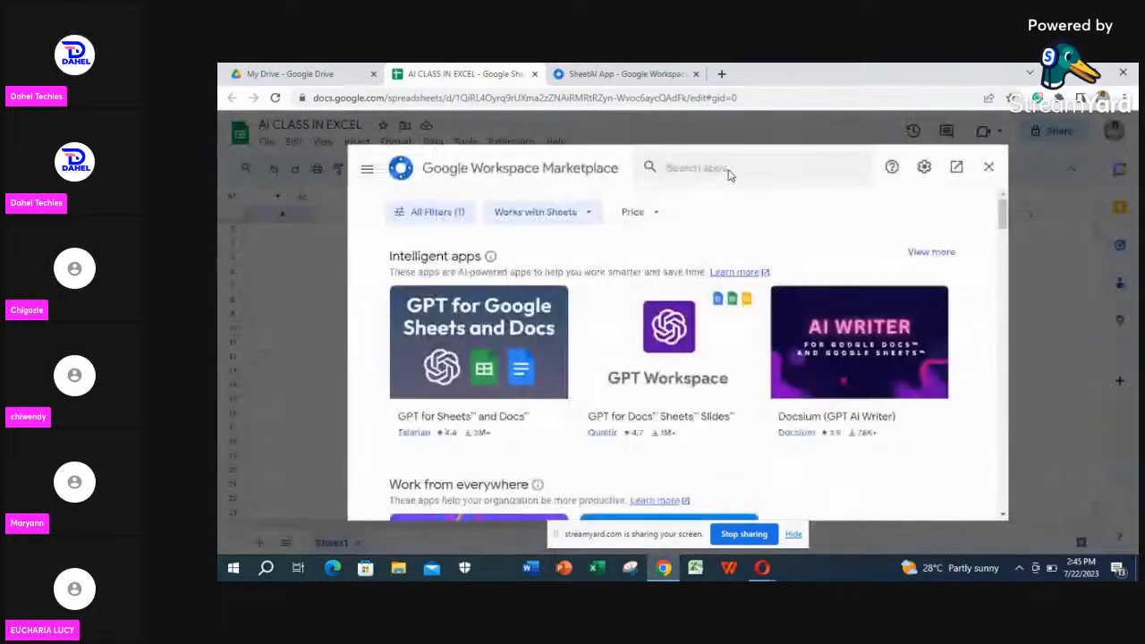
click(987, 167)
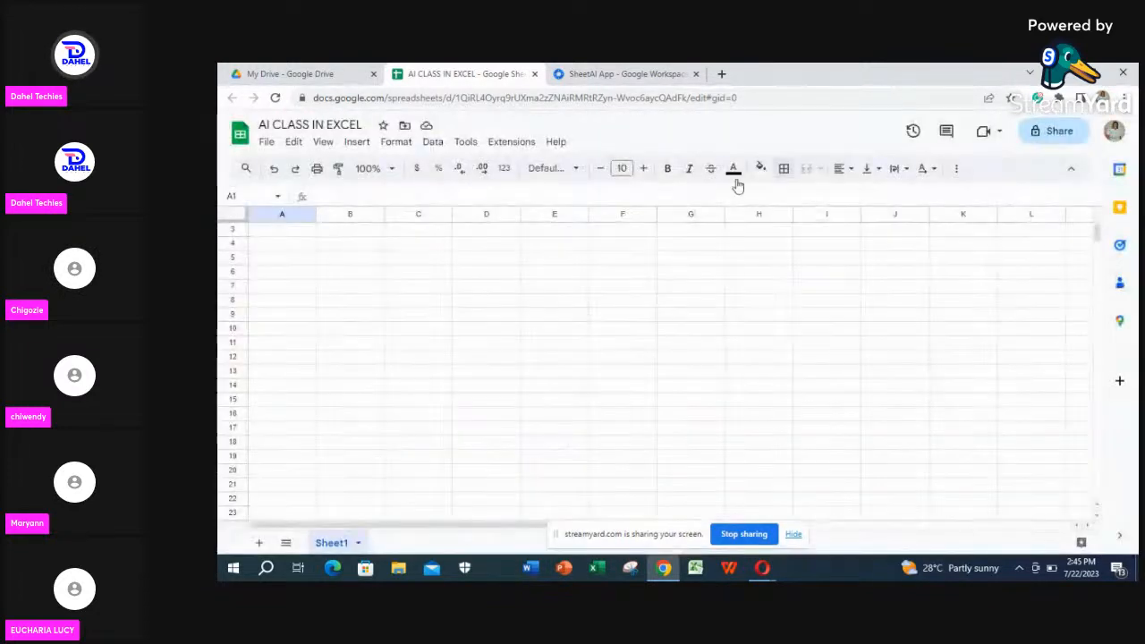
click(509, 144)
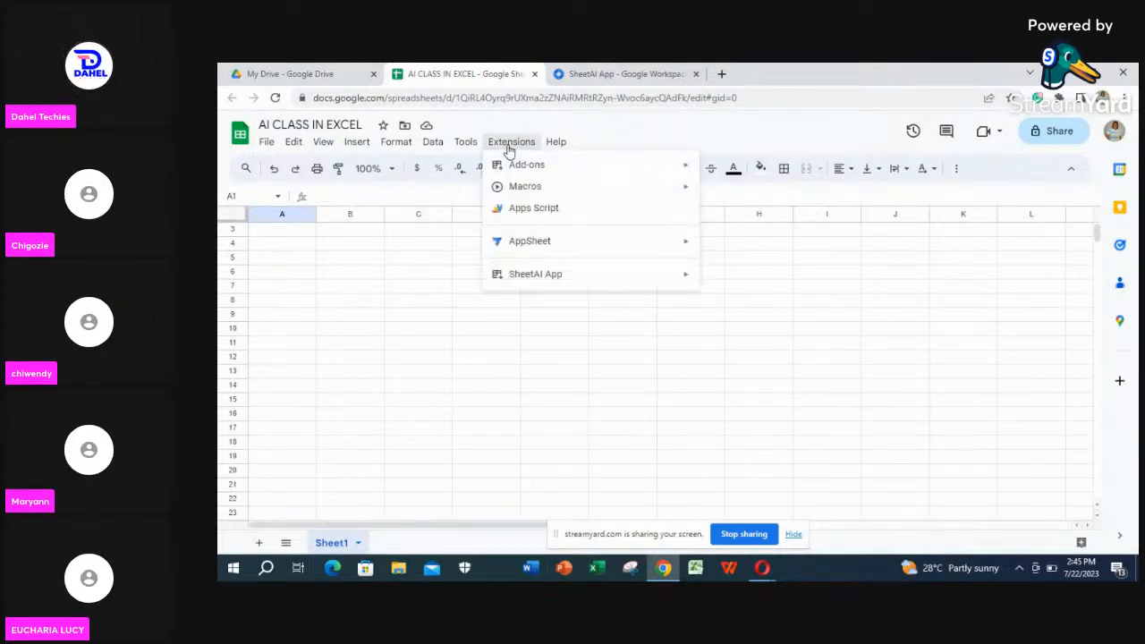
click(509, 145)
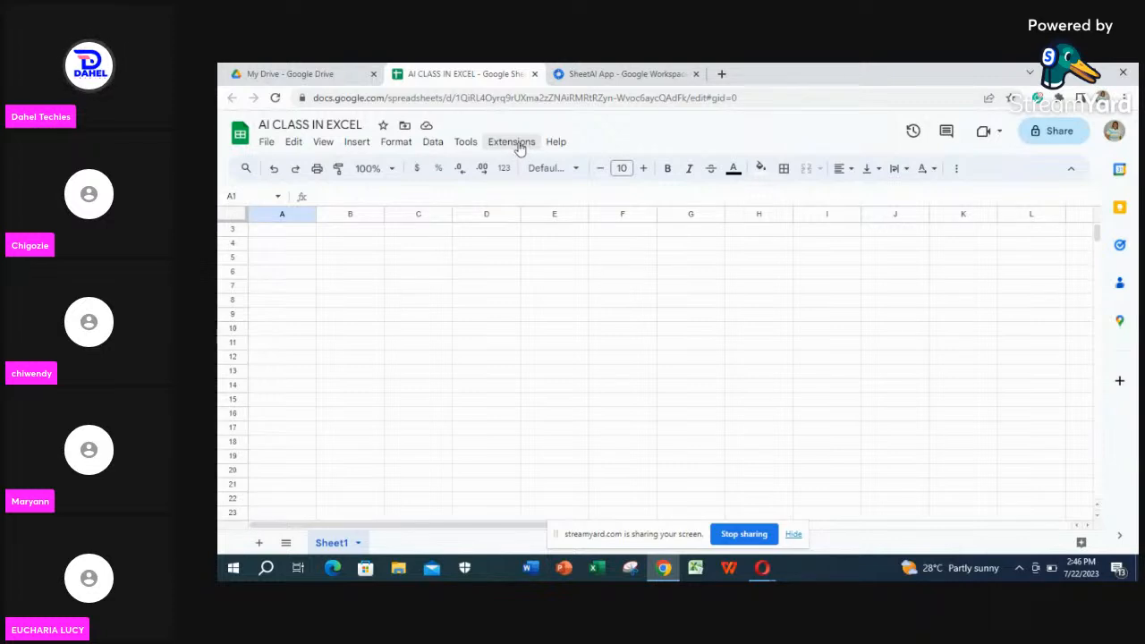
click(518, 147)
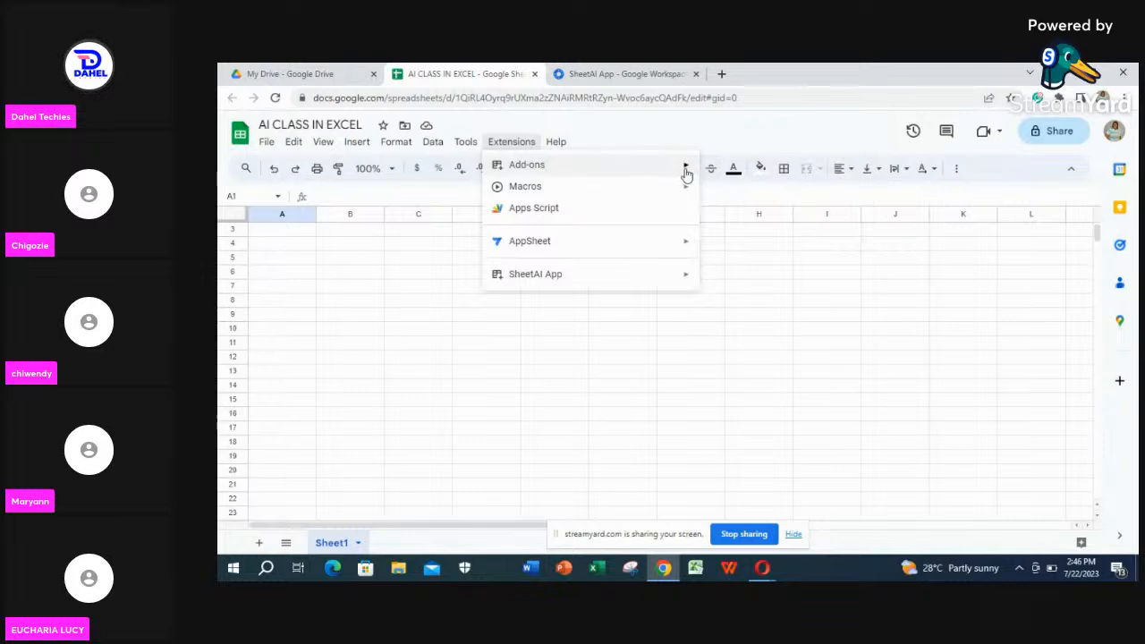
mouse_move(685, 164)
click(732, 195)
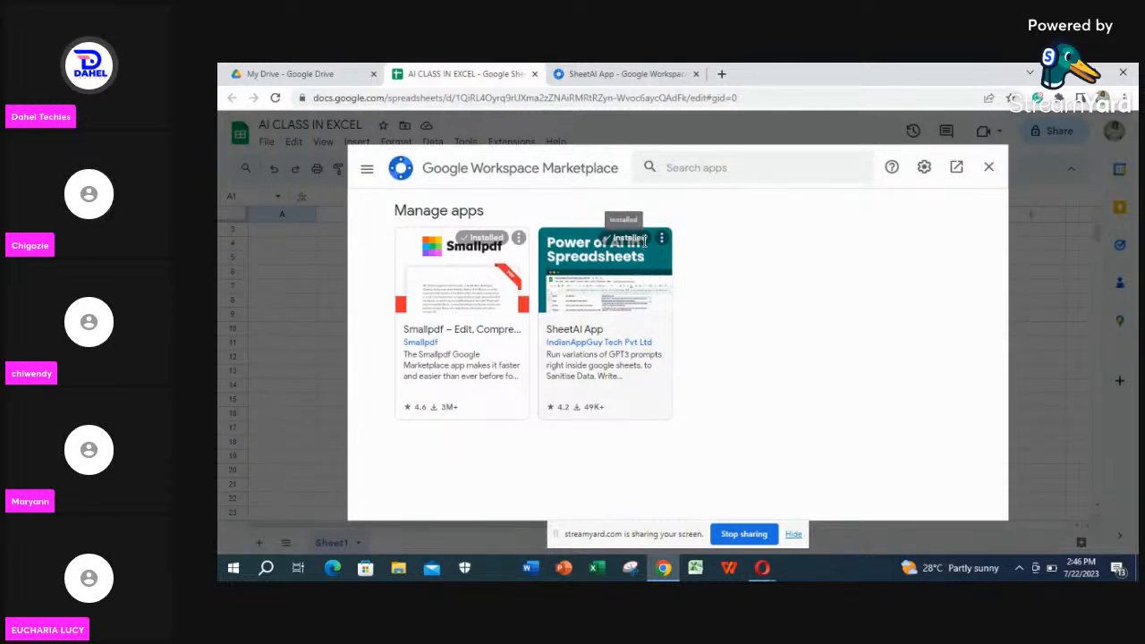
click(629, 295)
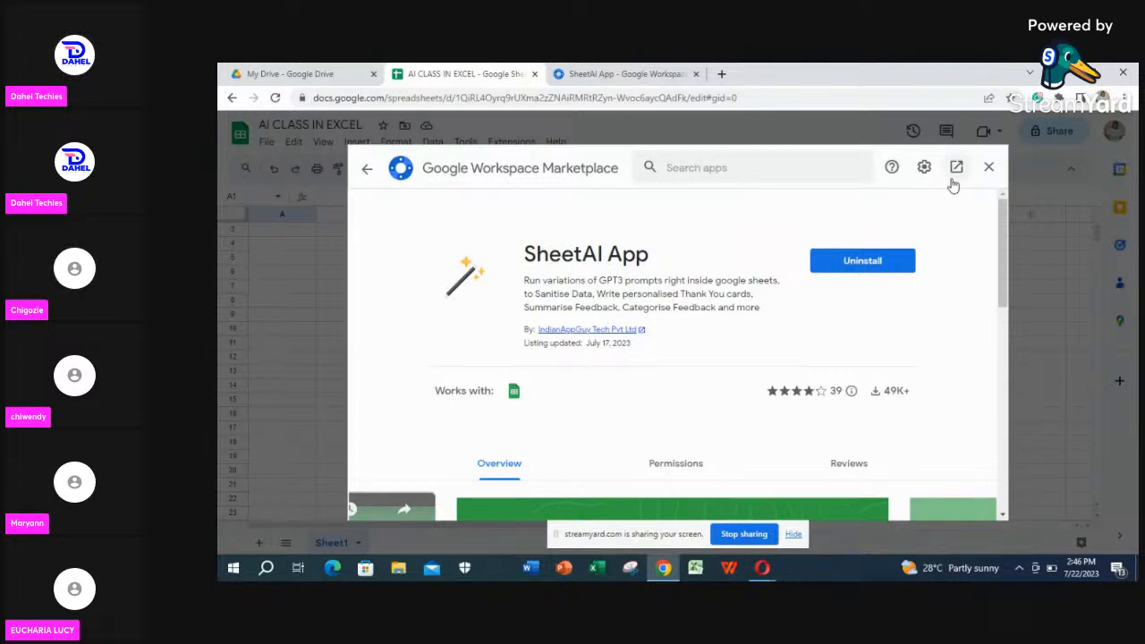
click(989, 169)
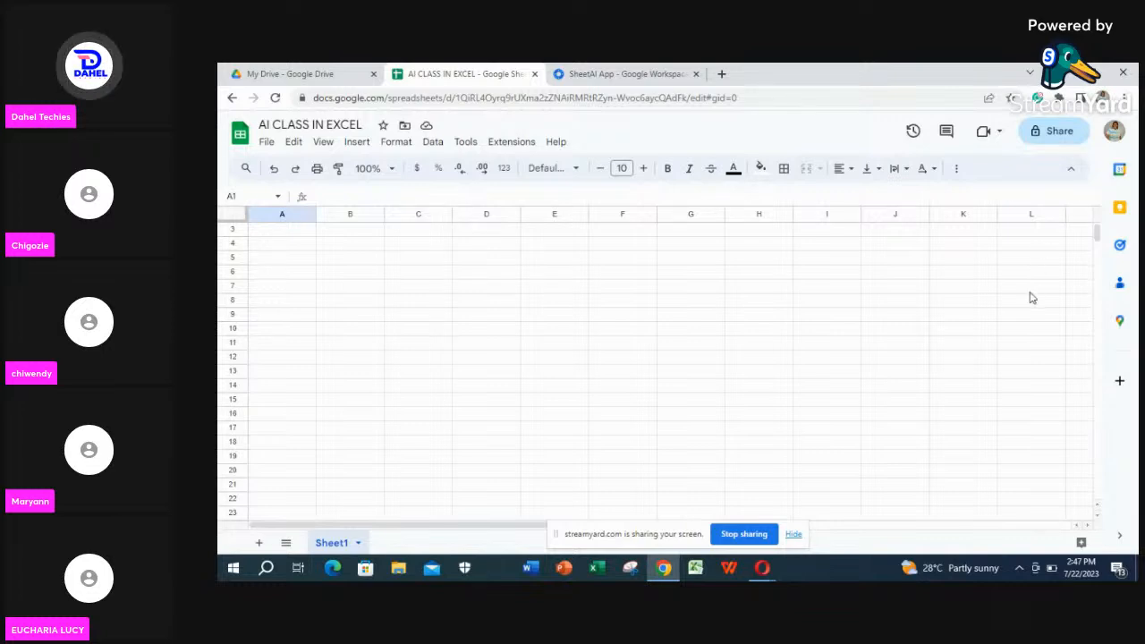
- Enter =GPT("CREATE A LIST OF 20 TOP UNIVERSITIES AND COUNTRIES") in C5, fixing the typos
click(414, 259)
double_click(415, 258)
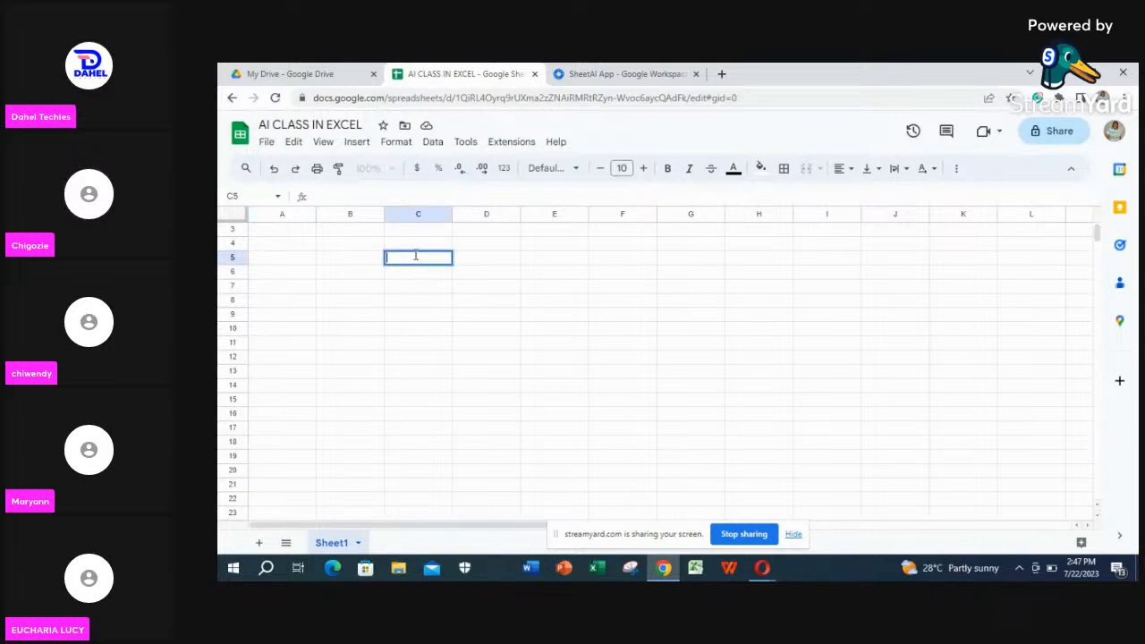
text(=)
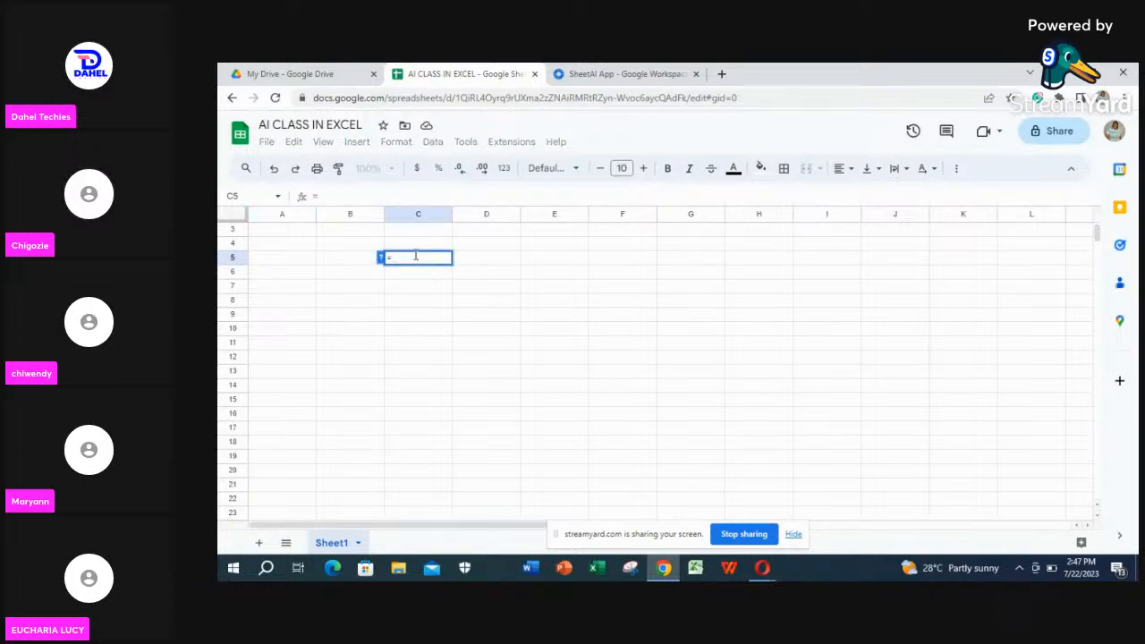
text(GP)
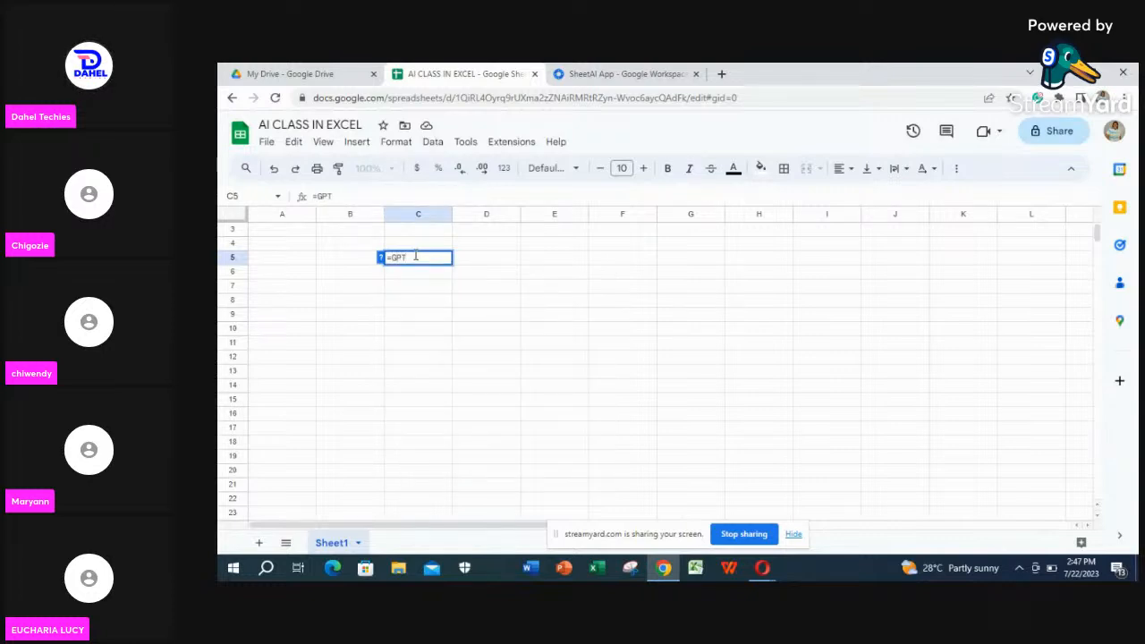
text(T()
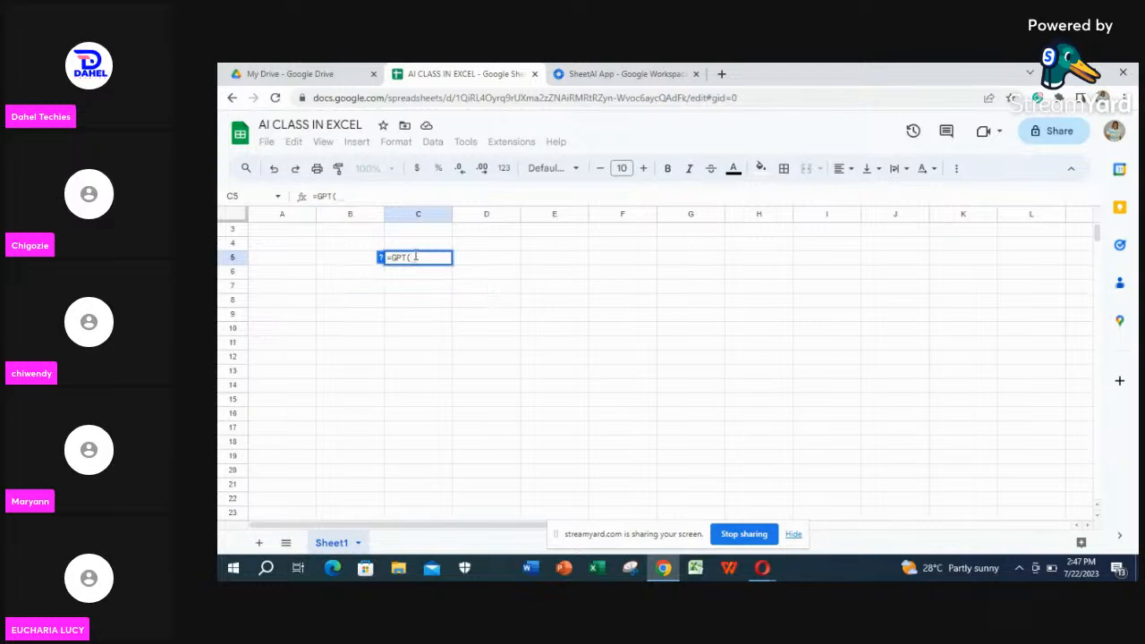
text(")
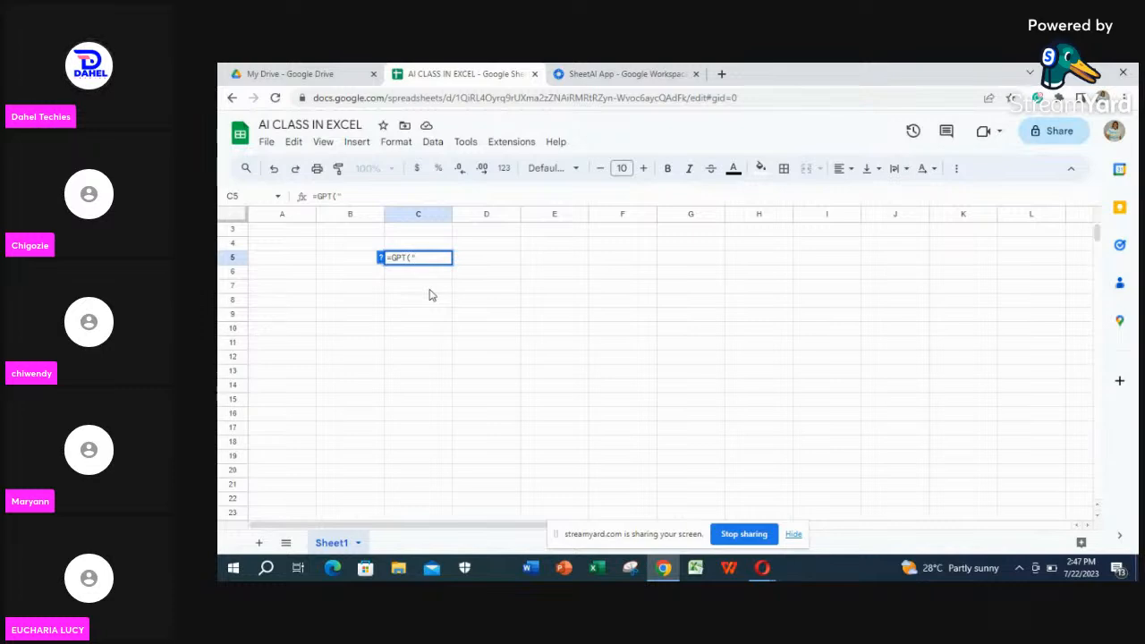
text(CREATE A LIS)
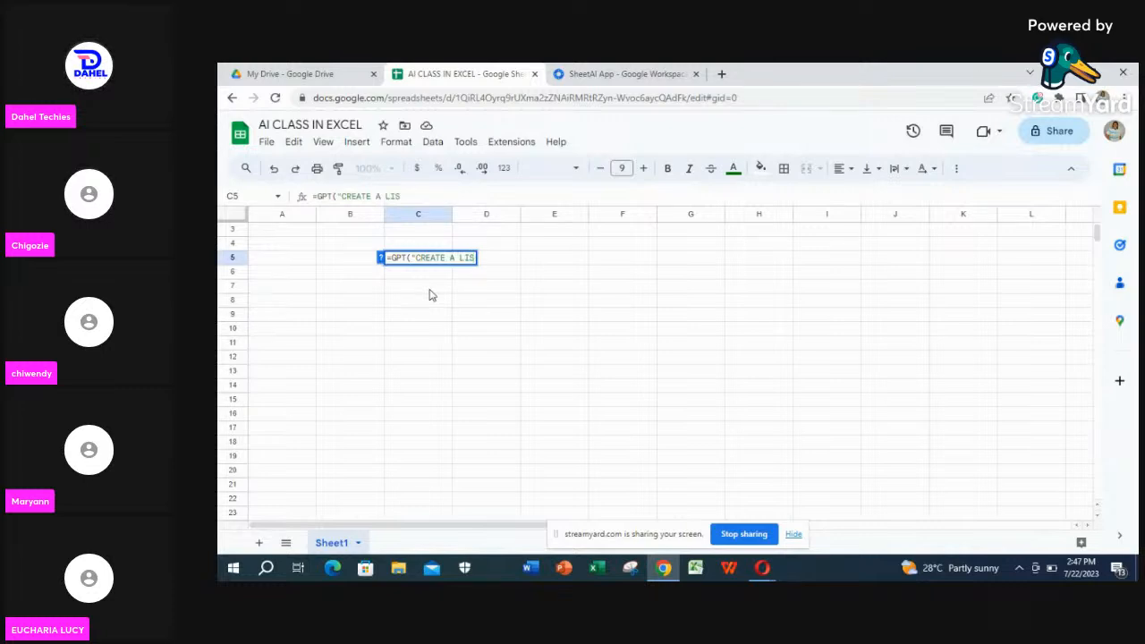
text(T OF)
text(20)
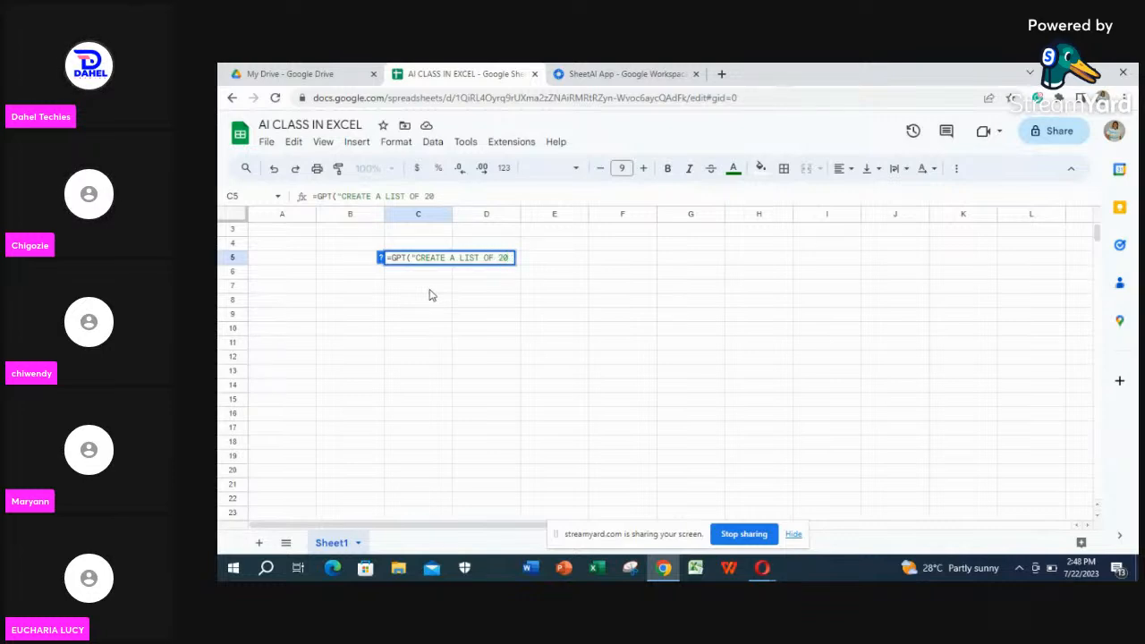
text( TOP UNV)
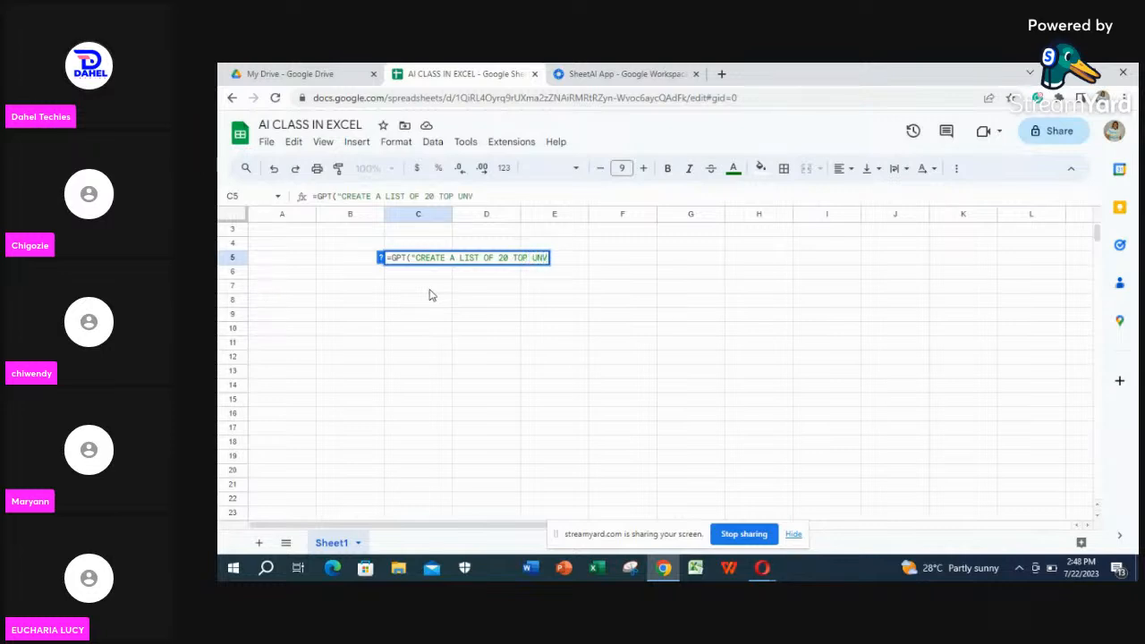
text(ERSITIES)
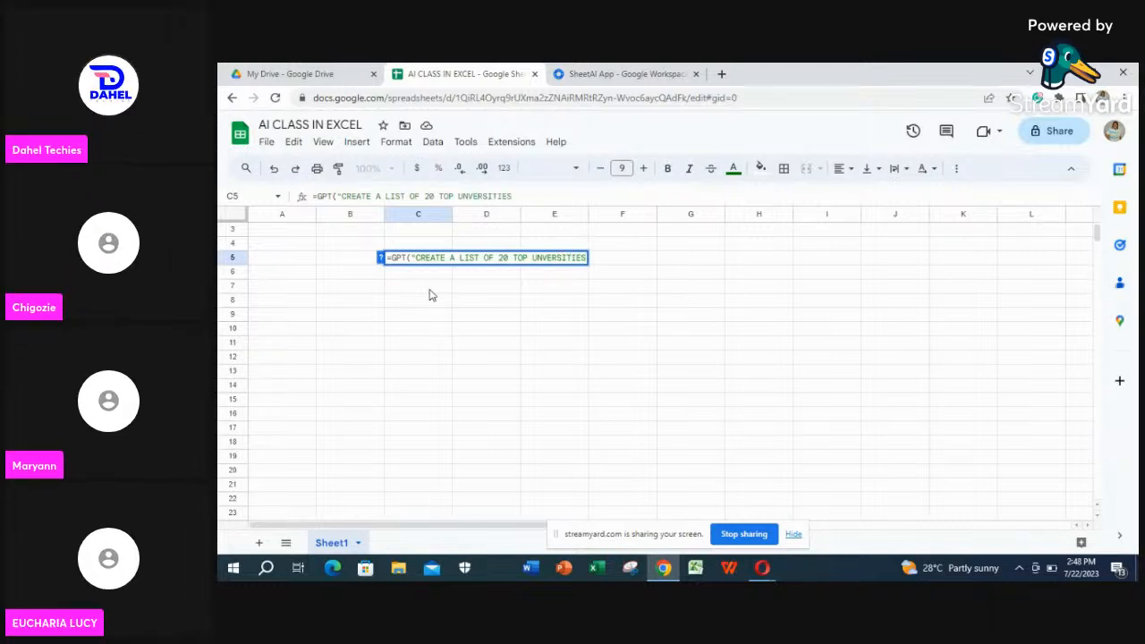
text(. AND COUN)
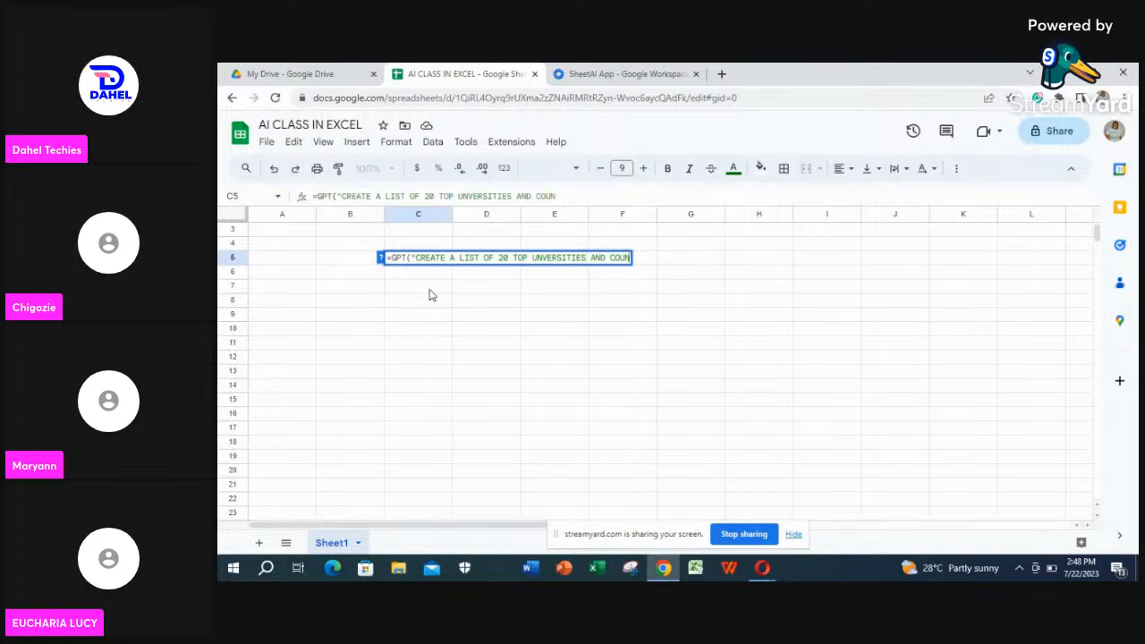
text(TRIE)
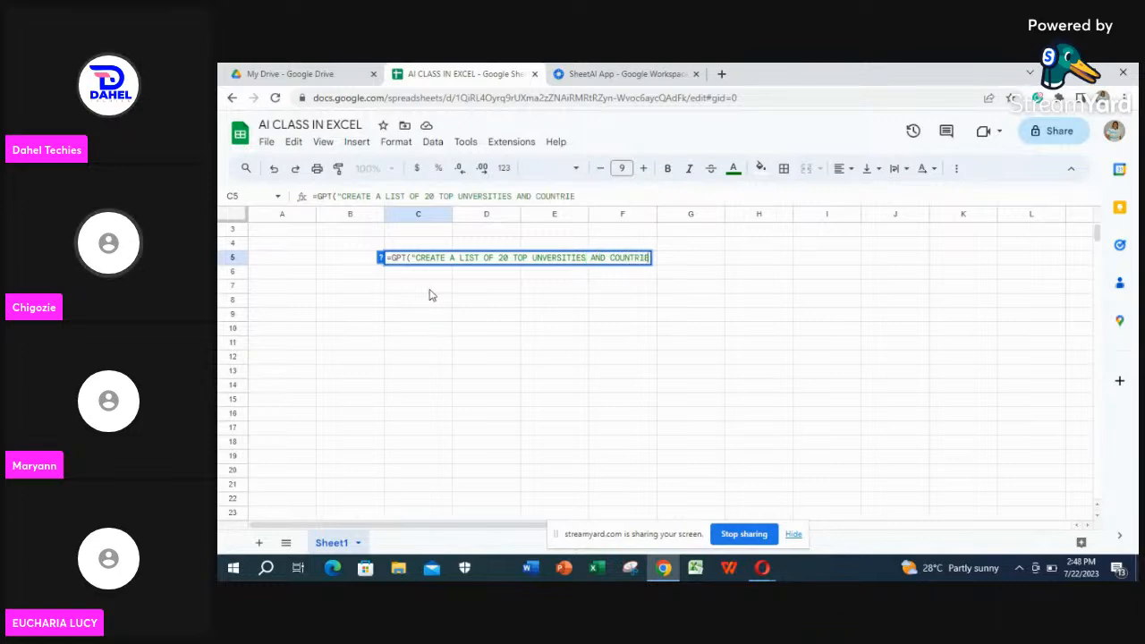
text(S)
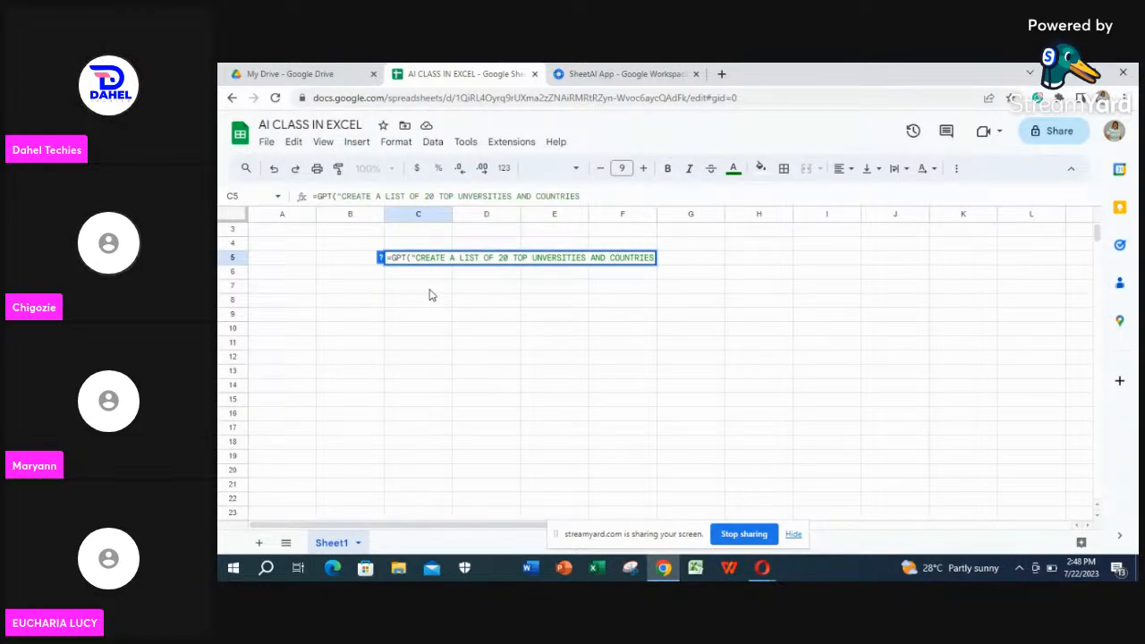
click(468, 195)
text(I)
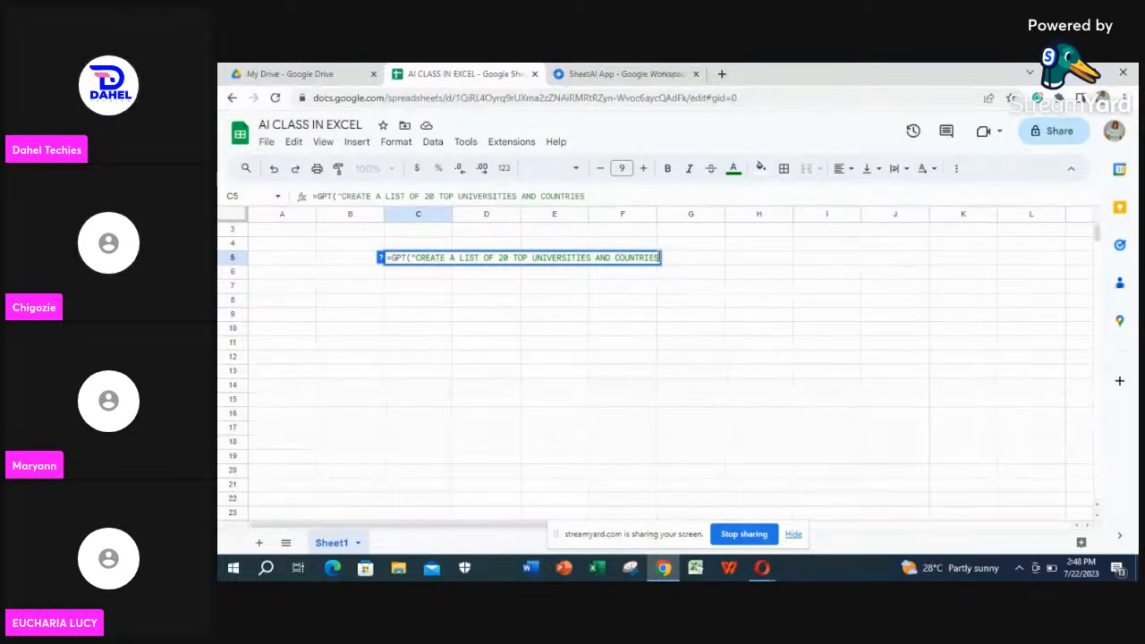
text("))
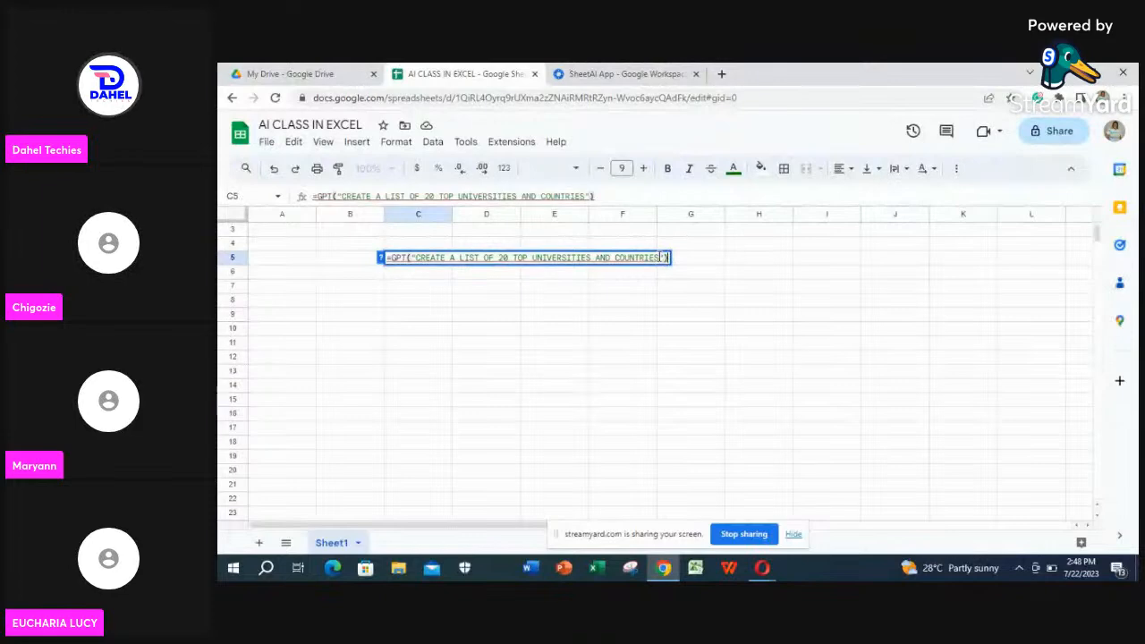
key(Return)
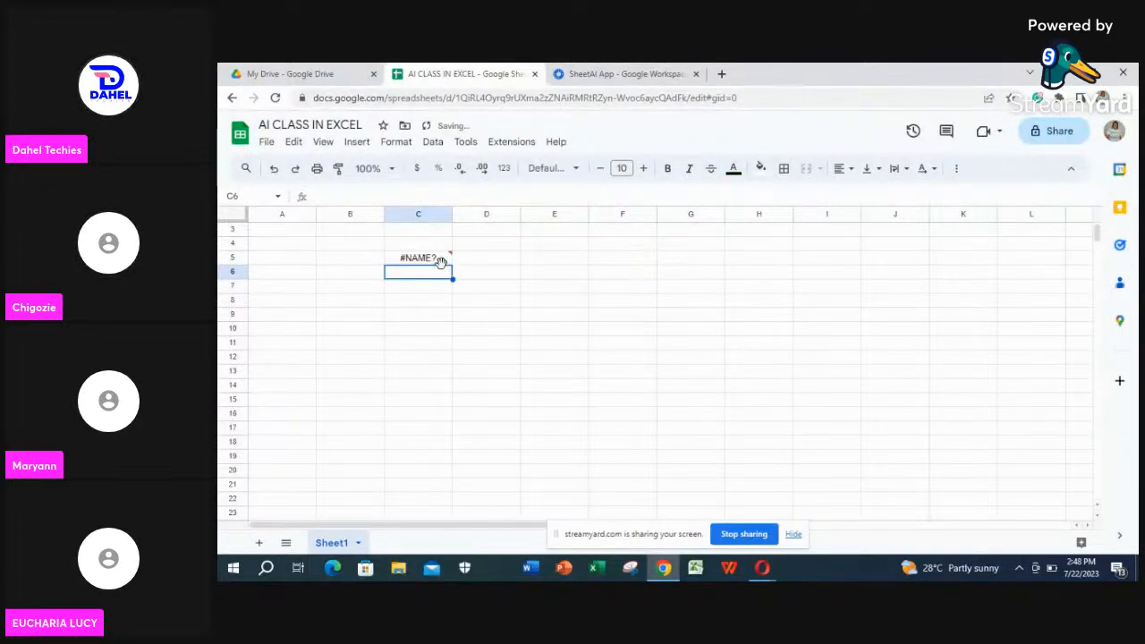
- Change C5's function from GPT to SHEET.AI_TABLE, keeping the universities-and-countries prompt
click(445, 260)
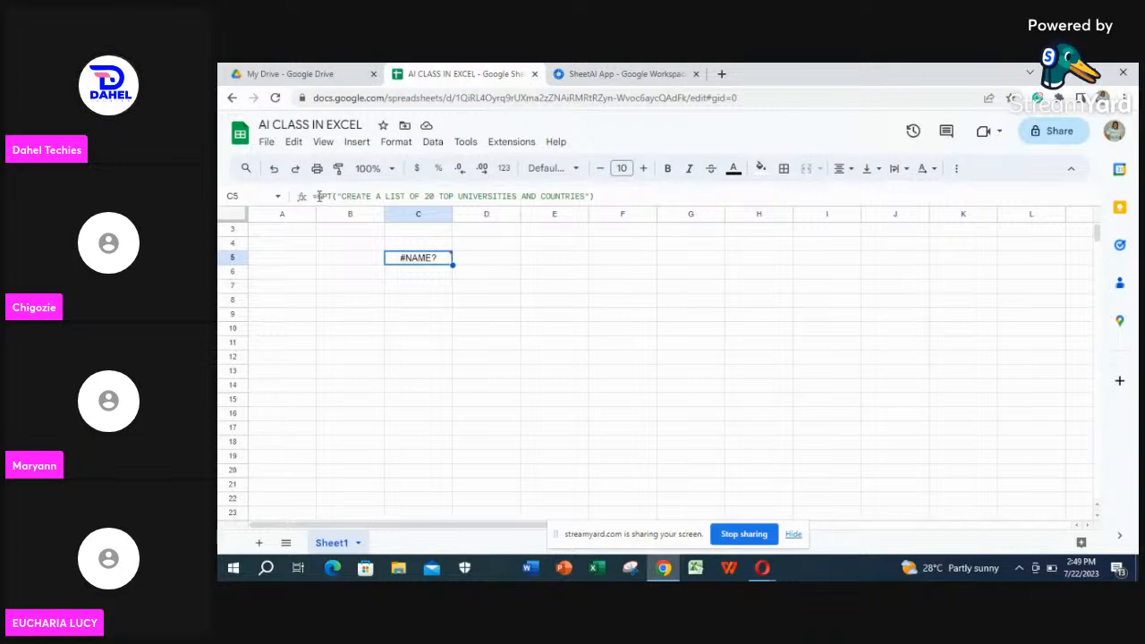
click(329, 196)
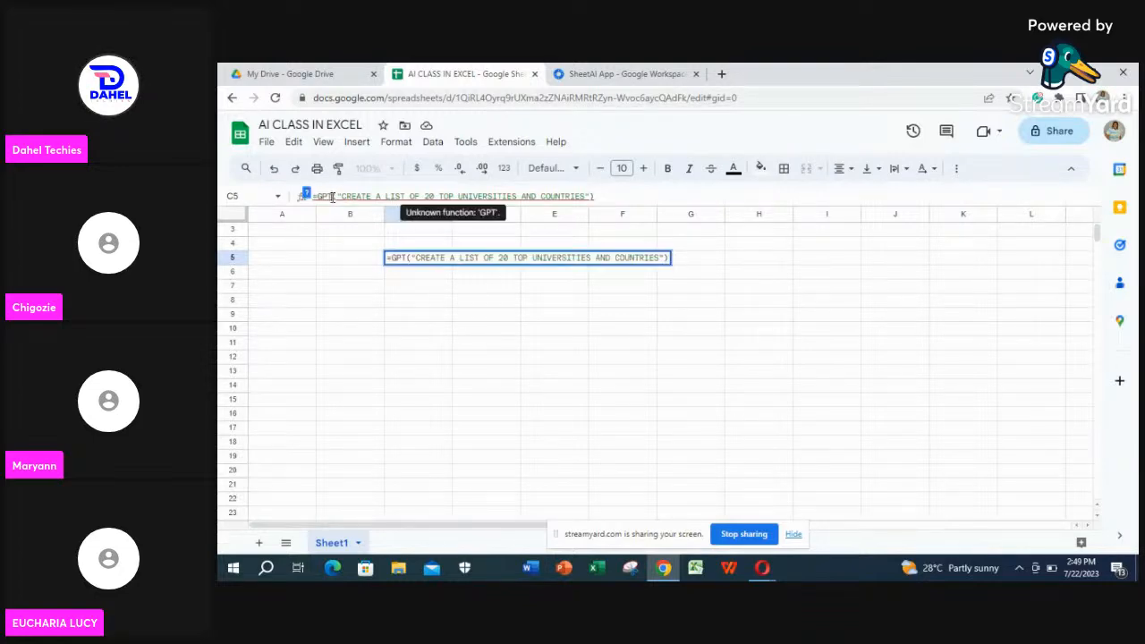
key(BackSpace)
key(BackSpace)
key(BackSpace)
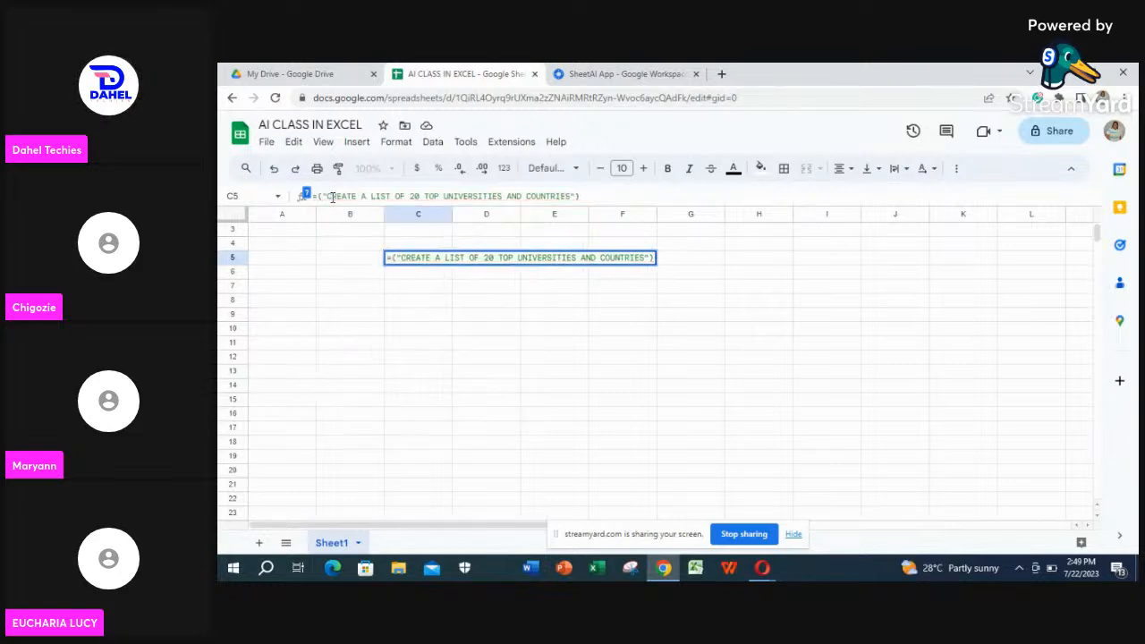
text(SHEET)
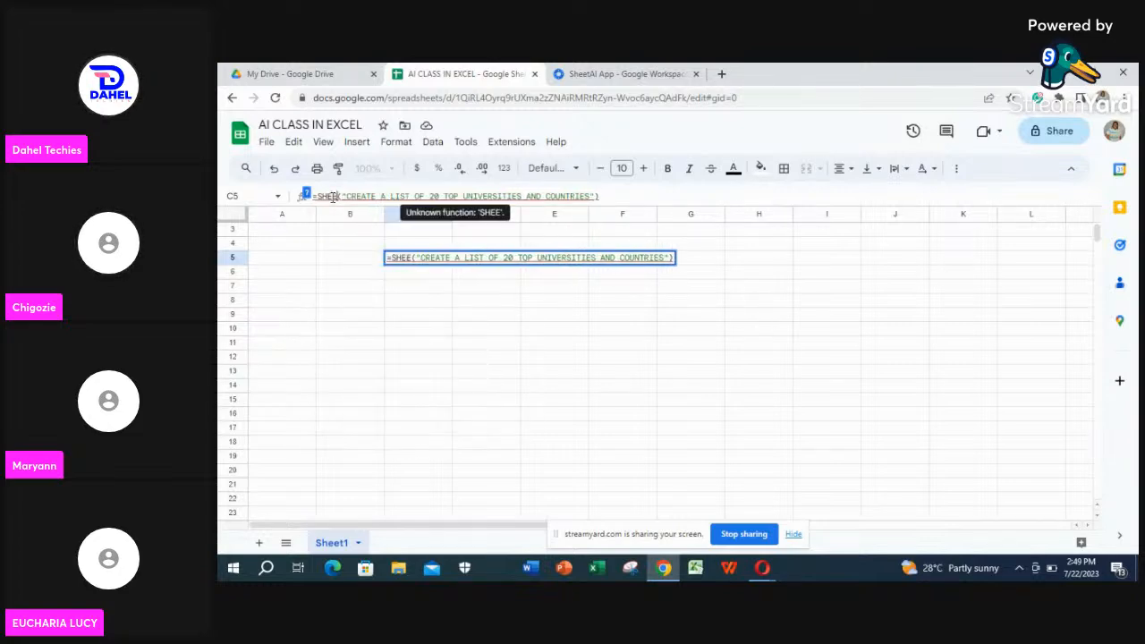
text(AI)
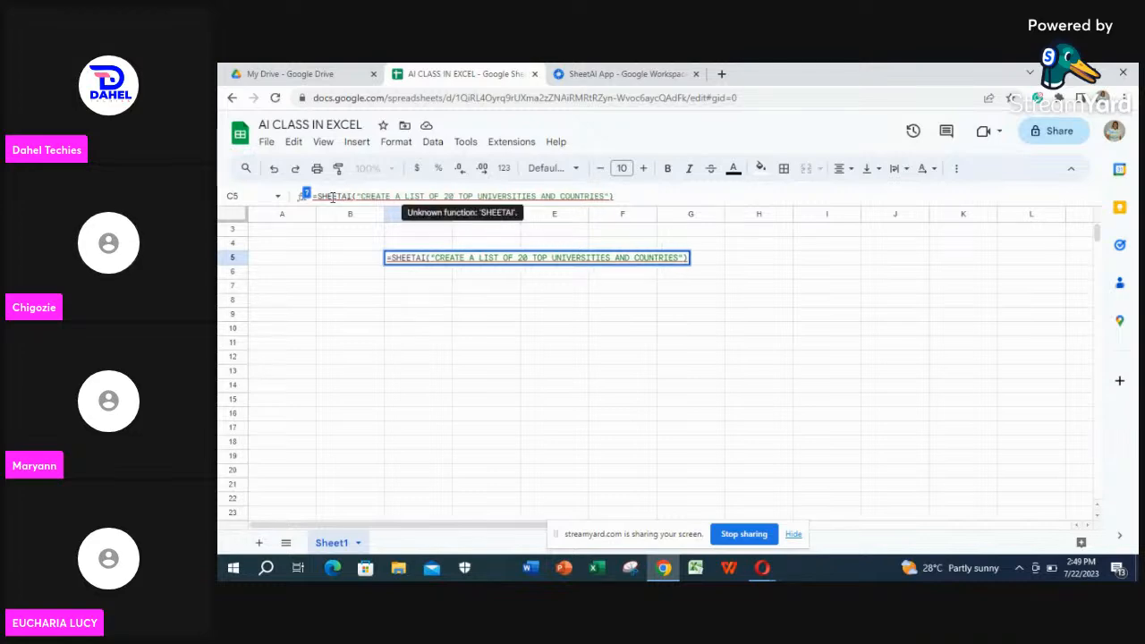
text(/)
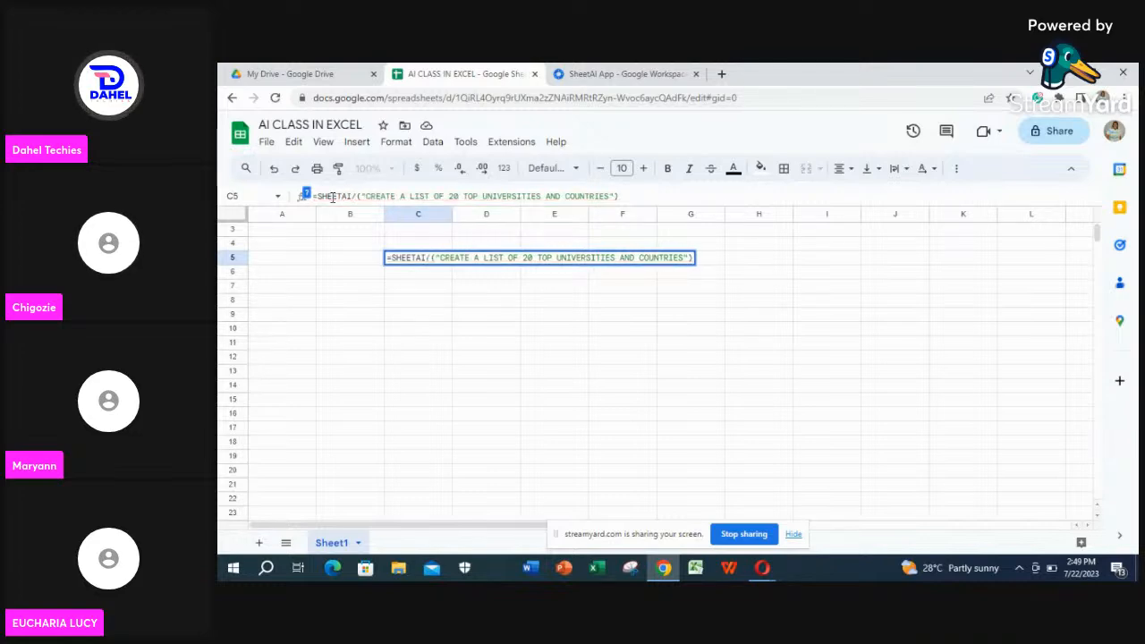
key(BackSpace)
text(_)
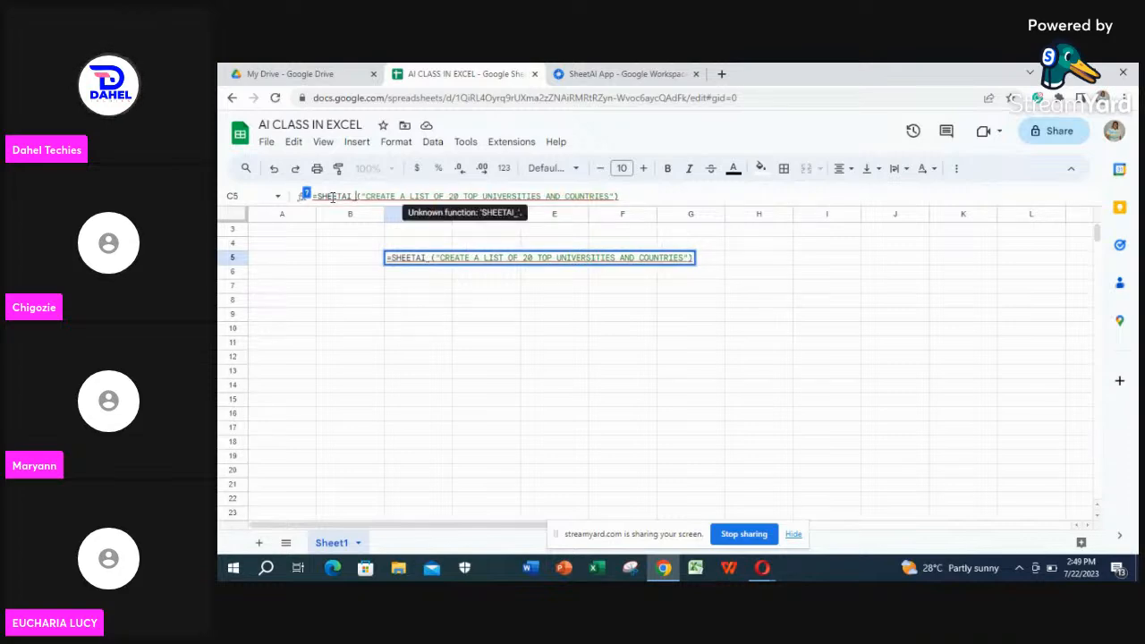
text(TA)
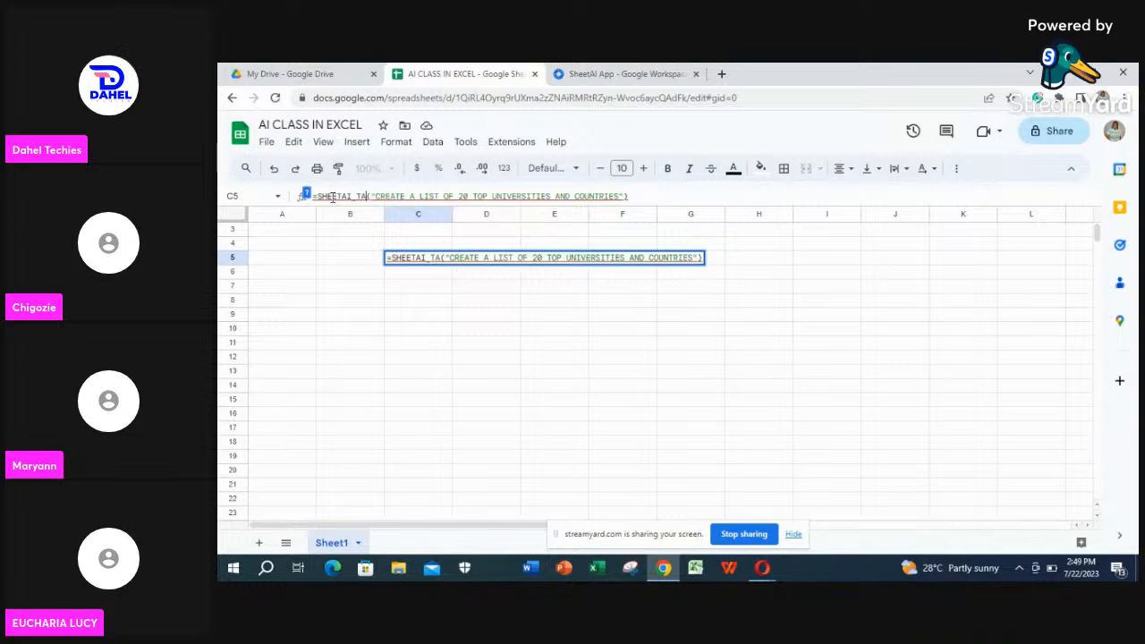
text(BLE)
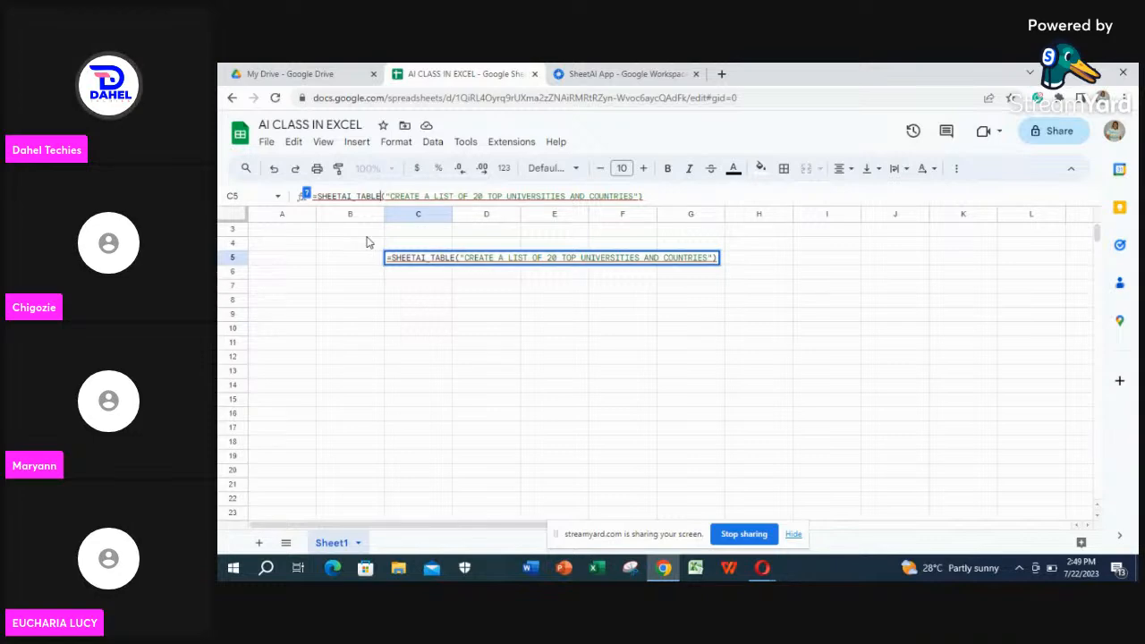
click(341, 196)
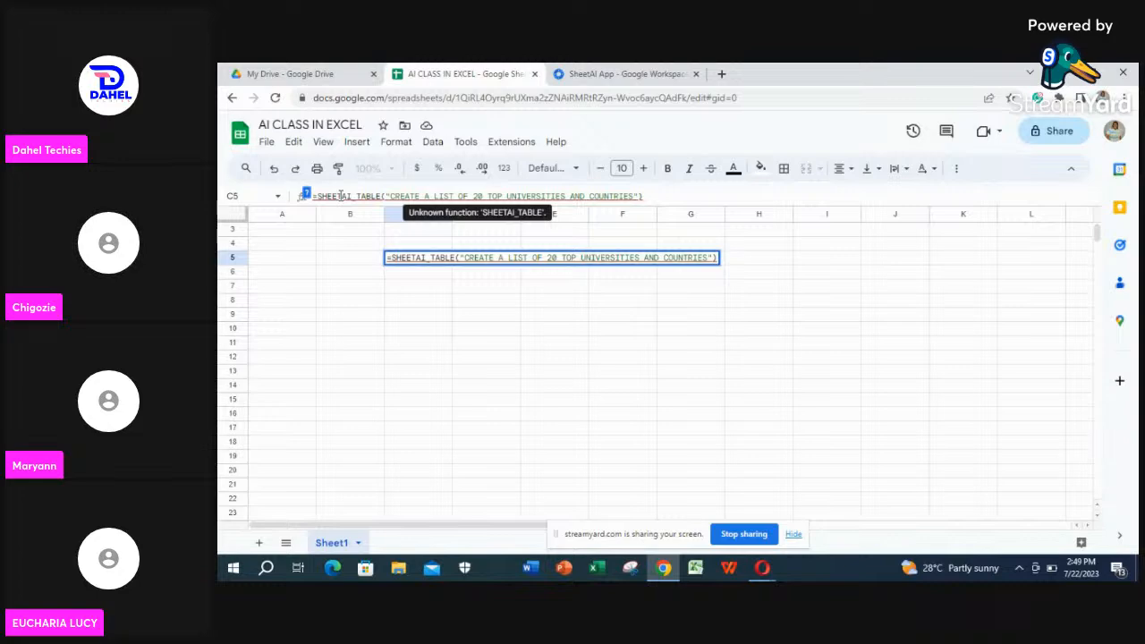
text(.)
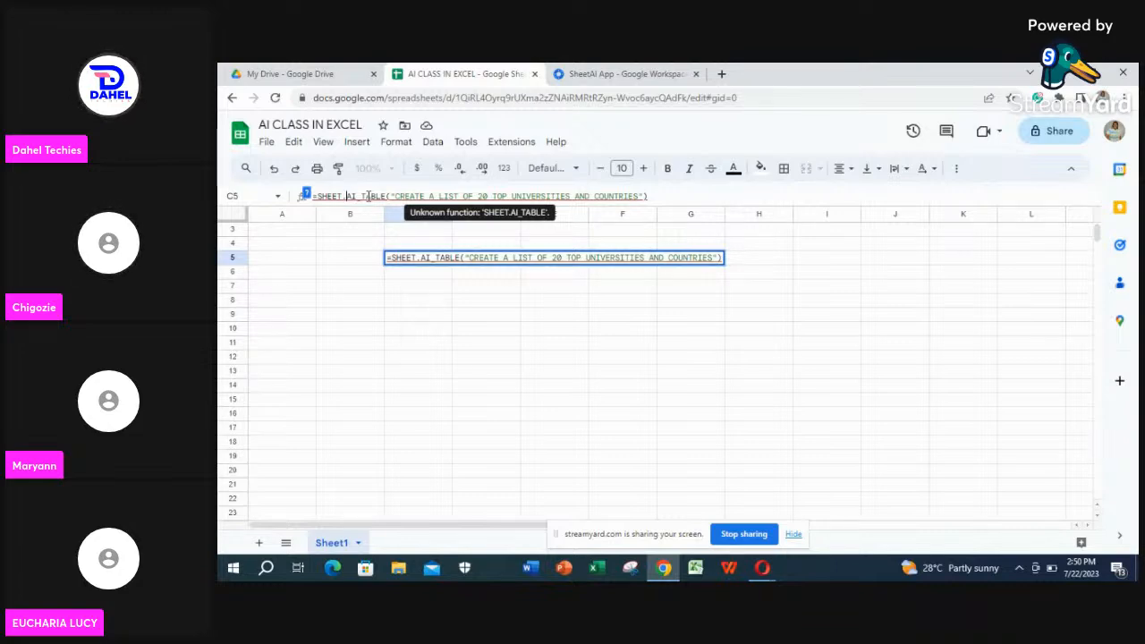
click(522, 143)
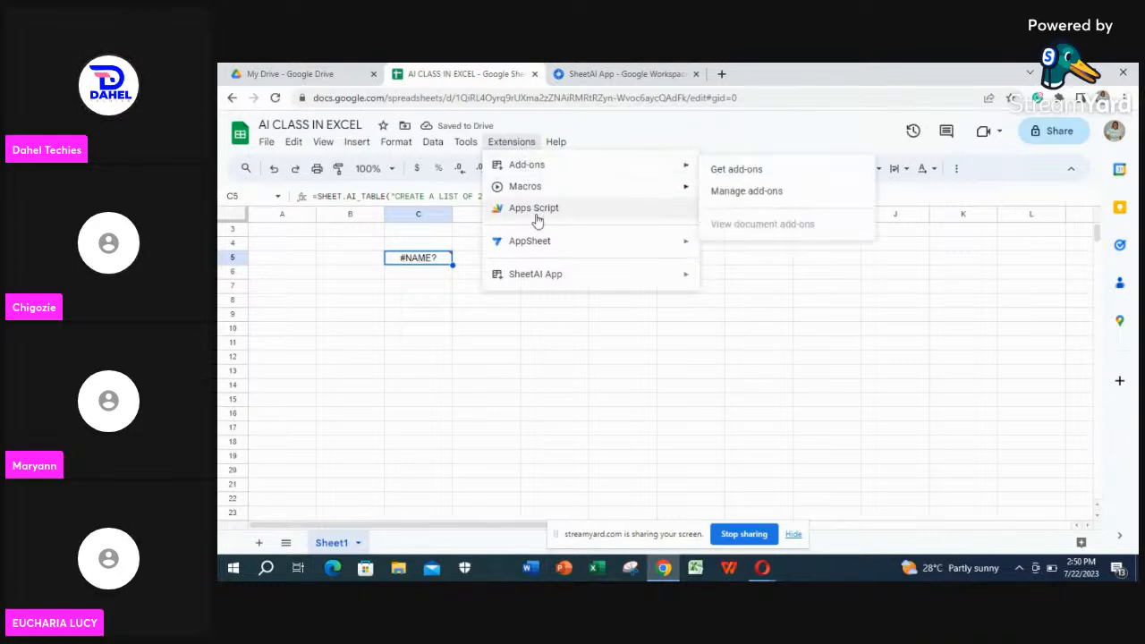
- View and close the SheetAI App help from the Extensions menu, then reopen the extensions list
mouse_move(542, 280)
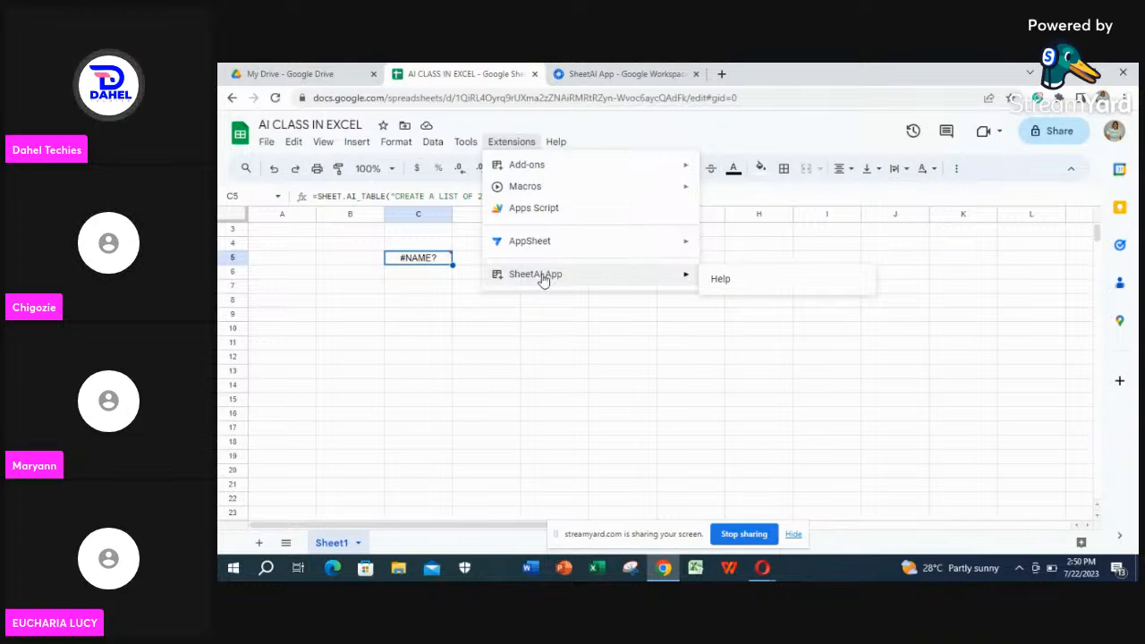
click(719, 280)
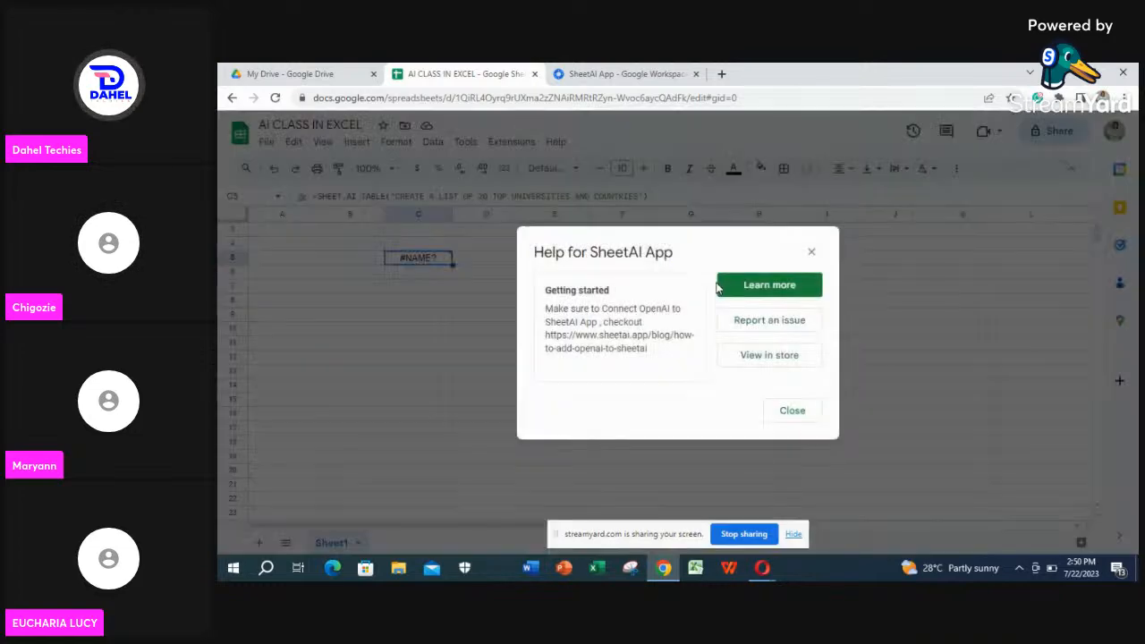
click(811, 254)
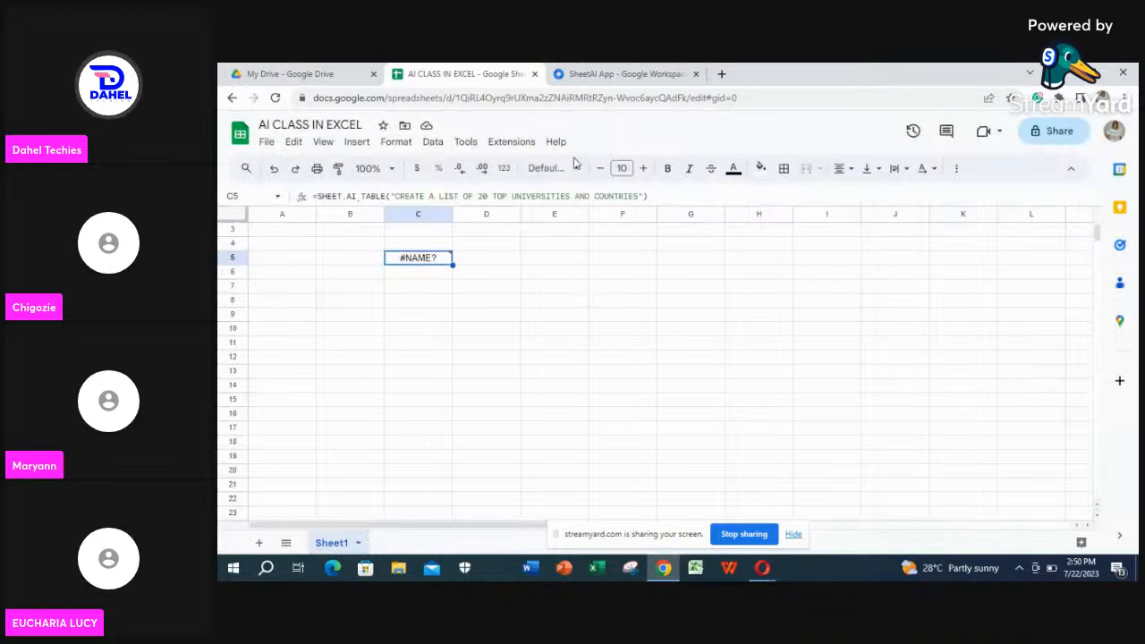
click(510, 141)
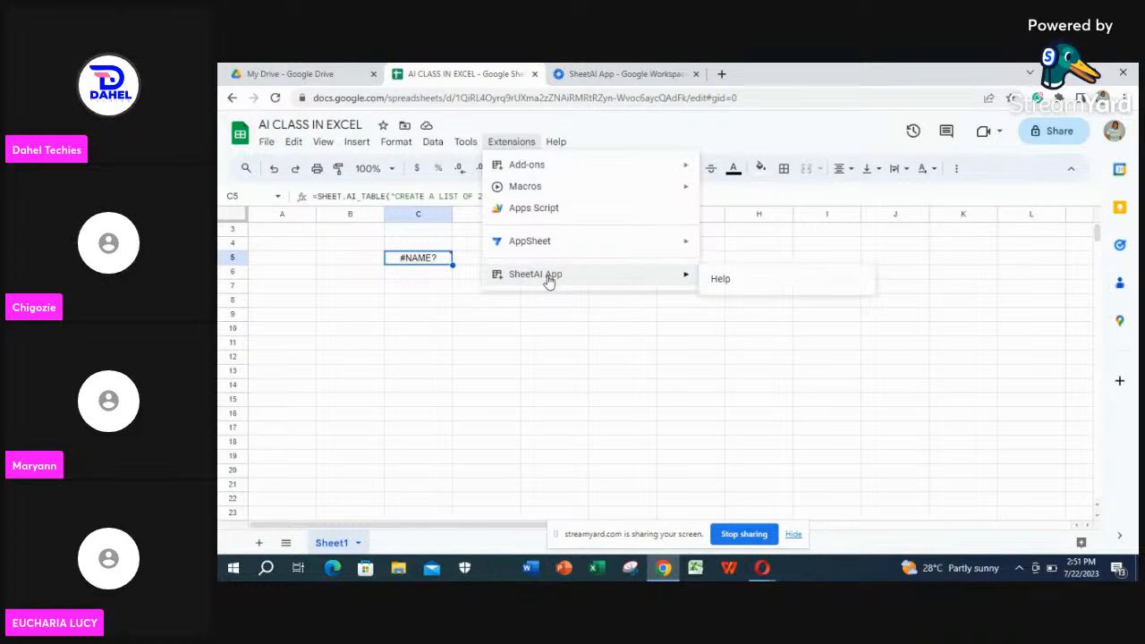
click(492, 305)
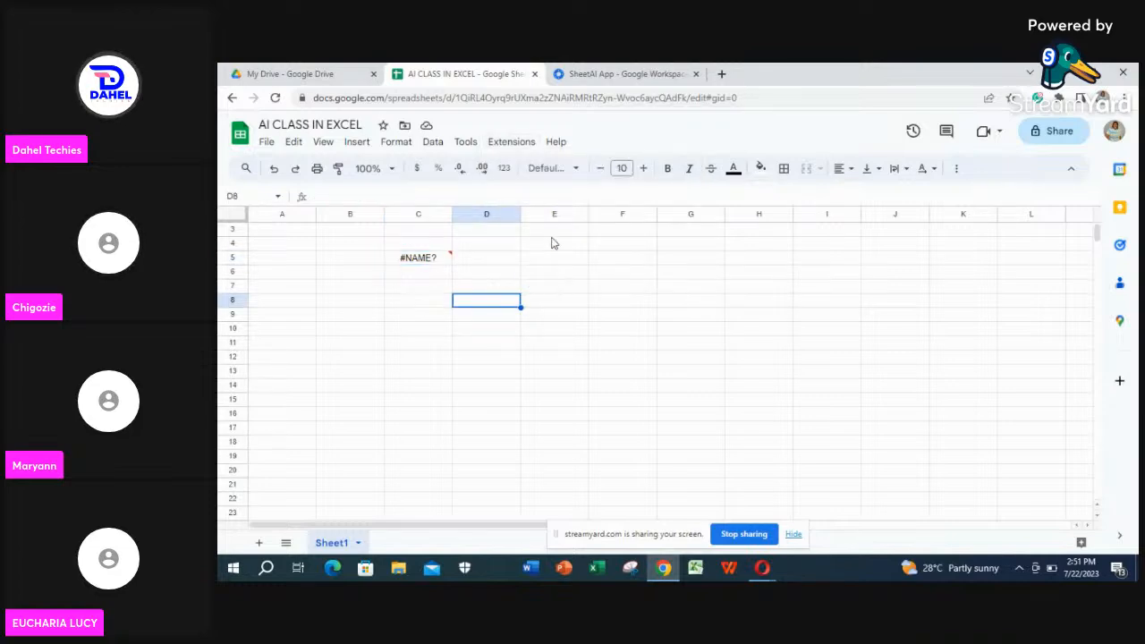
click(520, 144)
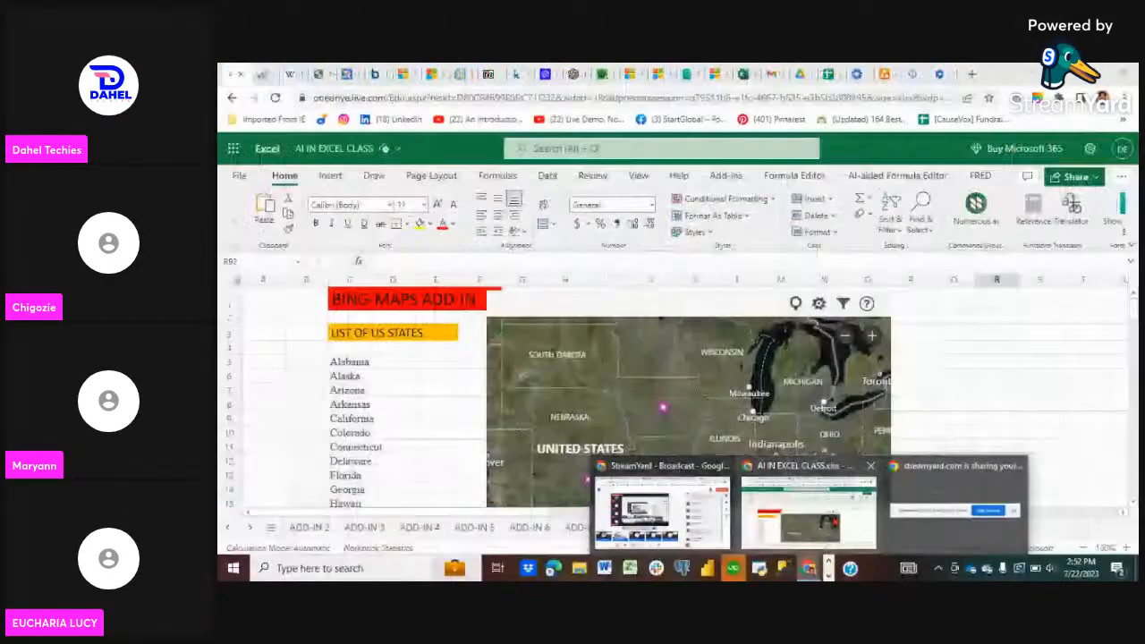
- Switch to the AI IN SHEETS BY DAHEL TECHIES spreadsheet tab
click(834, 75)
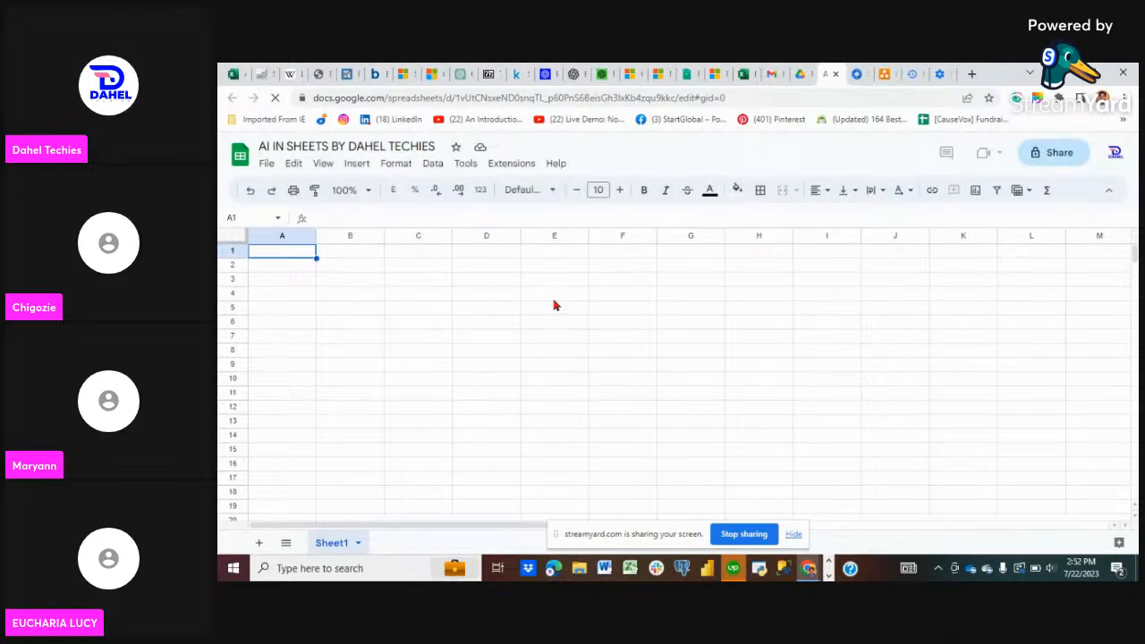
- Show the Extensions menu's Add-ons options in the empty AI IN SHEETS spreadsheet
click(511, 165)
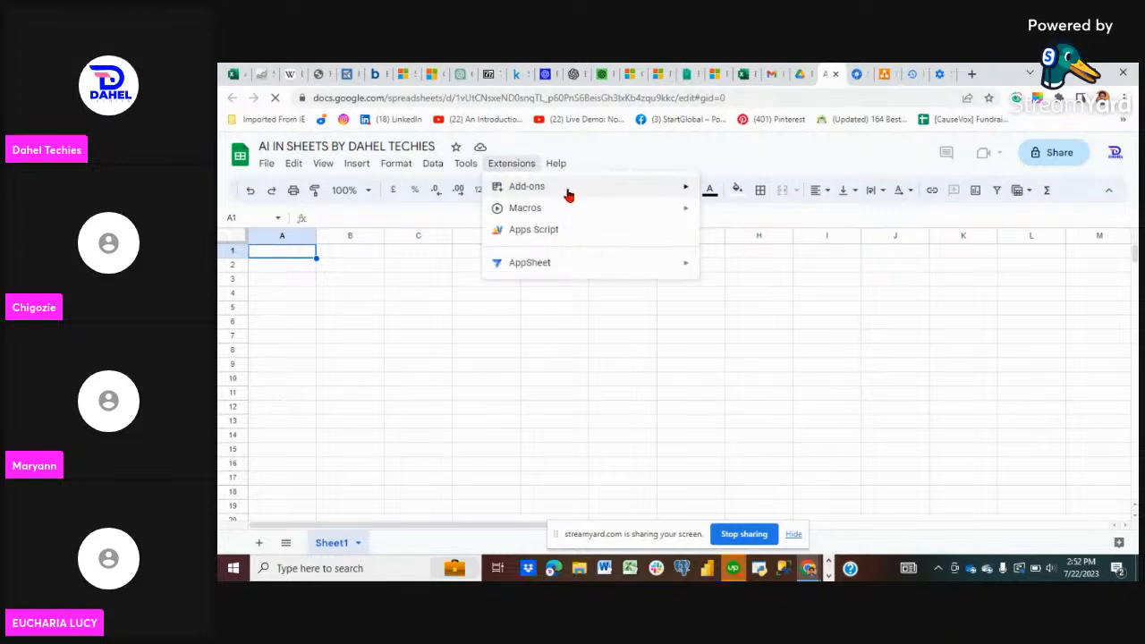
mouse_move(597, 187)
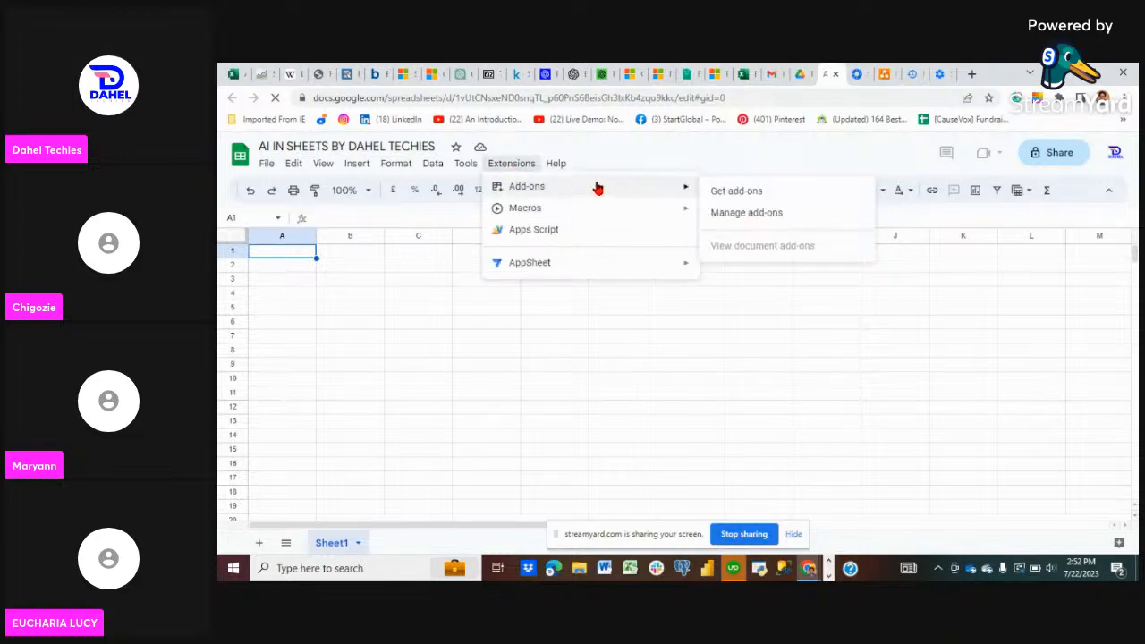
click(726, 196)
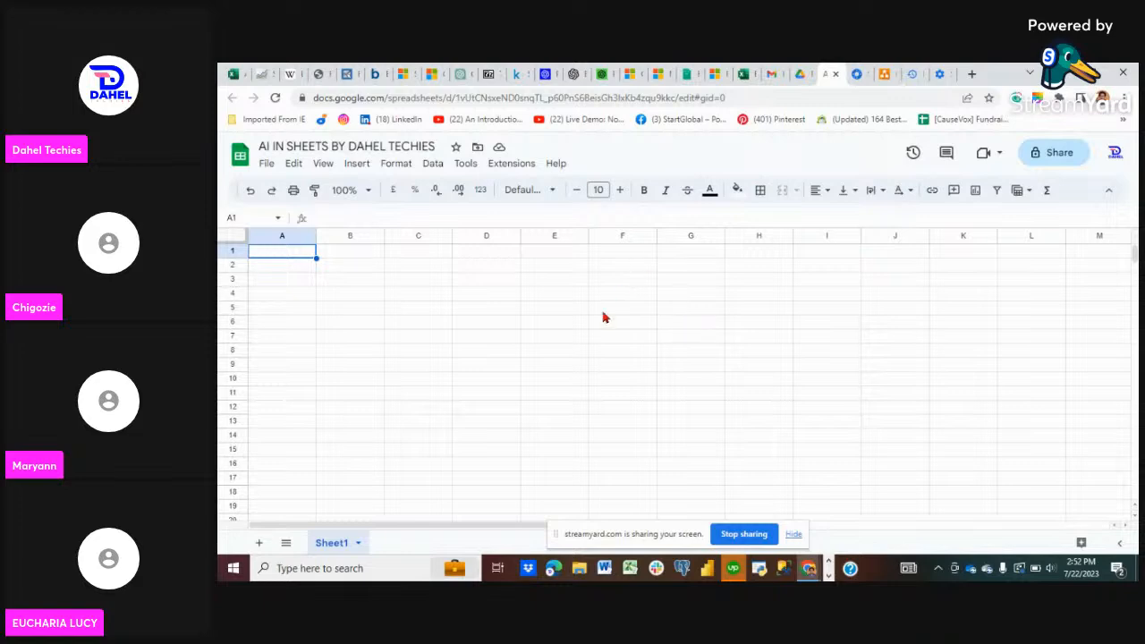
click(515, 170)
- Search the Workspace Marketplace for 'SheetAI App' and open its listing
mouse_move(677, 188)
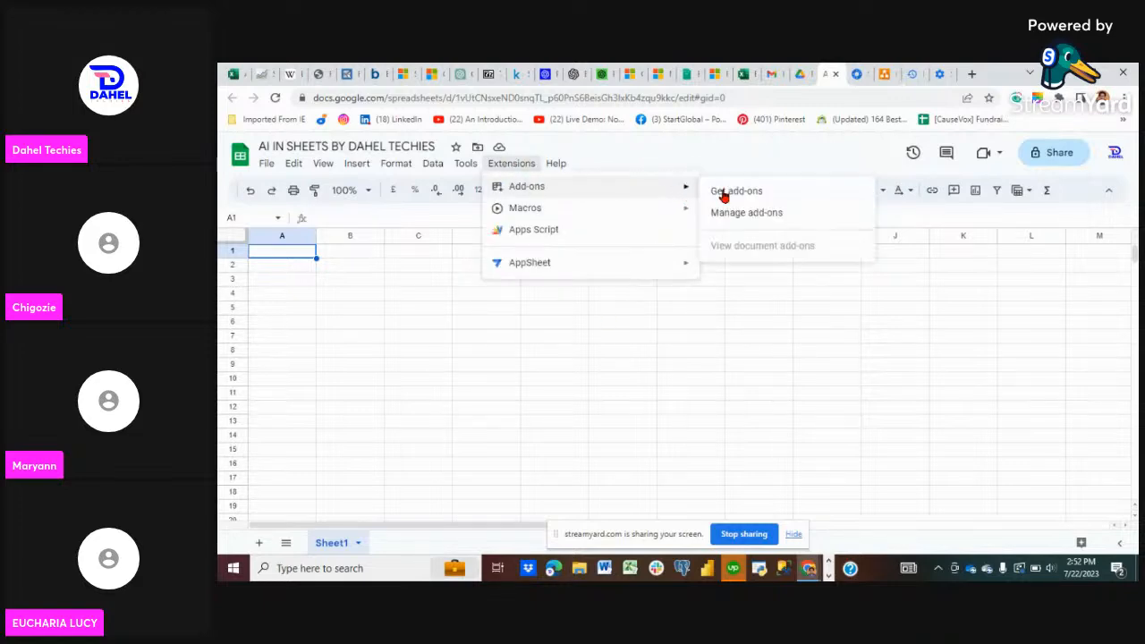
click(758, 196)
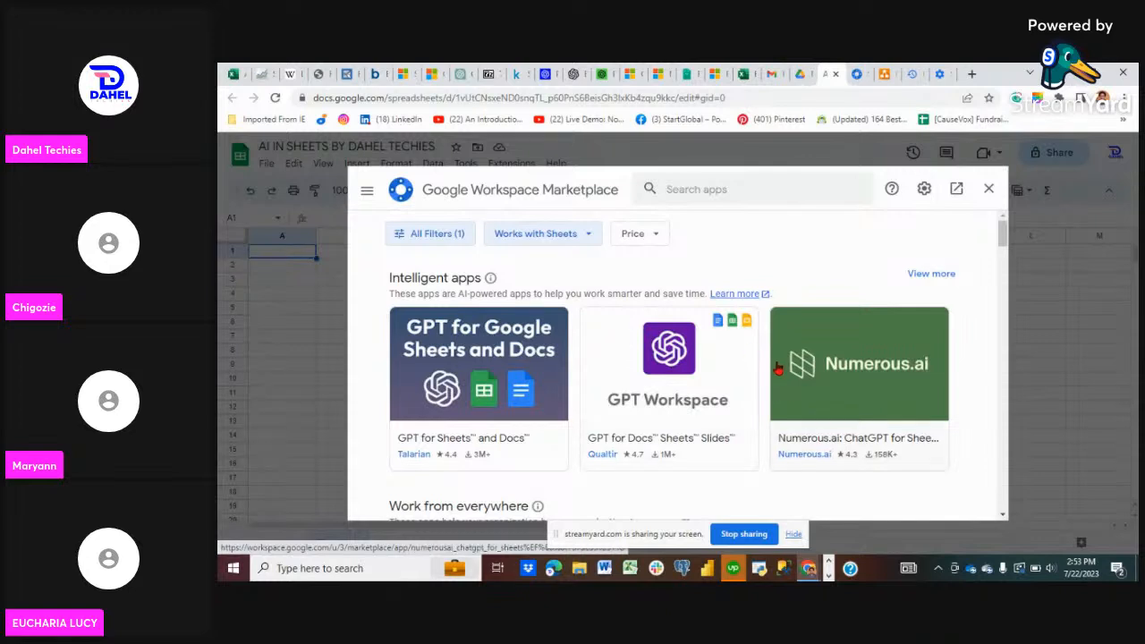
click(695, 194)
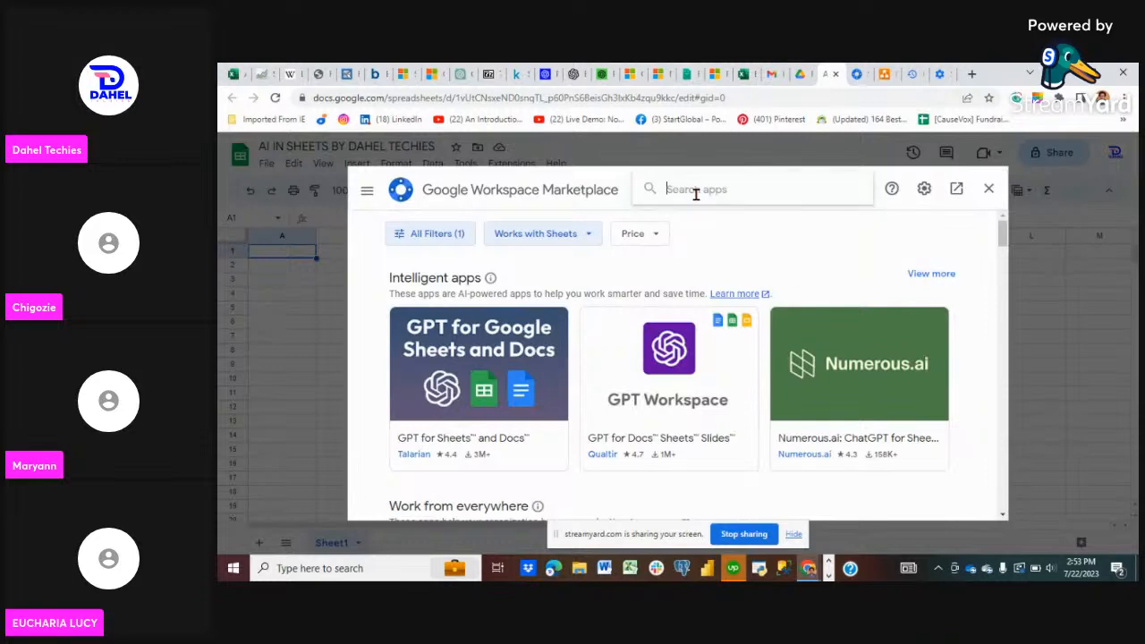
text(sheet)
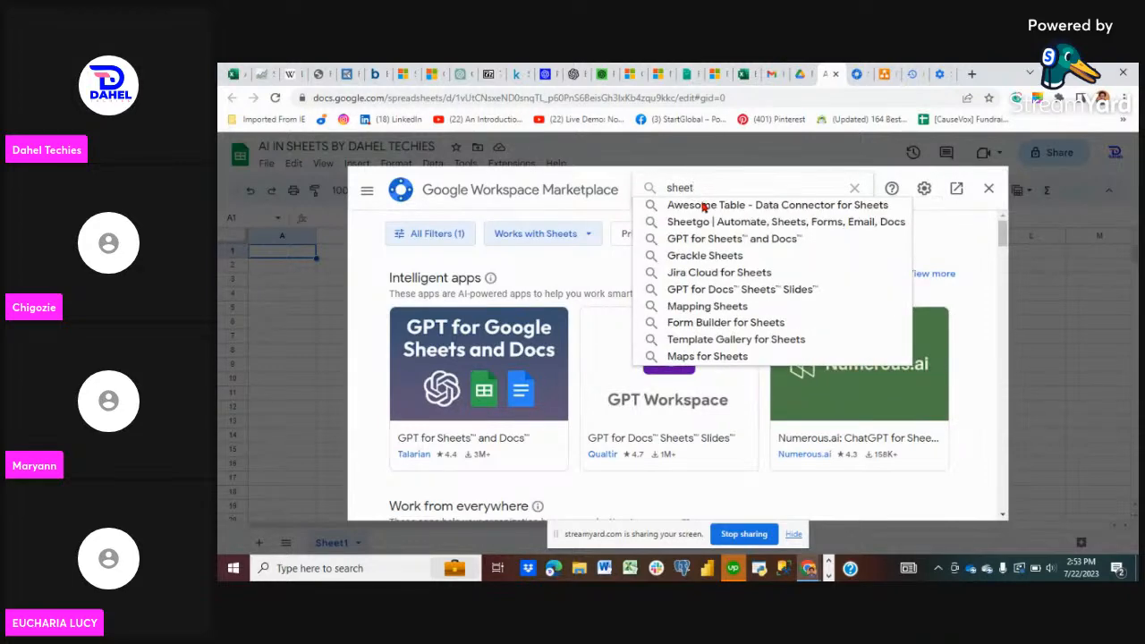
text(a)
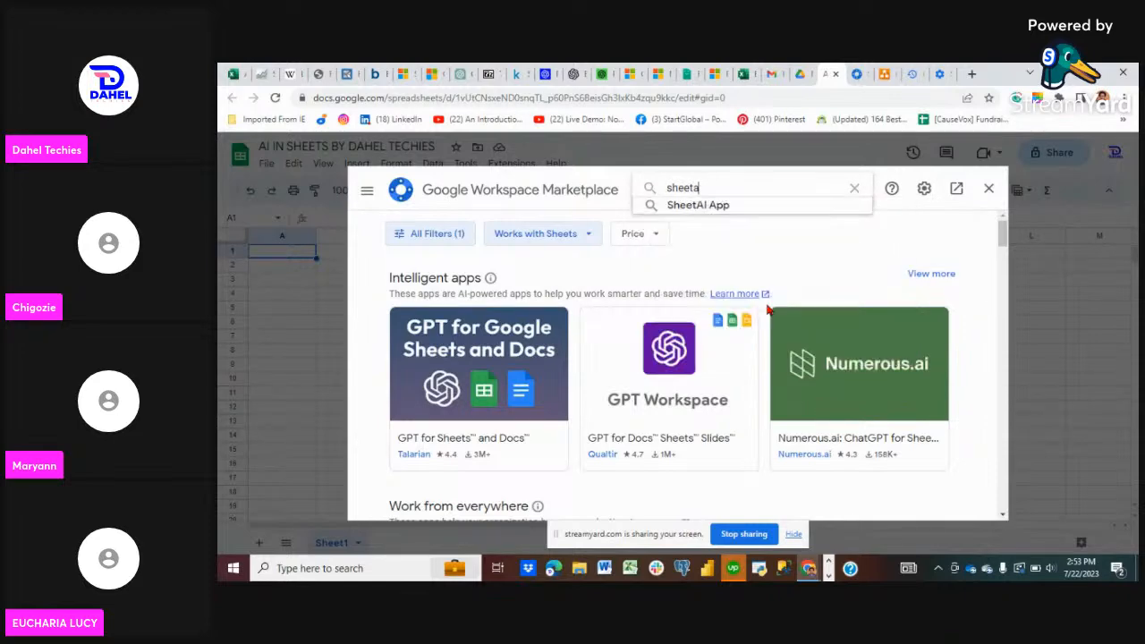
click(706, 205)
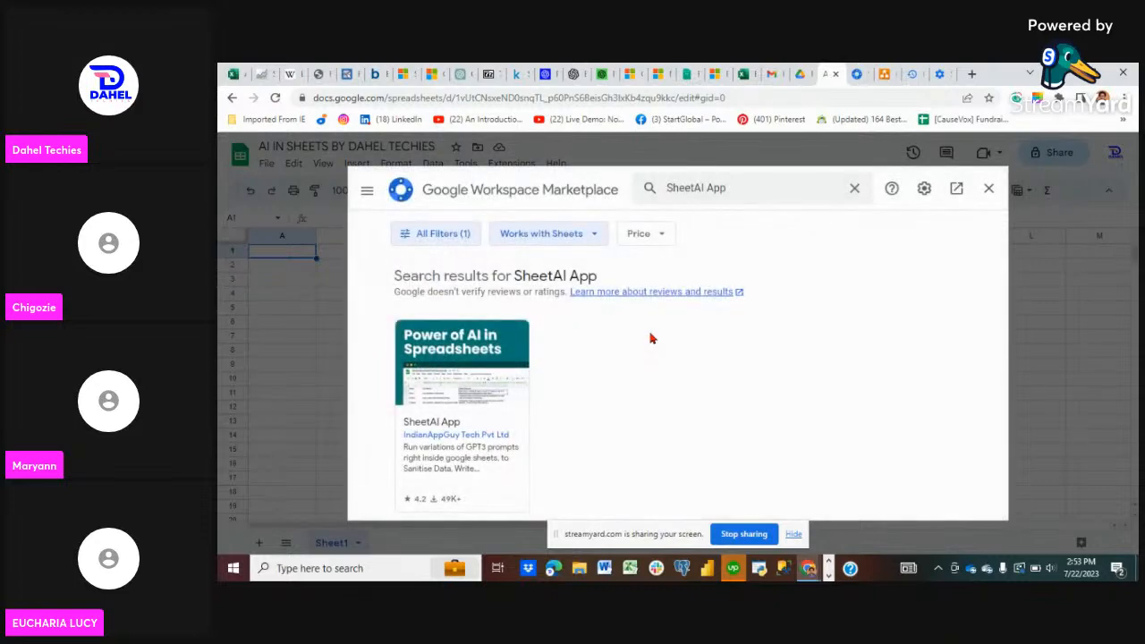
click(471, 383)
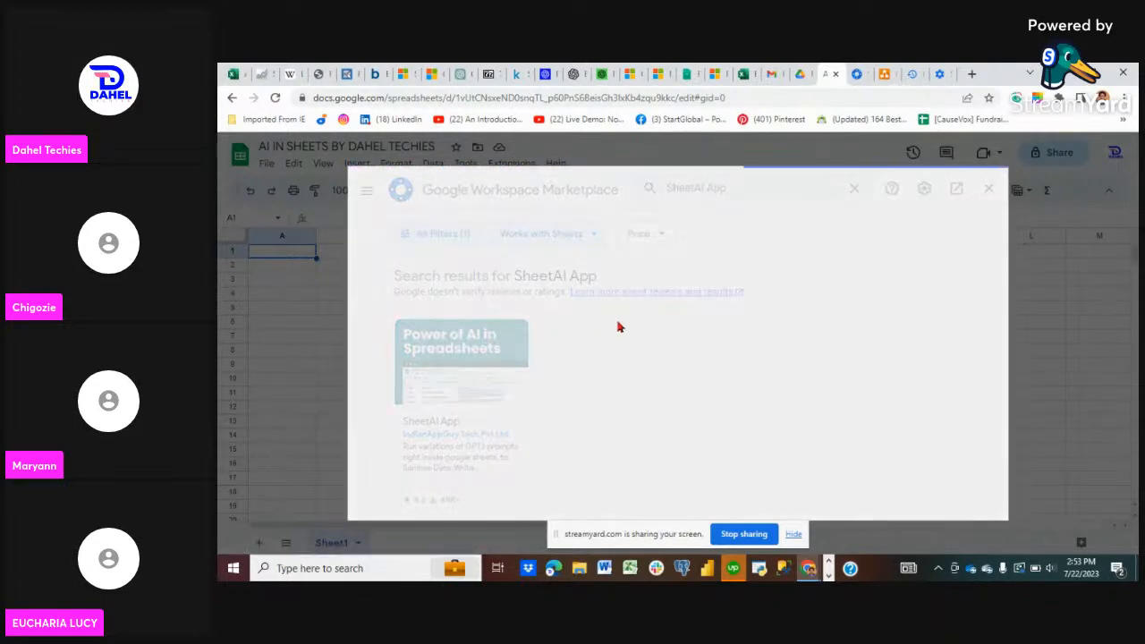
- Try installing SheetAI App, dismiss the Error 400 Bad Request, and close the Marketplace
click(864, 284)
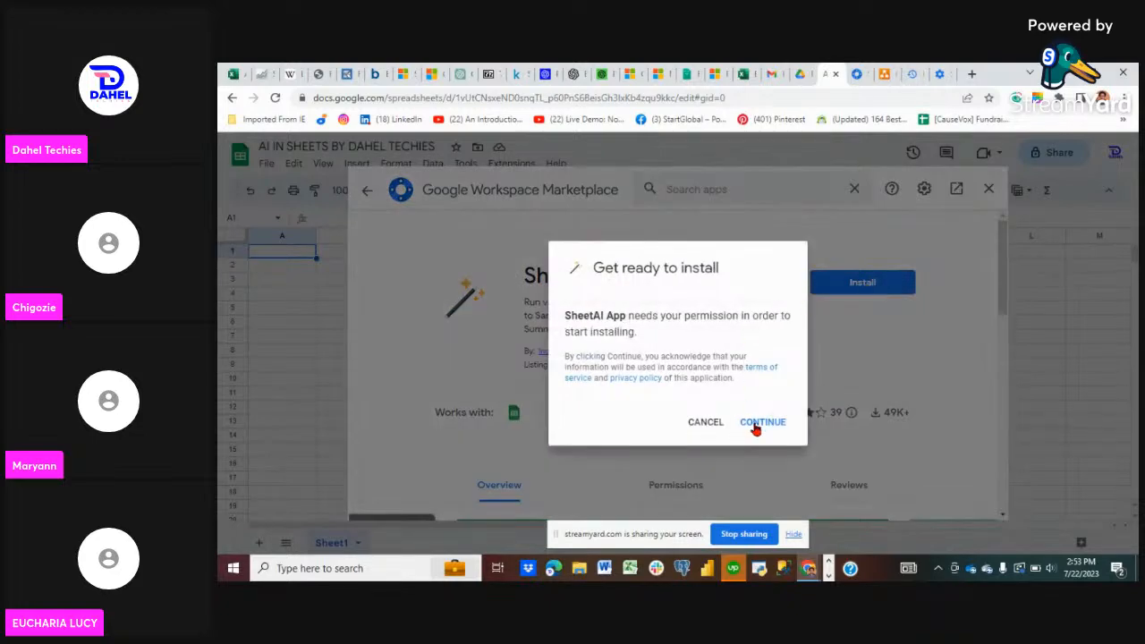
click(753, 422)
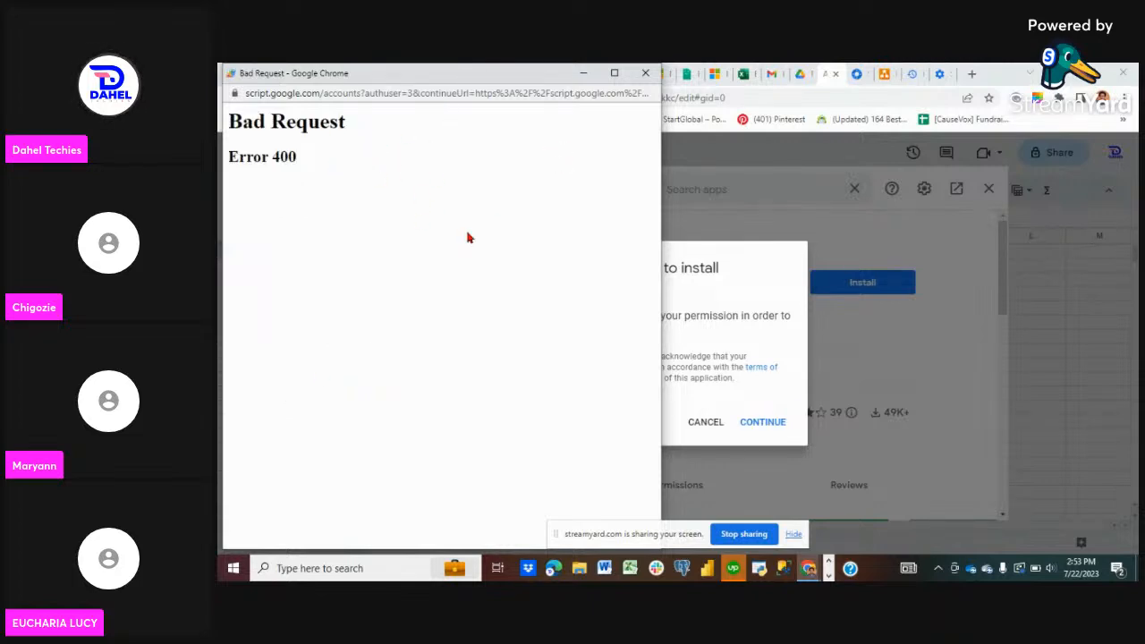
click(644, 73)
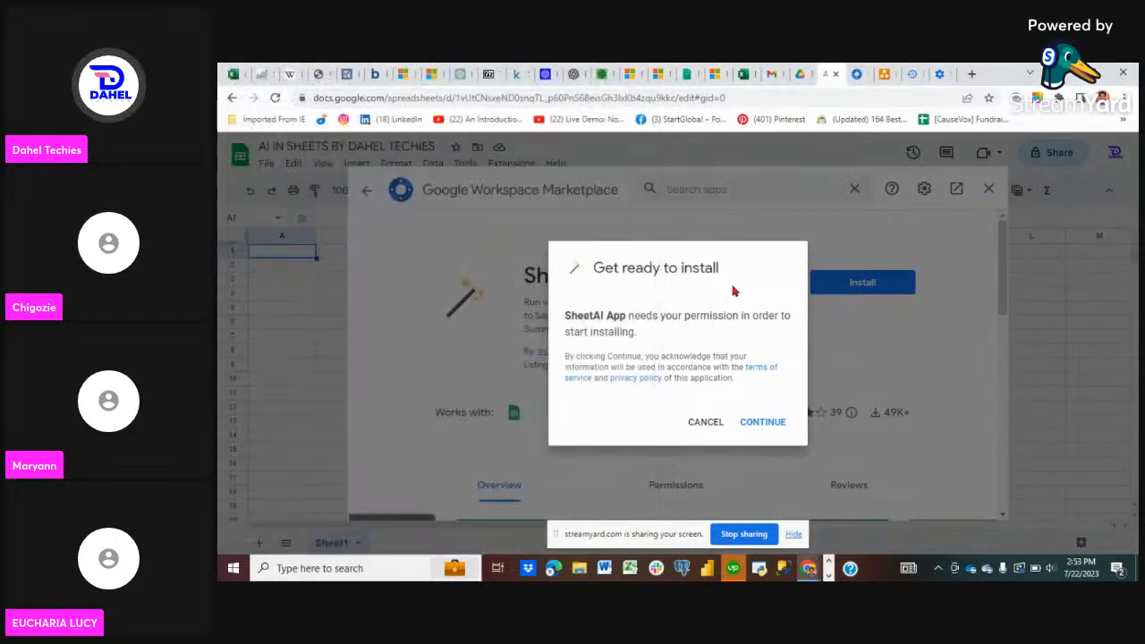
click(749, 420)
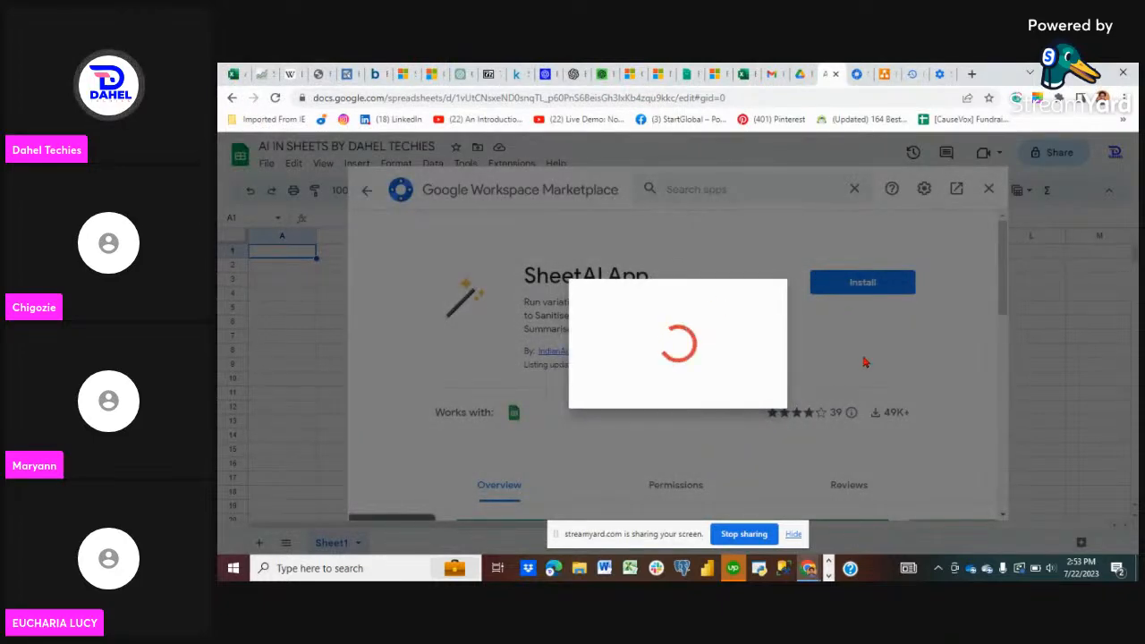
click(988, 191)
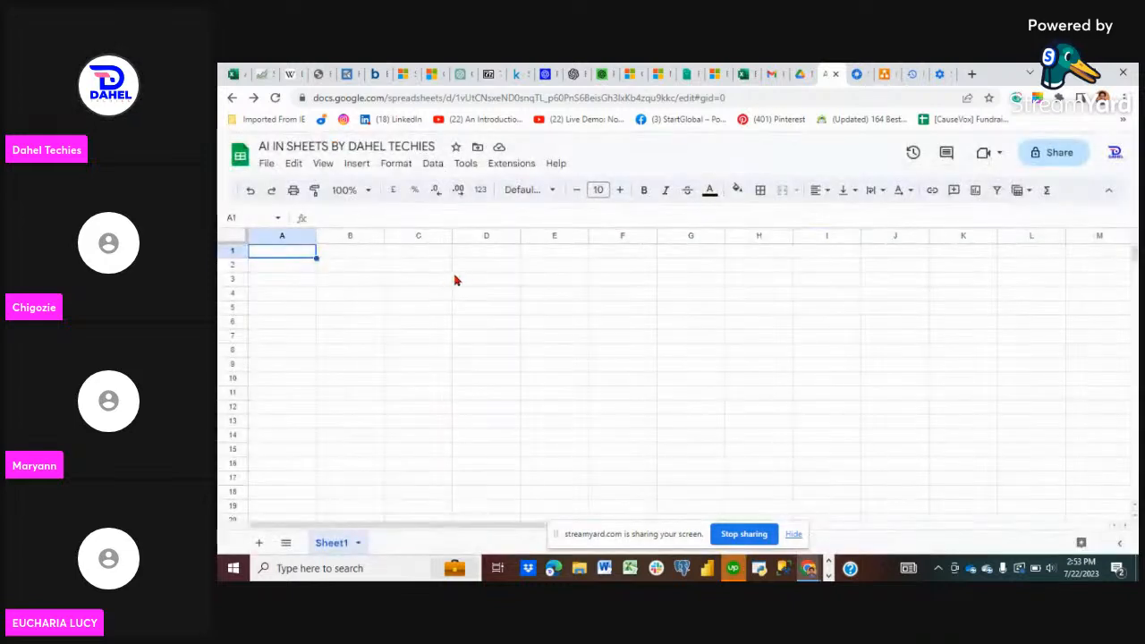
- Enter SHEETGPT, CALENDAR EVENT AUTOMATOR, GOOGLE ANALYTICS and MAPPING SHEETS down C2:C5
click(407, 269)
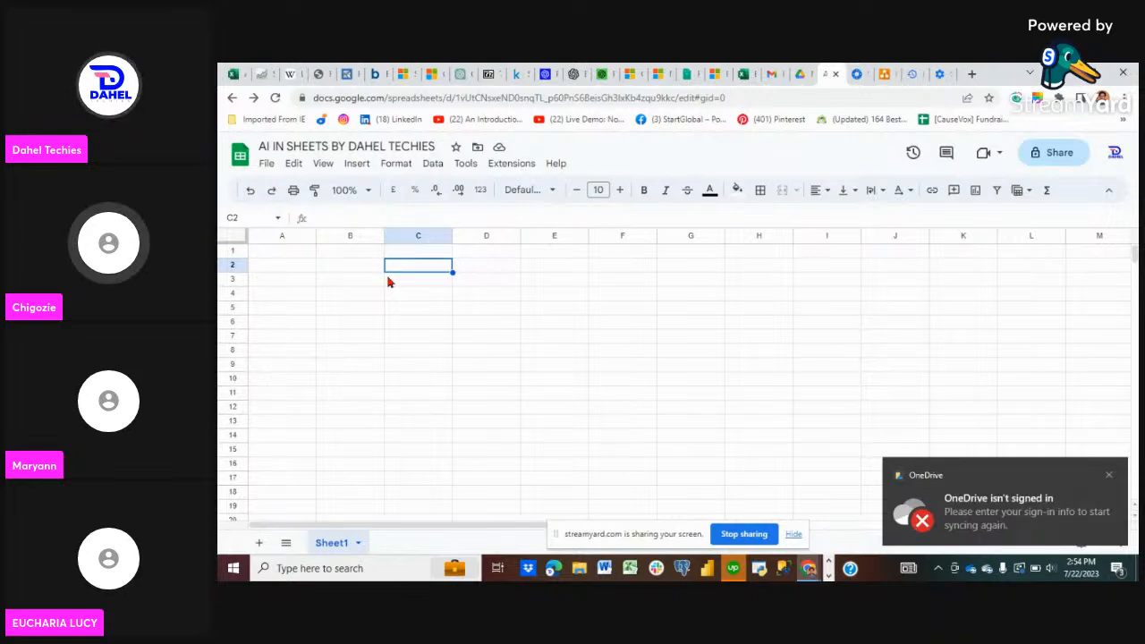
text(SHEET)
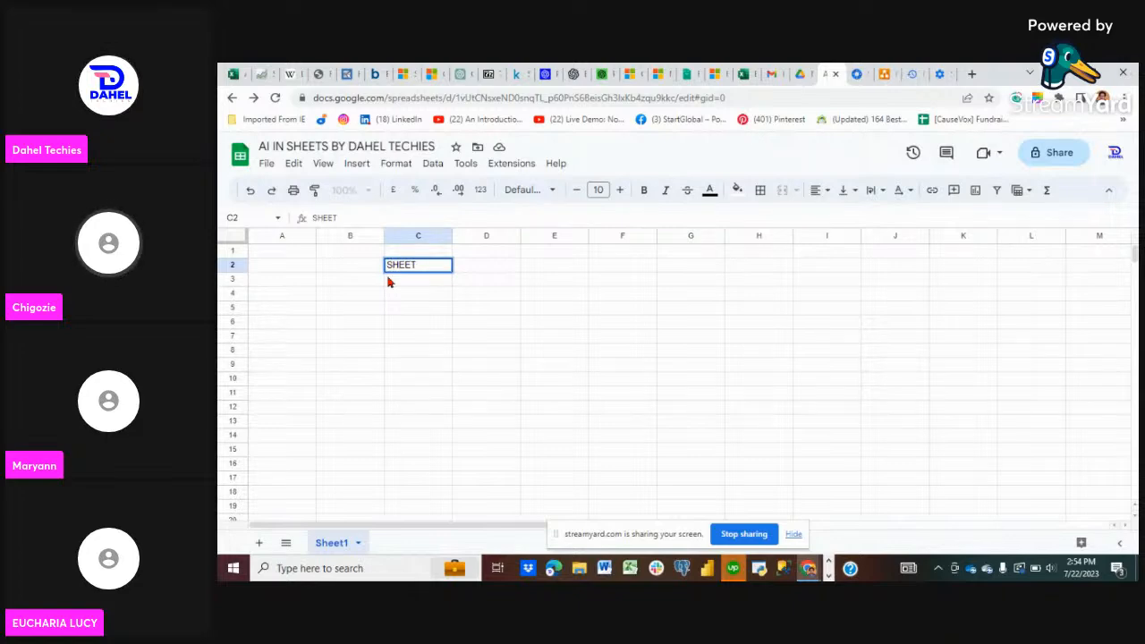
text(GPT)
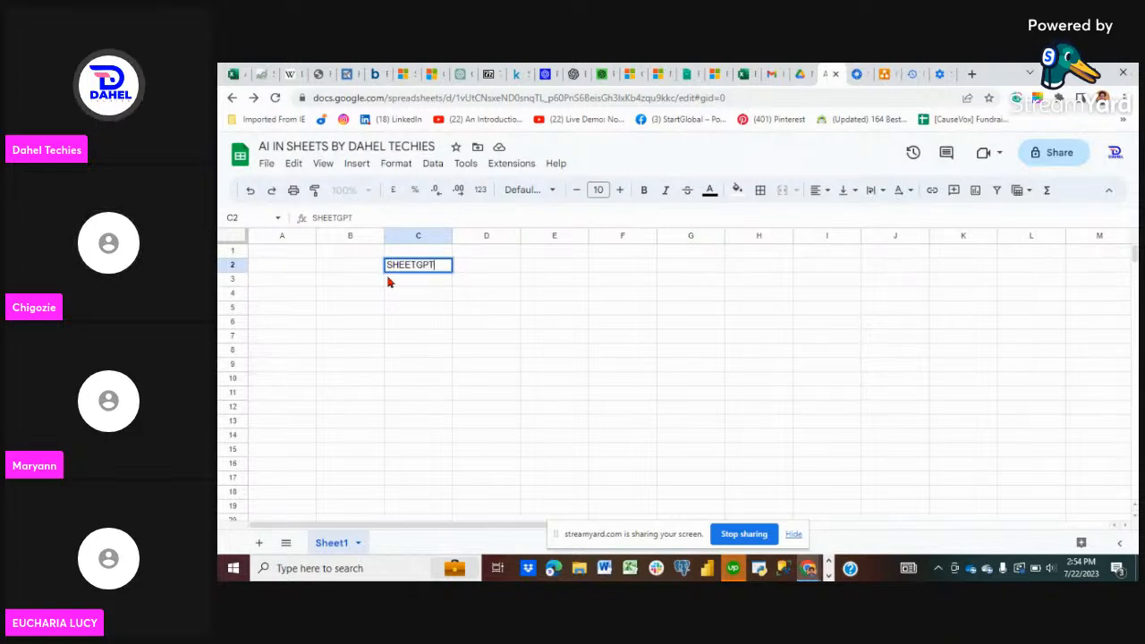
key(Return)
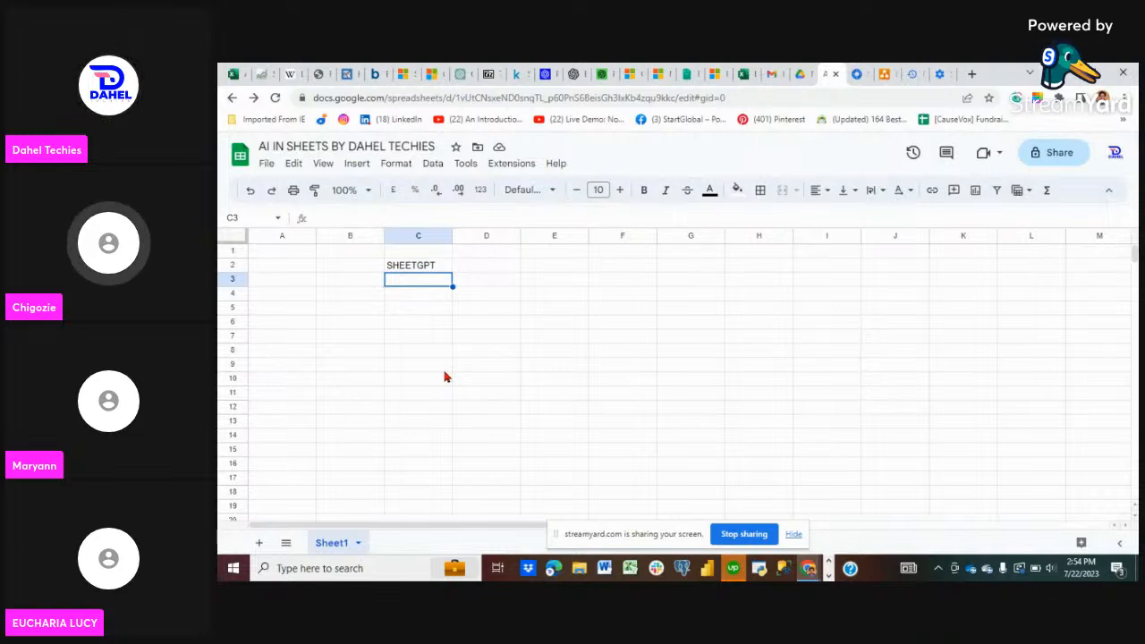
key(XF86AudioRaiseVolume)
key(XF86AudioRaiseVolume)
key(XF86AudioRaiseVolume)
text(CALEN)
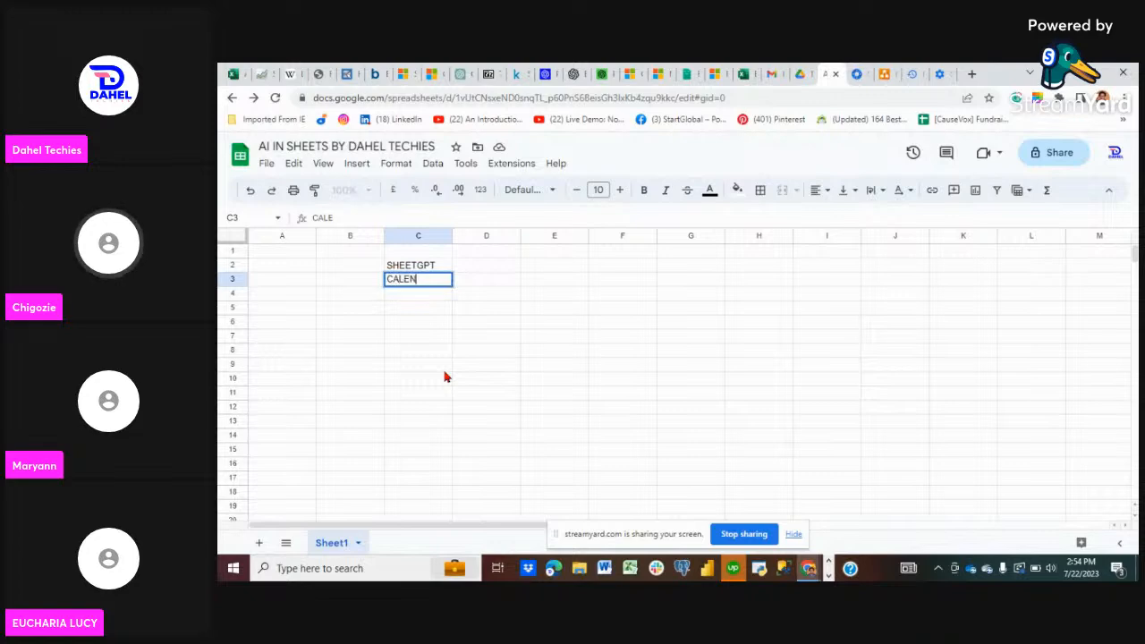
text(DAR EVENT AU)
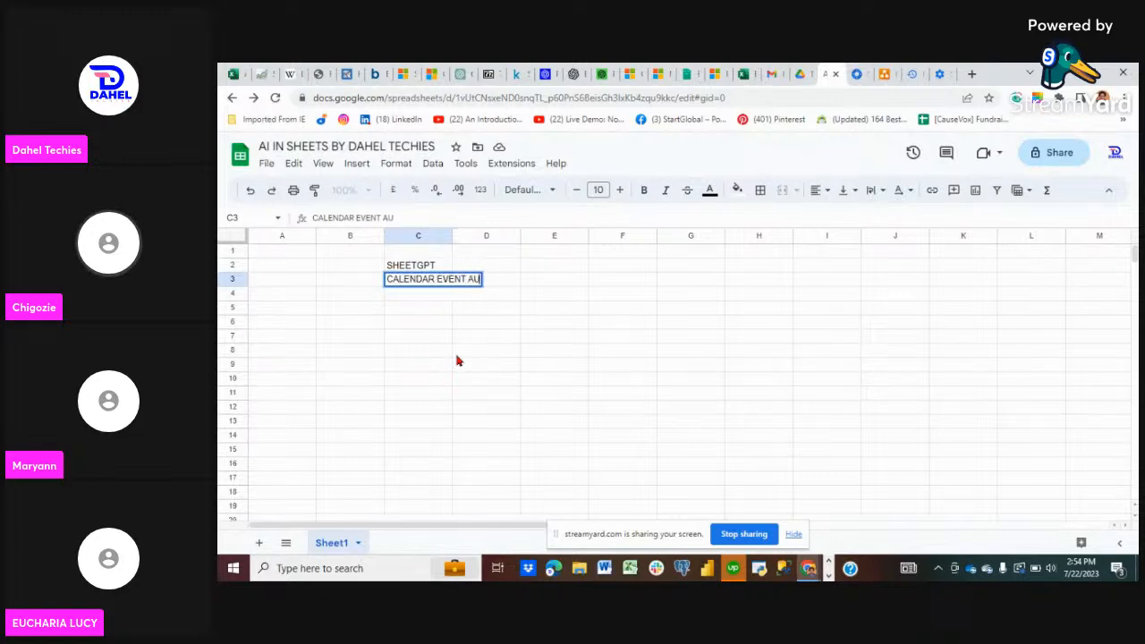
text(TOMATOR)
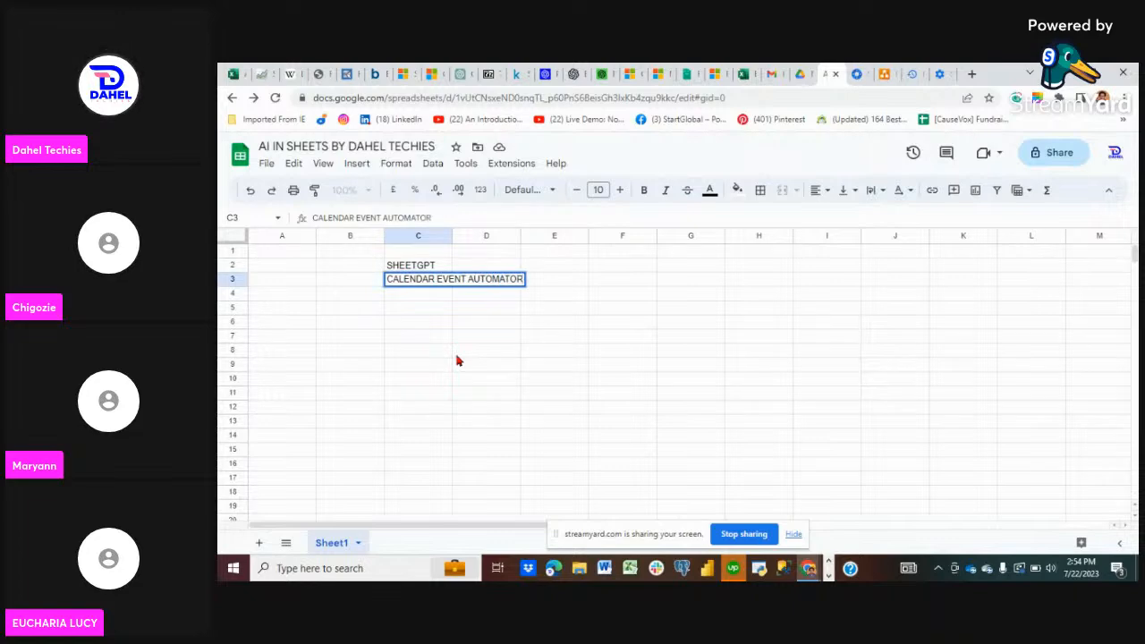
key(Return)
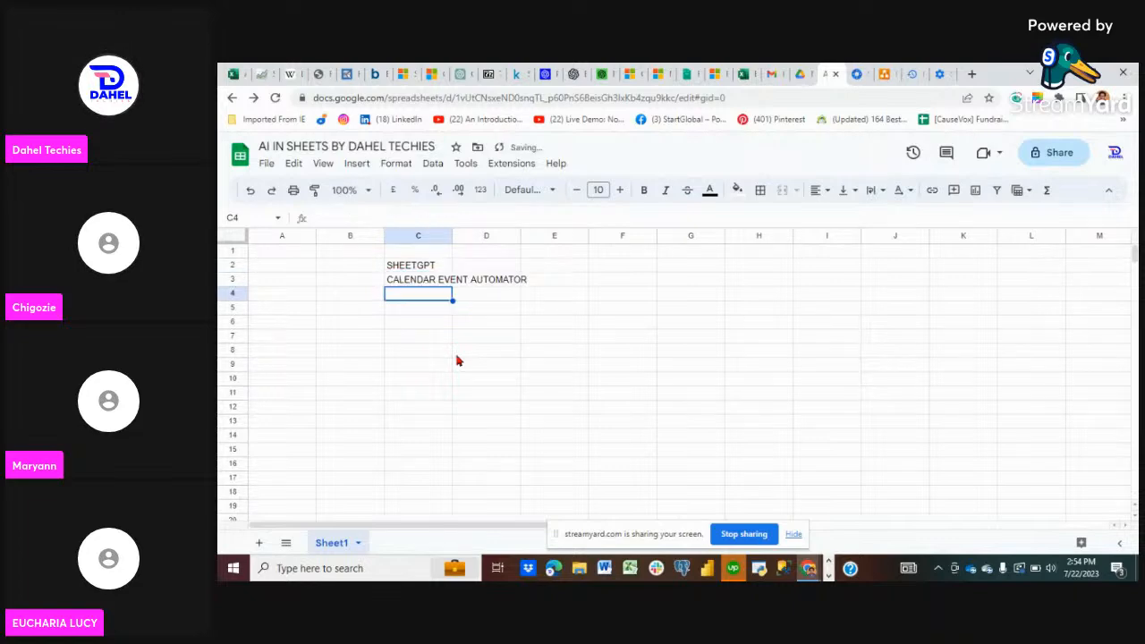
text(GOOGLE A)
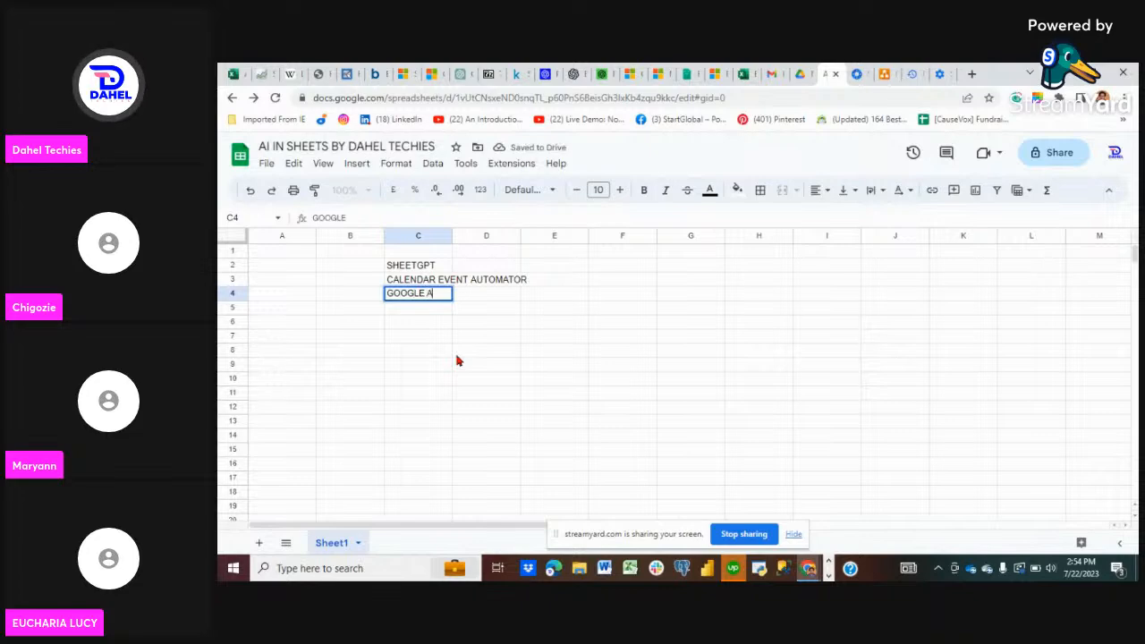
text(NALYTIC)
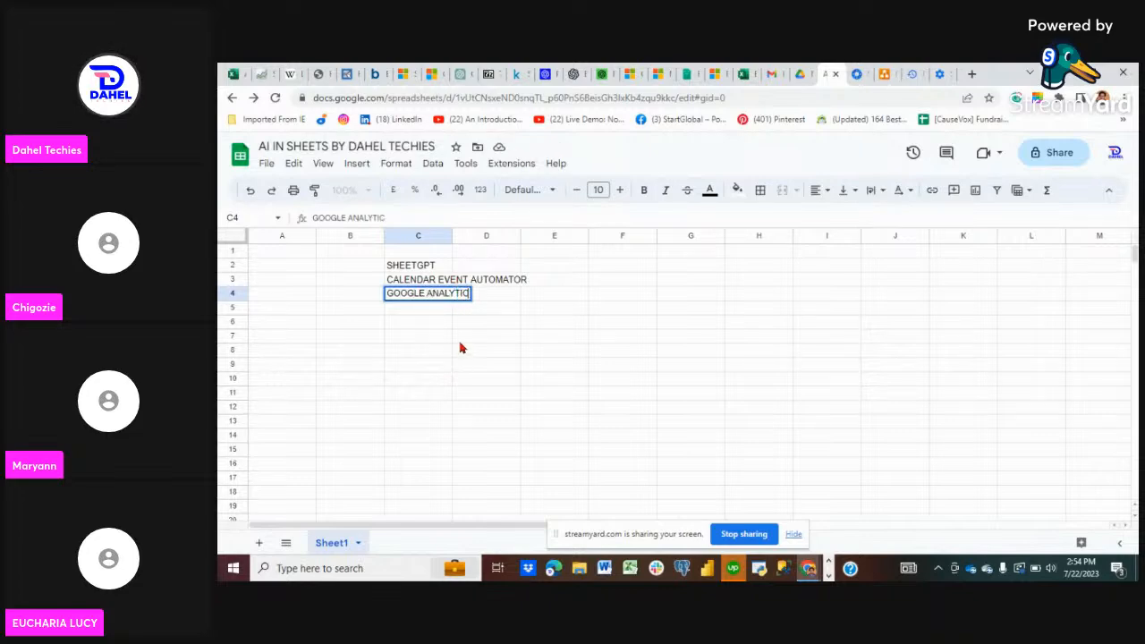
text(S)
key(Return)
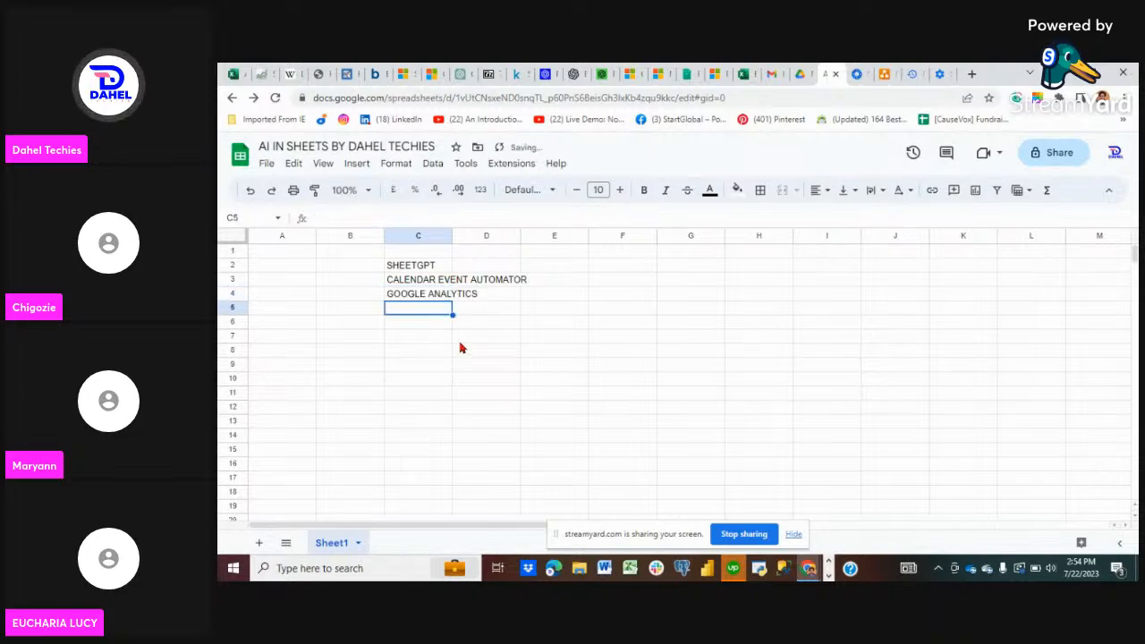
text(MAPPING )
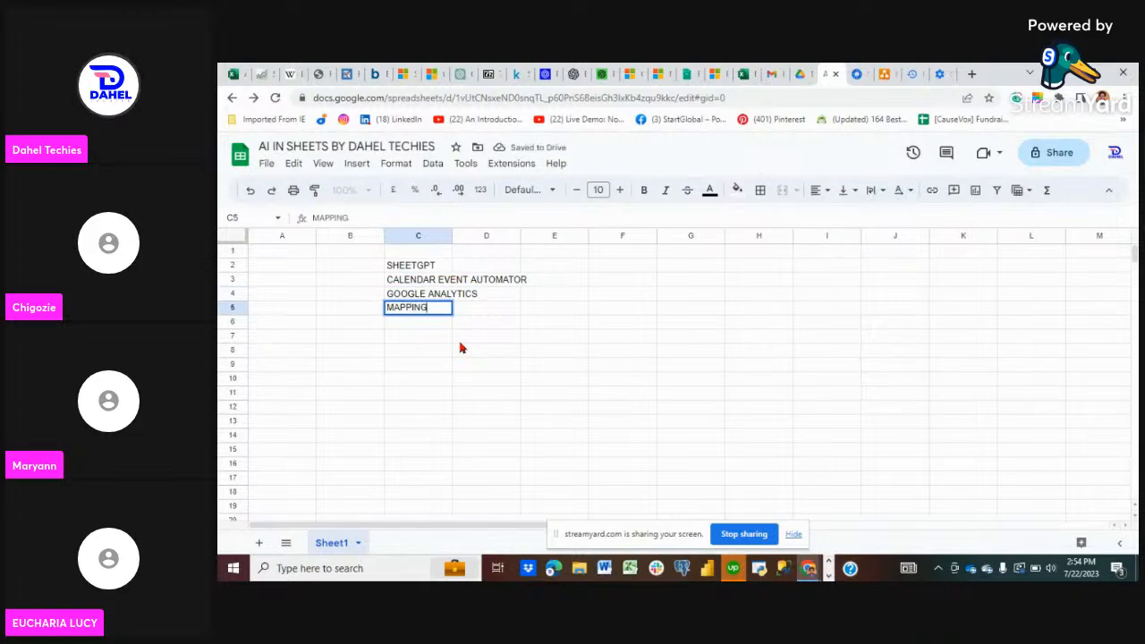
text(SHEETS)
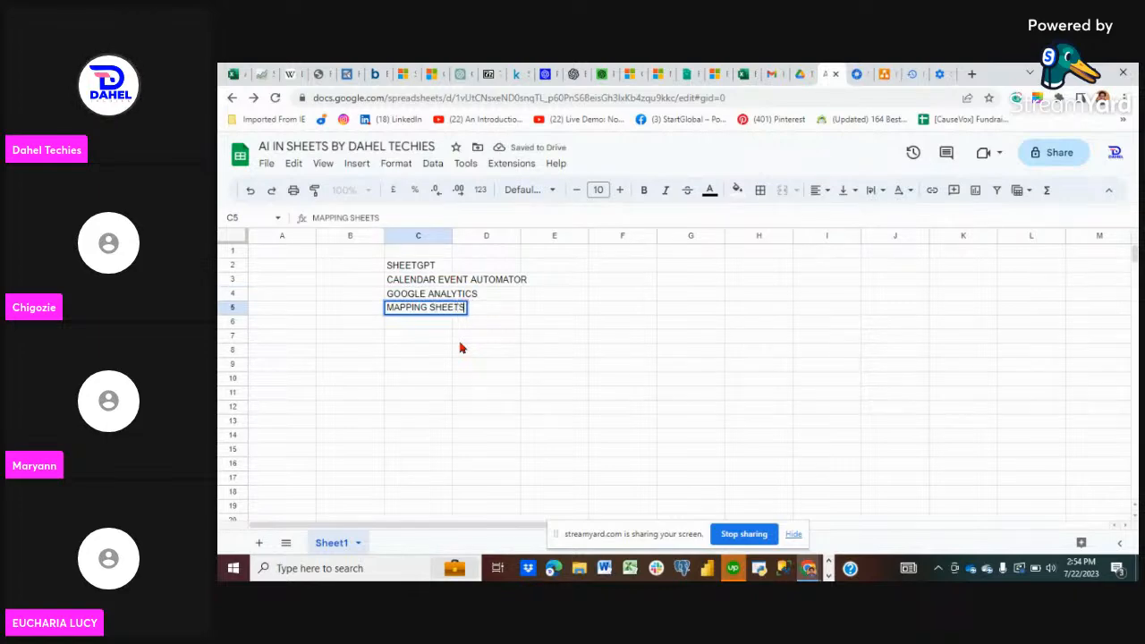
key(Return)
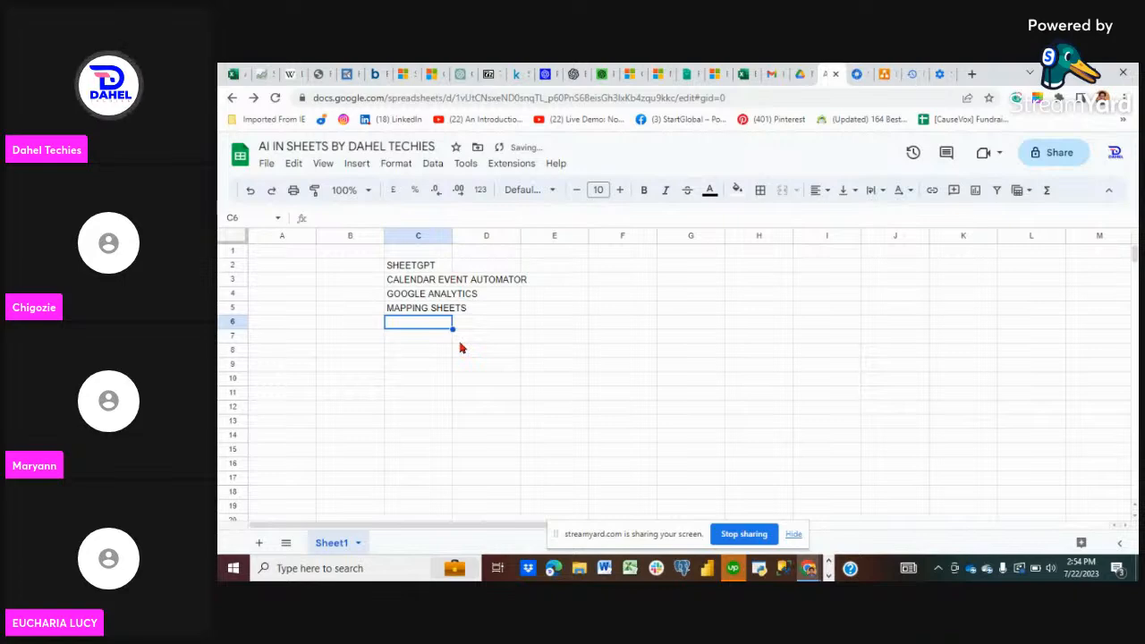
- Add GPT FOR SHEETS AND DOCS, REMOVE BLANK ROWS and PROMPT LOOP in C6:C8, fixing typos
text(GPT)
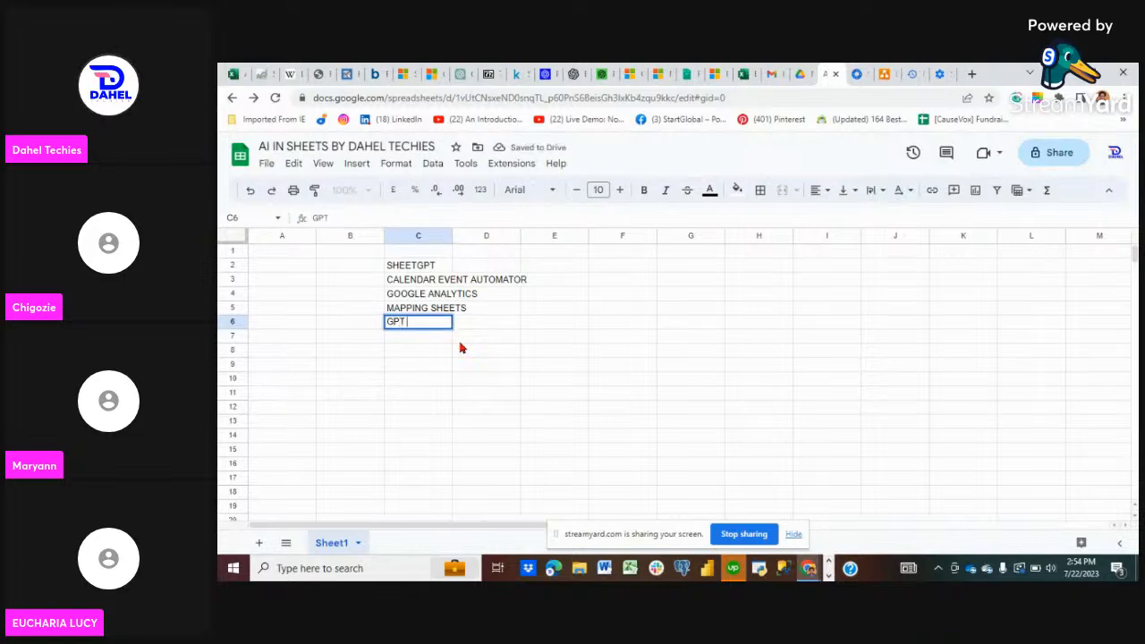
text( FOR SHEETS ANDCO)
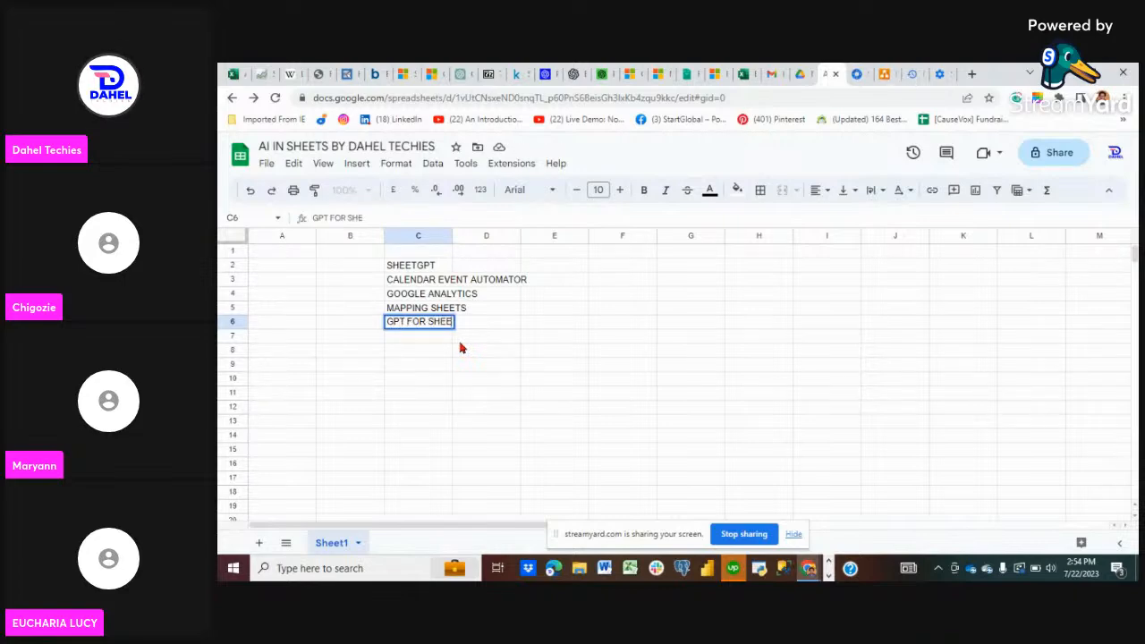
key(BackSpace)
key(BackSpace)
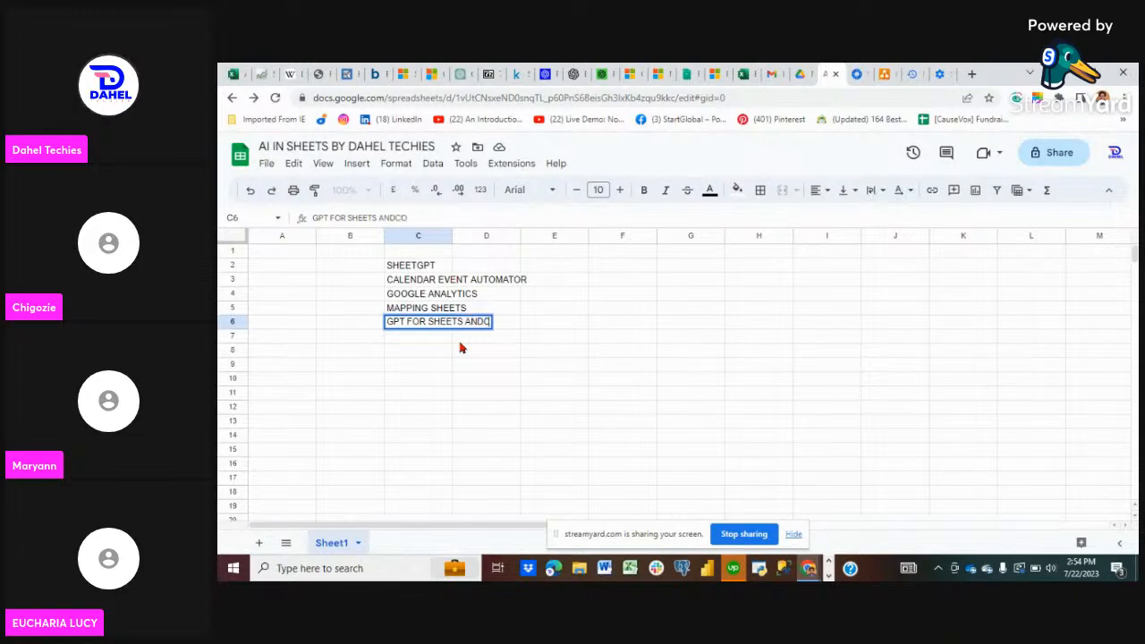
text(COCS)
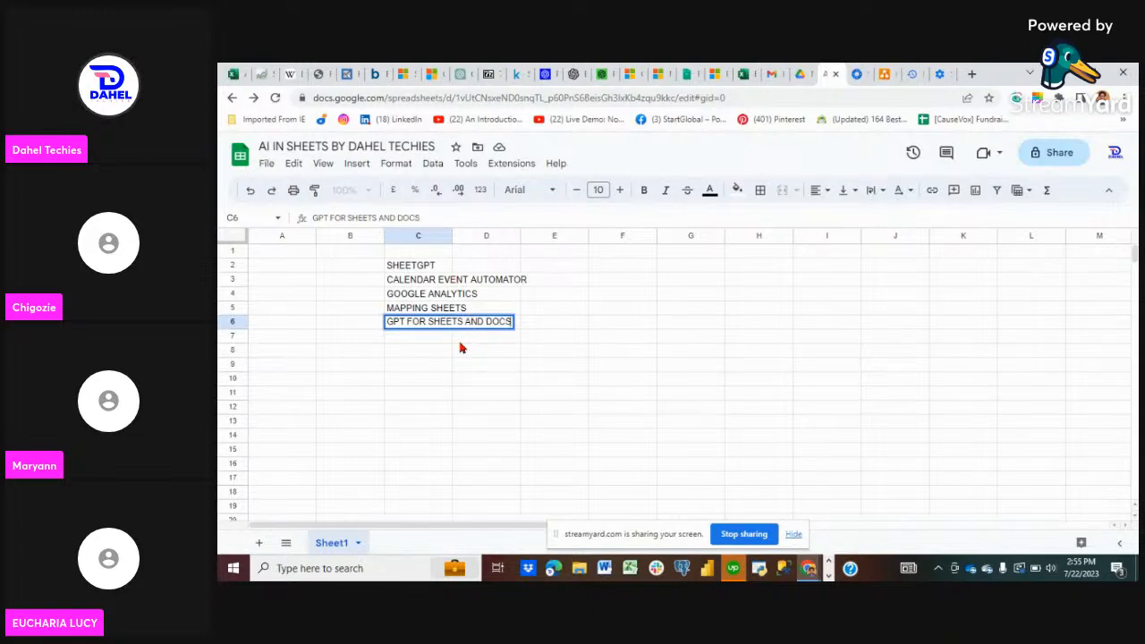
key(Return)
text(REM)
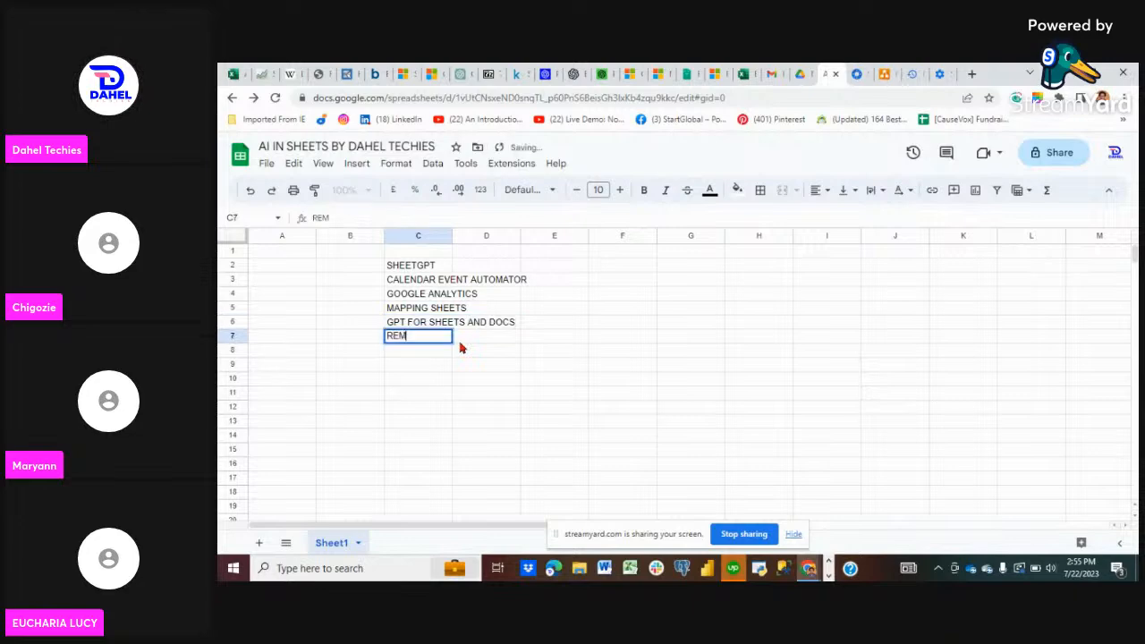
text(OVE BA)
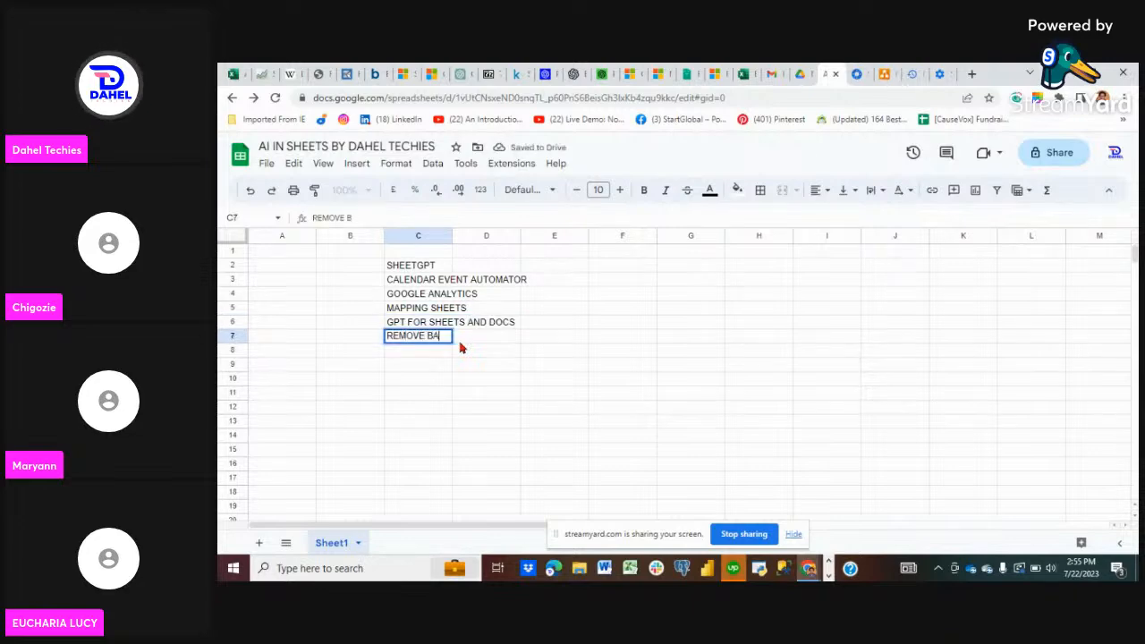
text(LLANK RO)
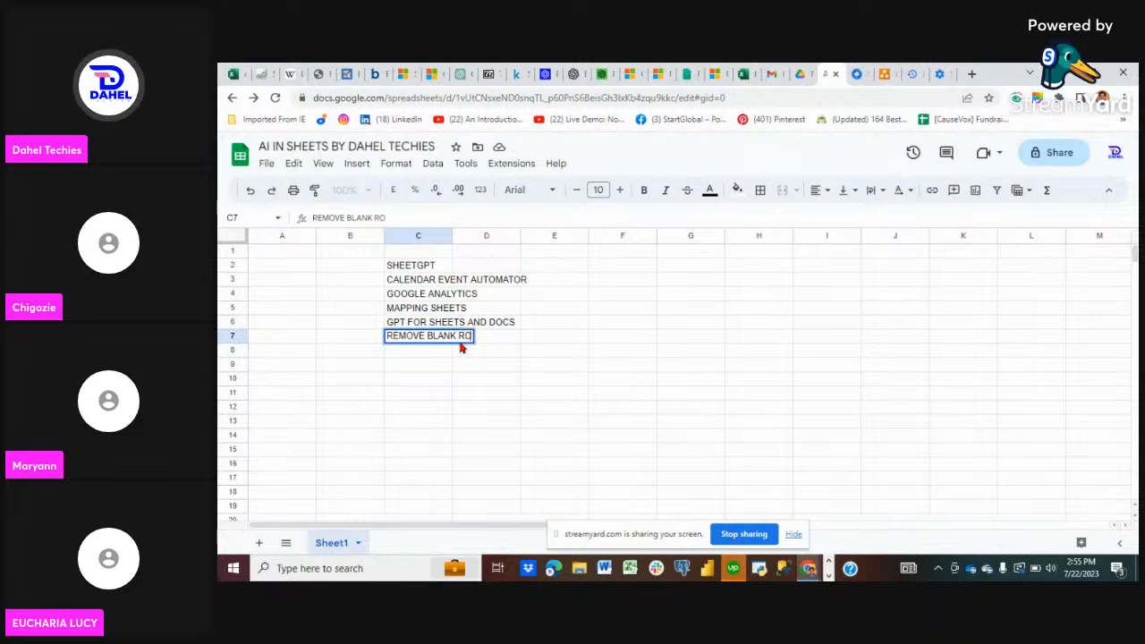
text(WS)
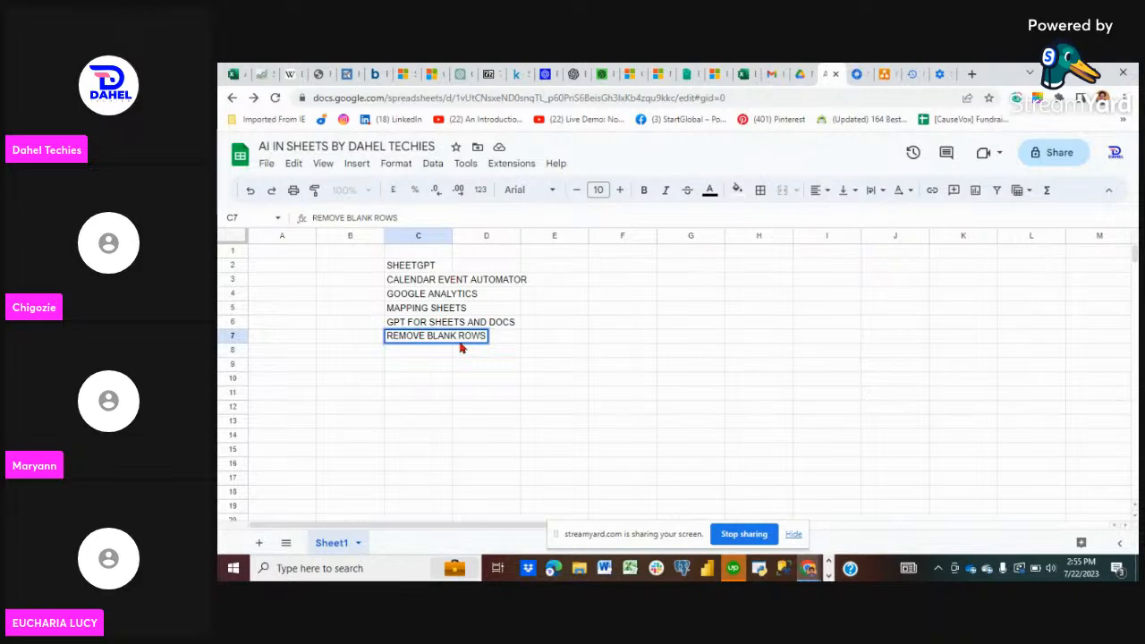
key(Return)
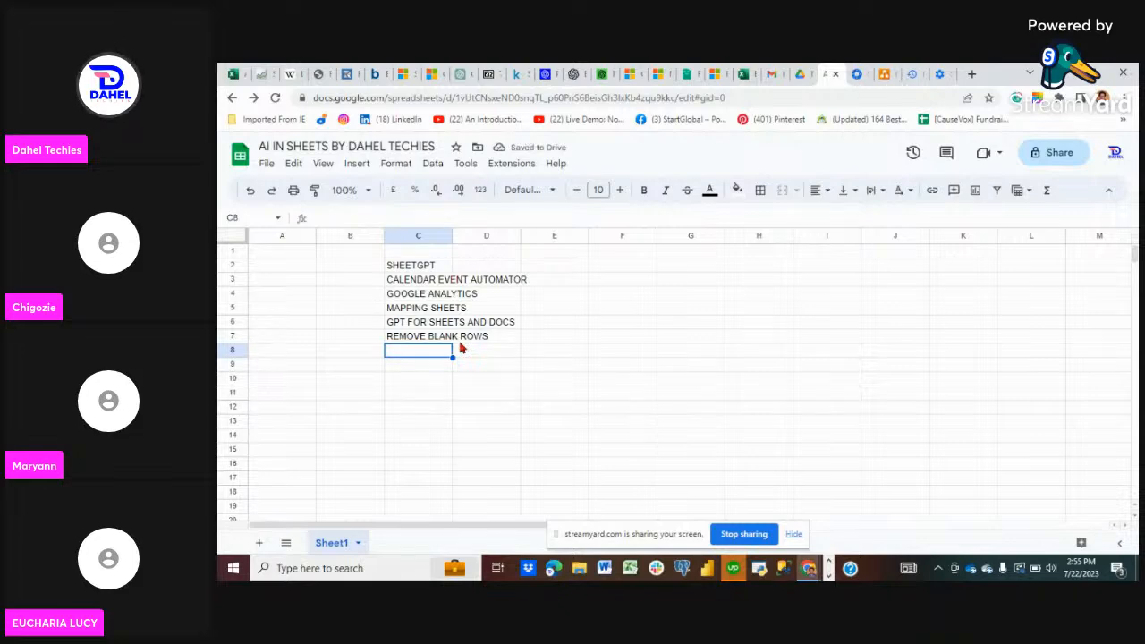
text(PROMP)
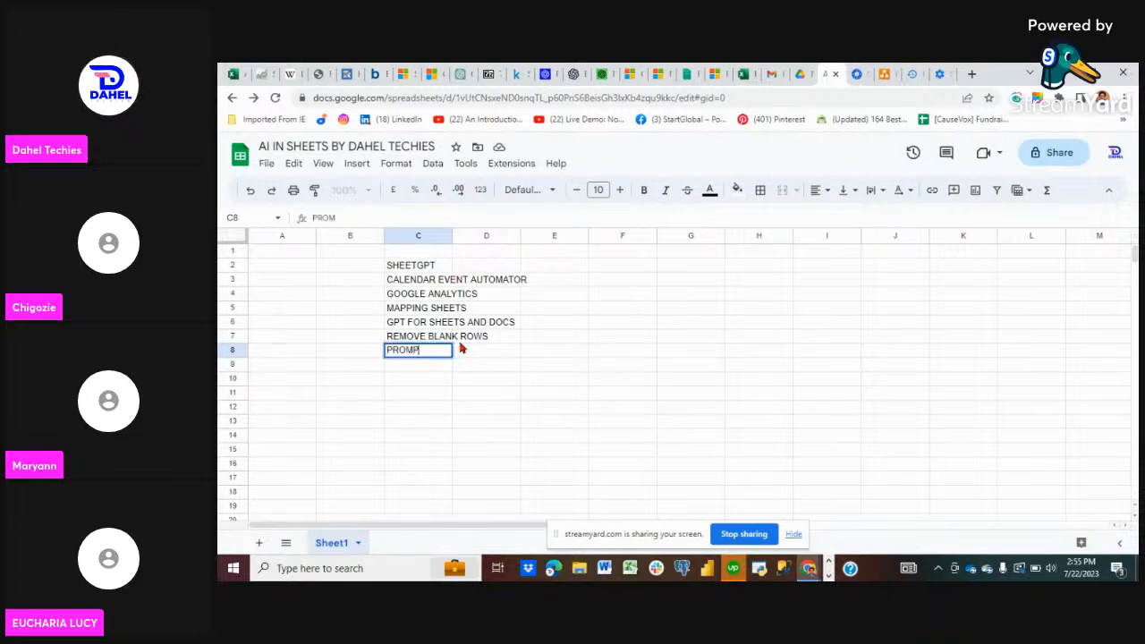
text(T LOOK)
key(BackSpace)
text(P)
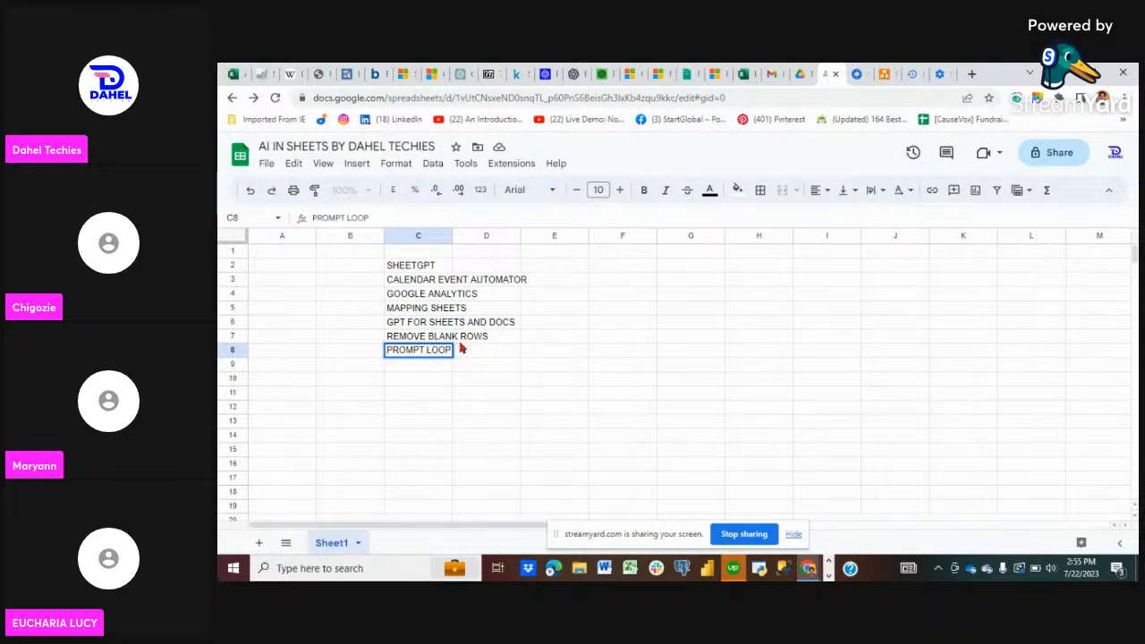
- Commit PROMPT LOOP in C8 and enlarge the font of B2:D9 to about 22
click(373, 397)
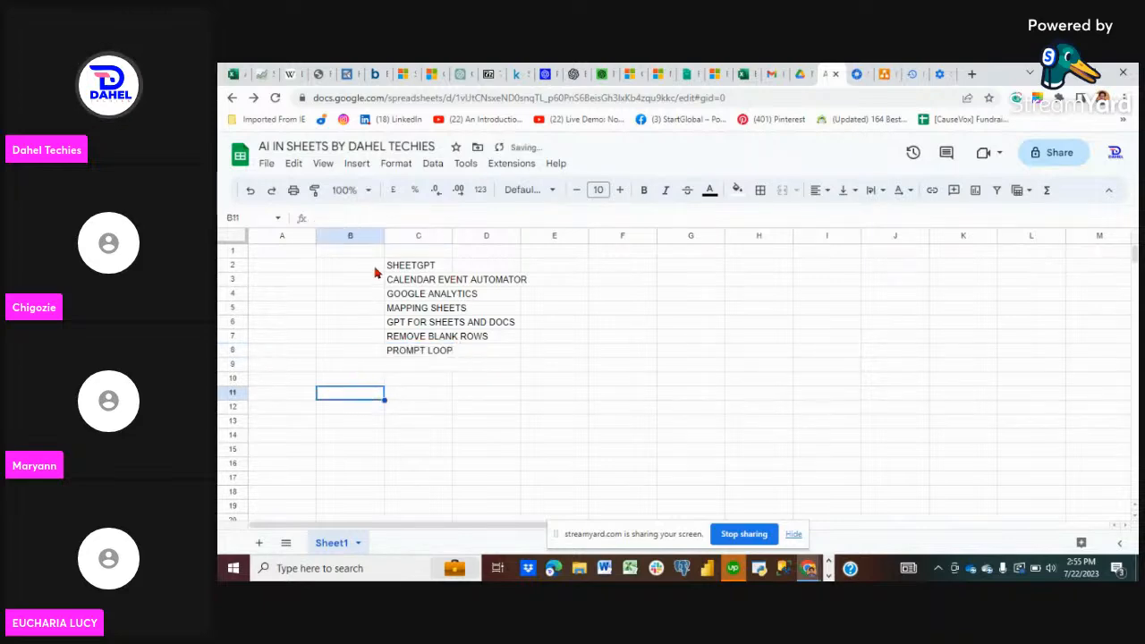
drag(380, 266, 510, 370)
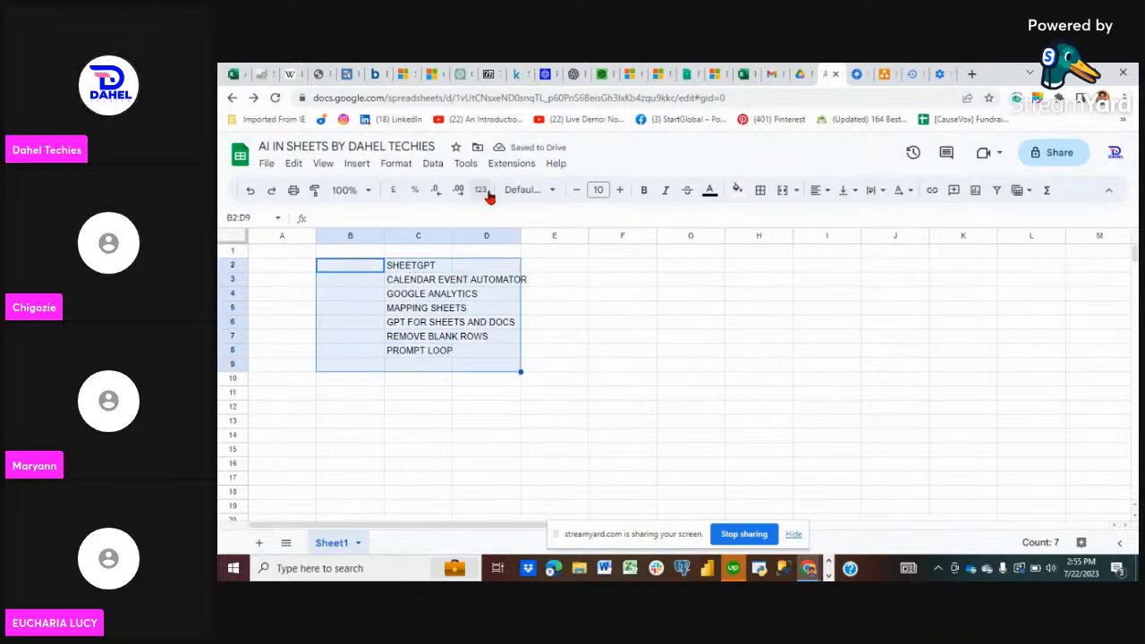
click(619, 191)
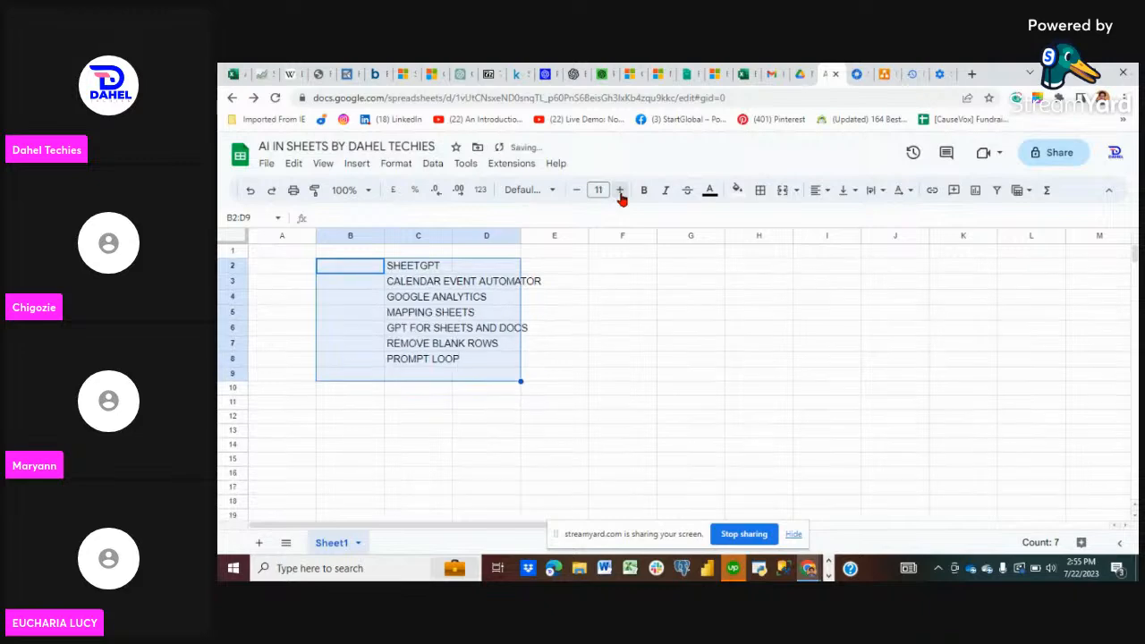
click(620, 192)
click(620, 192)
click(620, 192)
click(620, 191)
click(620, 192)
click(619, 191)
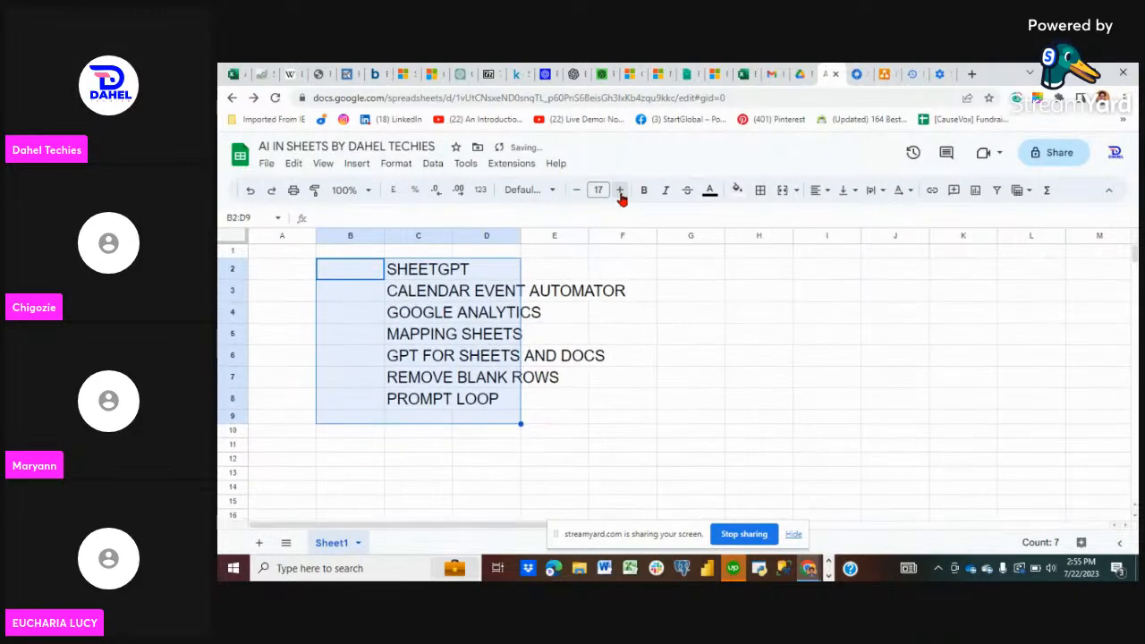
click(620, 191)
click(620, 191)
click(620, 191)
click(620, 191)
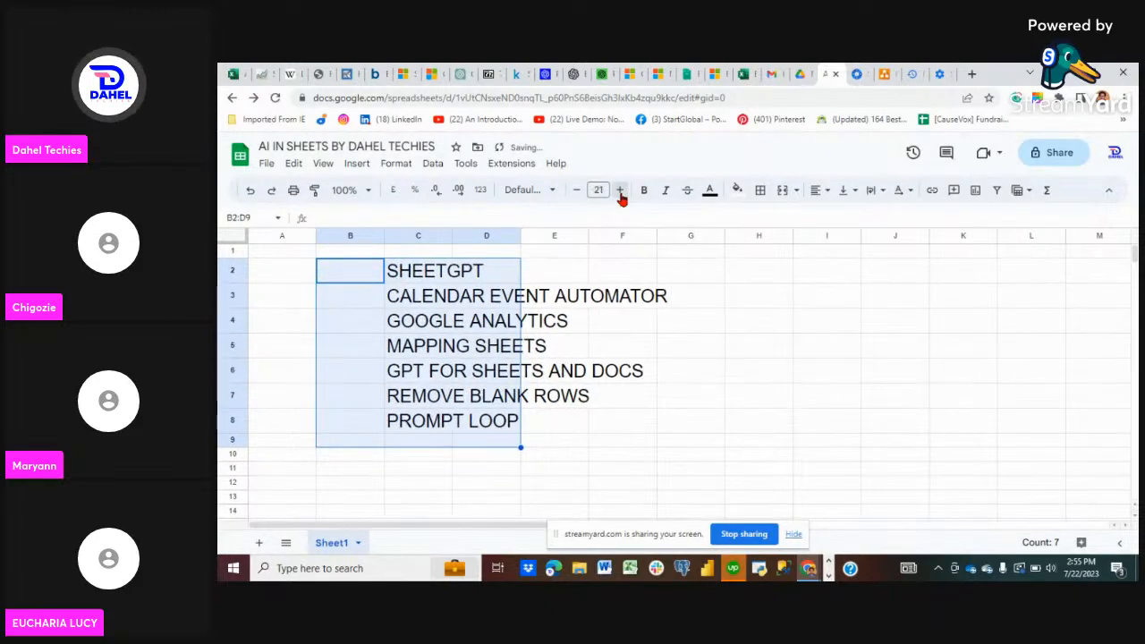
click(619, 192)
click(756, 352)
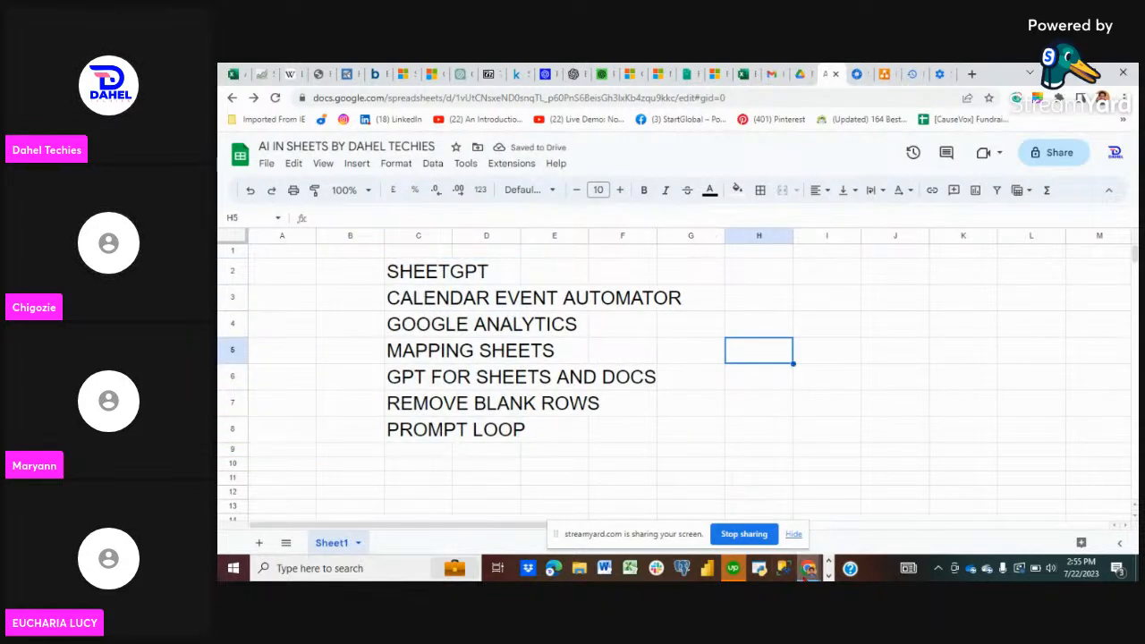
- Mute the StreamYard microphone and return to the AI IN SHEETS spreadsheet
mouse_move(808, 568)
click(653, 501)
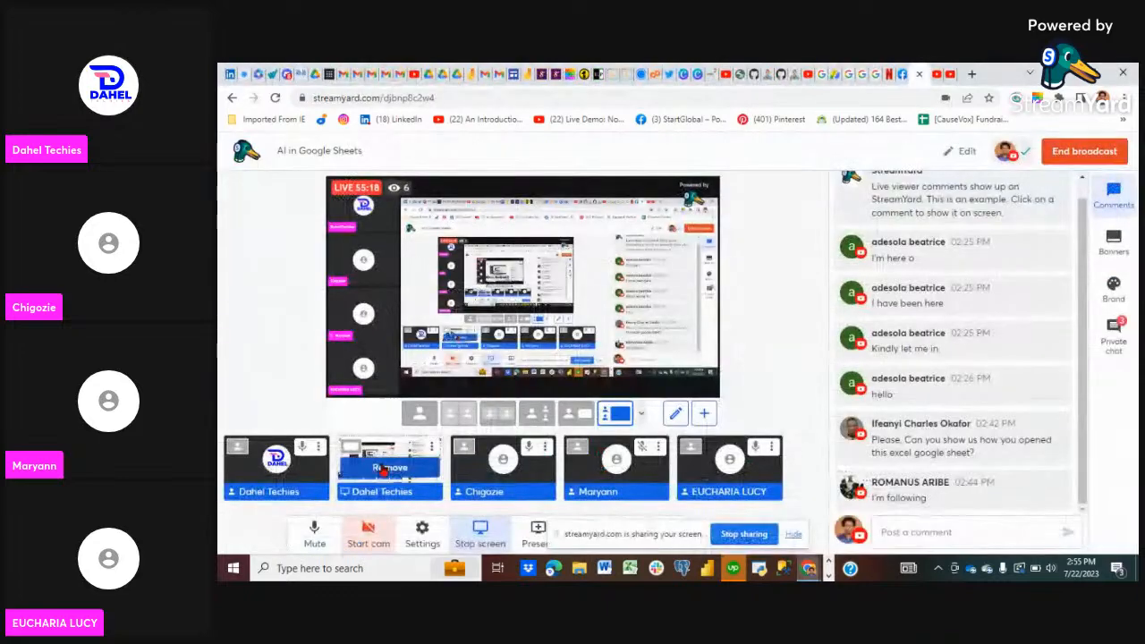
click(329, 526)
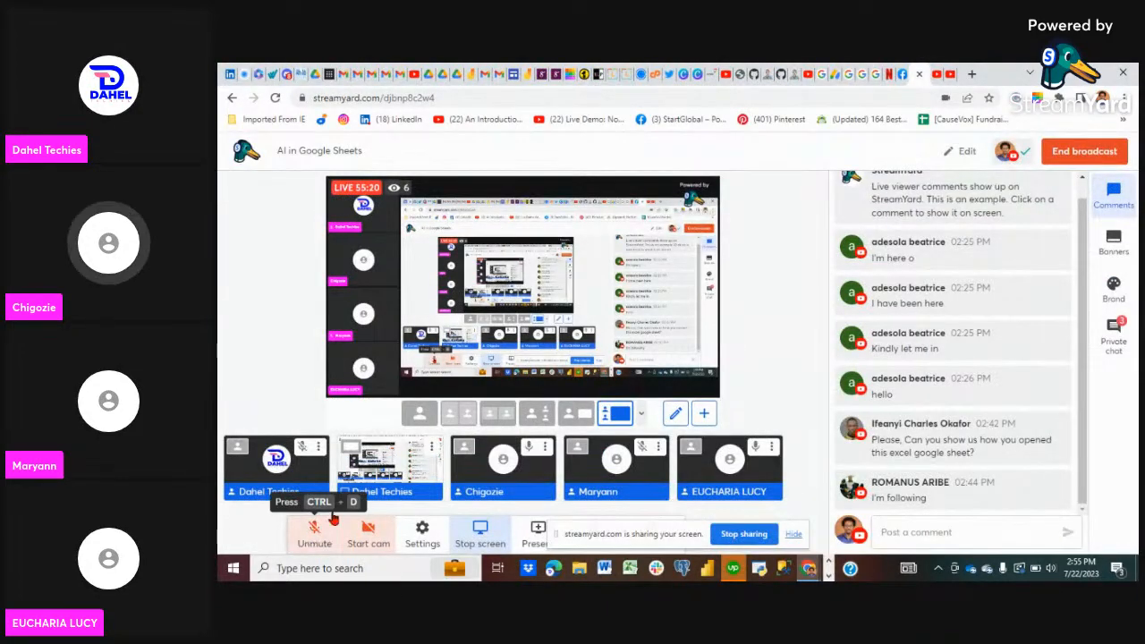
mouse_move(807, 570)
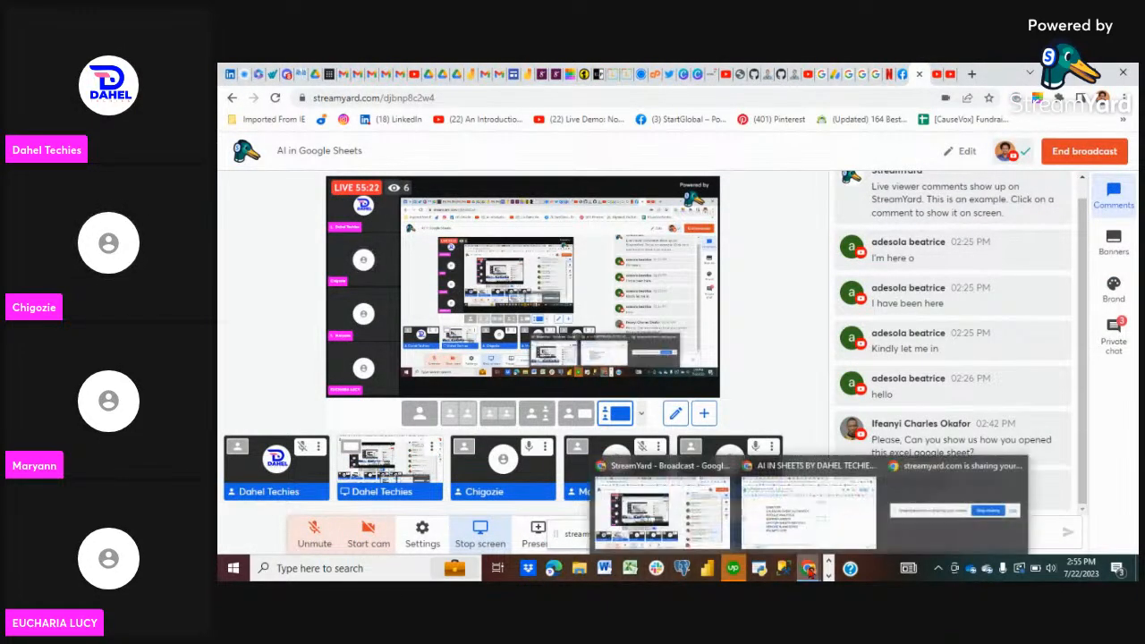
click(799, 529)
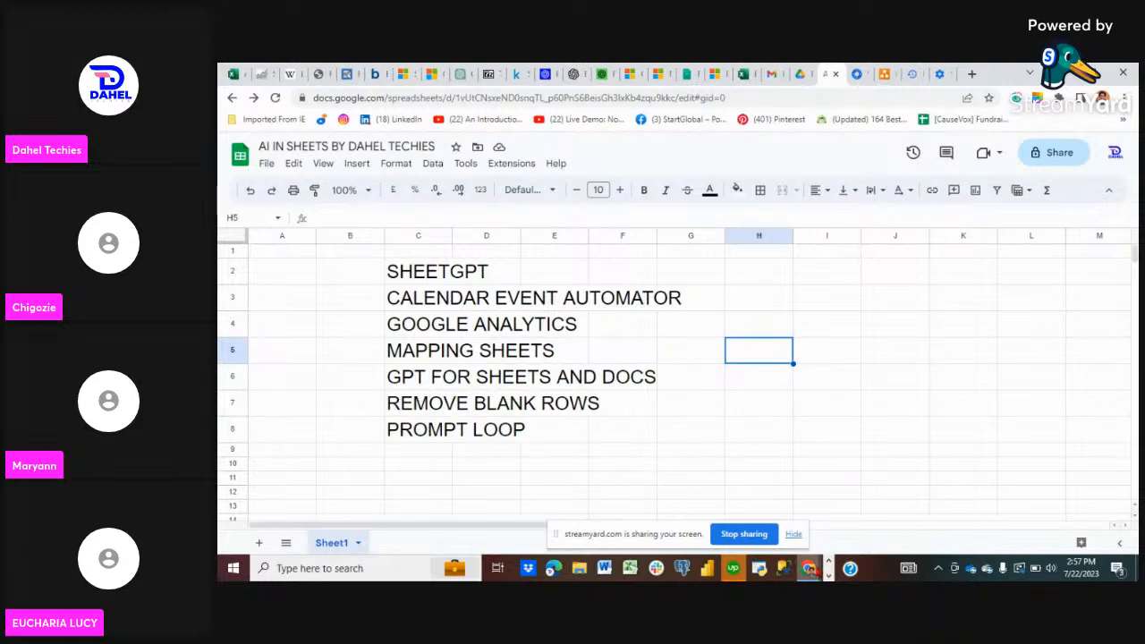
mouse_move(807, 568)
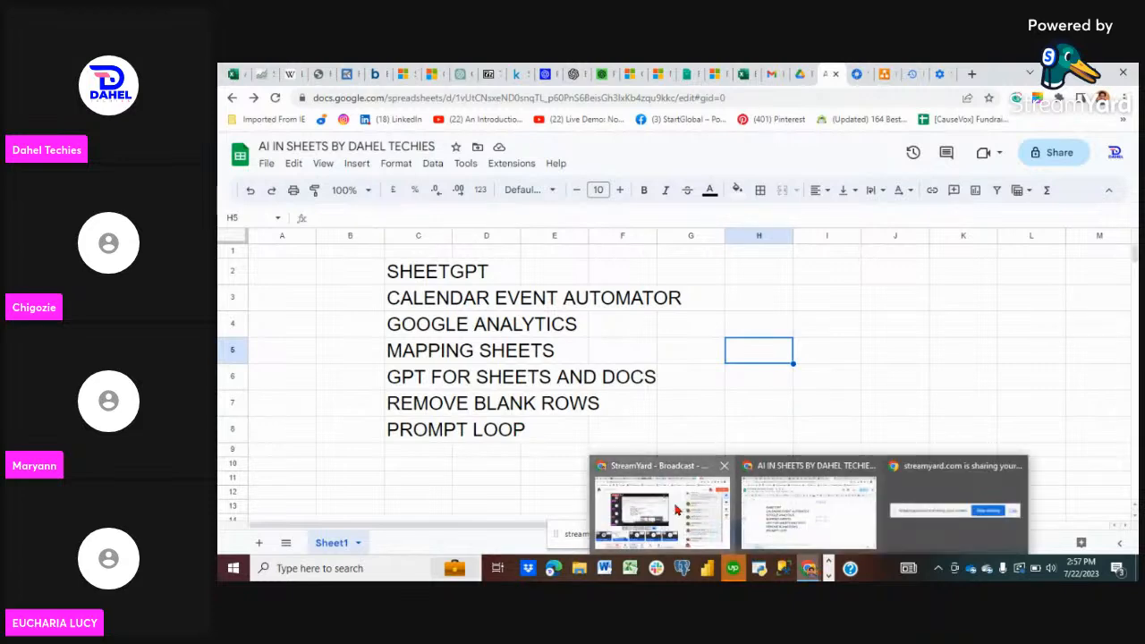
- Unmute the StreamYard microphone and bring the AI IN SHEETS window back to front
click(680, 511)
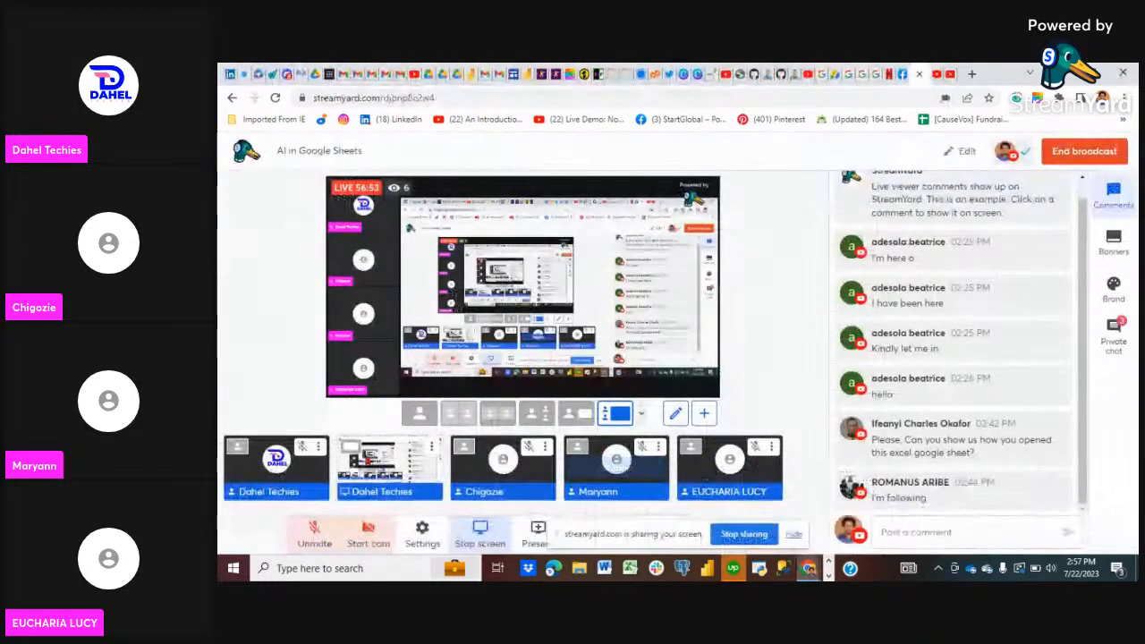
click(315, 535)
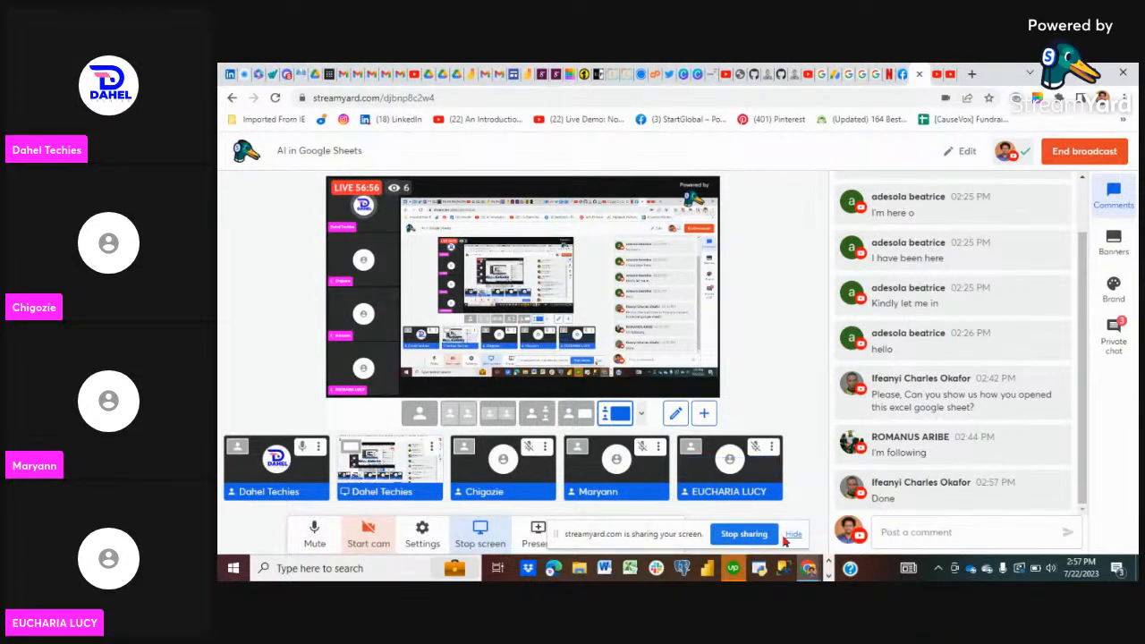
mouse_move(810, 570)
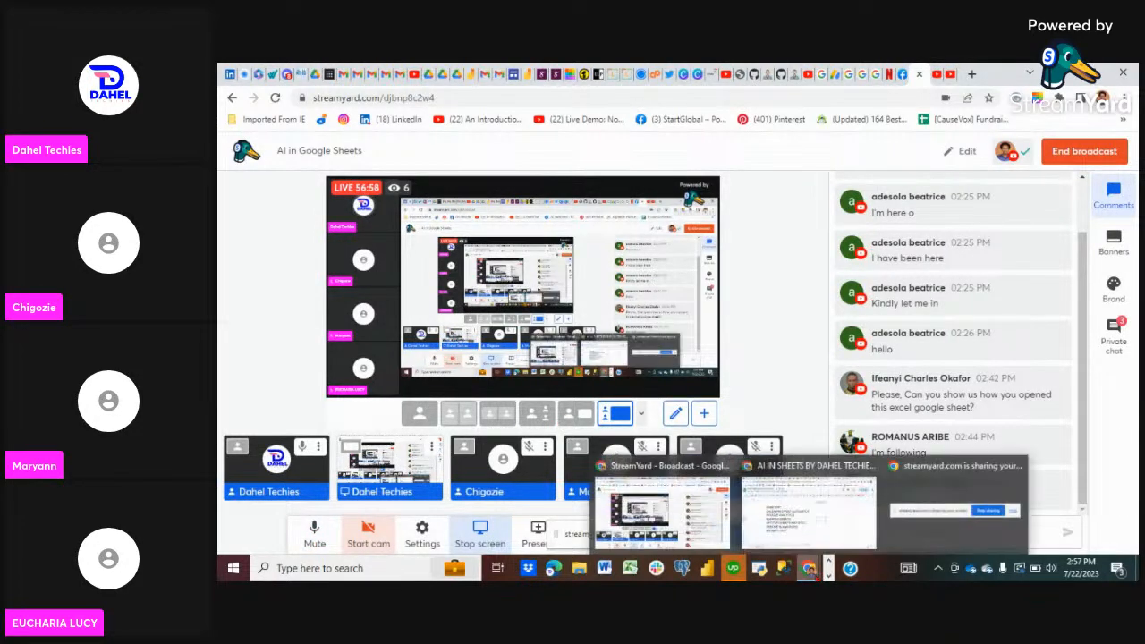
click(805, 514)
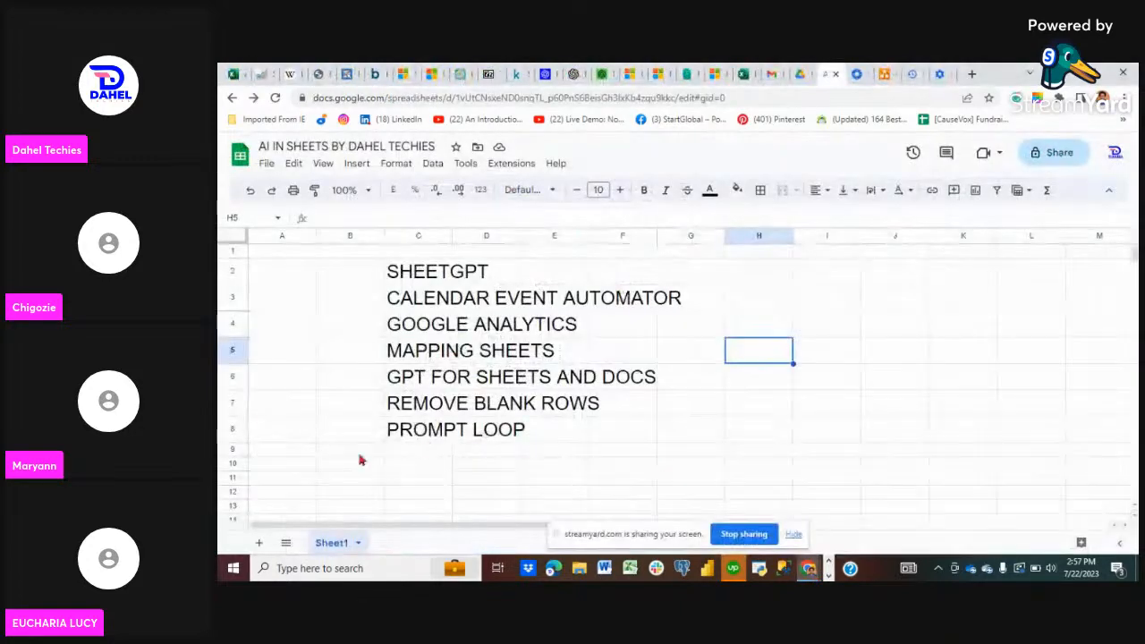
- Add a new Sheet2 and rename Sheet1 to 'AI Add-ons for Sheets'
click(258, 544)
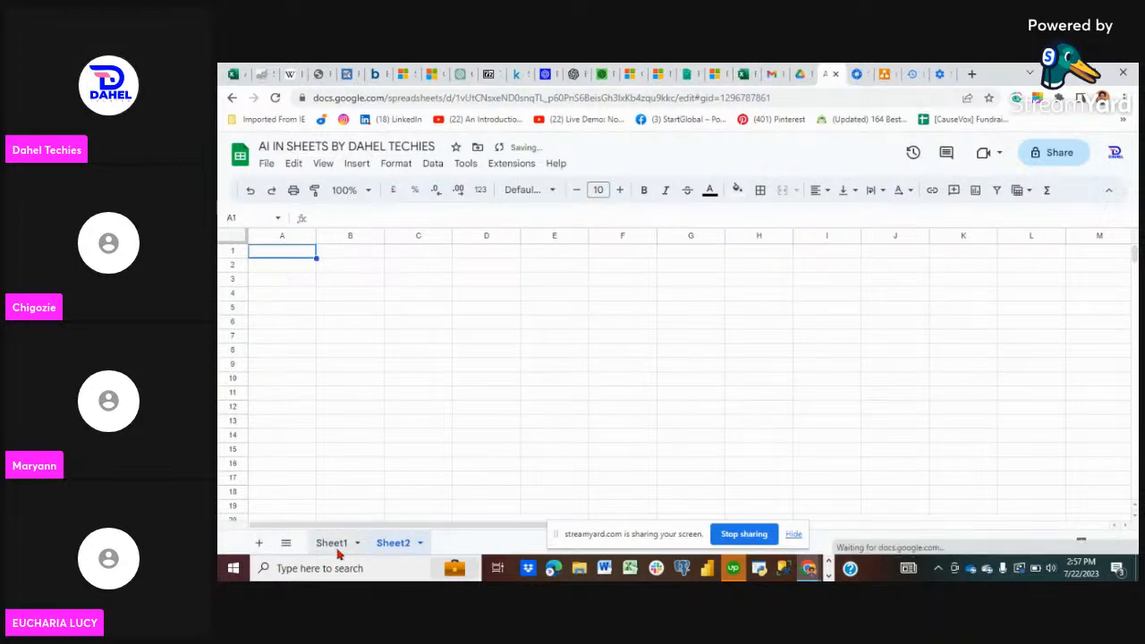
click(335, 545)
double_click(340, 551)
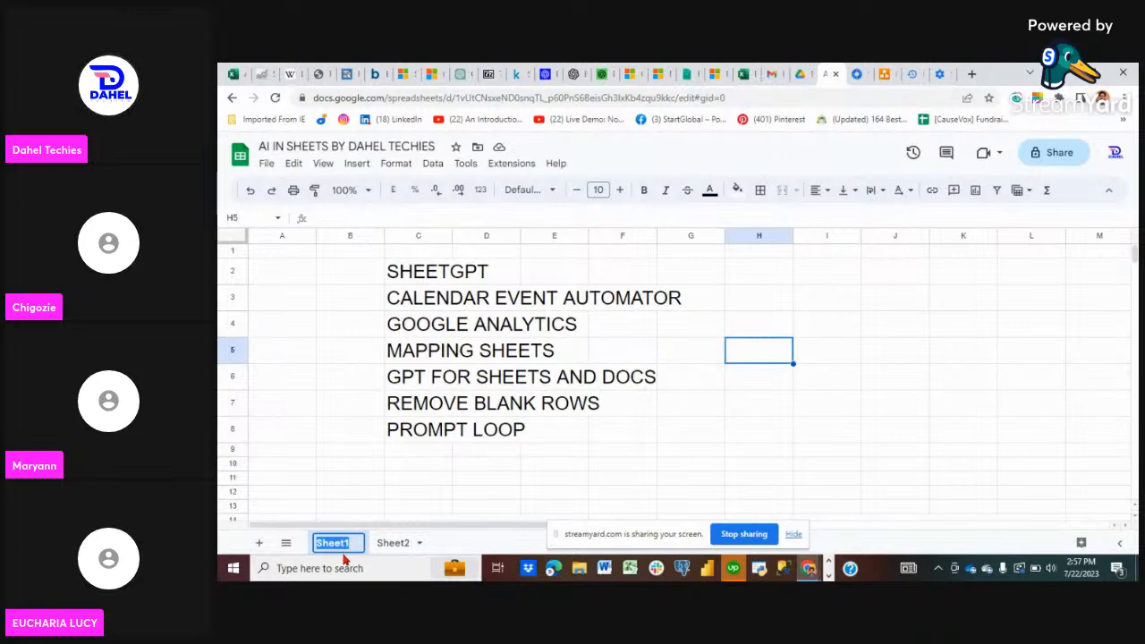
text(AI)
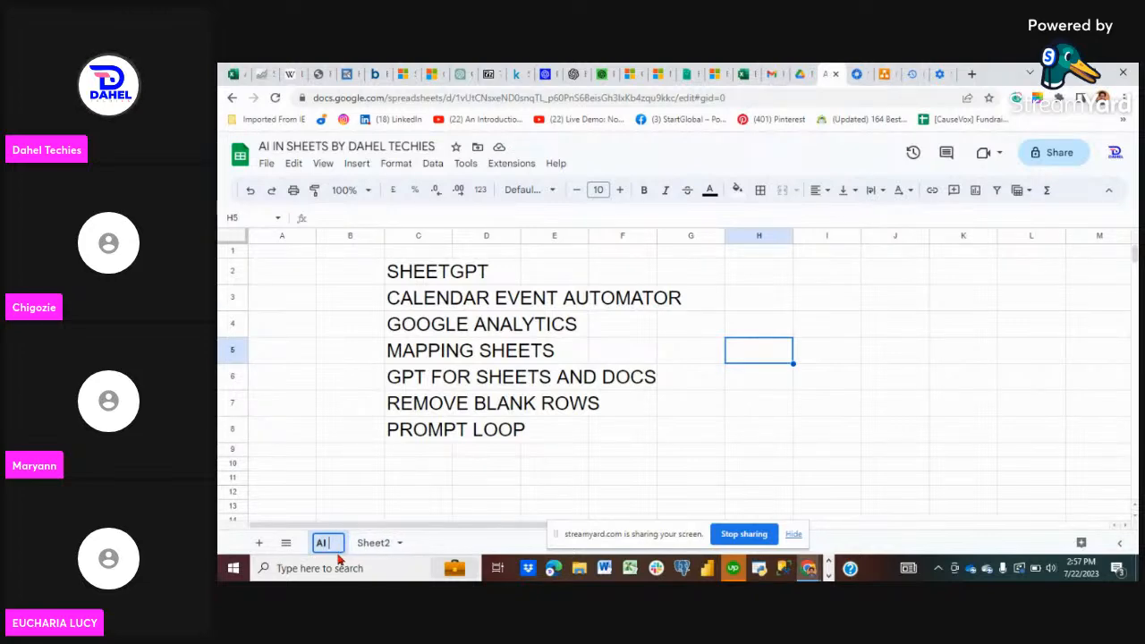
text( Addon)
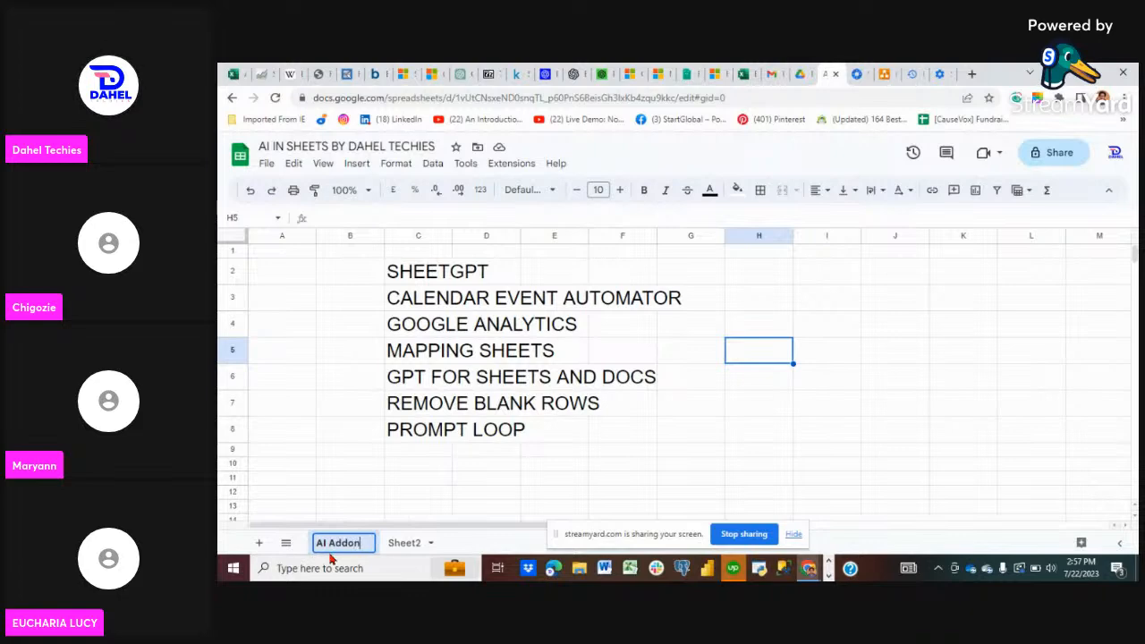
key(BackSpace)
key(BackSpace)
text(-ons fo)
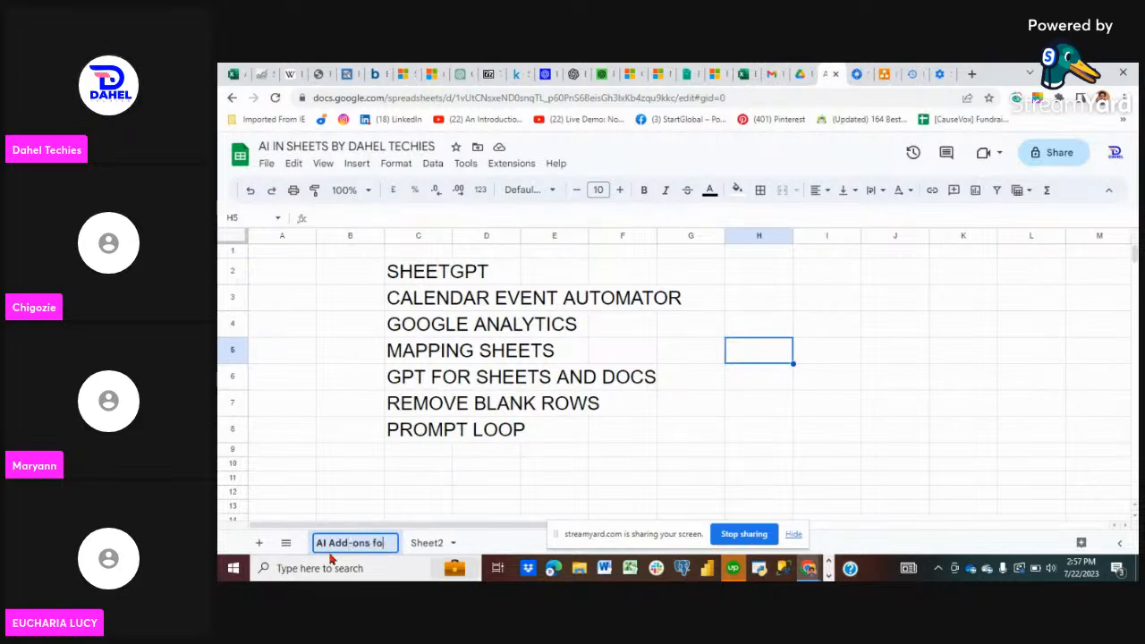
text(r Sheets)
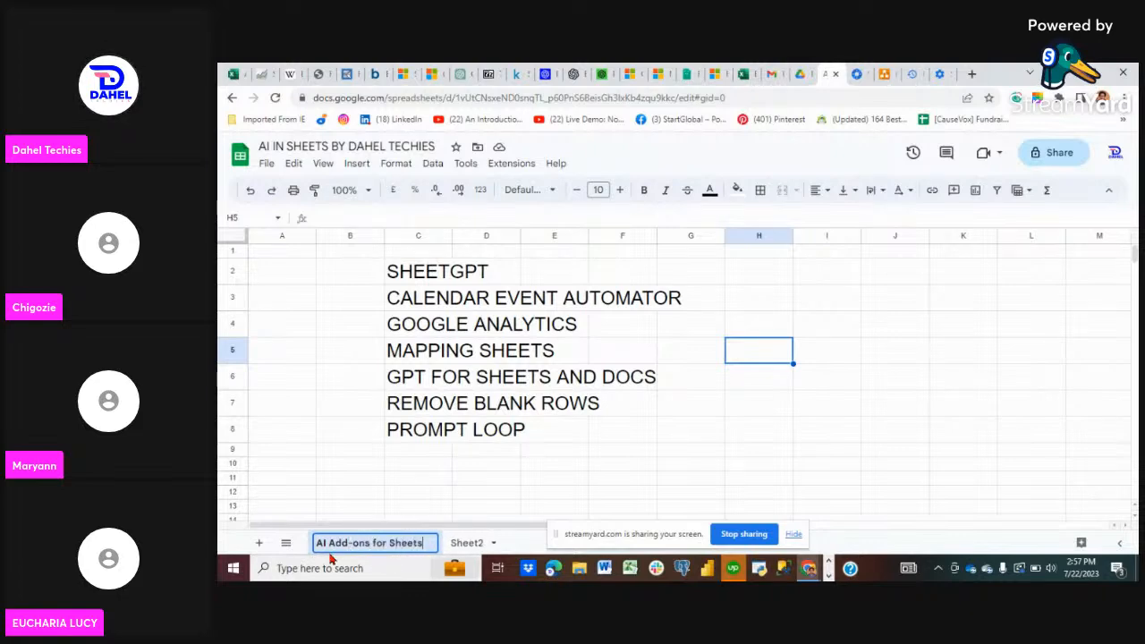
key(Return)
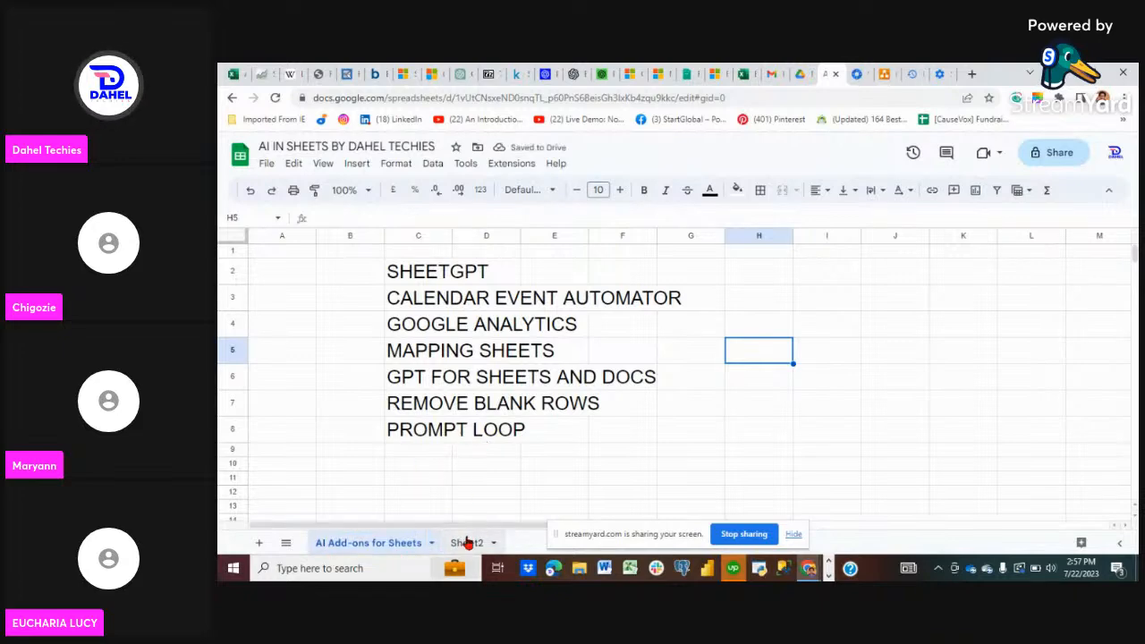
- On Sheet2, enter the title PROMPT LOOP in C2
click(466, 544)
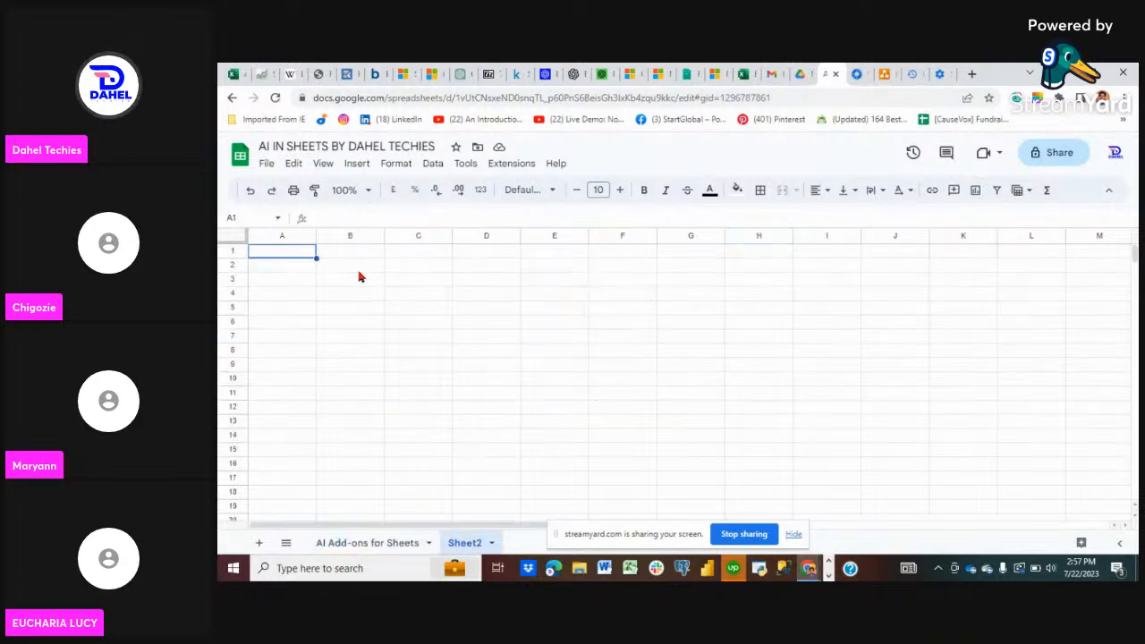
click(430, 267)
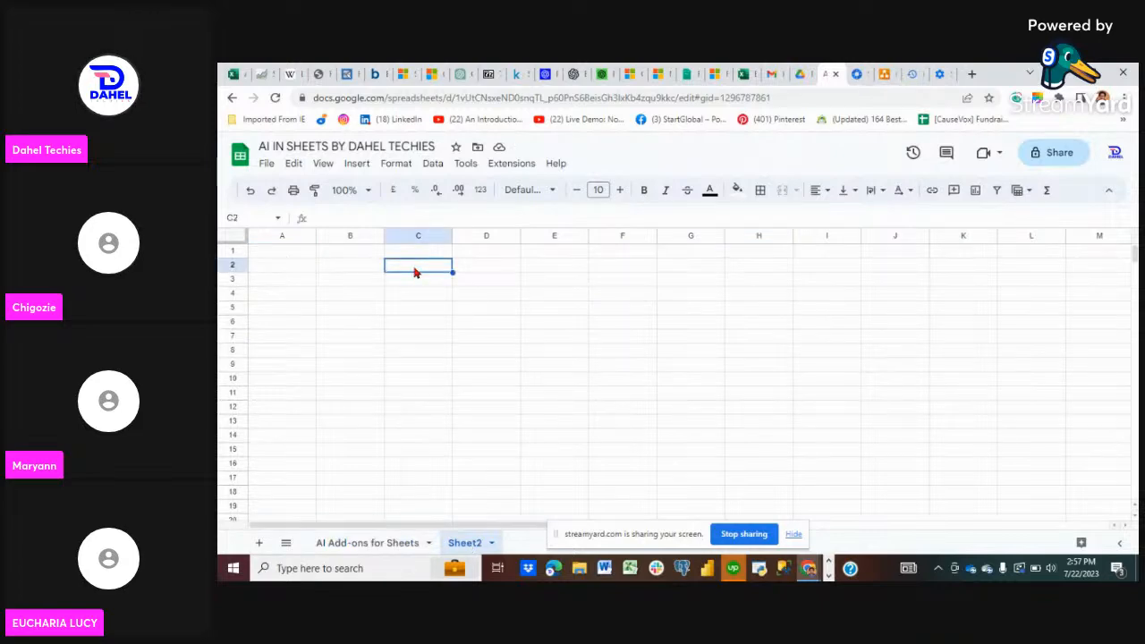
text(PROMPT LOOP)
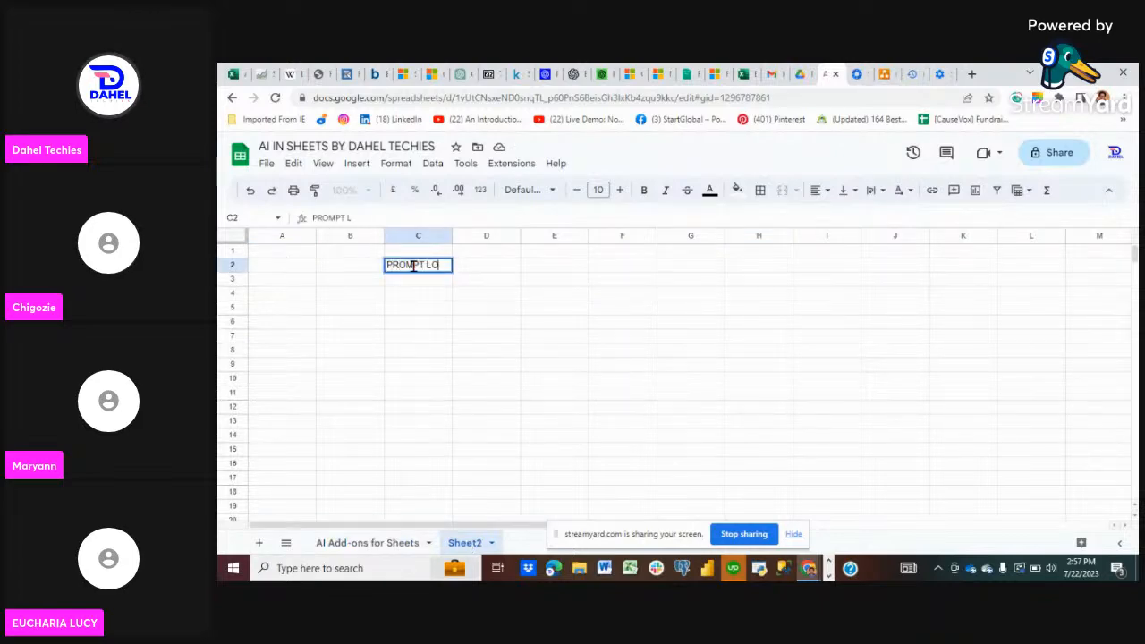
click(421, 338)
- Enter Apple in C4, correcting the mistyped attempts
click(393, 299)
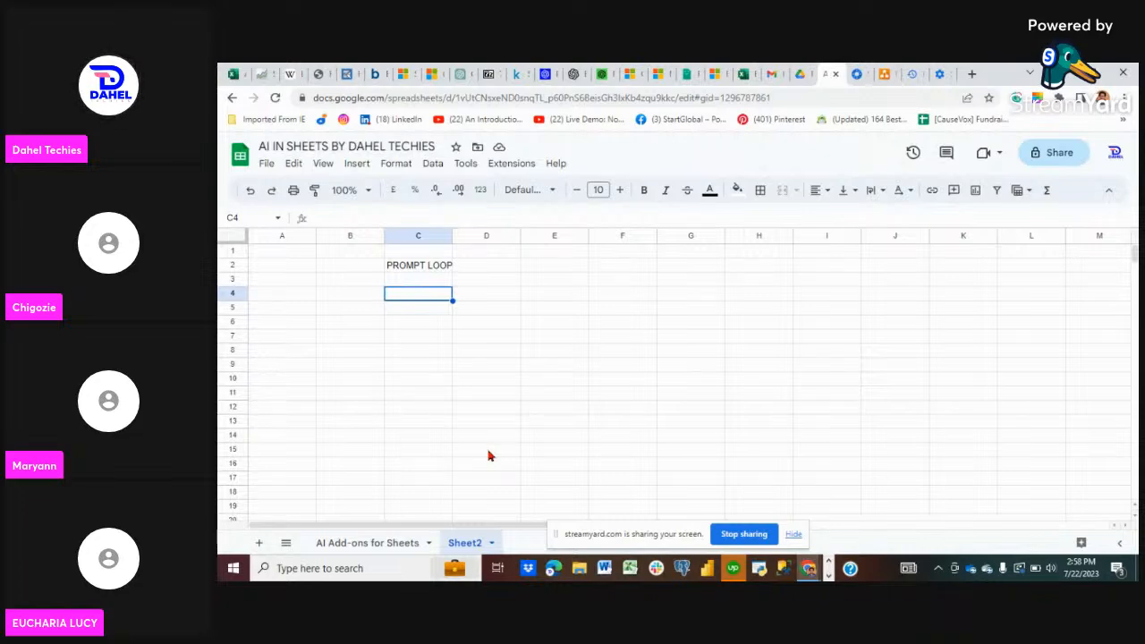
text(aPP)
key(BackSpace)
key(BackSpace)
key(BackSpace)
text(A)
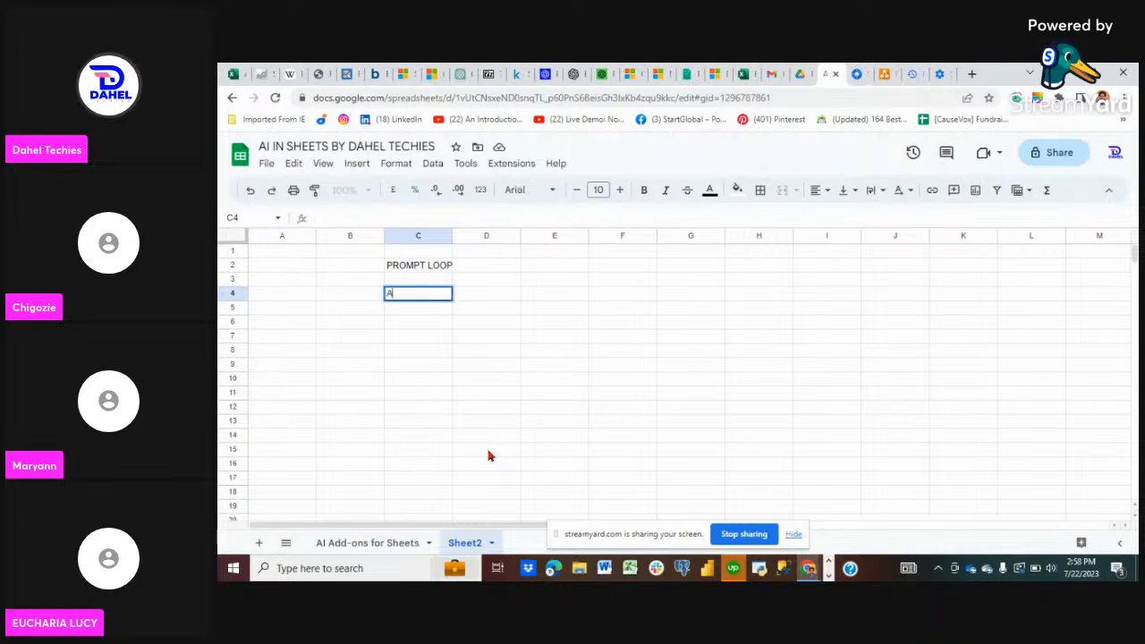
text(ppl)
key(Return)
key(Up)
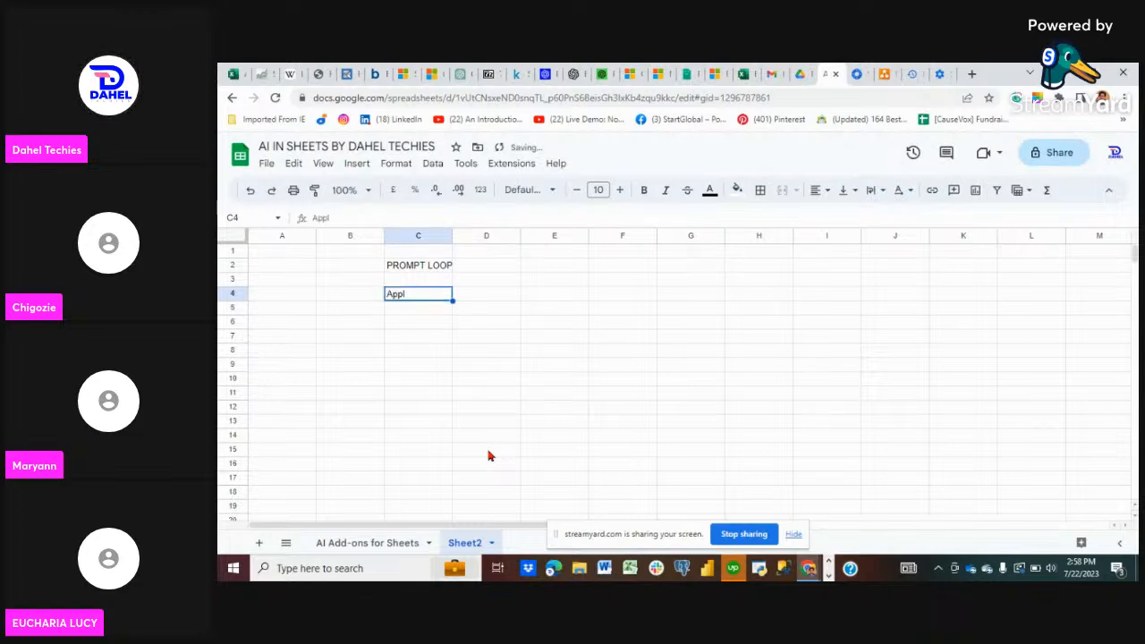
text(ap)
key(BackSpace)
key(BackSpace)
text(A[pp)
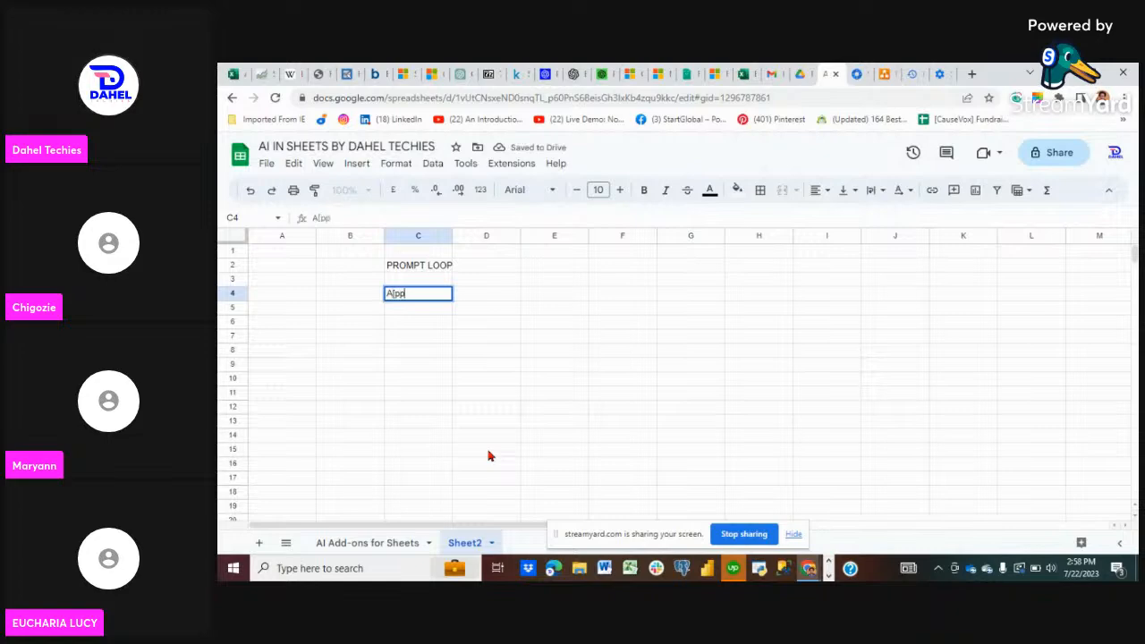
key(BackSpace)
key(BackSpace)
key(BackSpace)
text(pple)
key(Return)
- Enter Orange, Kiwi and Plum in C5:C7
text(Orange)
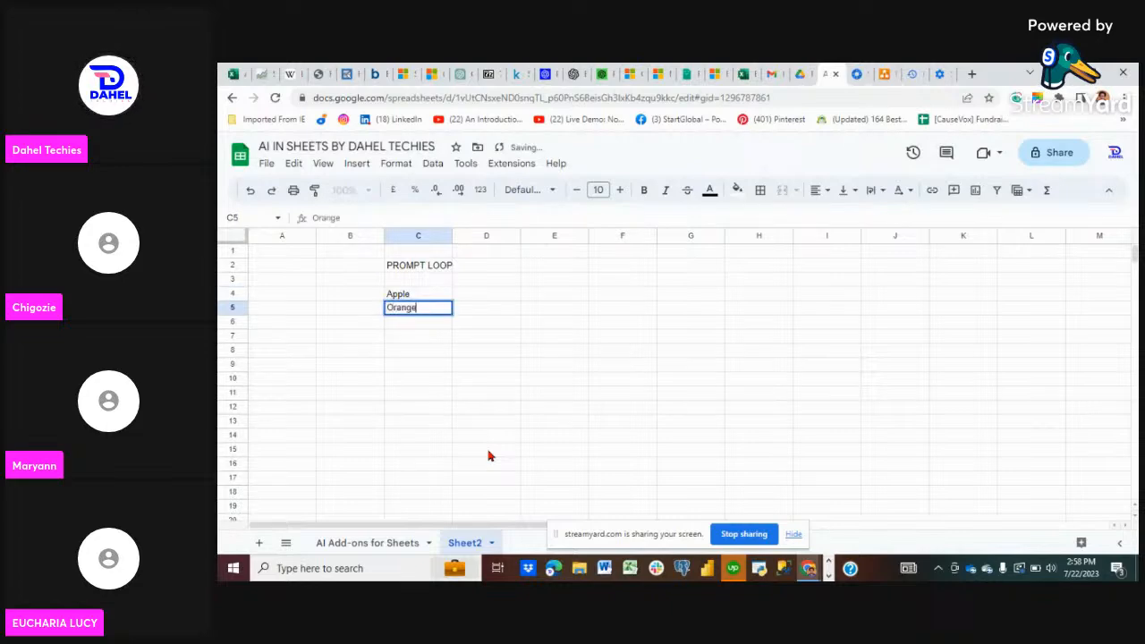
key(Return)
text(K)
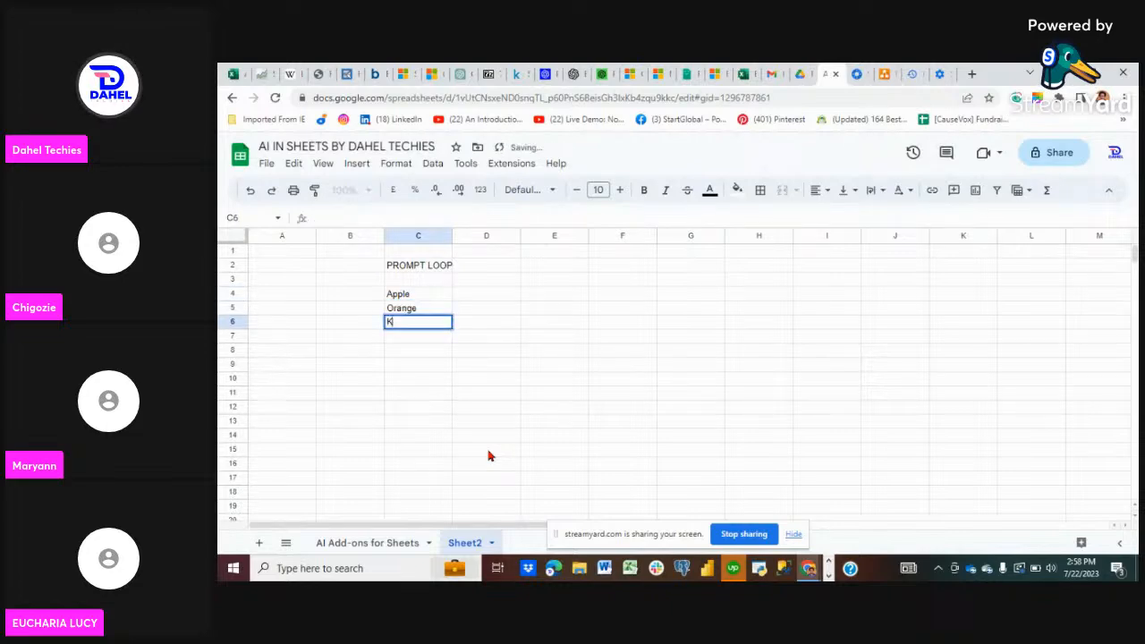
text(iwi)
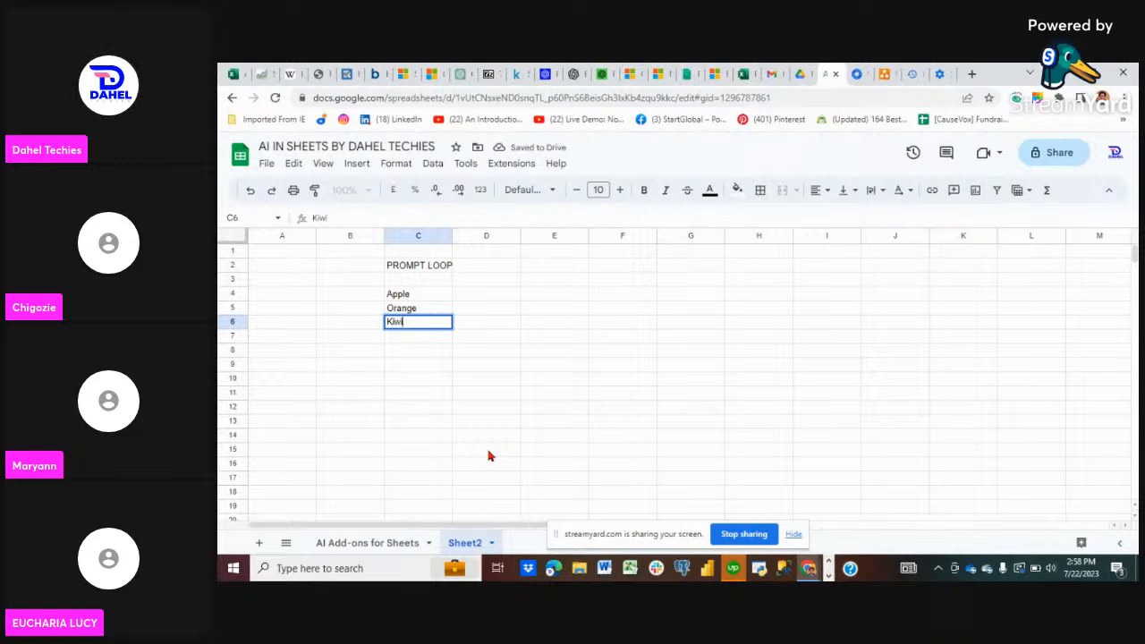
key(Return)
text(Plum)
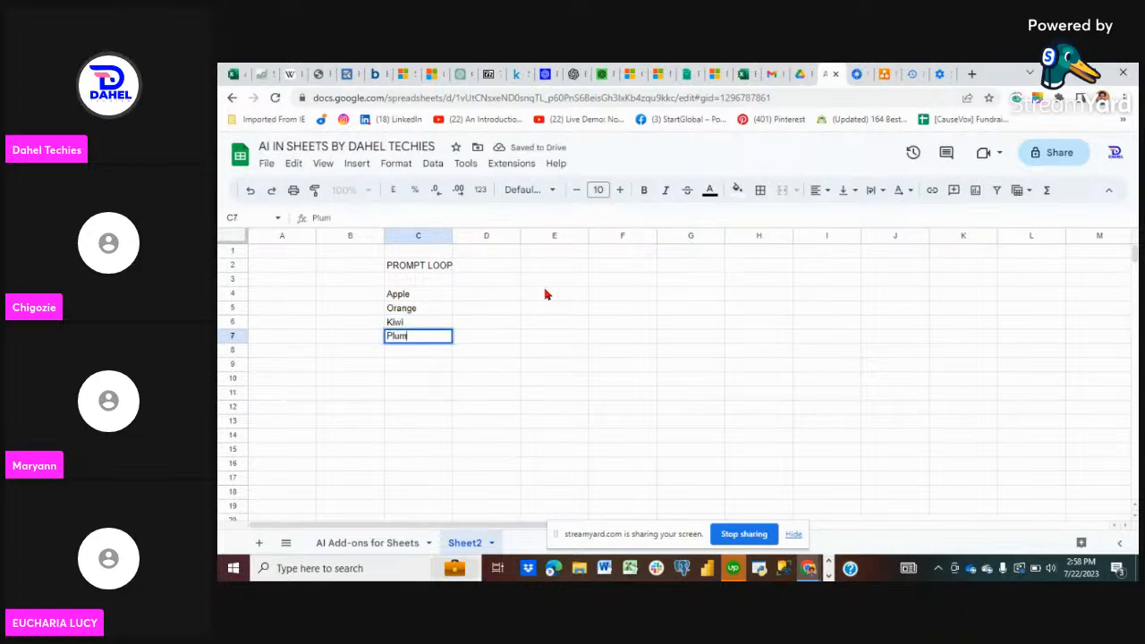
- Enter the colours Red, Orange, Green and Purple into D4:D7
click(497, 295)
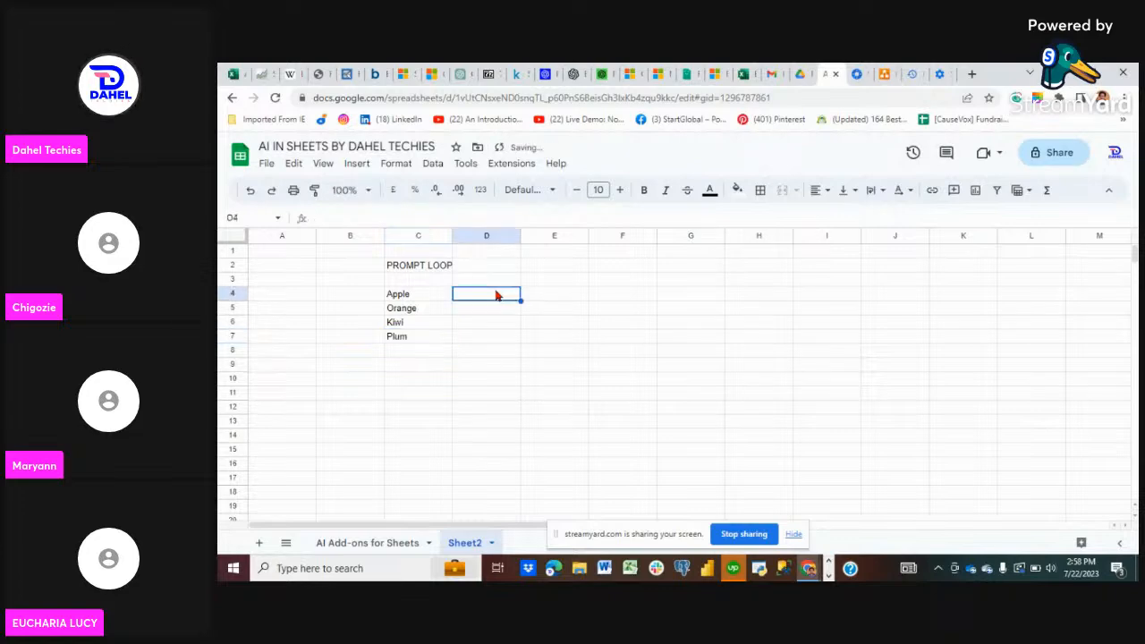
text(REd)
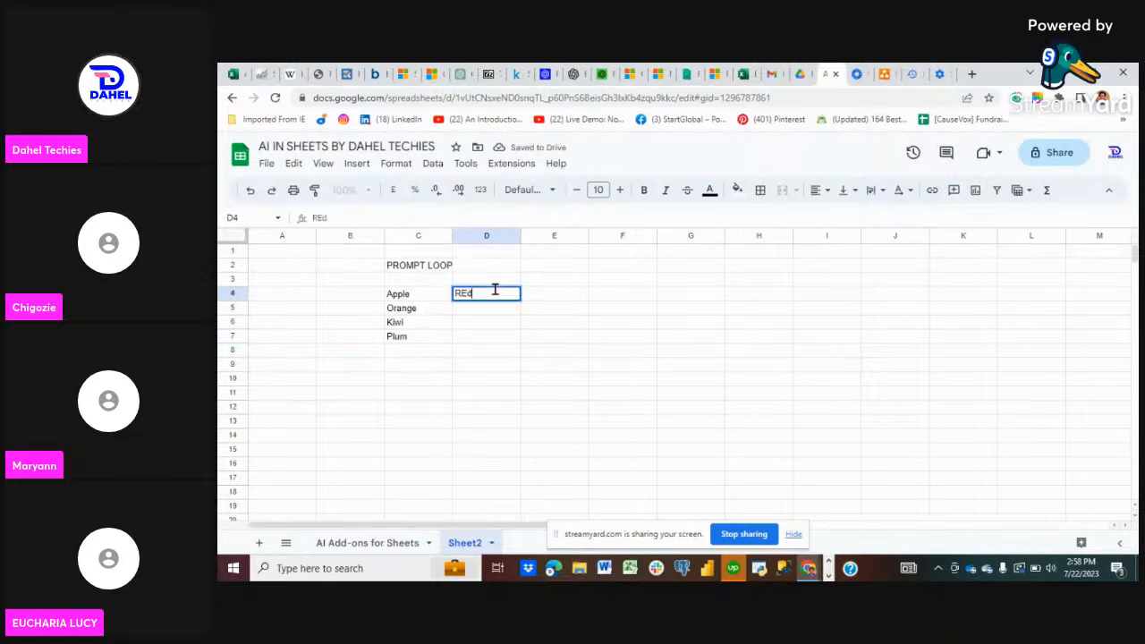
key(BackSpace)
key(BackSpace)
text(ed)
key(Return)
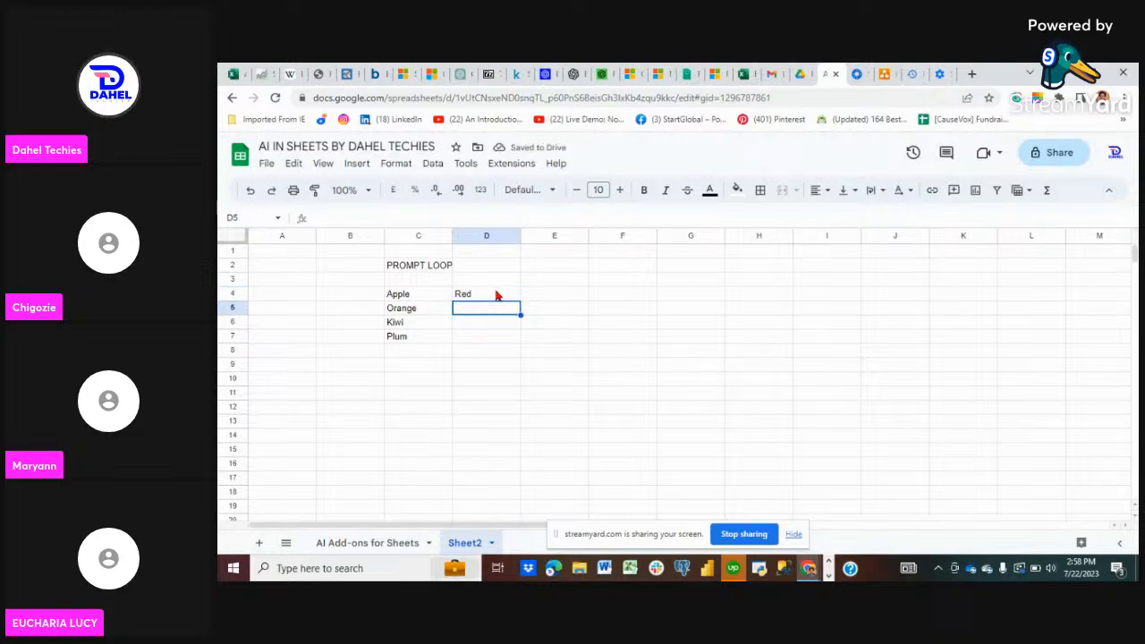
text(Orange)
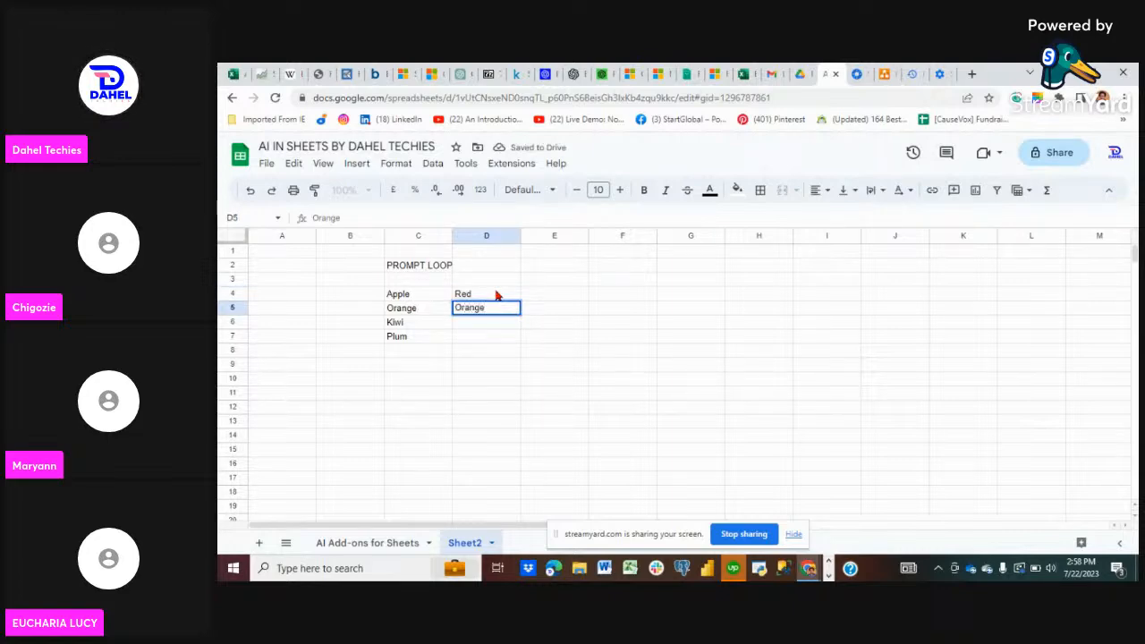
key(Return)
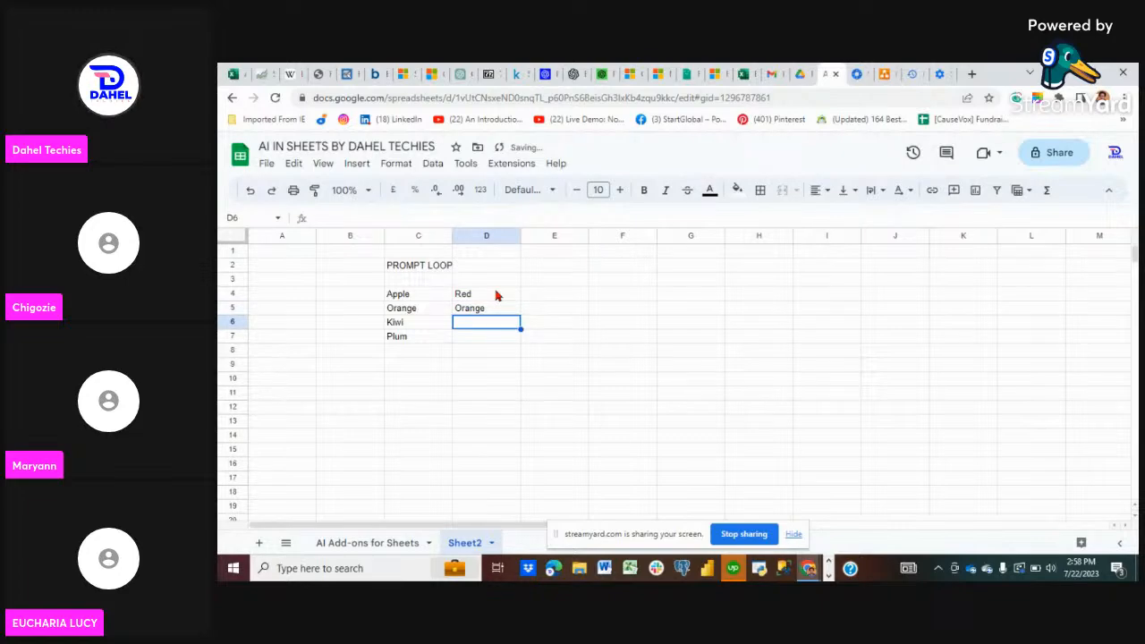
text(Green)
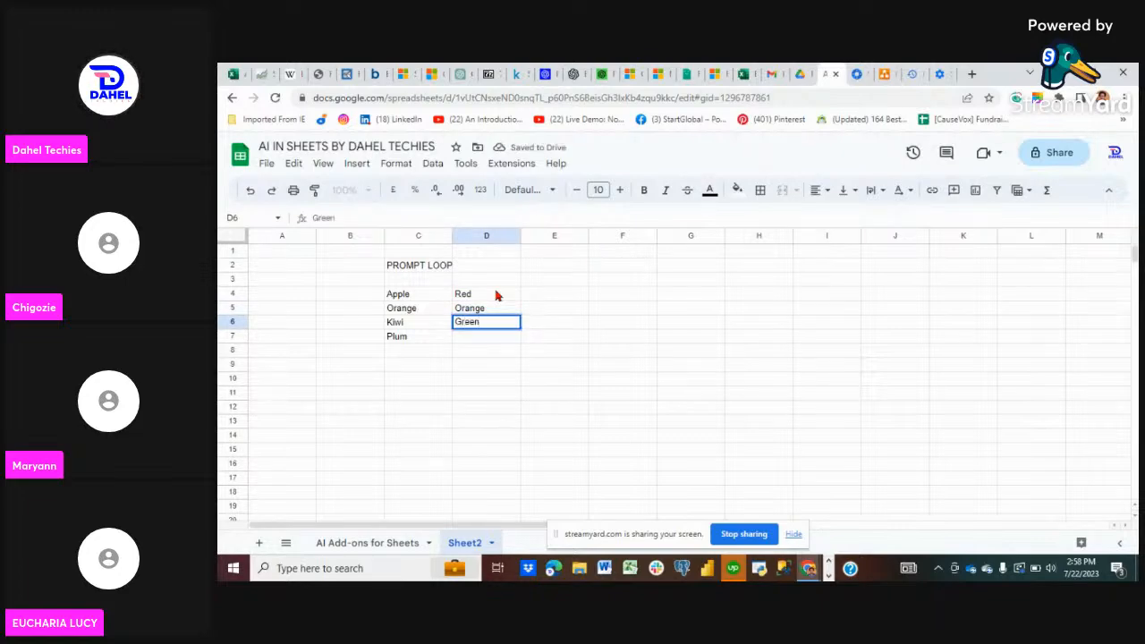
key(Return)
text(P)
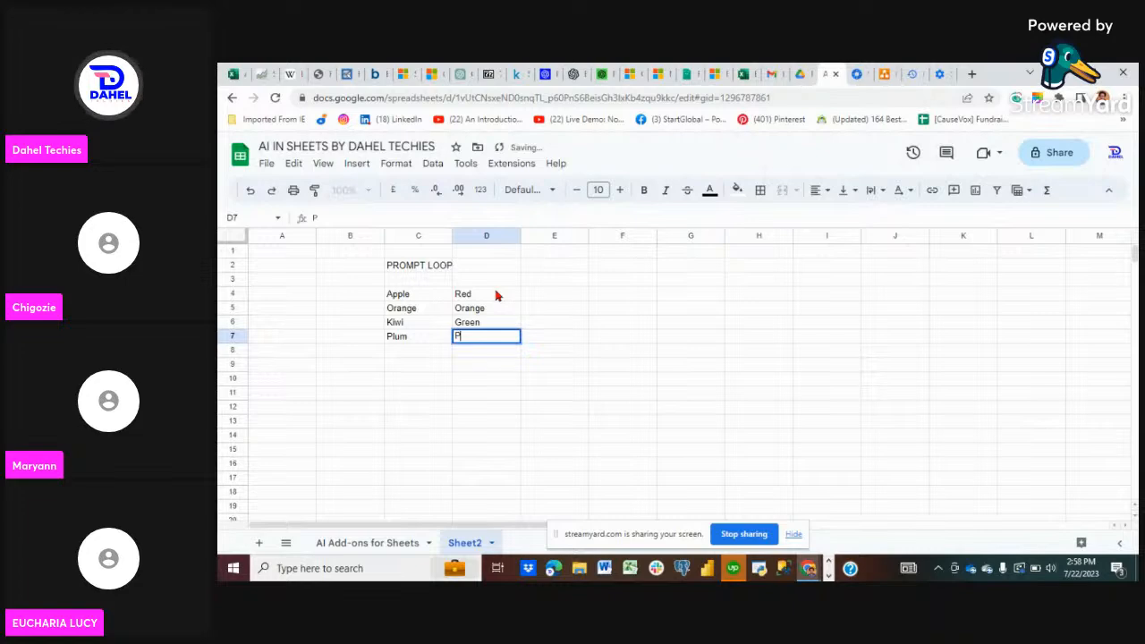
text(urple)
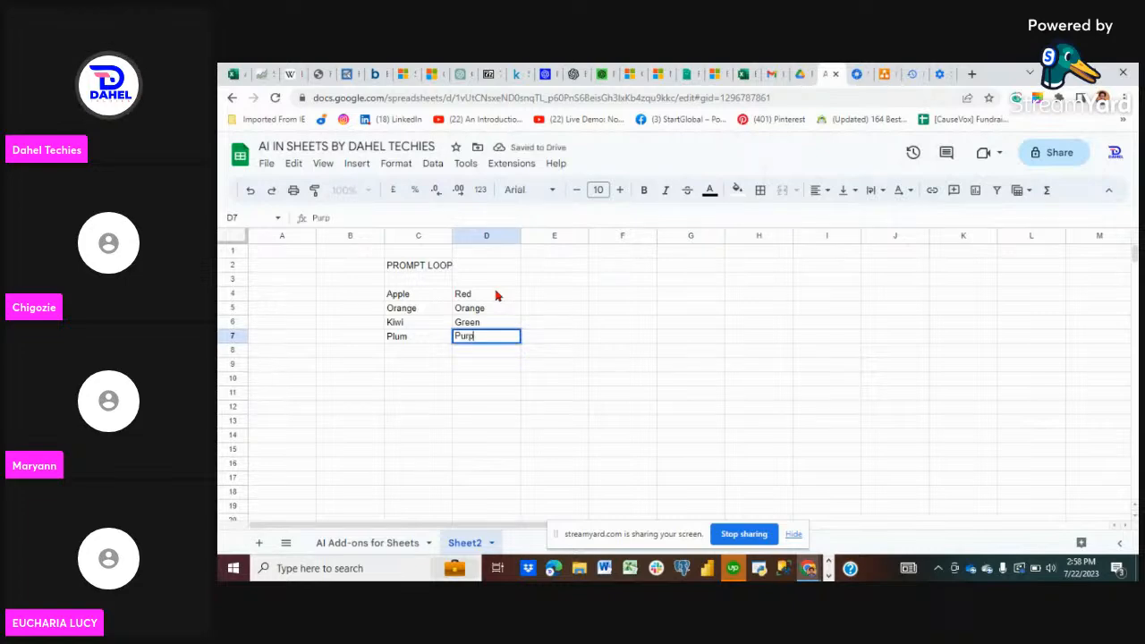
click(404, 353)
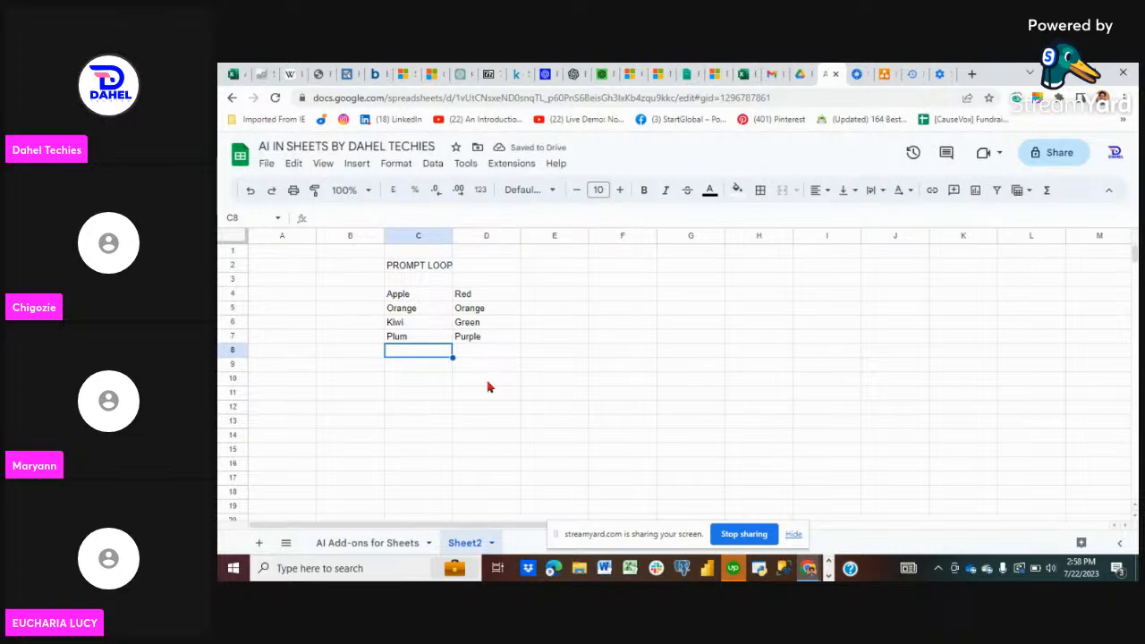
- Enter Raisin, Lemon, Banana and Nectarine into C8:C11
text(R)
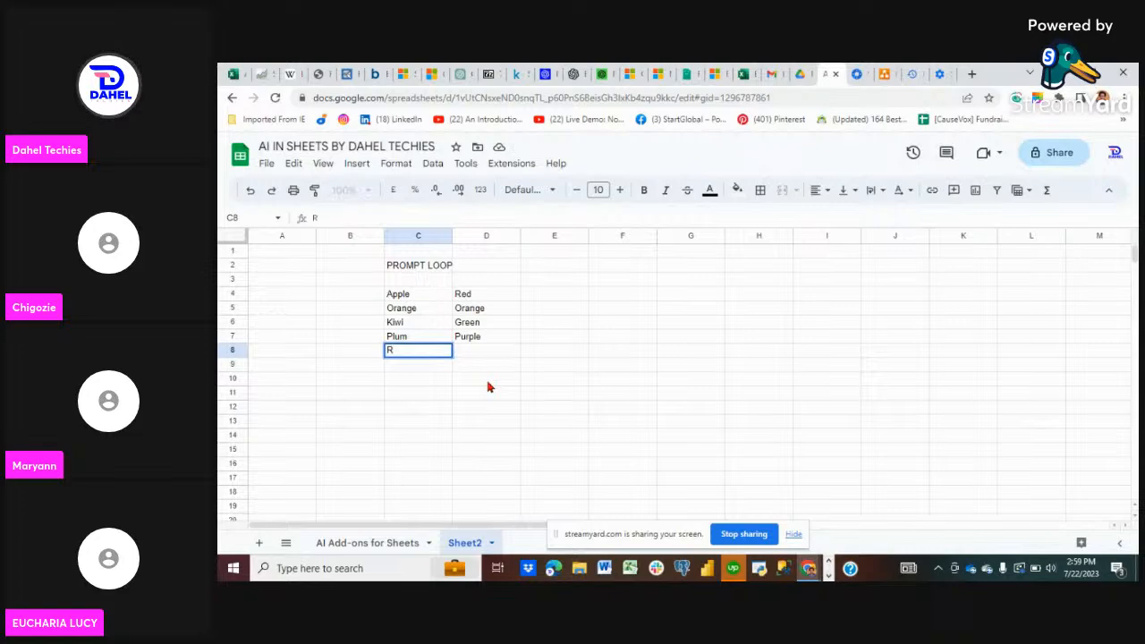
text(alsin)
key(Return)
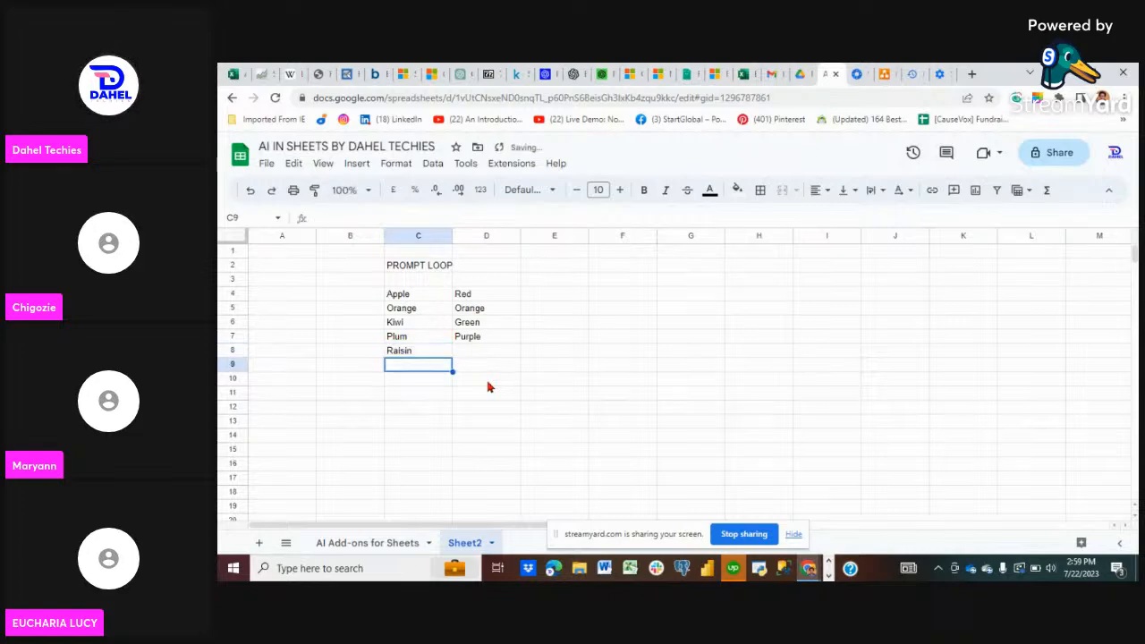
text(Lemon)
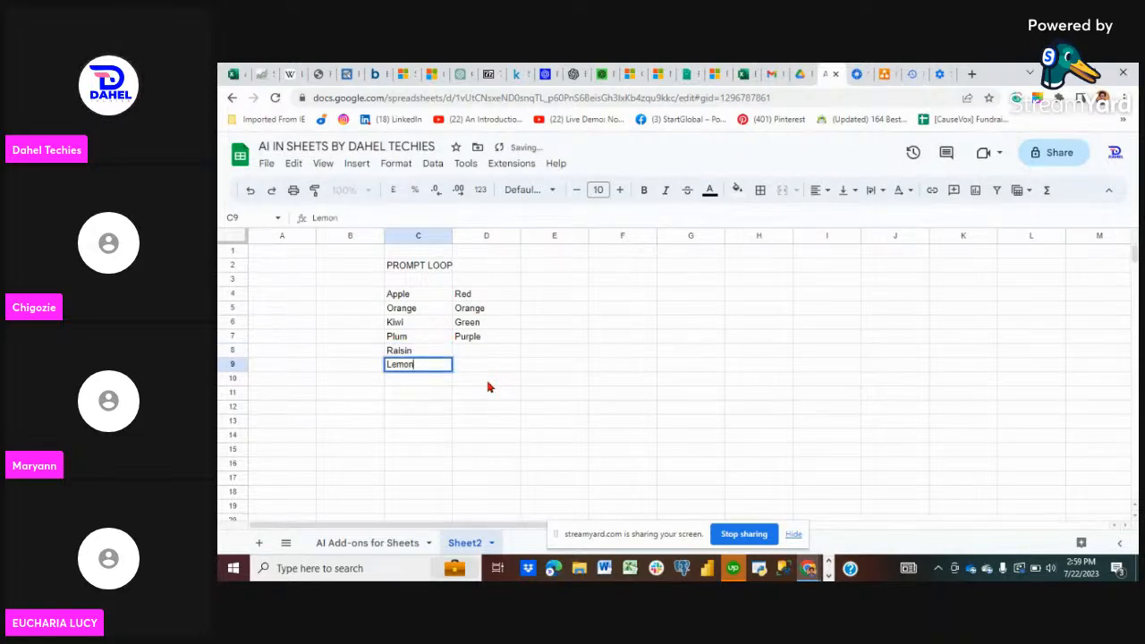
key(Return)
text(Bana)
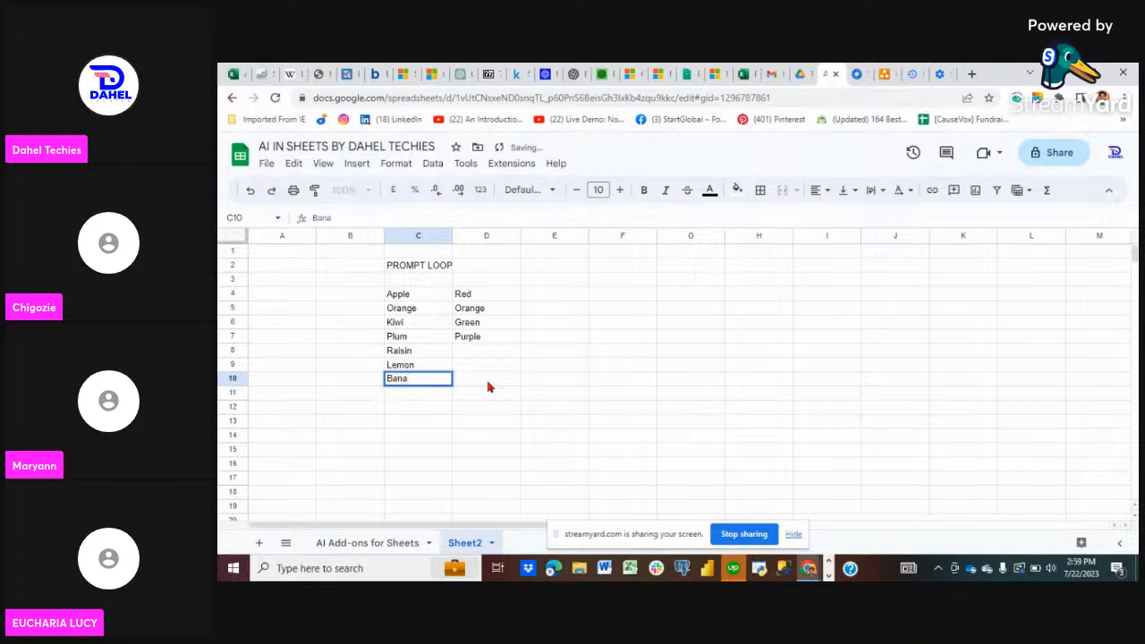
text(na)
key(Return)
text(N)
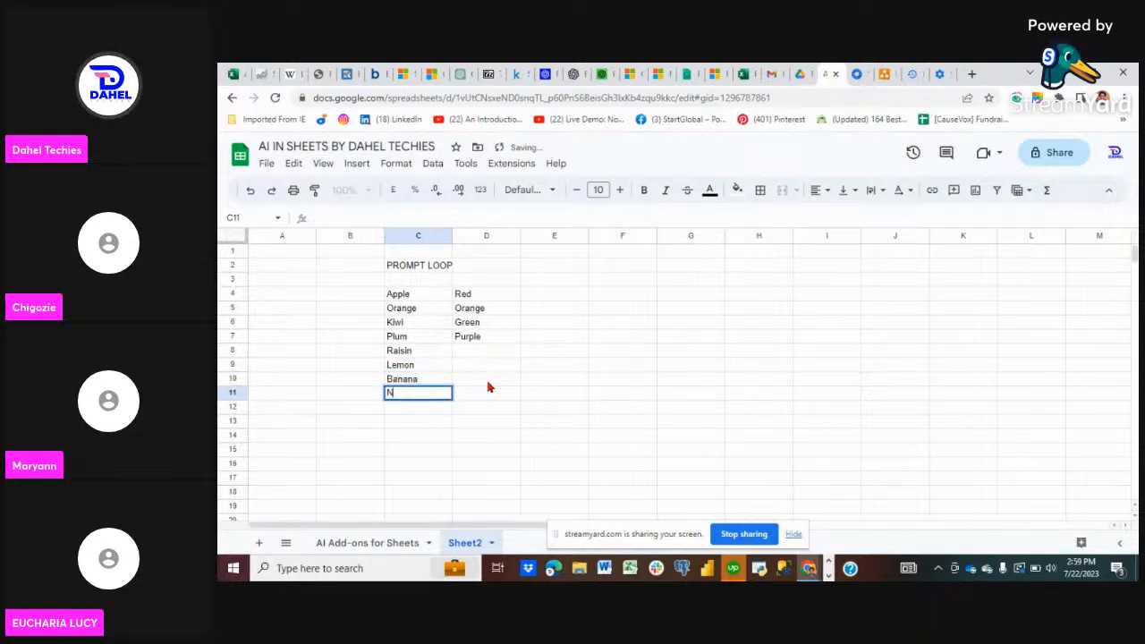
text(ectarine)
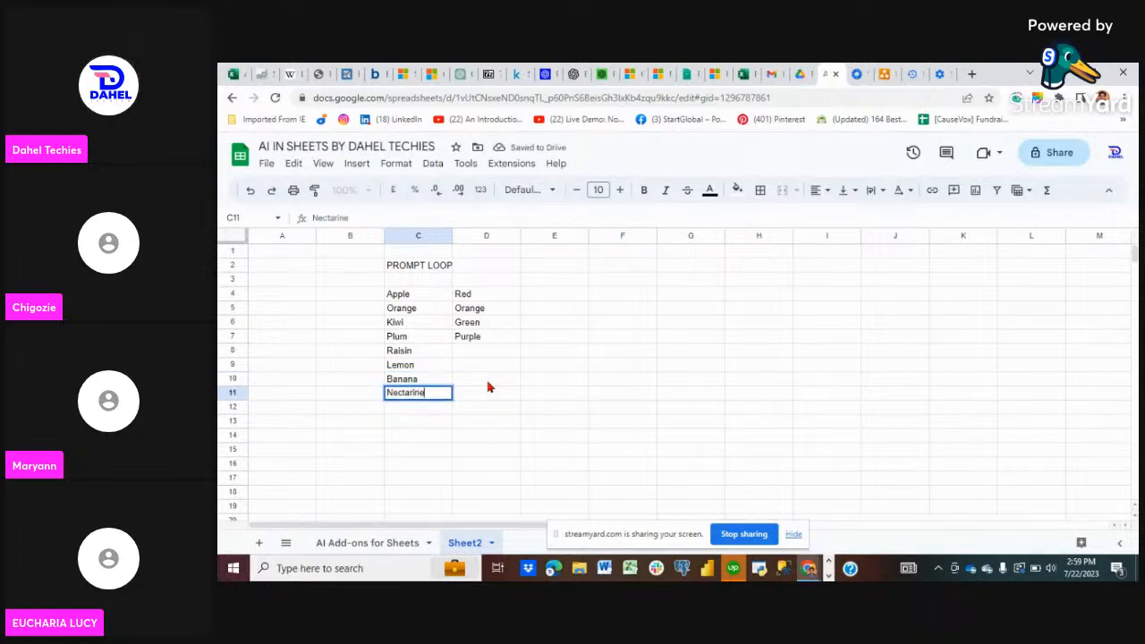
- Enlarge the text of the fruit and colour list C4:D12 to 15 points
click(544, 383)
click(383, 291)
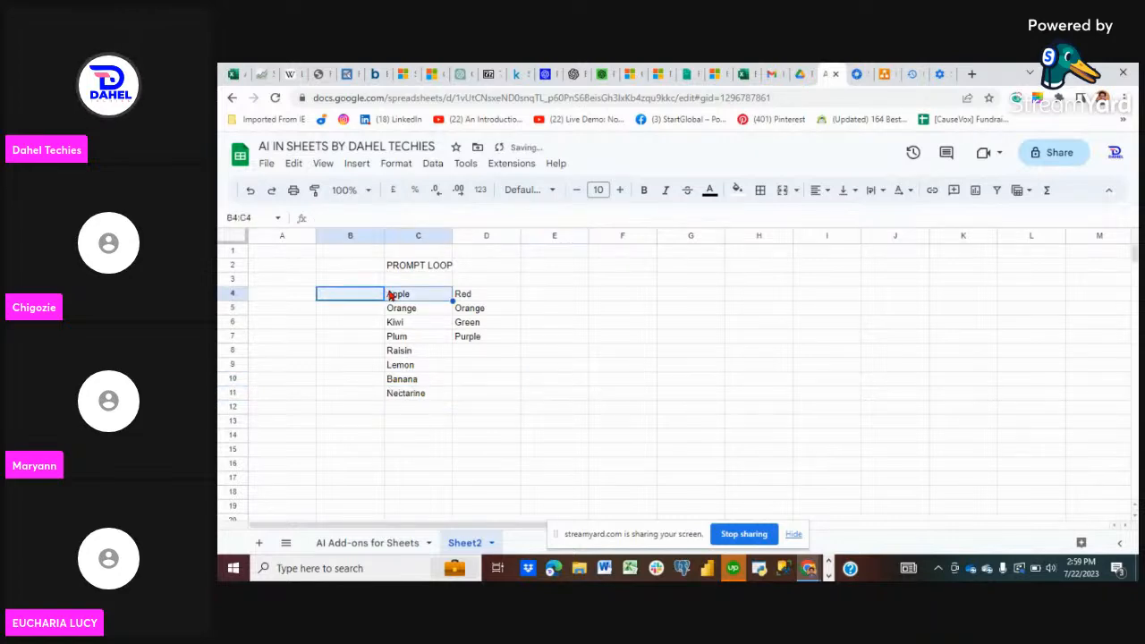
click(392, 293)
click(504, 306)
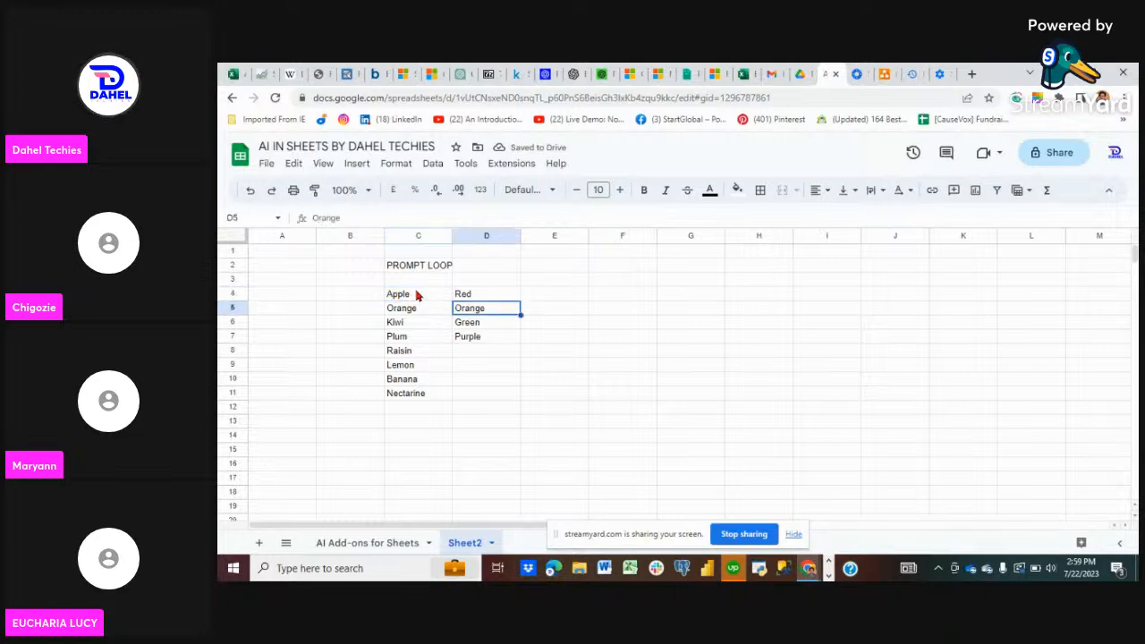
drag(404, 284, 483, 305)
drag(402, 297, 474, 410)
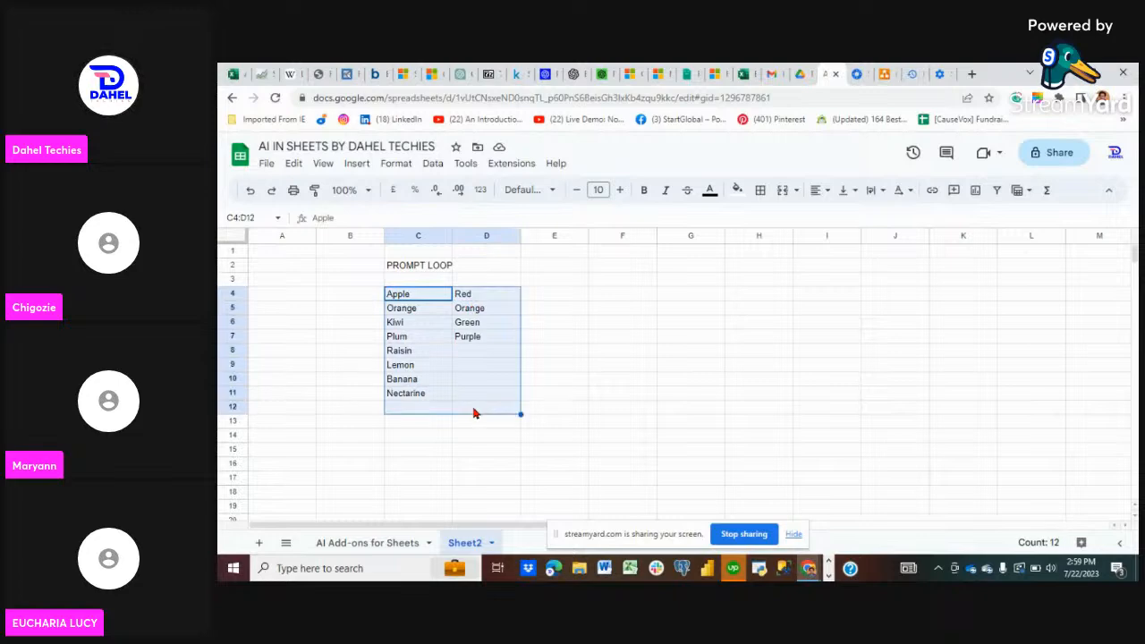
click(620, 191)
click(620, 191)
click(620, 192)
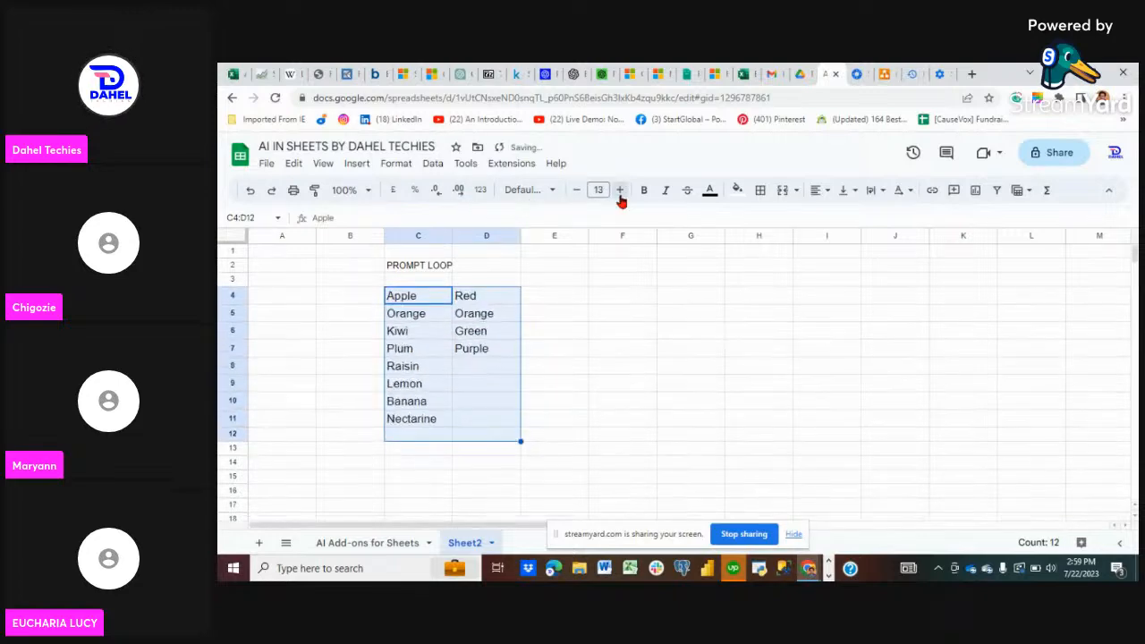
click(619, 192)
click(620, 192)
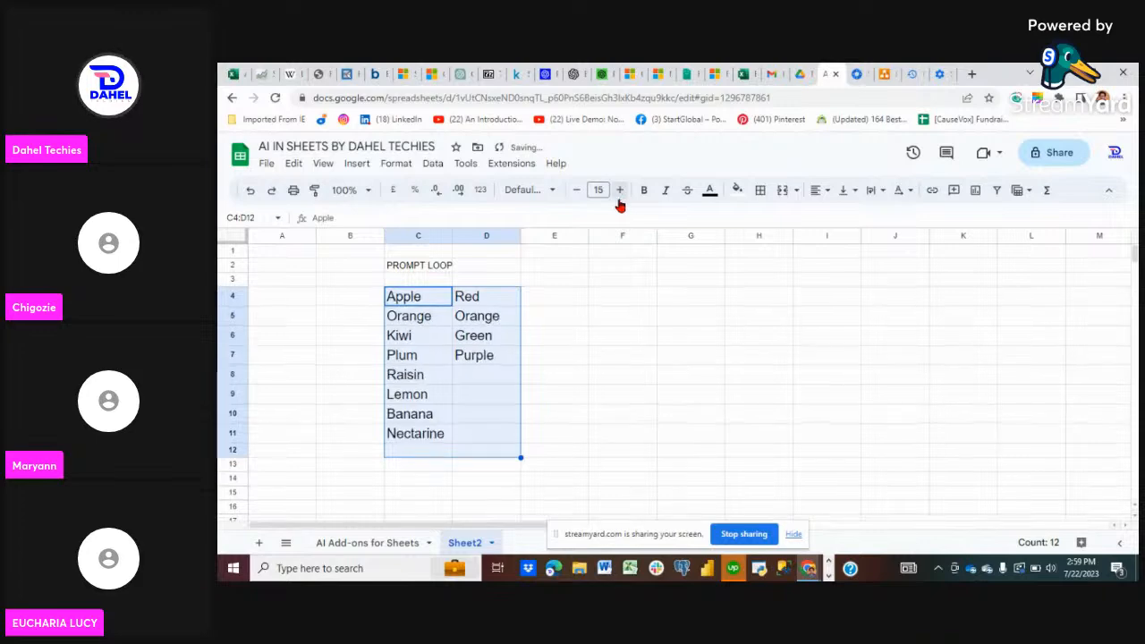
click(647, 383)
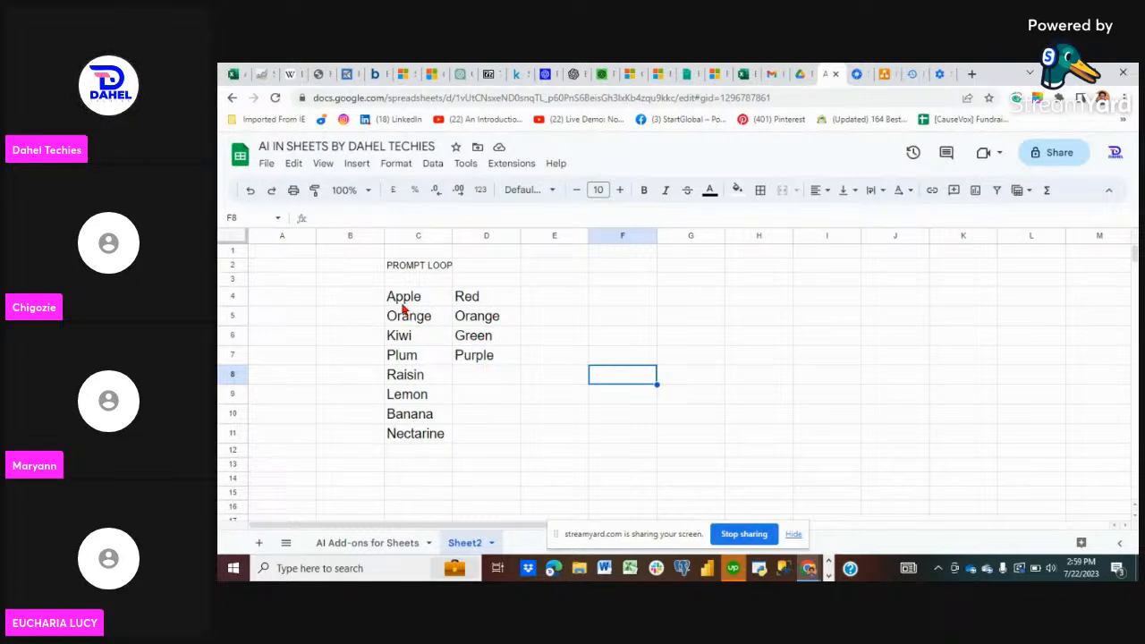
- Give Apple through Plum in C4:C7 a yellow fill, keeping their text black
drag(402, 301, 409, 369)
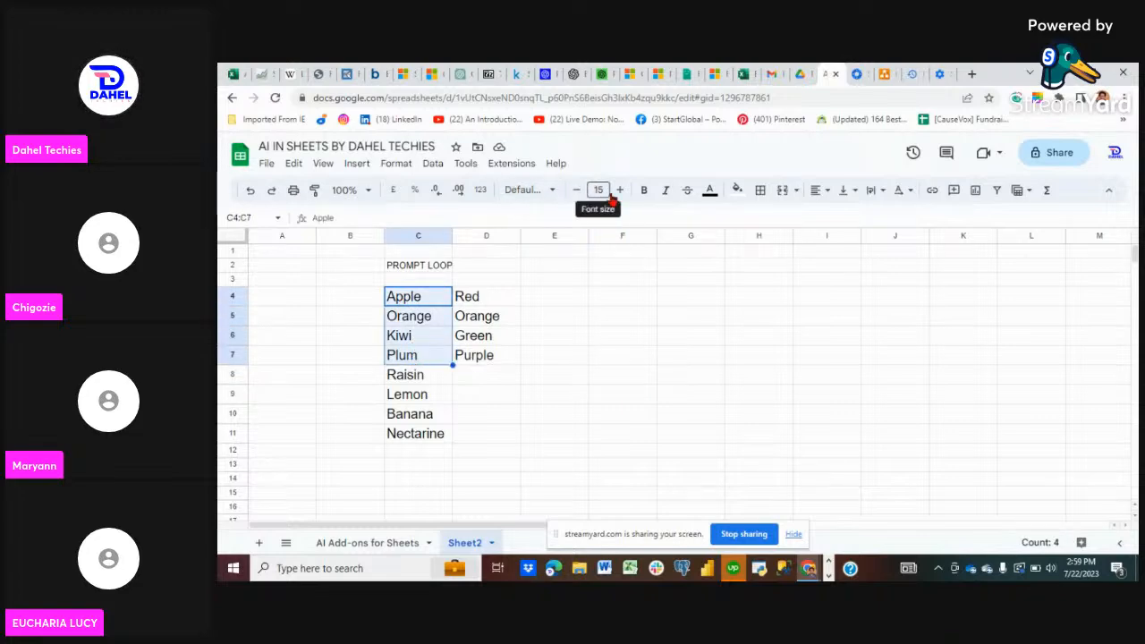
click(712, 191)
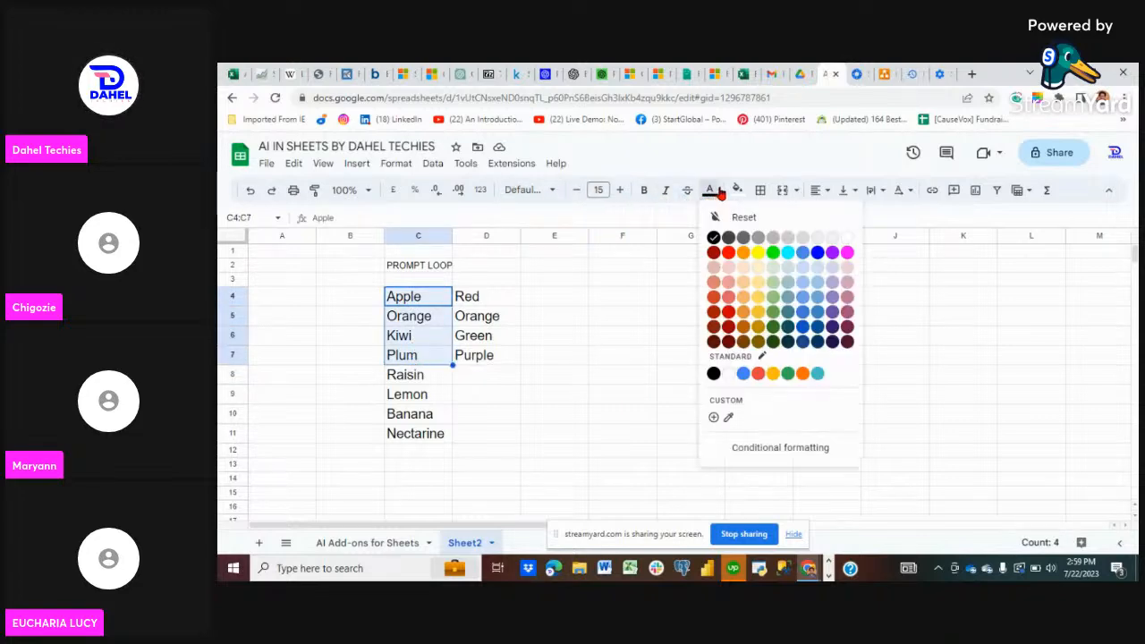
click(757, 253)
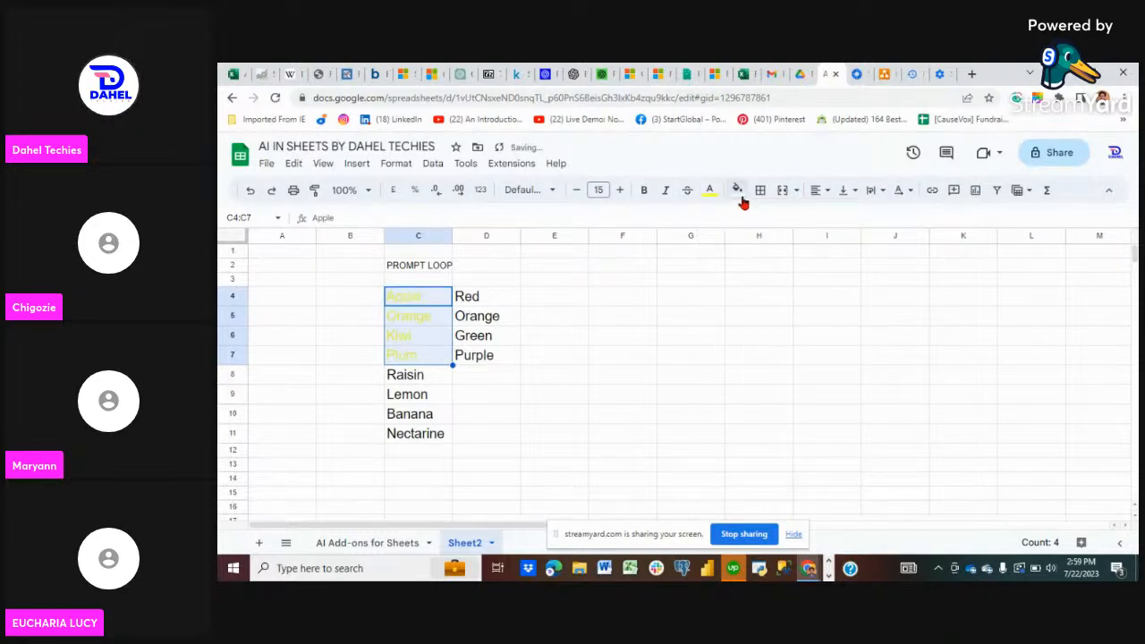
click(711, 191)
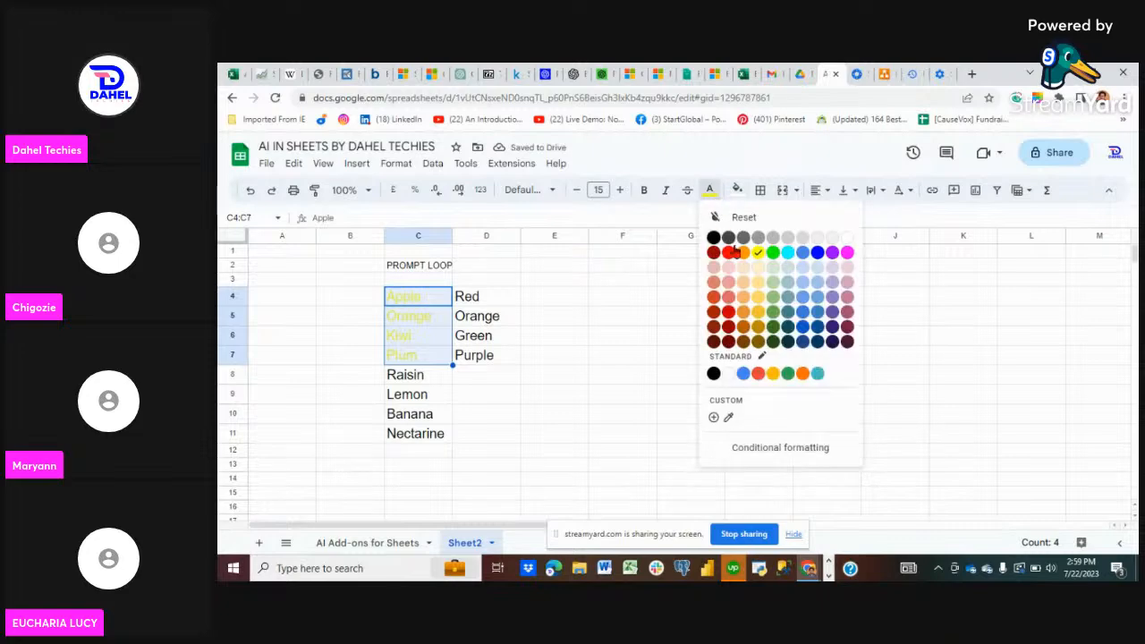
click(713, 239)
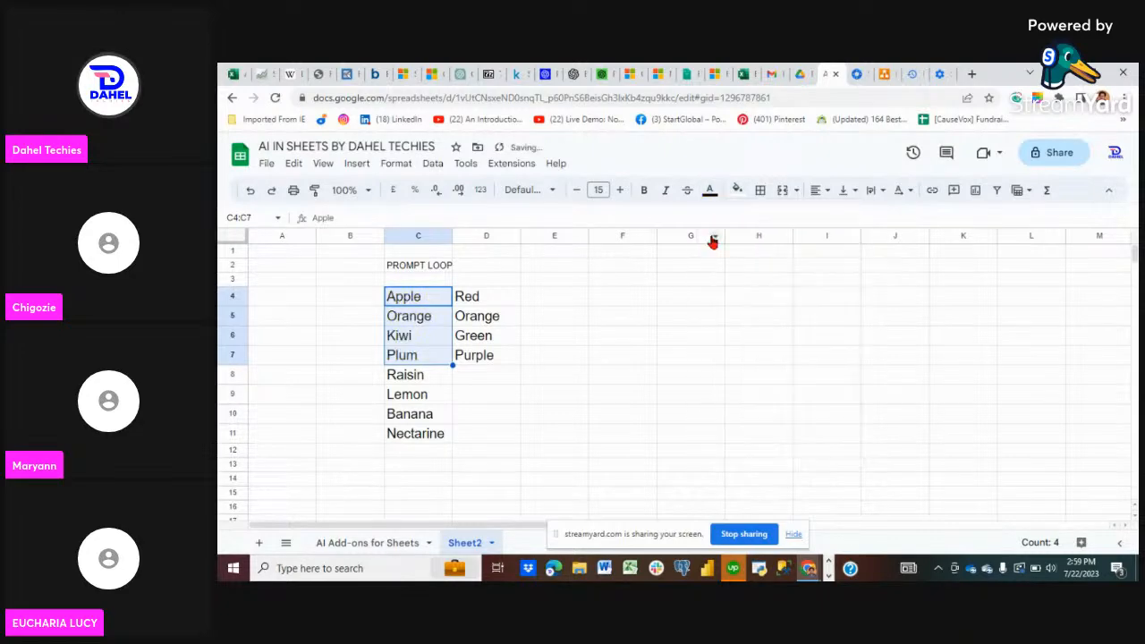
click(737, 190)
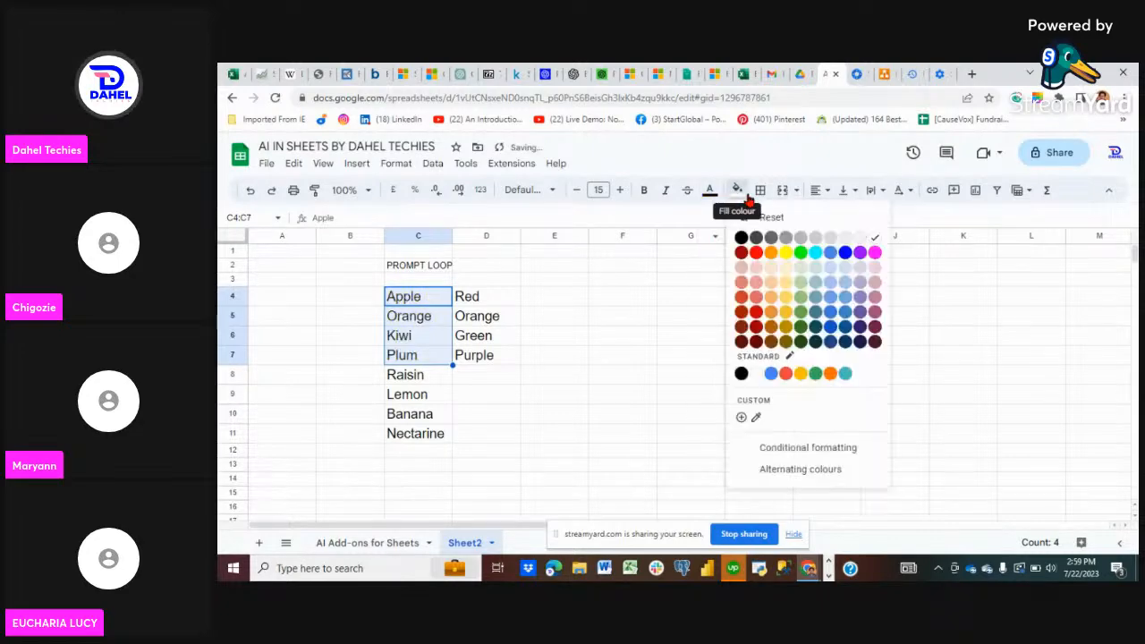
click(785, 252)
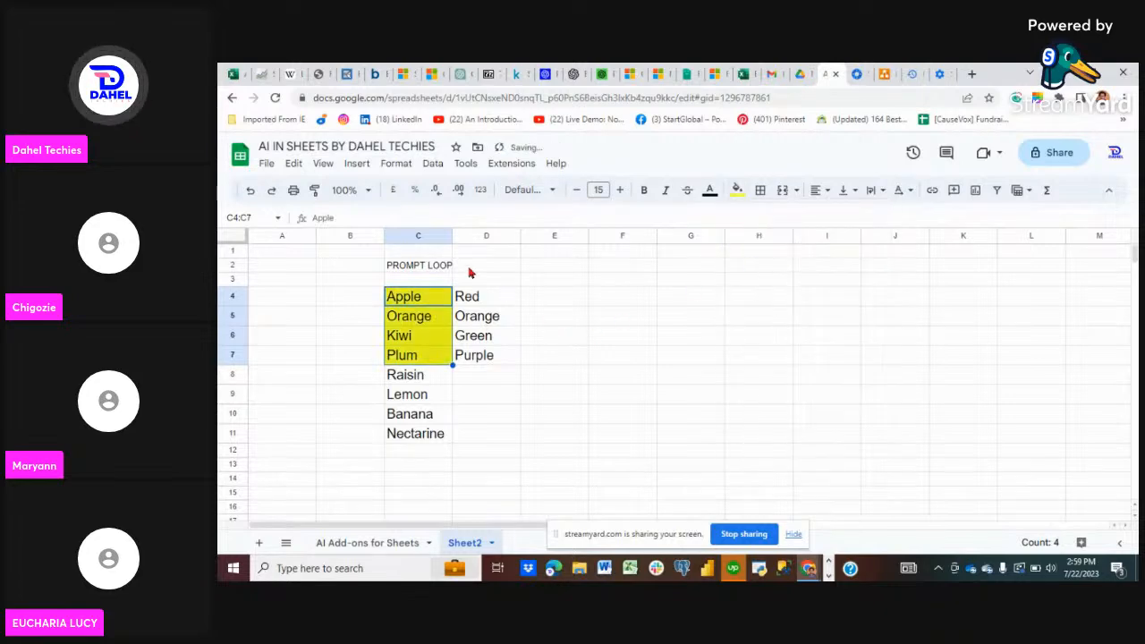
click(670, 299)
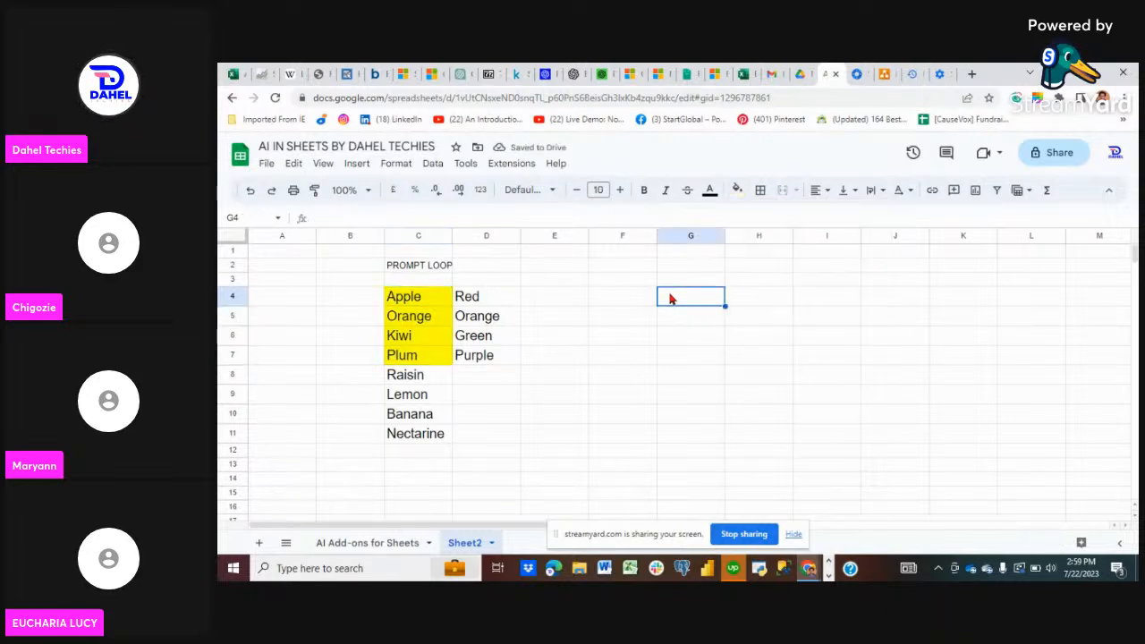
- Write the legend note 'YELLLOW = RANGE' in G4
text(YELLLO)
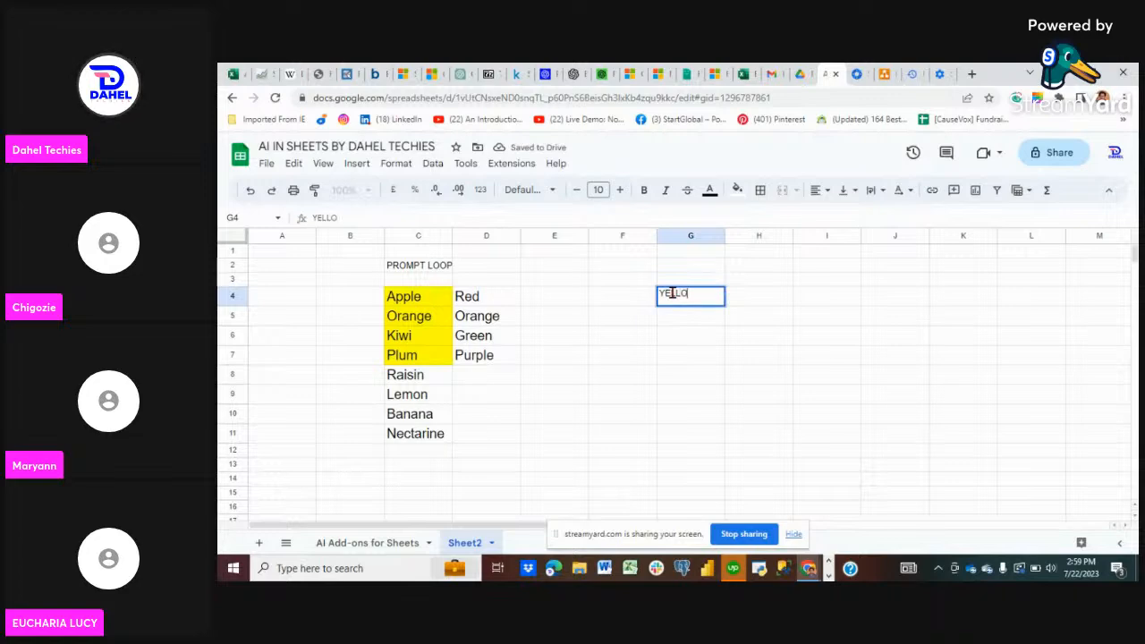
text(W =)
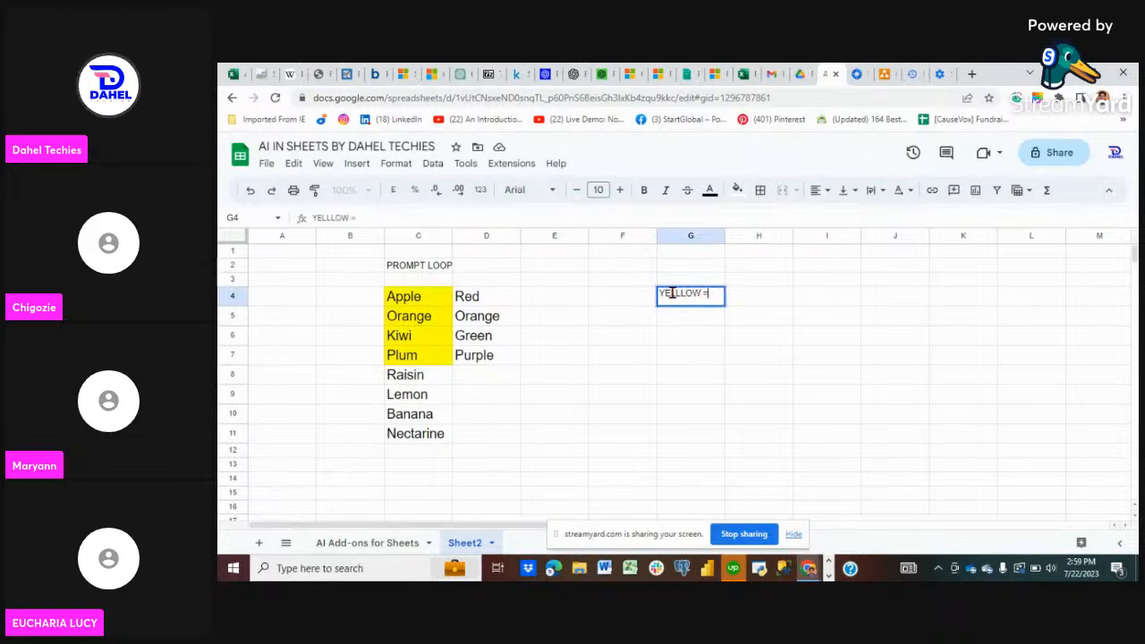
text( RANGE)
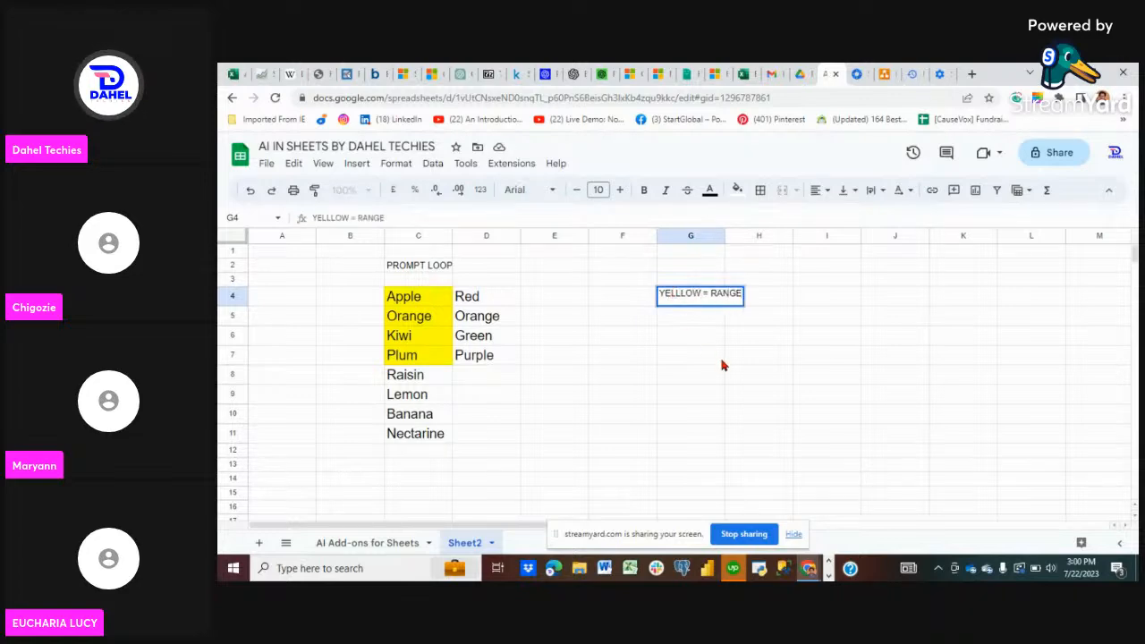
drag(613, 303, 475, 294)
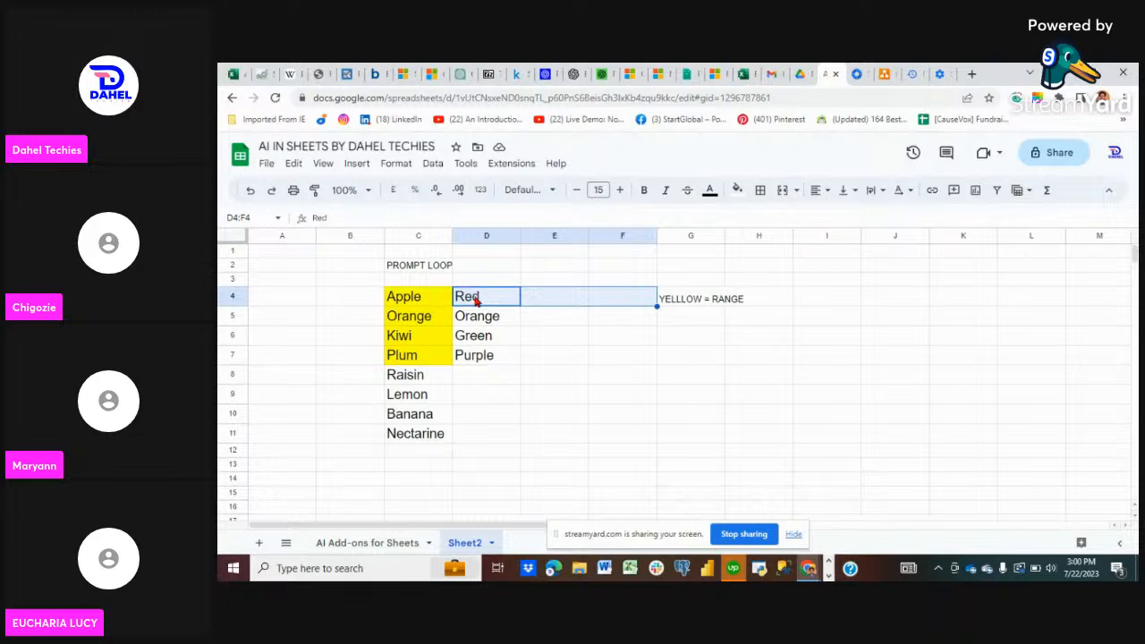
- Fill Raisin, Lemon, Banana and Nectarine in C8:C11 with green
click(417, 379)
drag(417, 380, 415, 435)
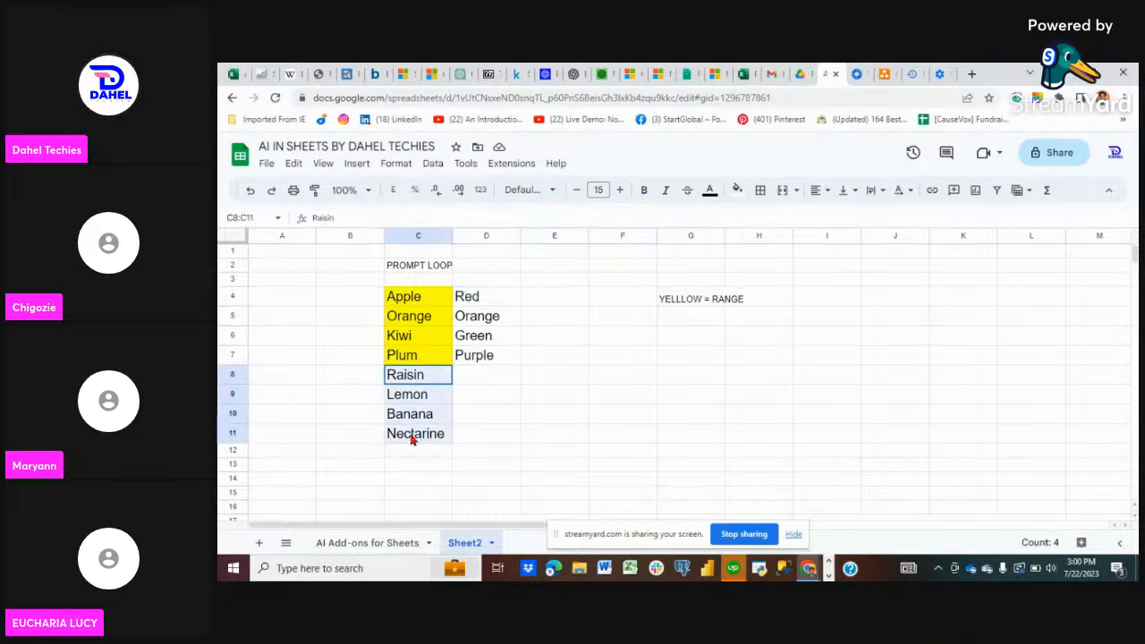
click(737, 189)
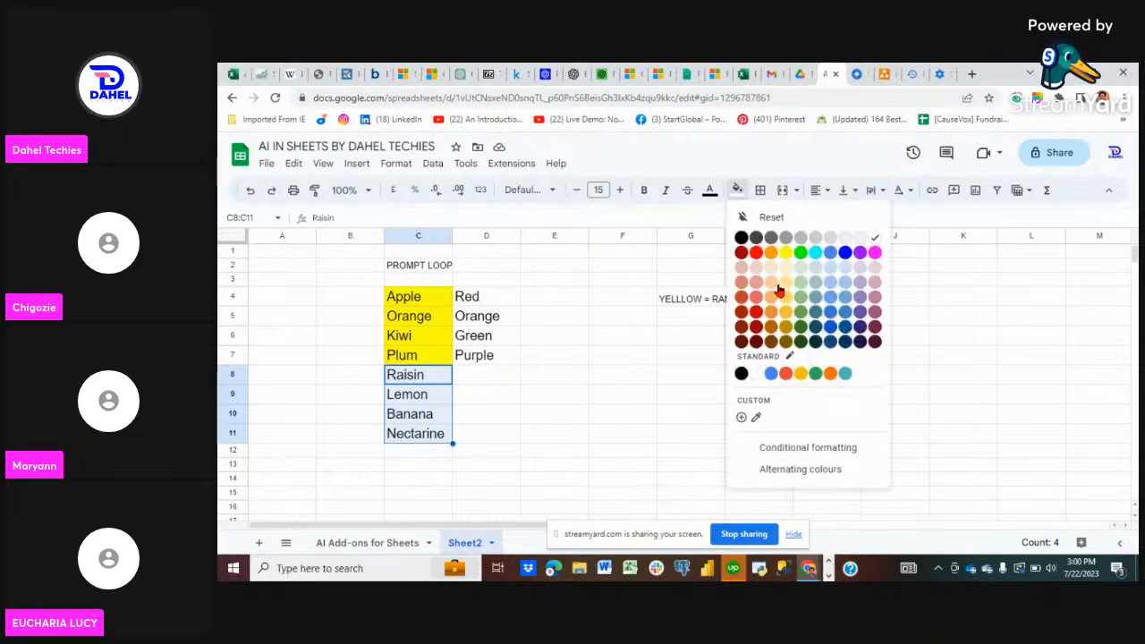
click(801, 253)
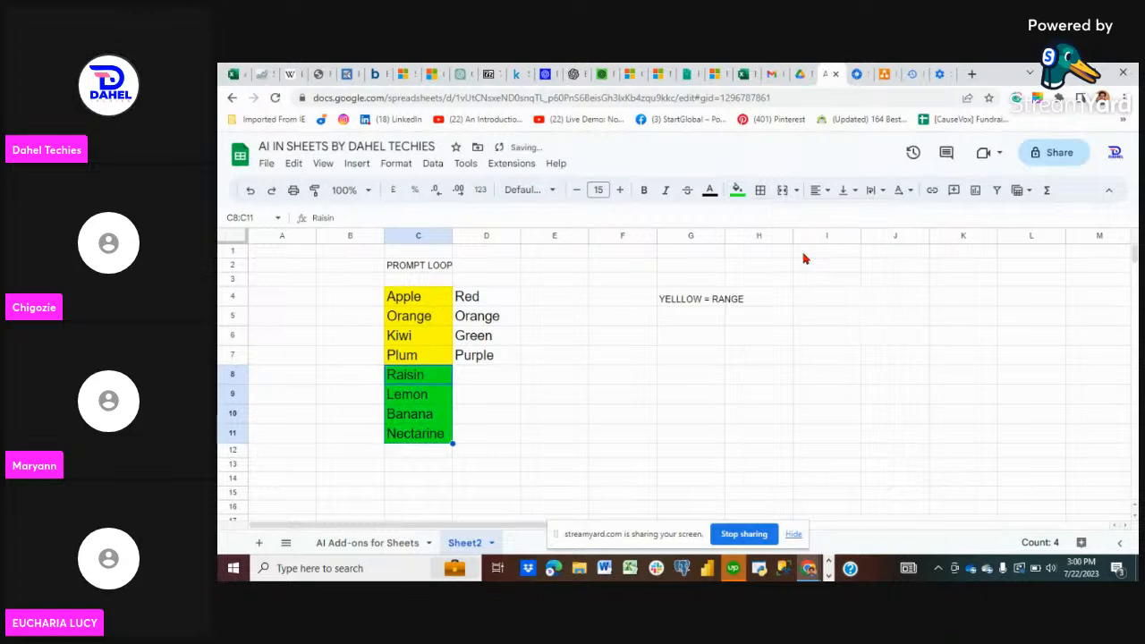
click(687, 322)
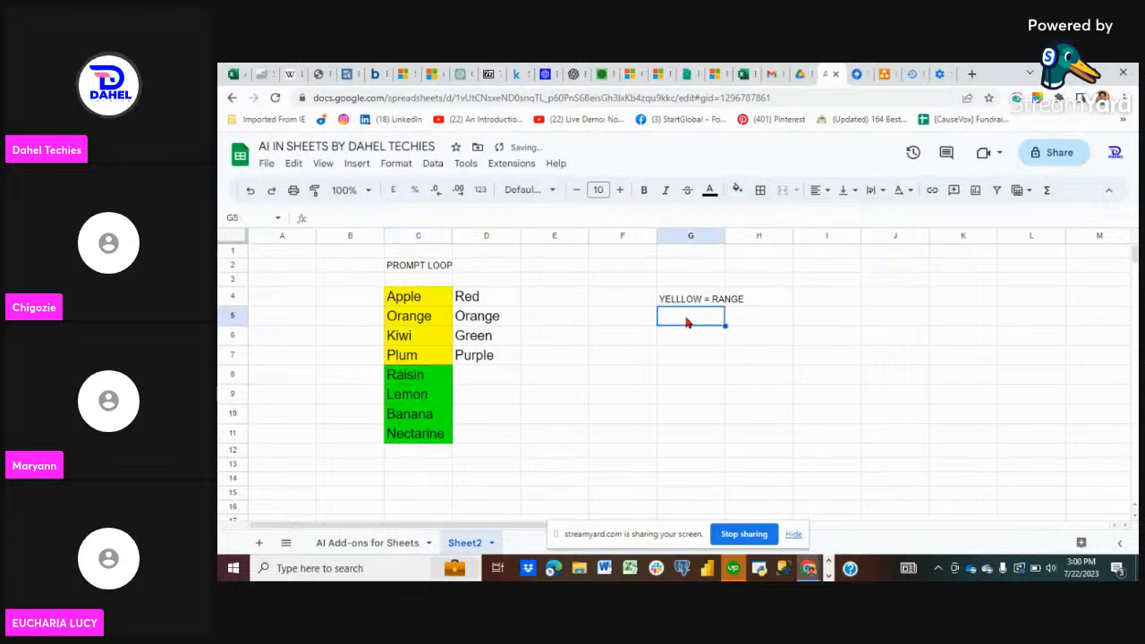
- Write the legend note 'GREEN == TARGET' in G5
double_click(685, 316)
text(gr)
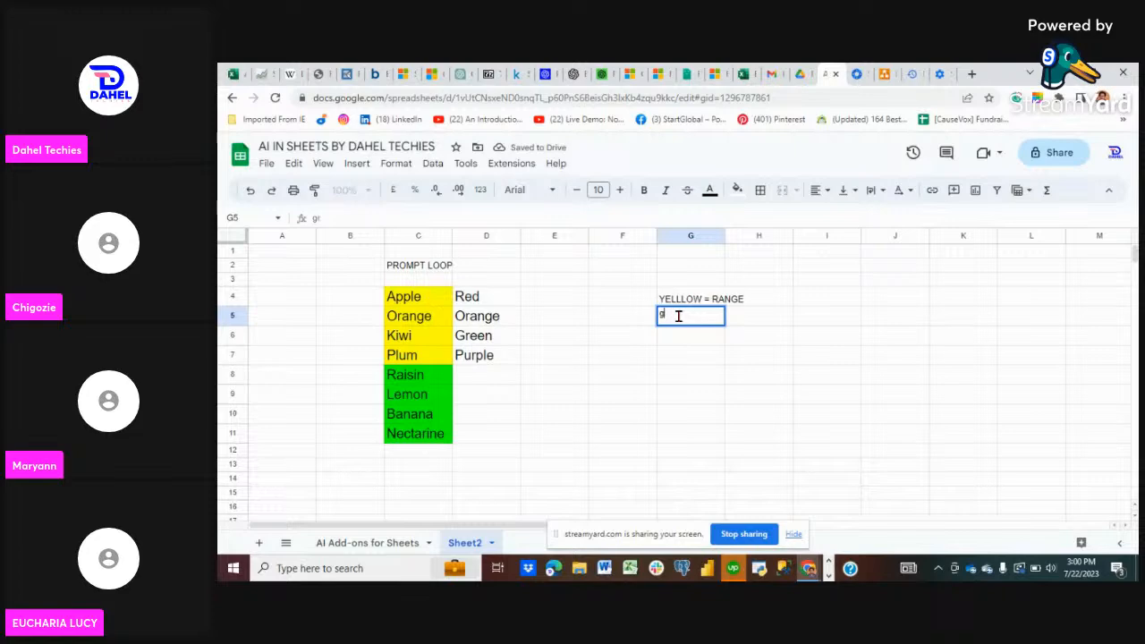
key(BackSpace)
text(GREEN ==)
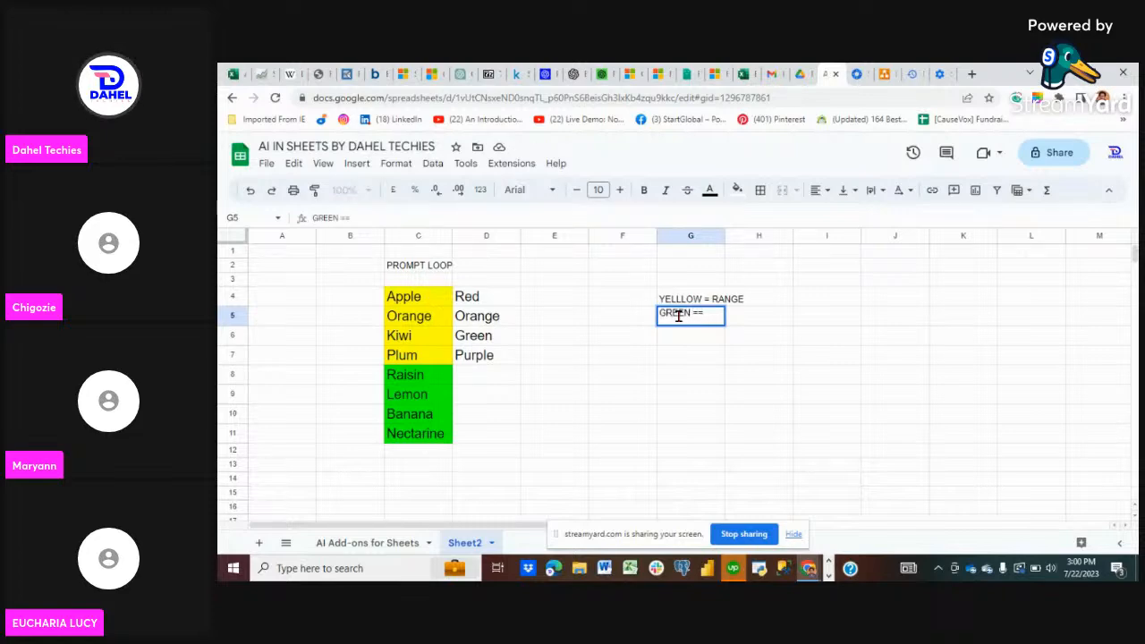
text( TARGET)
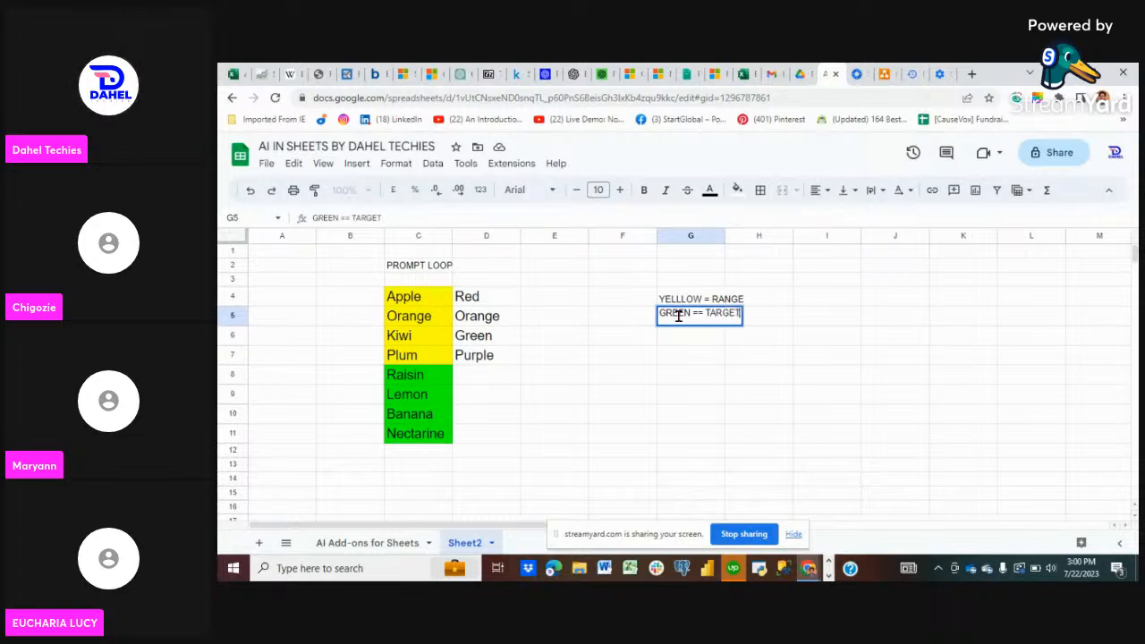
click(697, 400)
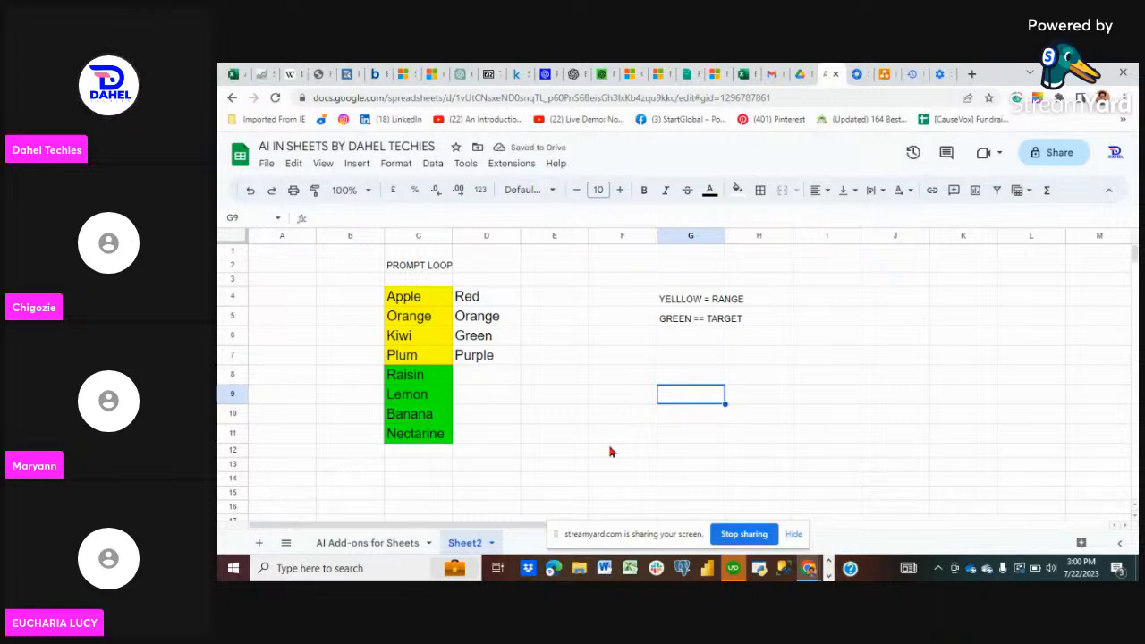
click(483, 379)
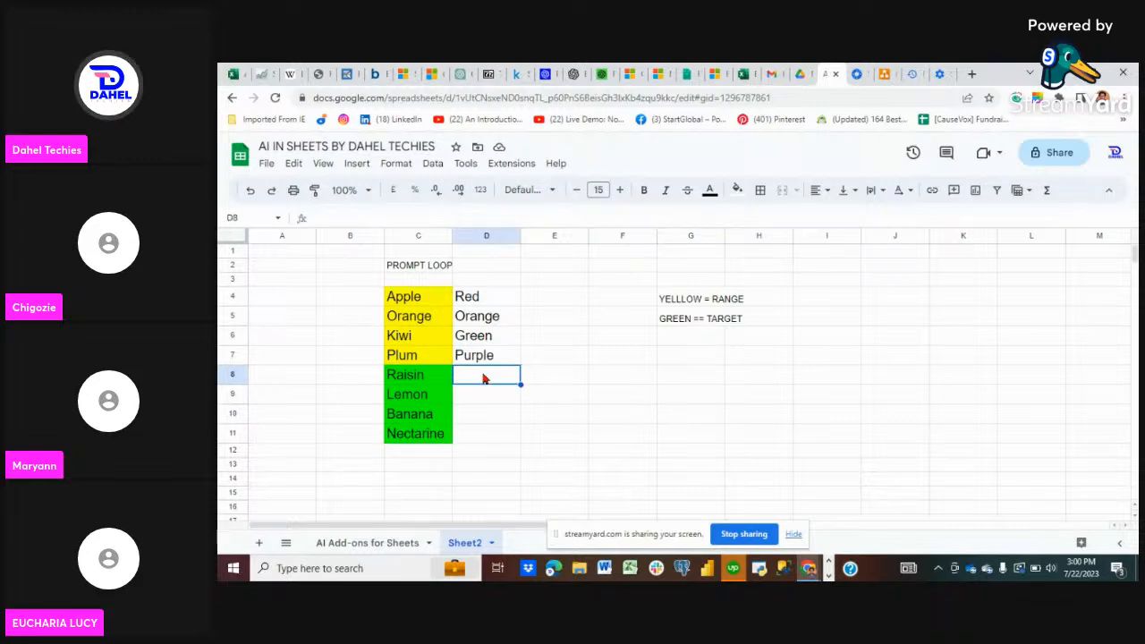
- Begin the D8 syntax note with the text =promptloop(RANGE
double_click(483, 376)
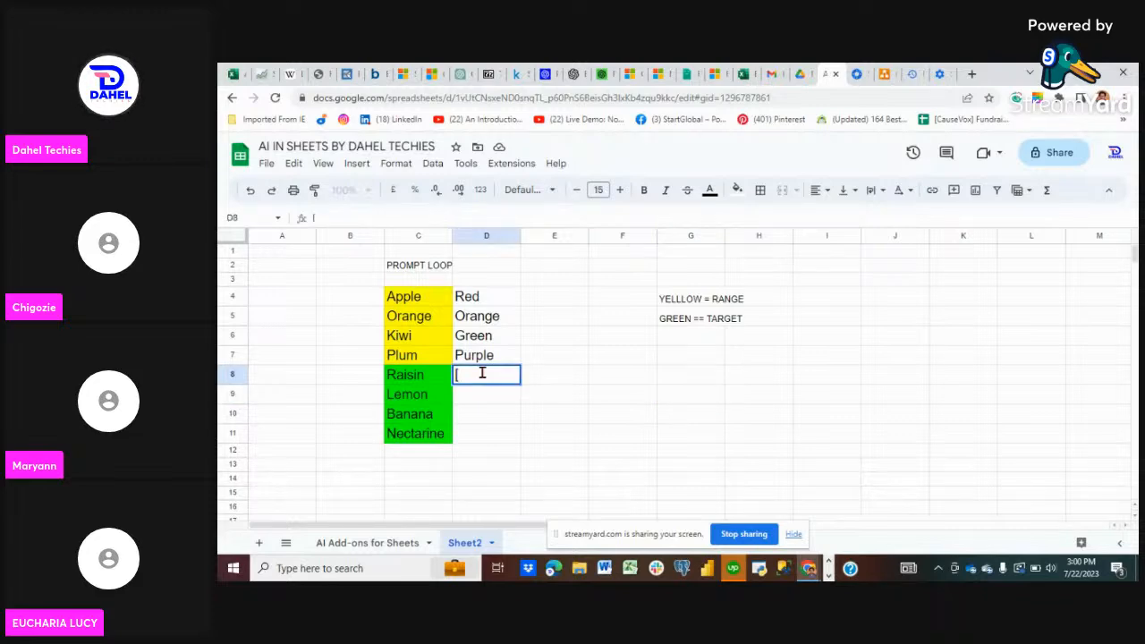
text(=prom)
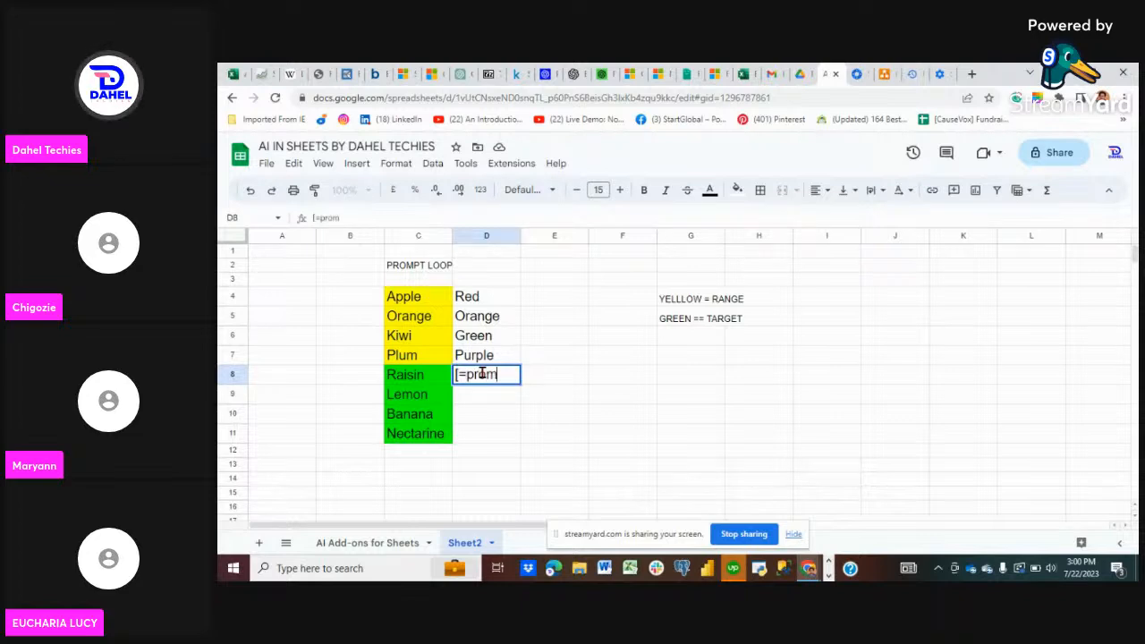
text(ptloop)
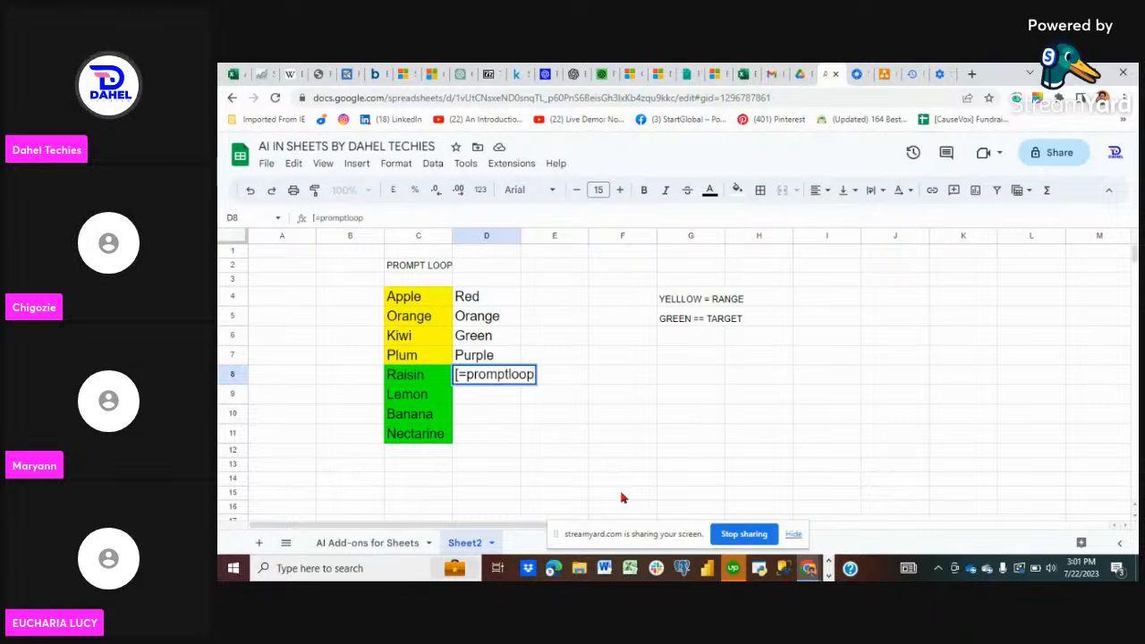
text((RAN)
key(BackSpace)
text(NGE)
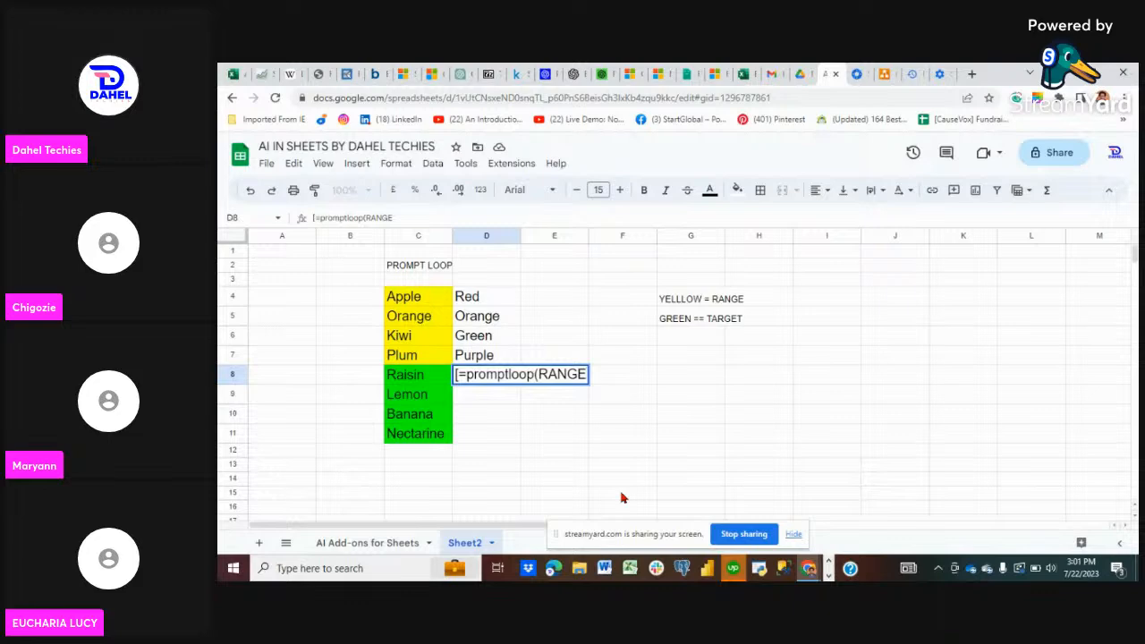
click(622, 494)
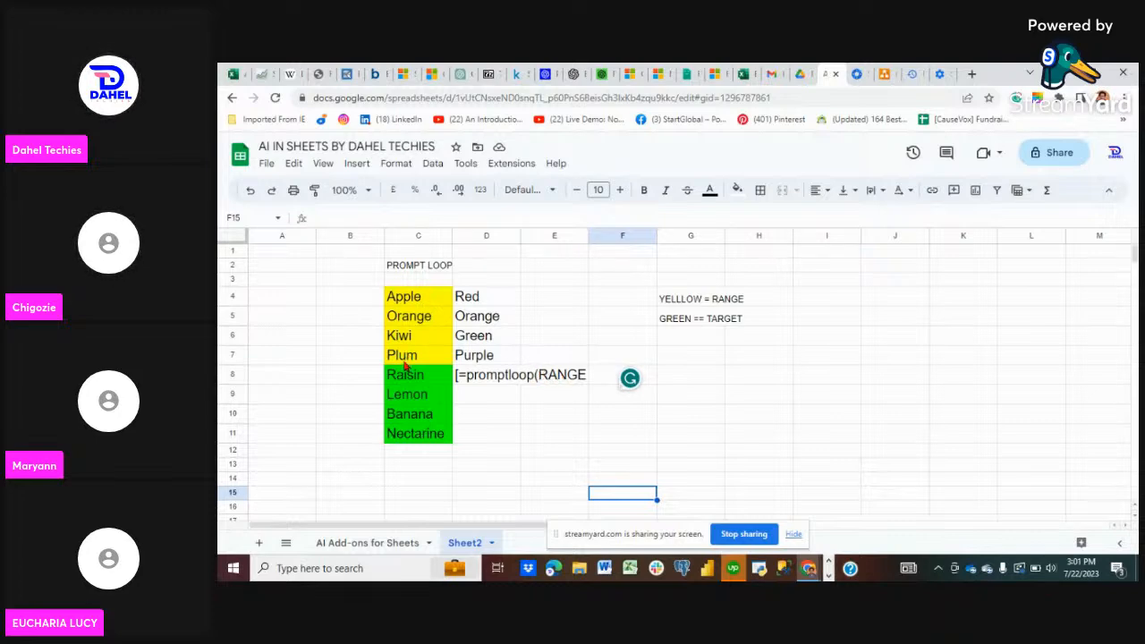
- Complete the D8 note as =promptloop(RANGE,COLOUR,TARGET)] and commit it
click(585, 384)
click(481, 379)
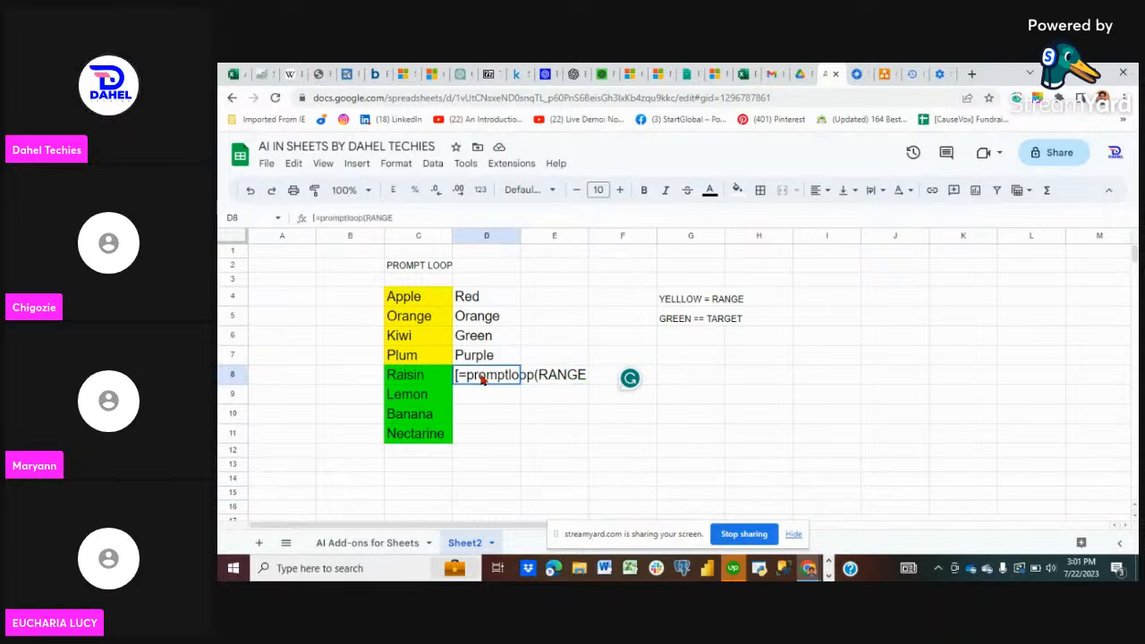
click(398, 219)
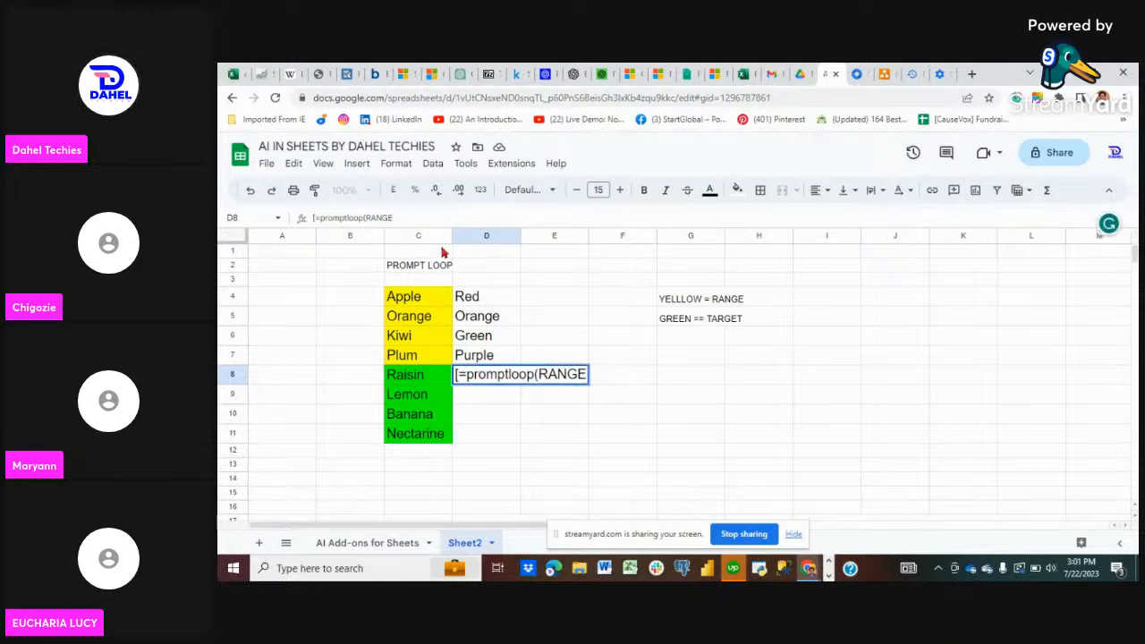
text(,)
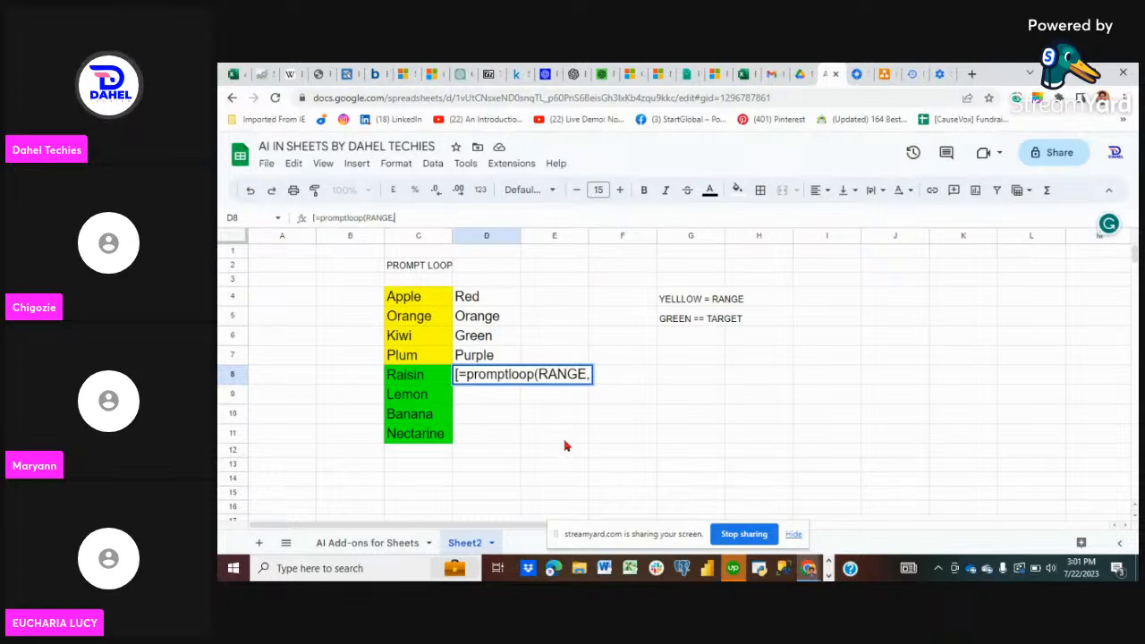
text(COLU)
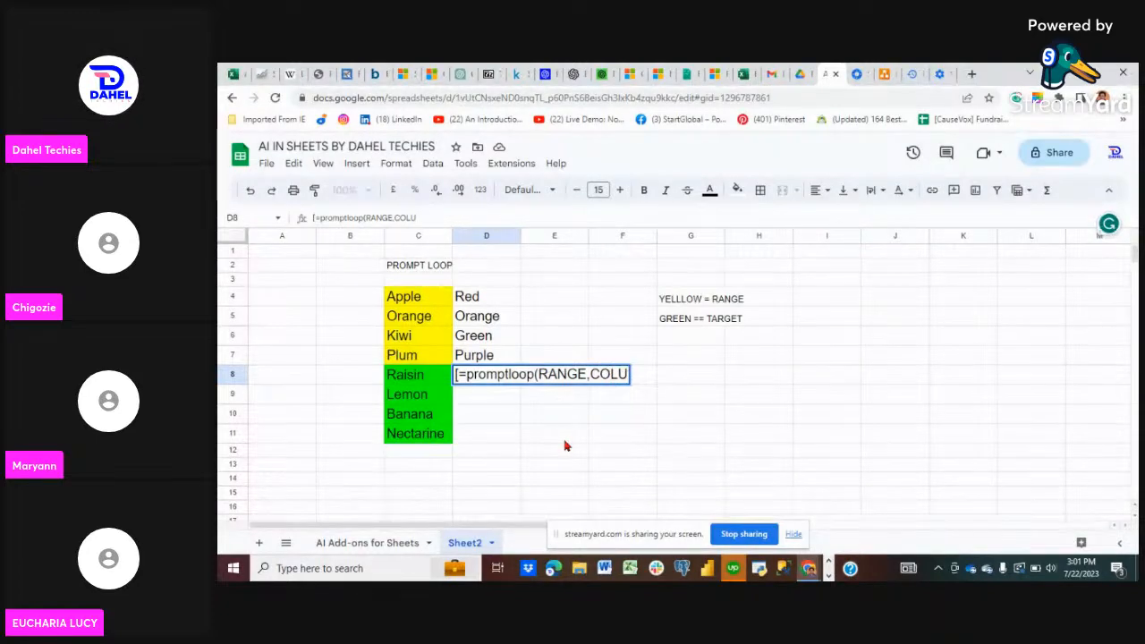
key(BackSpace)
text(OUR,)
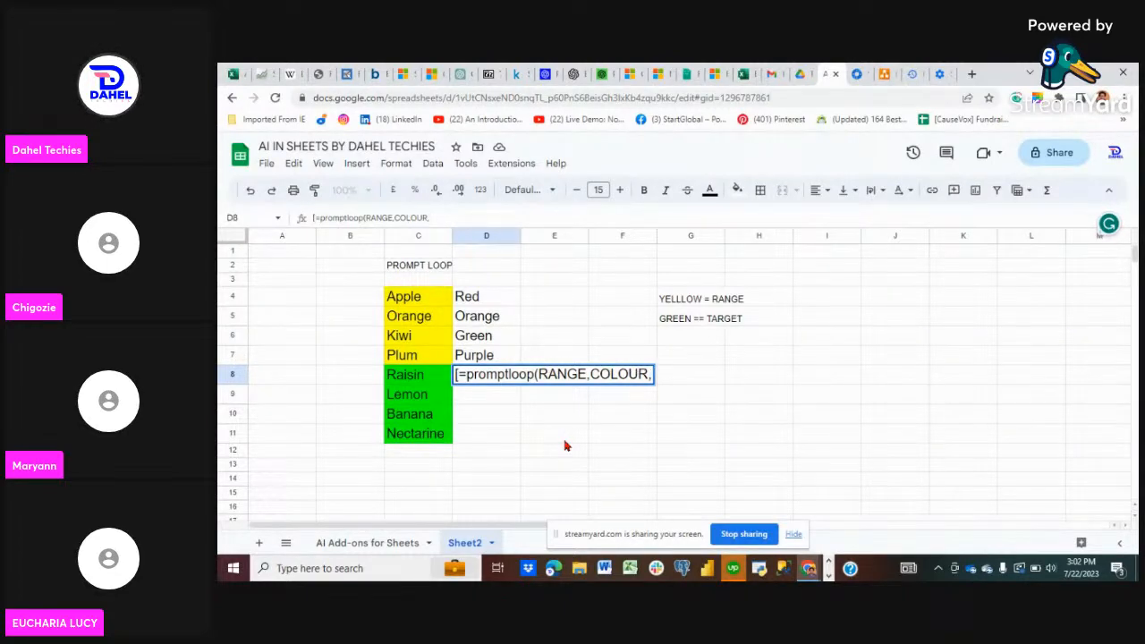
text(TARGET))
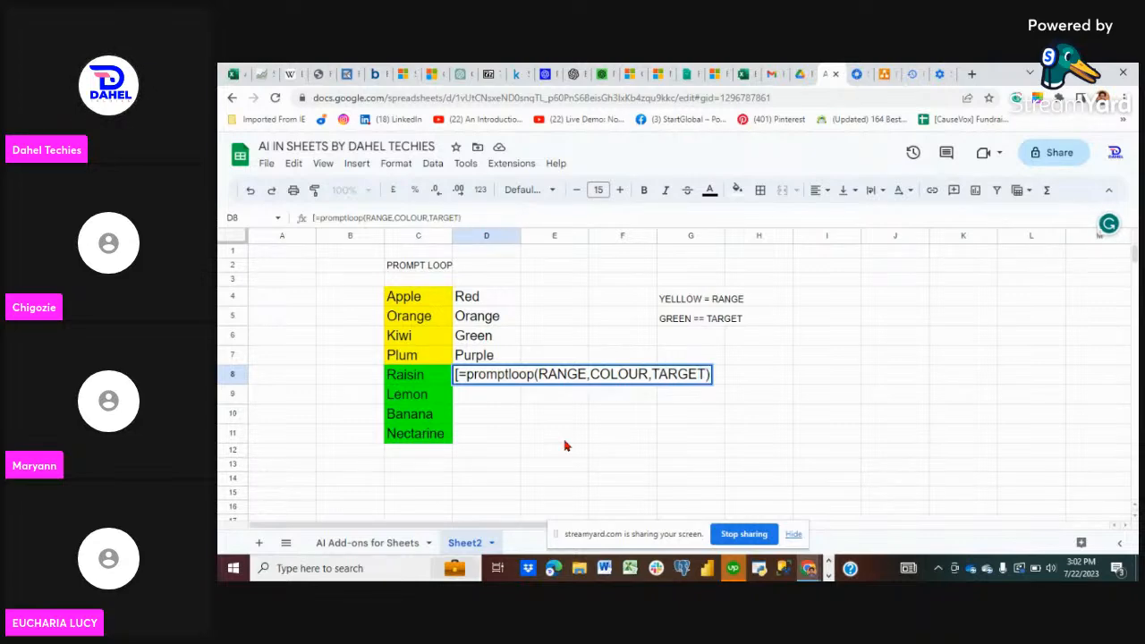
text(])
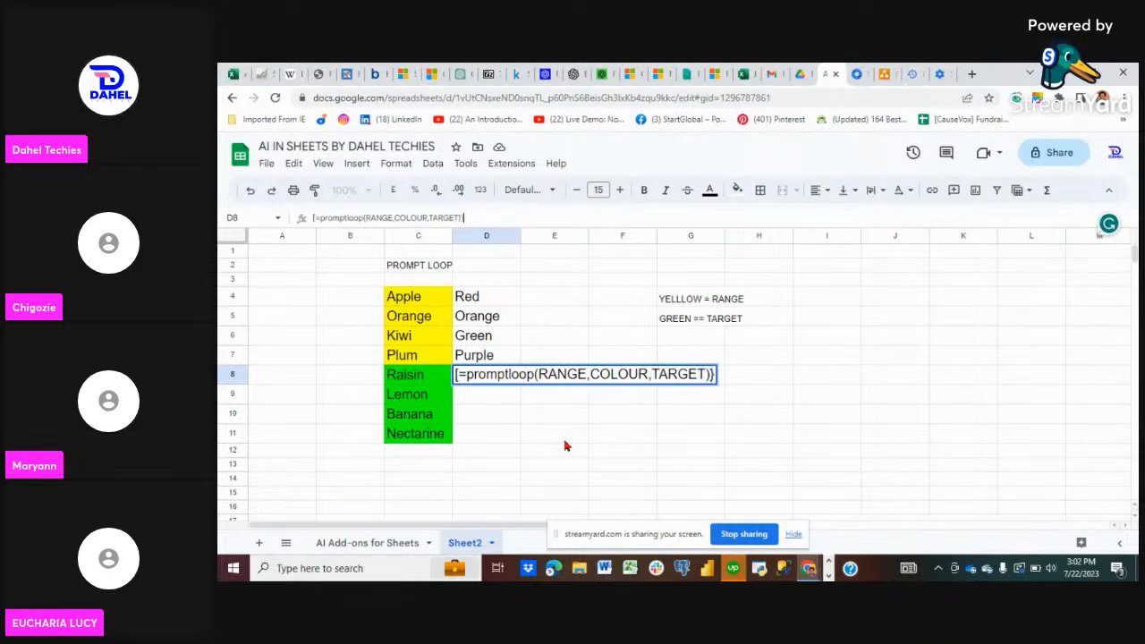
click(681, 439)
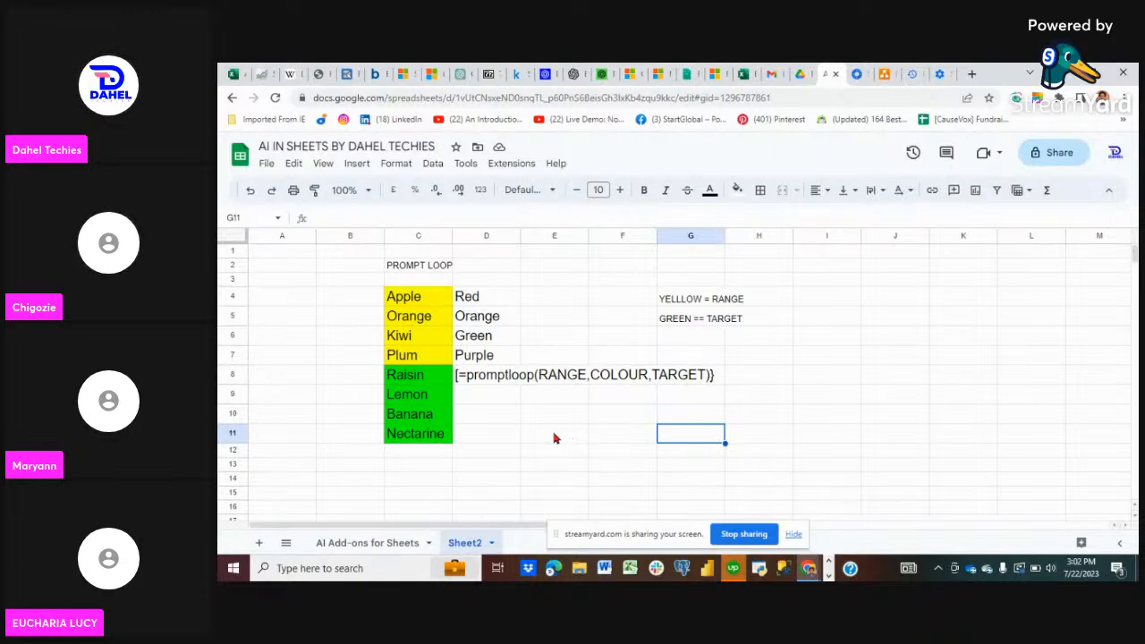
- Start a PROMPTLOOP formula in D10 with arguments C4:C7 and D4:D7
click(480, 413)
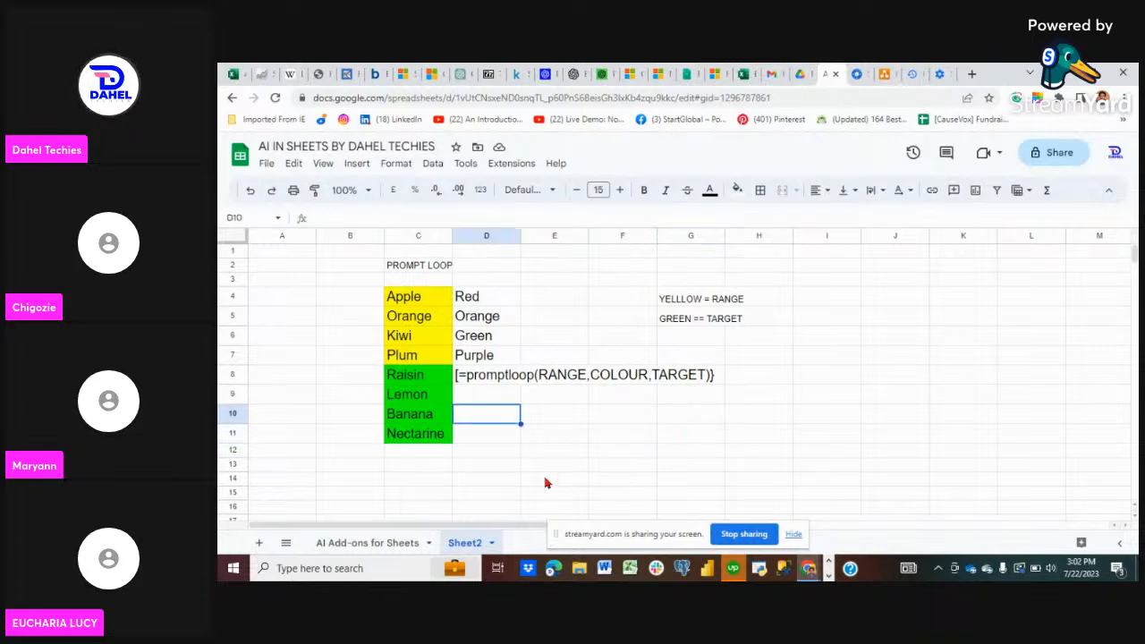
text(=)
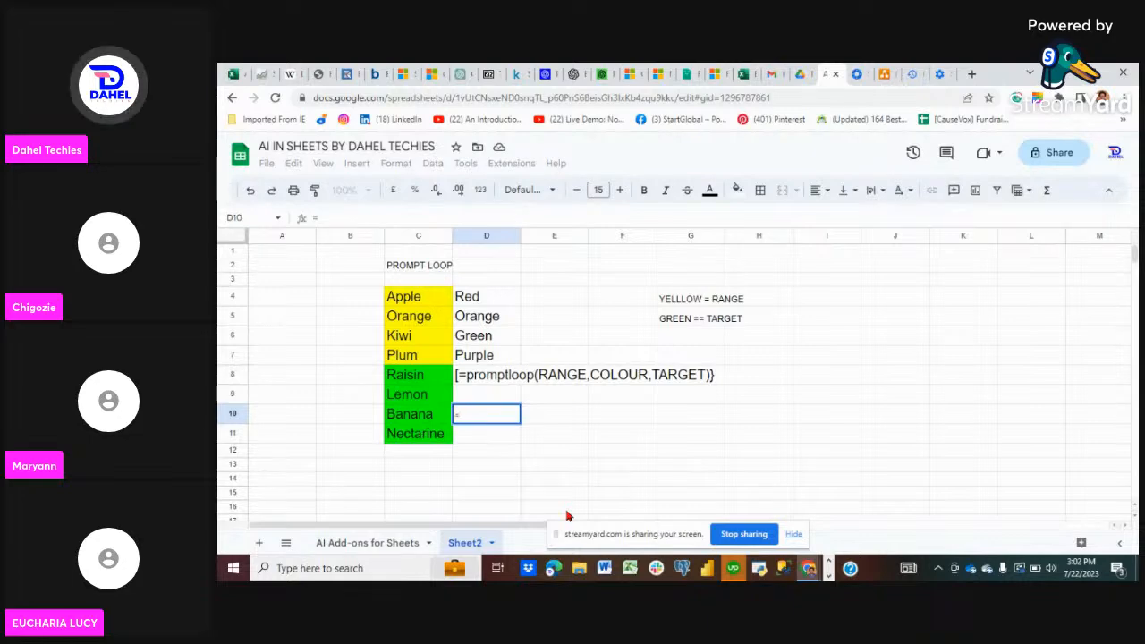
text(promptloo)
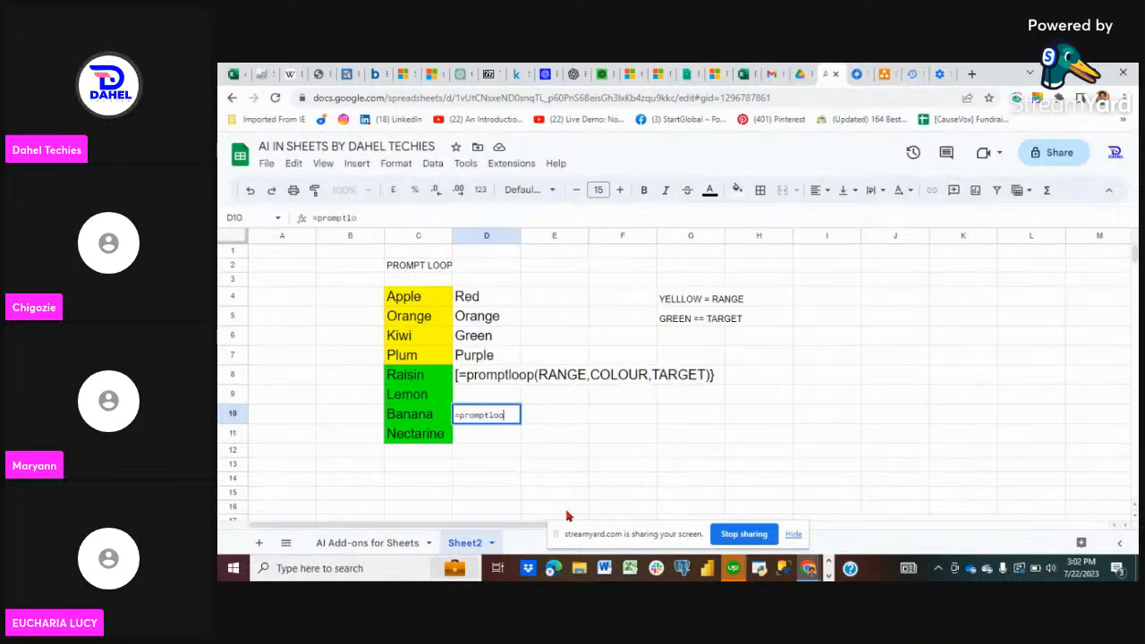
text(k)
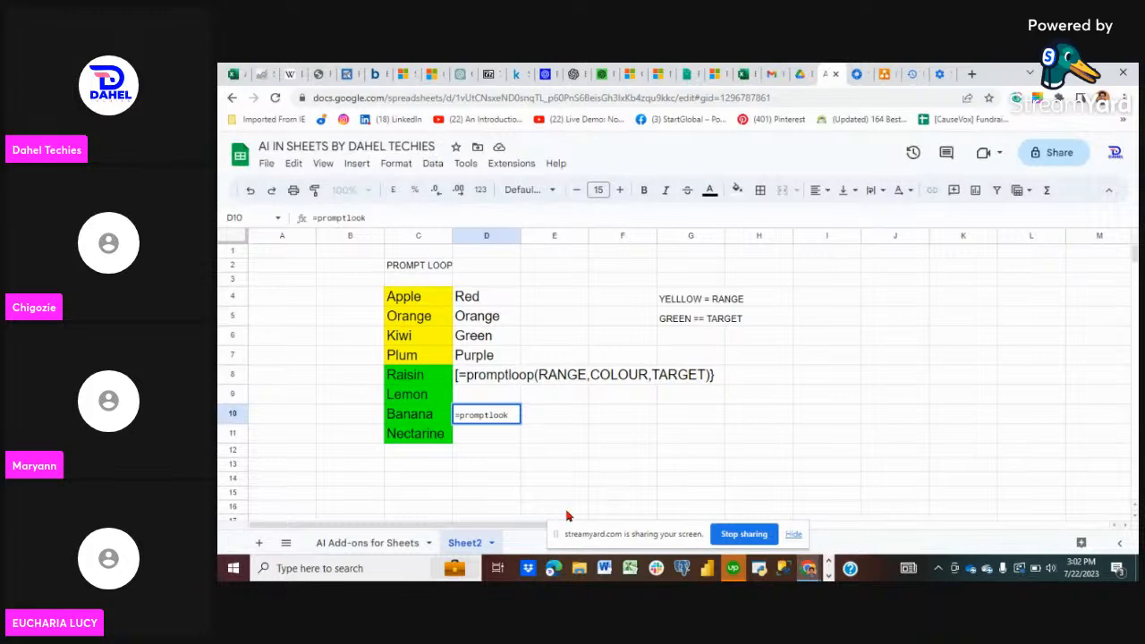
key(BackSpace)
text(p()
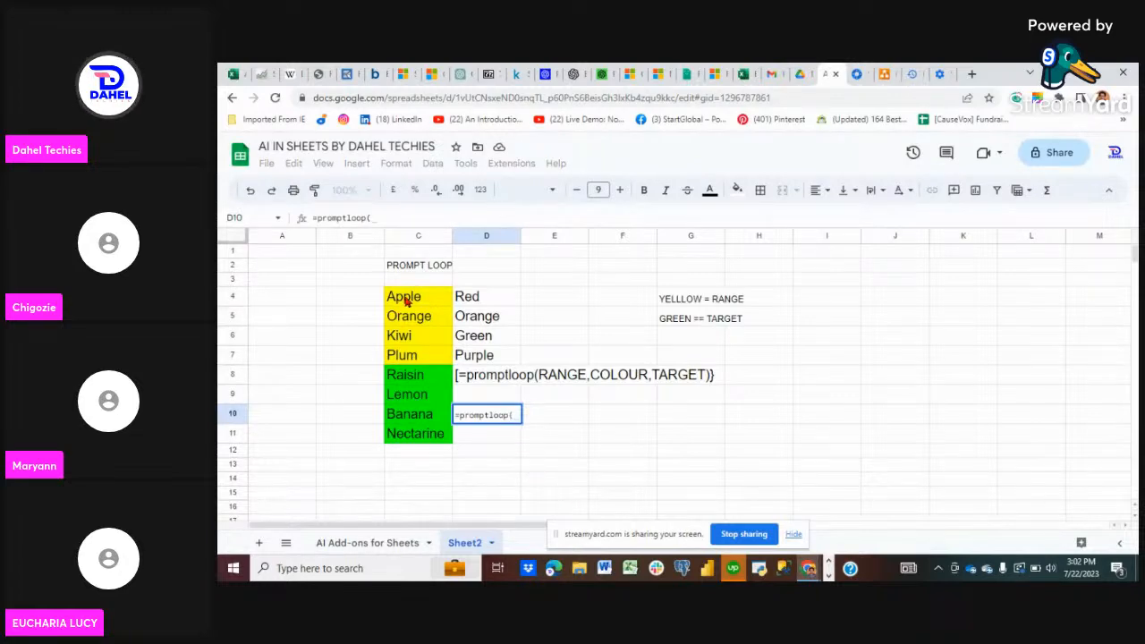
drag(404, 301, 410, 358)
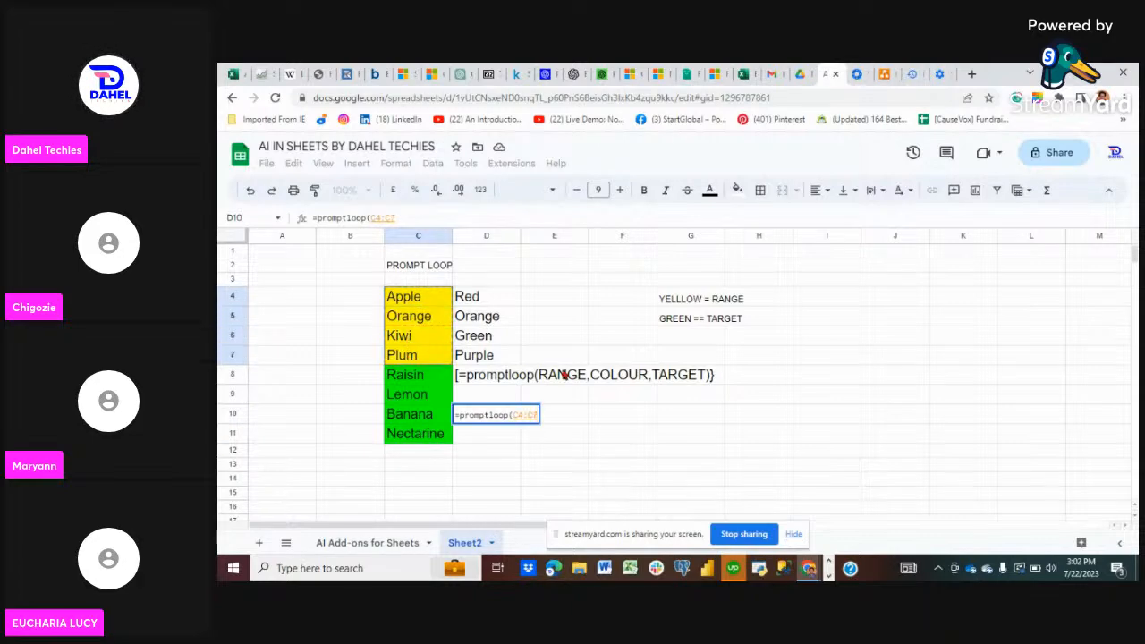
text(,)
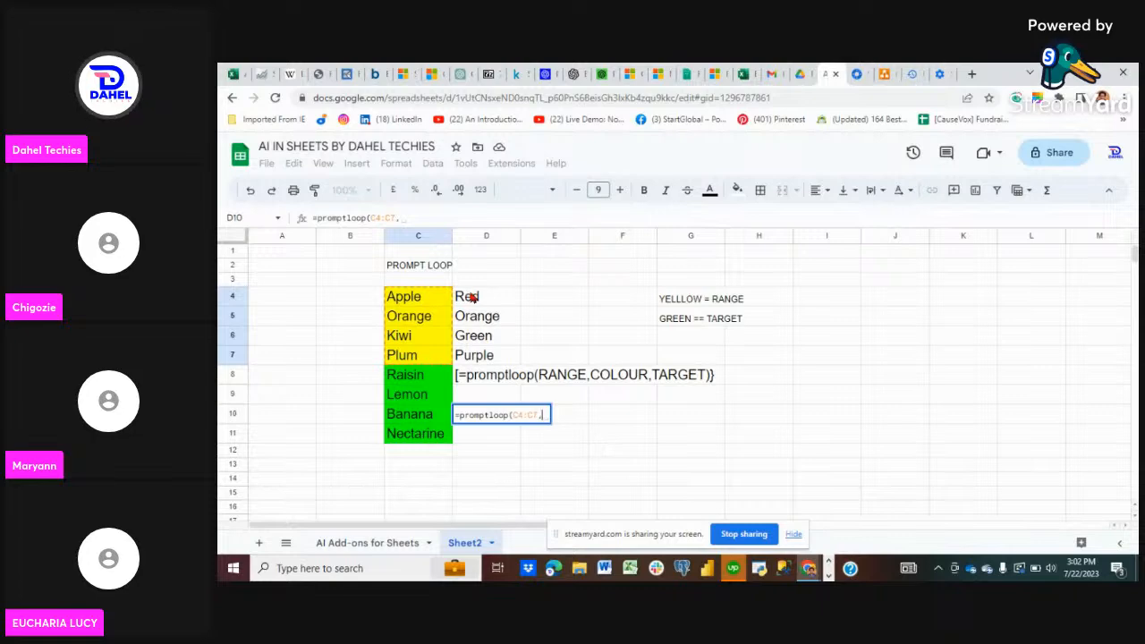
drag(468, 298, 476, 355)
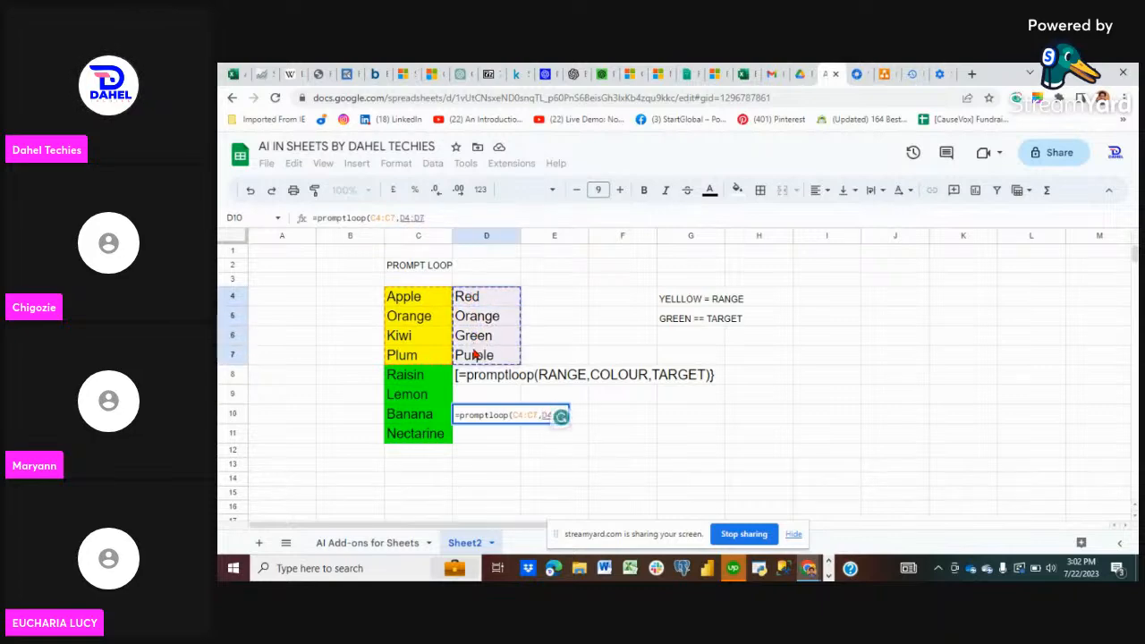
text(,)
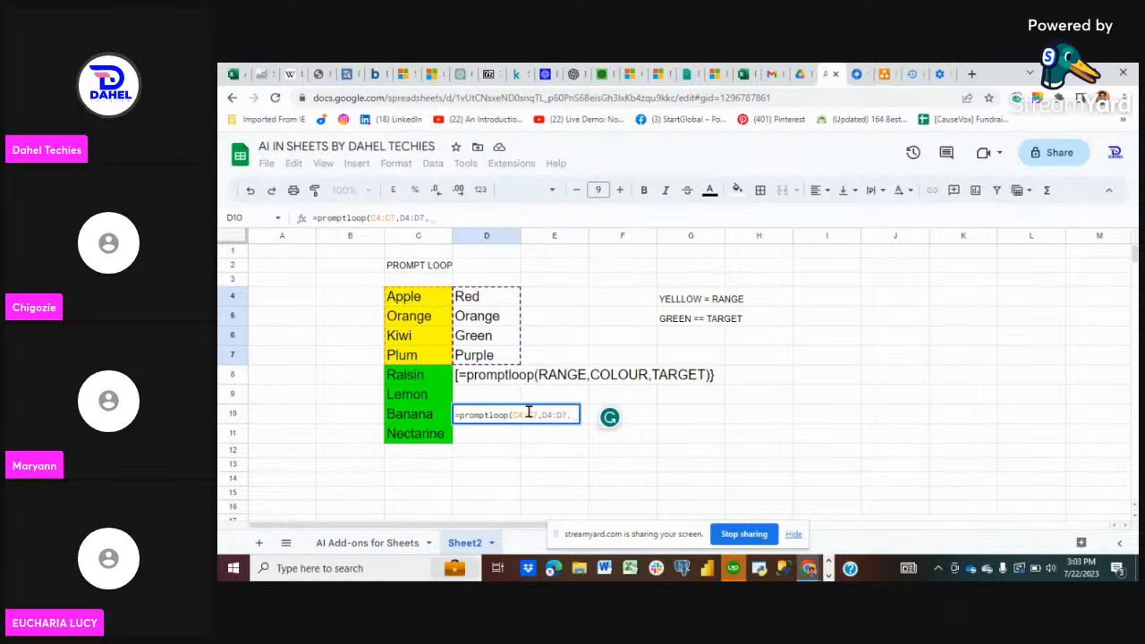
- Finish the D10 formula as promptloop(C4:C7,D4:D7,C8:C11) and commit it
drag(414, 375, 422, 434)
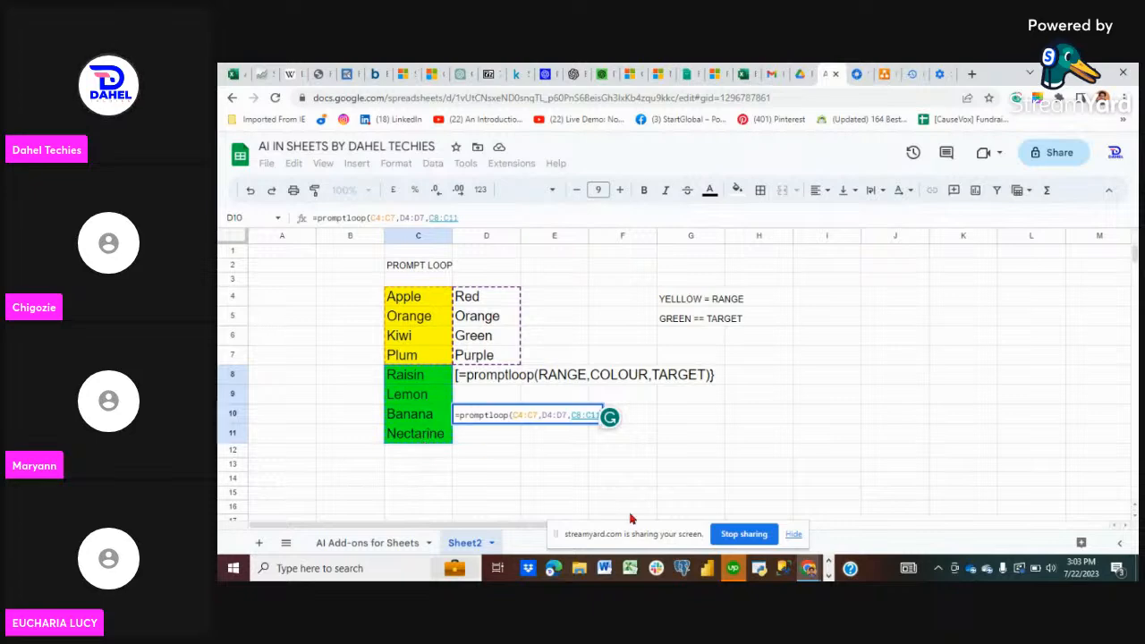
text())
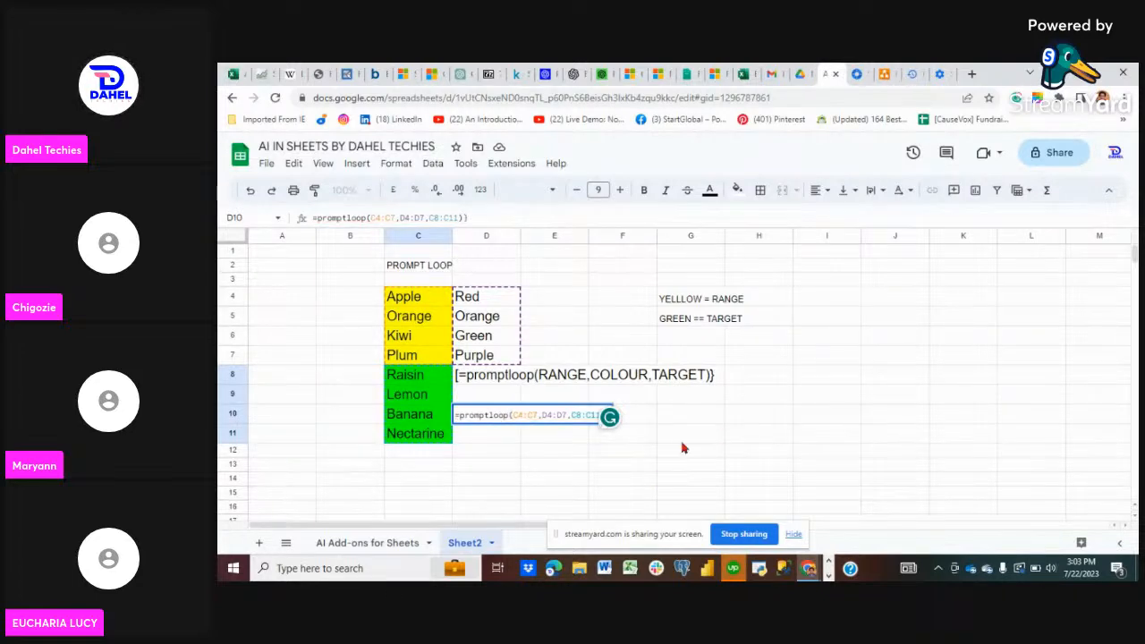
click(681, 447)
- Add a leading bracket to the D10 formula so it displays as plain text
click(495, 414)
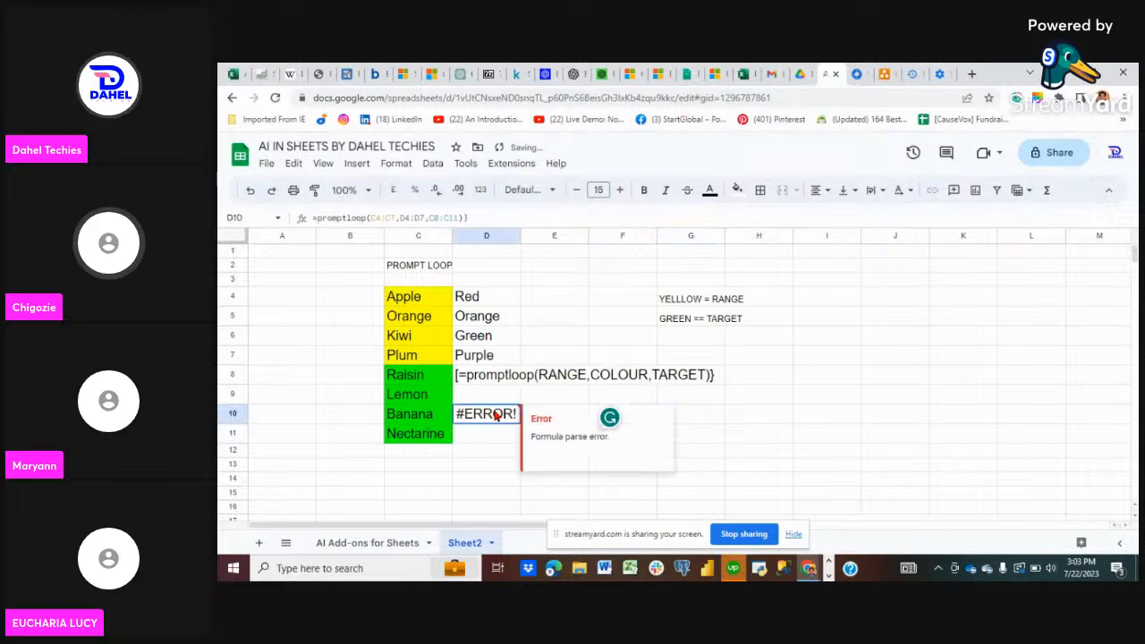
click(313, 218)
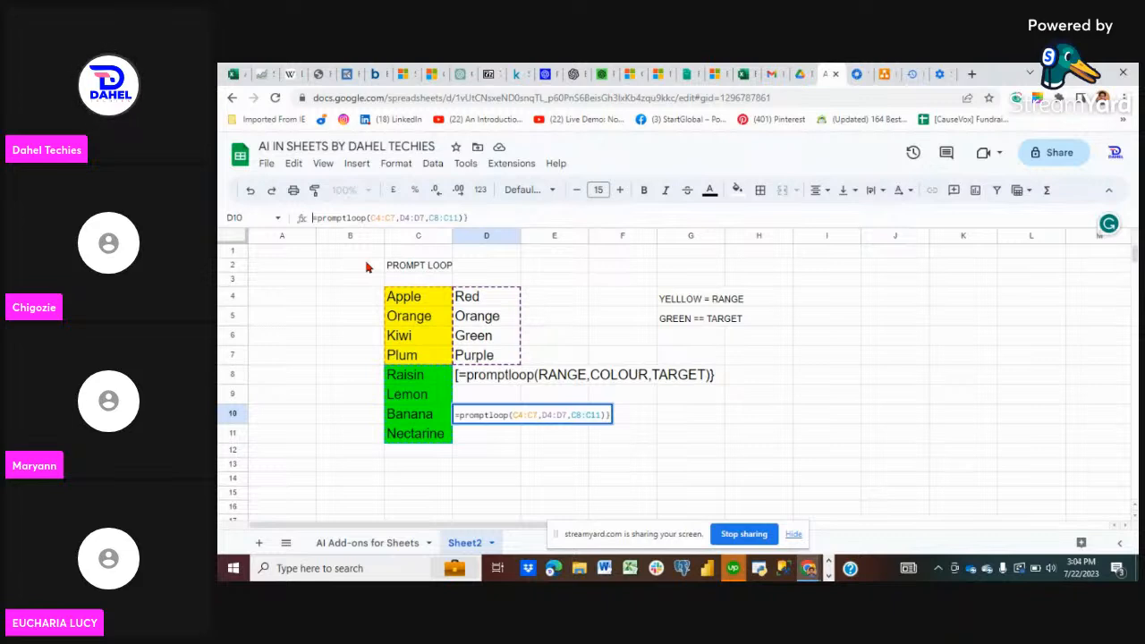
text([)
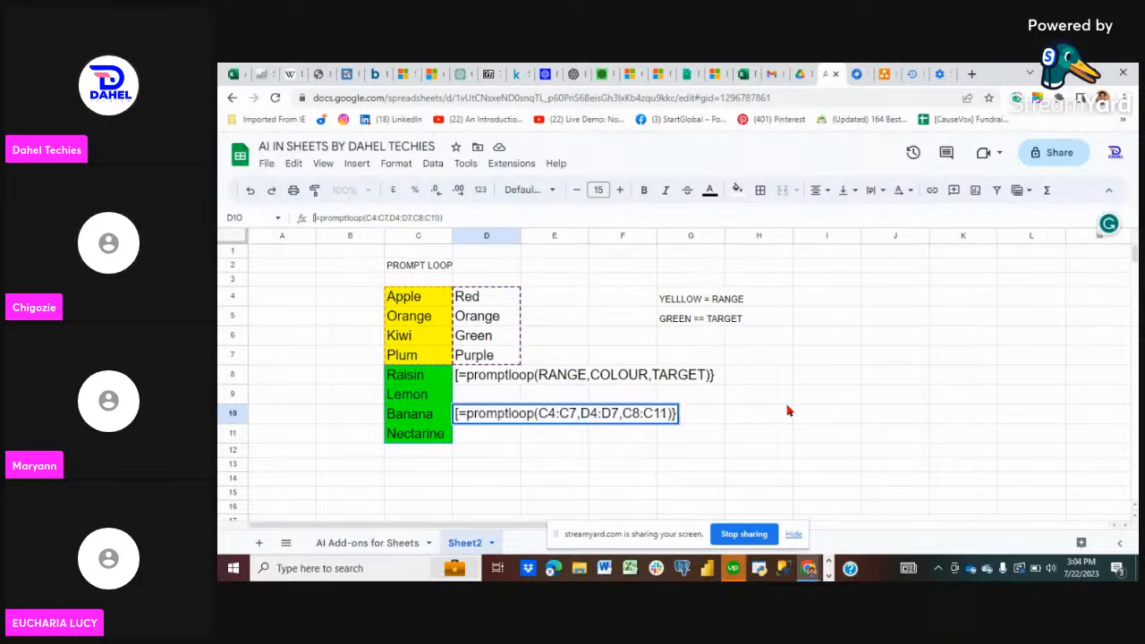
click(787, 399)
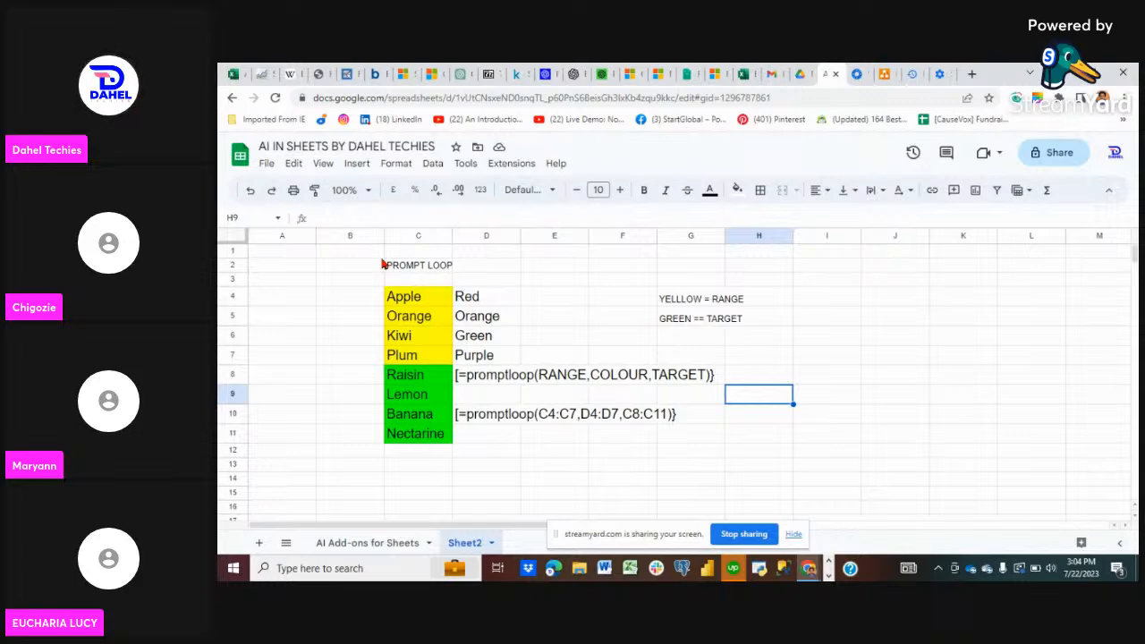
- Increase the PROMPT LOOP title in C2 to font size 21
click(432, 266)
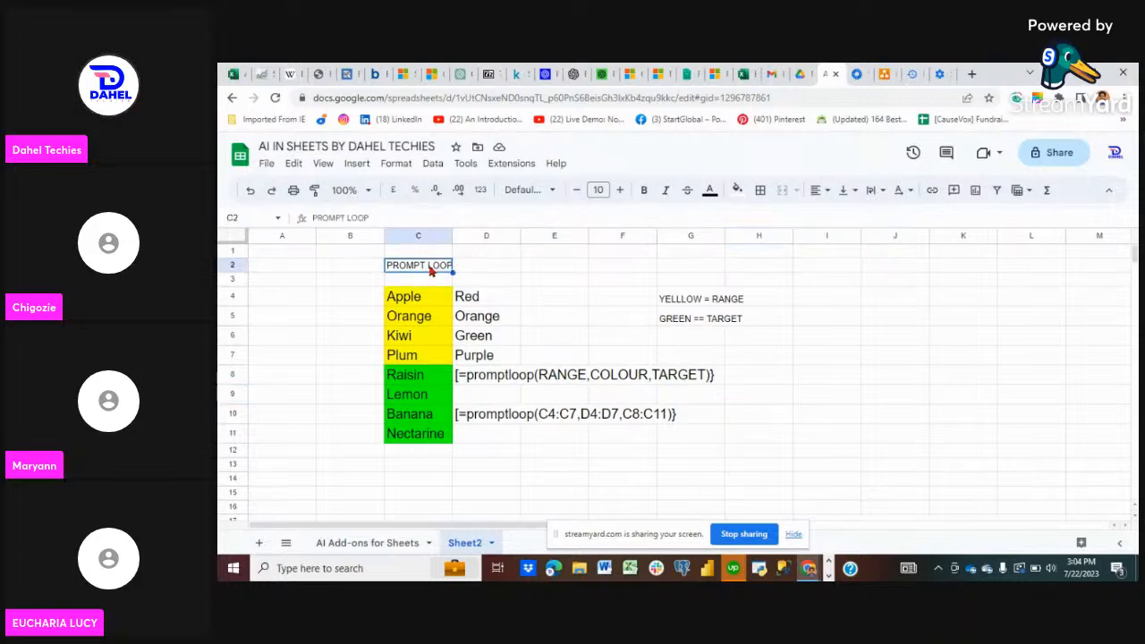
click(621, 191)
click(621, 191)
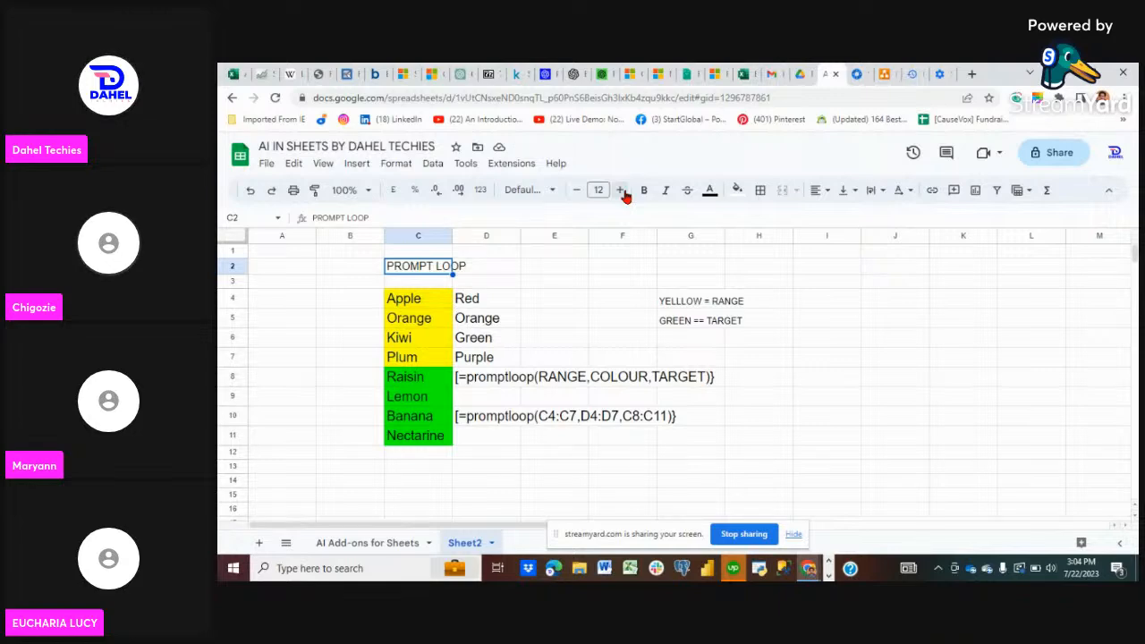
click(621, 191)
click(621, 190)
click(621, 191)
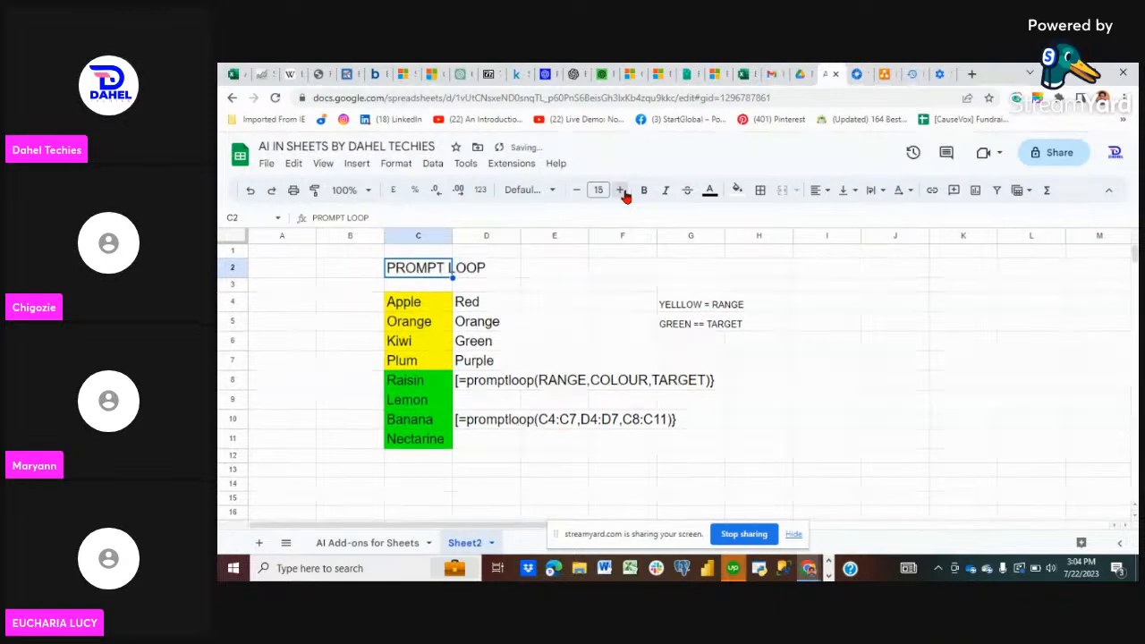
click(621, 190)
click(621, 191)
click(621, 191)
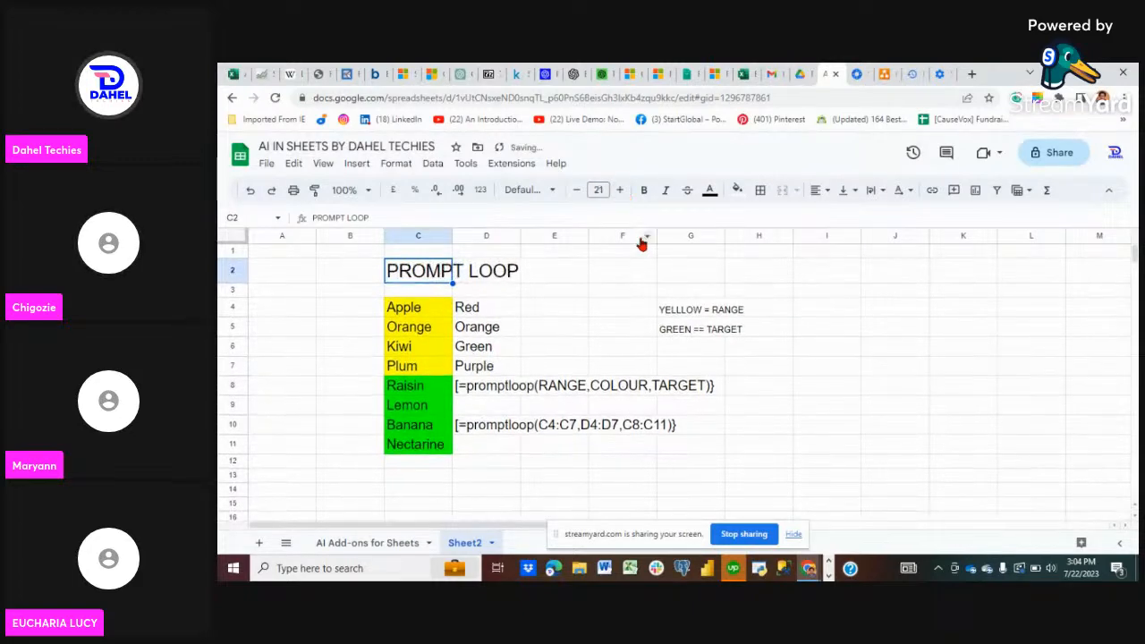
click(649, 271)
- Remove the old StreamYard screen share and share the Chrome spreadsheet window instead
mouse_move(807, 569)
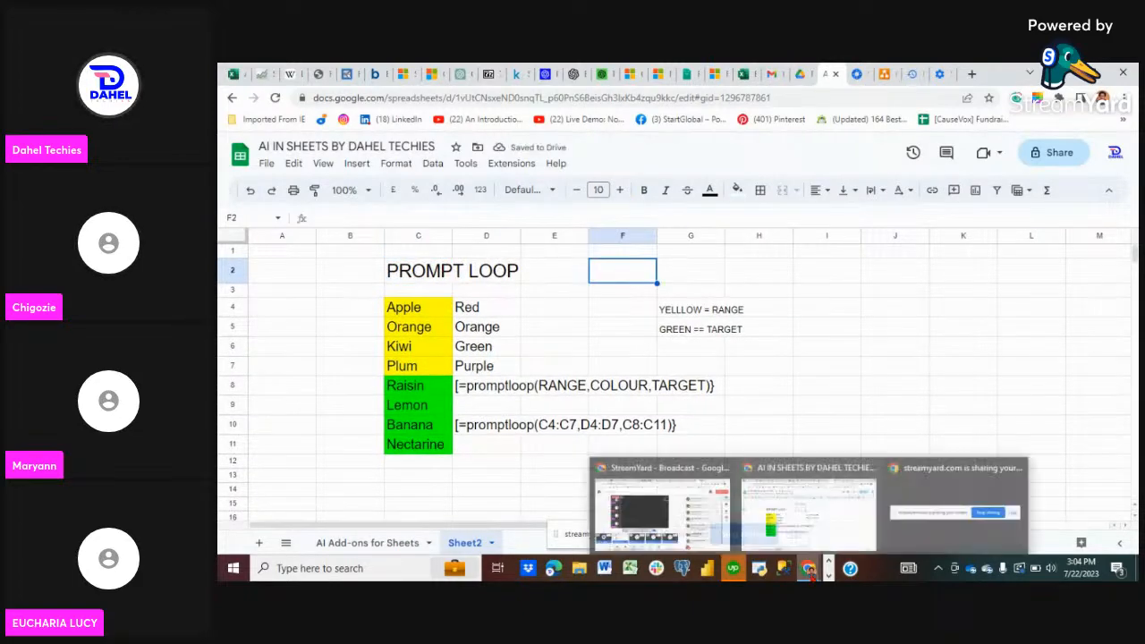
click(696, 544)
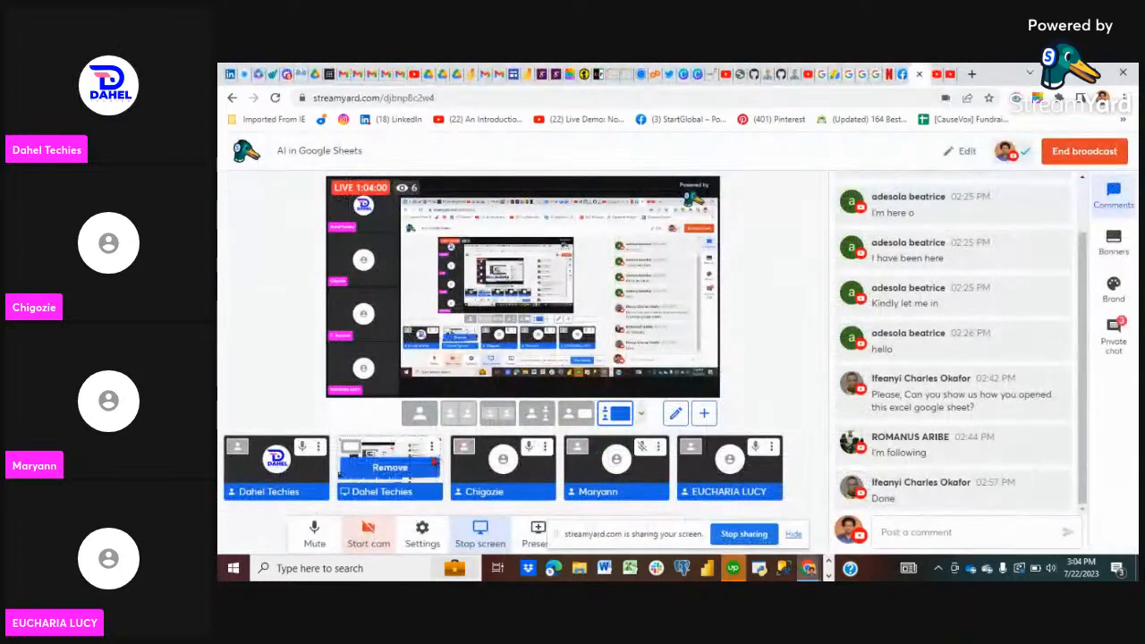
click(394, 471)
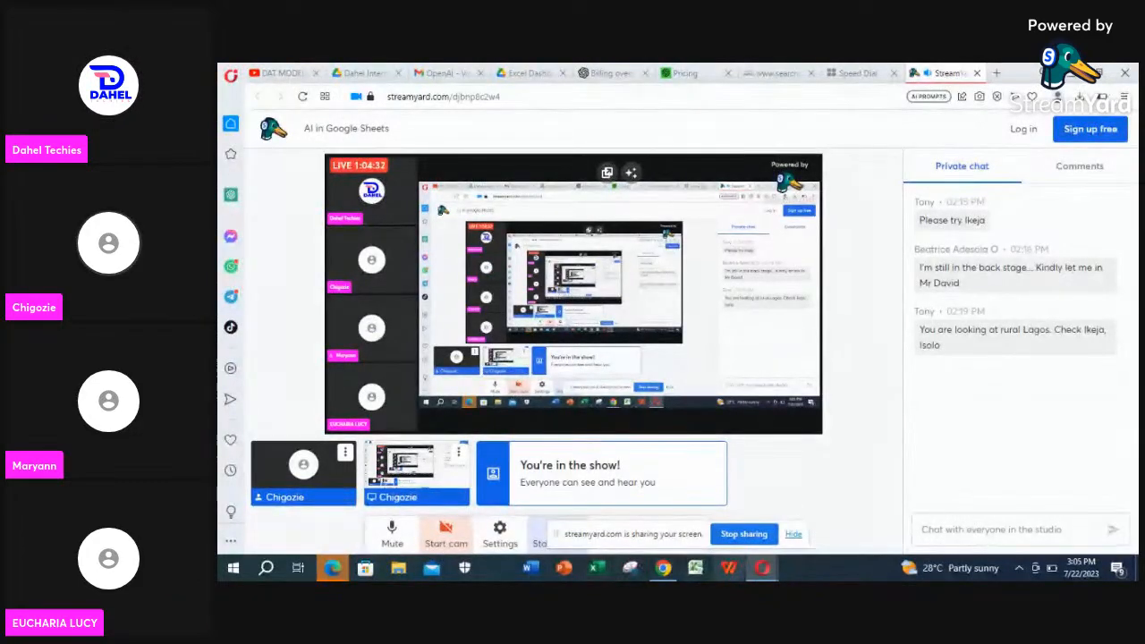
click(664, 570)
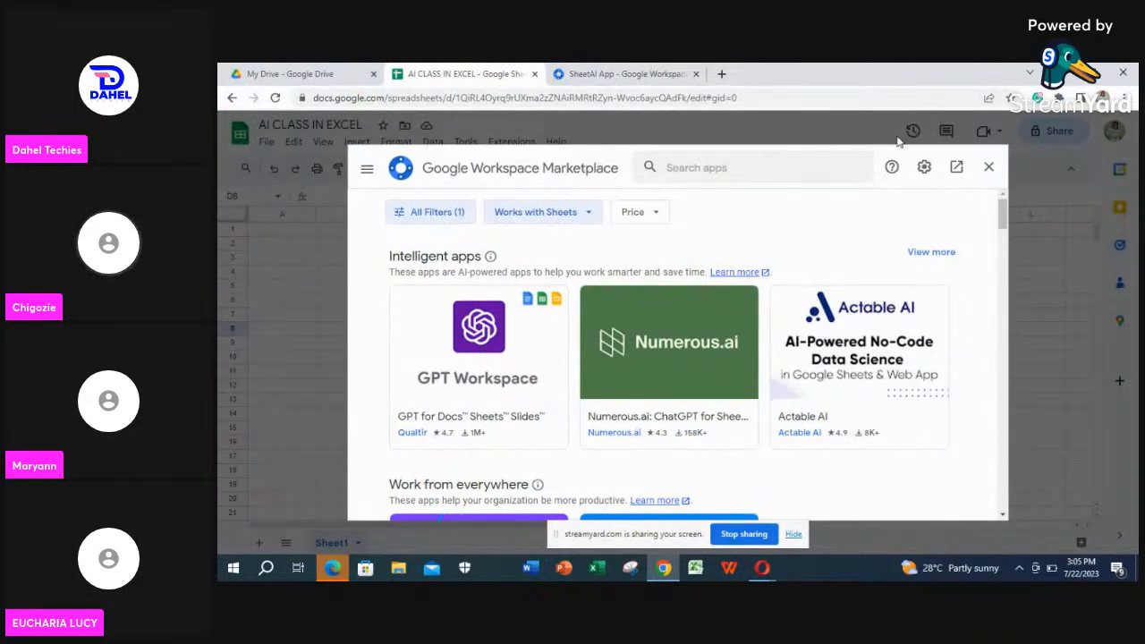
- Close the Marketplace, add a new blank Sheet2 and select D6
click(987, 168)
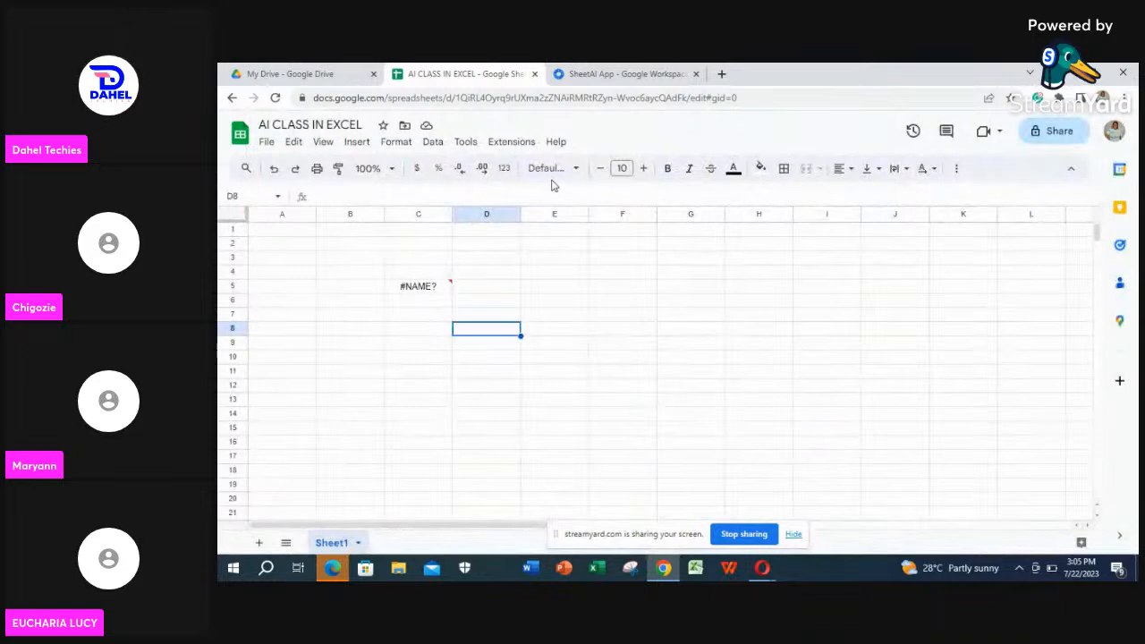
click(358, 543)
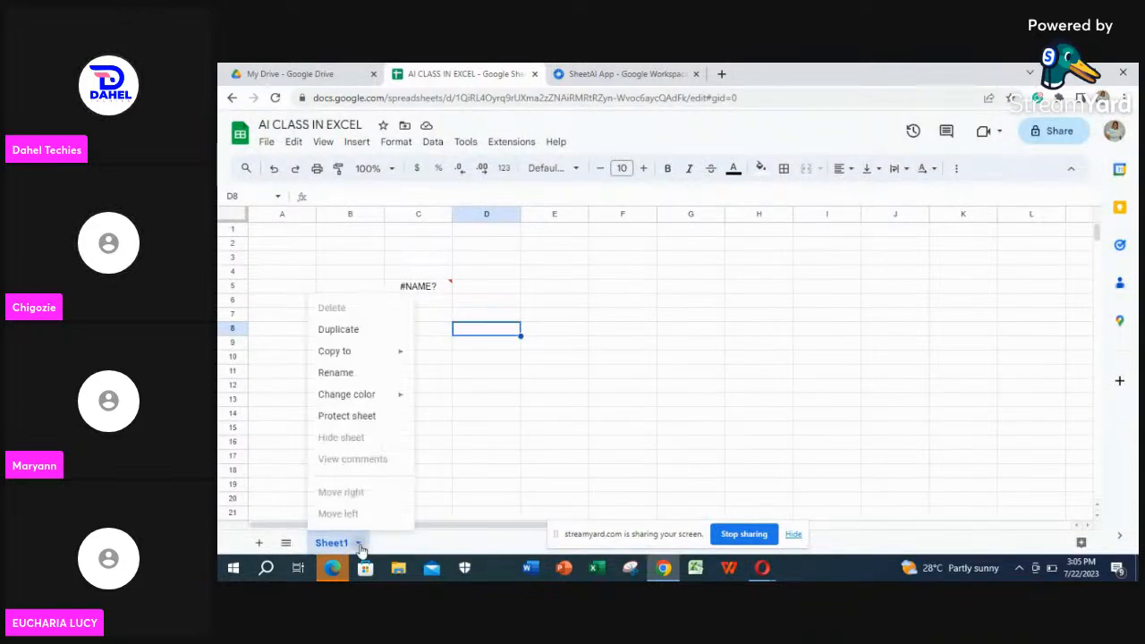
click(384, 544)
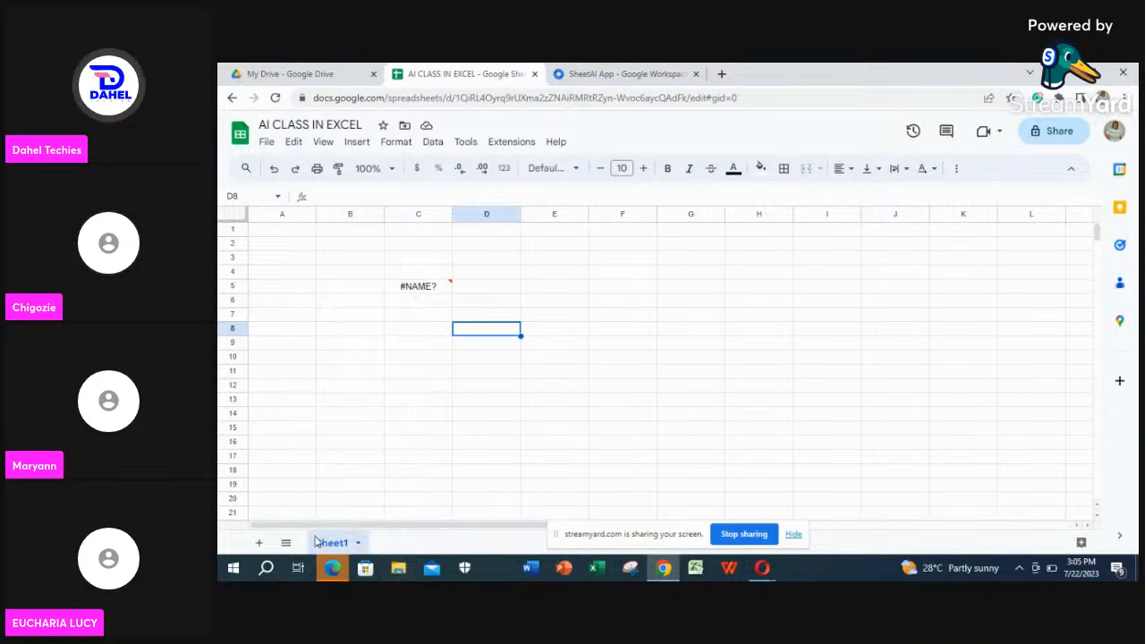
click(260, 544)
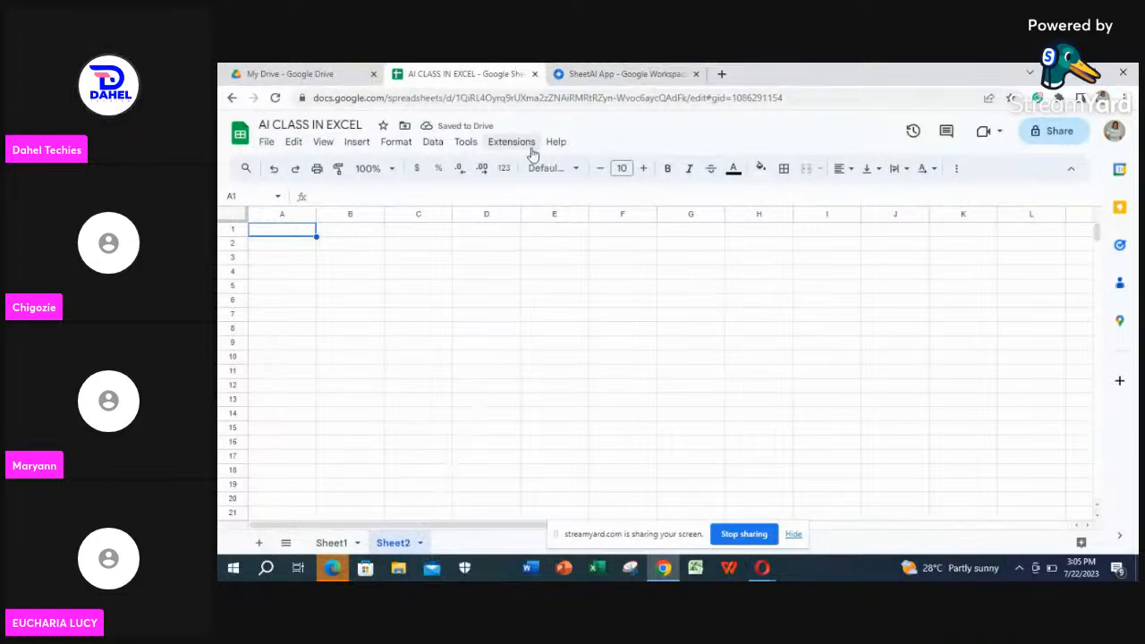
click(485, 304)
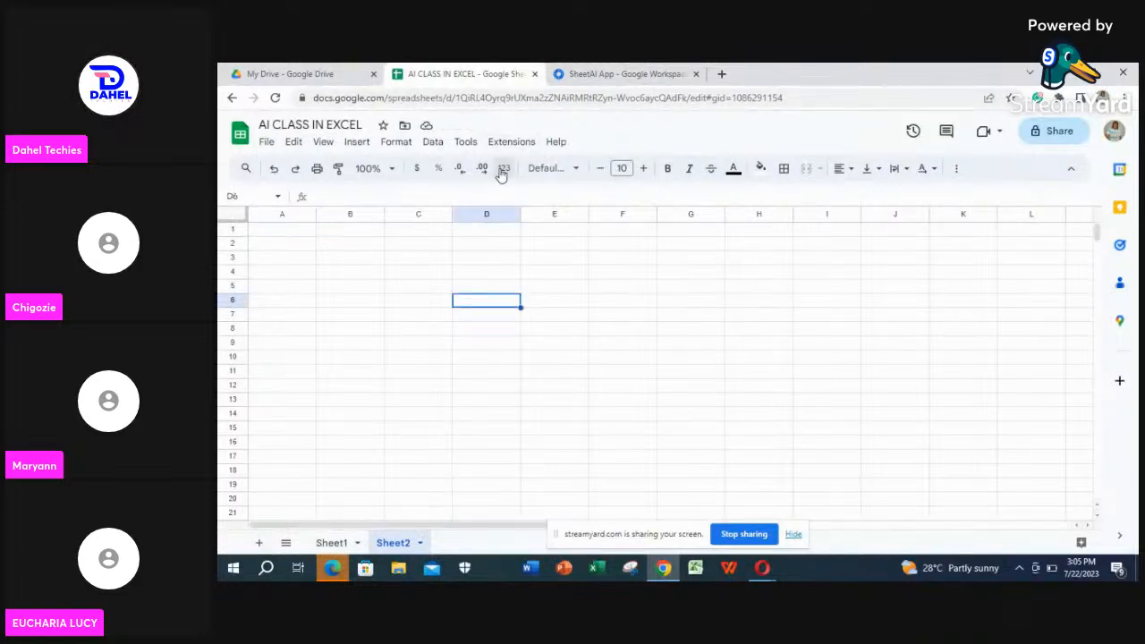
- Search the add-on marketplace for PRO, then close it
click(514, 144)
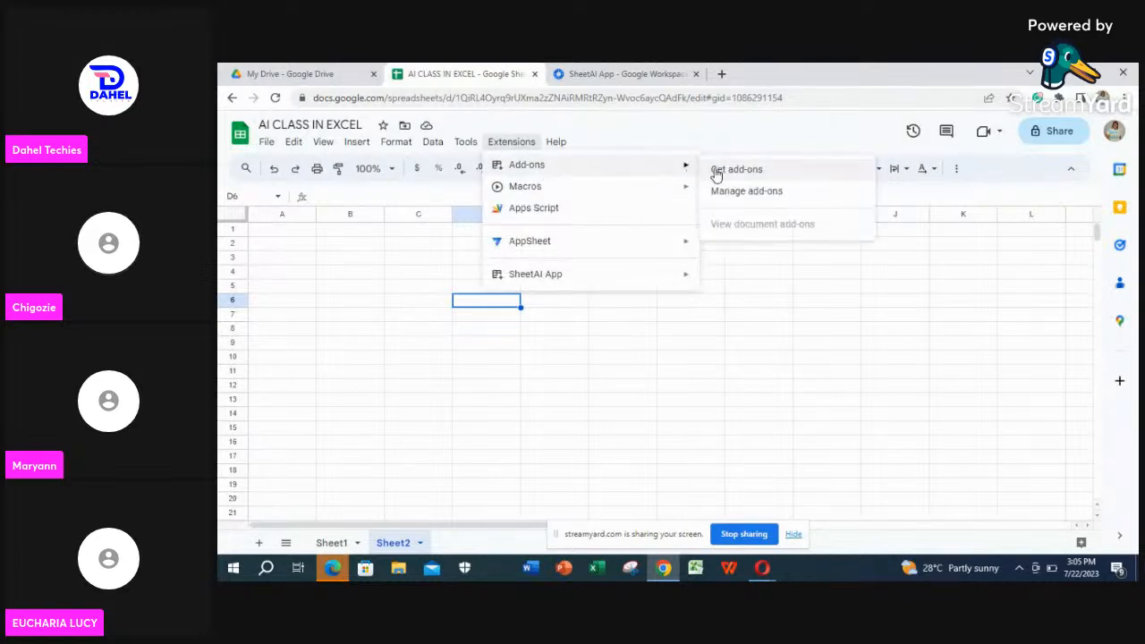
click(716, 172)
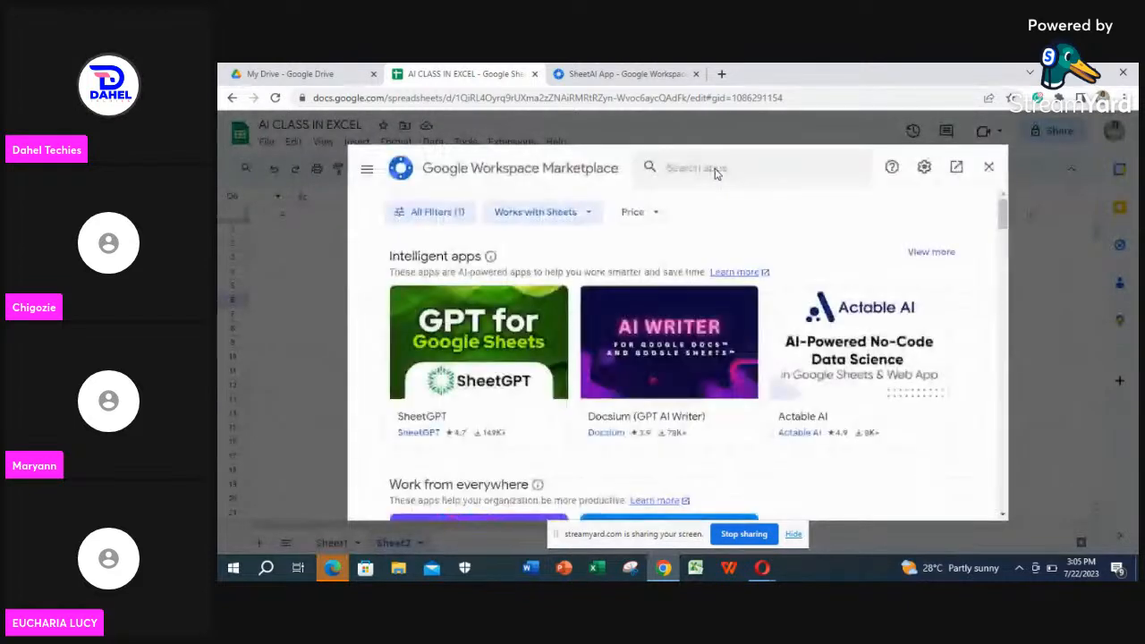
click(716, 168)
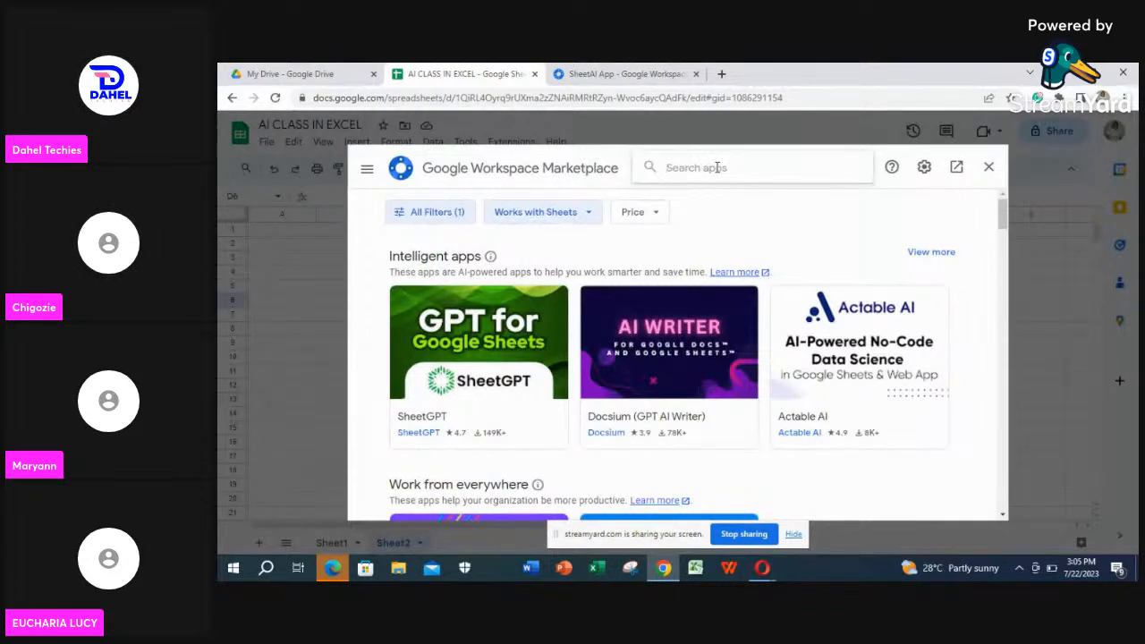
text(PR)
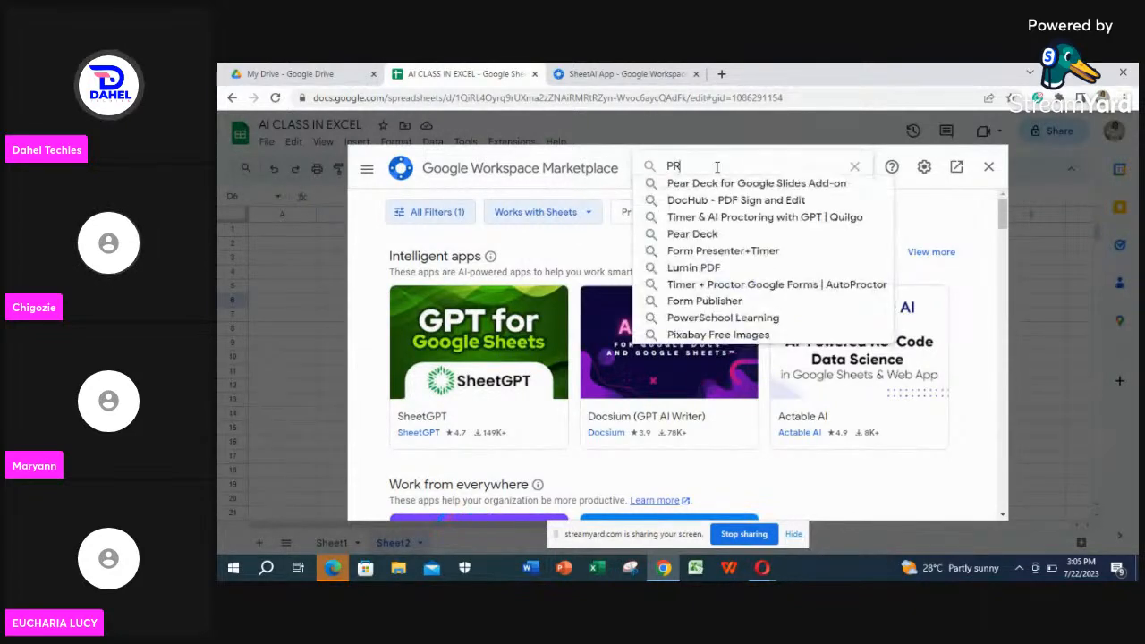
text(O)
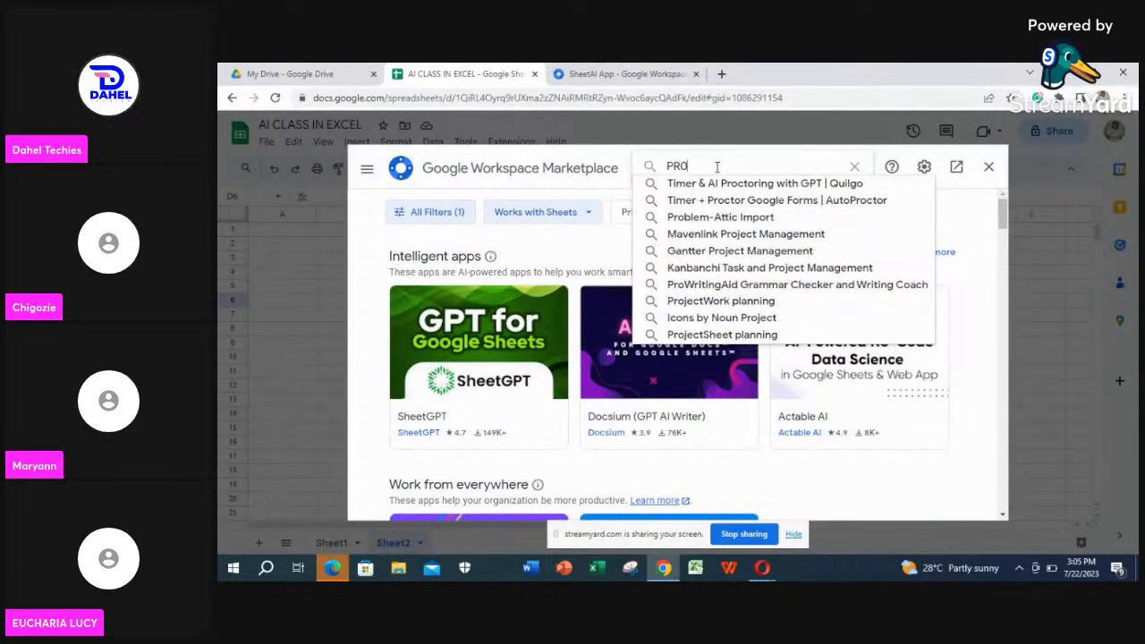
click(989, 169)
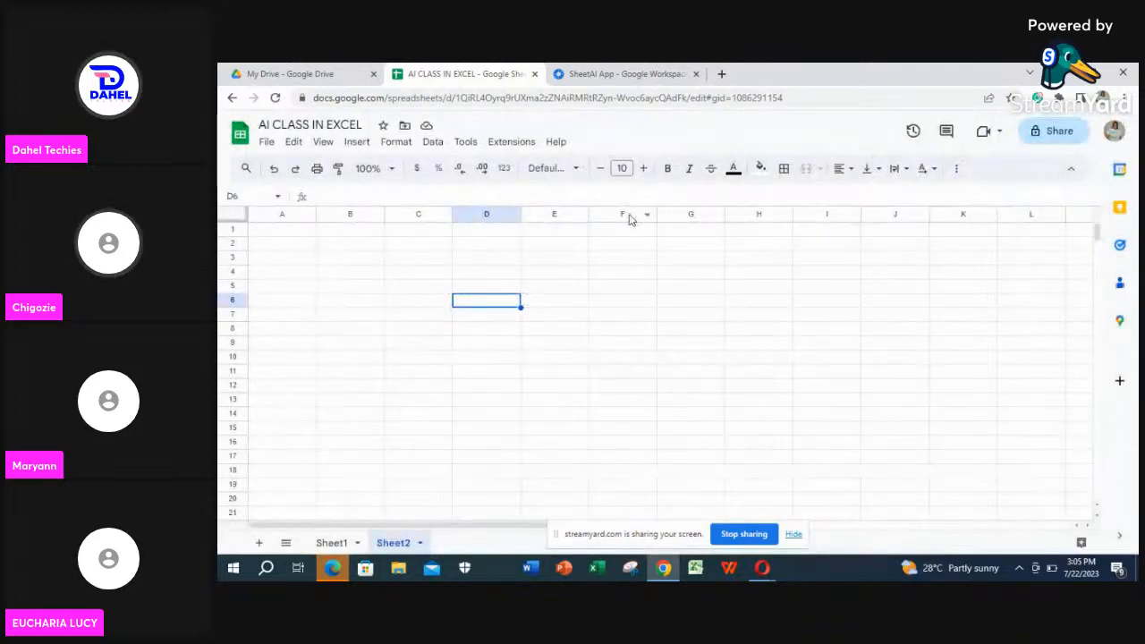
- Enter APPLE, ORANGE, KIWI, PLUM, RAISIN and LEMON down D6:D11
text(A)
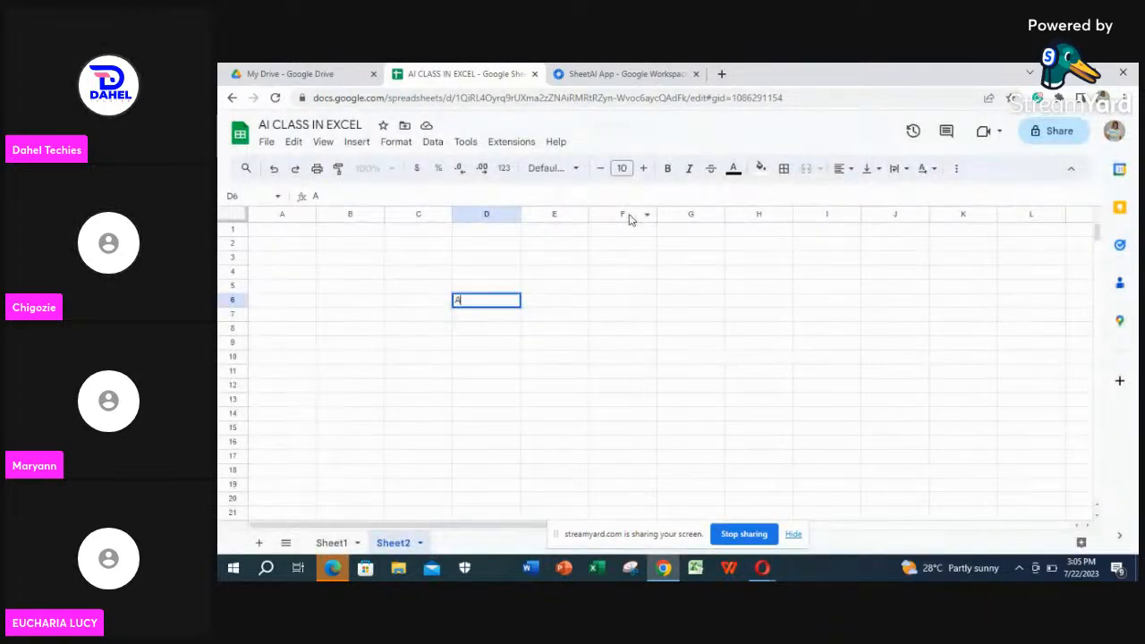
text(PPLE)
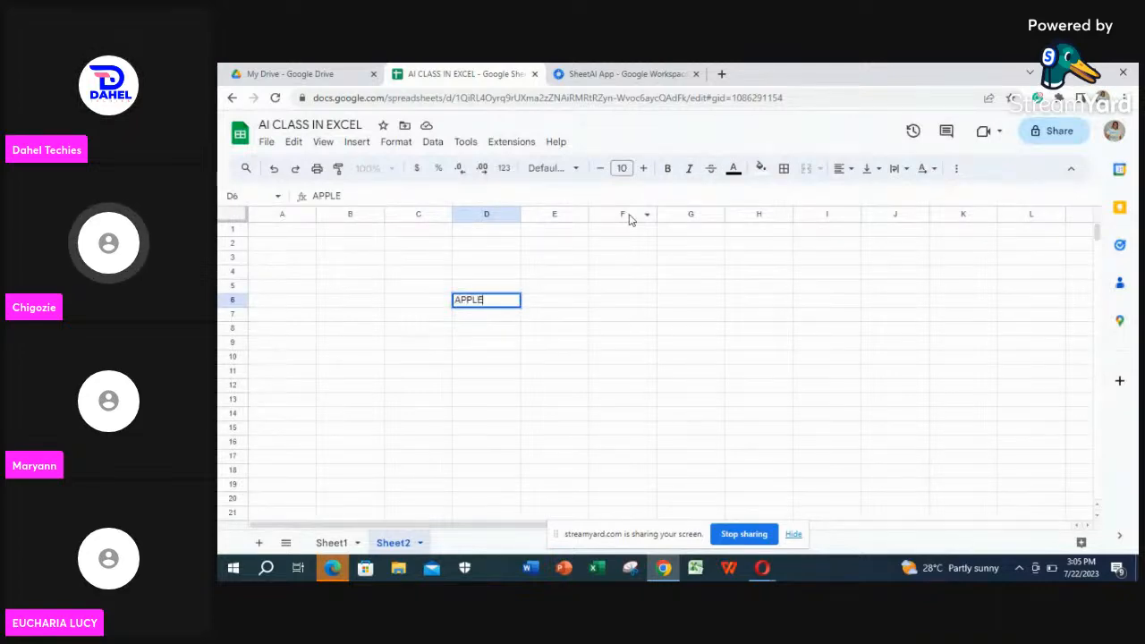
key(Return)
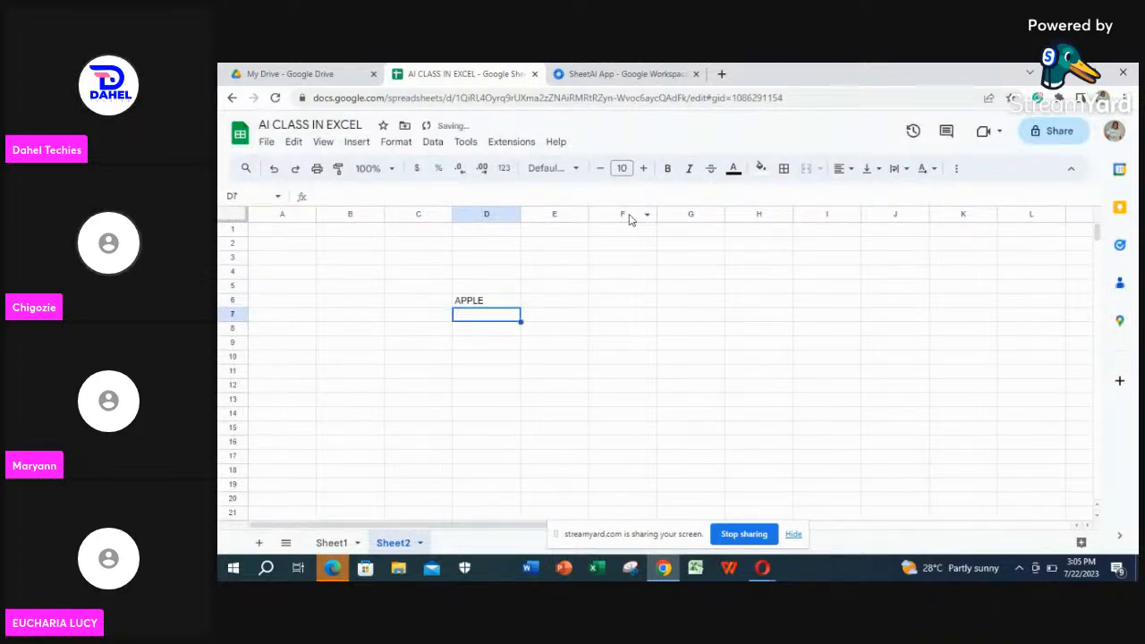
text(OR)
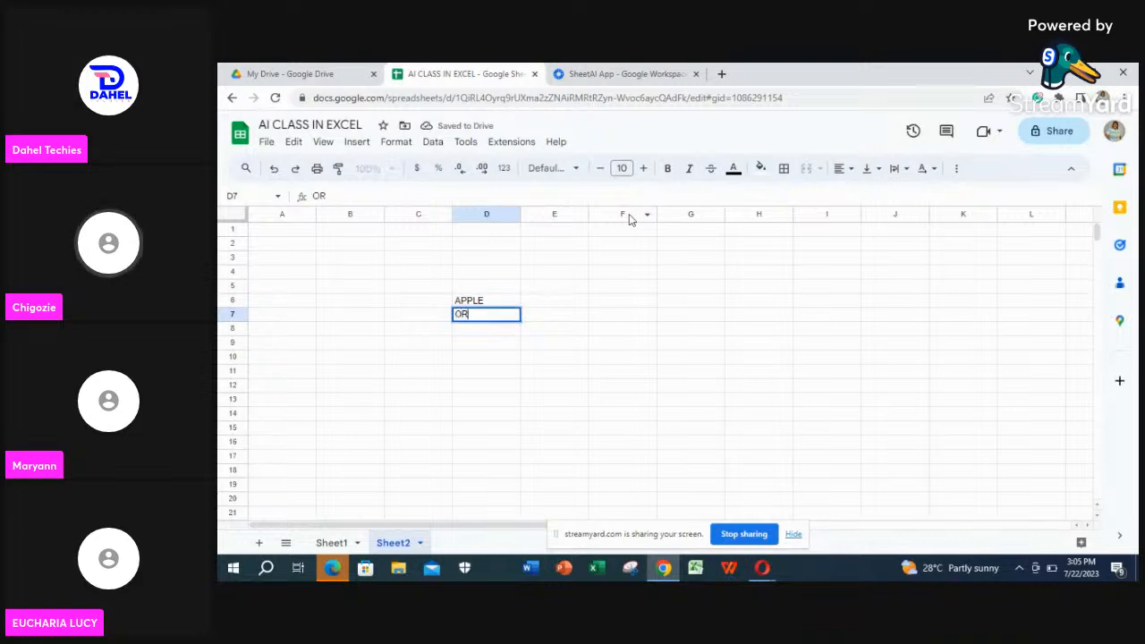
text(ANGE)
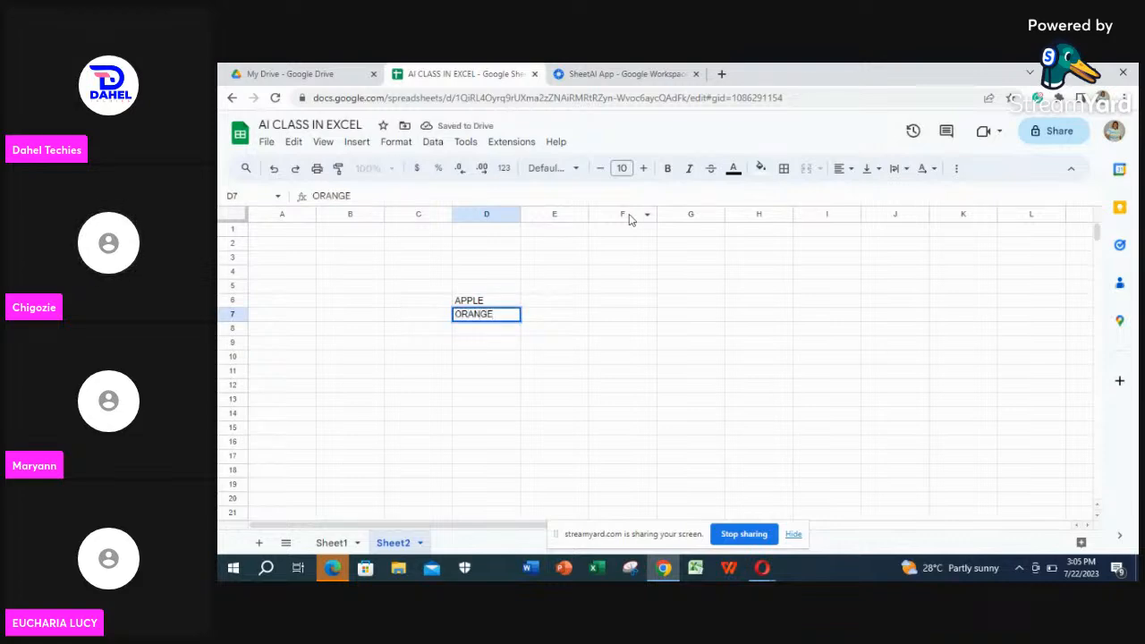
key(Return)
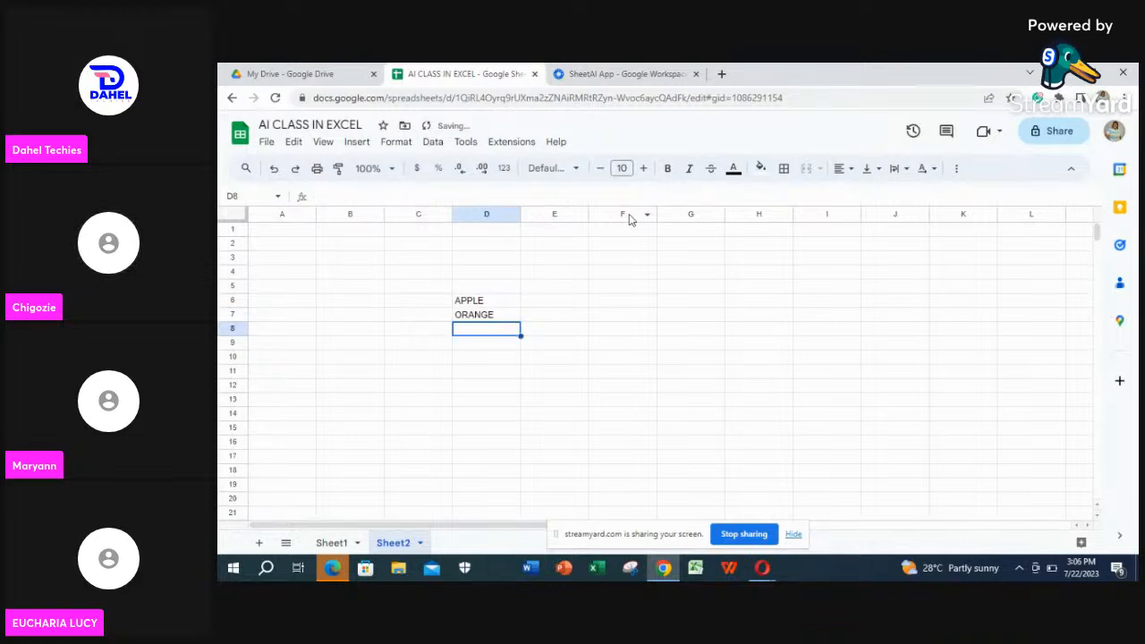
text(KIWI)
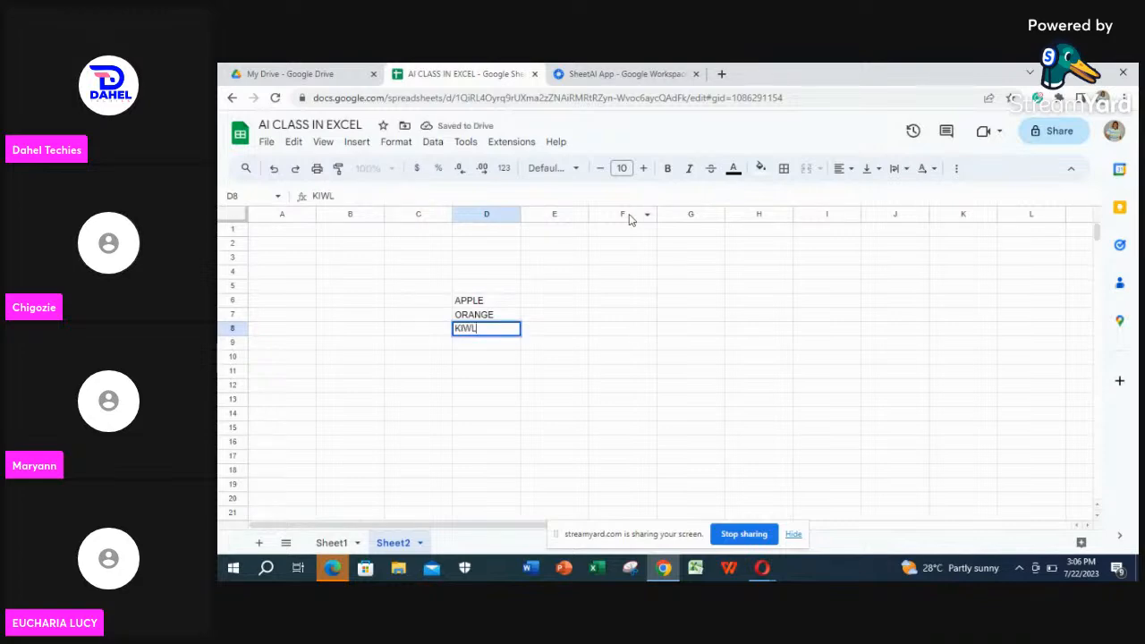
key(Return)
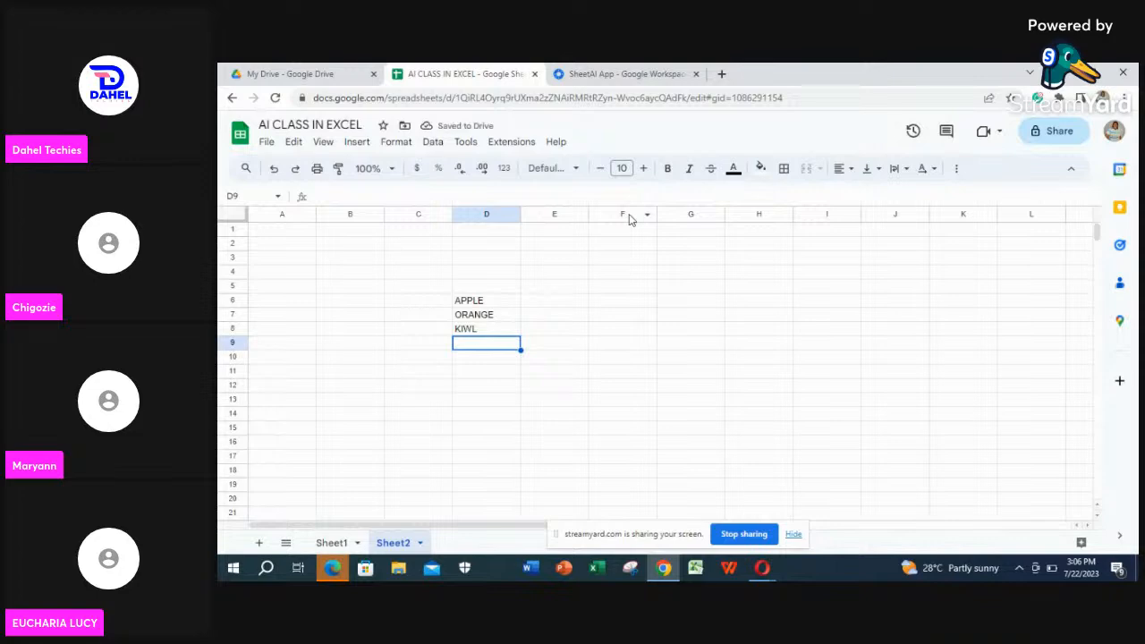
text(PLUM)
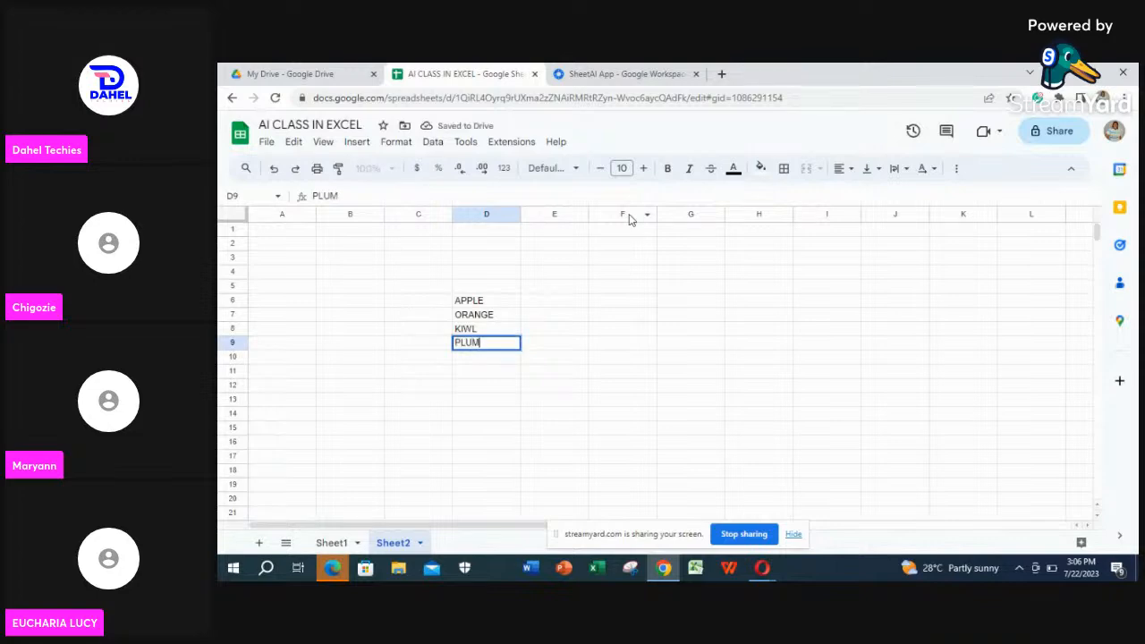
key(Return)
text(RAS)
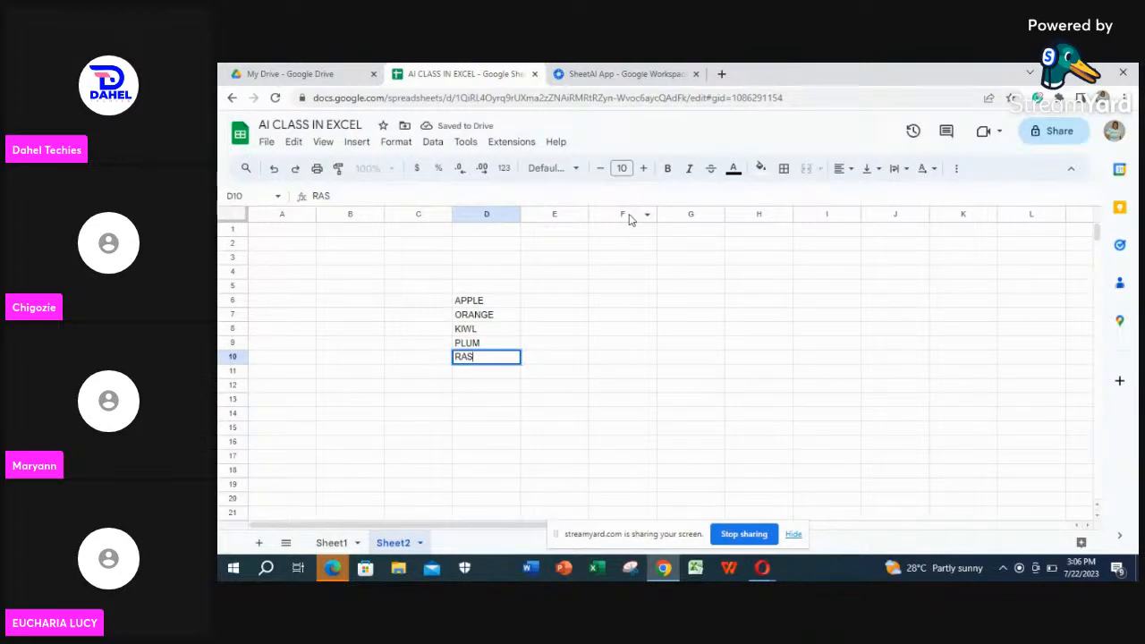
text(ISIN)
key(Return)
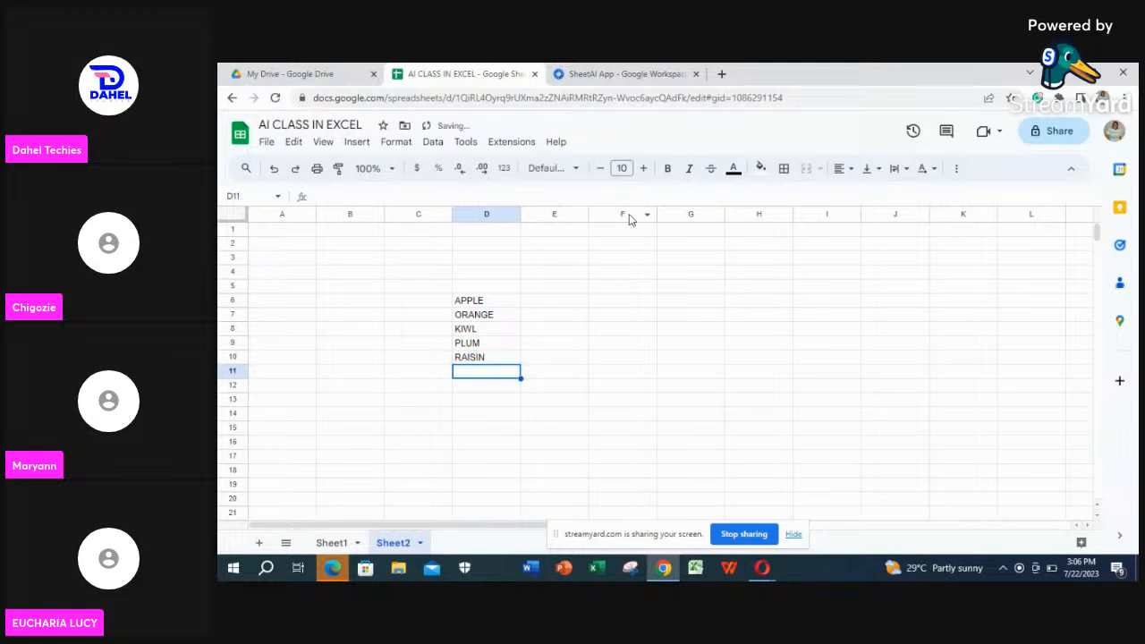
text(LEMON)
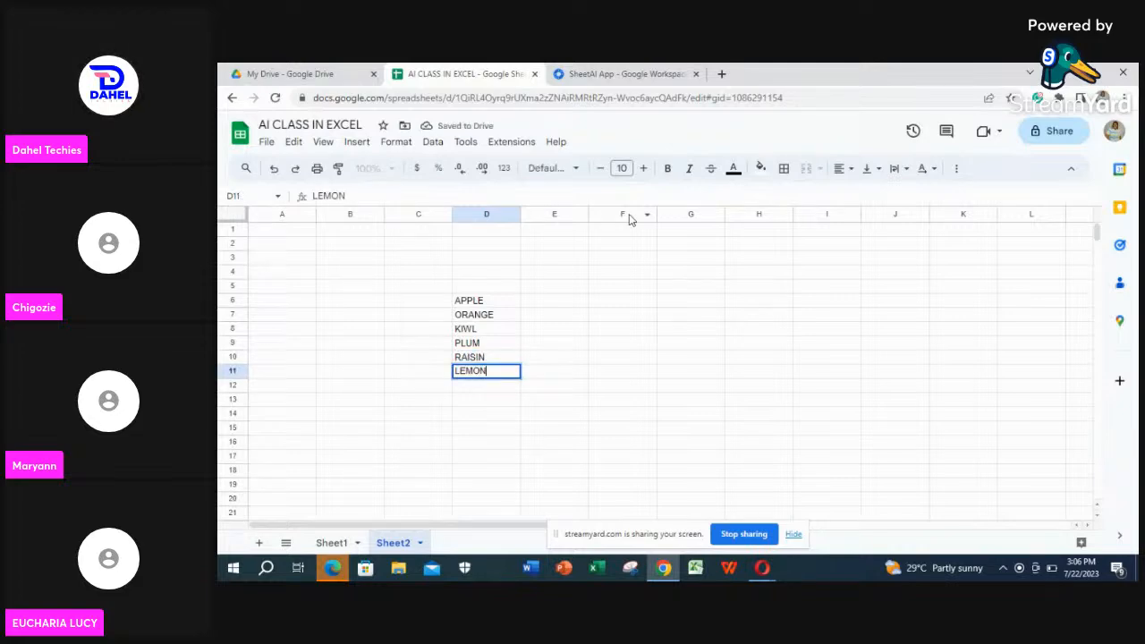
key(Return)
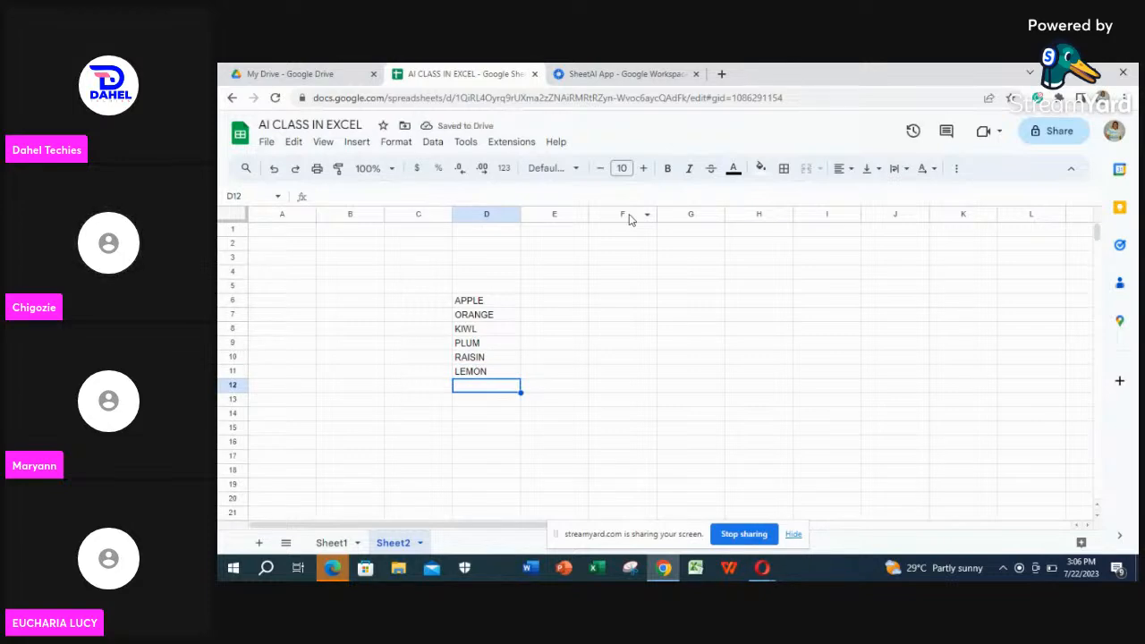
- Correct the misspelled D8 entry to KIWI
click(478, 333)
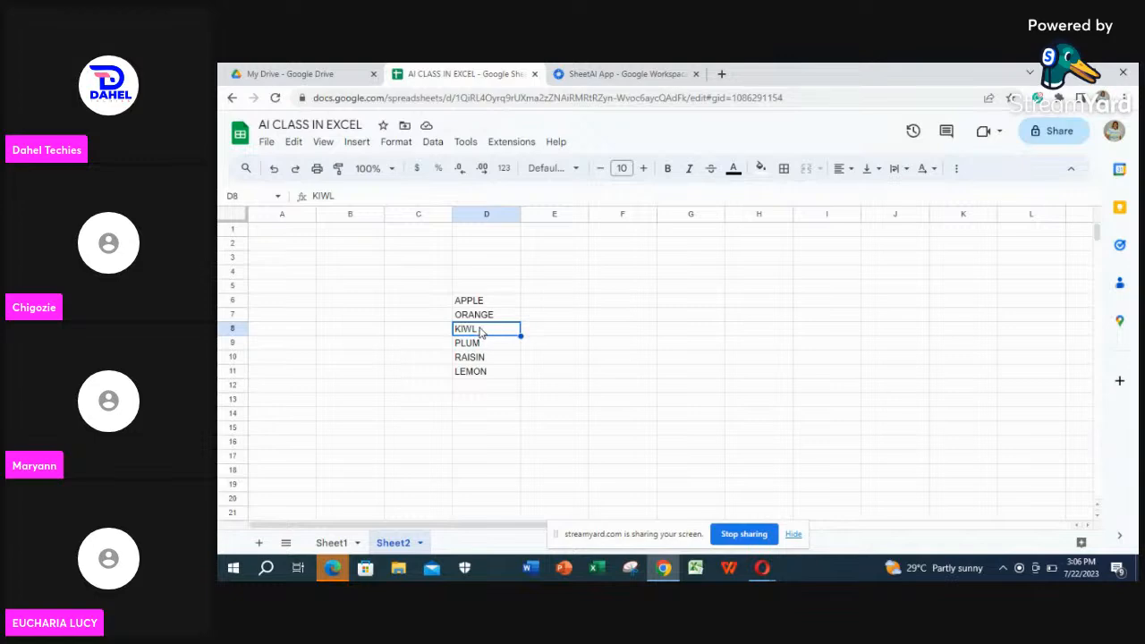
double_click(480, 329)
key(BackSpace)
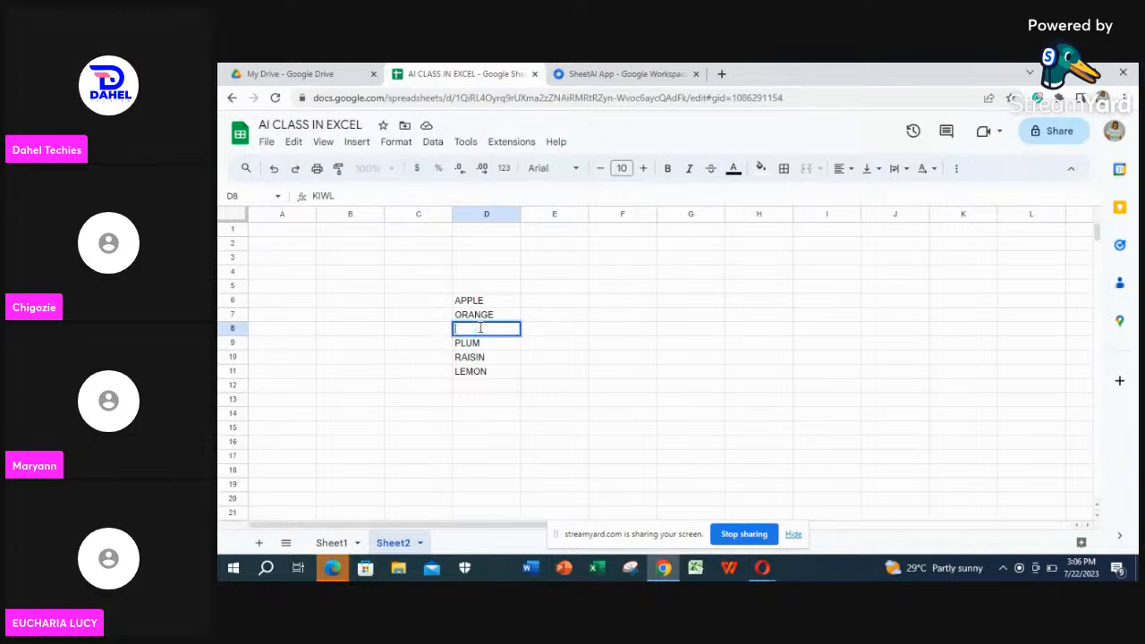
text(W)
text(I)
click(464, 386)
- Enter BANANA in D12 and NECTARINE in D13
double_click(465, 386)
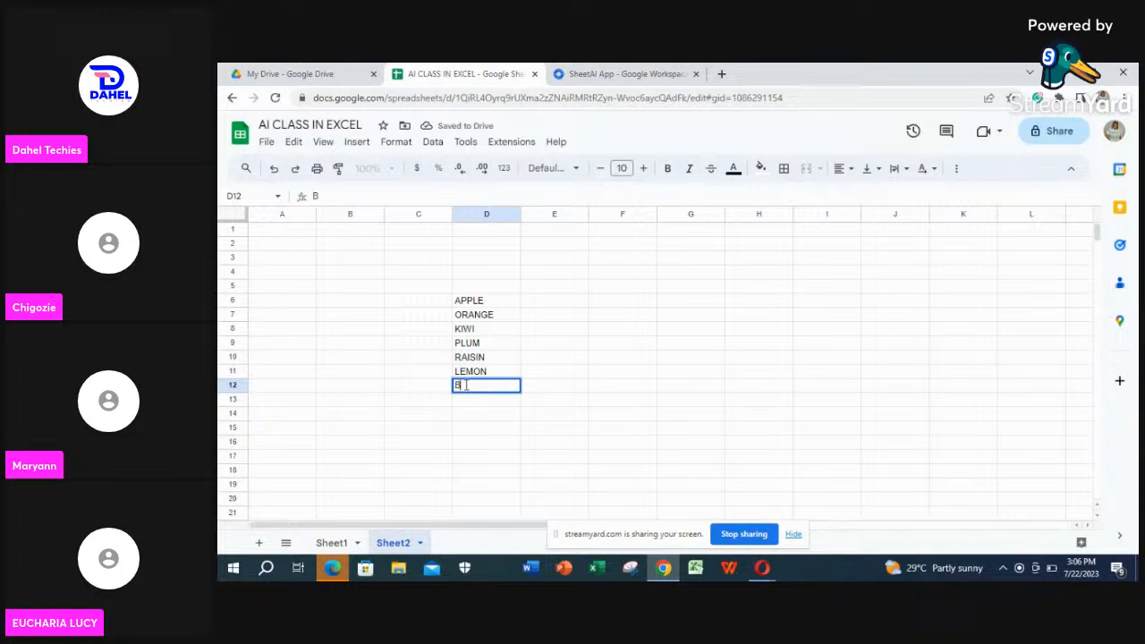
text(BAB)
key(BackSpace)
text(NANA)
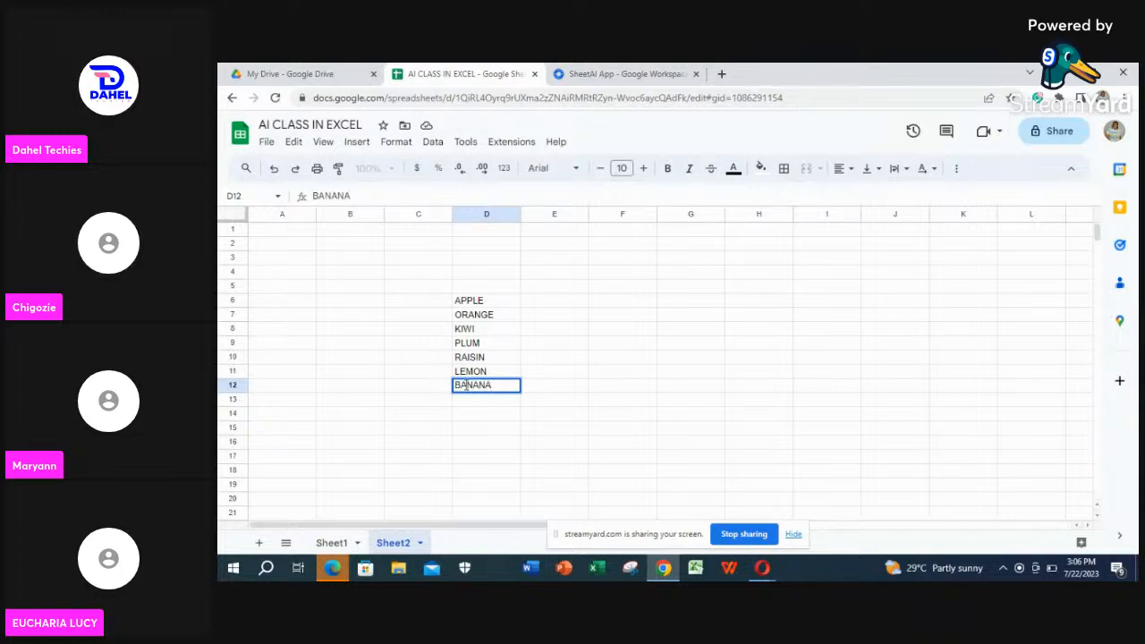
key(Return)
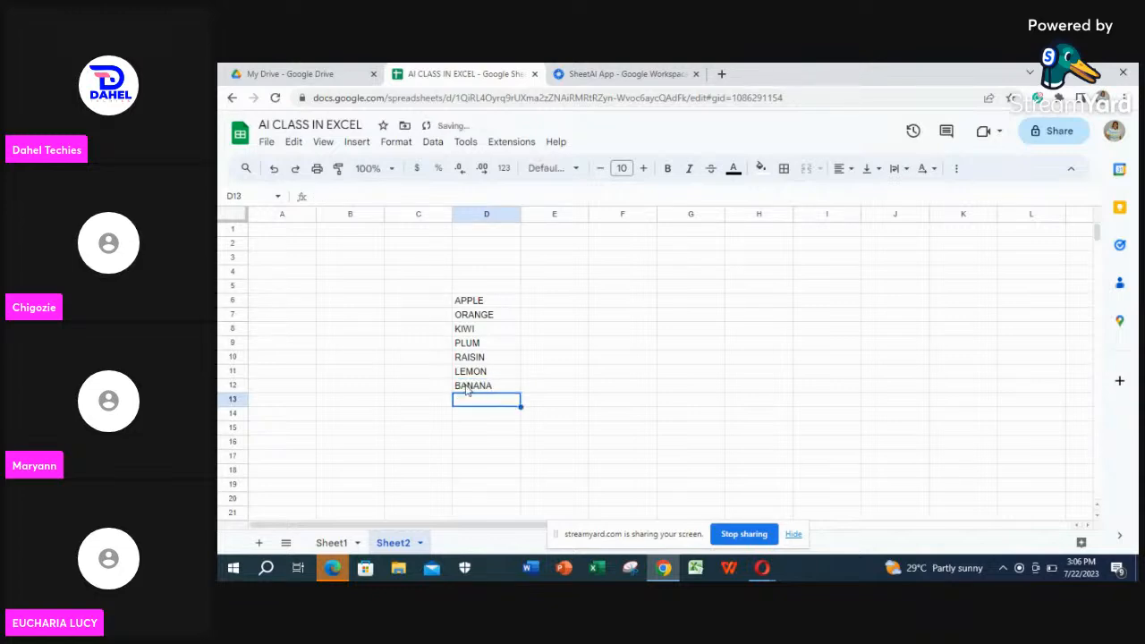
text(NECTAR)
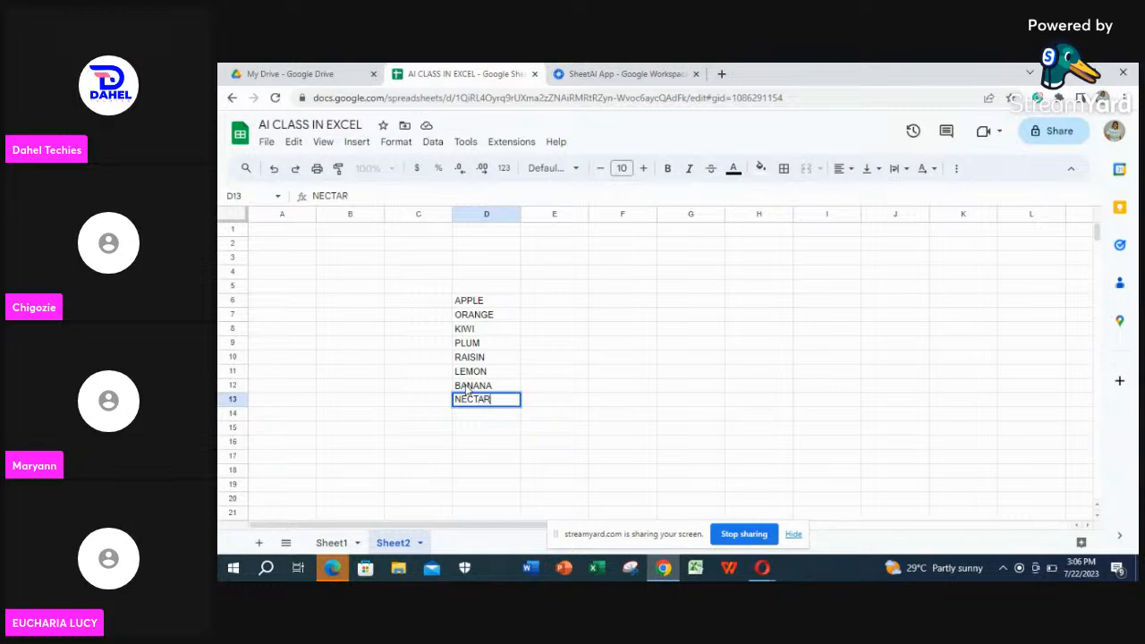
text(INE)
click(548, 349)
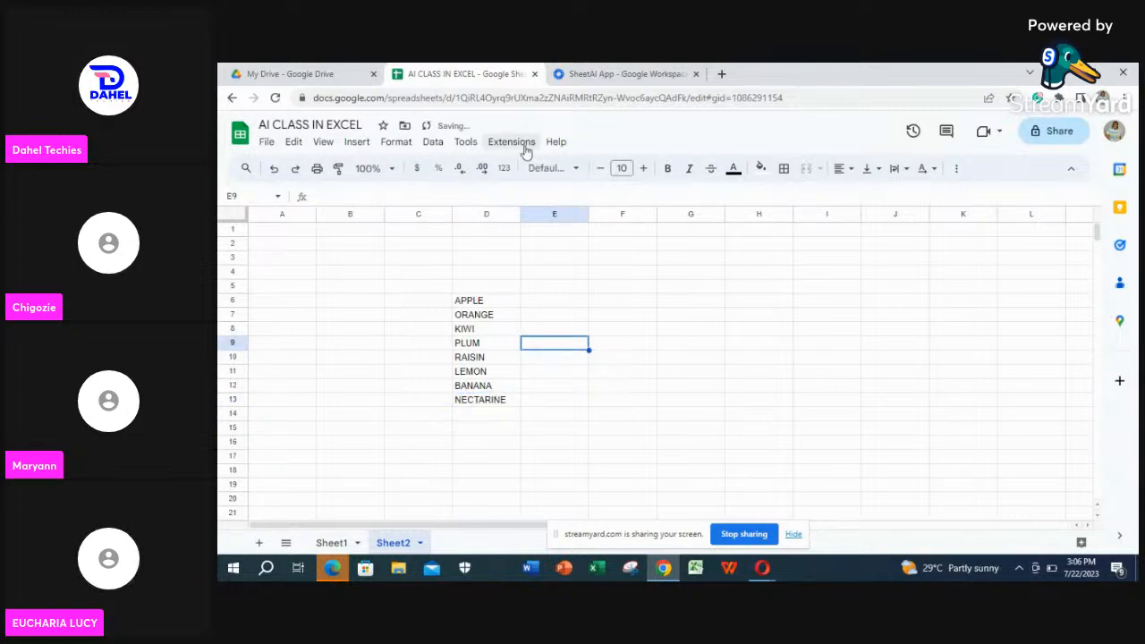
- Find the PromptLoop: AI in Sheets add-on in the Workspace Marketplace
click(525, 149)
mouse_move(572, 164)
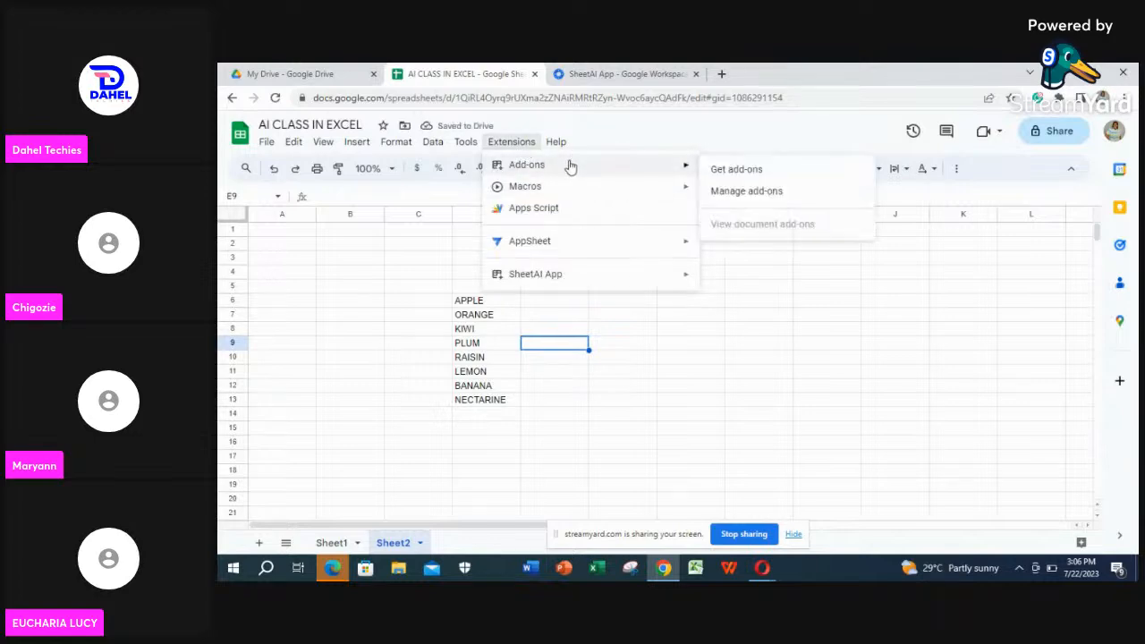
click(725, 172)
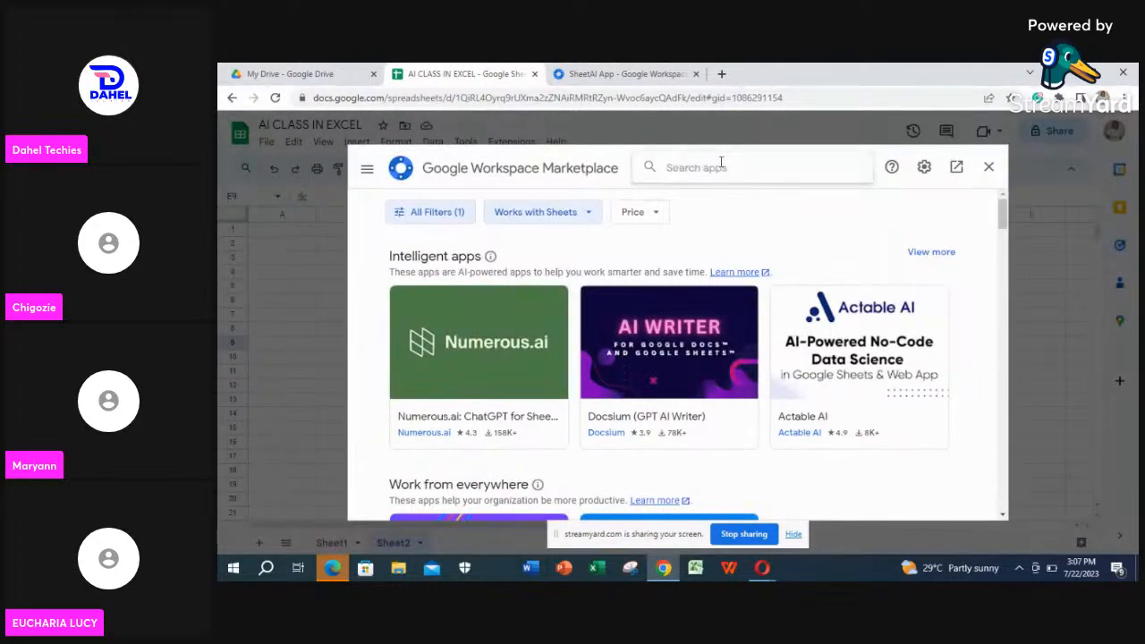
click(721, 166)
text(PRO)
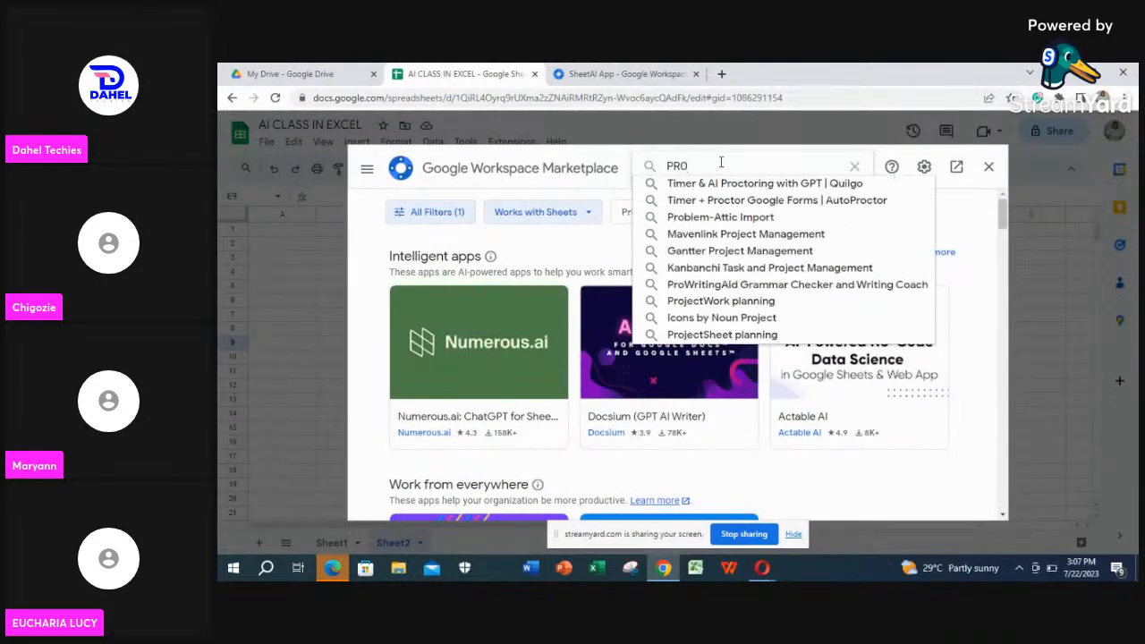
text(M)
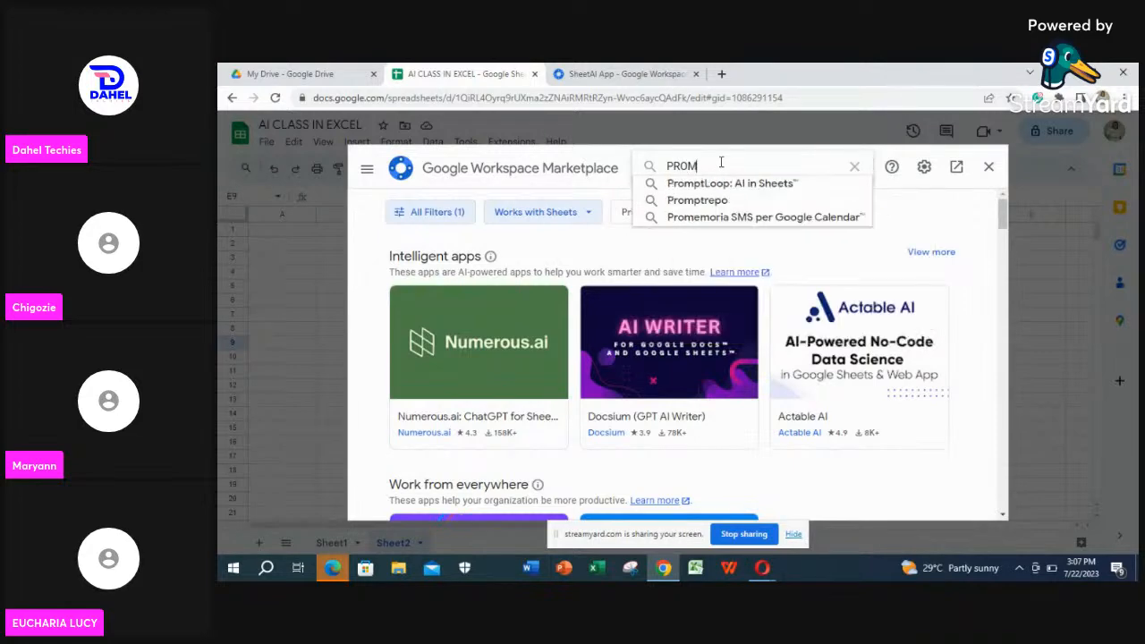
click(721, 186)
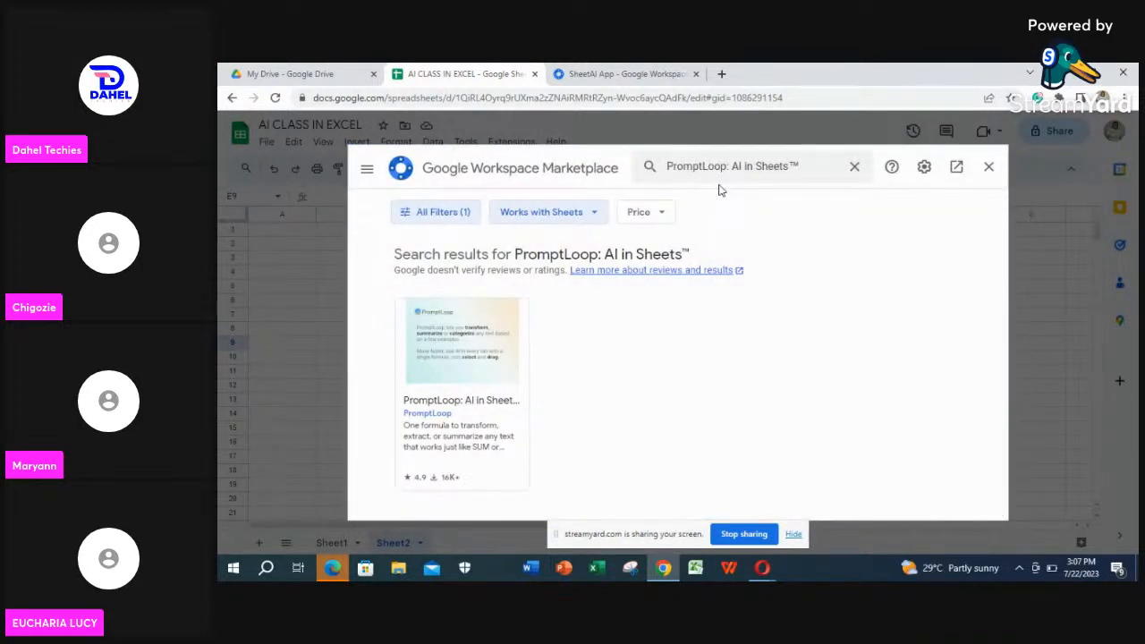
click(464, 385)
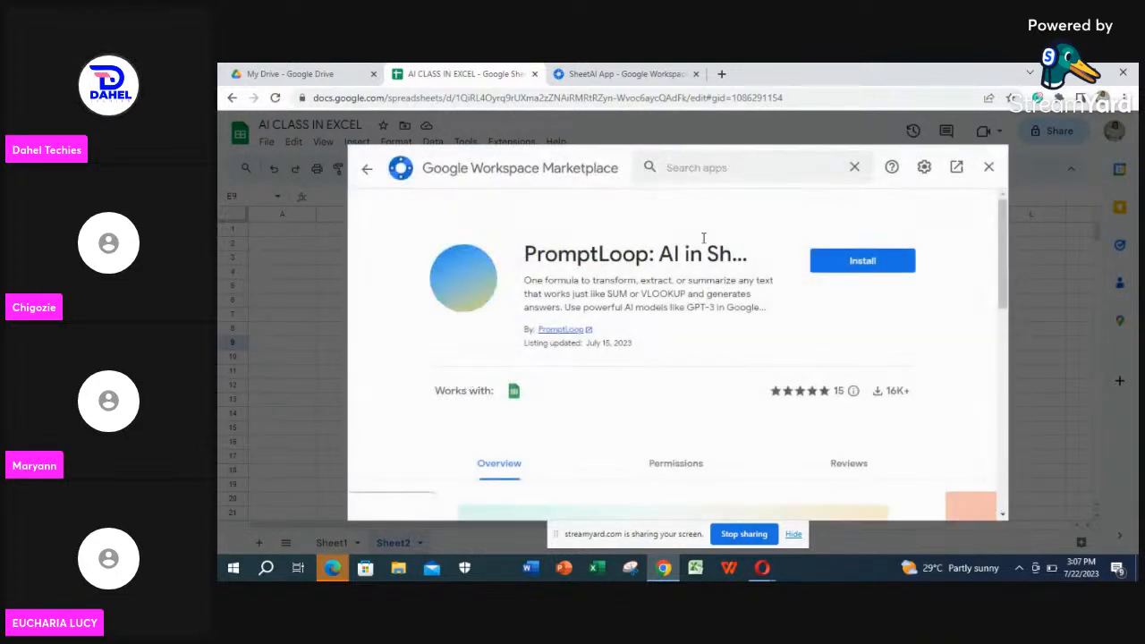
- Install PromptLoop, choose the account, allow permissions, and close the Marketplace
click(877, 258)
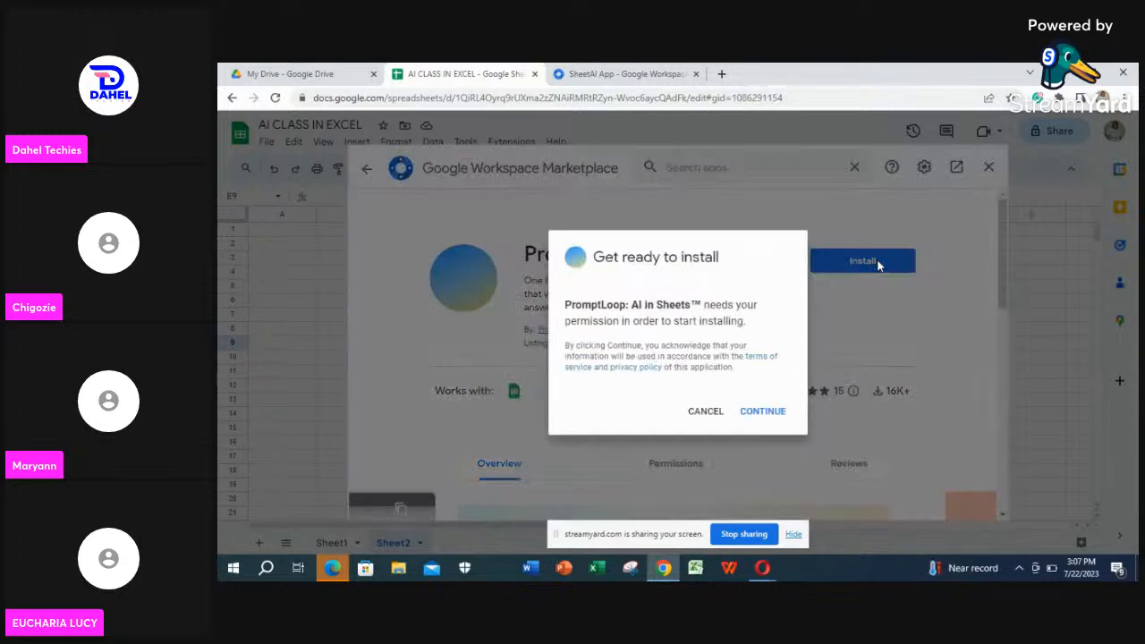
click(770, 413)
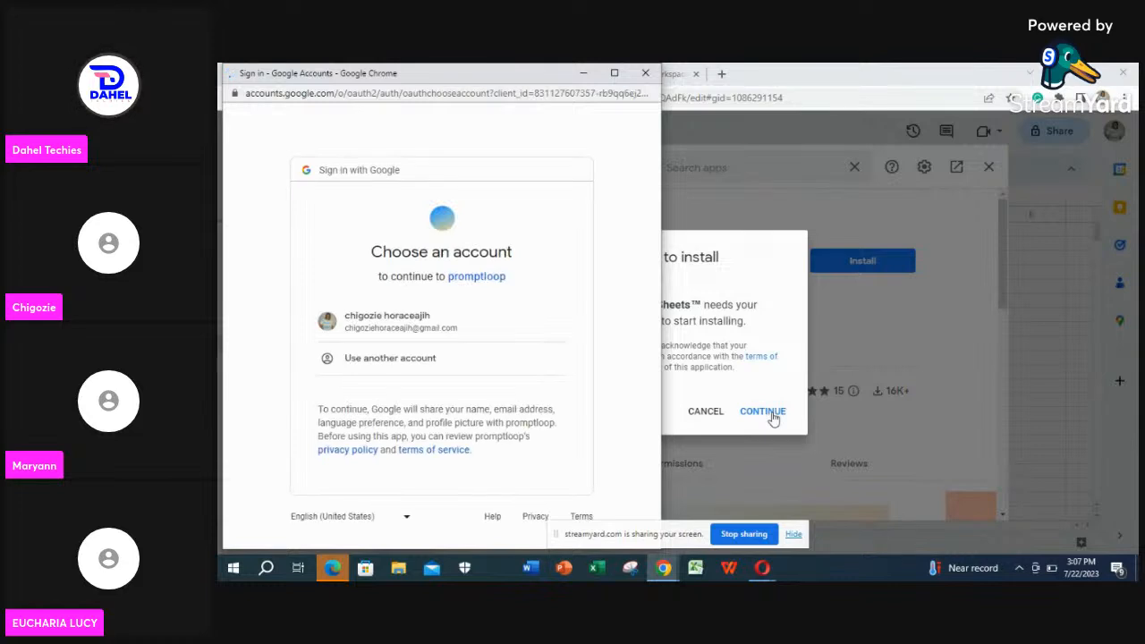
click(459, 326)
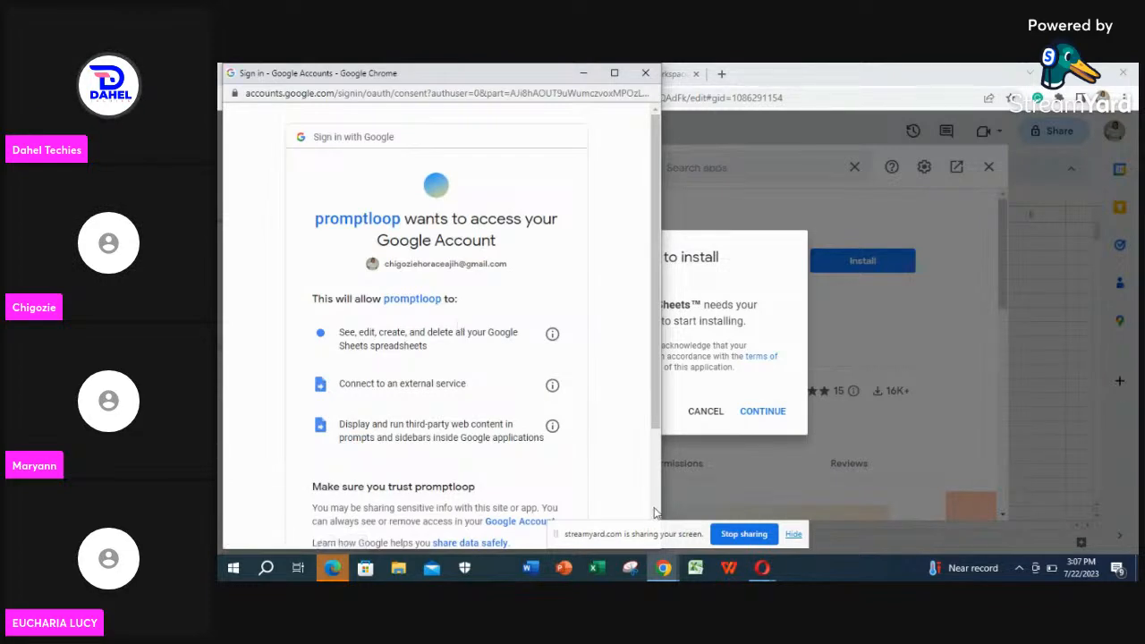
click(657, 510)
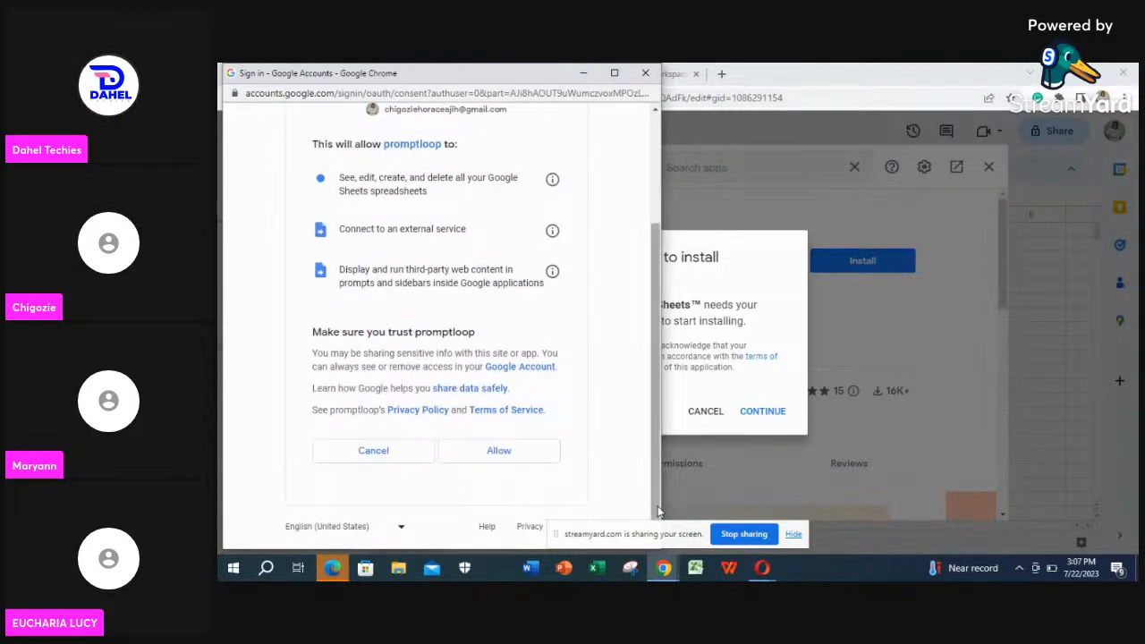
click(506, 454)
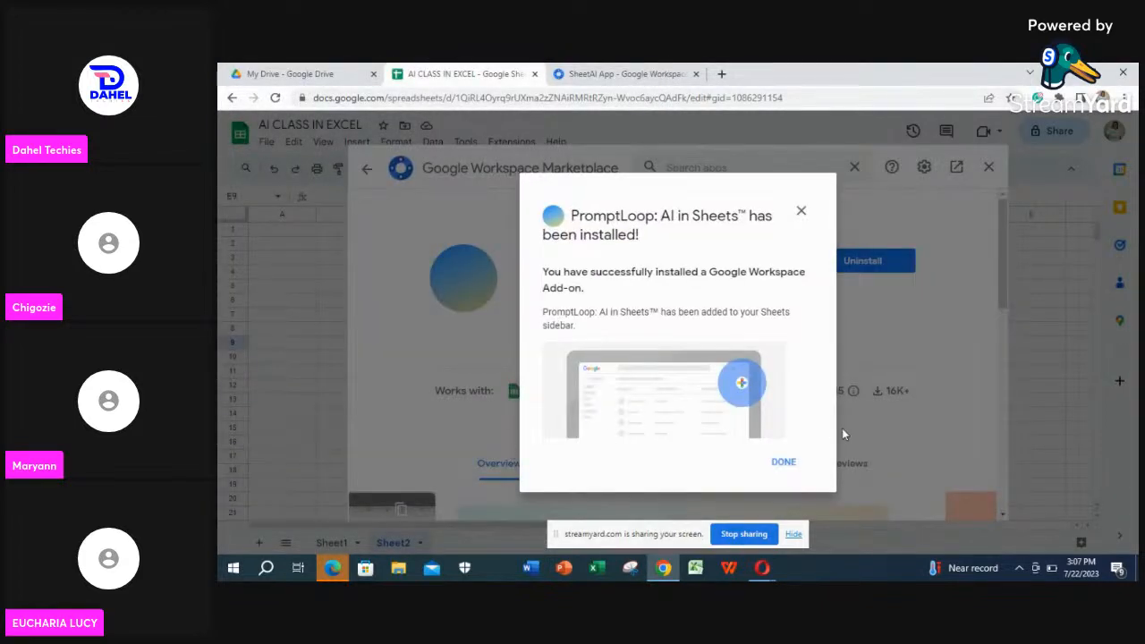
click(781, 463)
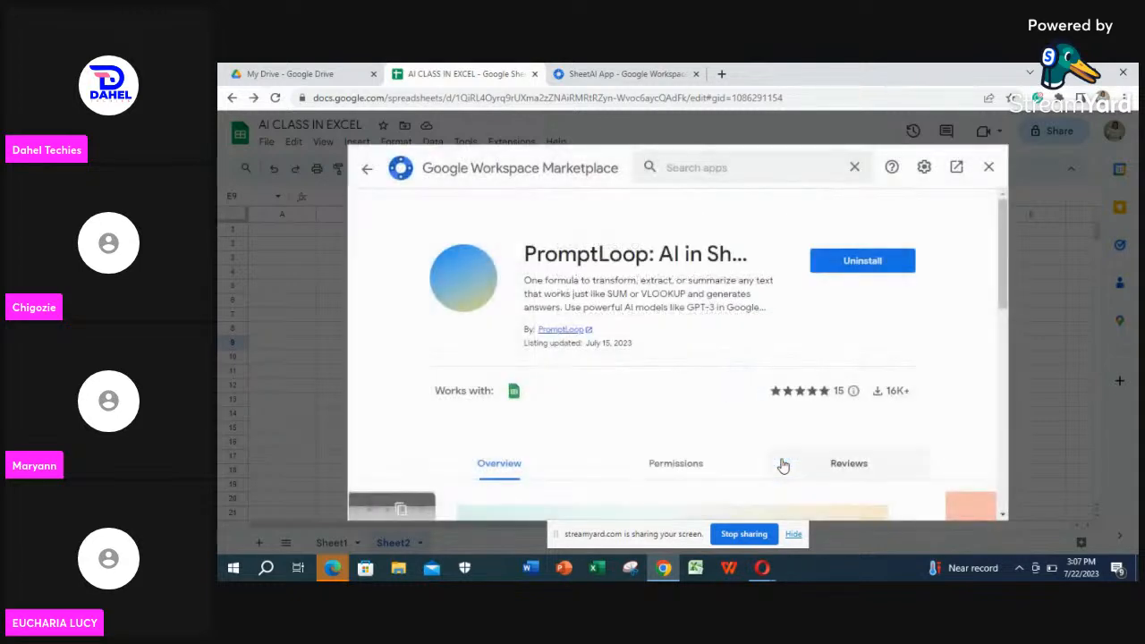
click(989, 168)
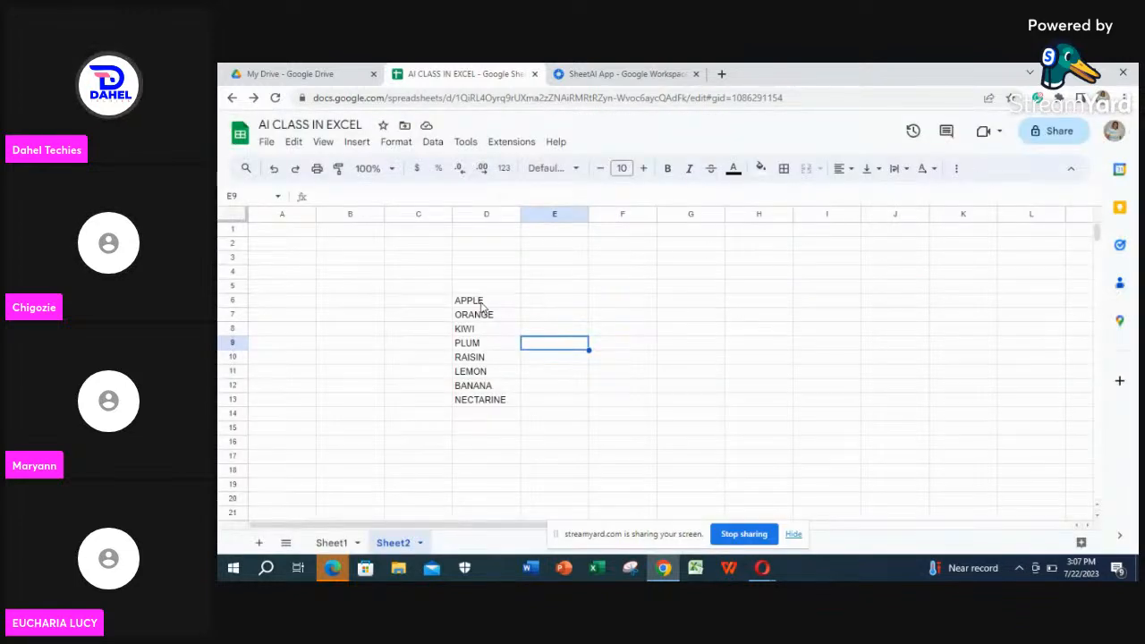
- Enter RED, ORANGE, GREEN and PURPLE in E6:E9 and begin a formula in E10
click(549, 304)
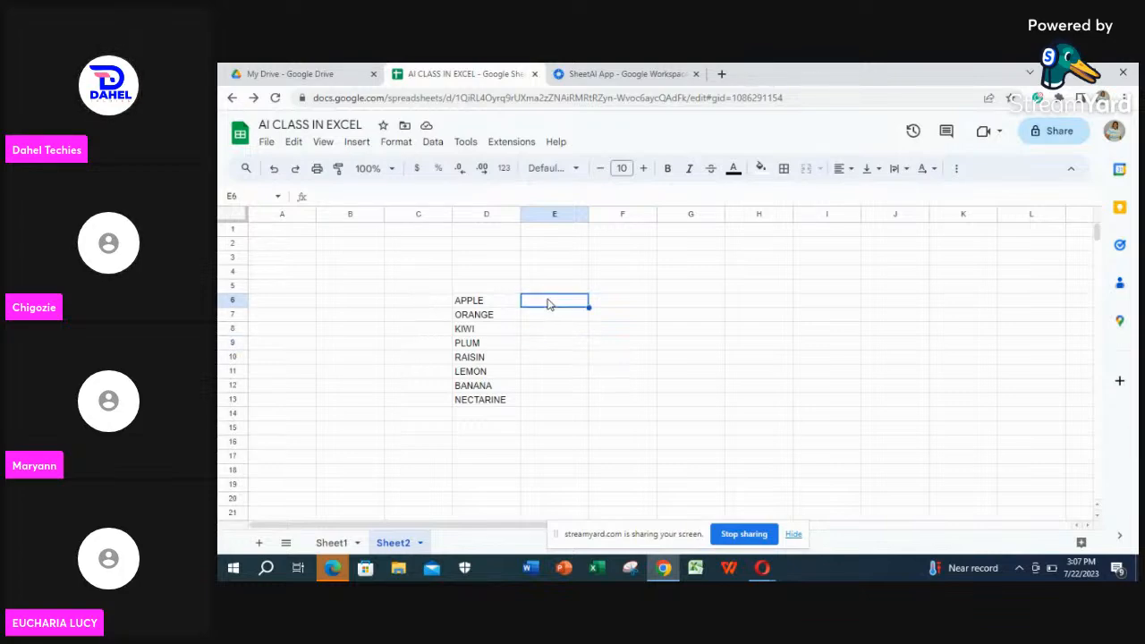
double_click(550, 302)
text(RED)
key(Return)
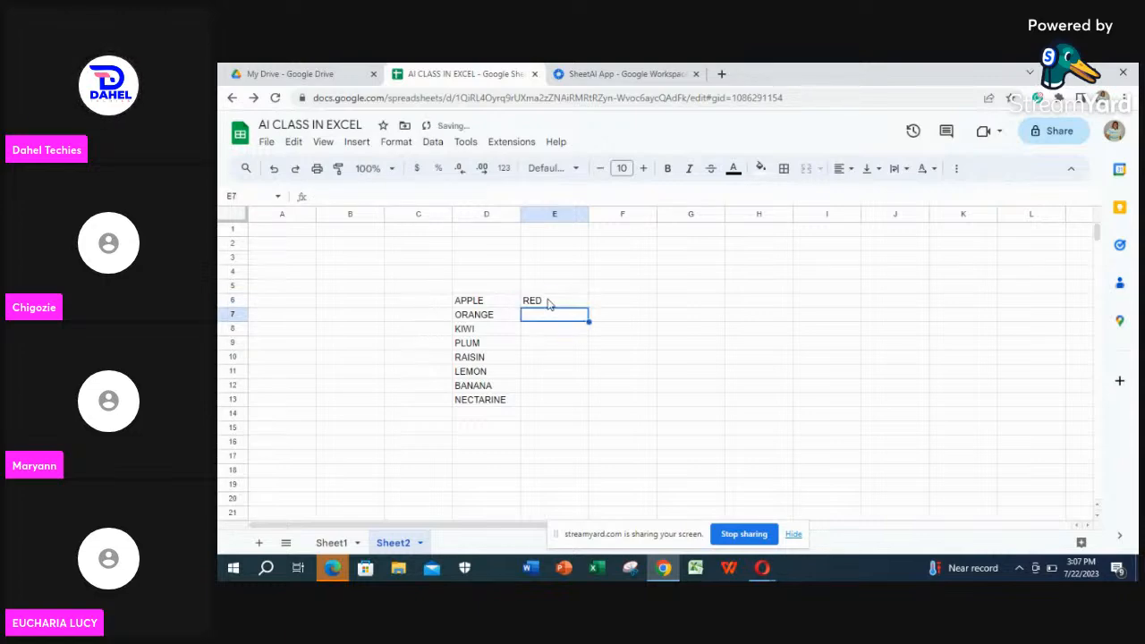
text(ORAN)
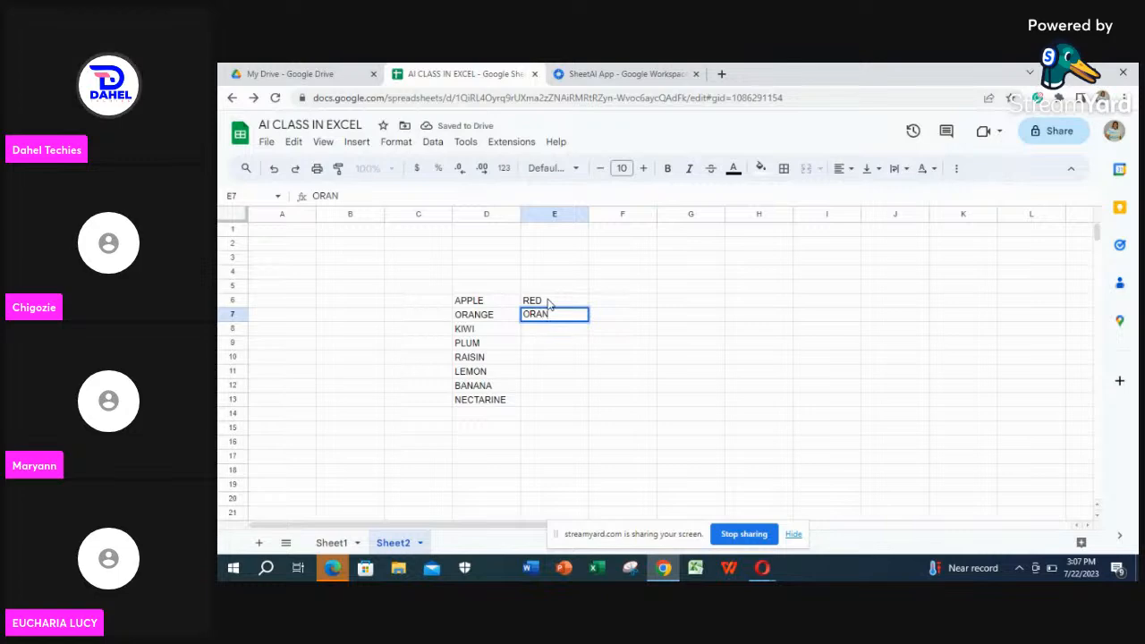
text(GE)
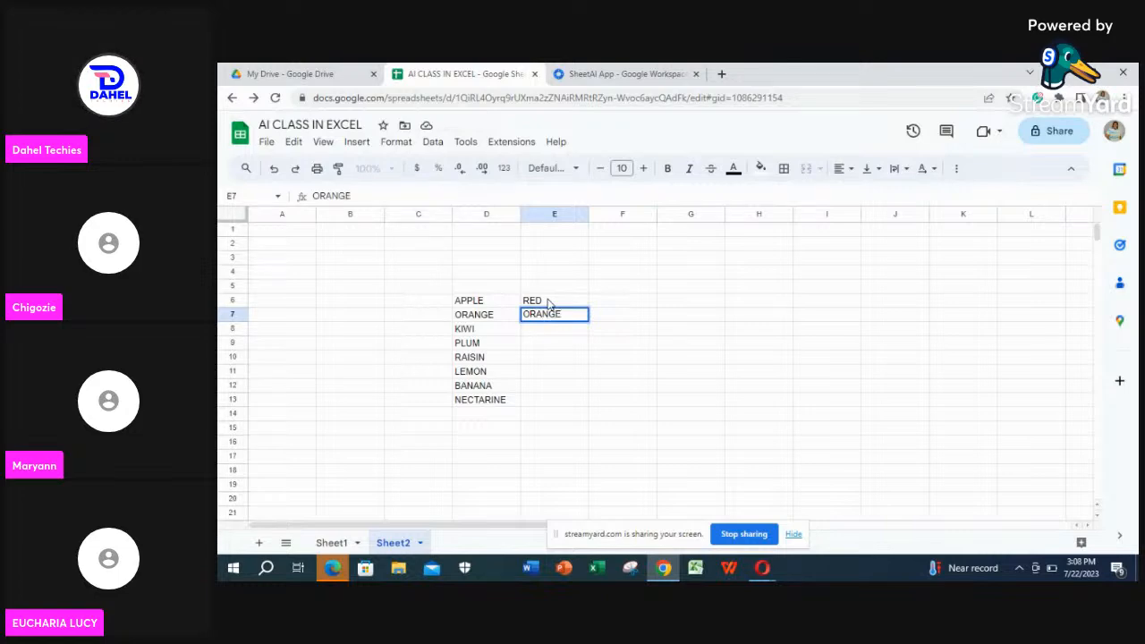
key(Return)
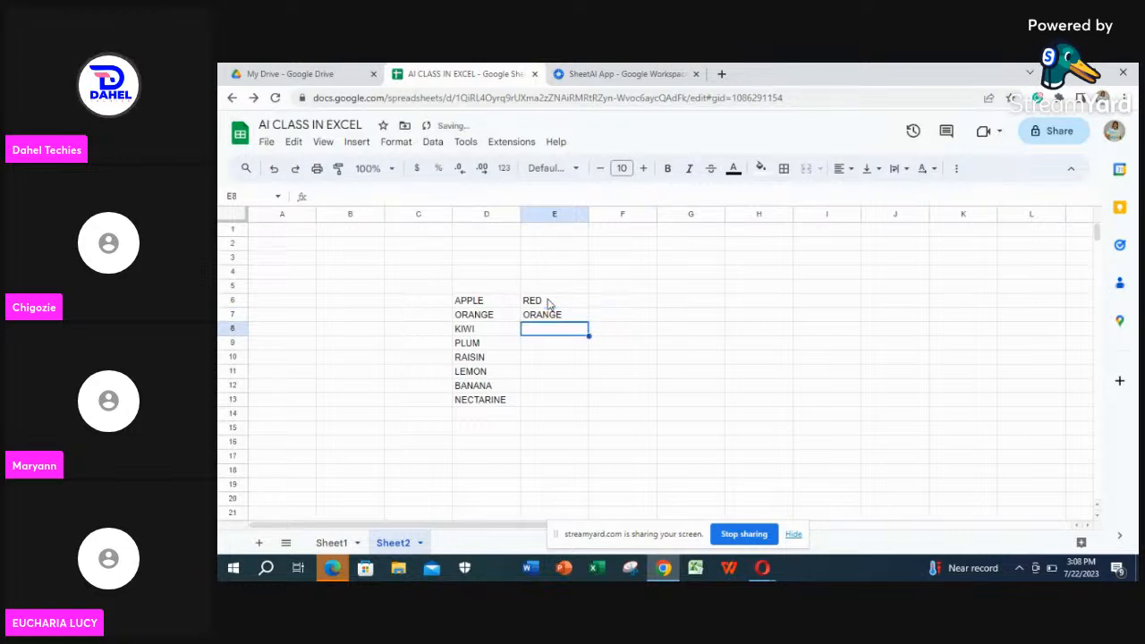
text(GREE)
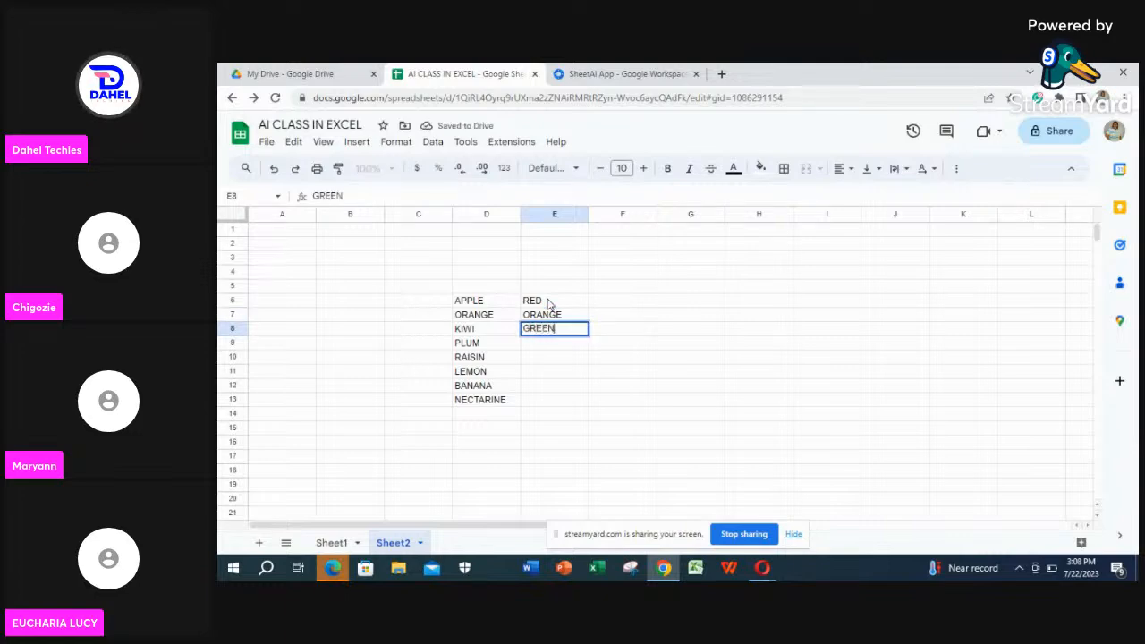
text(N)
key(Return)
text(O)
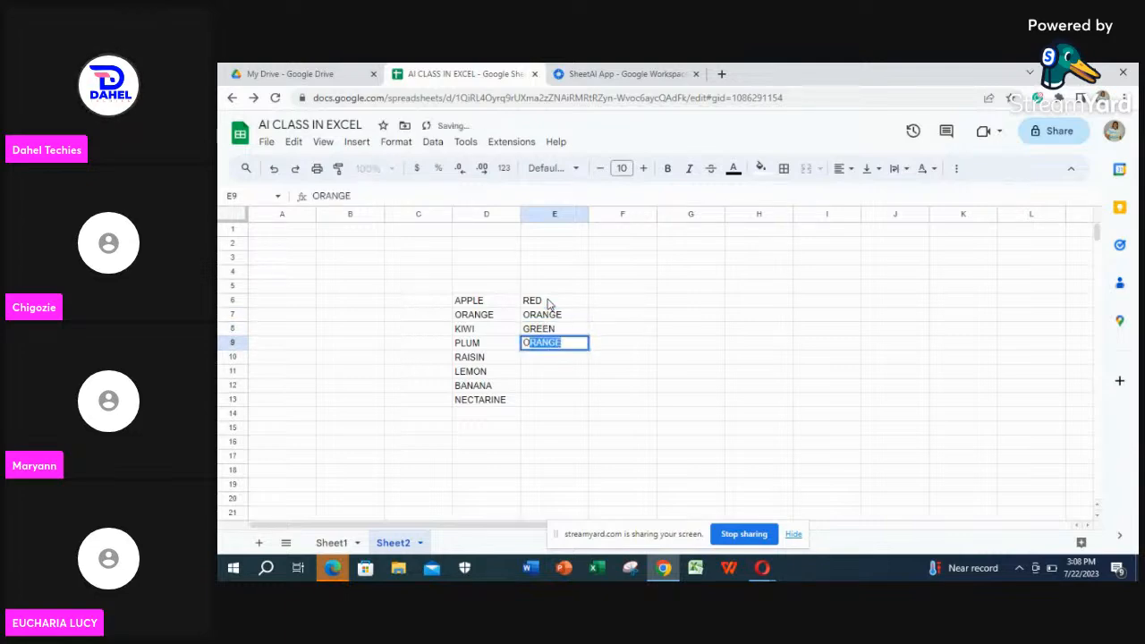
text(PUR)
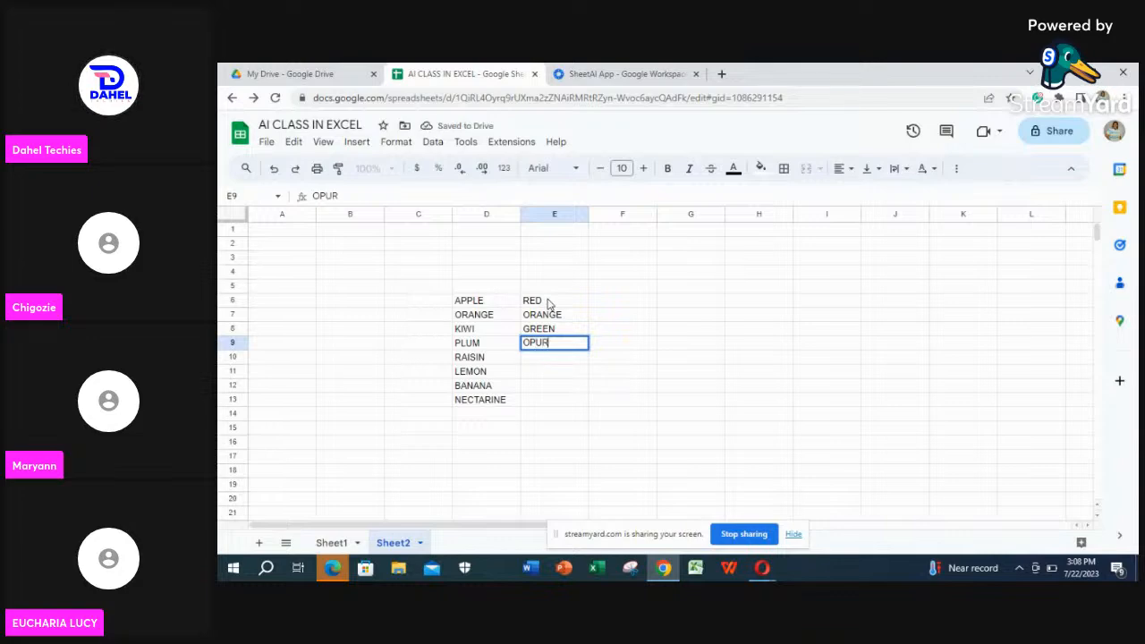
text(P)
key(BackSpace)
key(BackSpace)
key(BackSpace)
key(BackSpace)
key(BackSpace)
text(PURPLE)
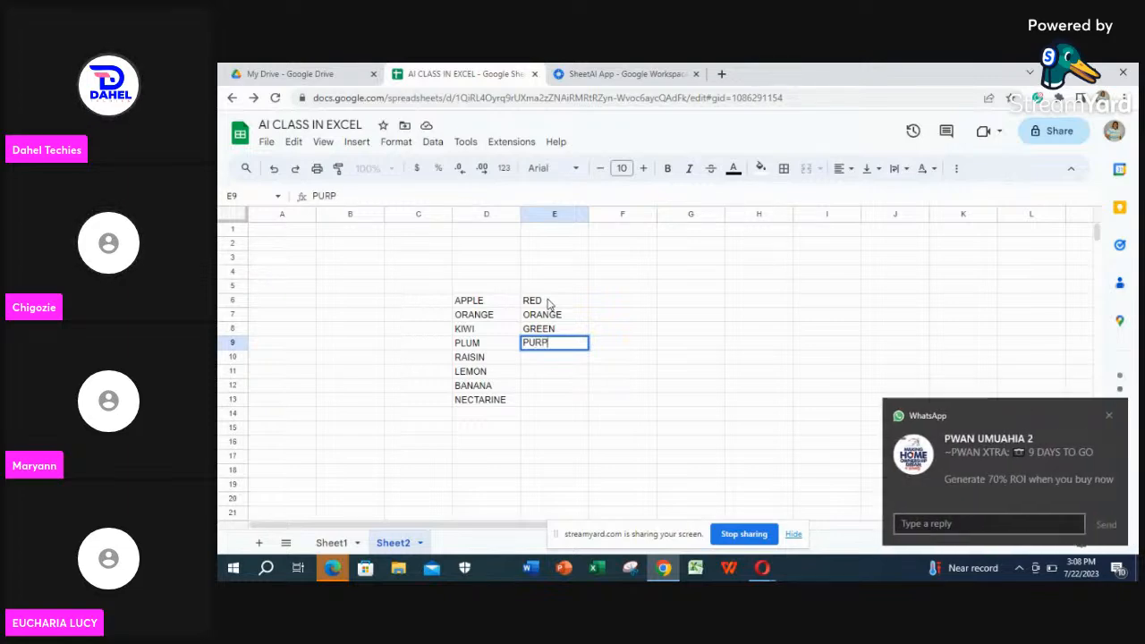
click(528, 357)
double_click(528, 357)
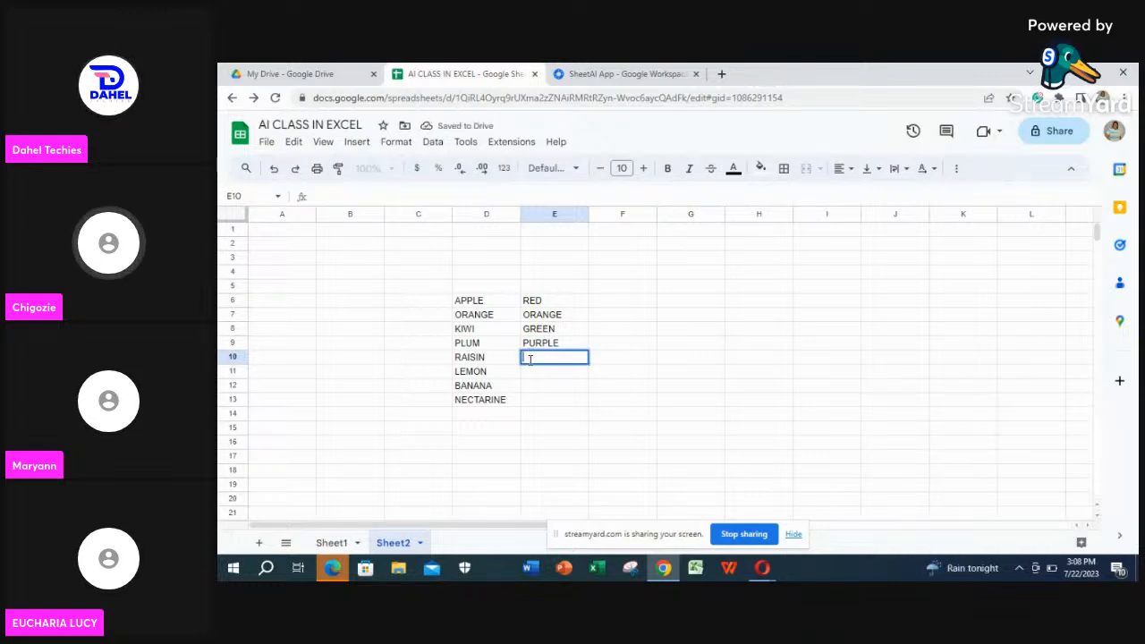
text(=)
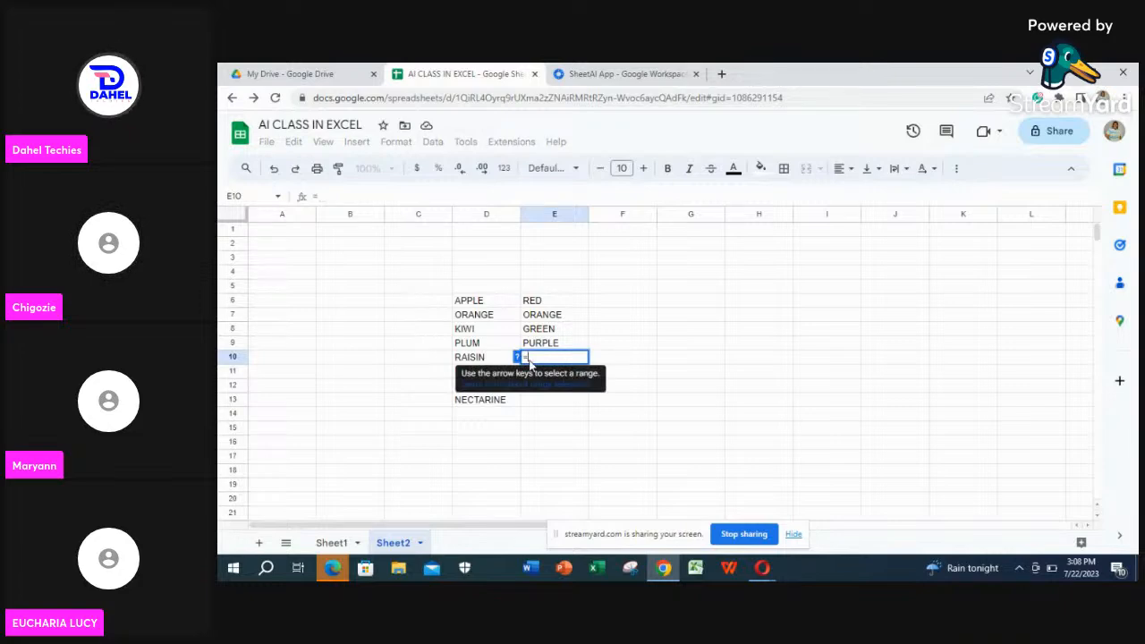
text(RP)
- Enter =PROMPTLOOP(D6:D9,E6:E9,D10:D13) in E10
key(BackSpace)
key(BackSpace)
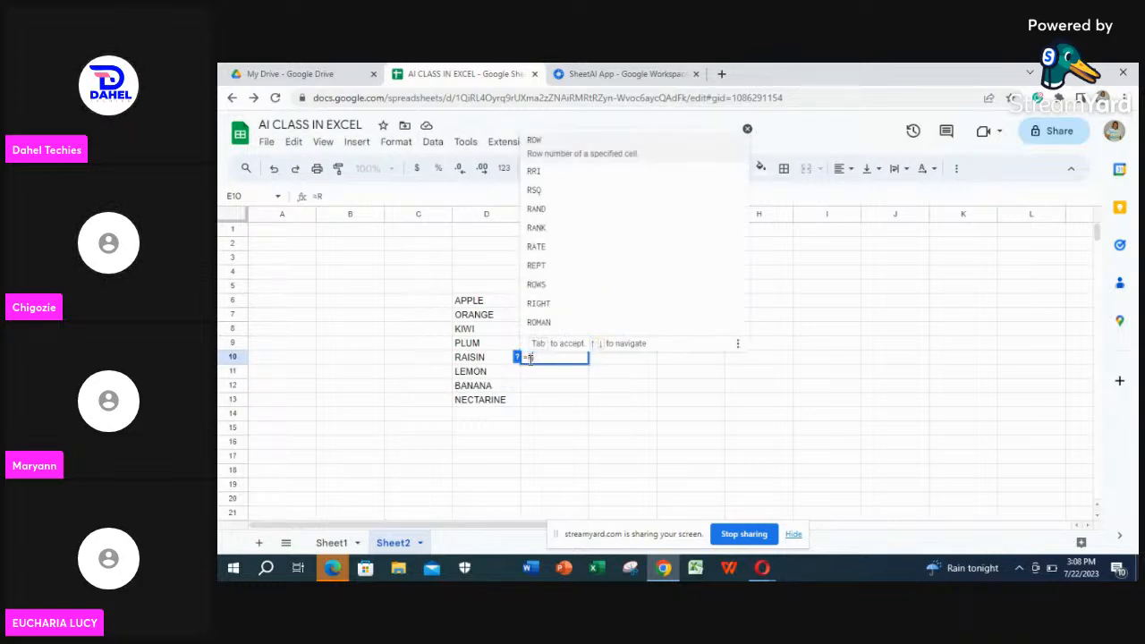
text(PRO)
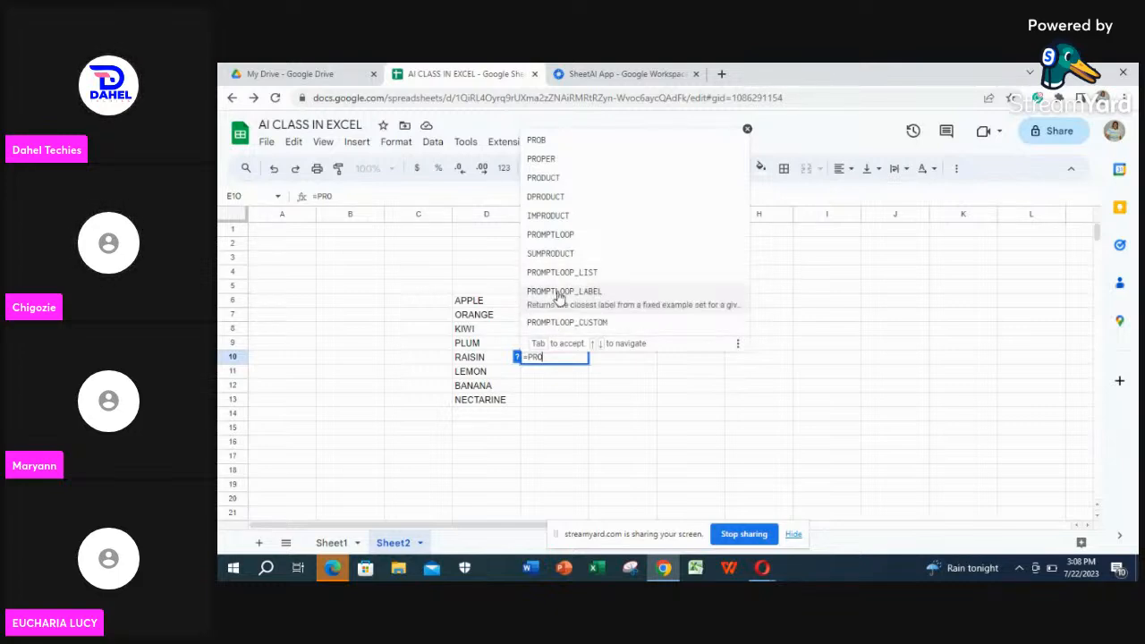
click(559, 239)
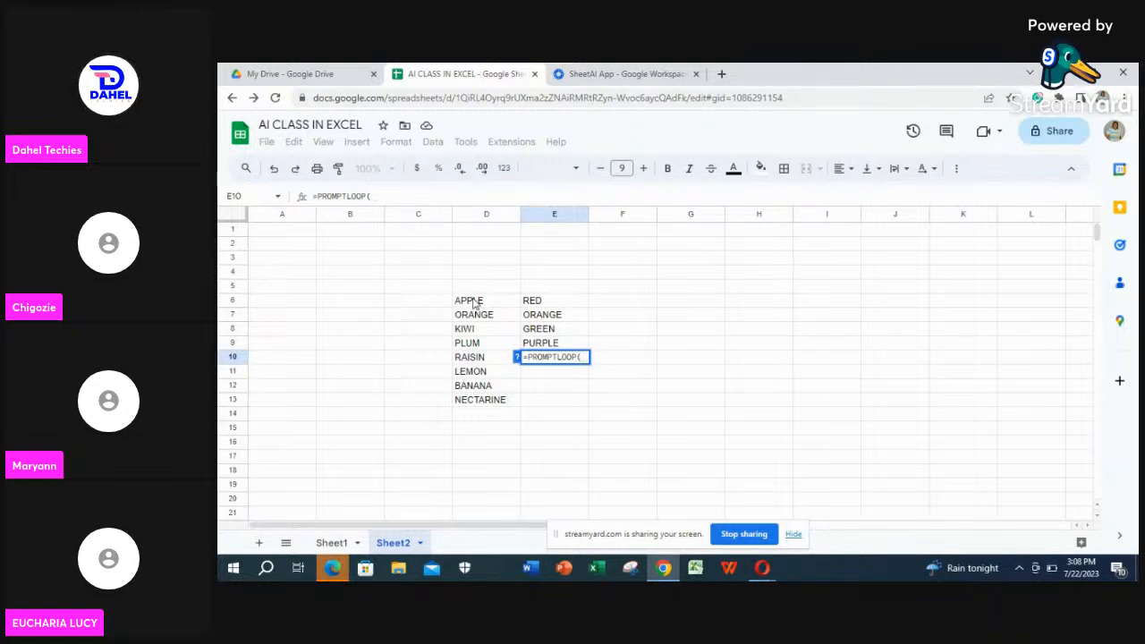
drag(474, 303, 475, 346)
text(,)
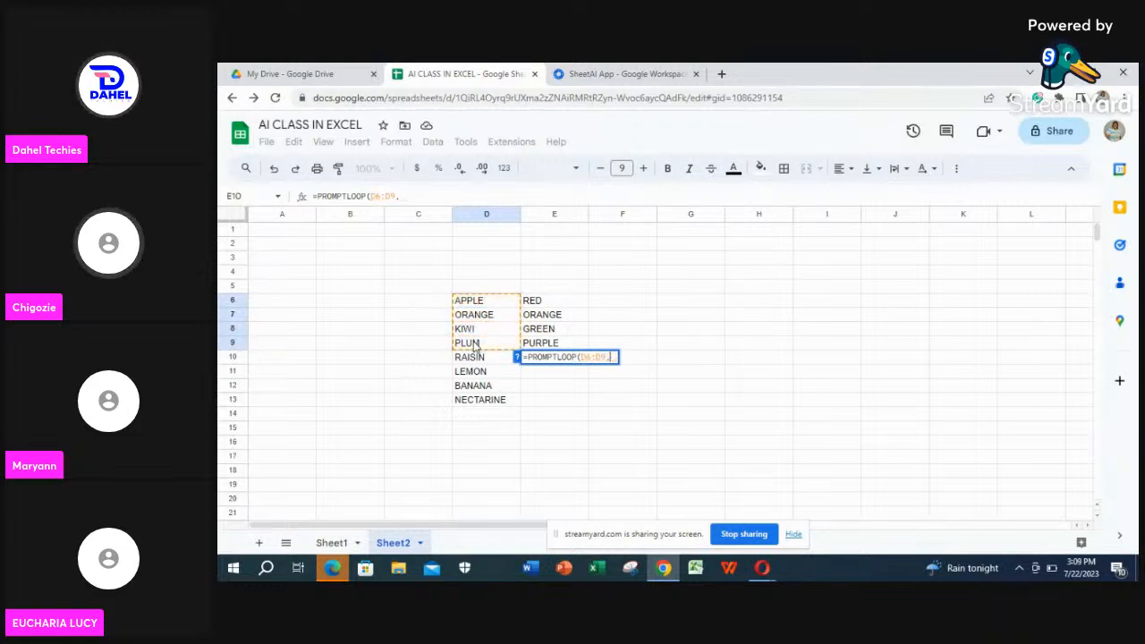
click(544, 303)
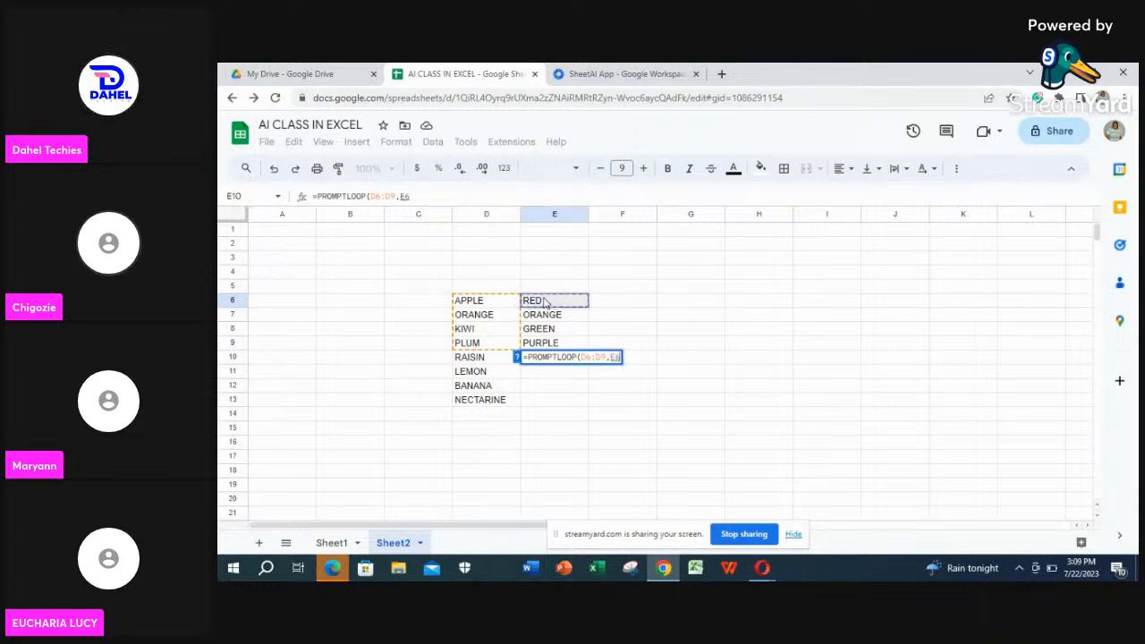
drag(544, 303, 545, 345)
text(,)
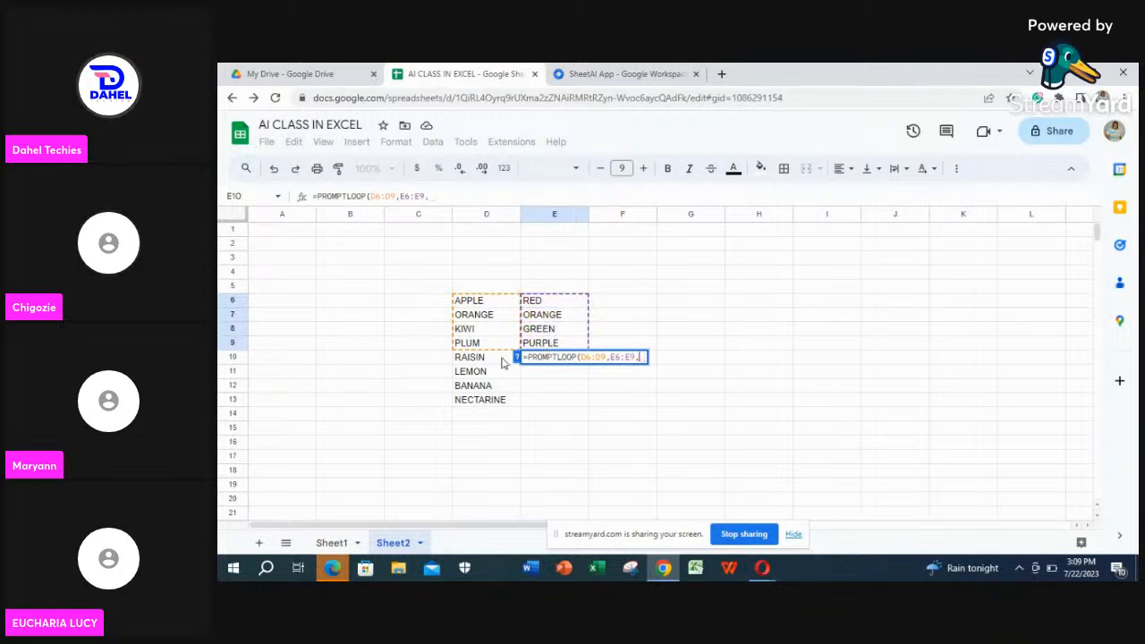
drag(482, 359, 480, 402)
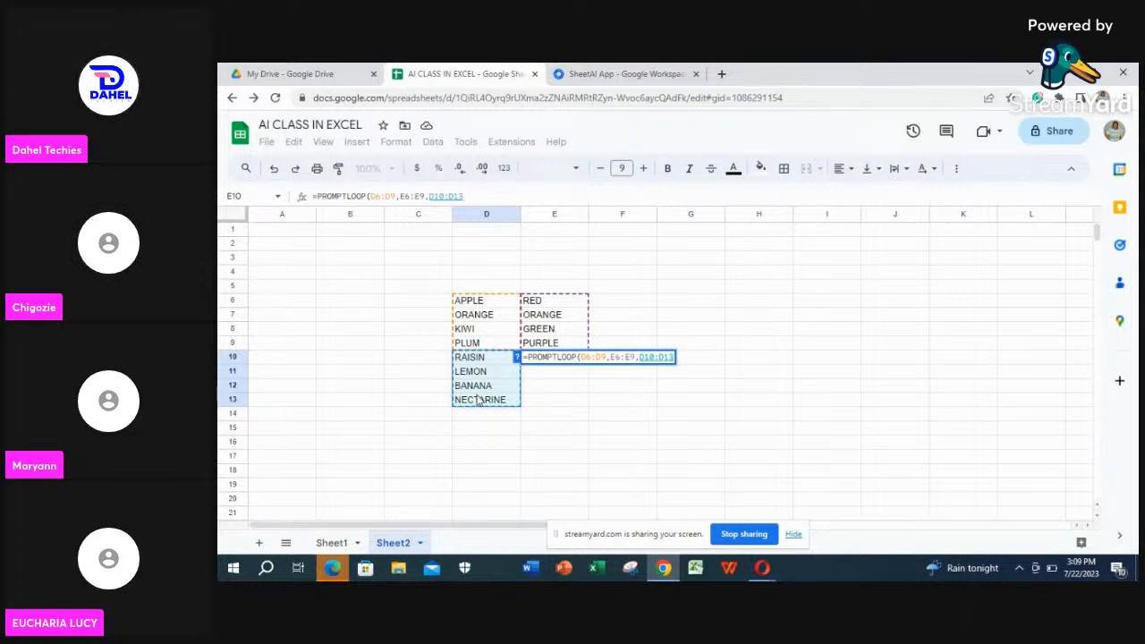
text())
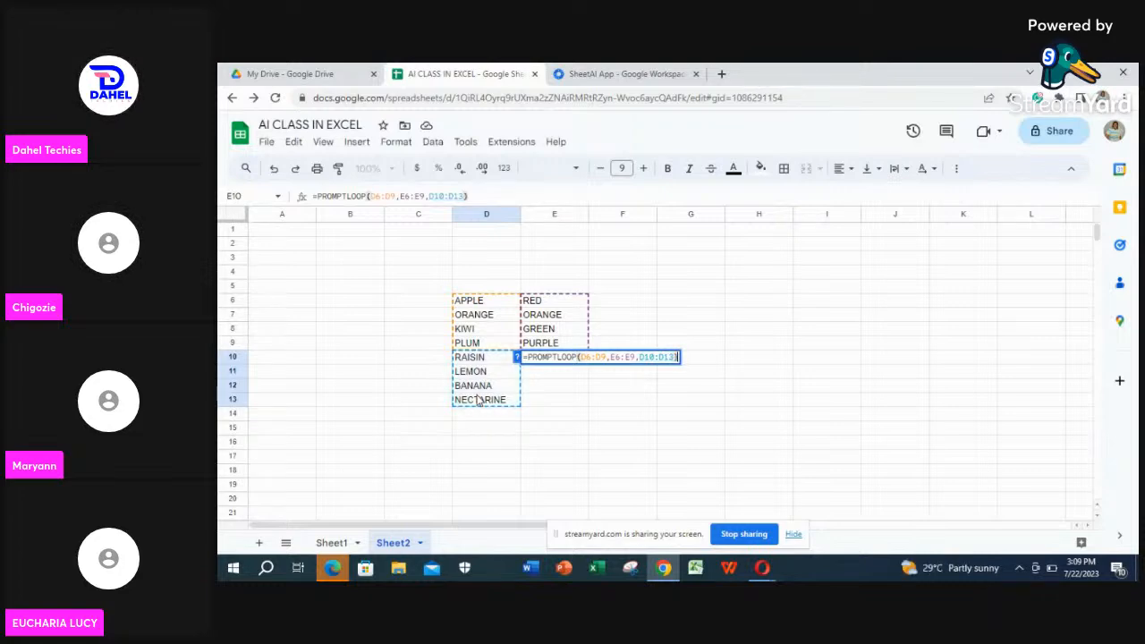
key(Return)
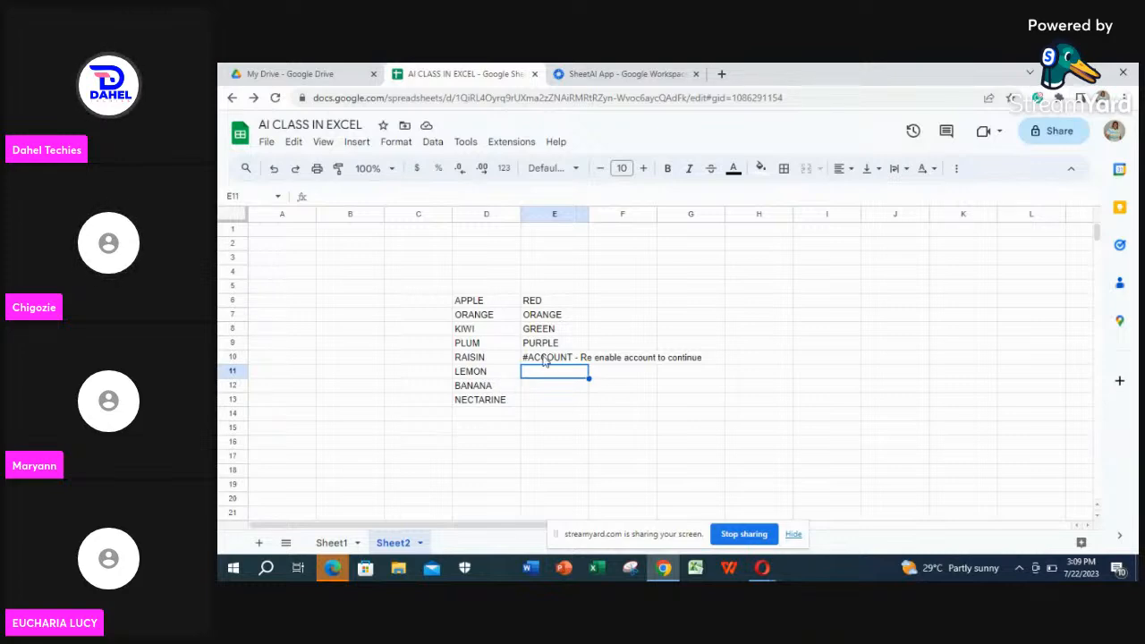
- Fill E10's PROMPTLOOP formula down to E13 and widen column E
click(543, 359)
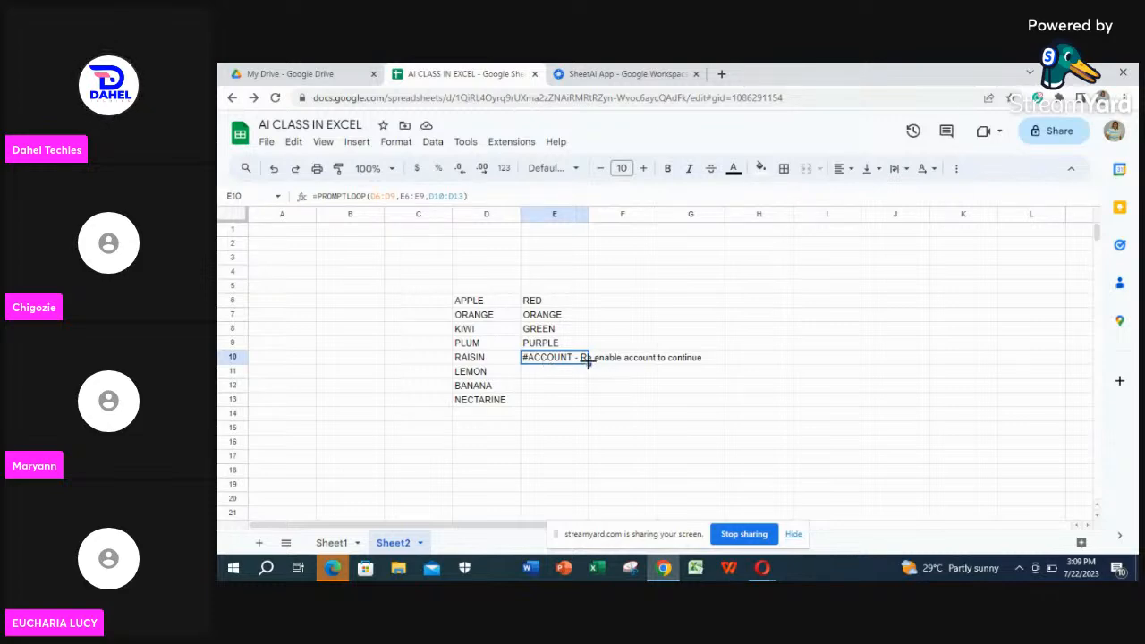
mouse_move(588, 362)
mouse_down()
mouse_move(588, 406)
mouse_move(590, 363)
mouse_up()
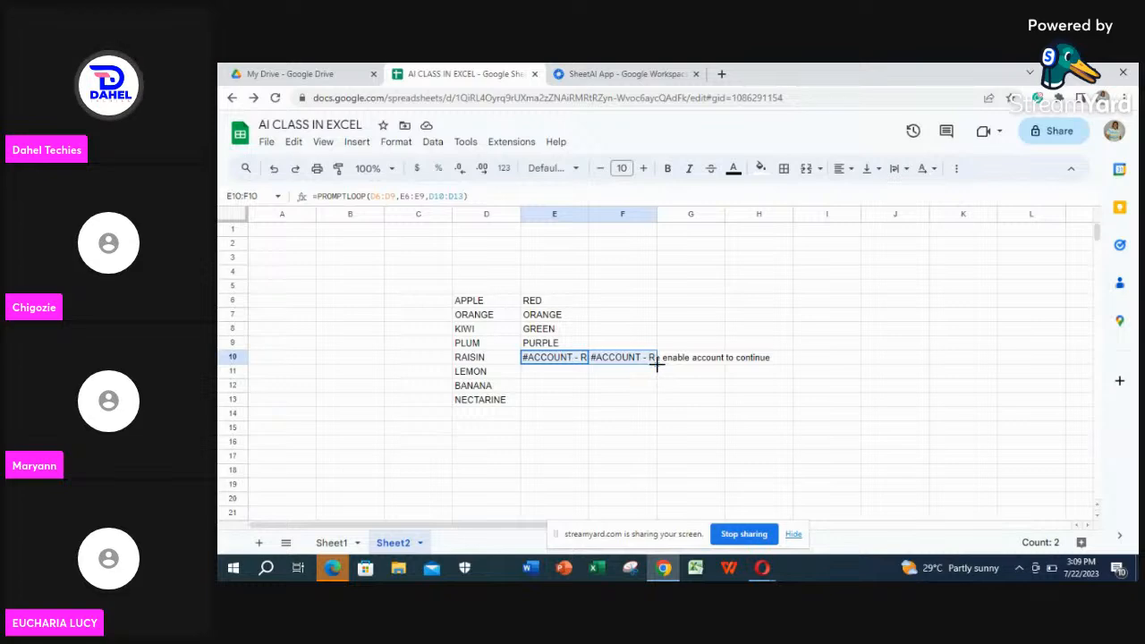
click(584, 361)
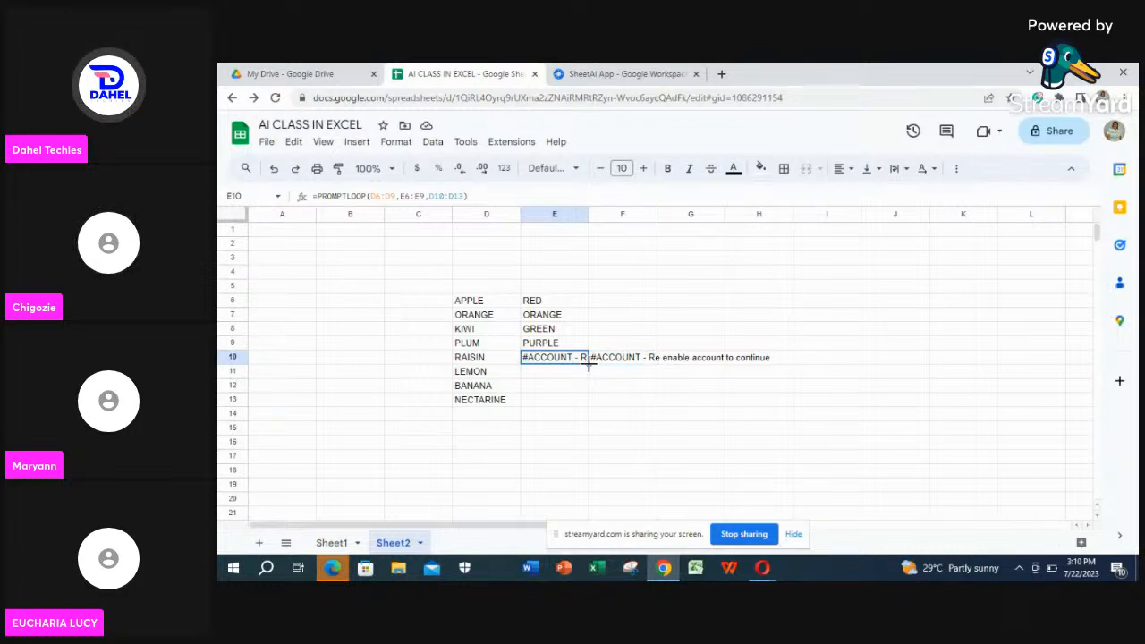
drag(589, 363, 588, 401)
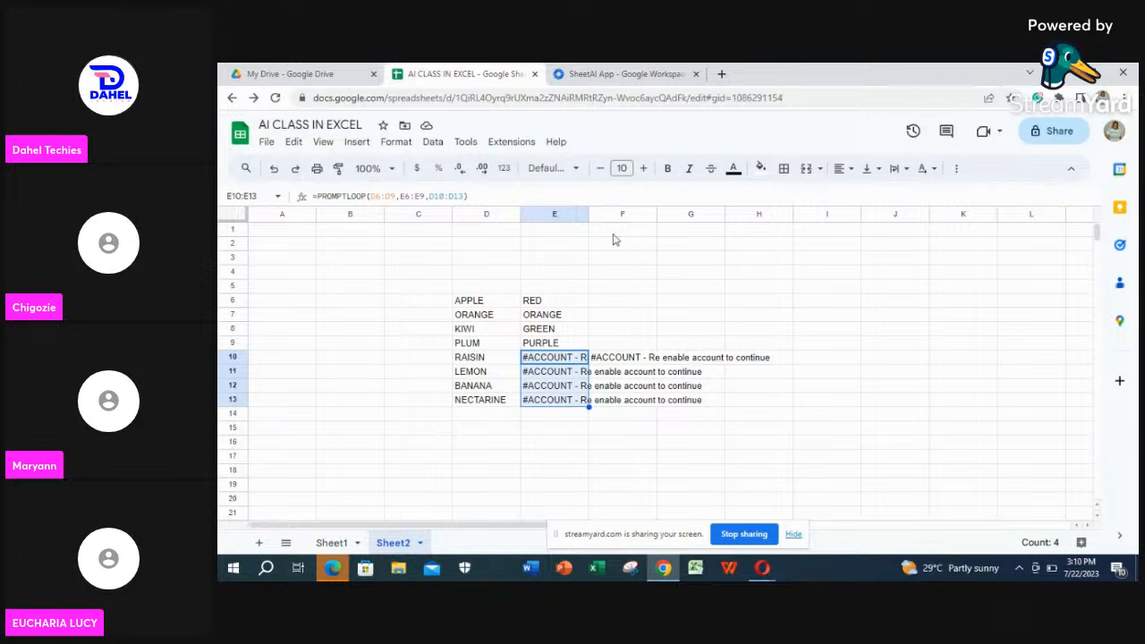
drag(589, 214, 606, 215)
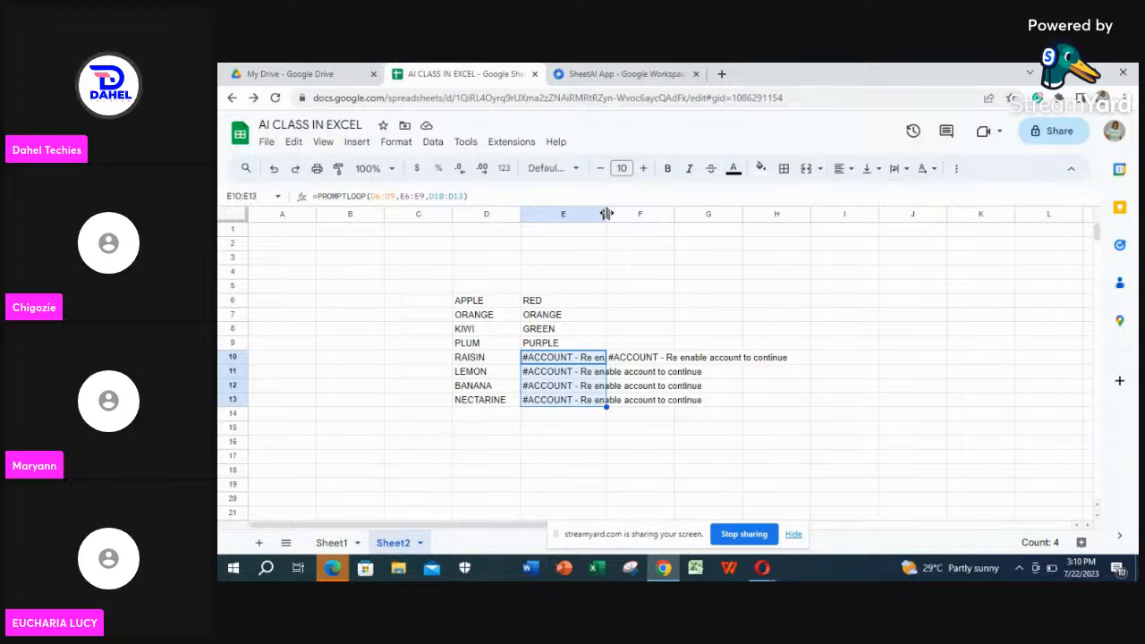
- Activate the PromptLoop: AI in Sheets add-on from the Extensions menu
click(511, 142)
mouse_move(529, 171)
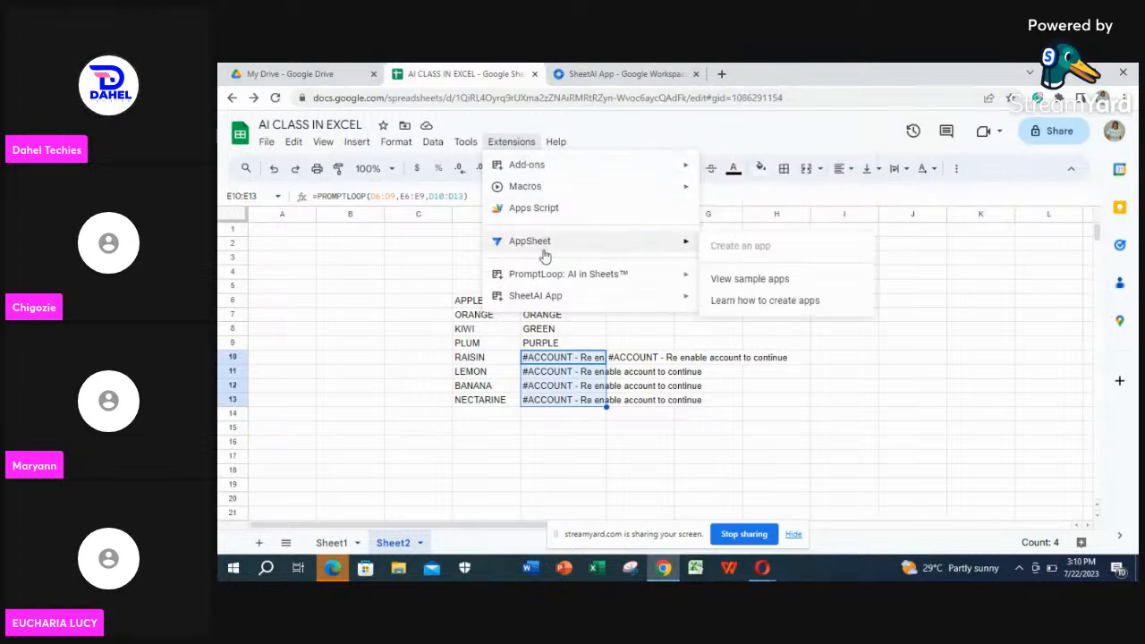
mouse_move(542, 283)
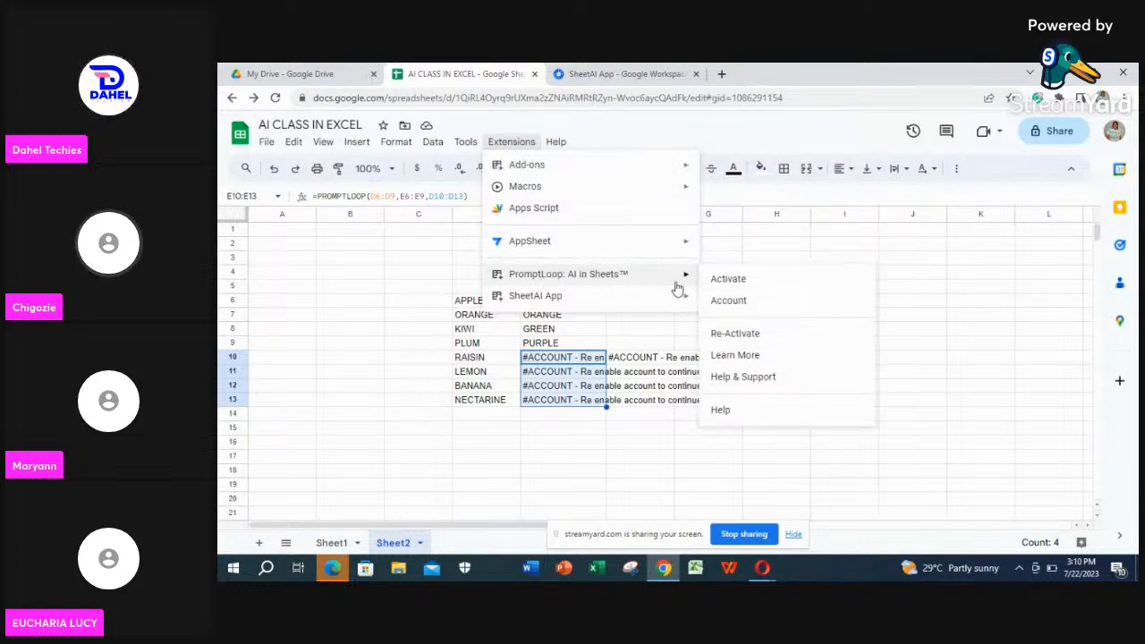
click(725, 283)
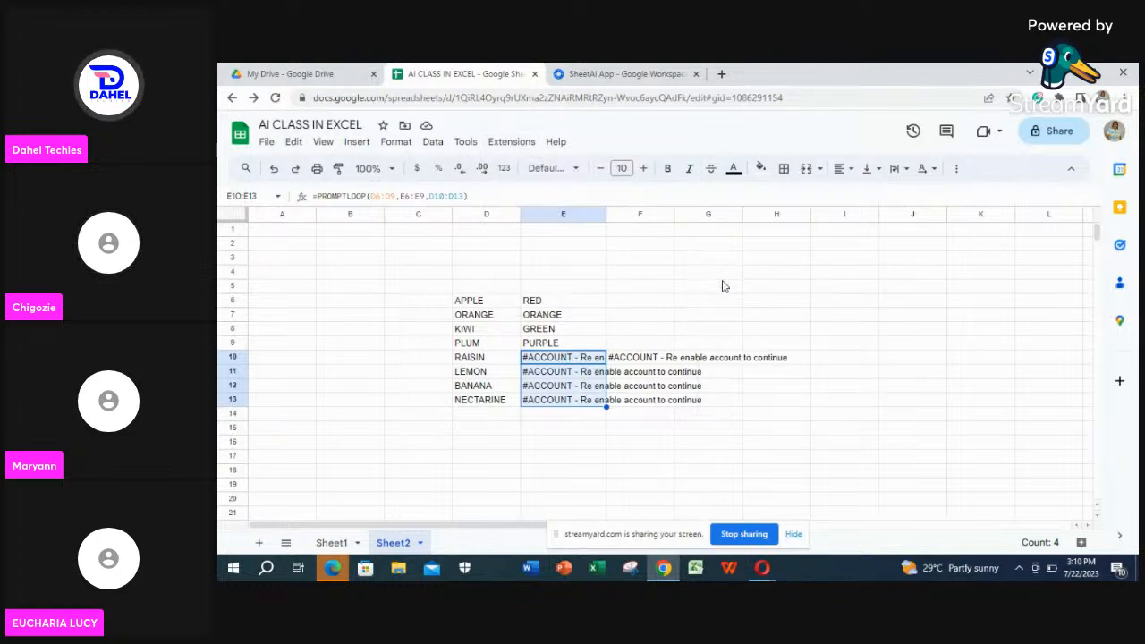
scroll(696, 312, down, 1)
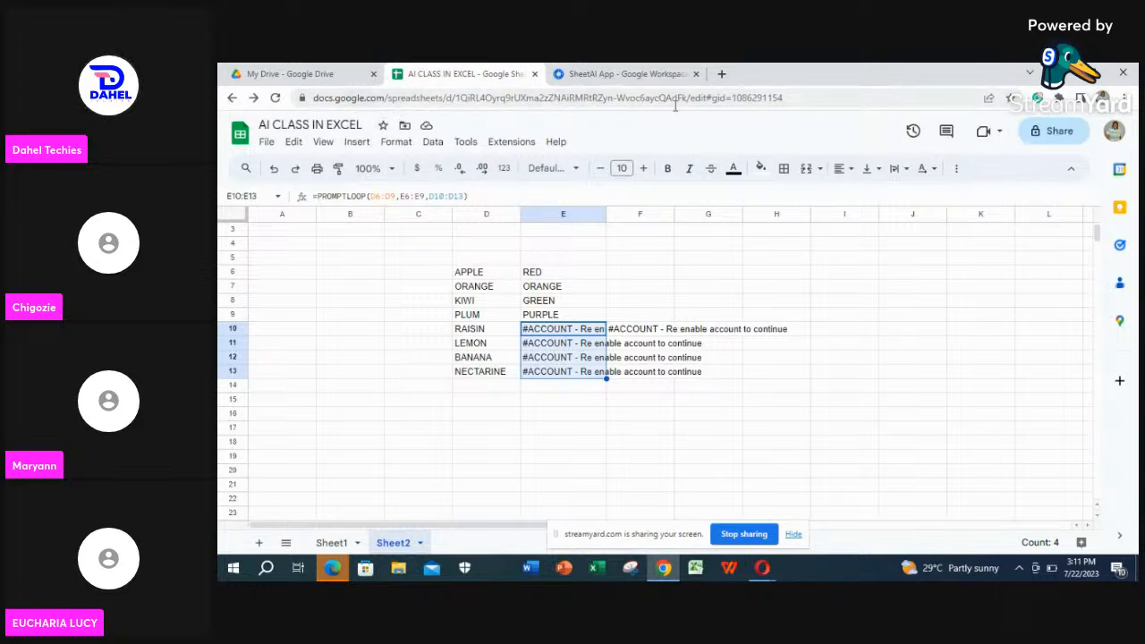
- Reload the spreadsheet and delete the PROMPTLOOP formula from E10
click(276, 98)
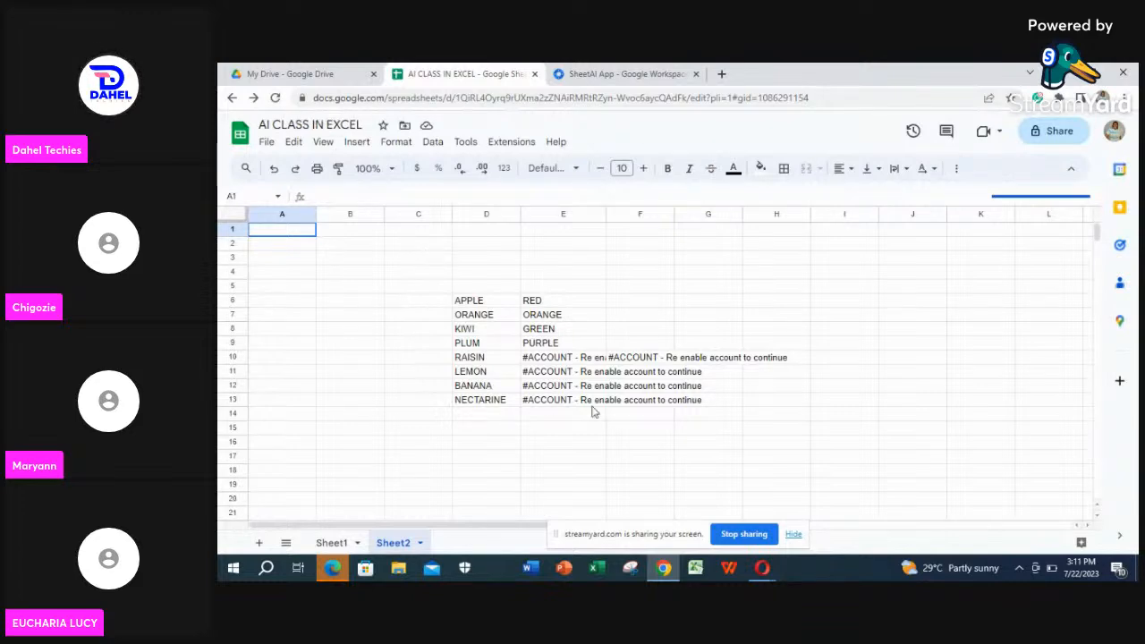
click(553, 360)
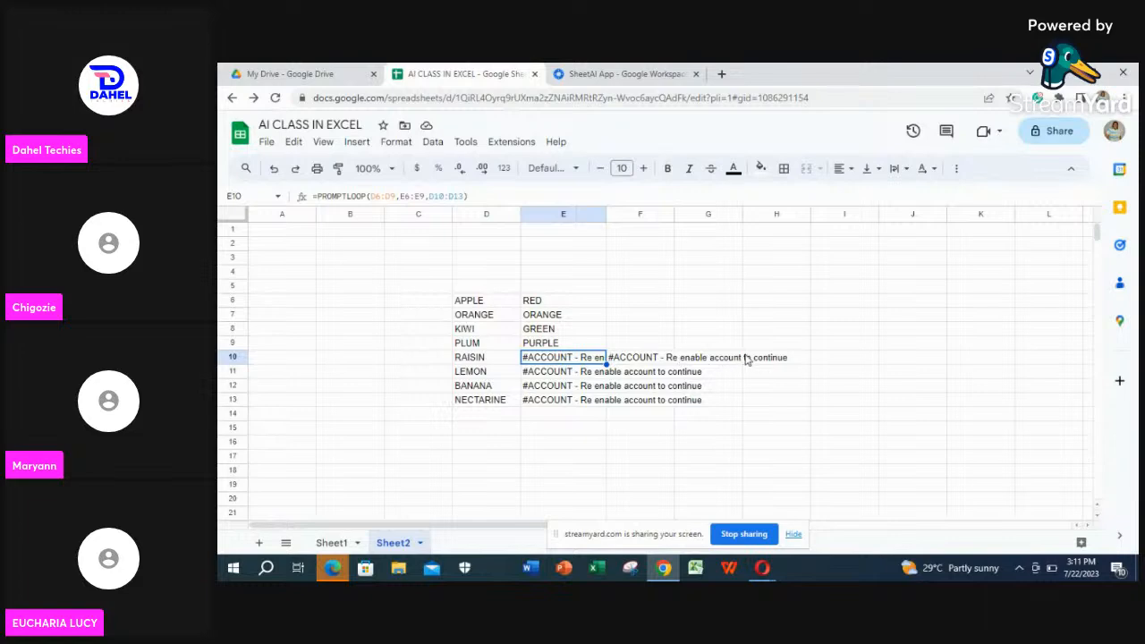
key(Delete)
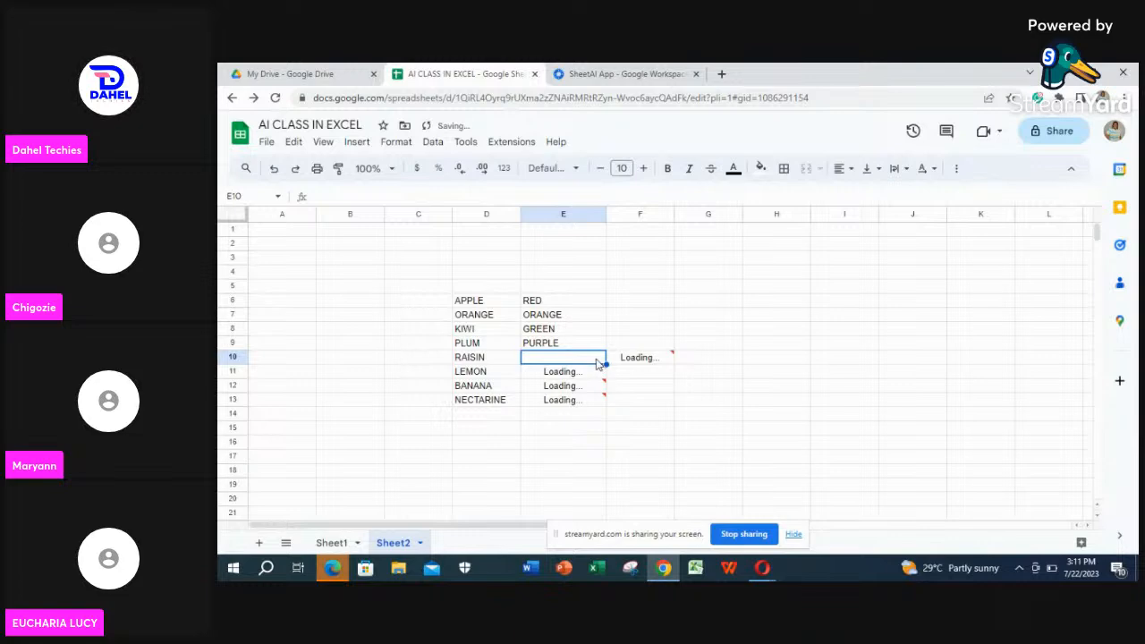
- Clear the old colour results in E10:E13 and start editing E10
drag(597, 362, 603, 403)
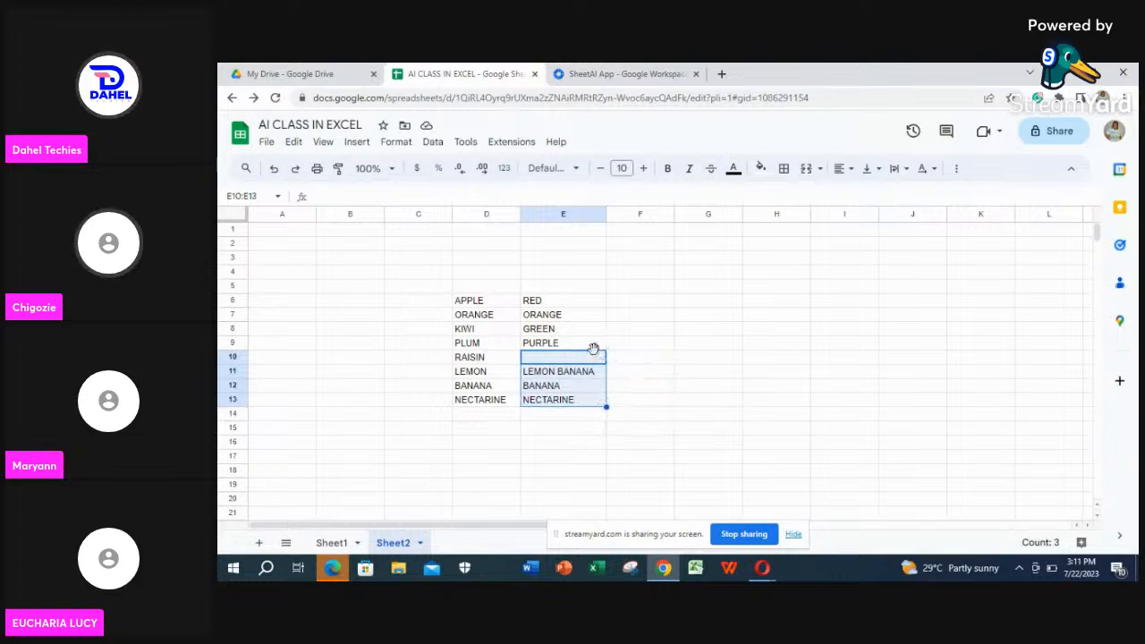
click(592, 358)
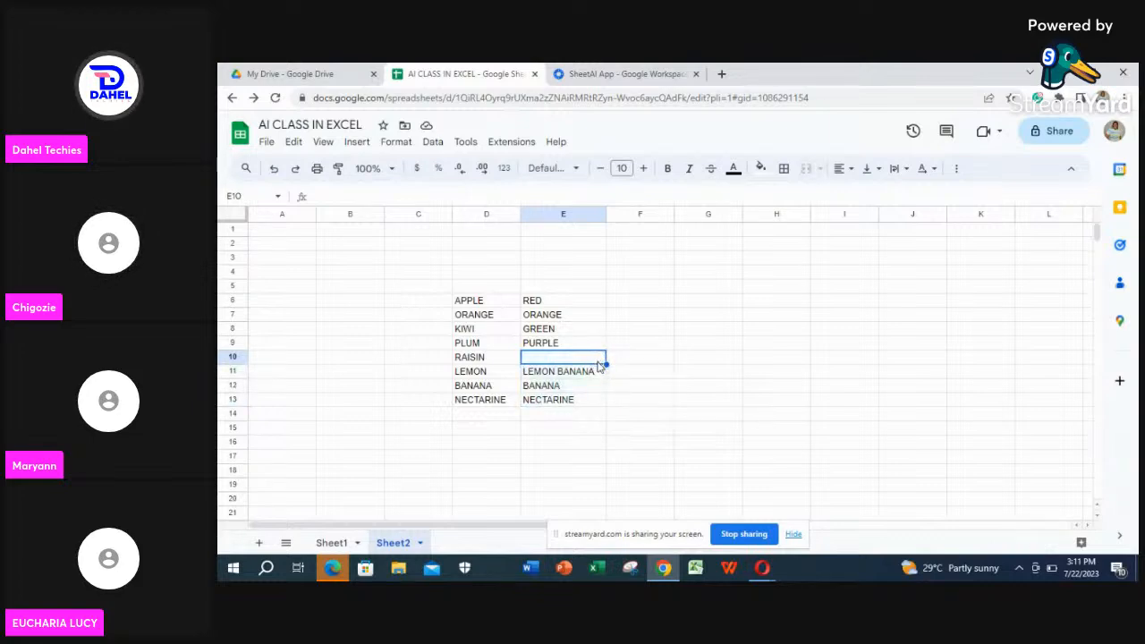
drag(599, 367, 595, 400)
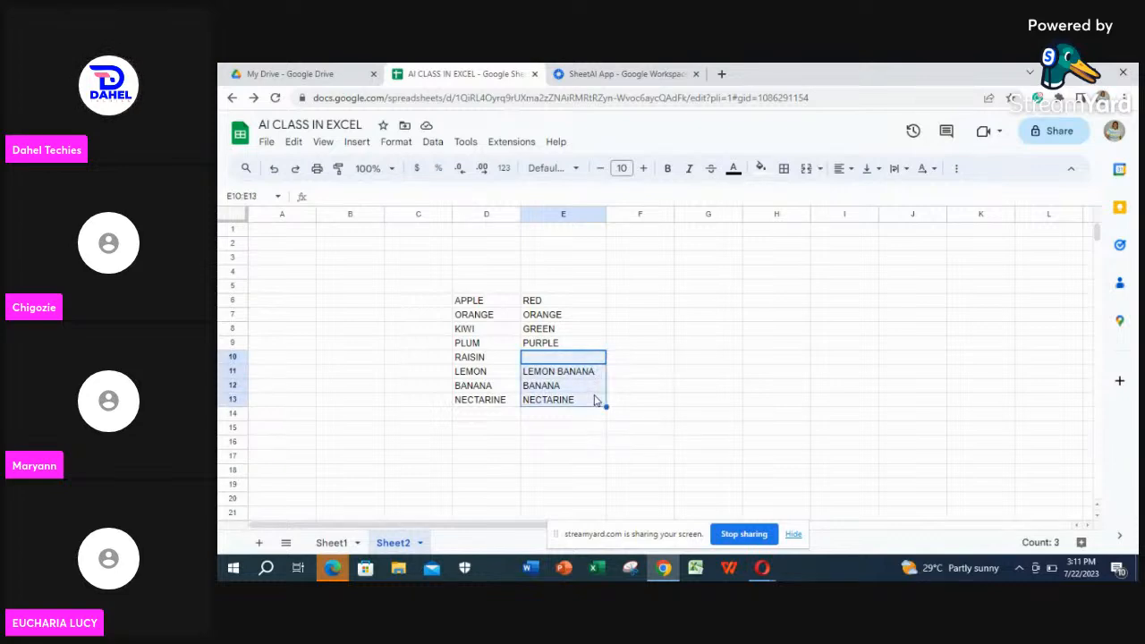
key(Delete)
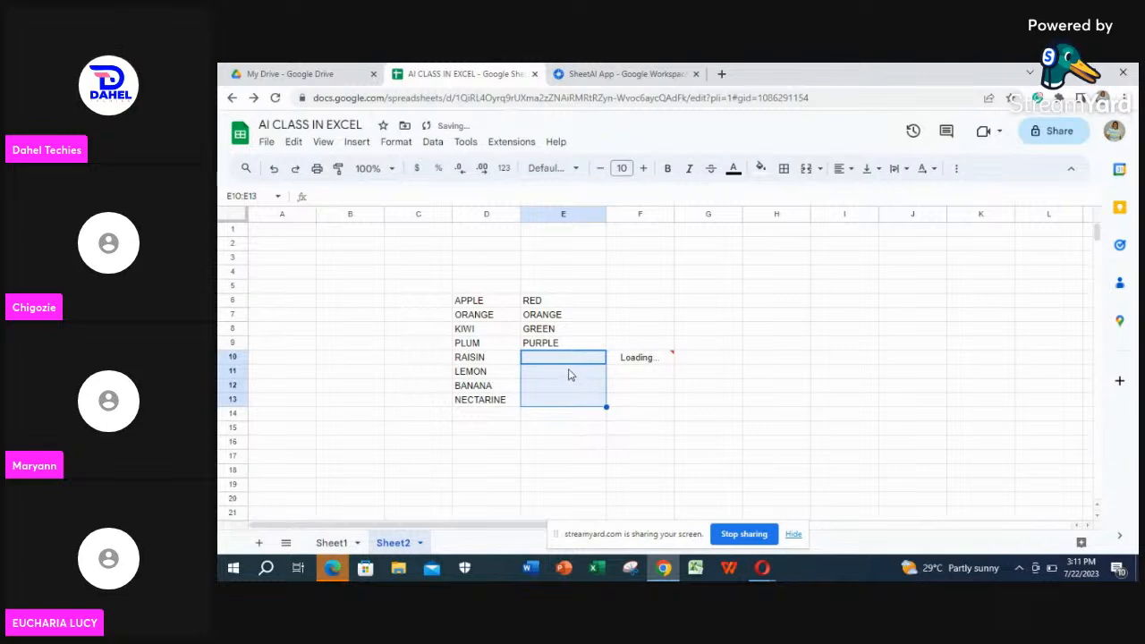
click(573, 359)
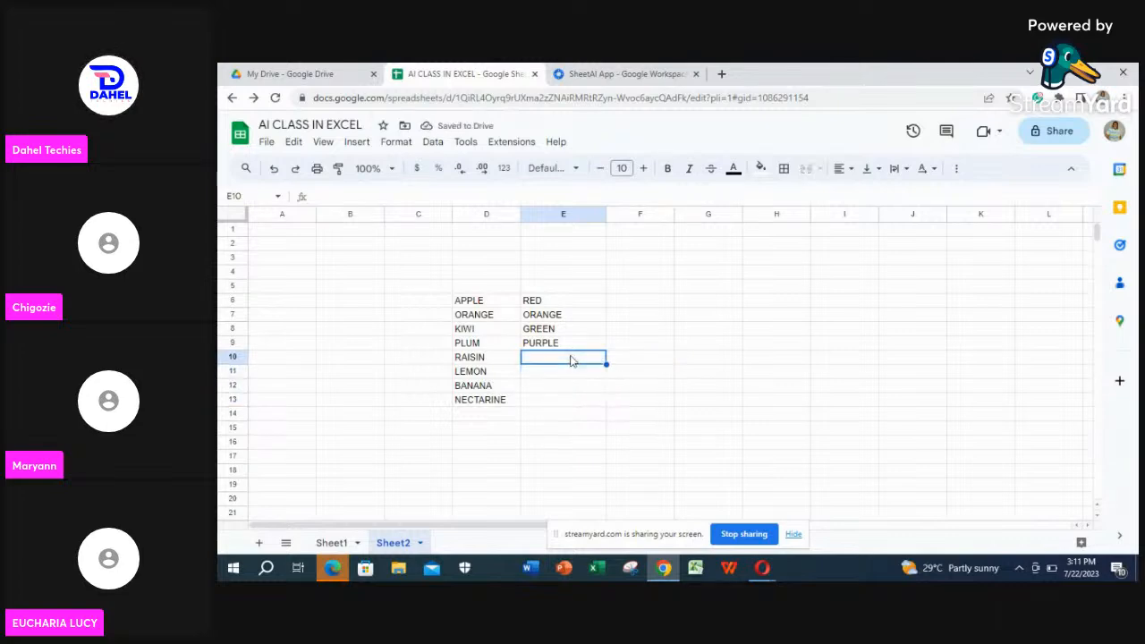
double_click(567, 358)
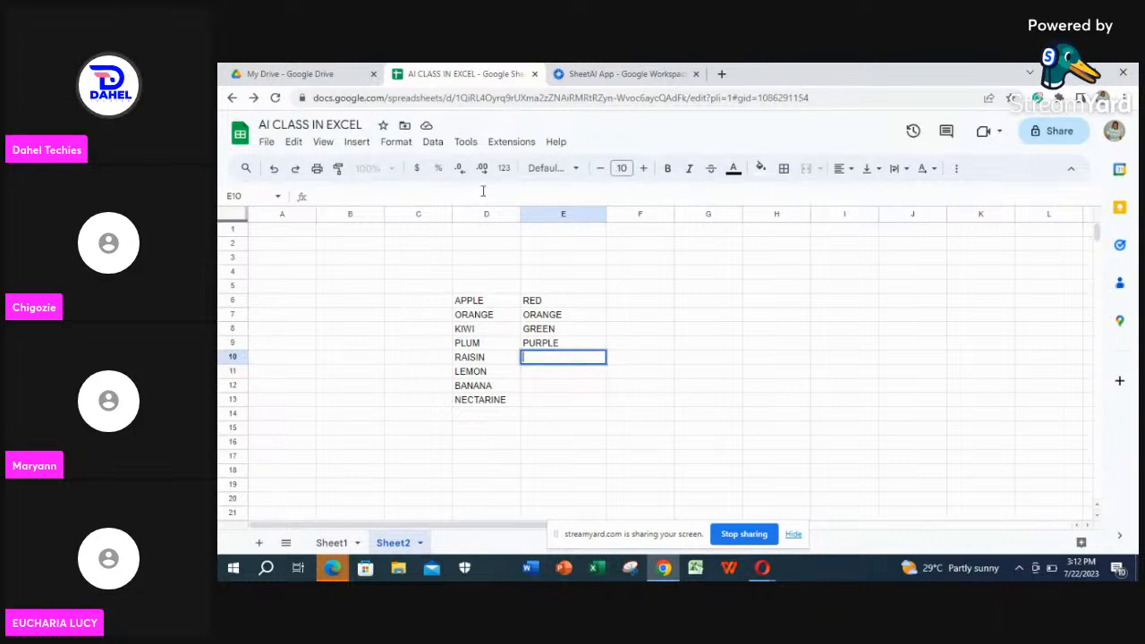
click(521, 145)
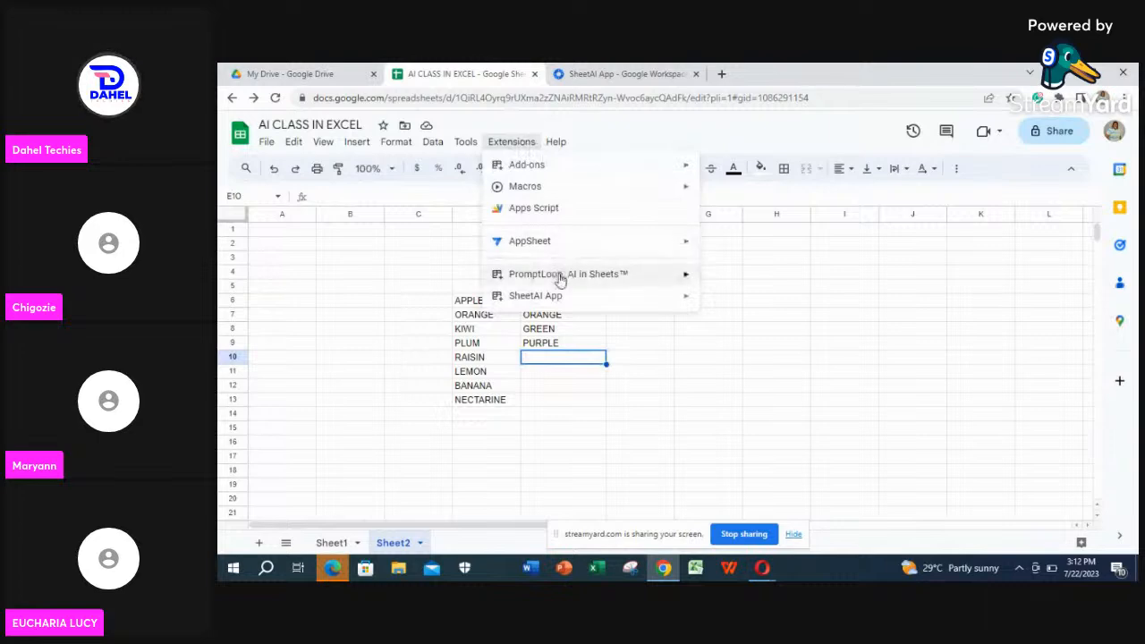
- Re-activate the PromptLoop: AI in Sheets add-in so its panel opens beside Sheet2
mouse_move(558, 279)
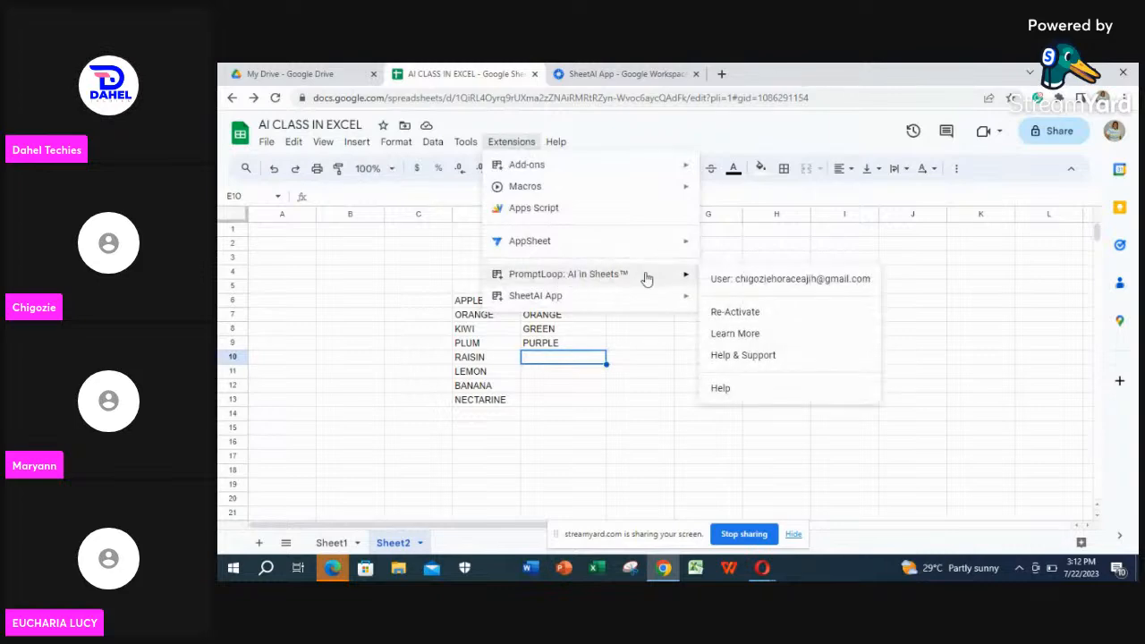
click(727, 316)
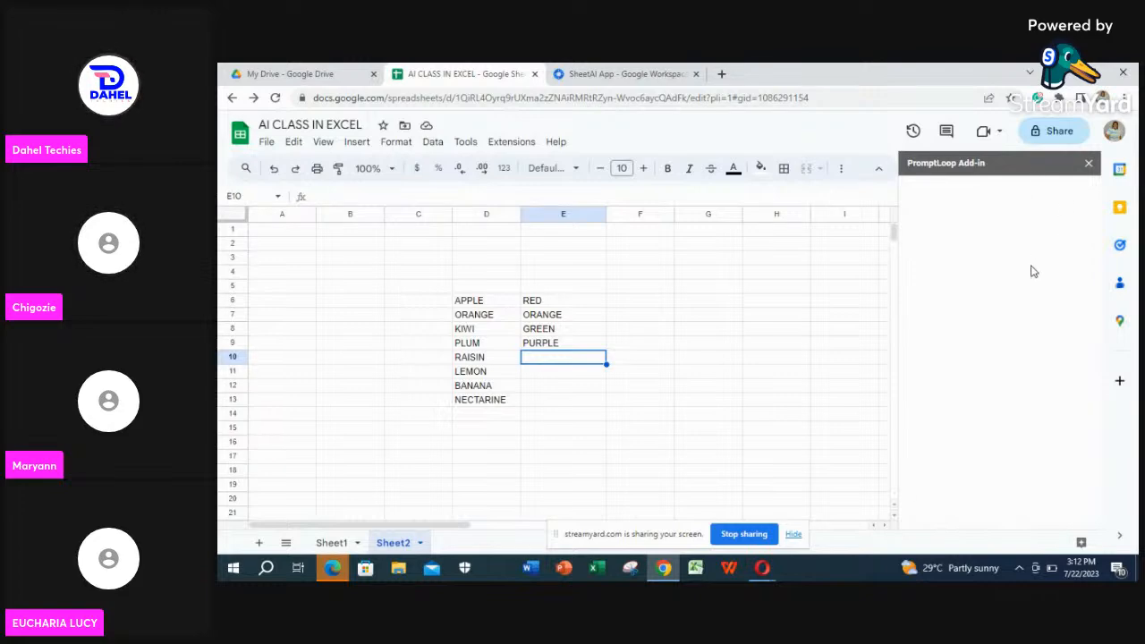
double_click(550, 360)
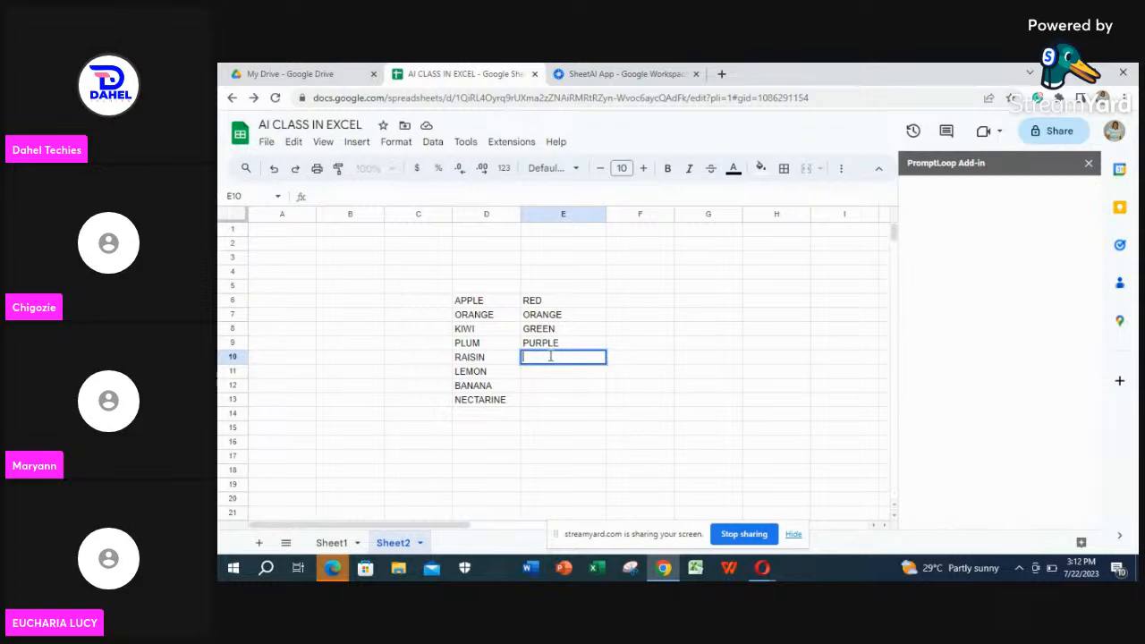
- Enter =PROMPTLOOP(D6:D9,E6:E9,D10:D13) in E10, returning ORANGE for RAISIN
text(=)
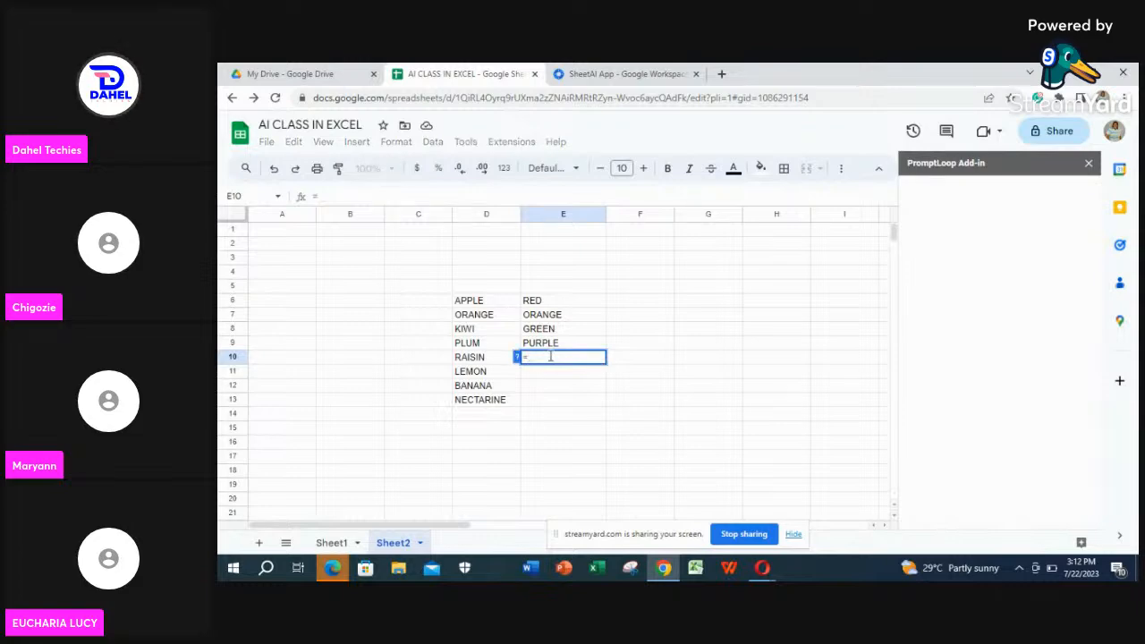
text(PRO)
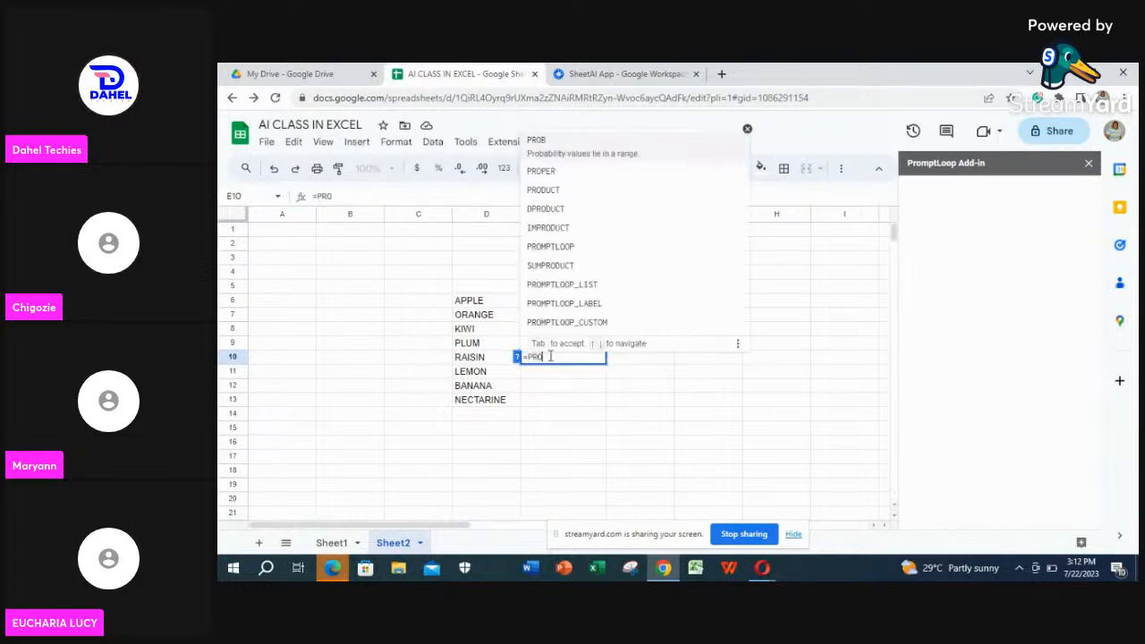
click(561, 235)
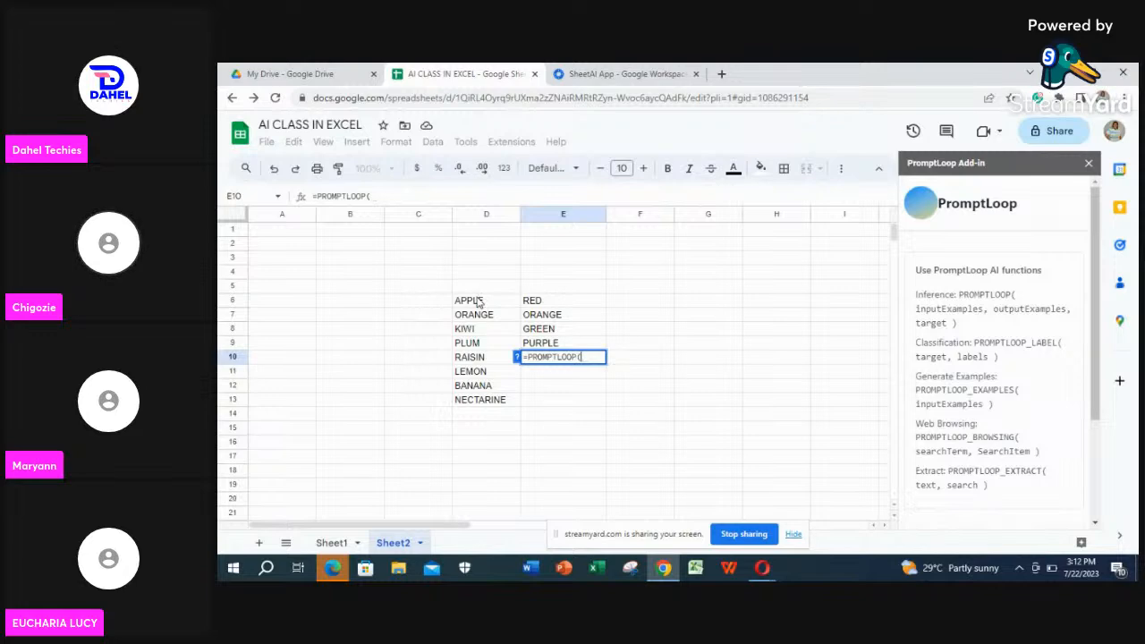
drag(478, 301, 479, 345)
text(,)
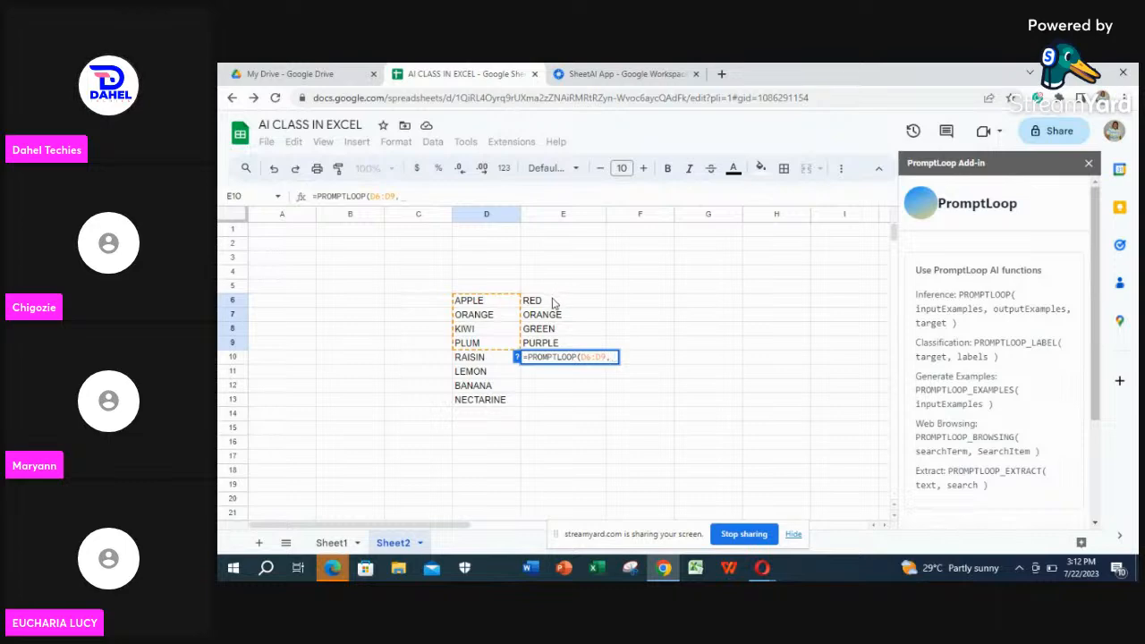
drag(553, 304, 555, 343)
text(,)
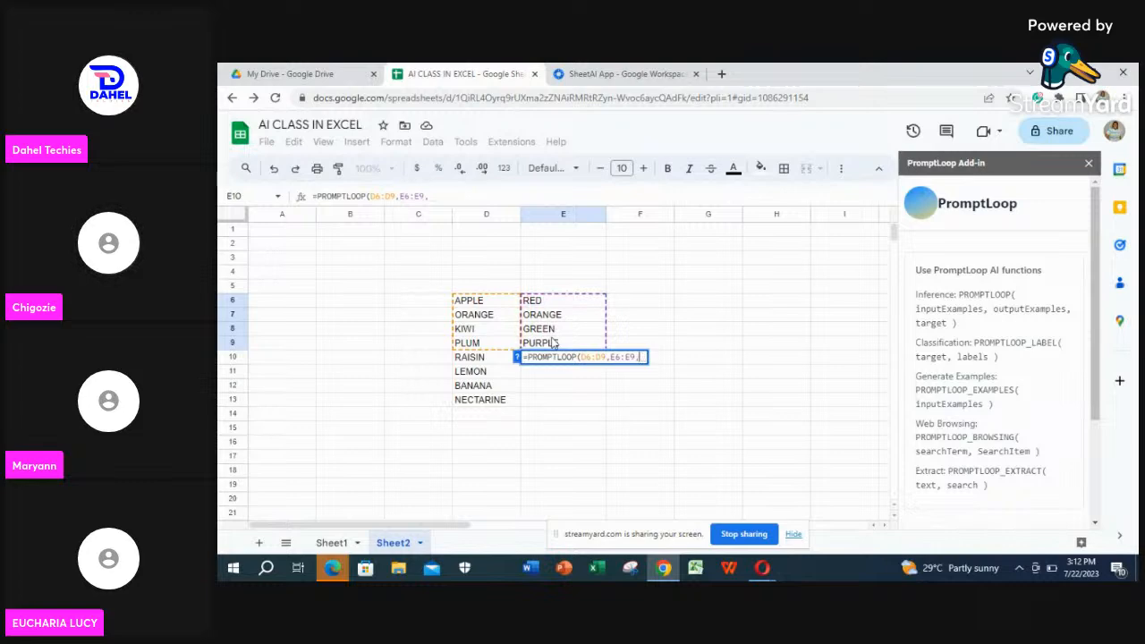
drag(467, 358, 471, 400)
text())
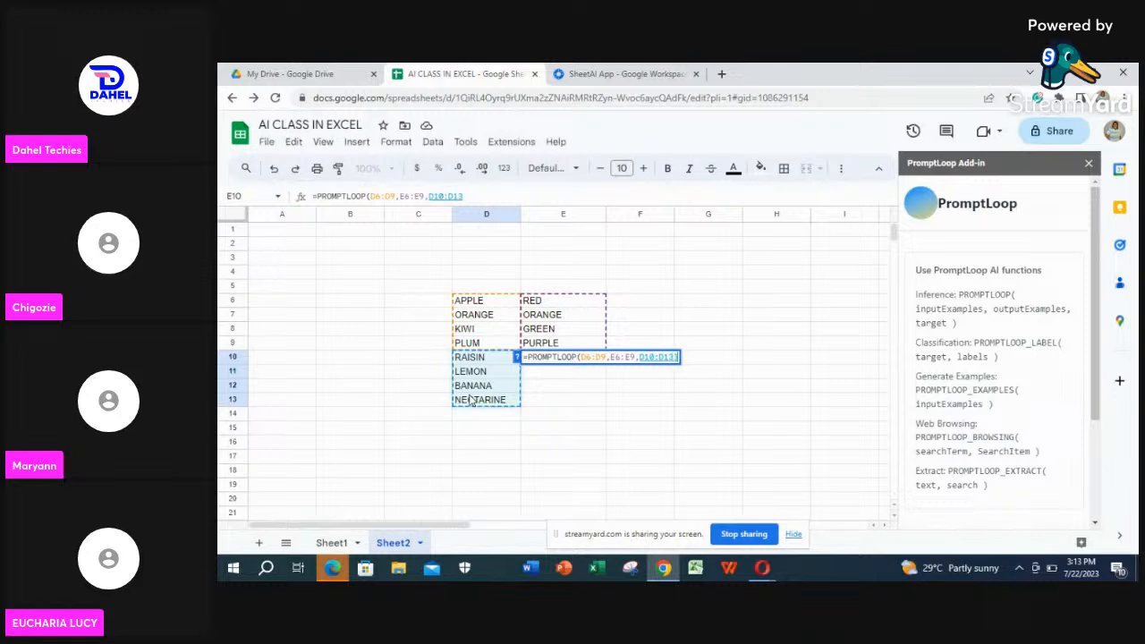
key(Return)
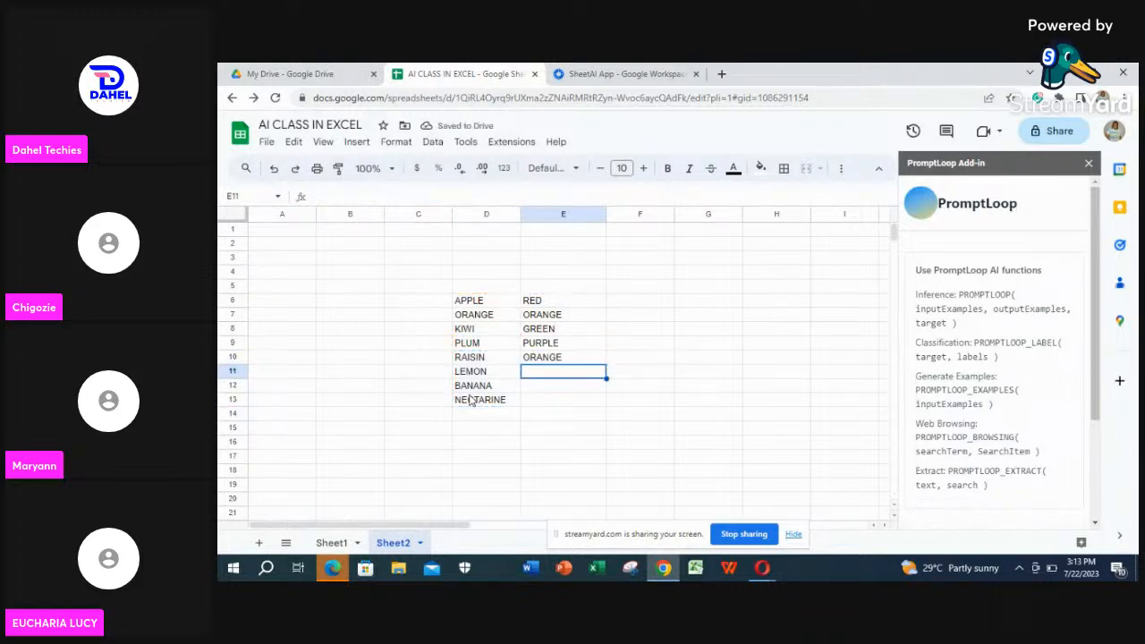
- Check the E10 formula and view the predicted colours ORANGE, LEMON, BANANA, MIX in E10:E13
click(547, 358)
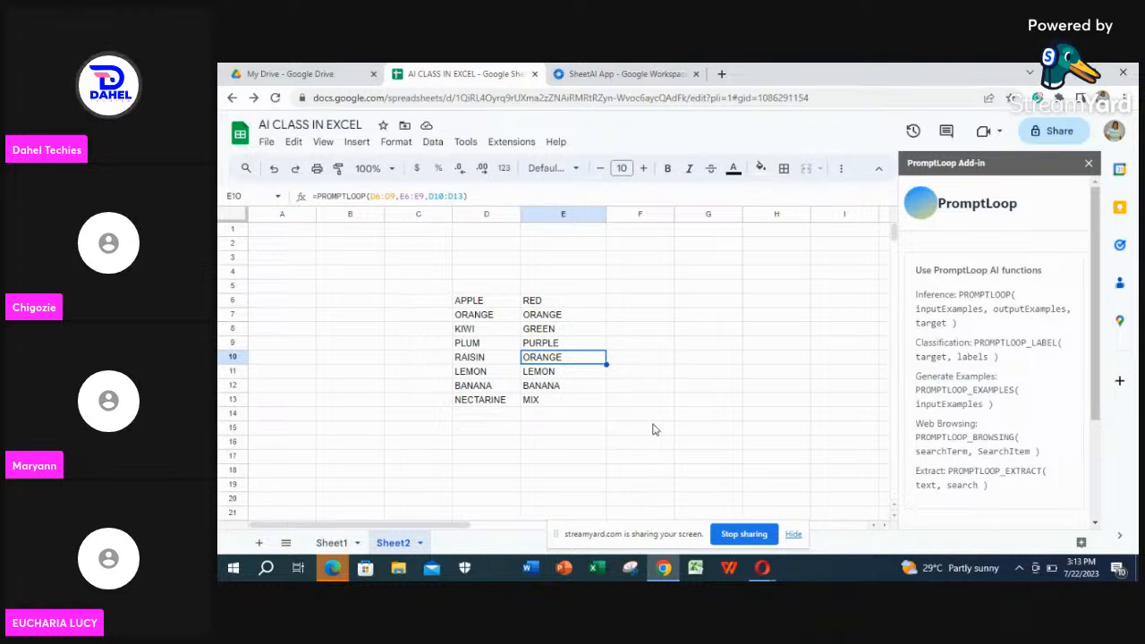
click(645, 377)
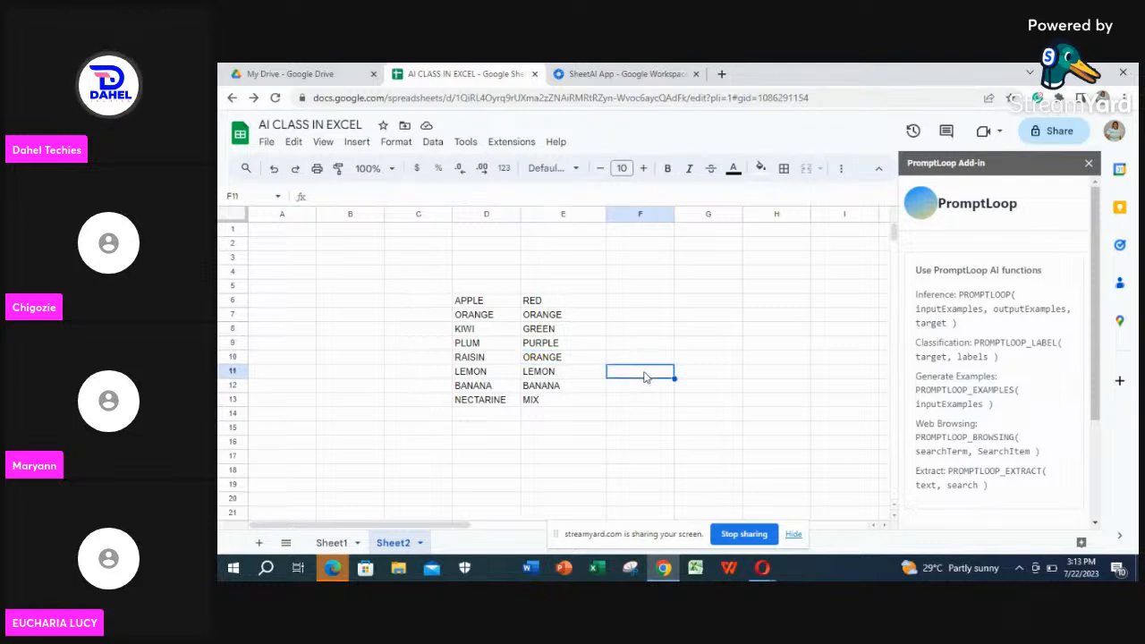
click(738, 535)
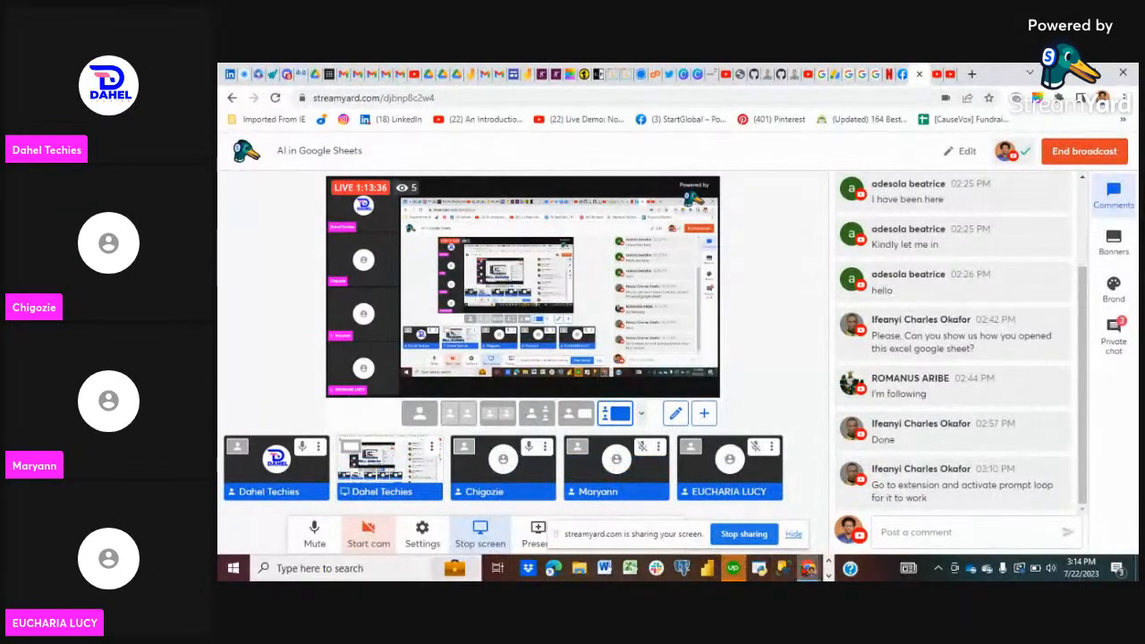
- Switch to the AI IN SHEETS BY DAHEL TECHIES spreadsheet window from the taskbar
mouse_move(808, 568)
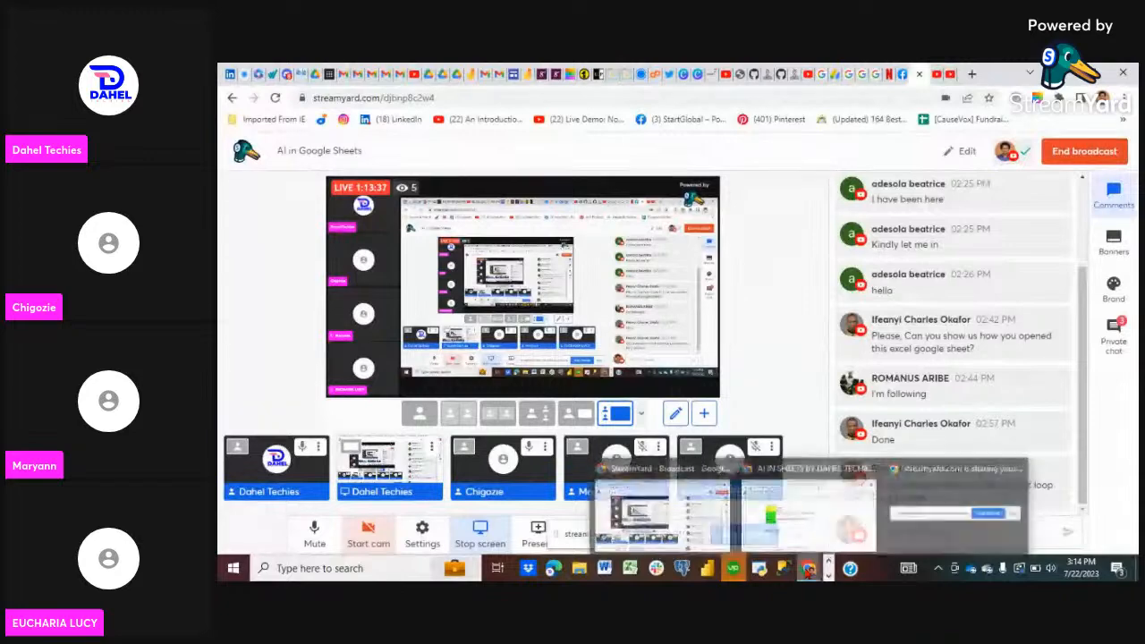
click(796, 536)
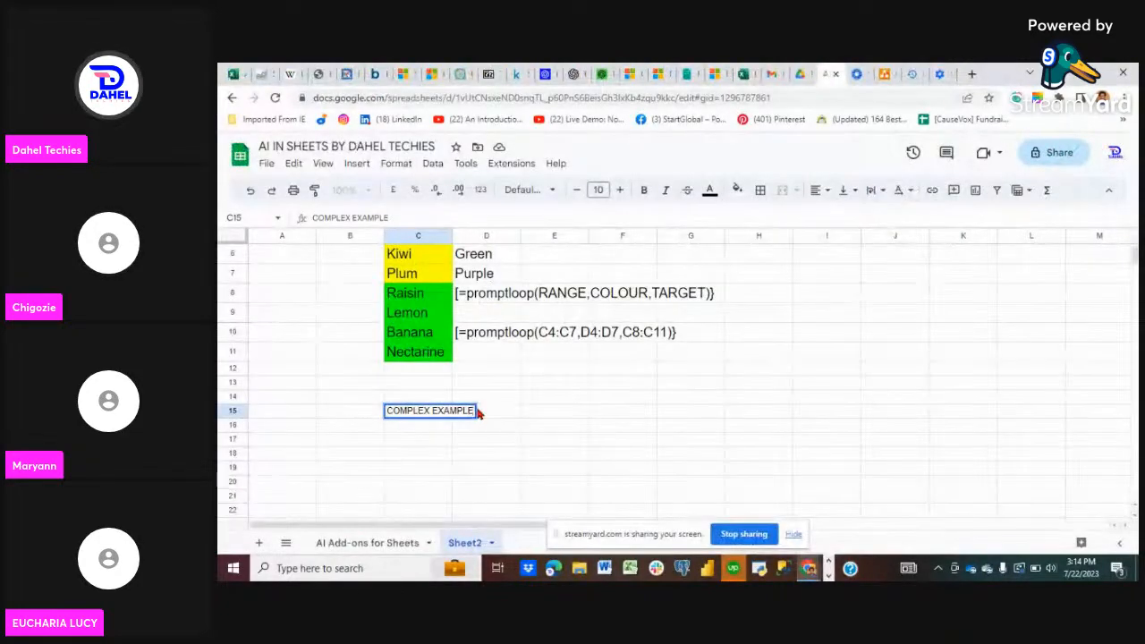
- Finish the C15 note with ': COME UP WITH' after COMPLEX EXAMPLE
text(:)
text( COM)
text(E UP)
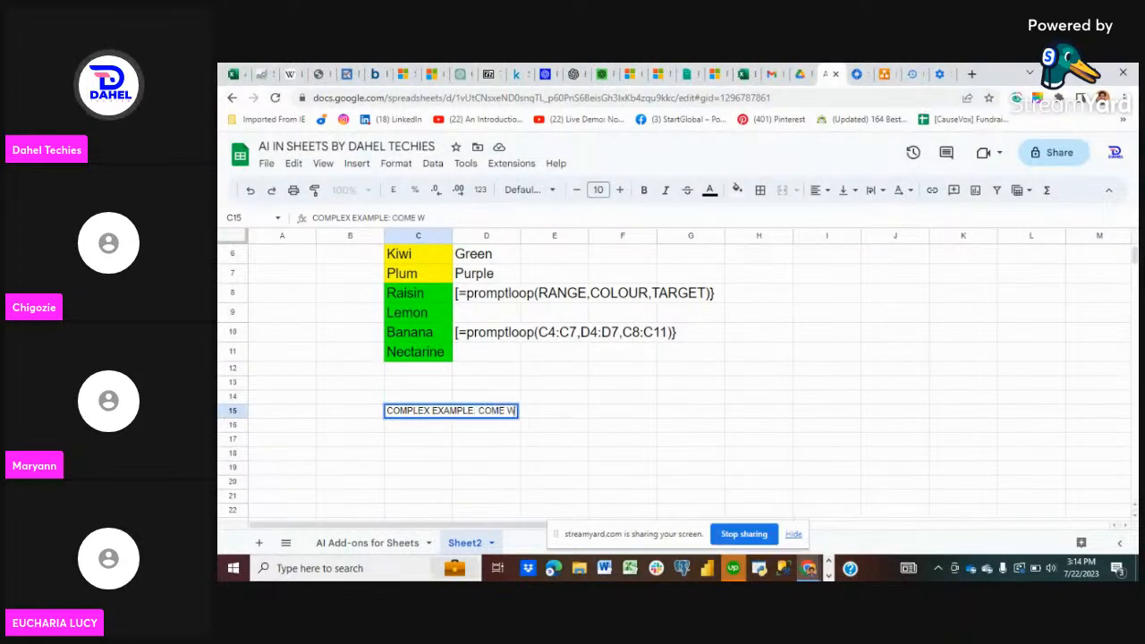
text( WITH)
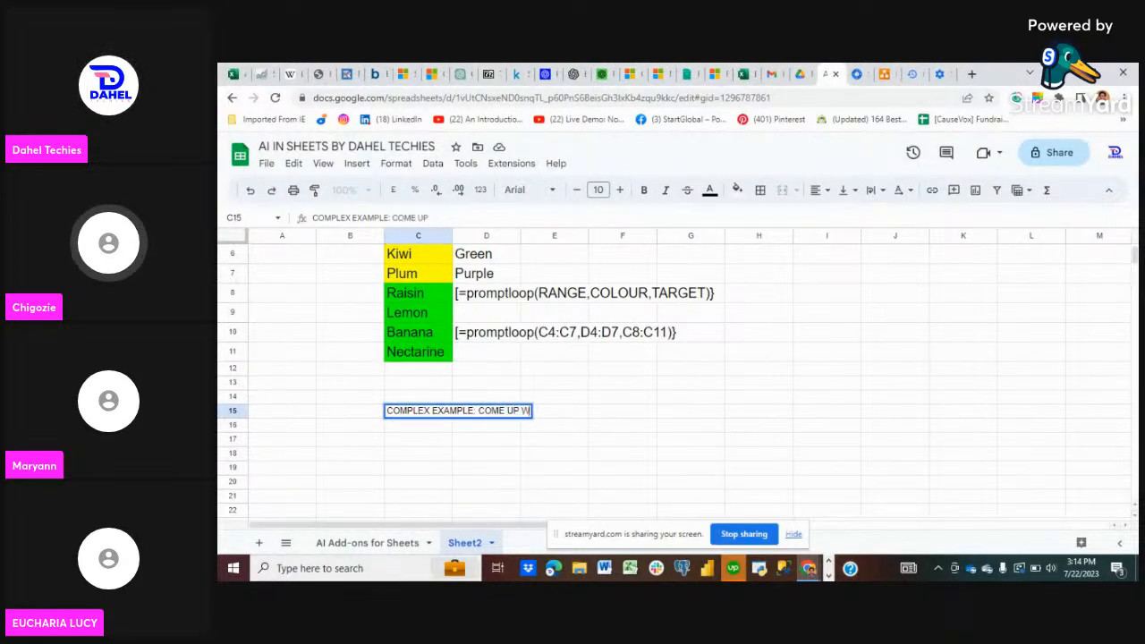
mouse_move(810, 569)
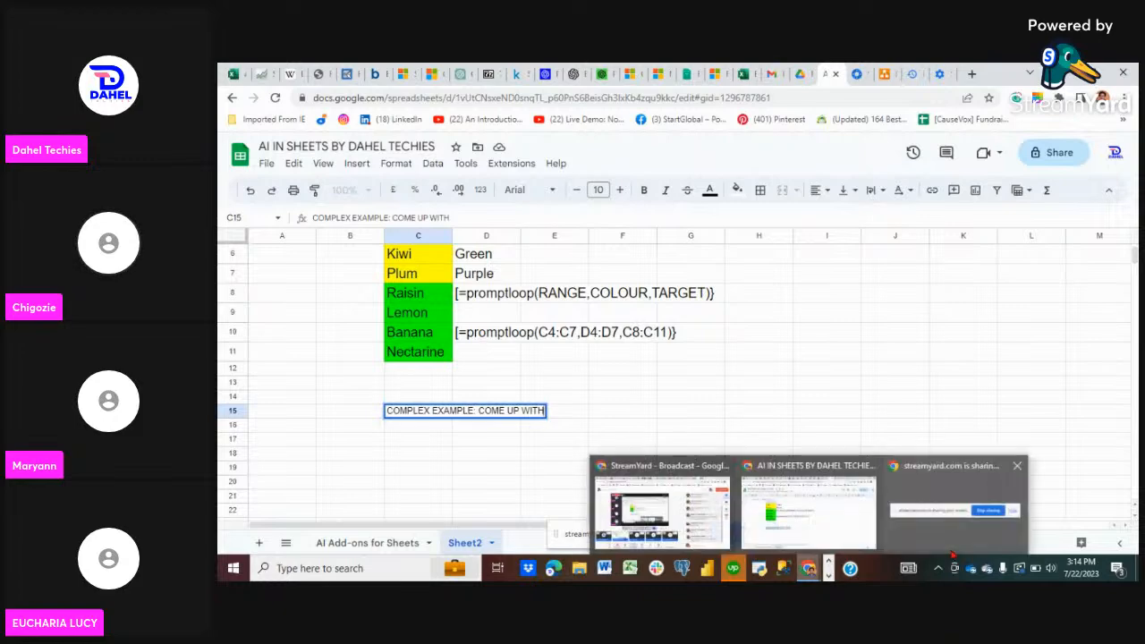
click(1025, 430)
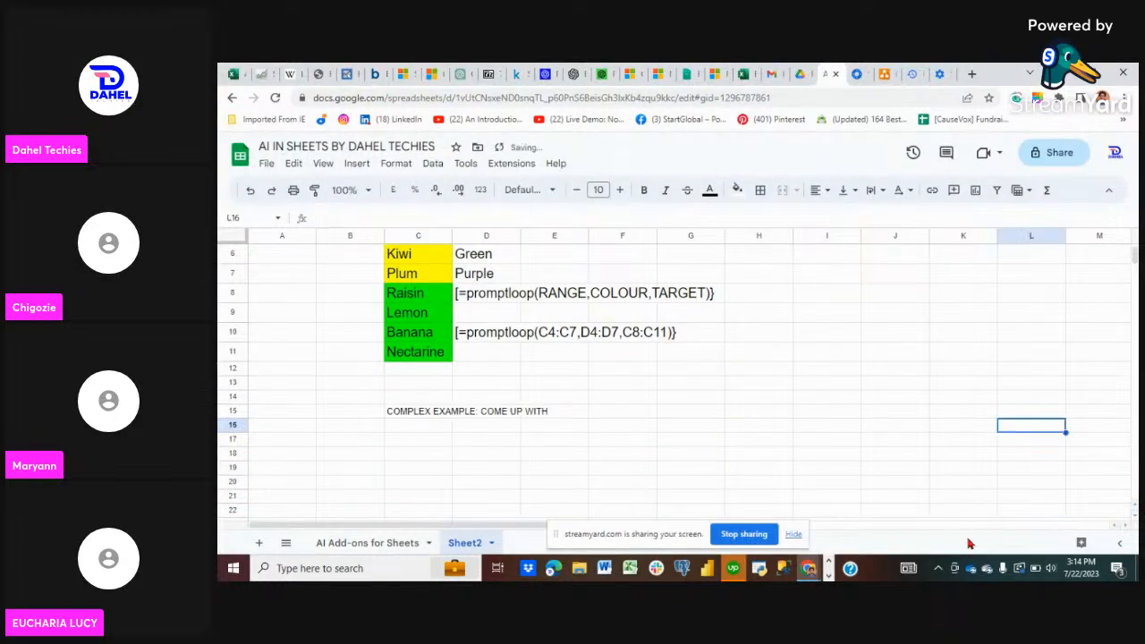
click(1125, 527)
click(1125, 526)
click(1125, 527)
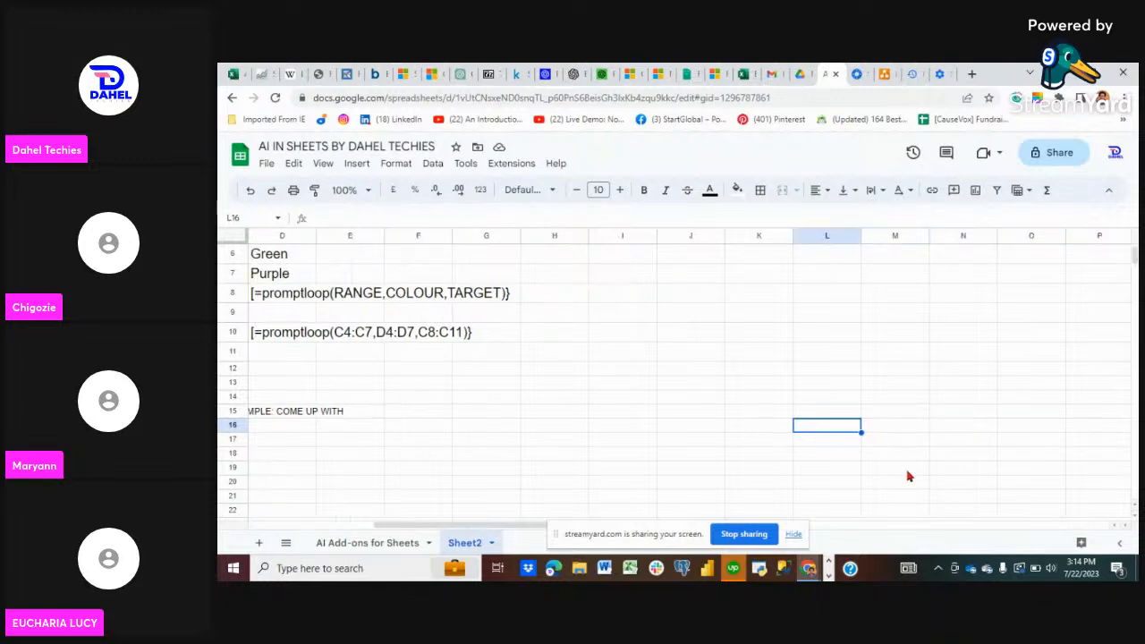
scroll(908, 476, left, 3)
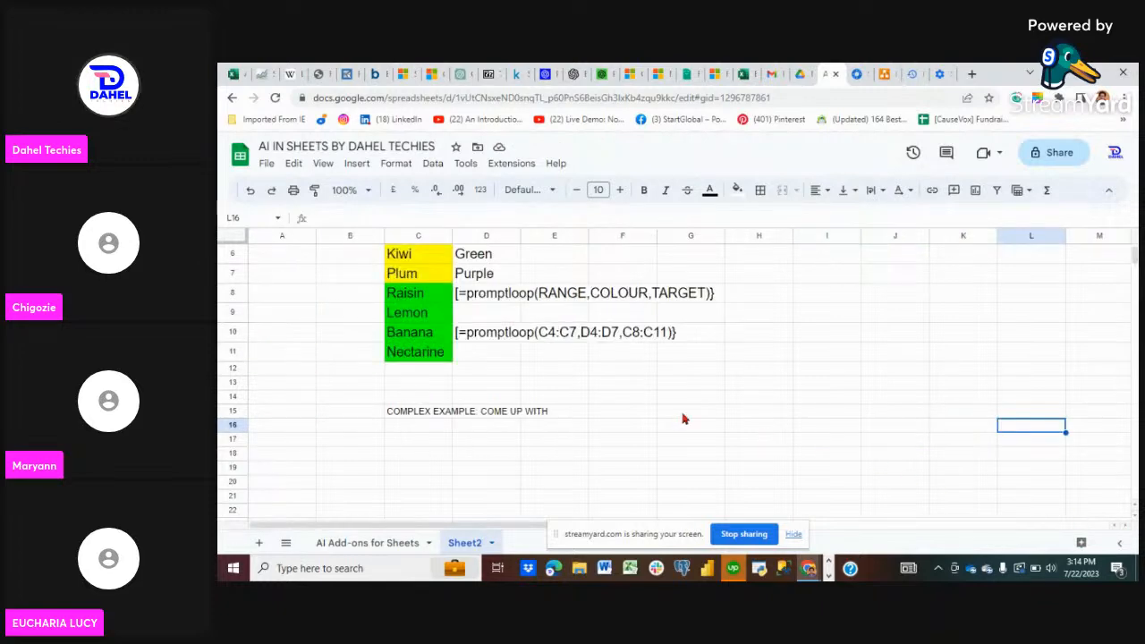
scroll(682, 419, up, 2)
scroll(683, 418, up, 2)
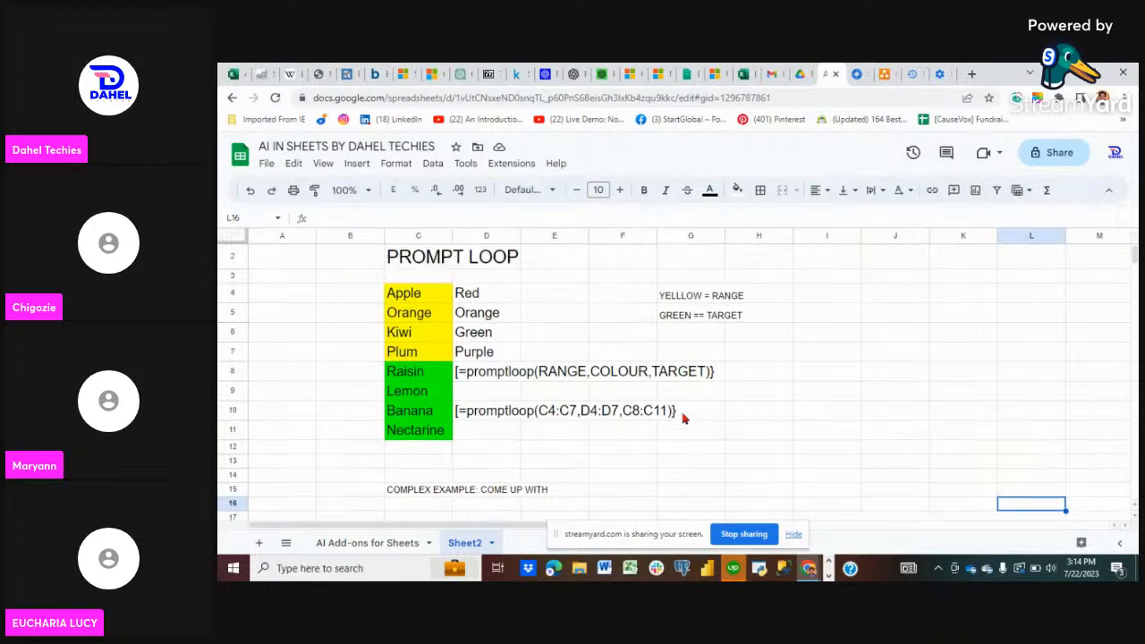
scroll(645, 407, down, 2)
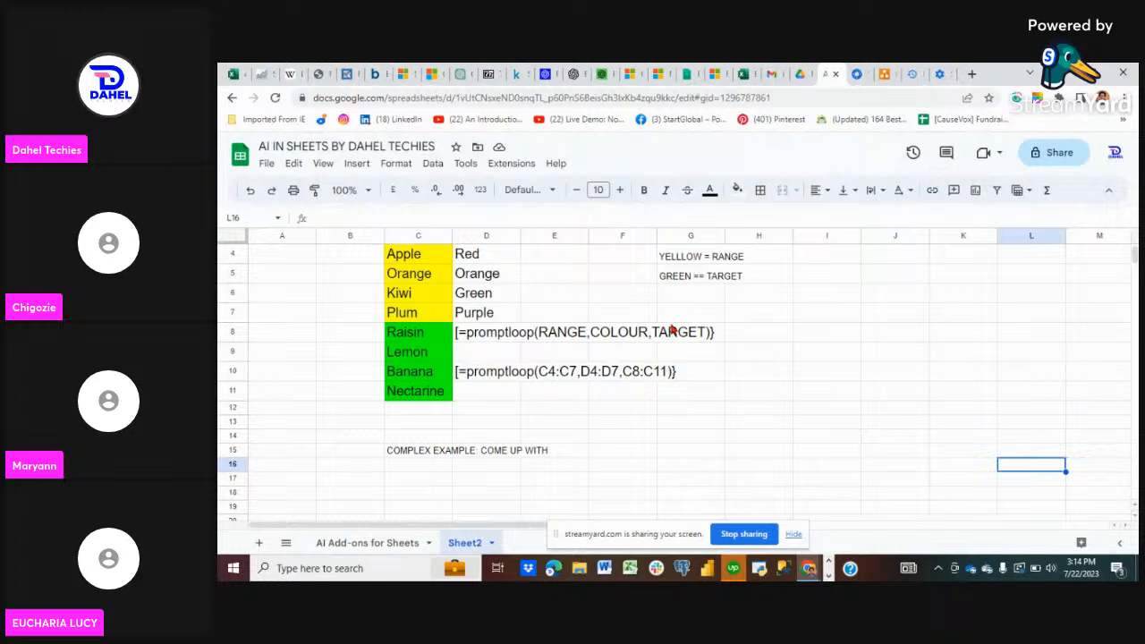
- Set the sheet zoom to 150% and bring the COMPLEX EXAMPLE heading in row 15 into view
click(324, 164)
click(429, 165)
mouse_move(320, 166)
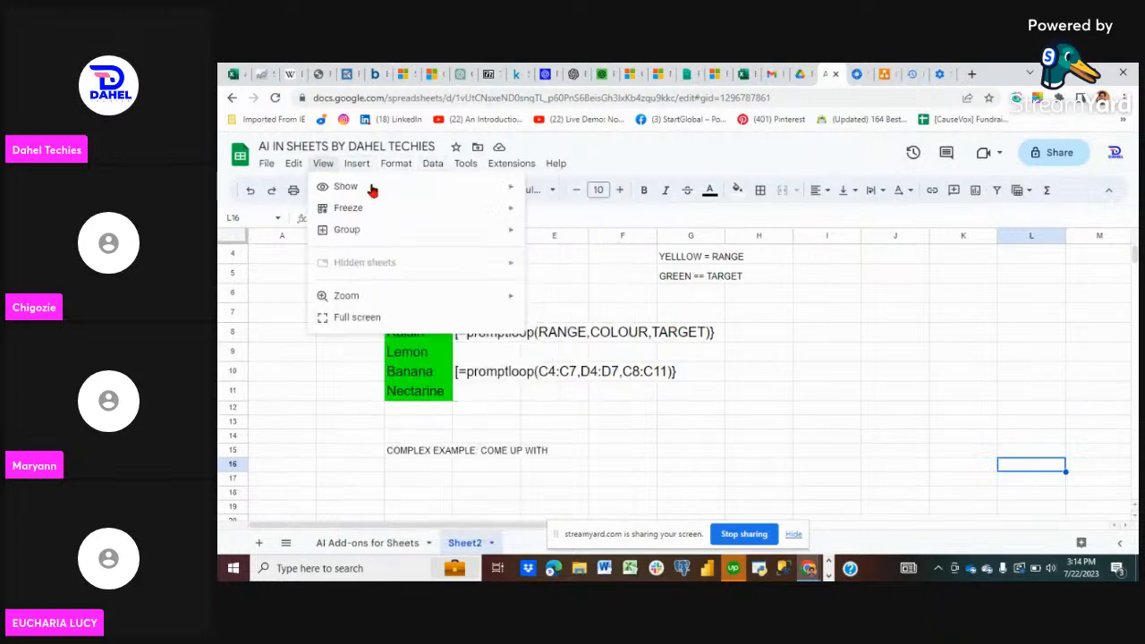
click(286, 301)
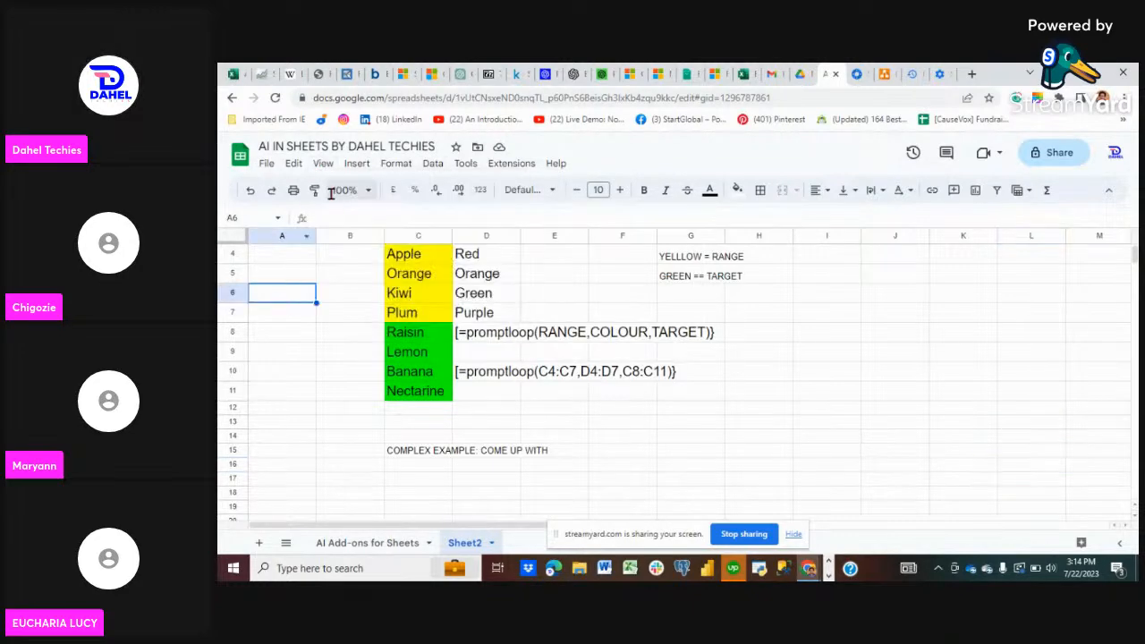
click(368, 192)
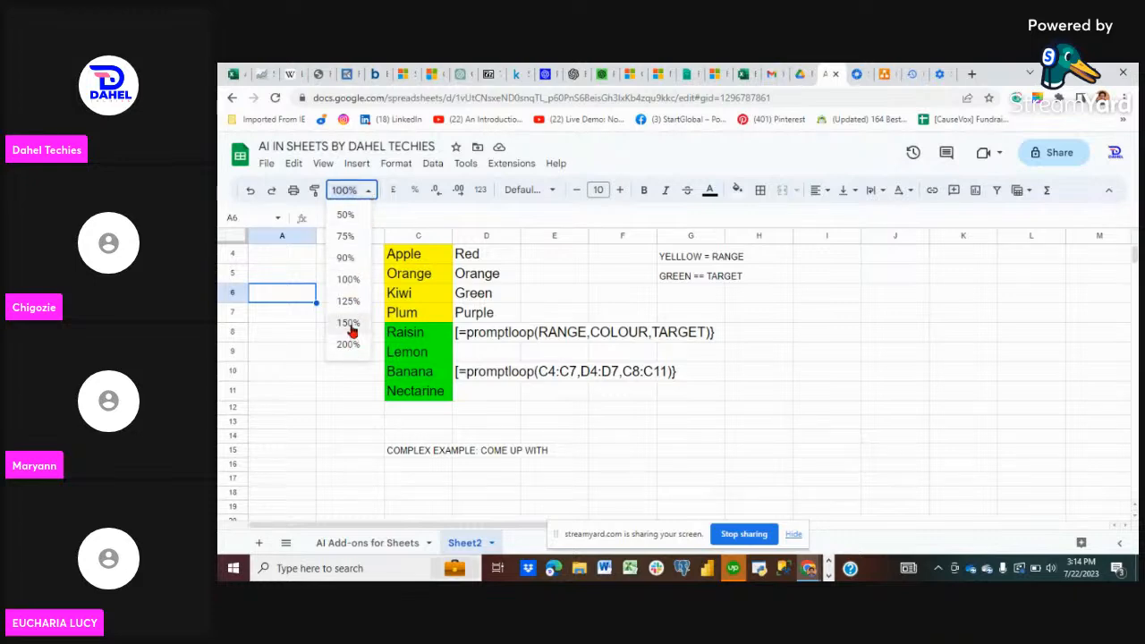
click(349, 323)
scroll(582, 325, down, 3)
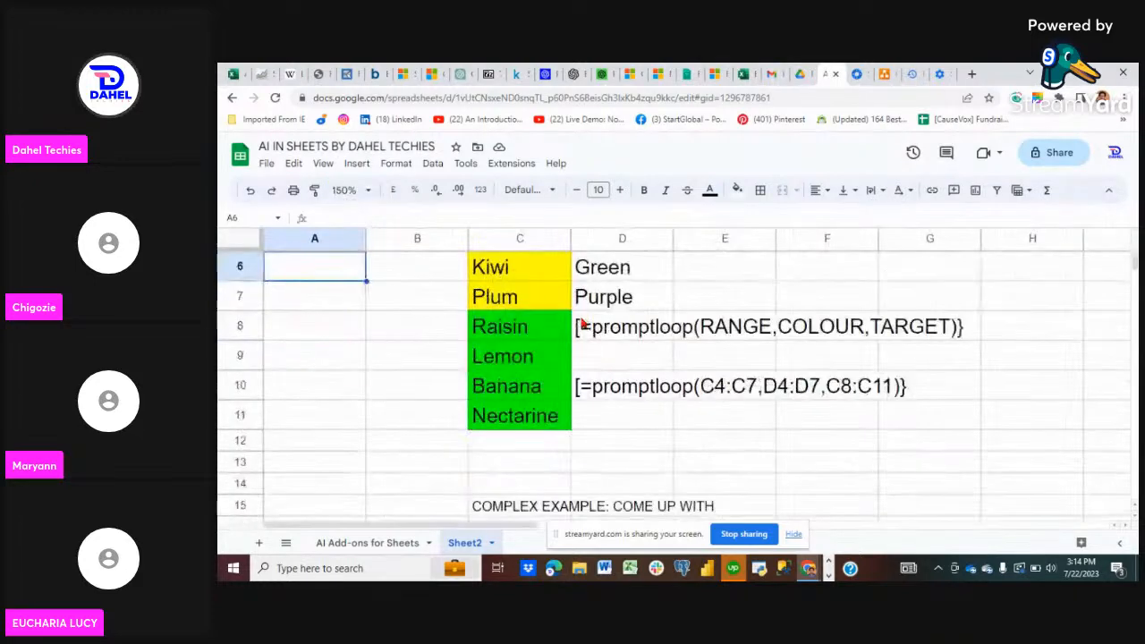
click(698, 386)
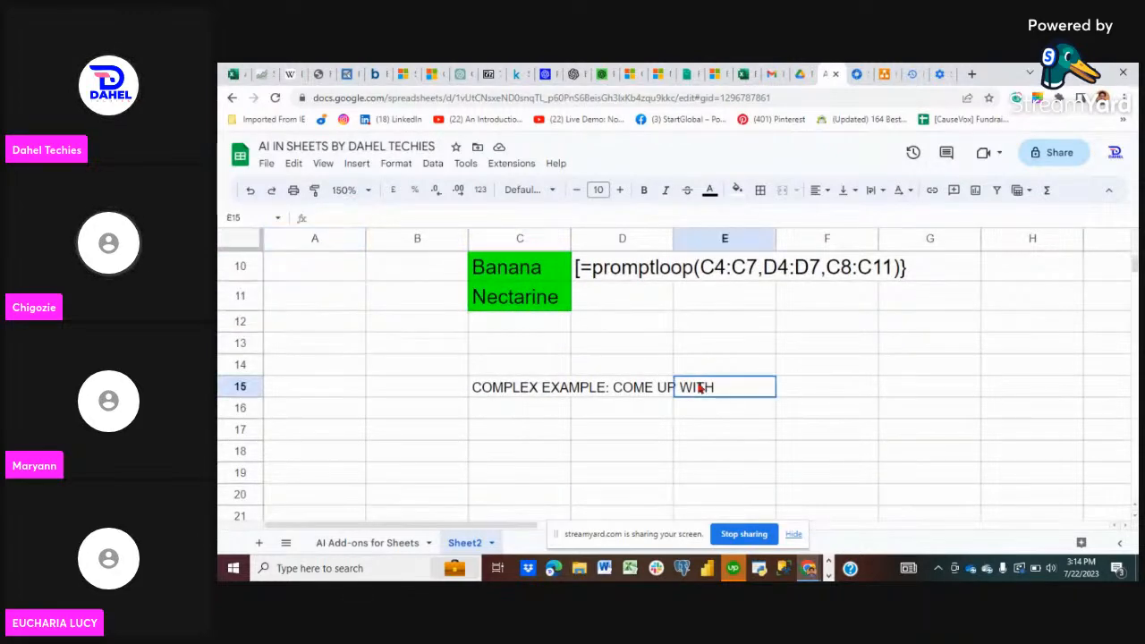
- Append 'PRODUCT LISTING FOR SHOPIFY, ETC' to the COMPLEX EXAMPLE heading in C15
click(519, 390)
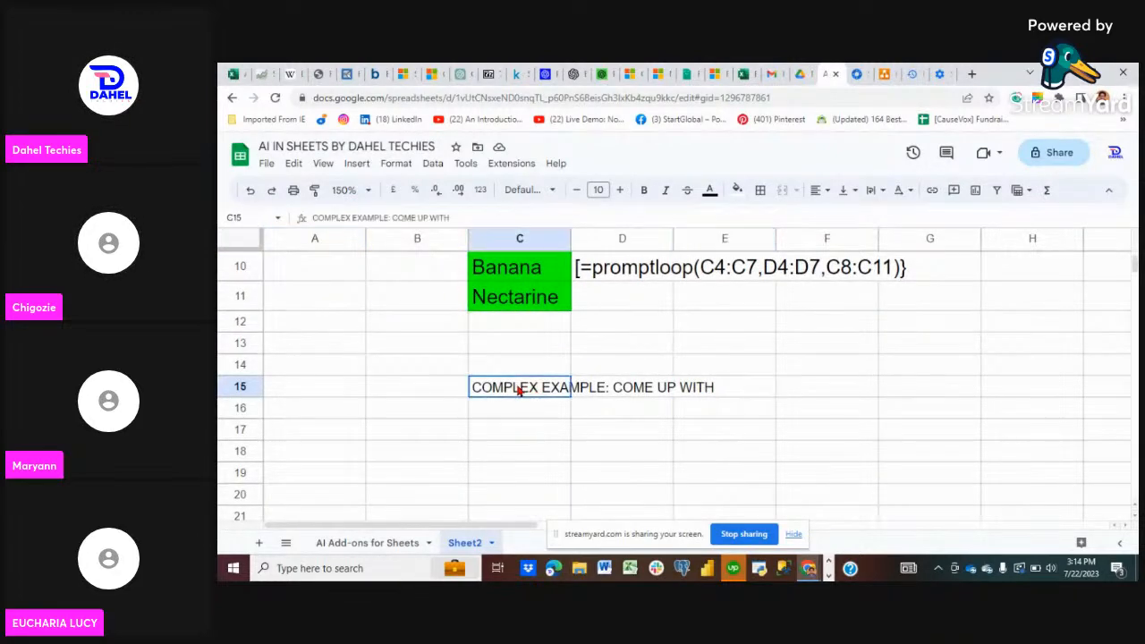
click(458, 219)
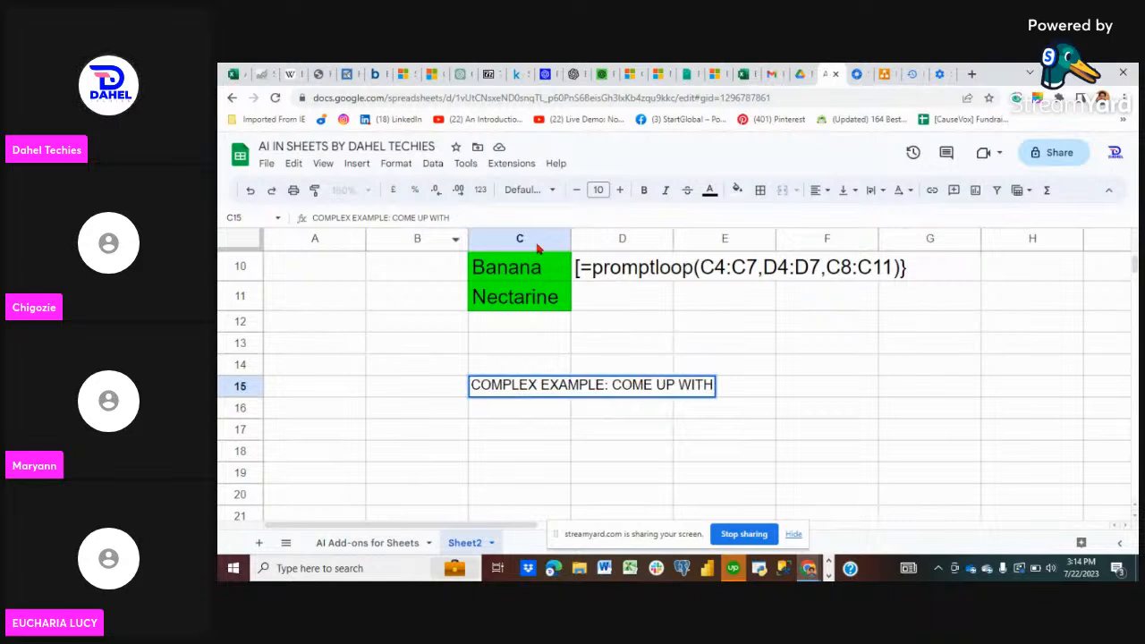
text(PRODUC)
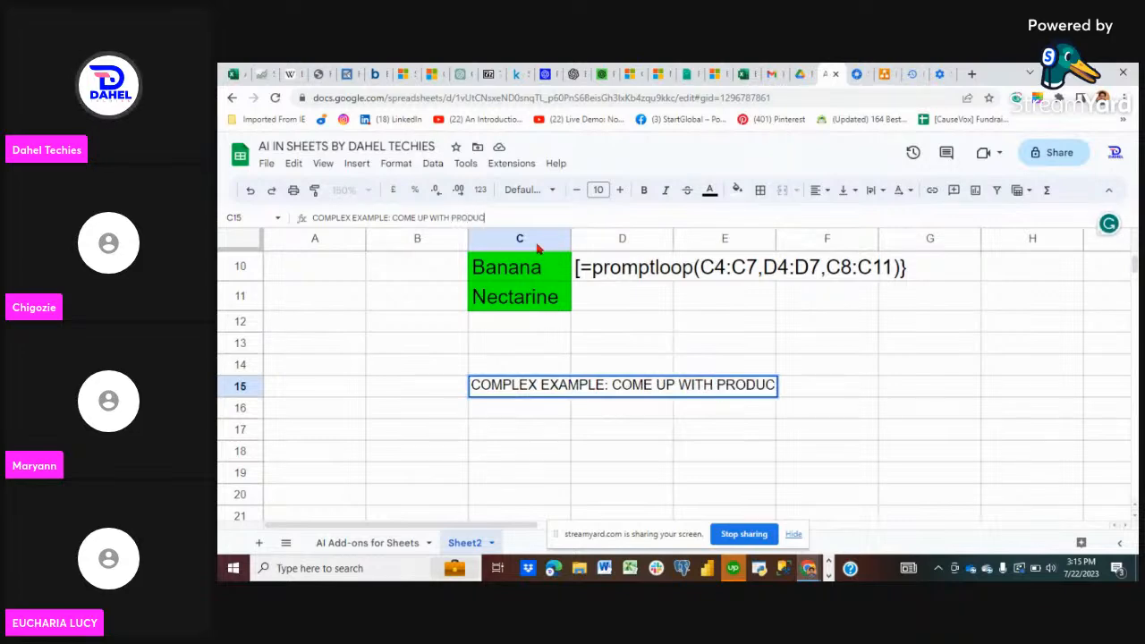
text(T LISTING FOR)
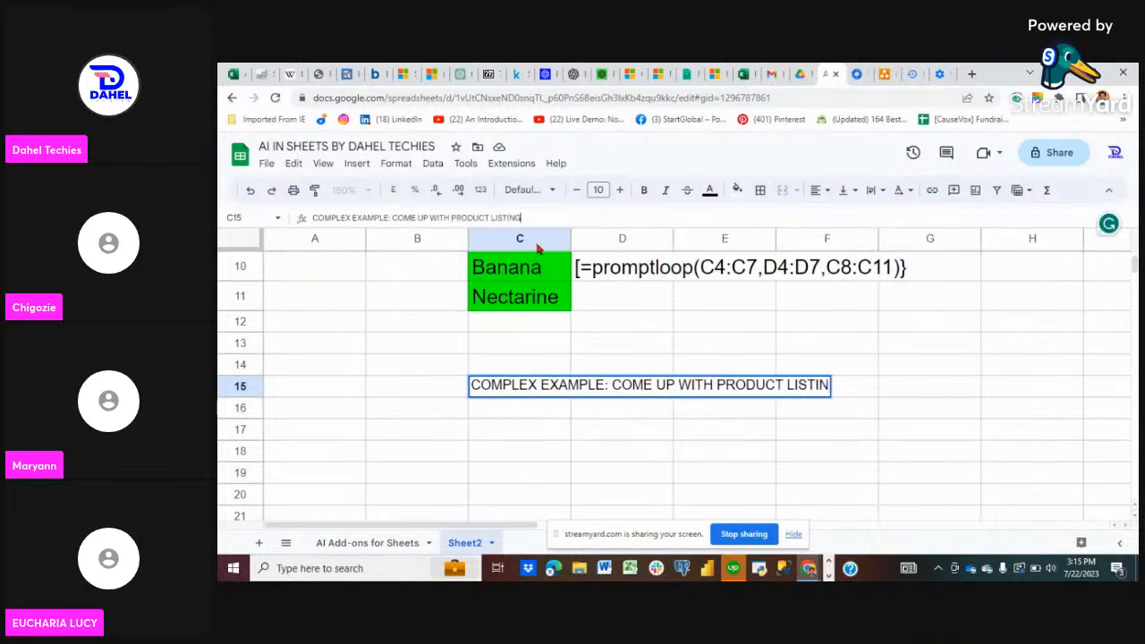
text( SHO)
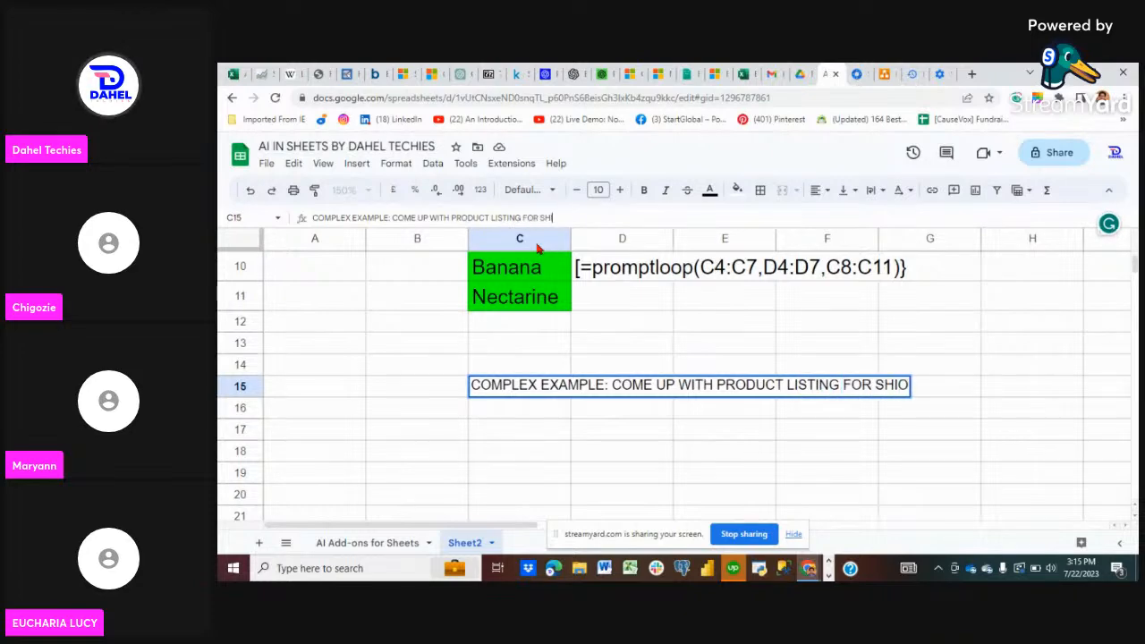
key(BackSpace)
text(OPPIFY)
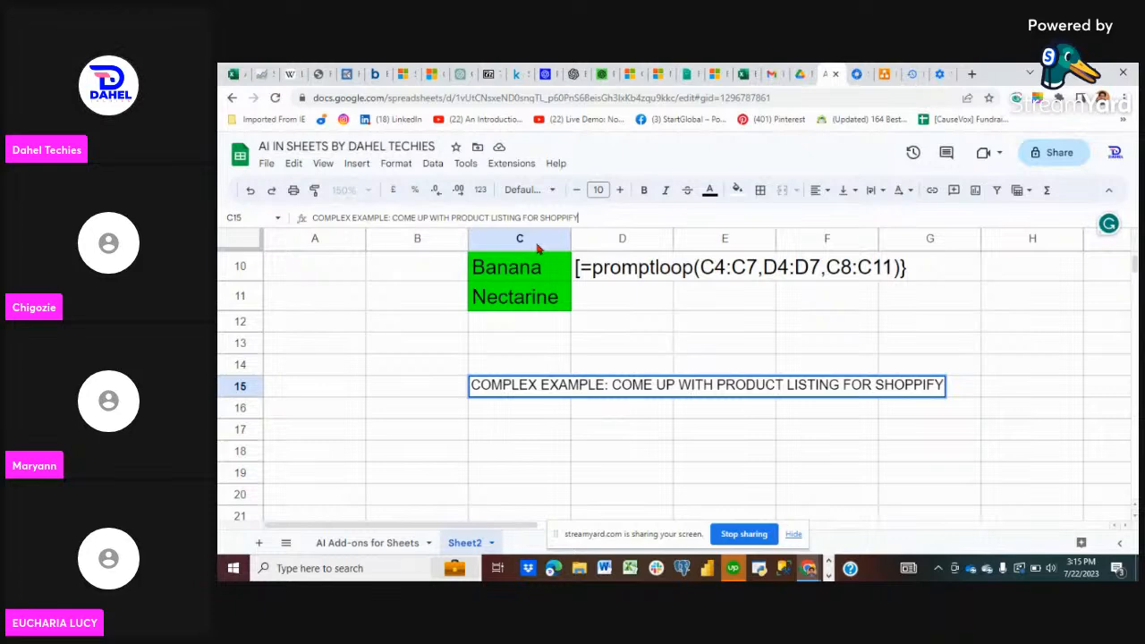
text(, E)
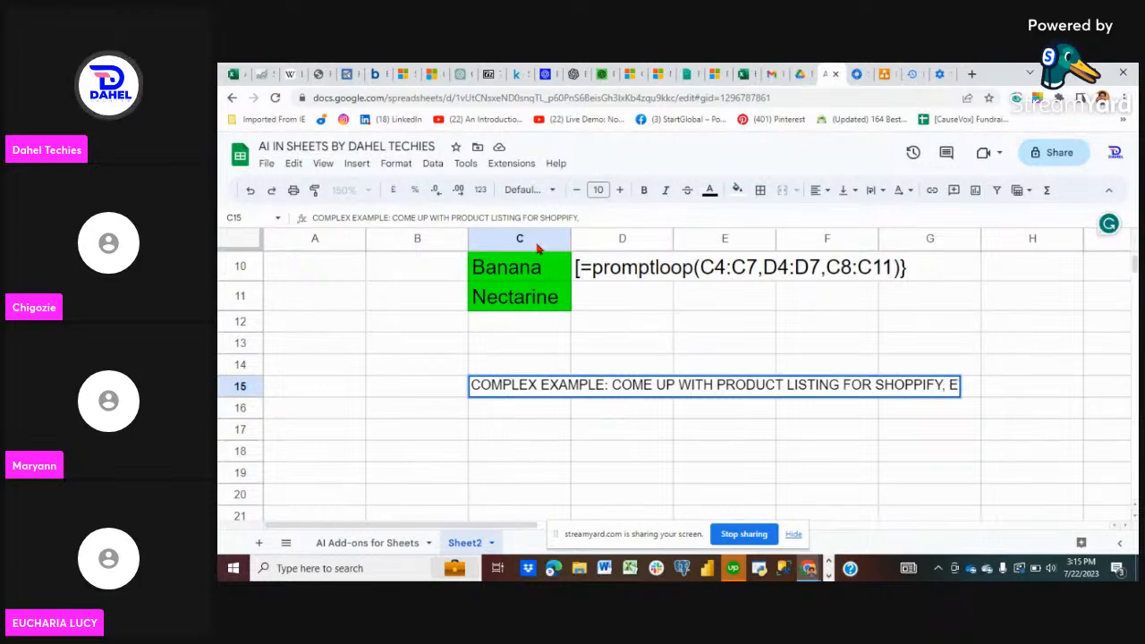
key(BackSpace)
key(BackSpace)
key(BackSpace)
key(BackSpace)
key(BackSpace)
key(BackSpace)
key(BackSpace)
text(IF)
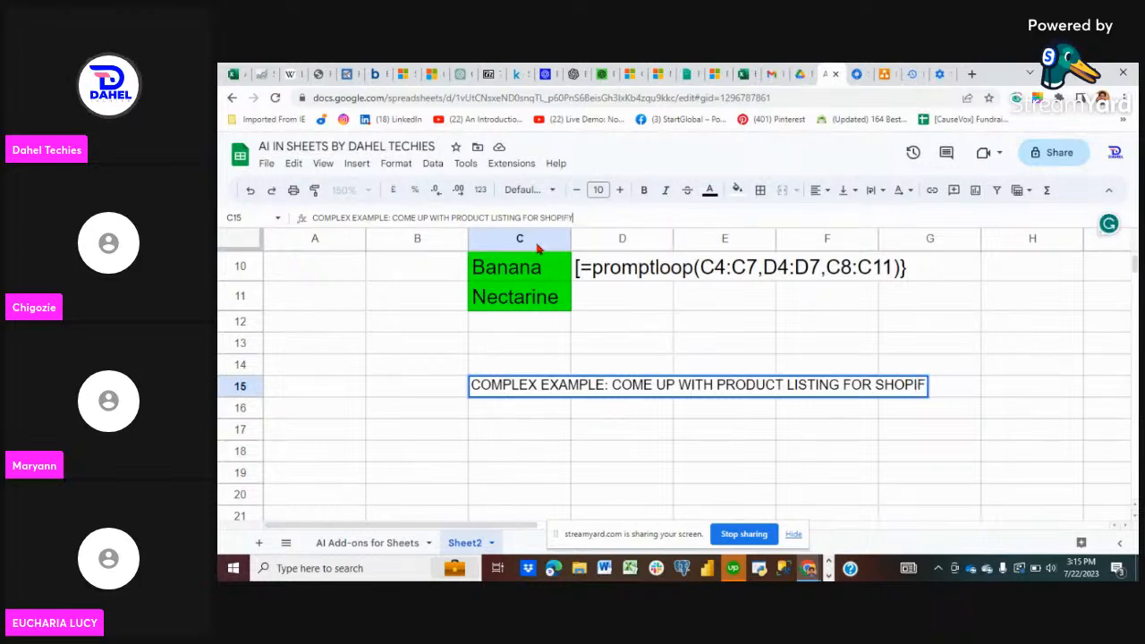
text(Y, ETC)
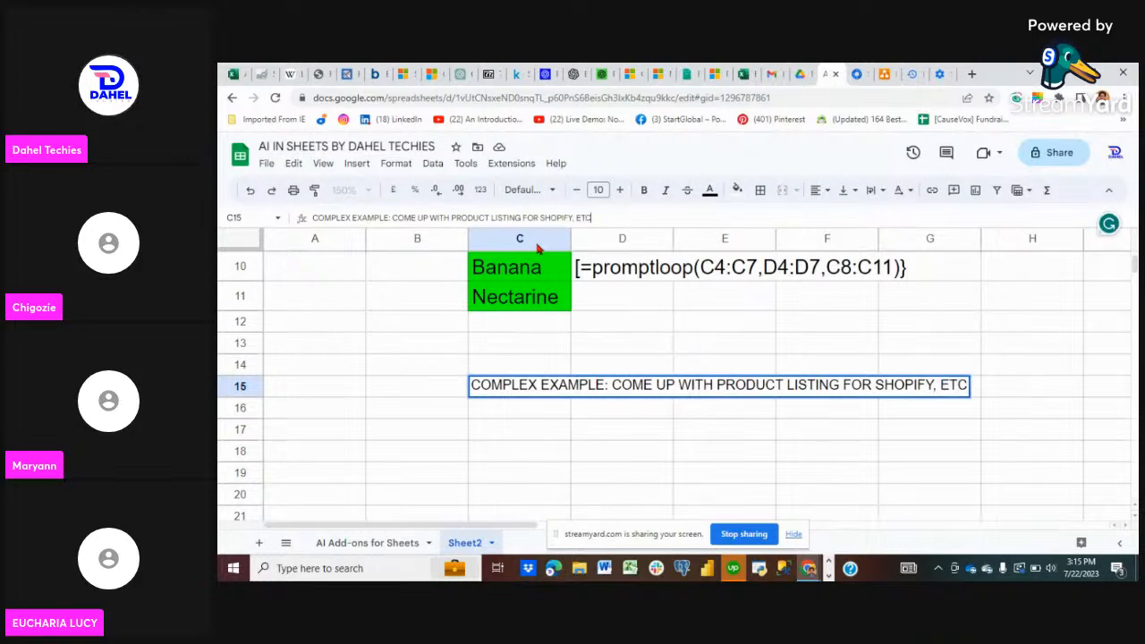
- Enter 'Max sneakers, blue, mens, premium, latter' in C17 and 'Summer flats, womens, active wear' in C18
click(475, 429)
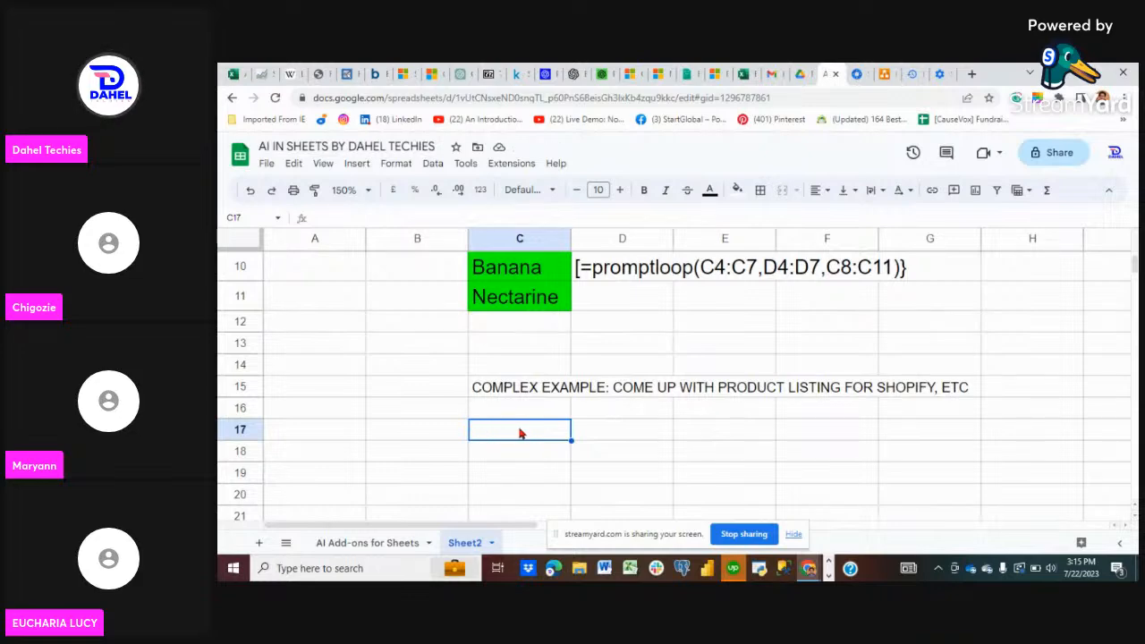
text(Max sn)
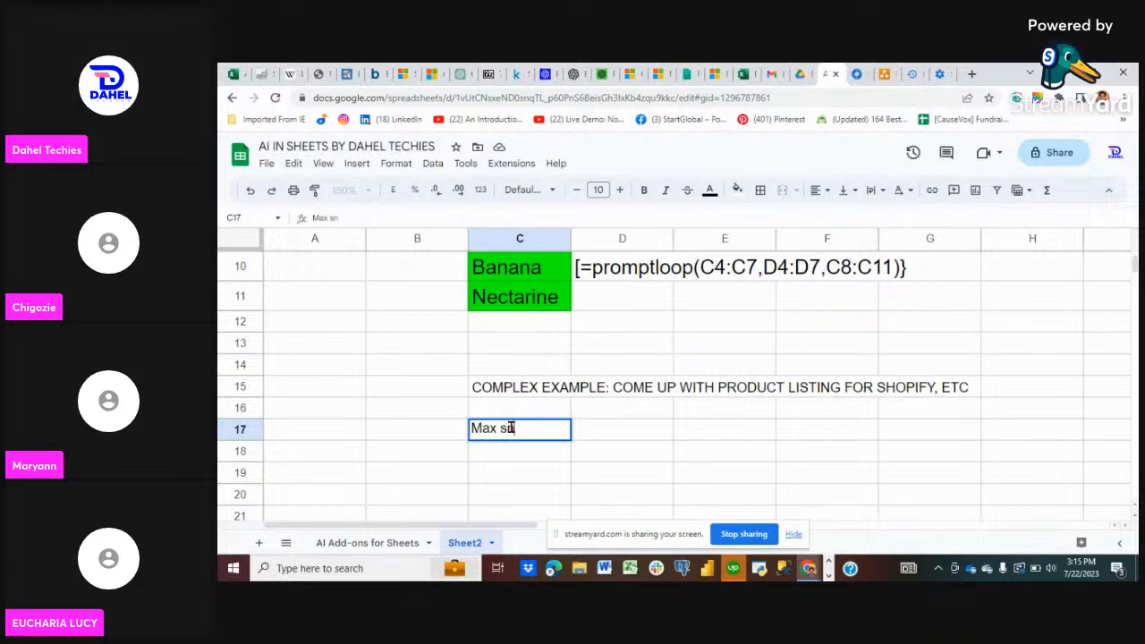
text(eak)
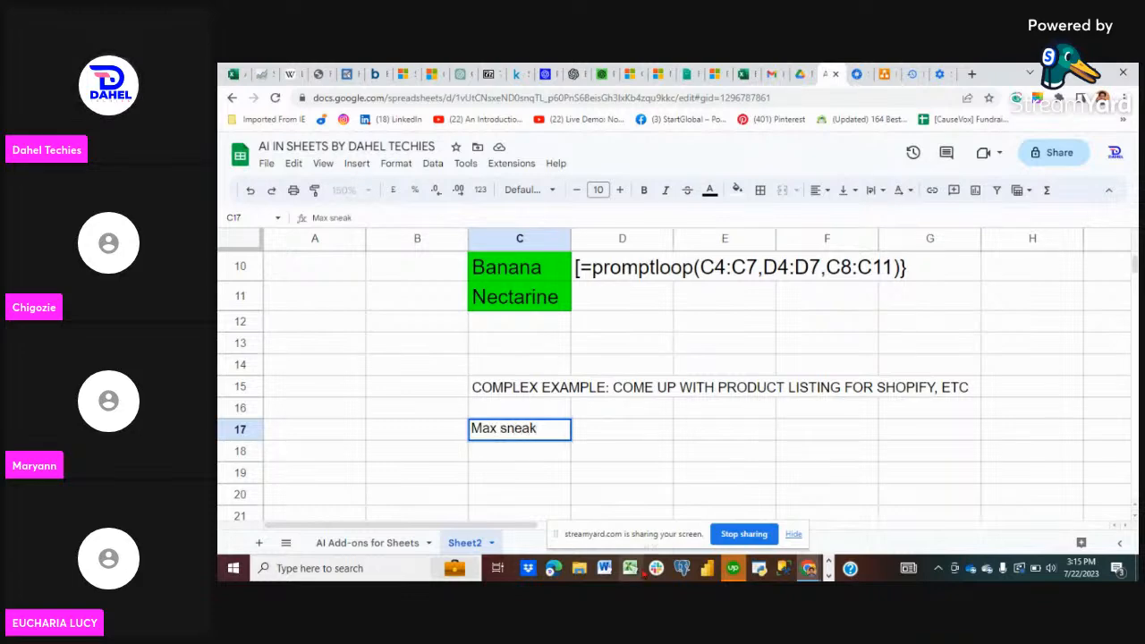
text(ers, blue)
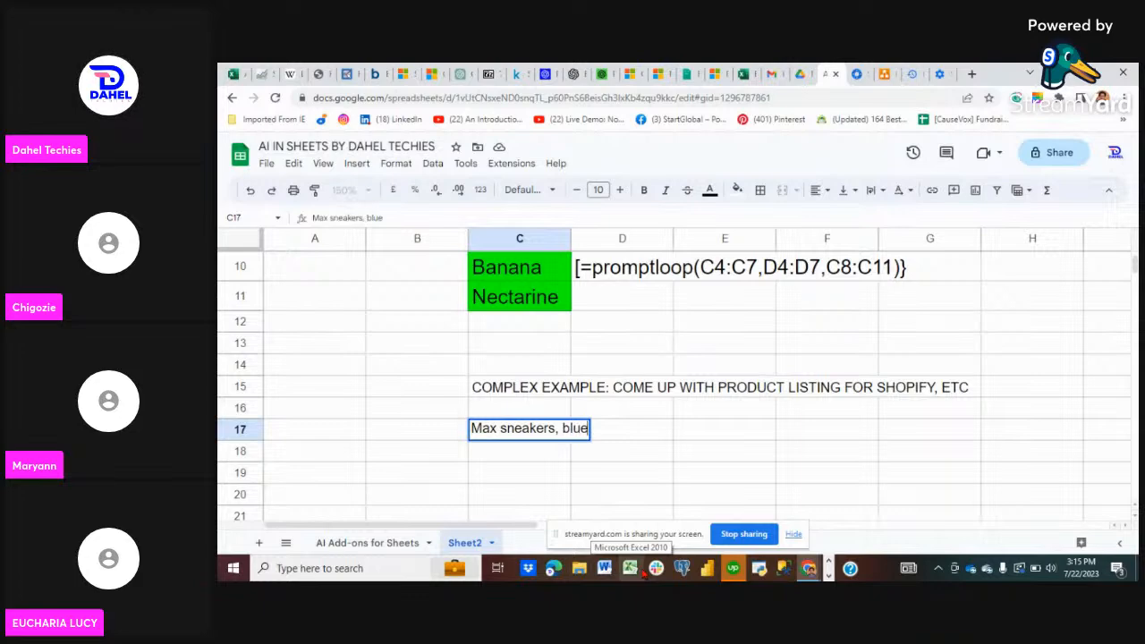
text(, men)
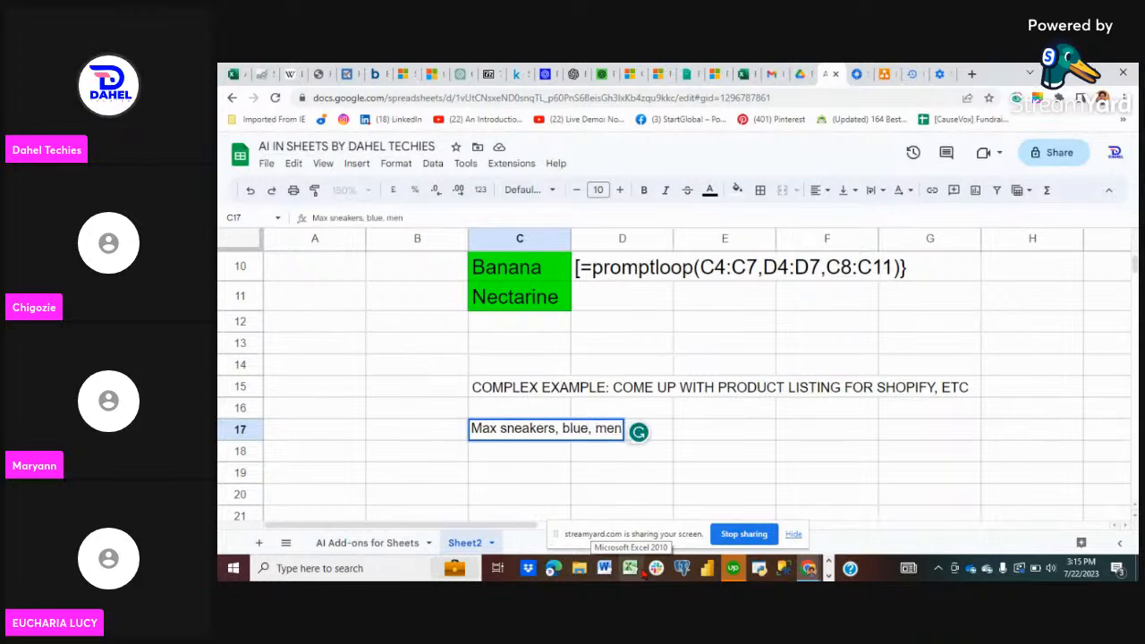
text(s, prem)
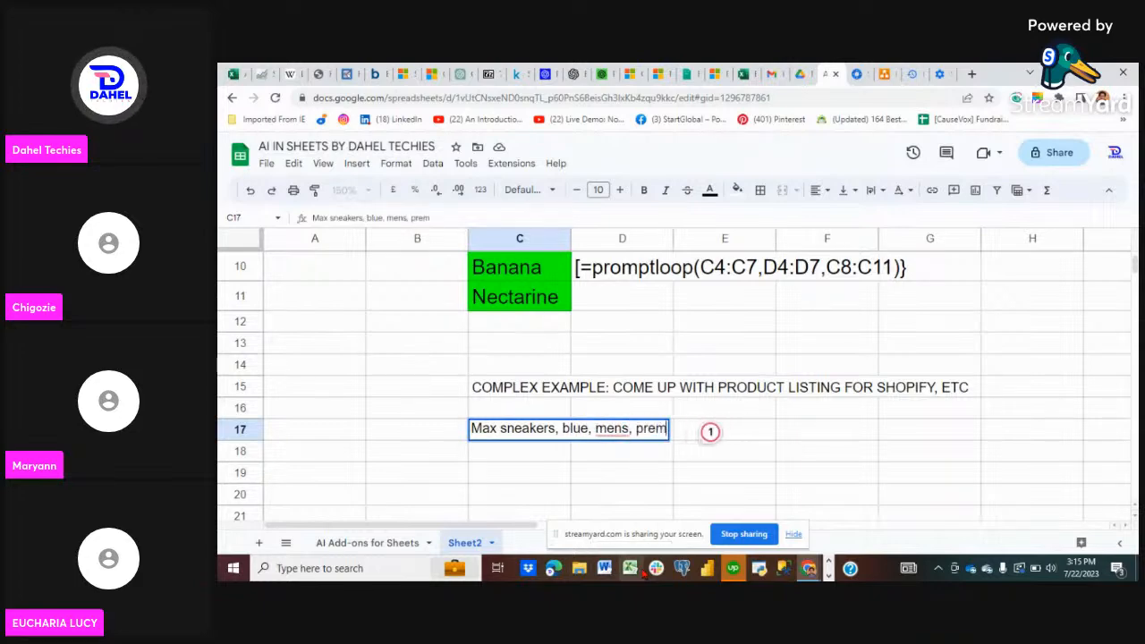
text(uum)
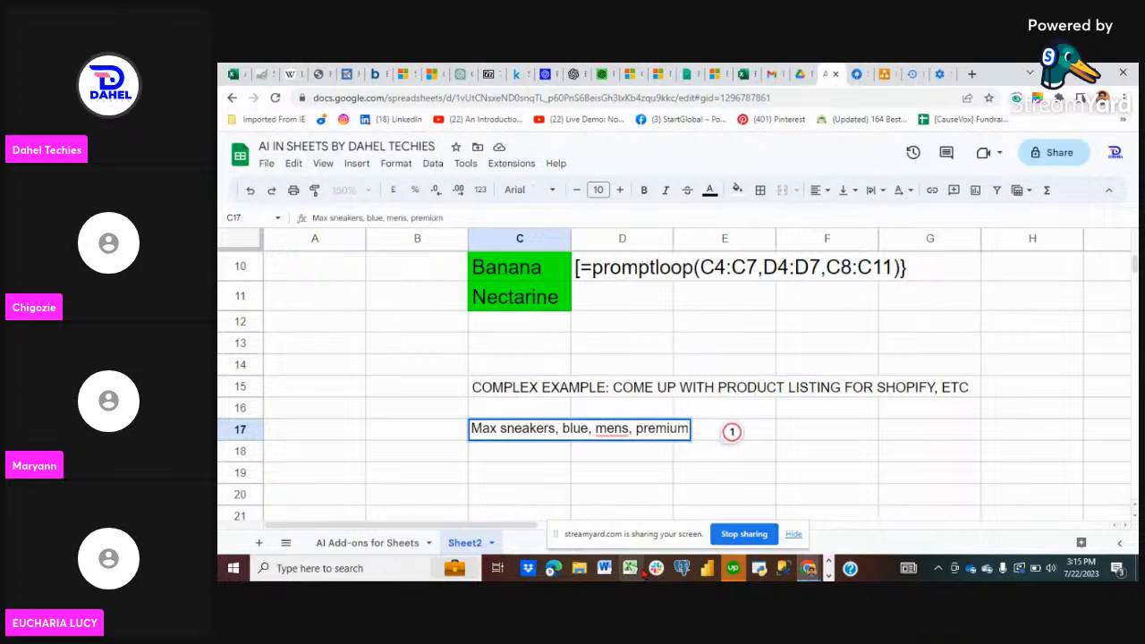
text(, )
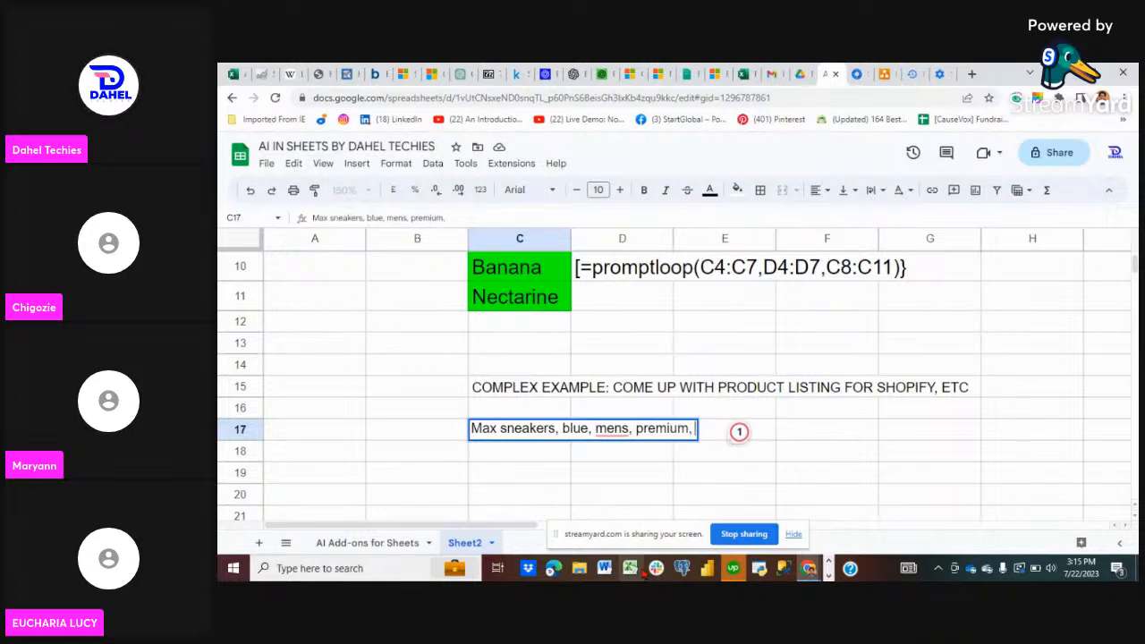
text(lat)
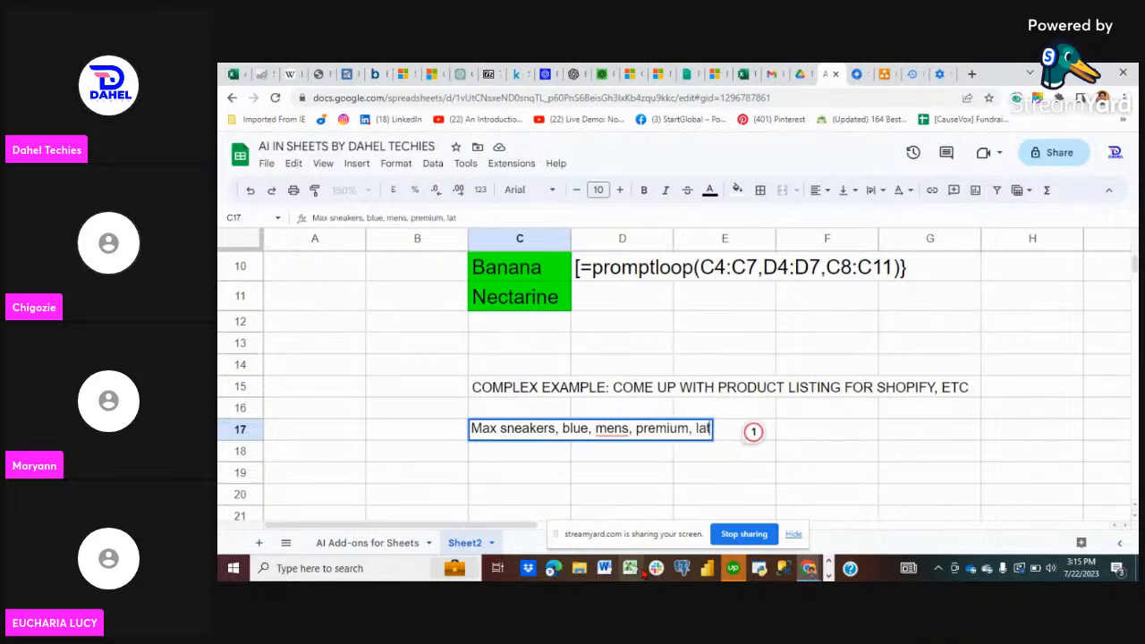
text(ter)
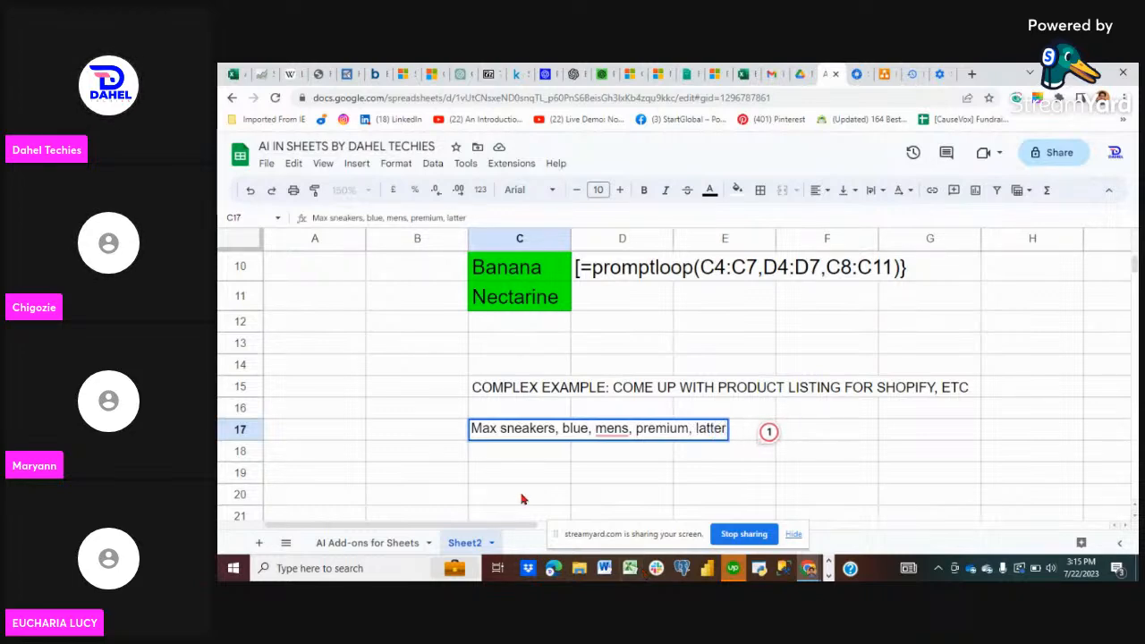
click(480, 458)
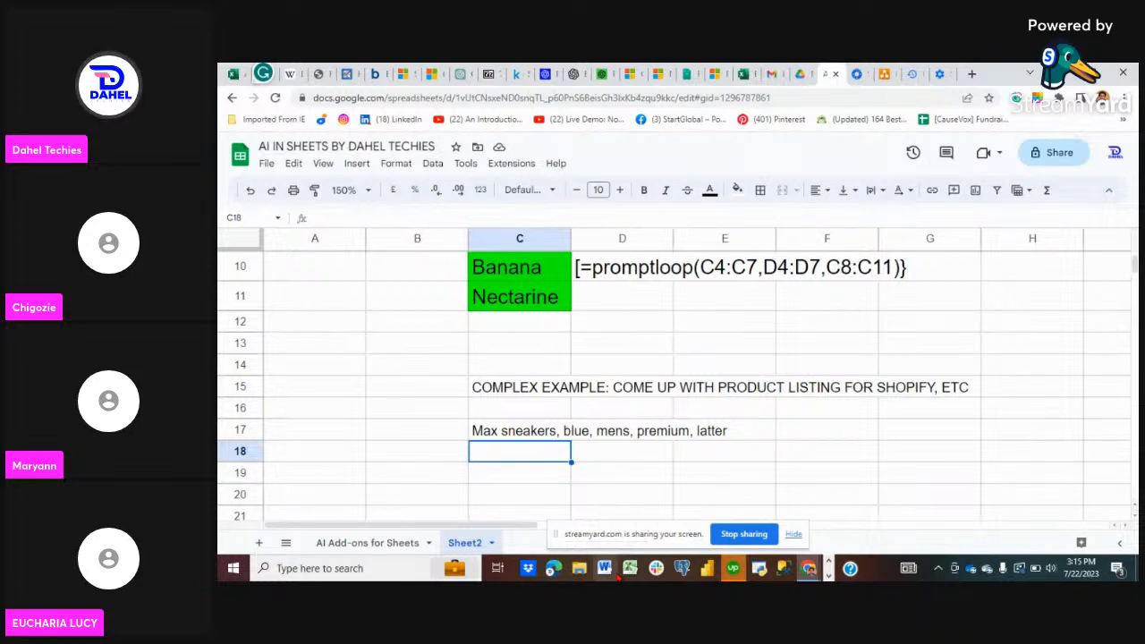
text(Summer)
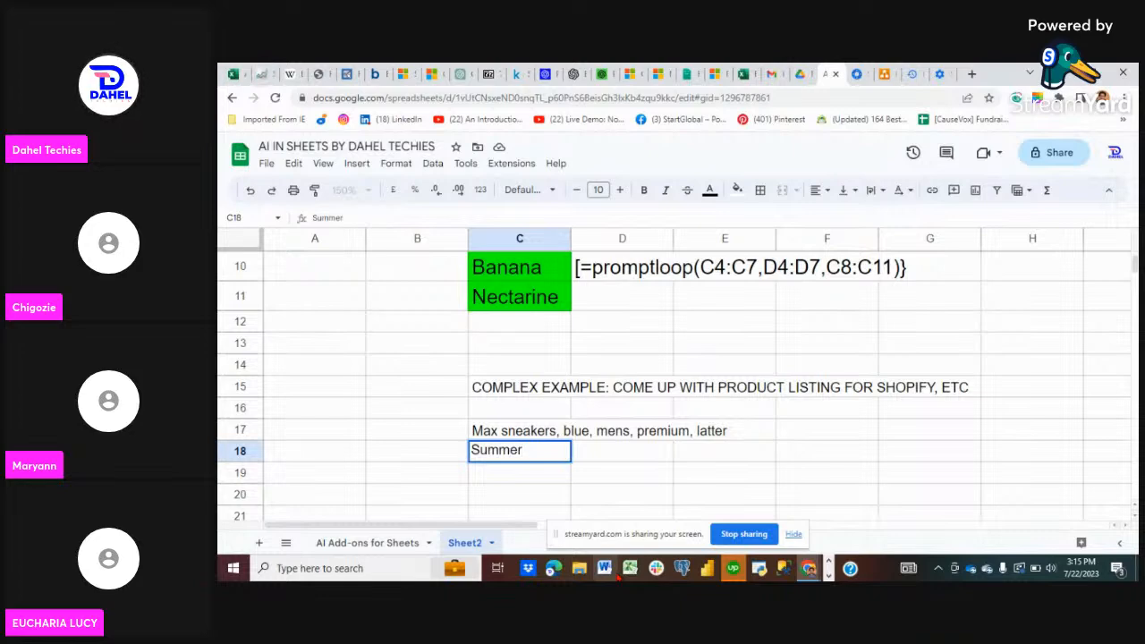
text( fl)
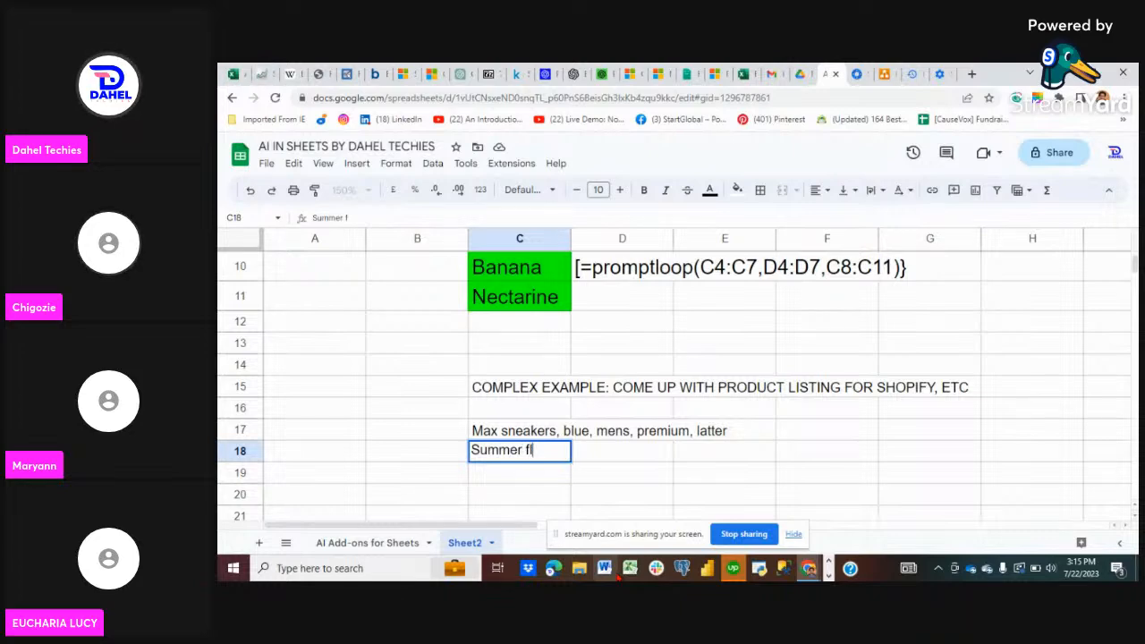
text(ats, w)
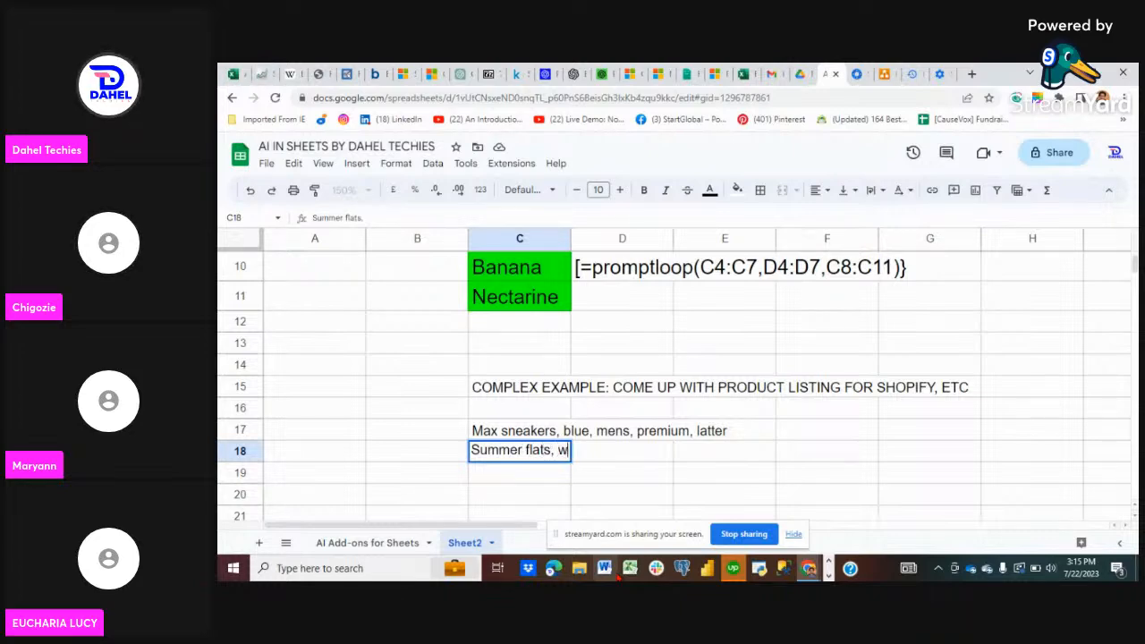
text(omens, )
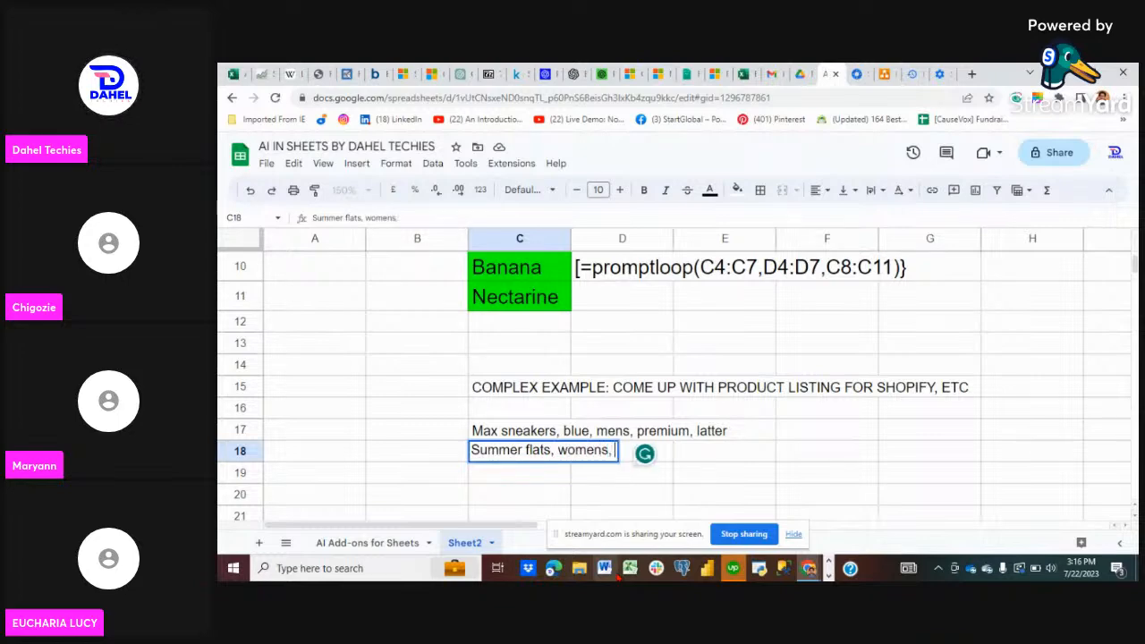
text(adtiv)
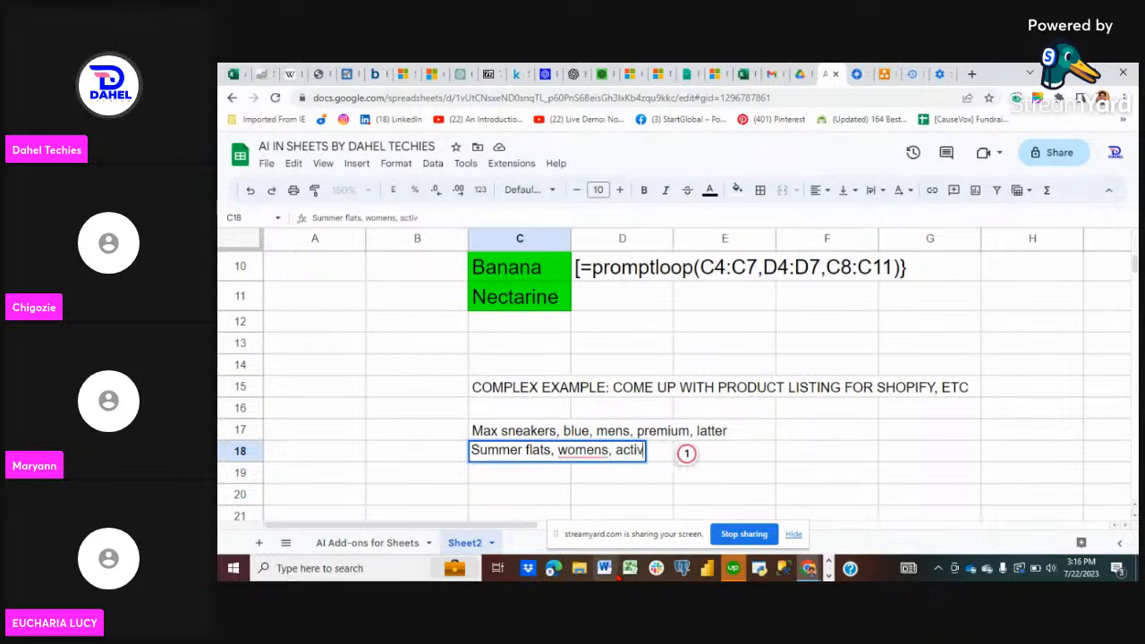
text(e wear,)
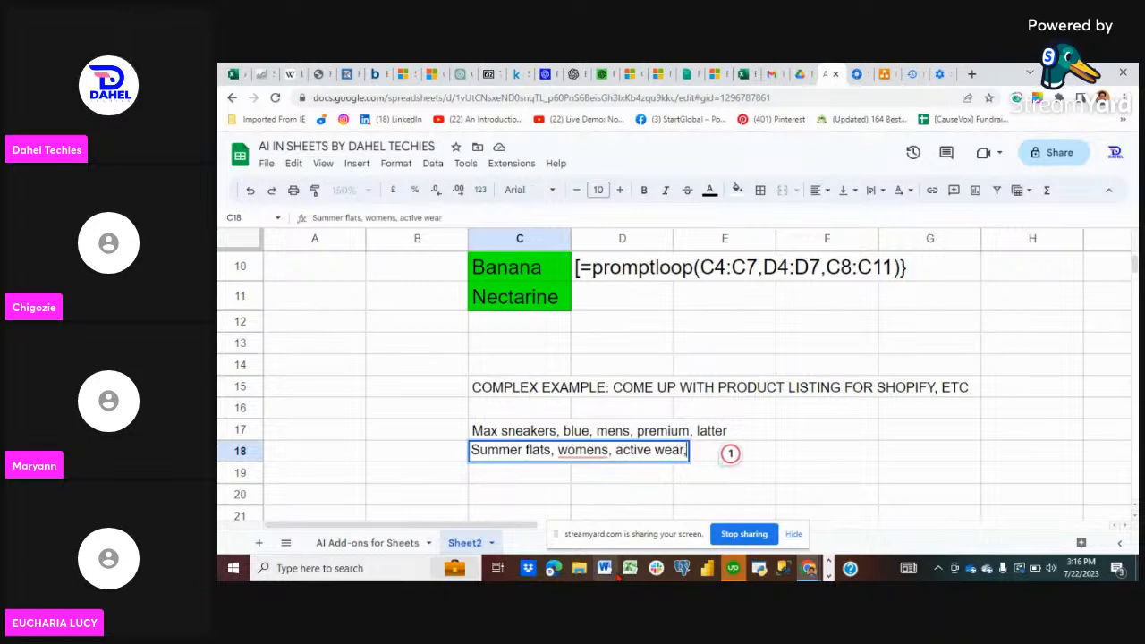
key(BackSpace)
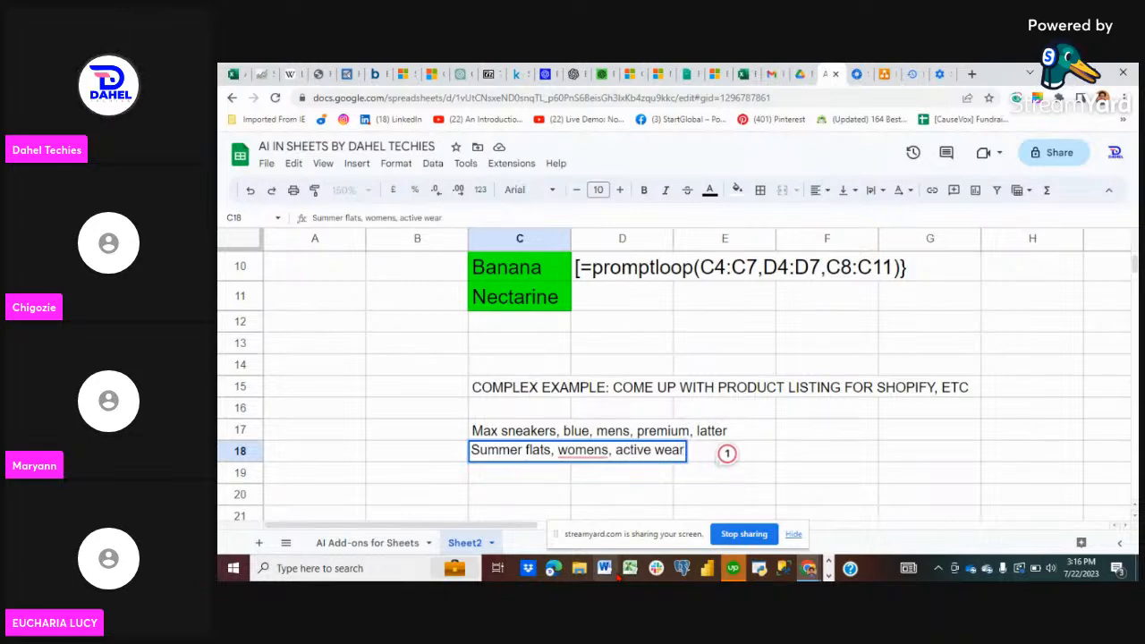
key(Return)
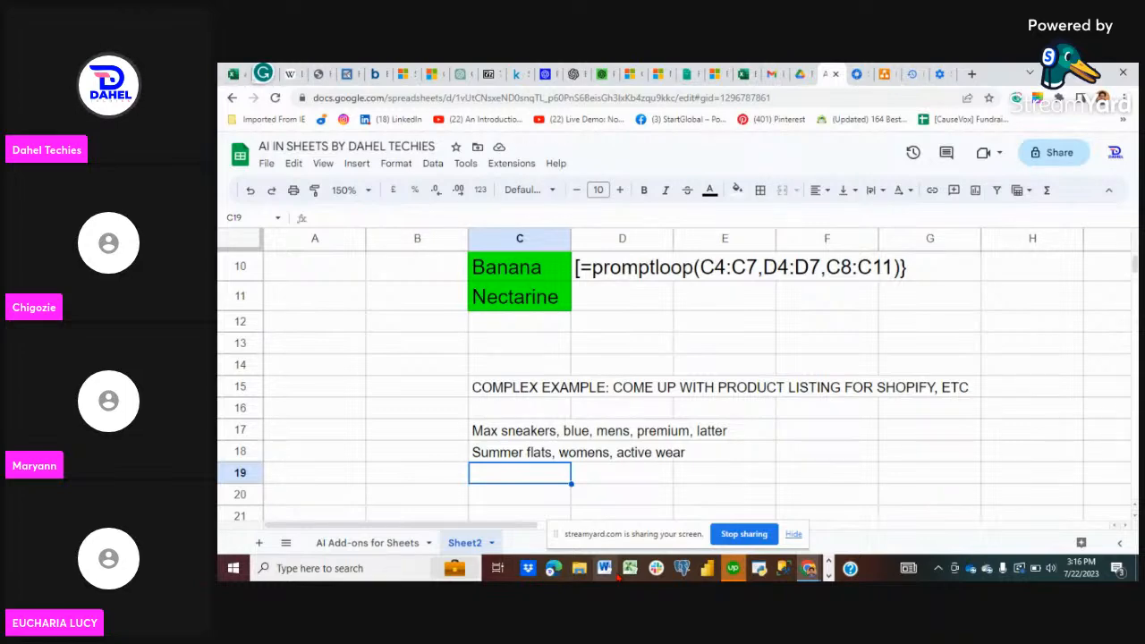
- Type 'Womens, bags, active wear, informal' into C19, correcting typos along the way
text(Wome)
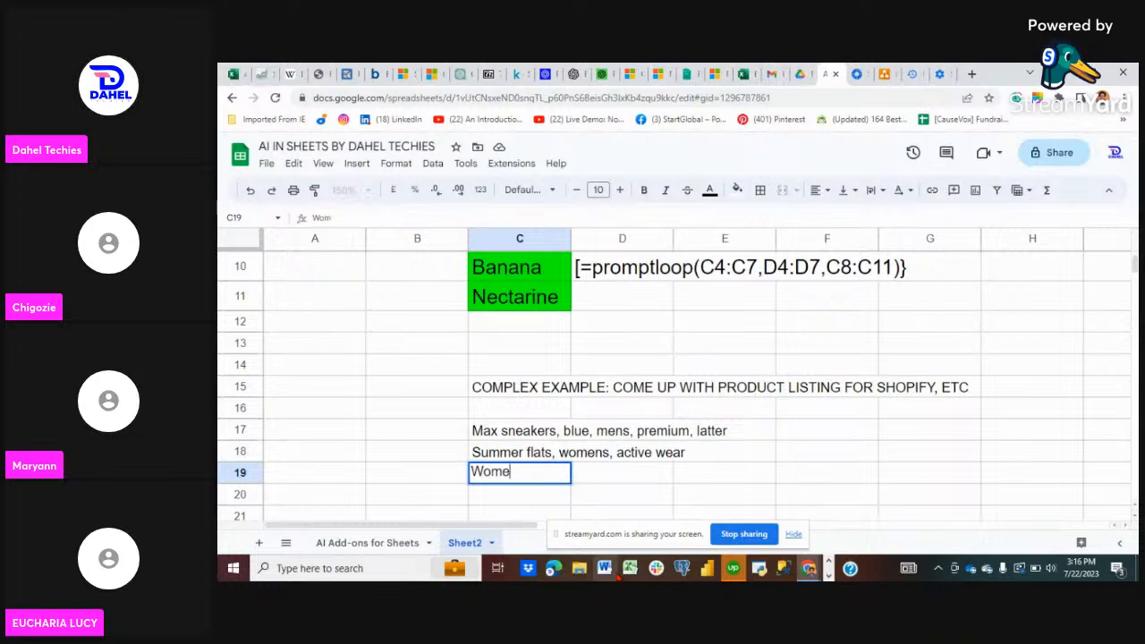
text(ns, ba)
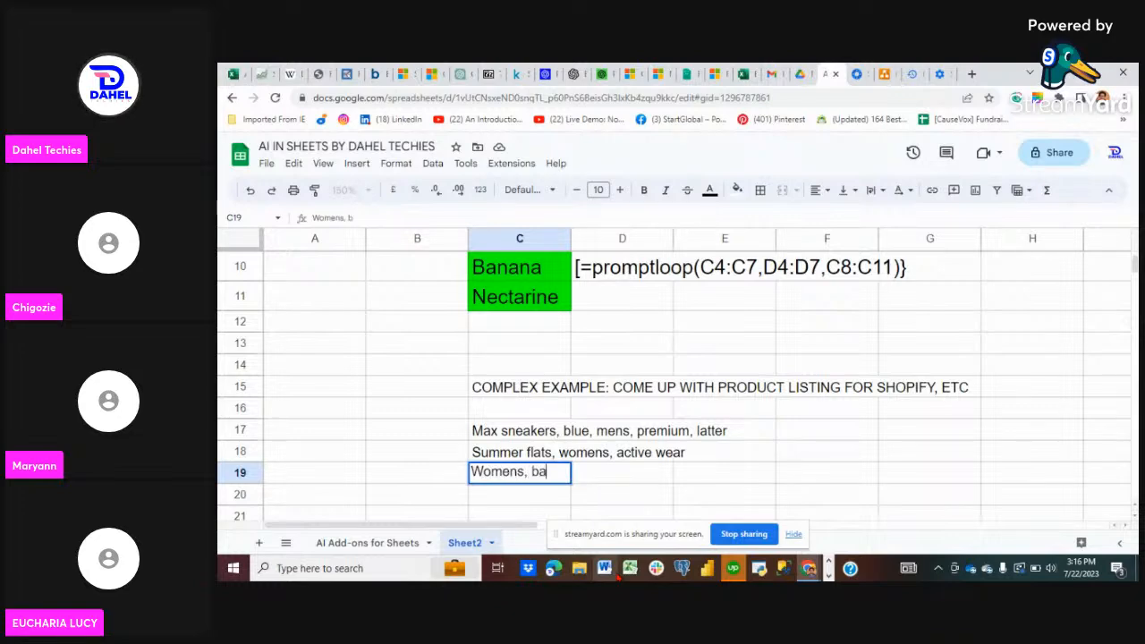
text(f)
key(BackSpace)
text(gs,)
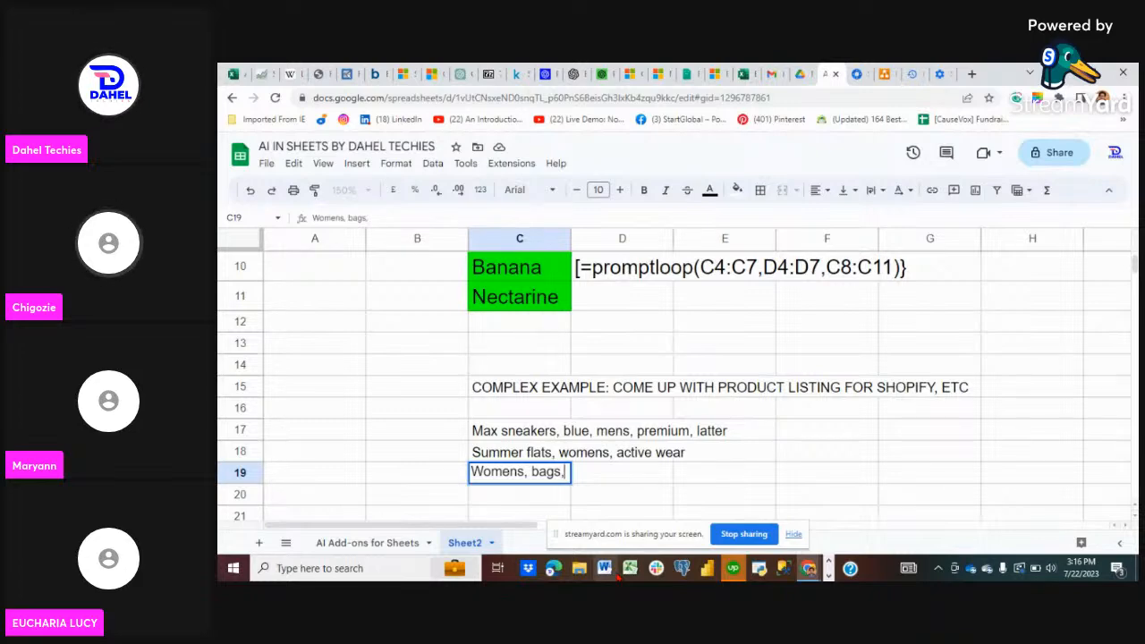
text(ctive wea)
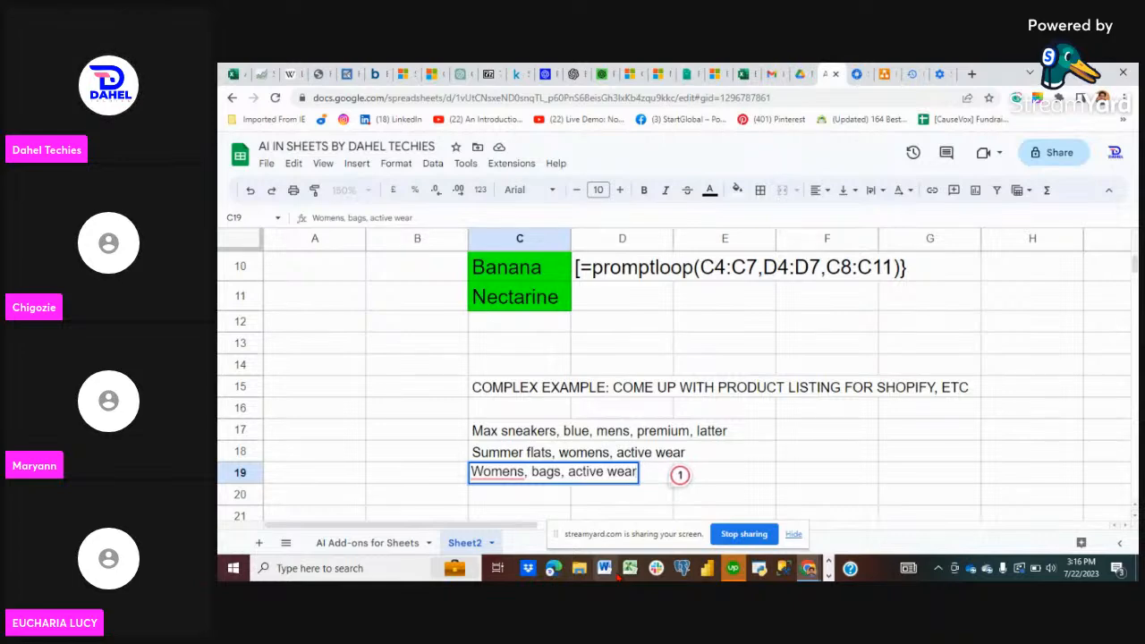
text(r,)
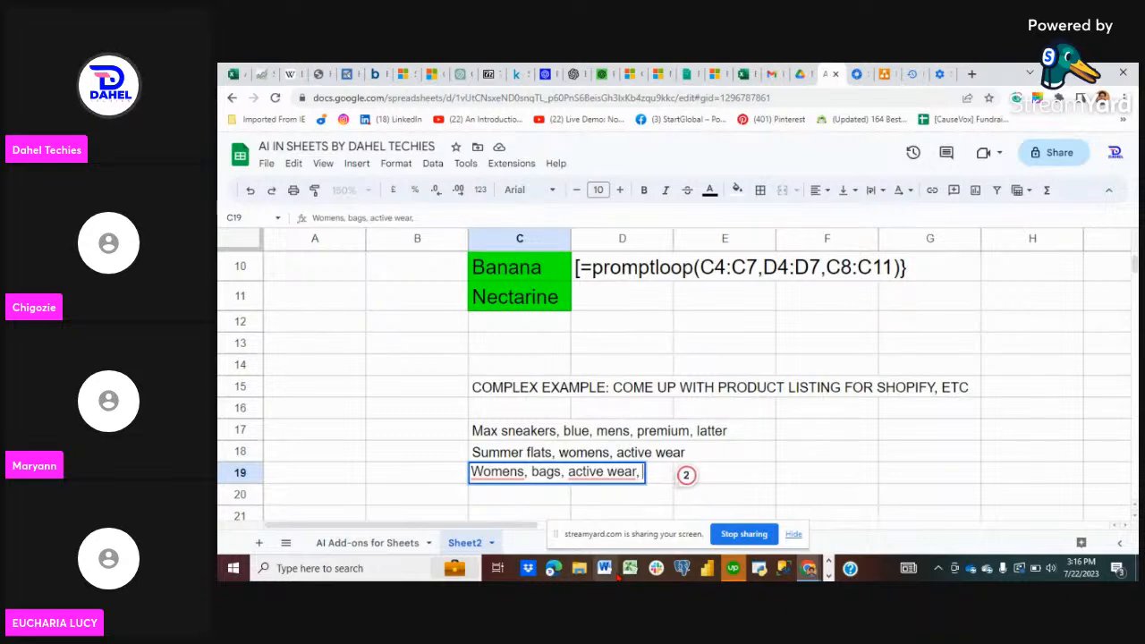
text( for)
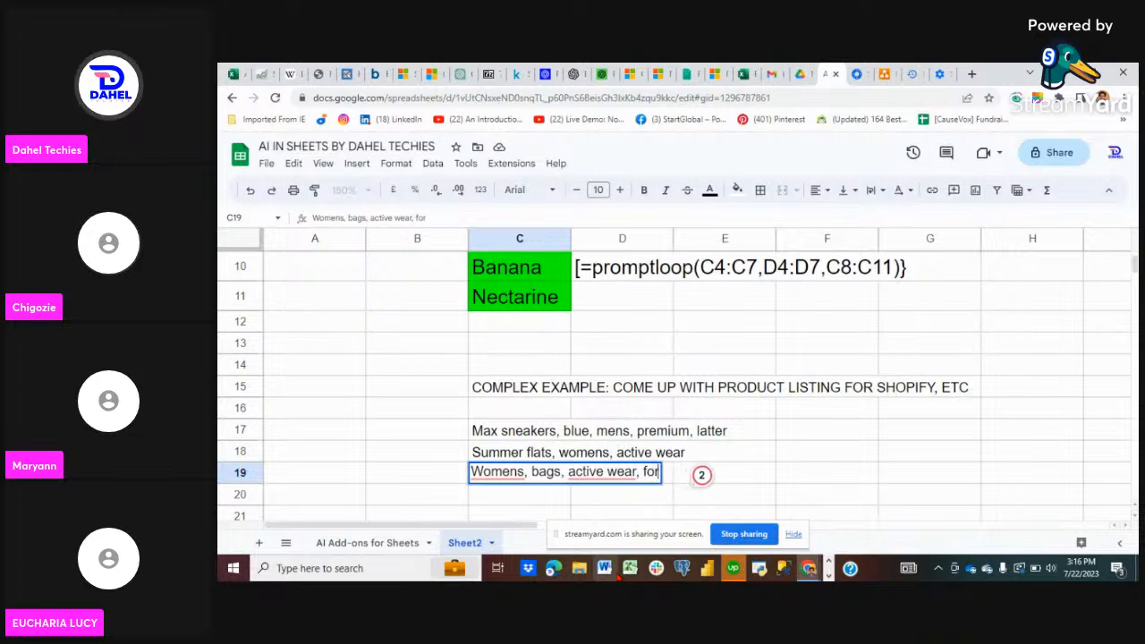
key(BackSpace)
key(BackSpace)
key(BackSpace)
text(infor)
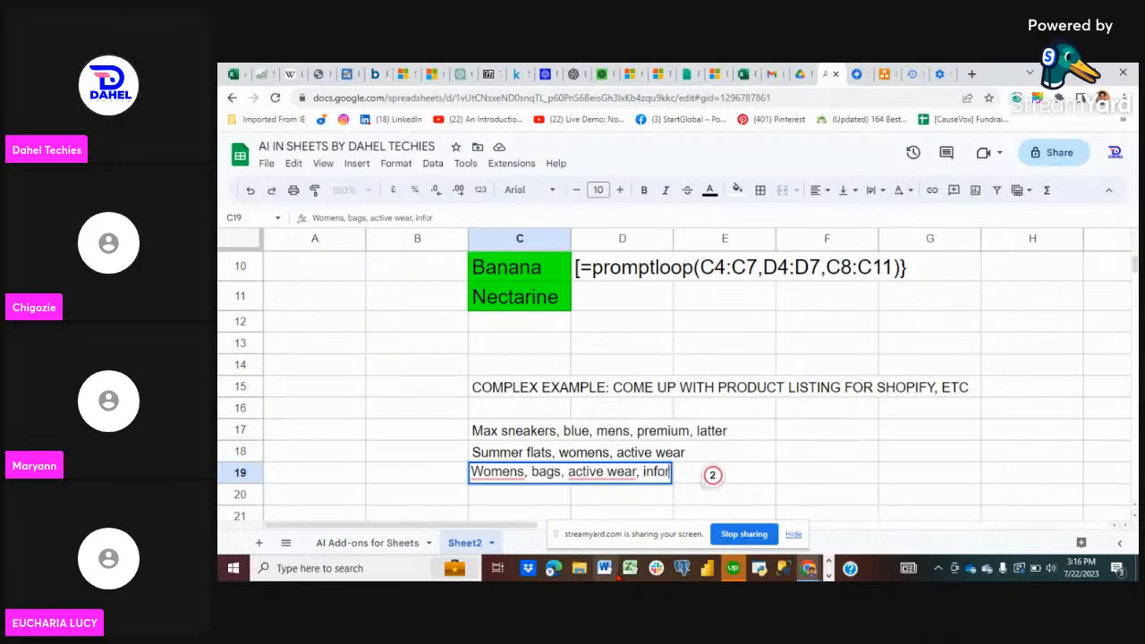
text(mal)
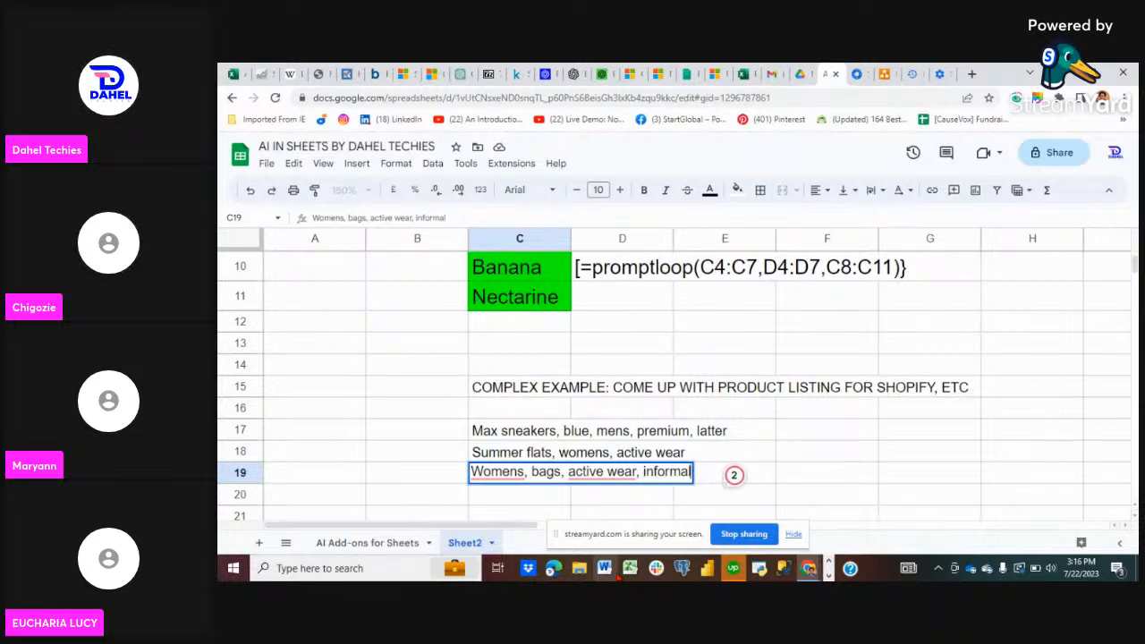
key(Return)
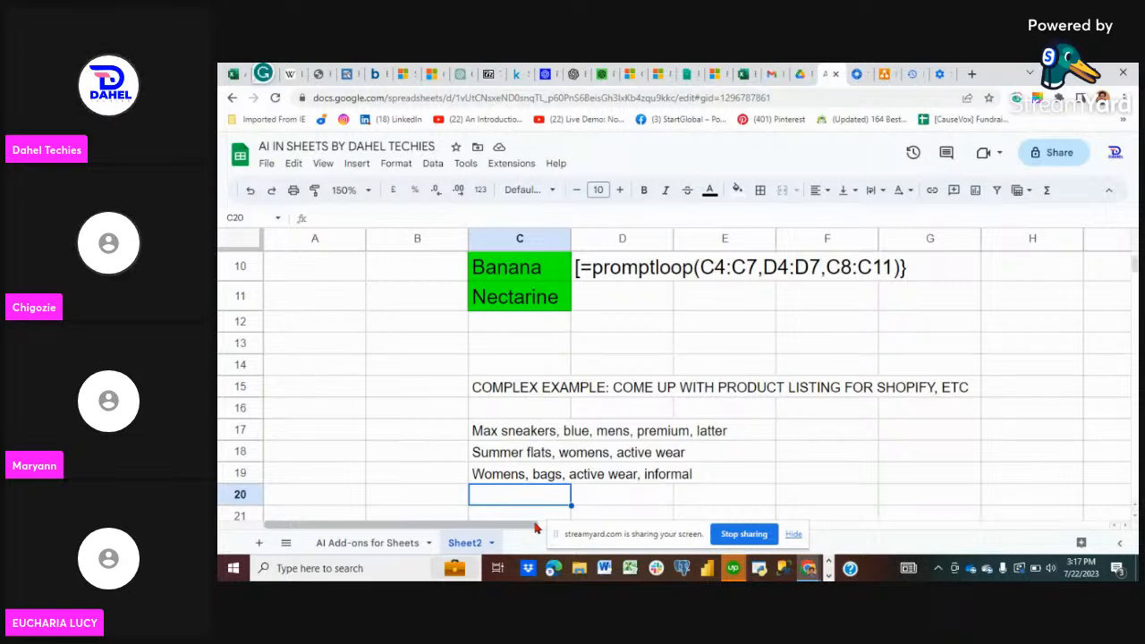
- Enter 'Shirts, black, mens, formal, cotton.' as the fourth product in C20
text(Shirts,)
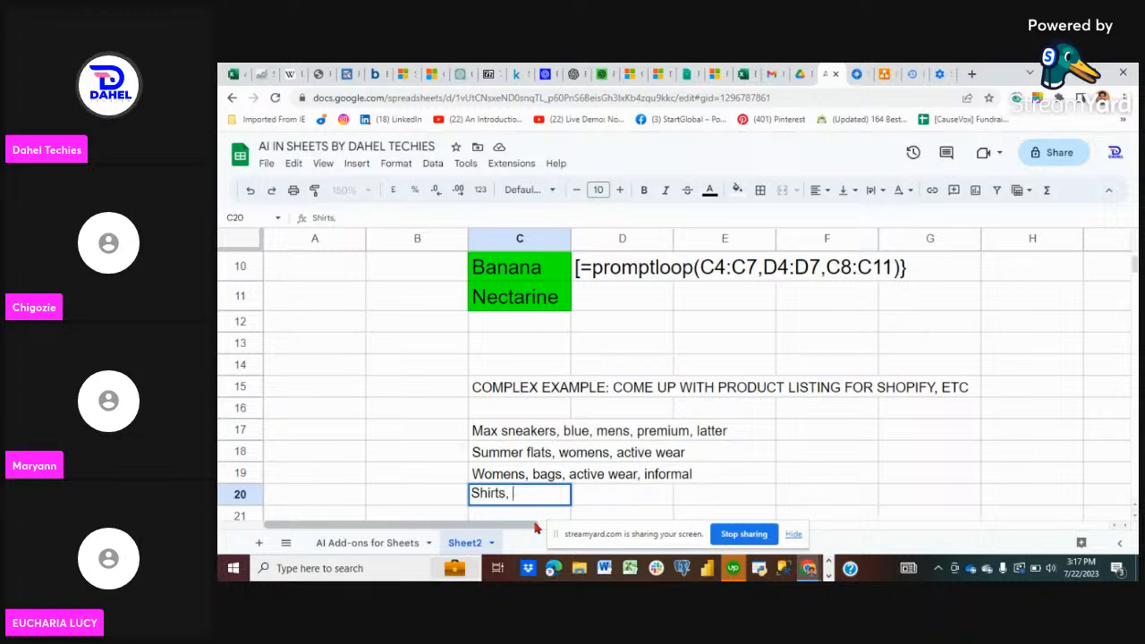
text( black, mens)
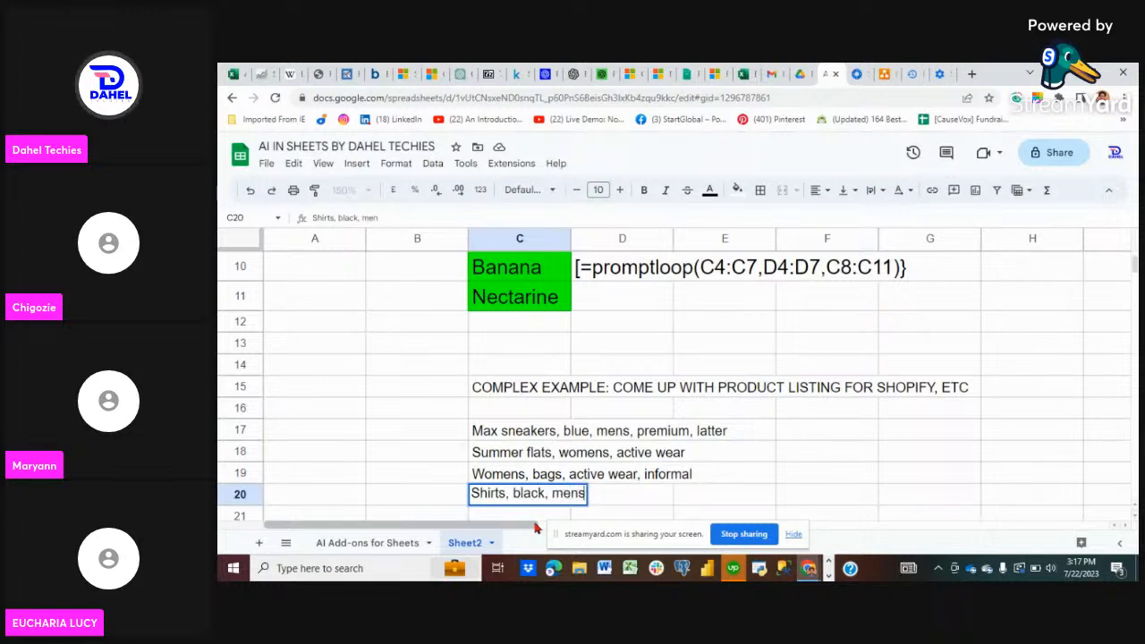
text(, form)
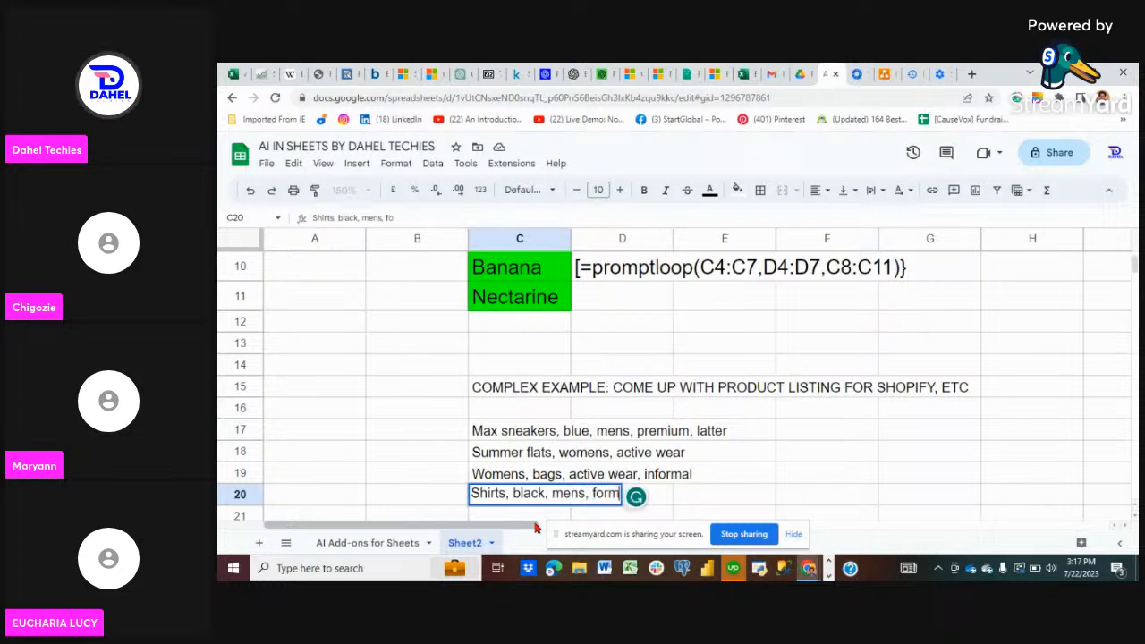
text(al,)
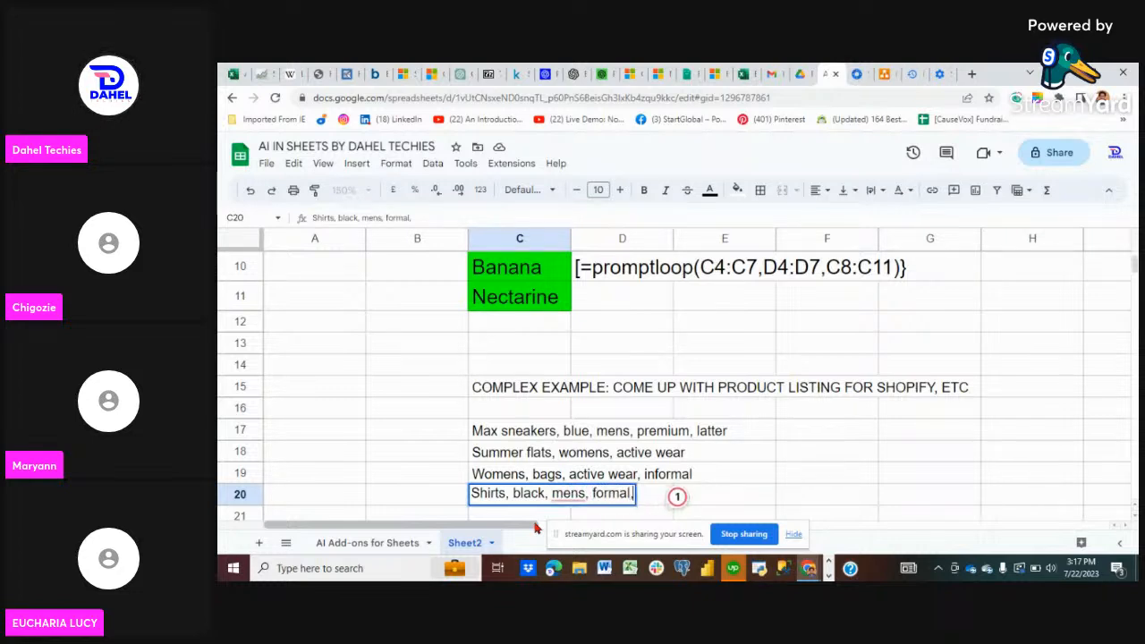
text( cotton)
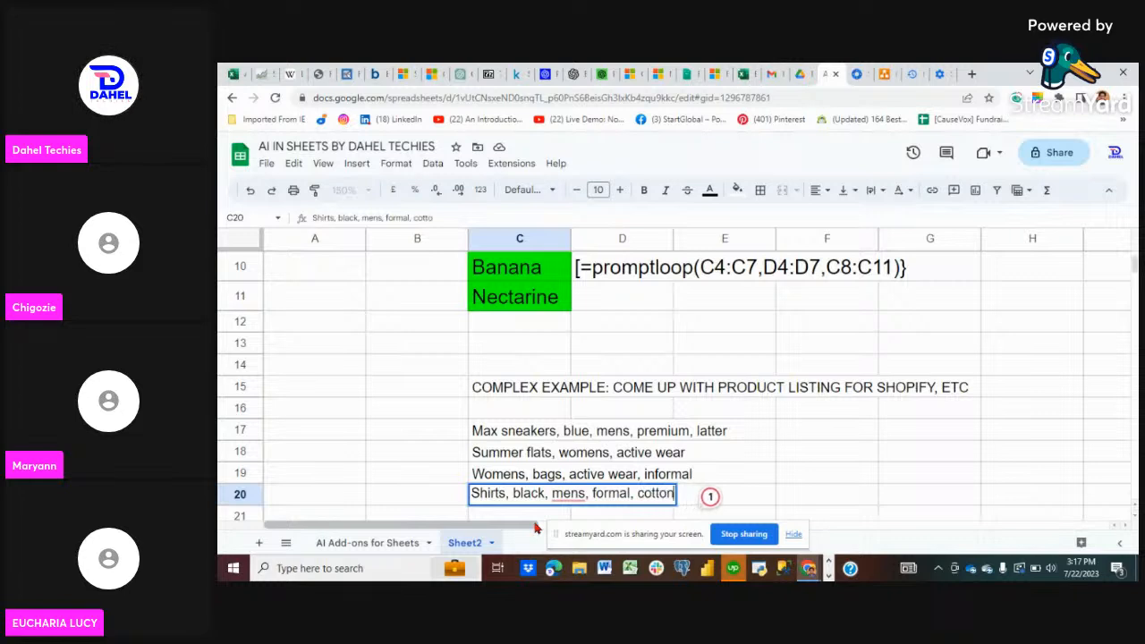
text(.)
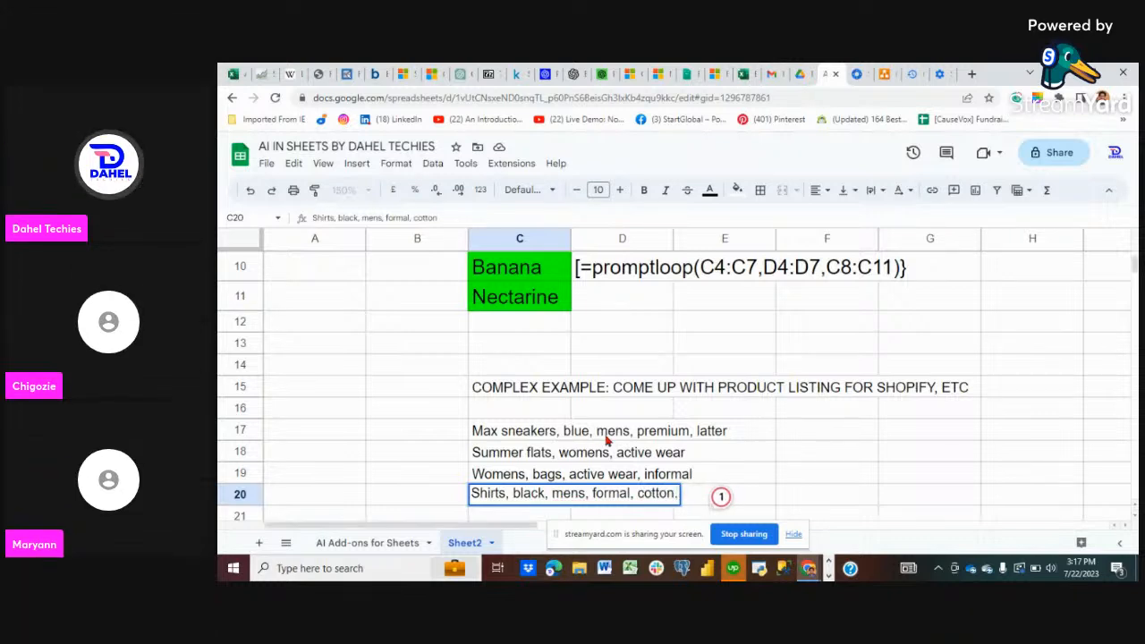
scroll(604, 438, down, 1)
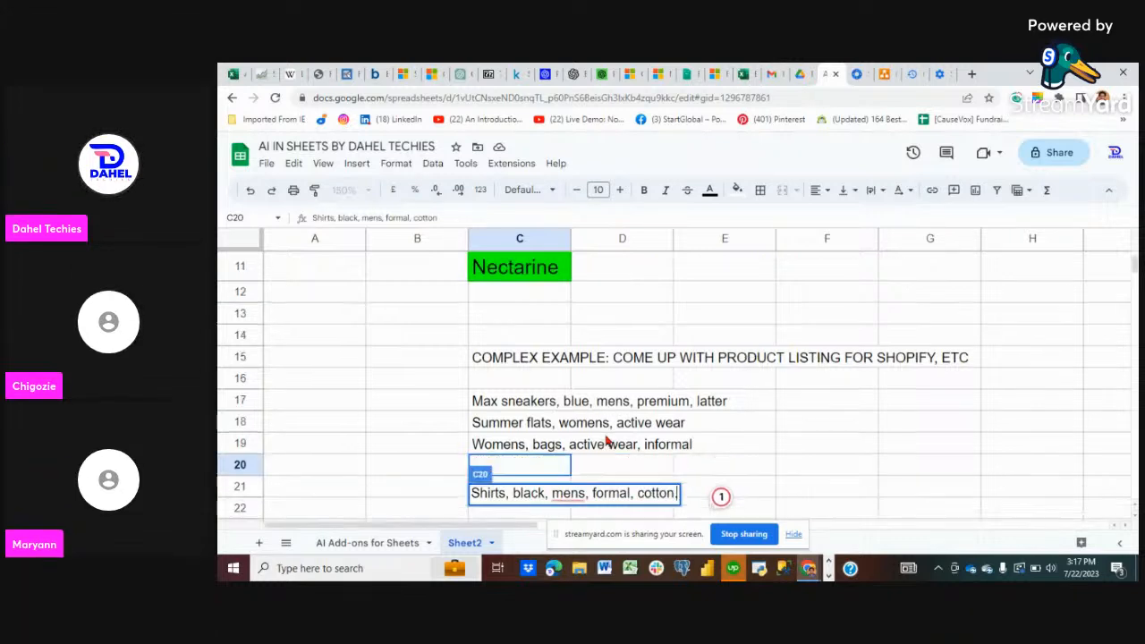
click(476, 409)
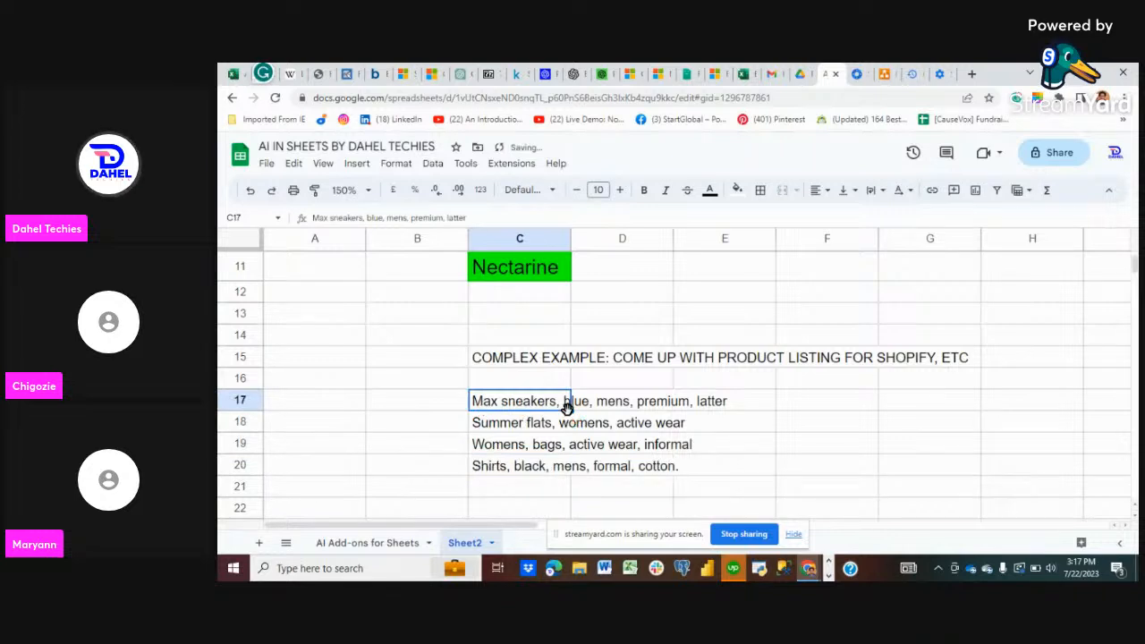
- Apply Wrap text wrapping to the product descriptions in C17:C20
click(462, 383)
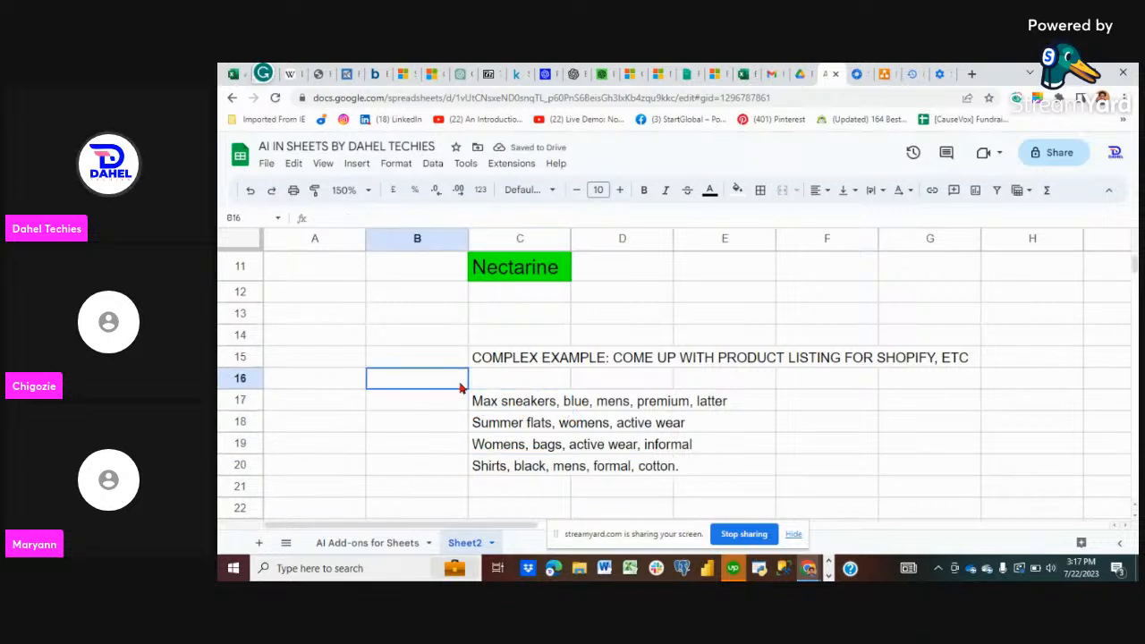
drag(484, 387, 541, 444)
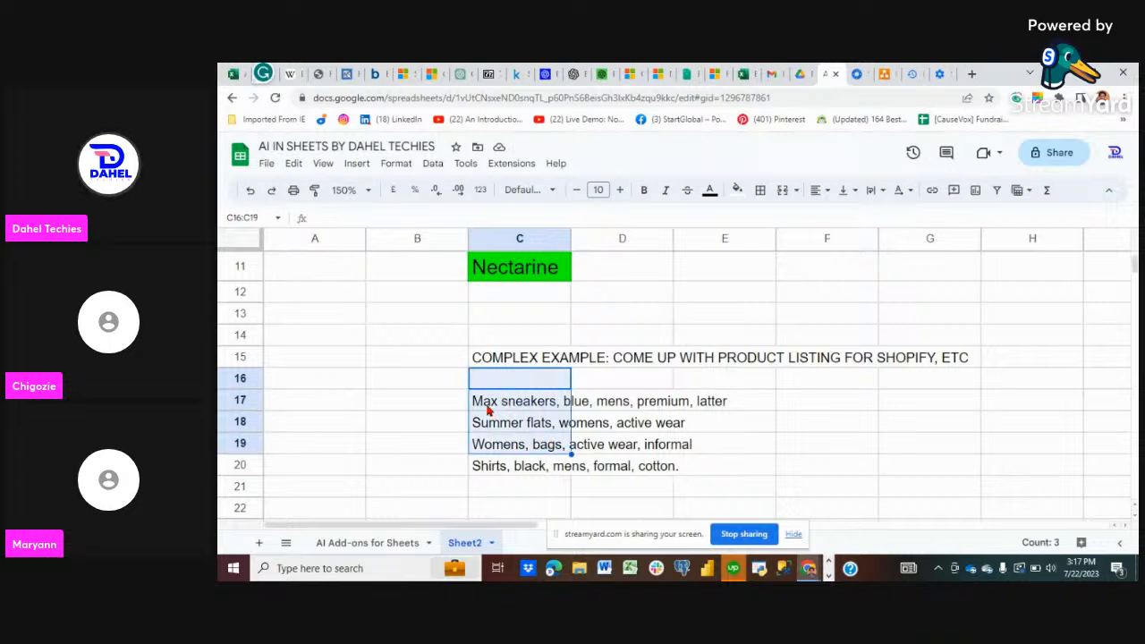
click(433, 411)
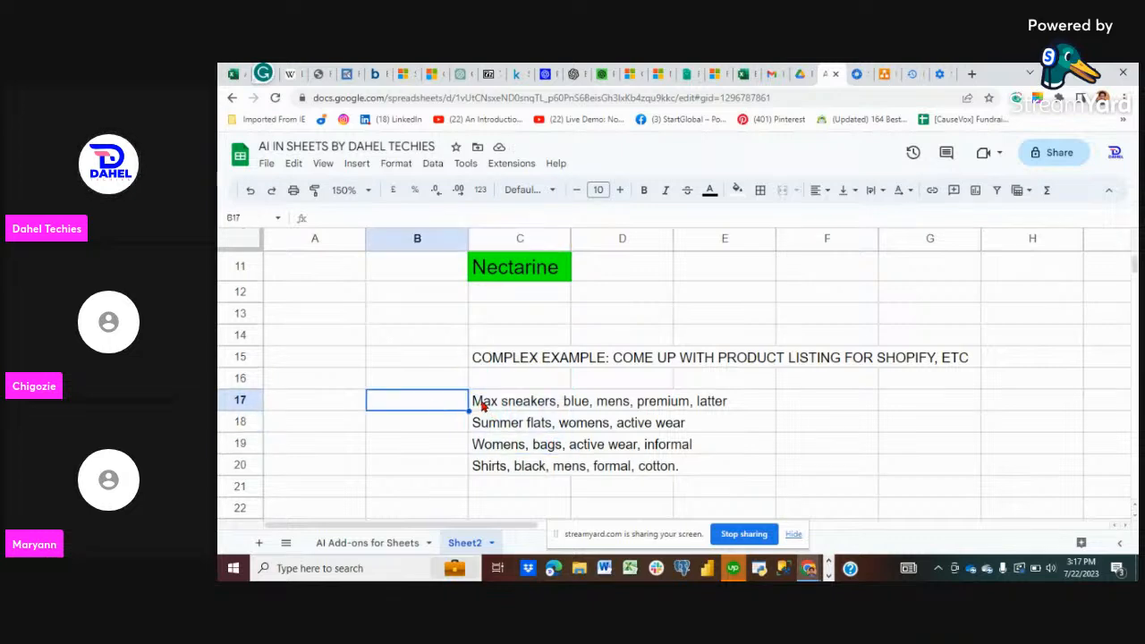
drag(481, 405, 550, 468)
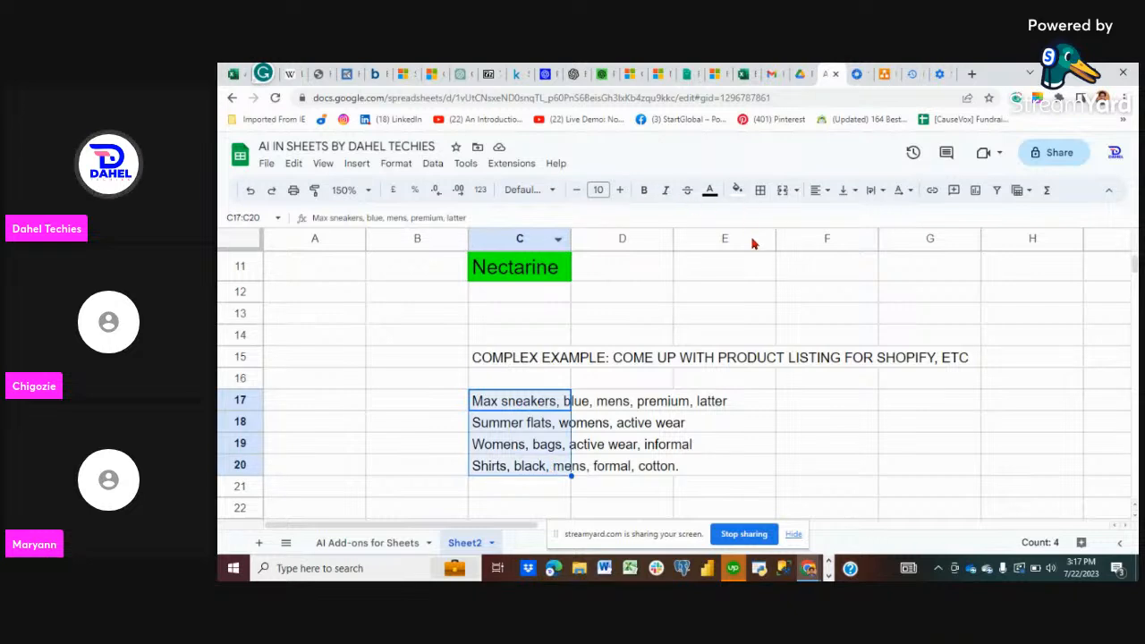
click(872, 189)
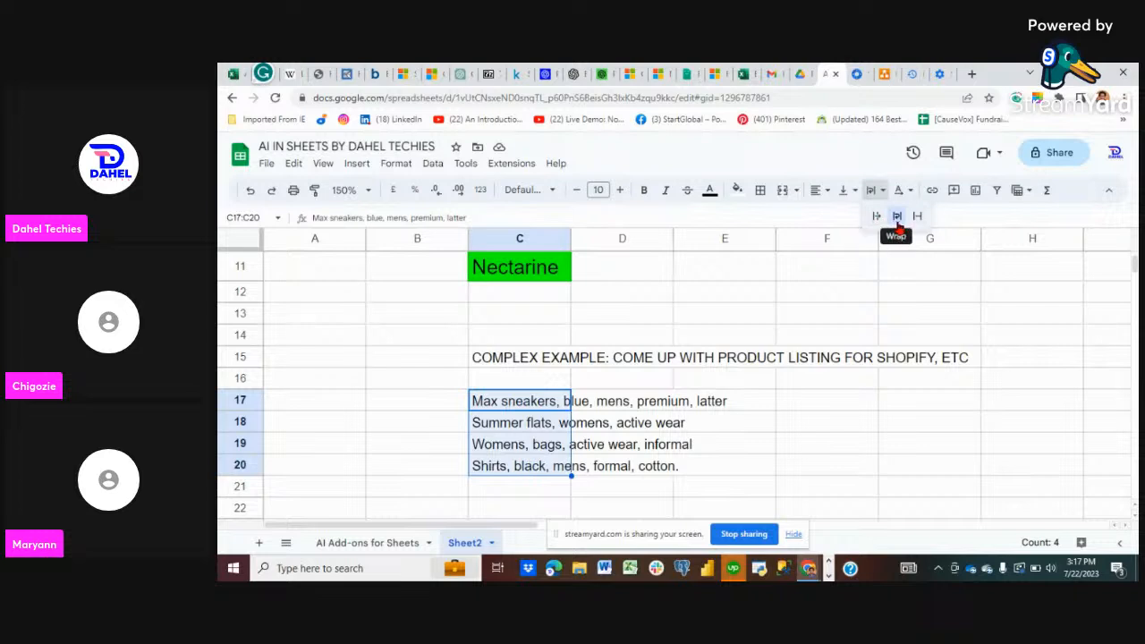
click(896, 217)
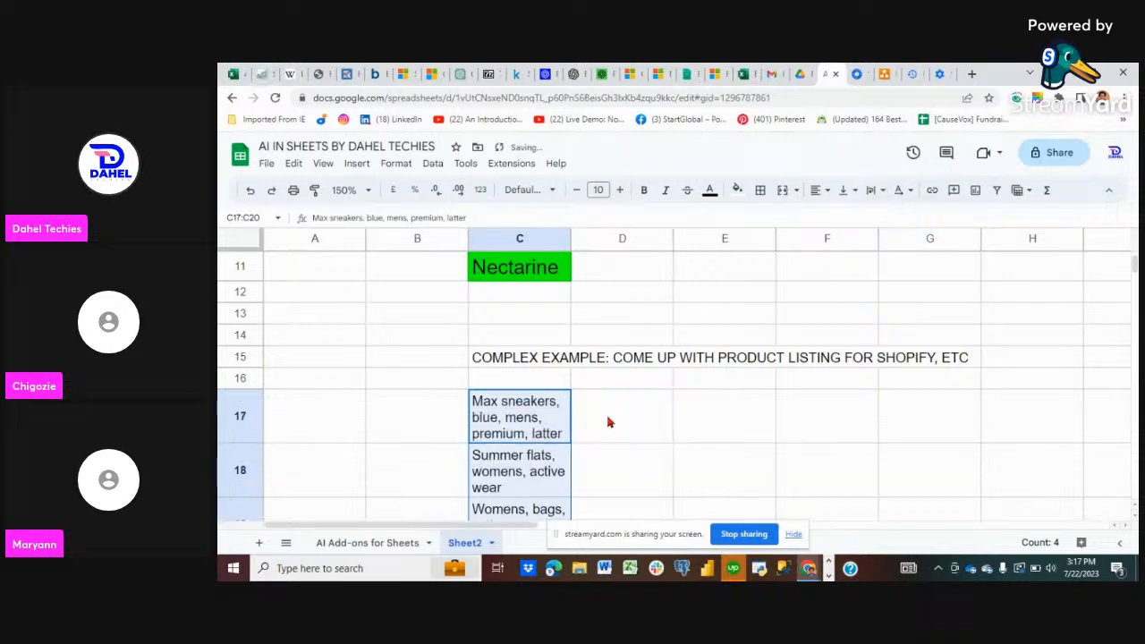
- Widen column C so each wrapped description fits on two lines
scroll(608, 421, down, 1)
drag(570, 238, 640, 243)
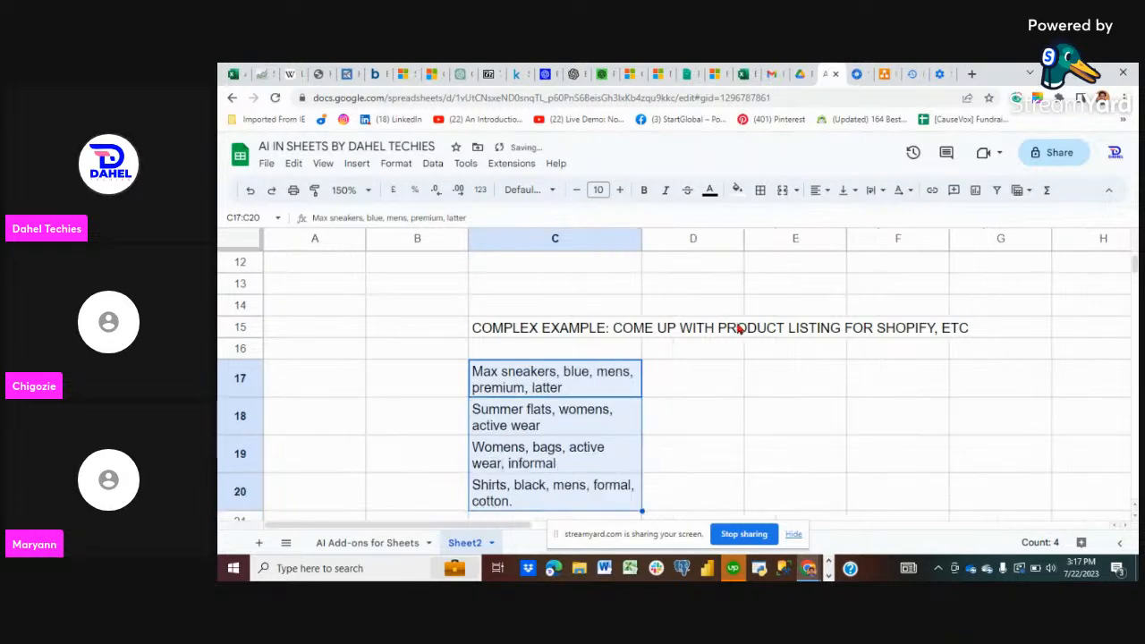
click(691, 378)
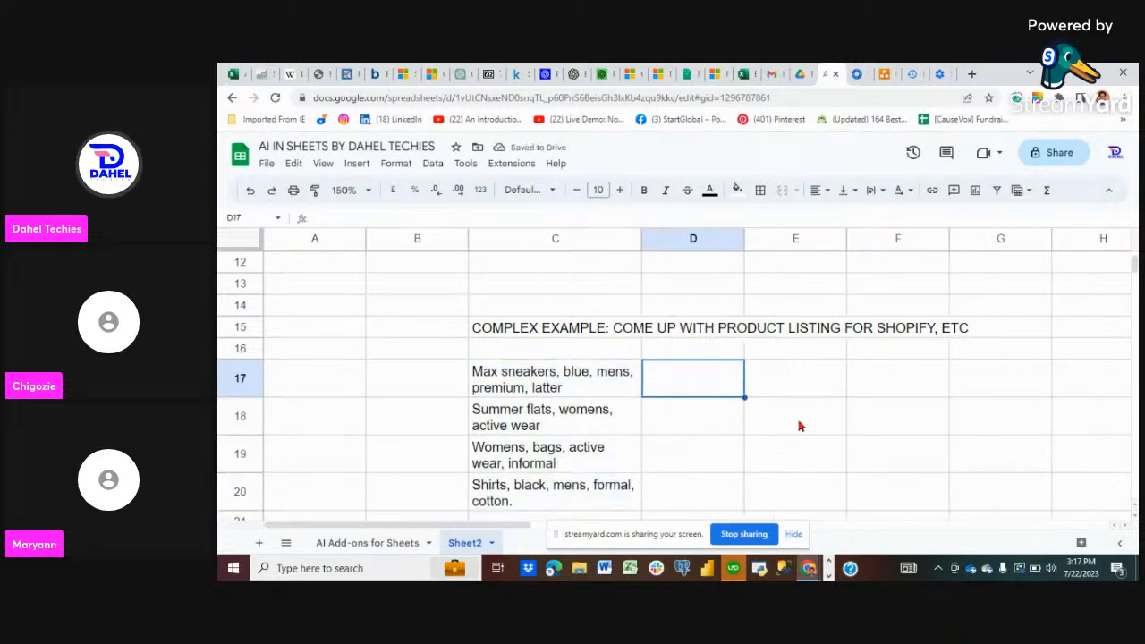
click(937, 455)
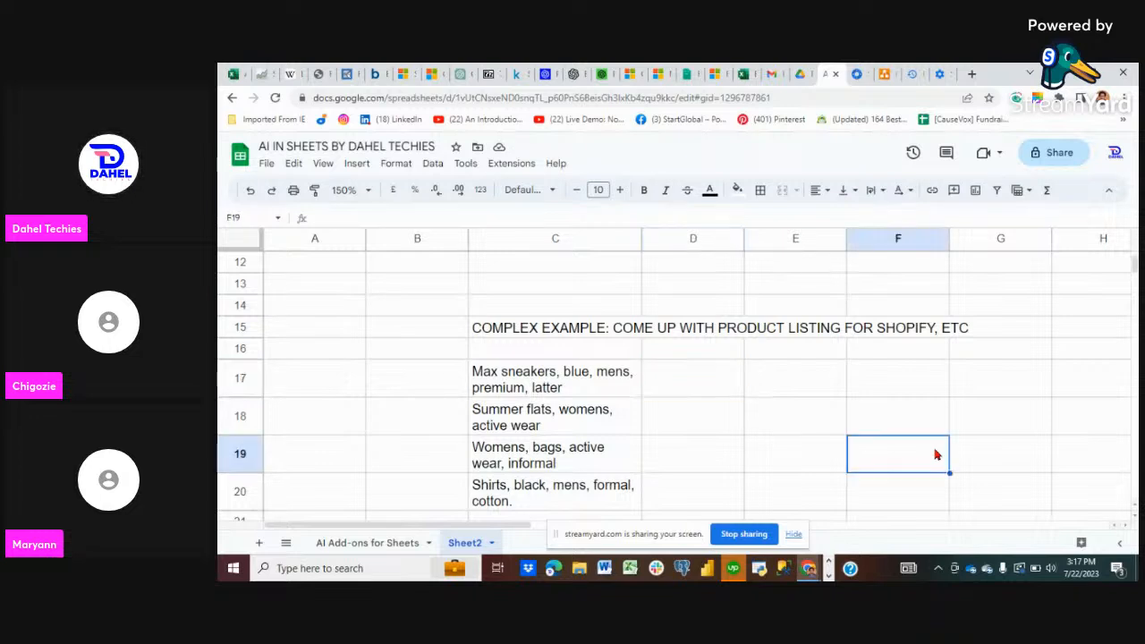
click(680, 370)
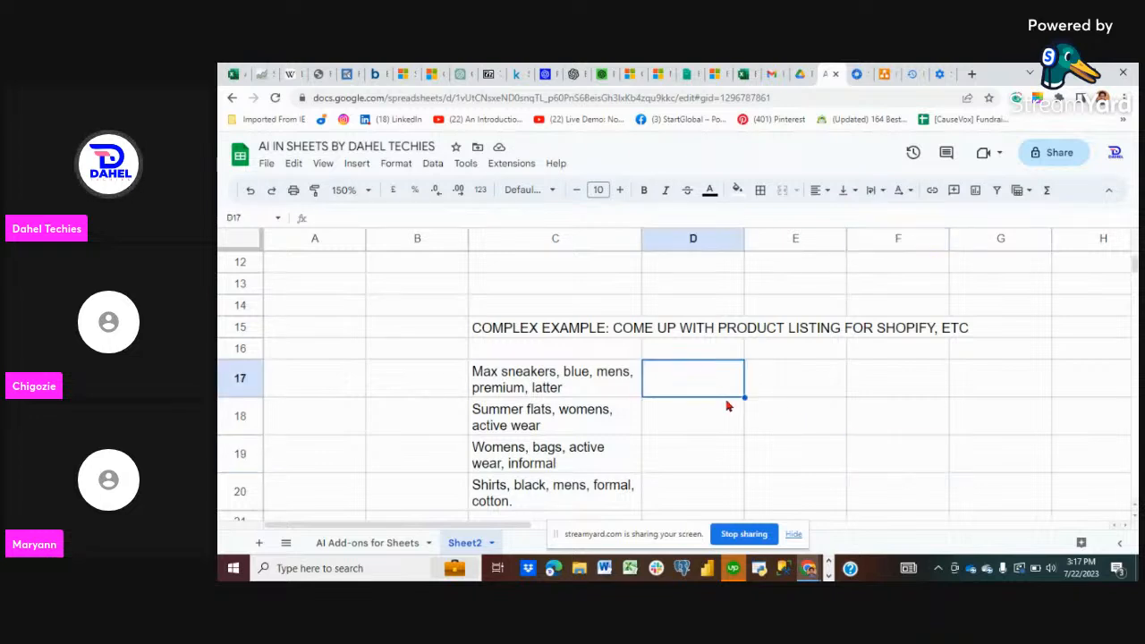
- Finish the Max sneakers description in D17, fixing 'later' to 'latter', ending 'Get this for your man.'
text(The)
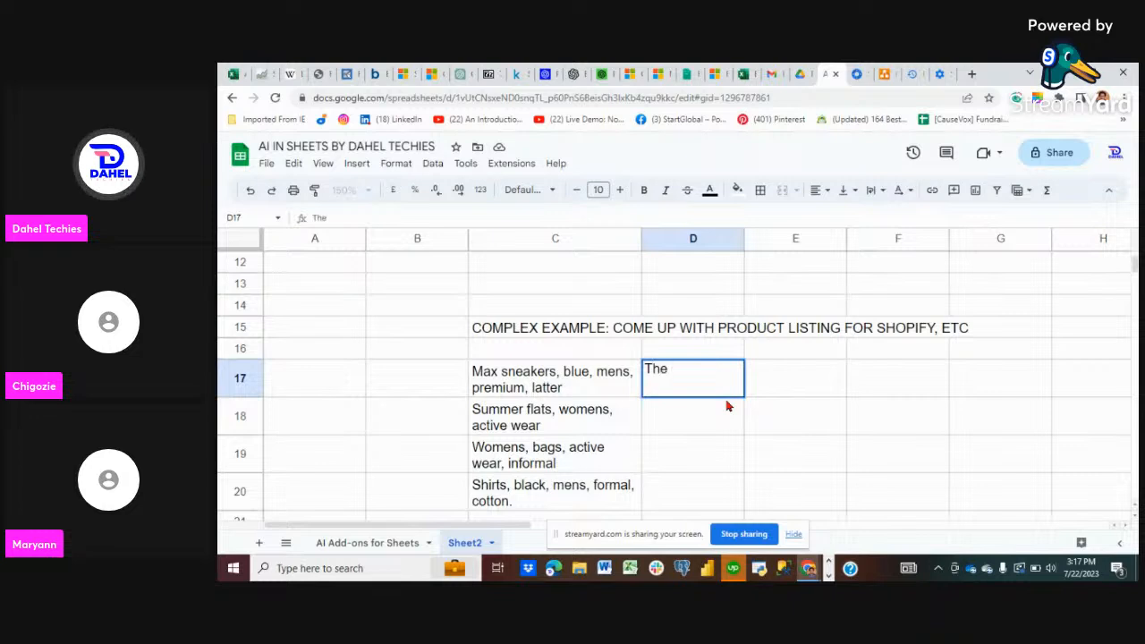
text( Max sne)
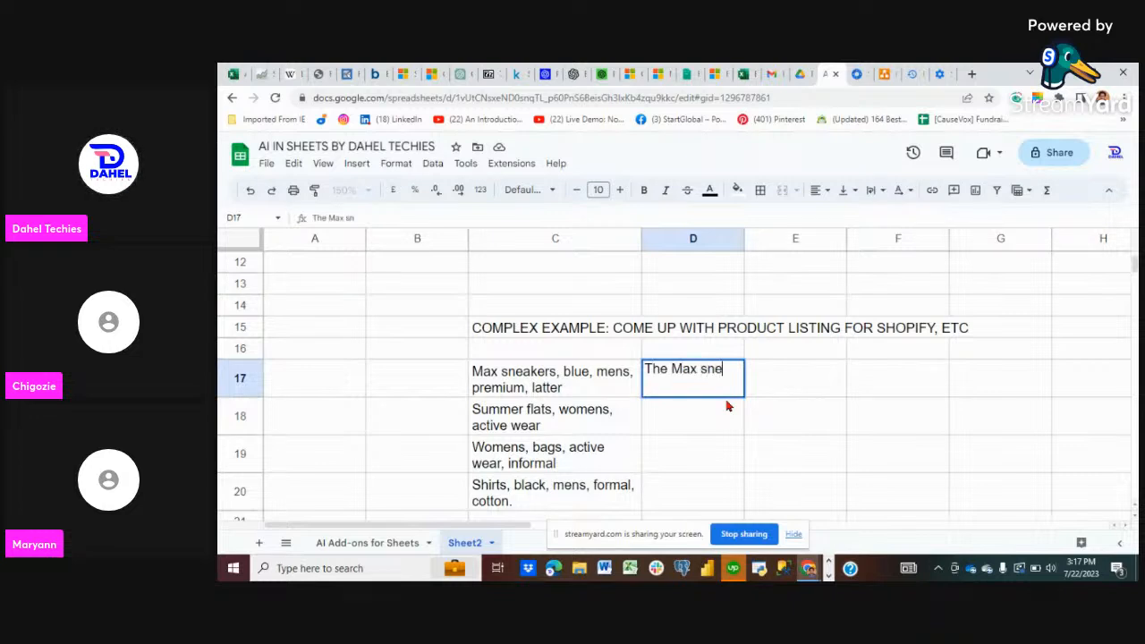
text(aker)
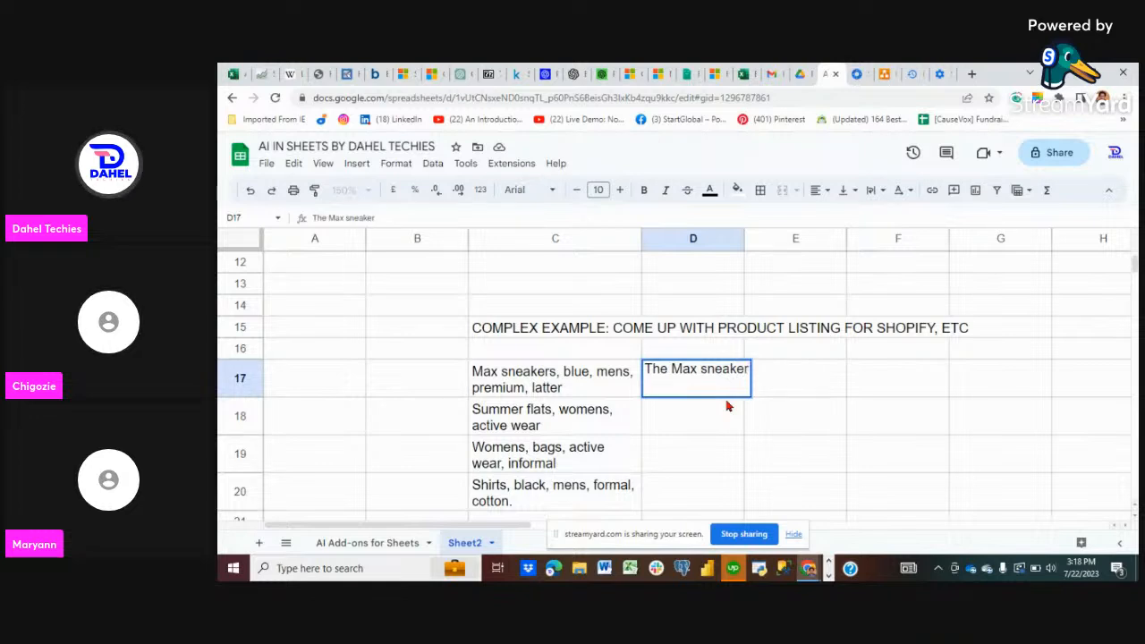
text(s)
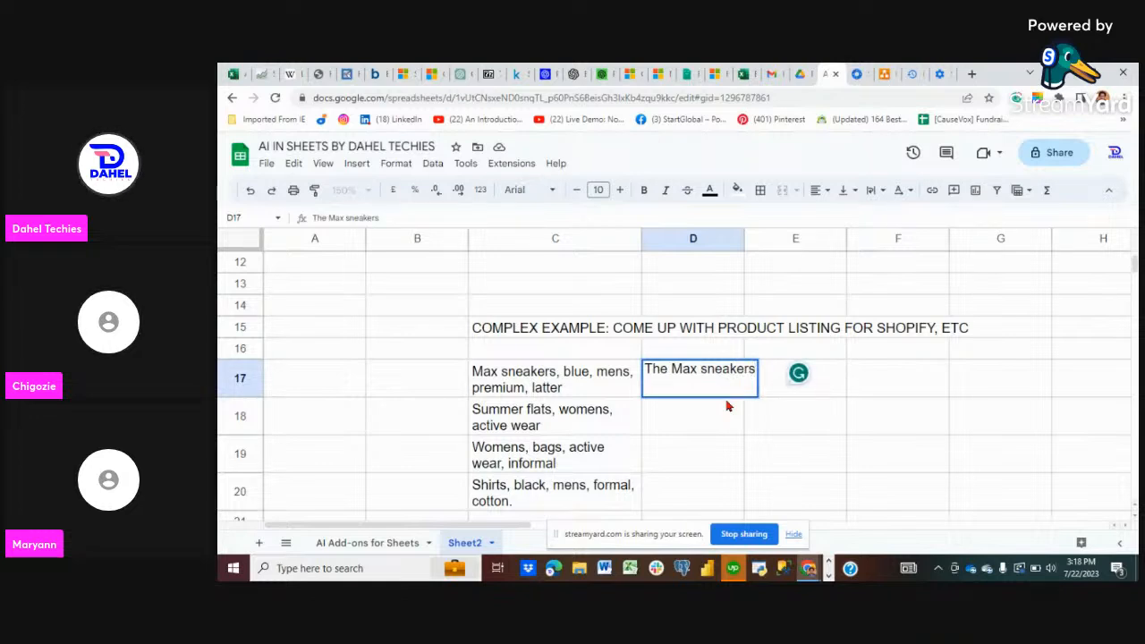
text( is for)
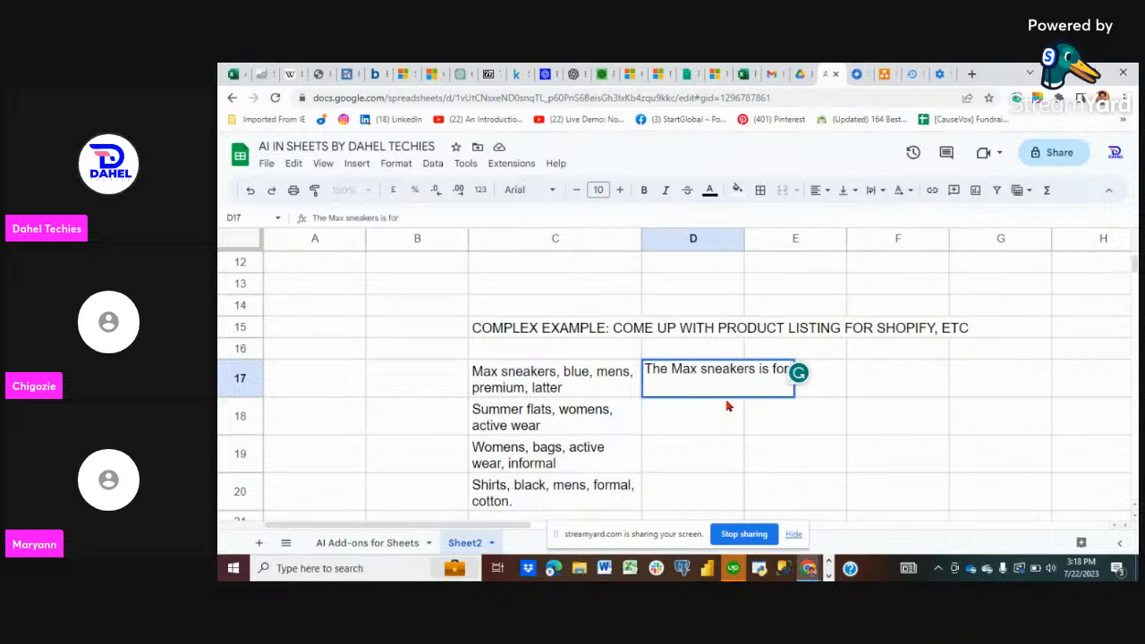
text( premium)
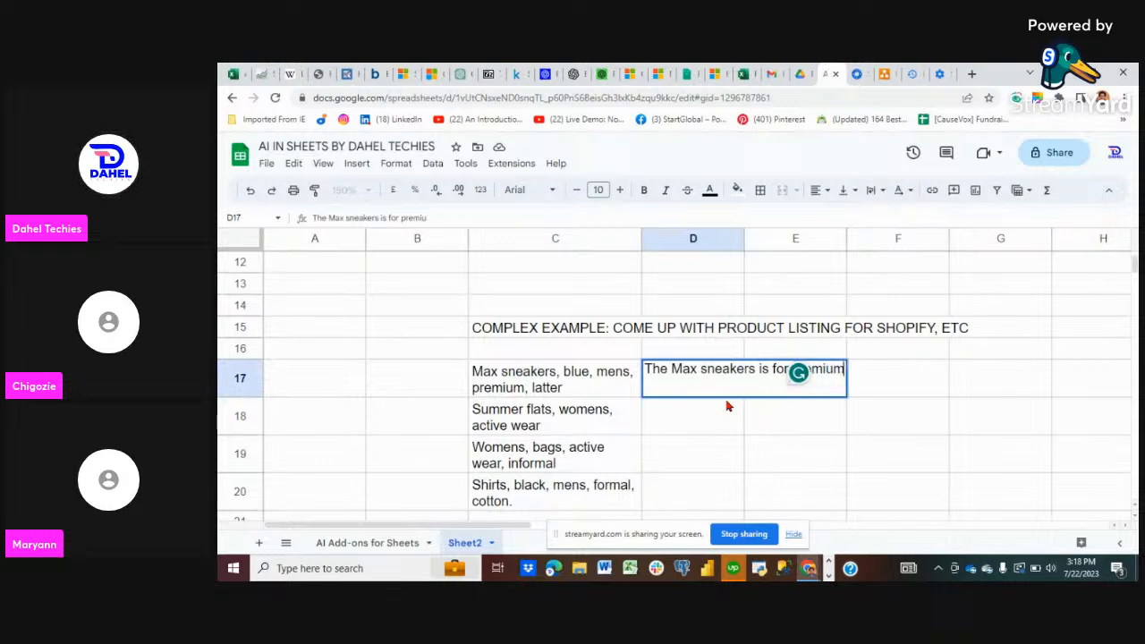
text( men)
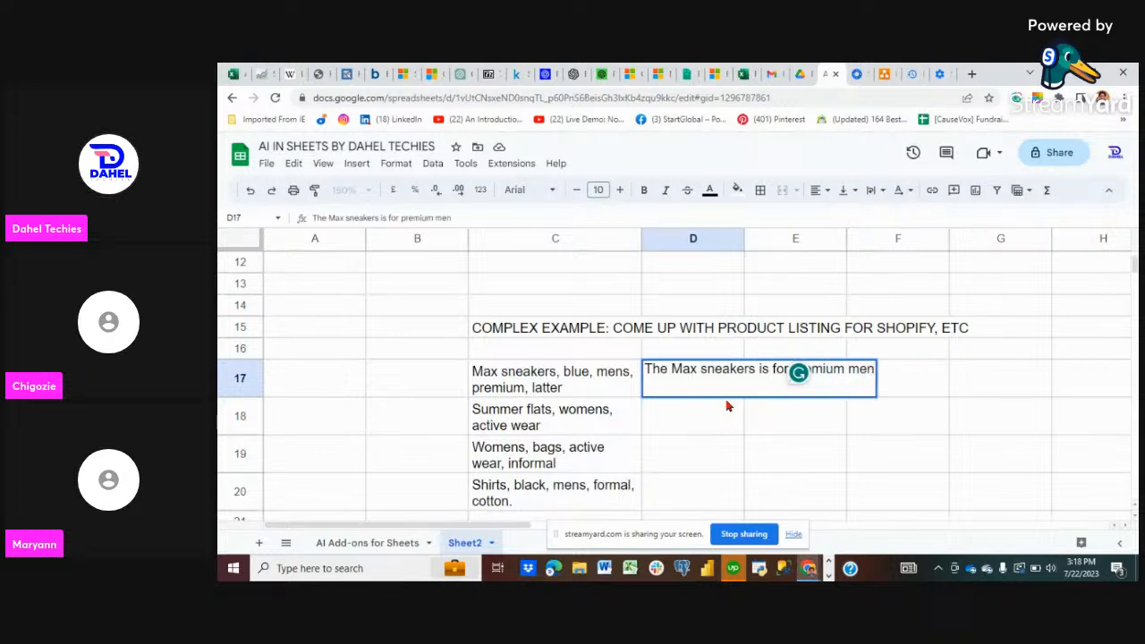
text(. It is blue)
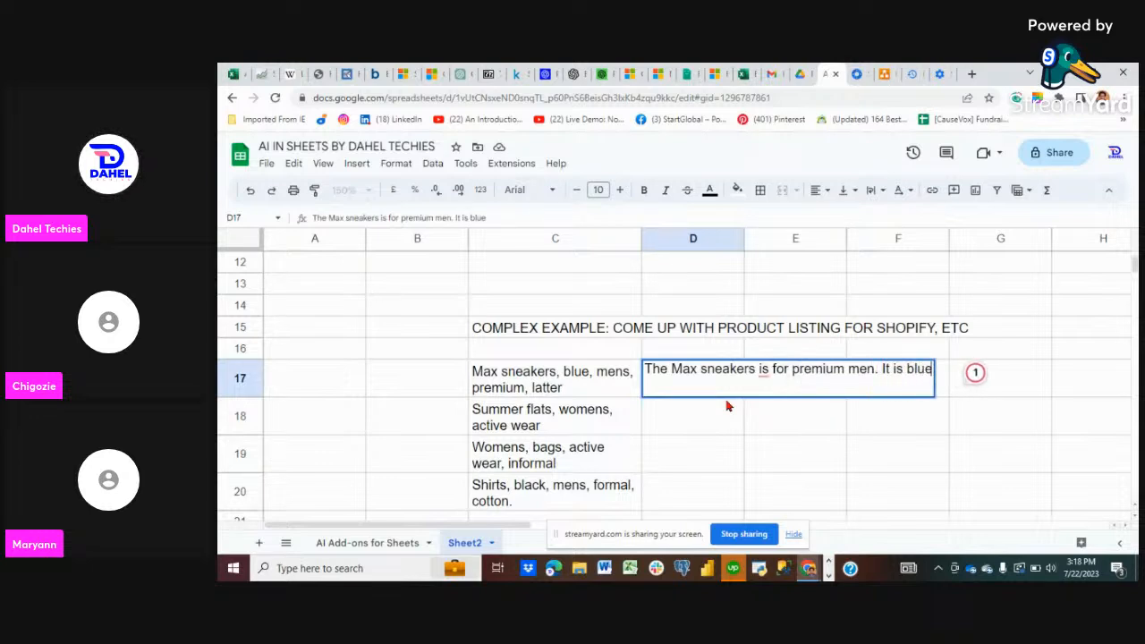
text( and made of )
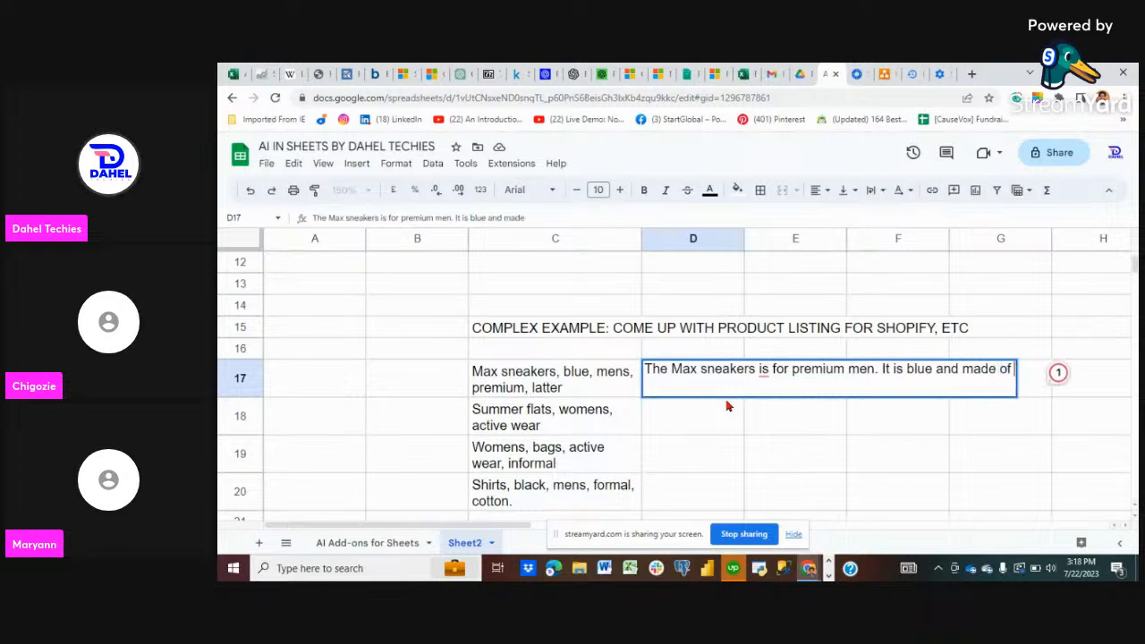
text(later)
key(BackSpace)
key(BackSpace)
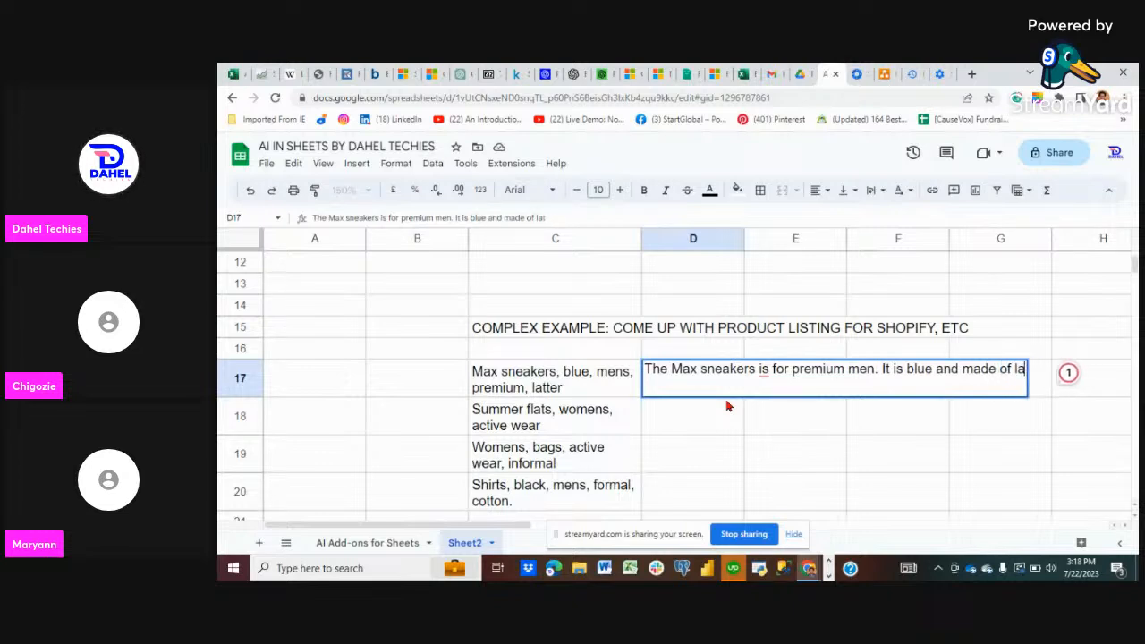
text(ter)
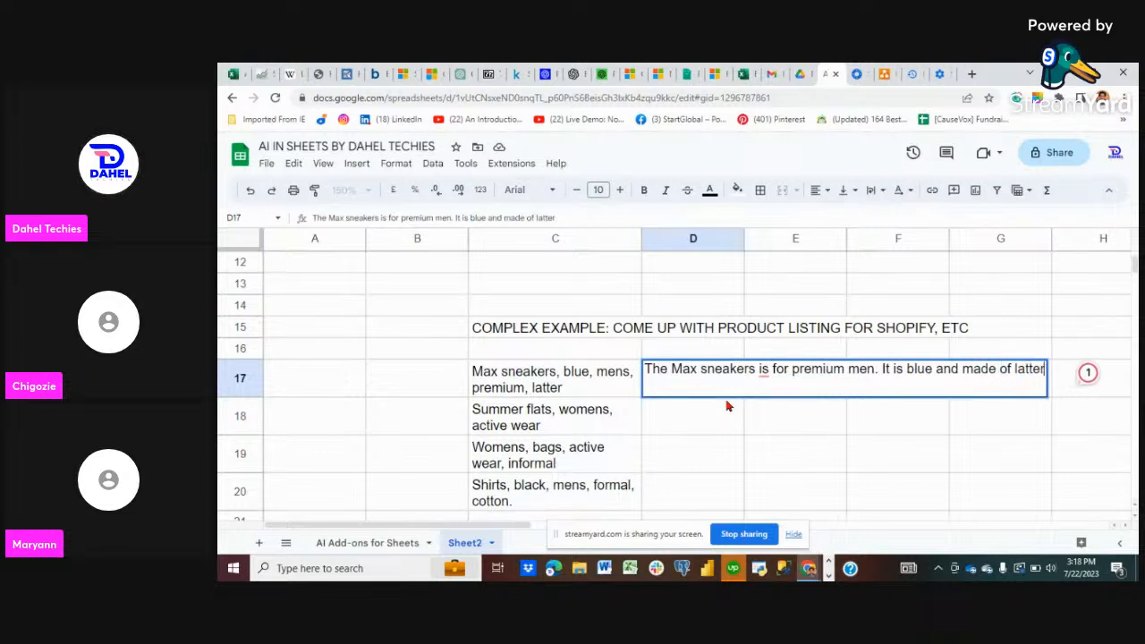
text(. Get thi)
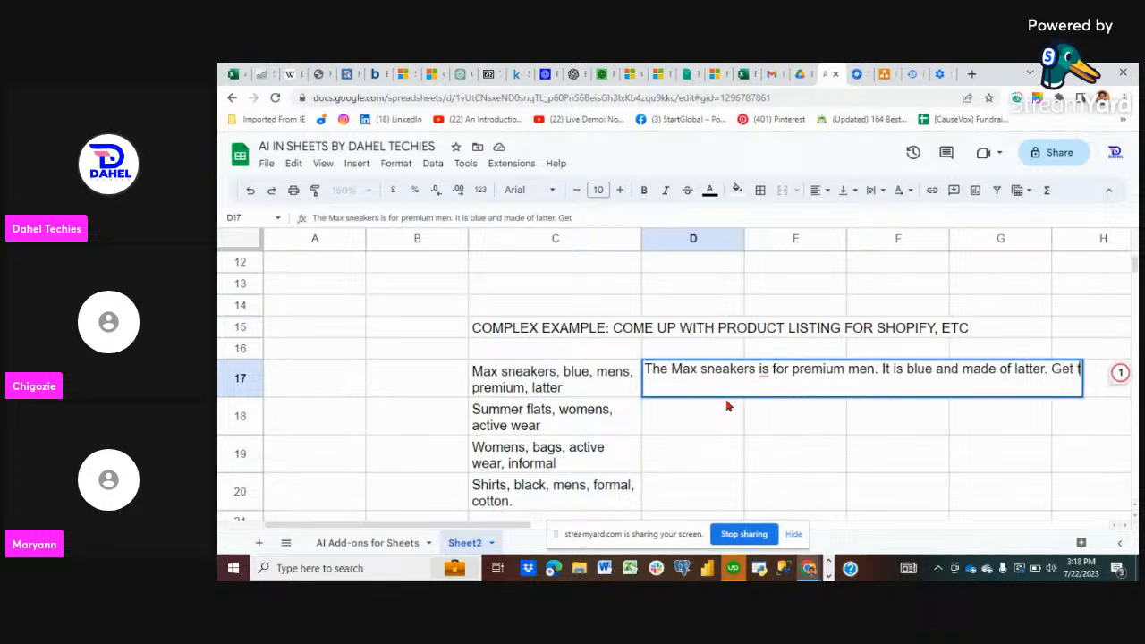
text(s )
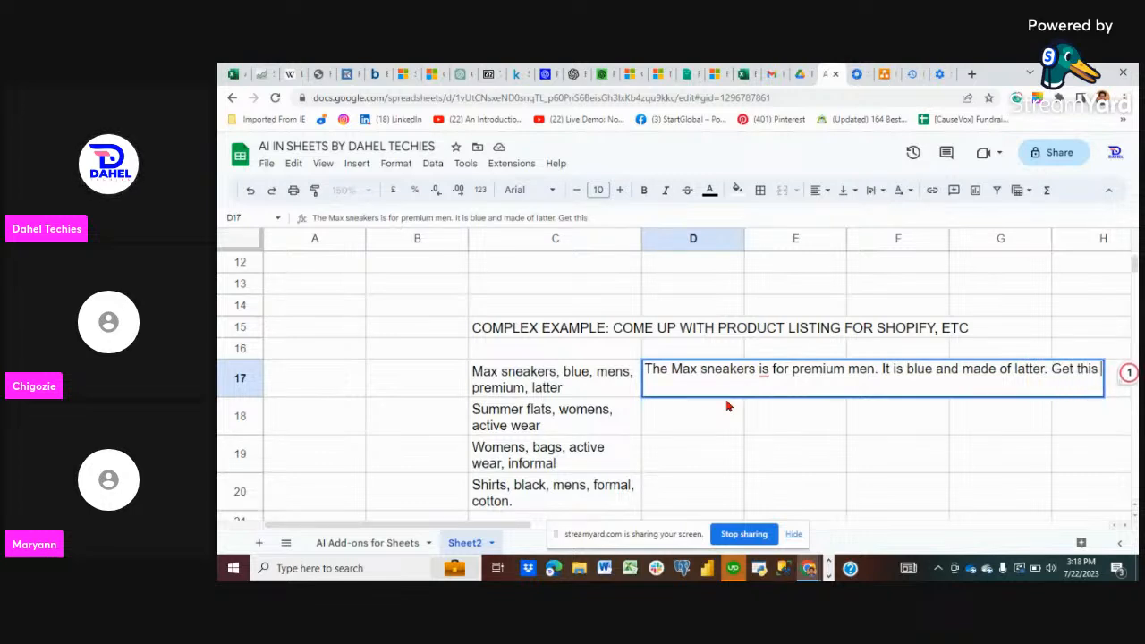
text(for your man)
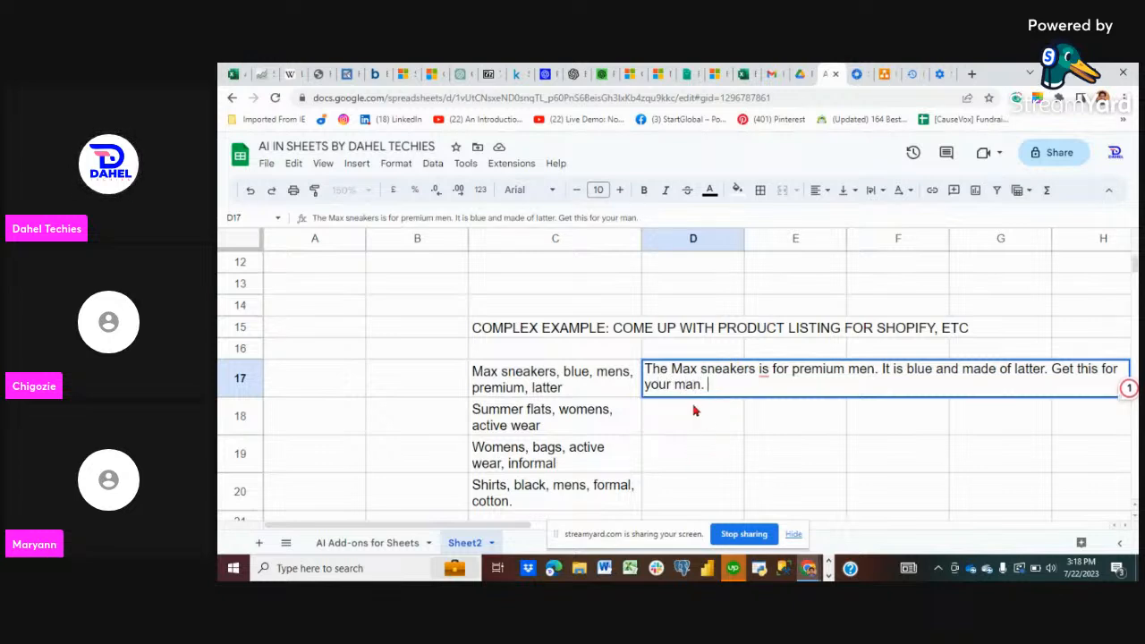
text(.)
key(Return)
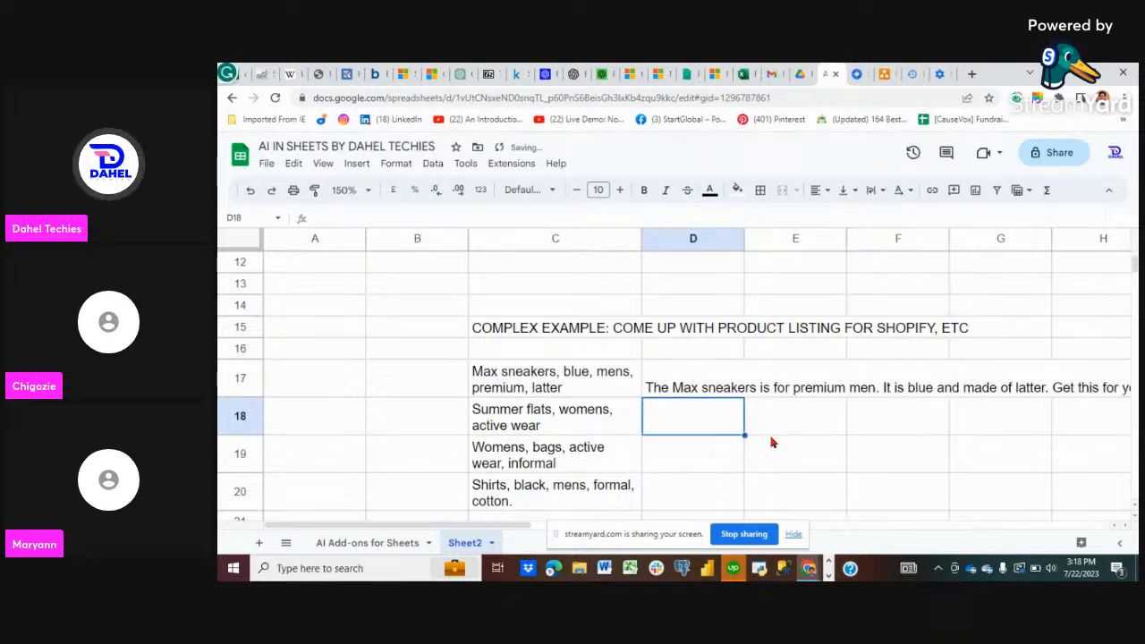
- Enter 'The women's summer flats is an active wear for classic women.' in D18, dismissing the grammar suggestion
text(The)
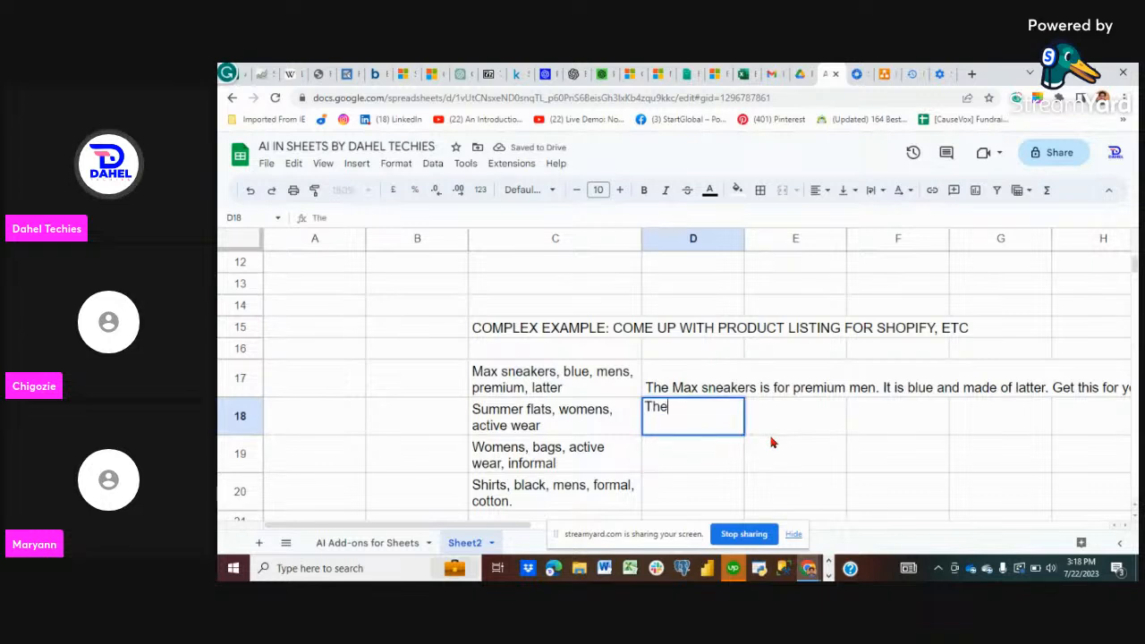
text( women)
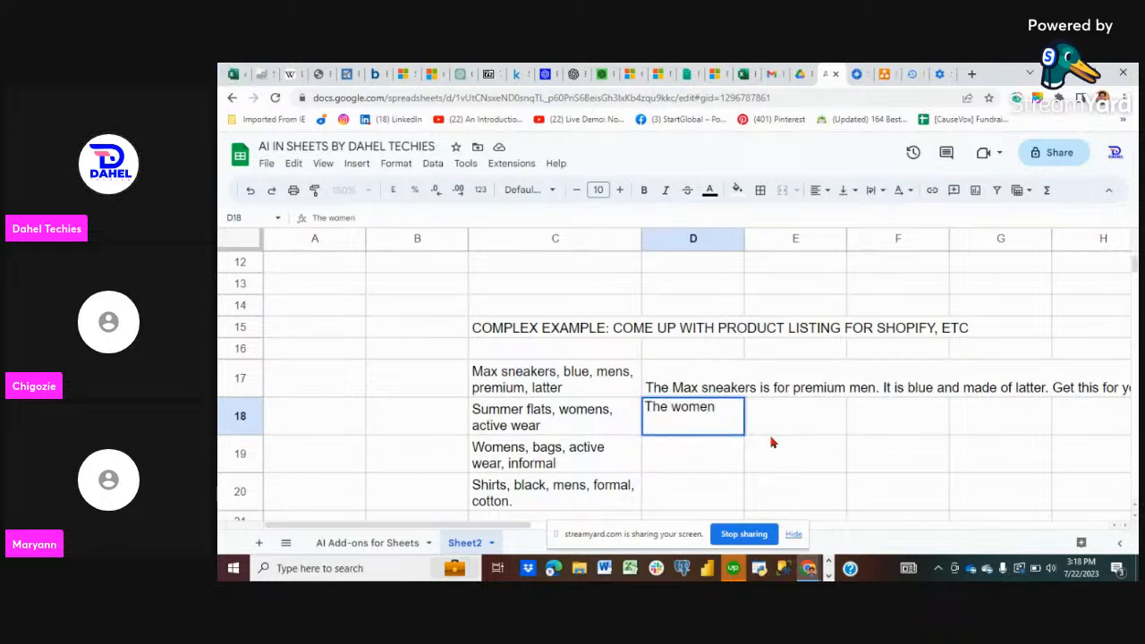
text('s summer)
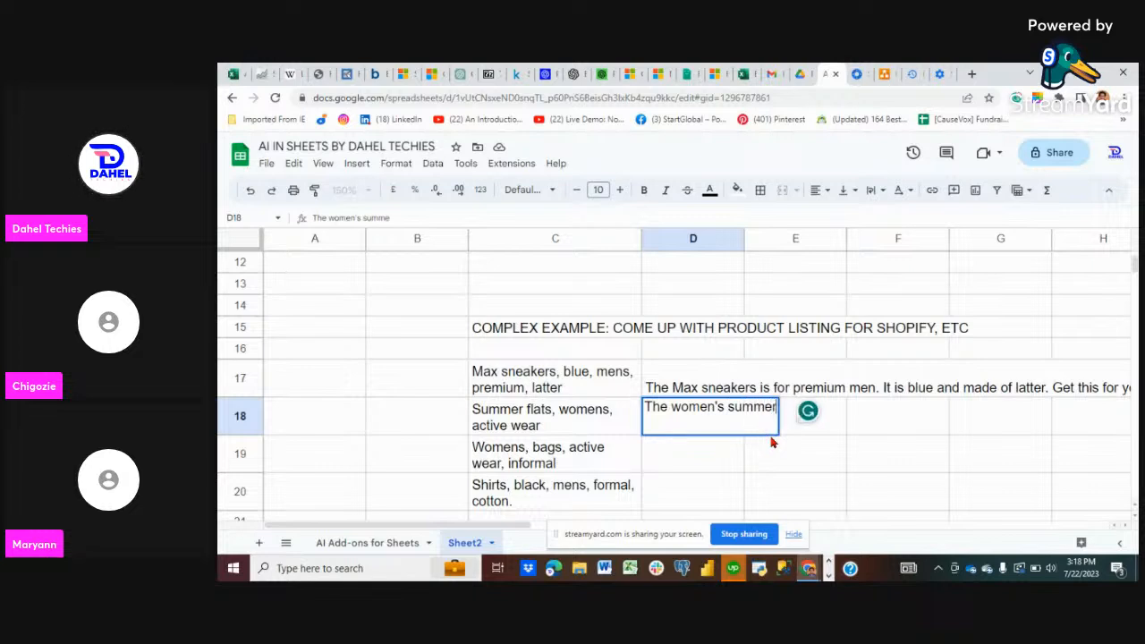
text( flats is)
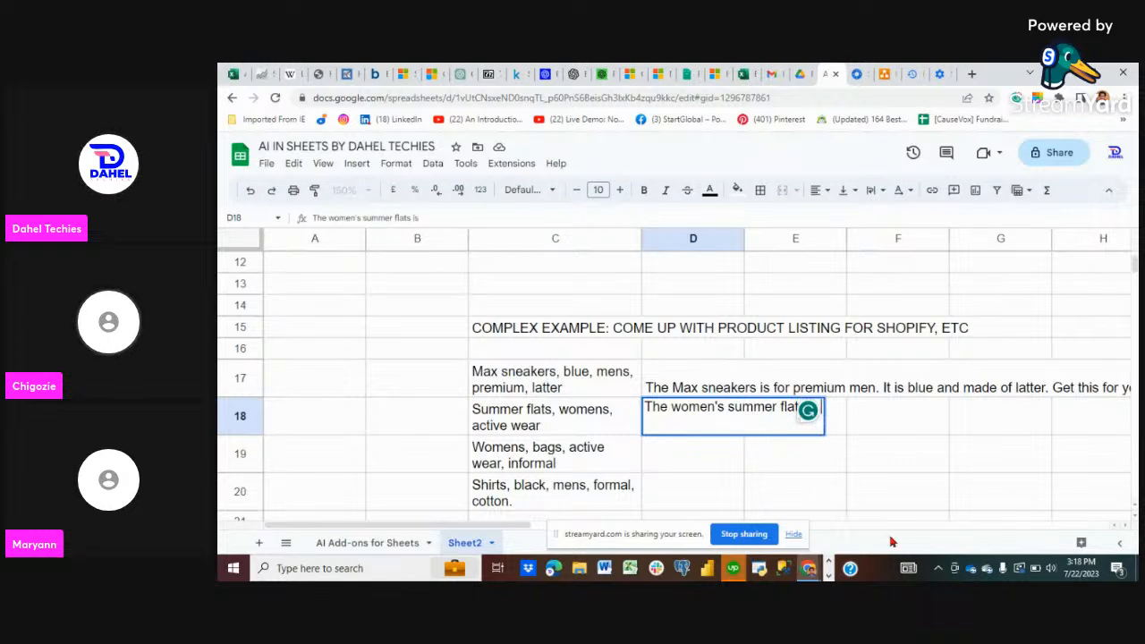
text( an activ)
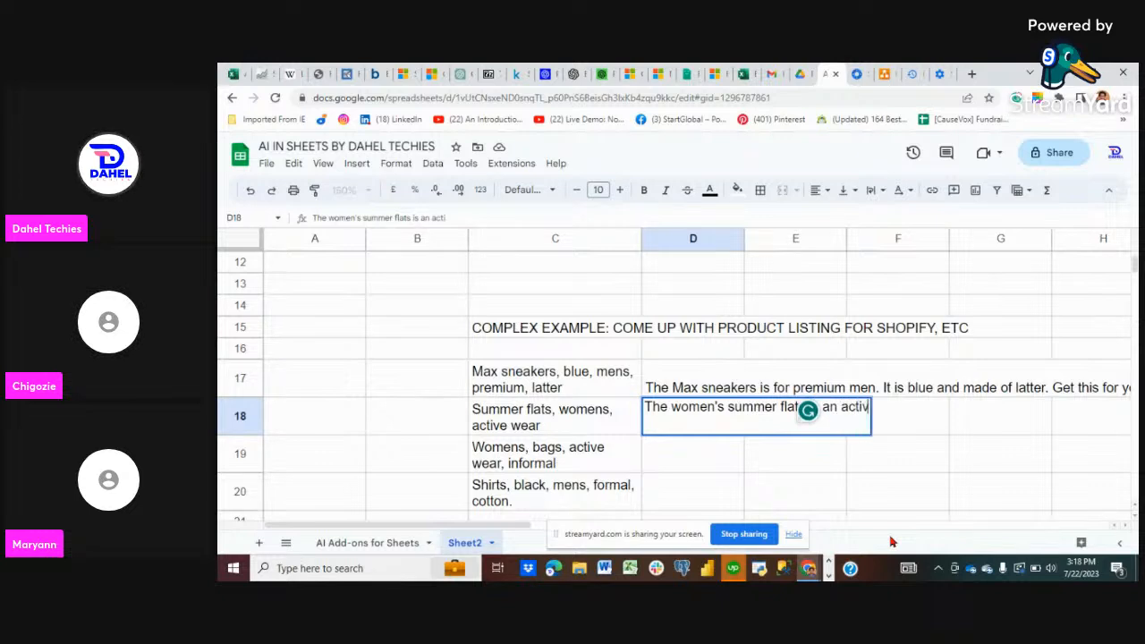
text(e wear)
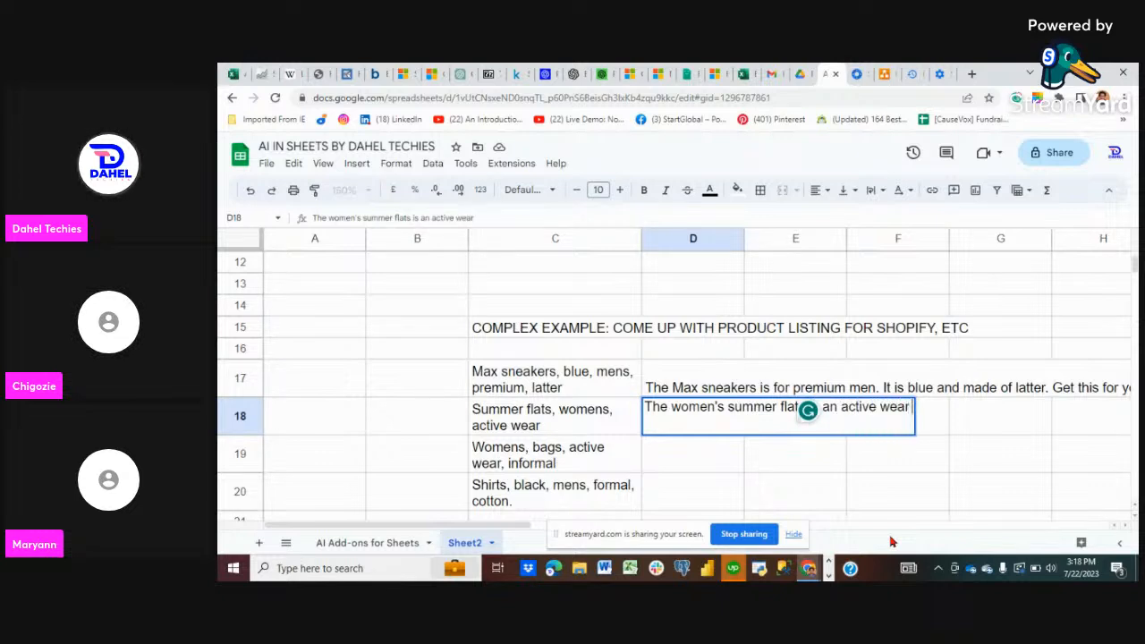
text( for)
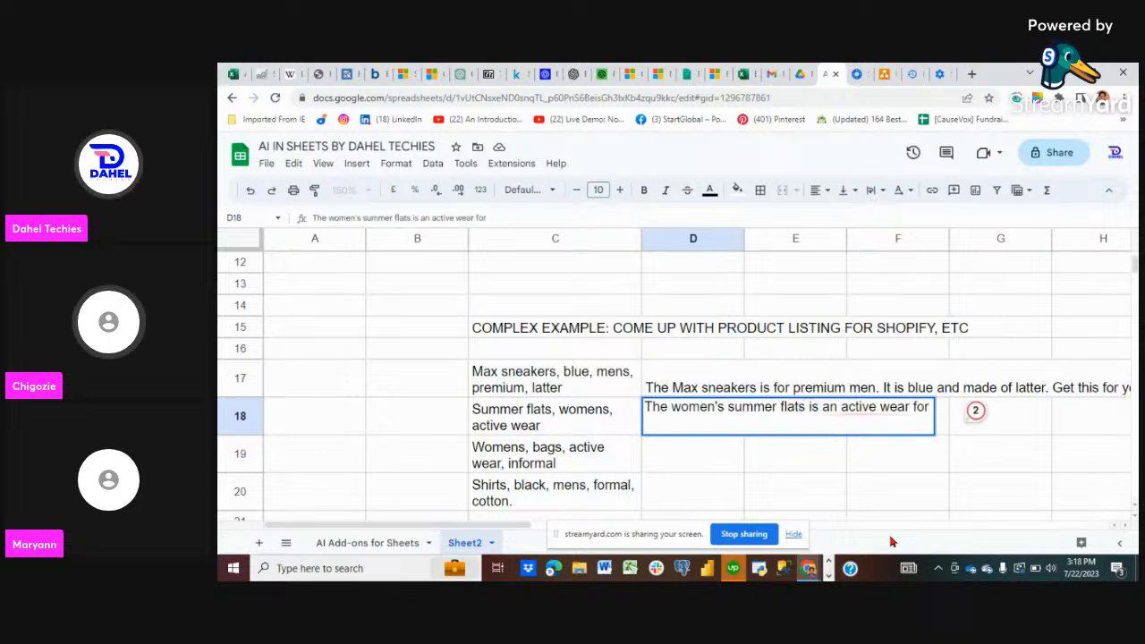
text( classic wo)
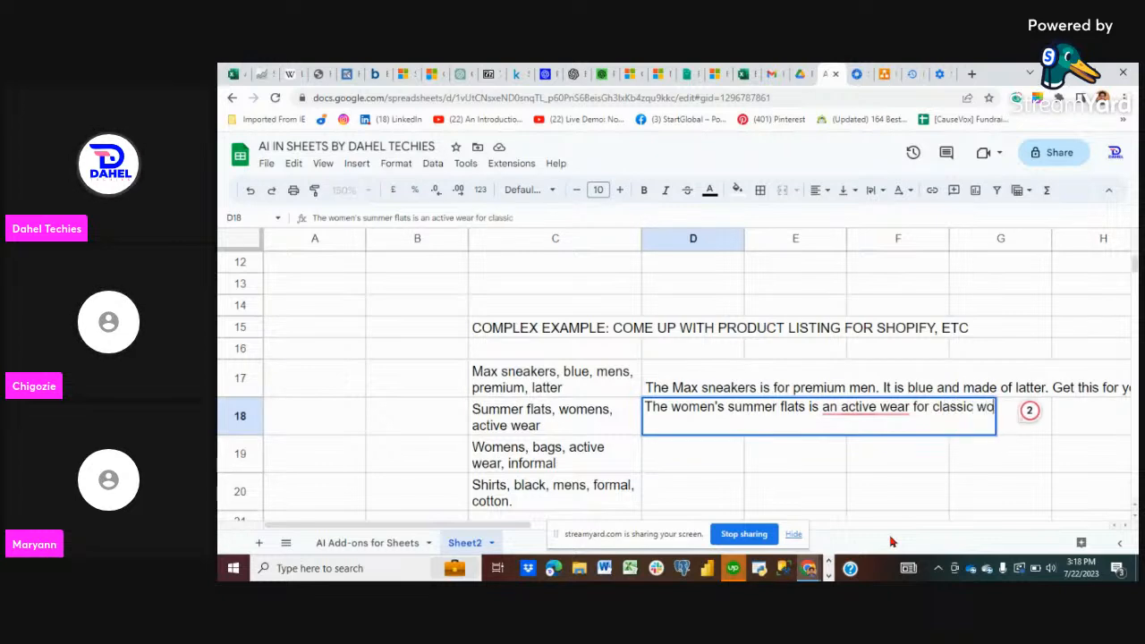
text(men.)
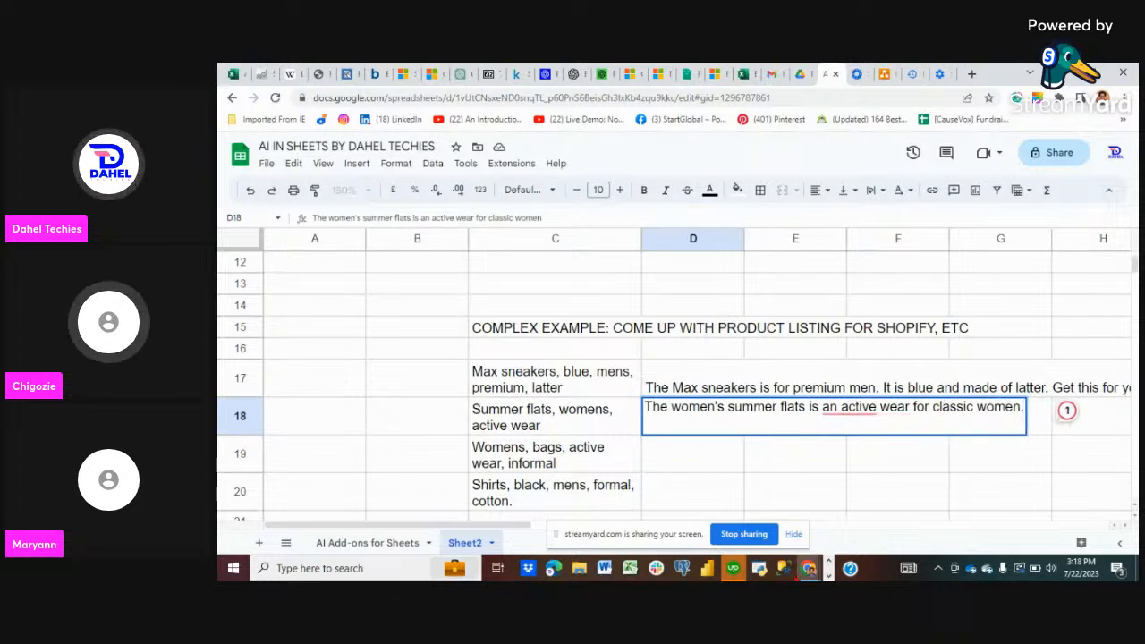
click(881, 444)
click(767, 428)
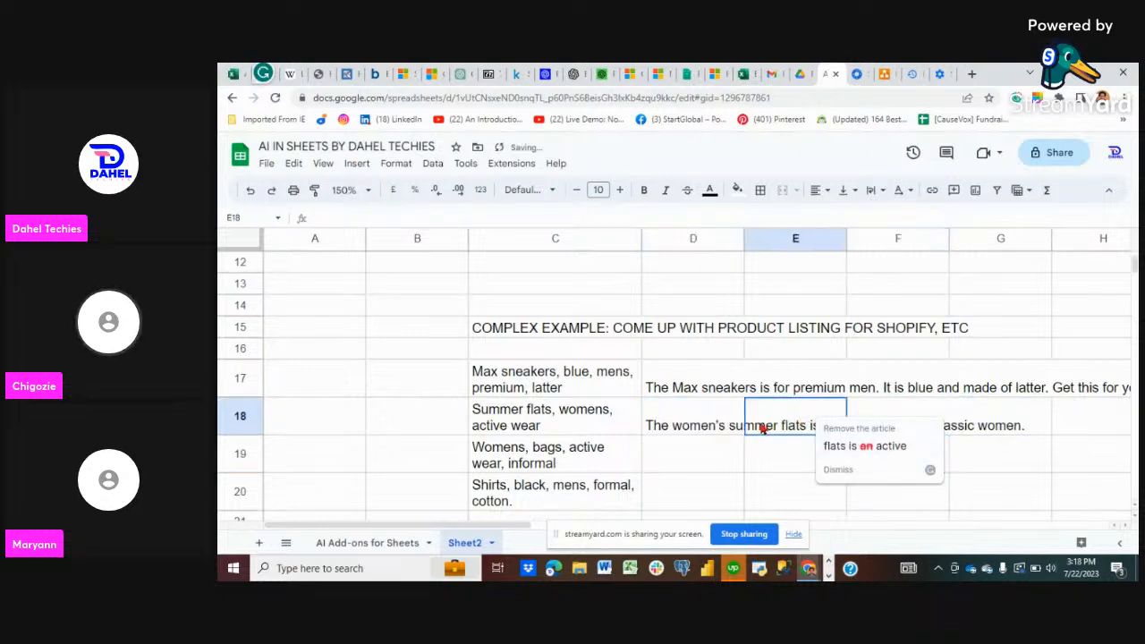
click(684, 428)
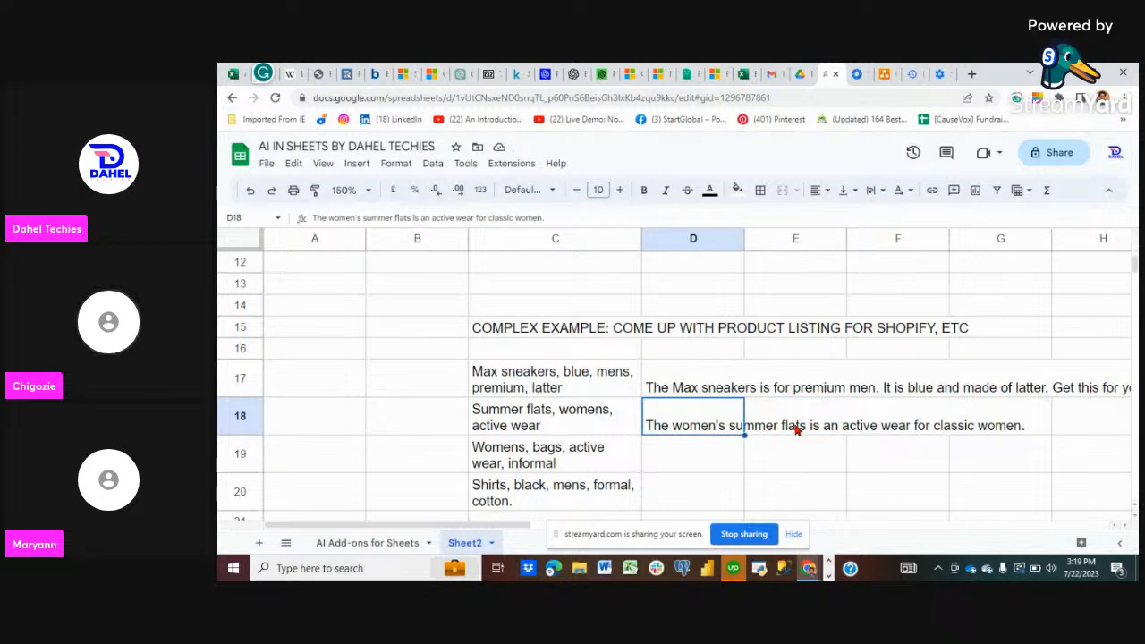
- Apply Wrap text to the D17:D18 descriptions and widen column D so each fits on two lines
click(694, 384)
click(689, 424)
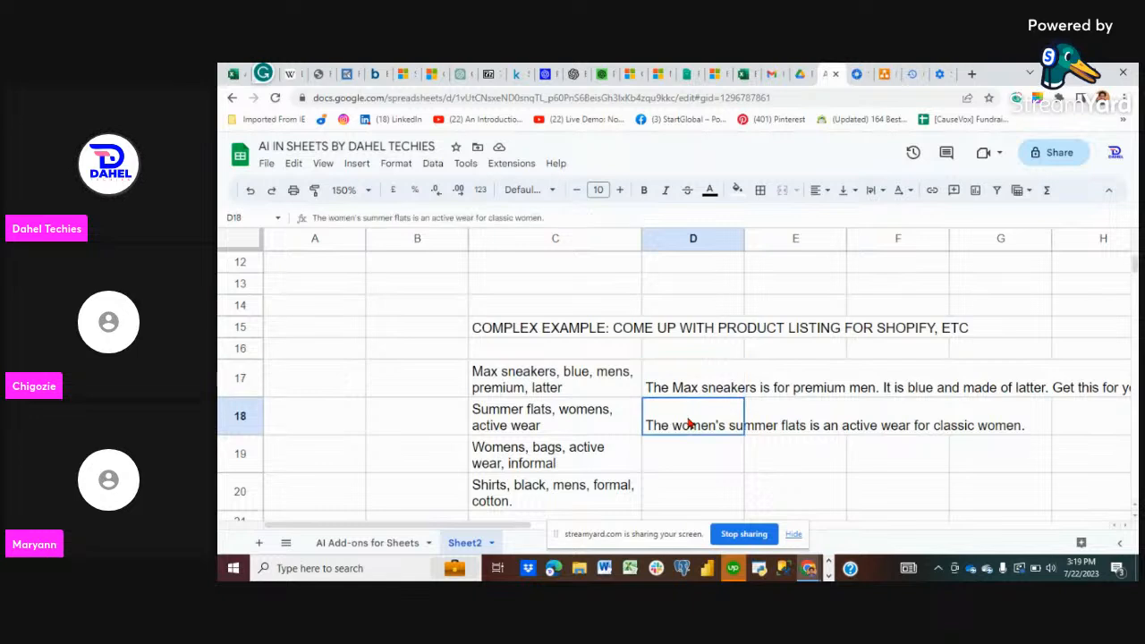
click(669, 365)
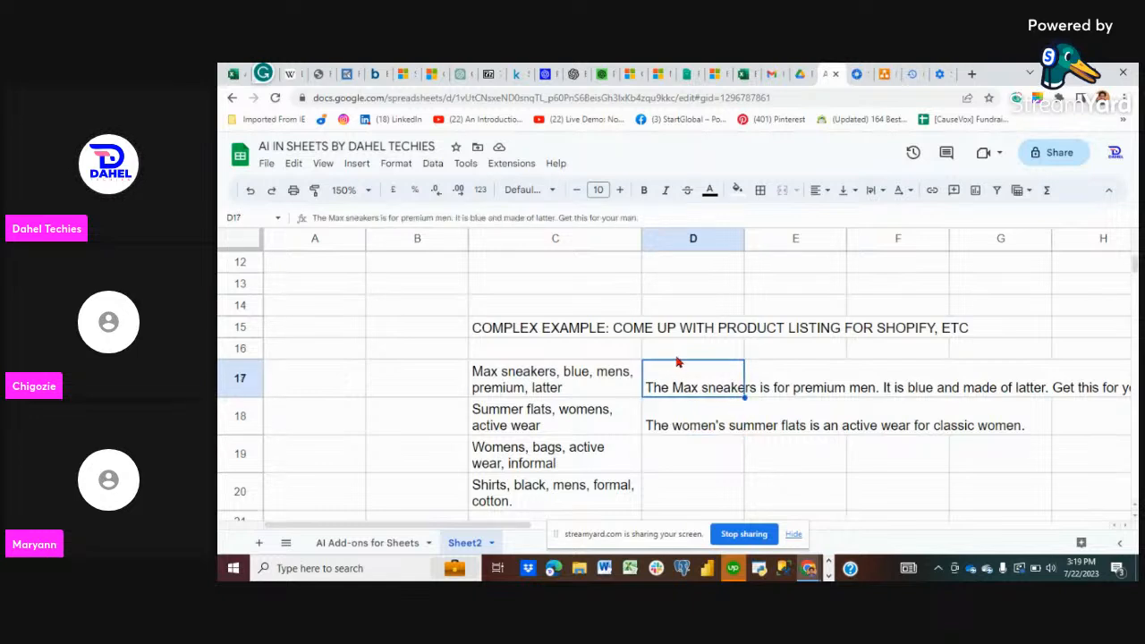
drag(683, 353, 740, 432)
click(751, 433)
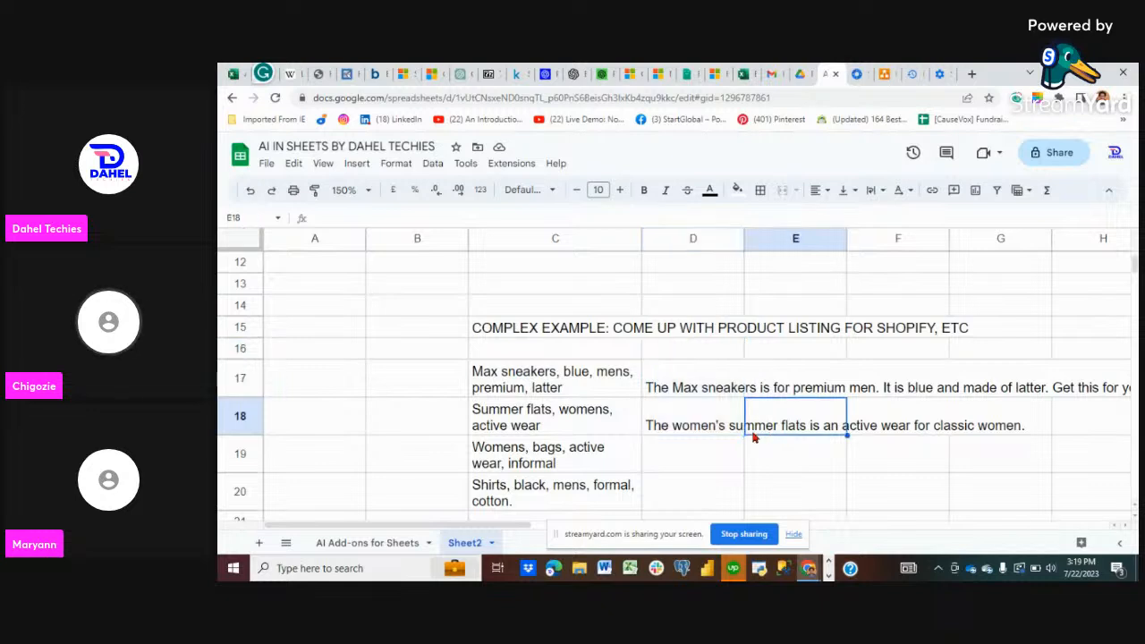
drag(672, 369, 708, 432)
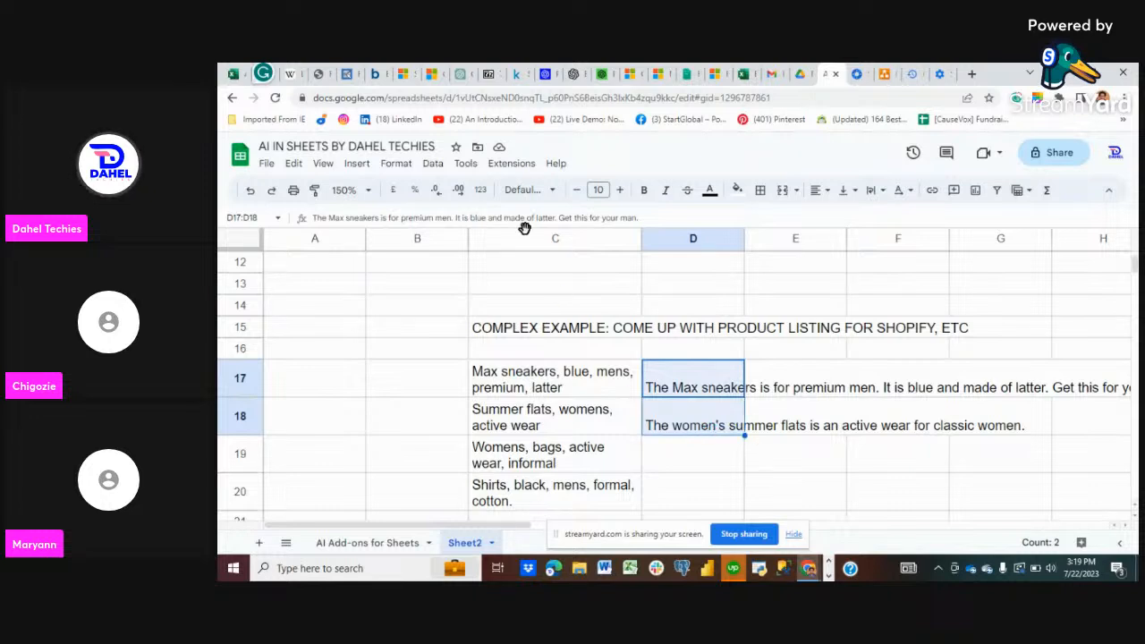
click(870, 190)
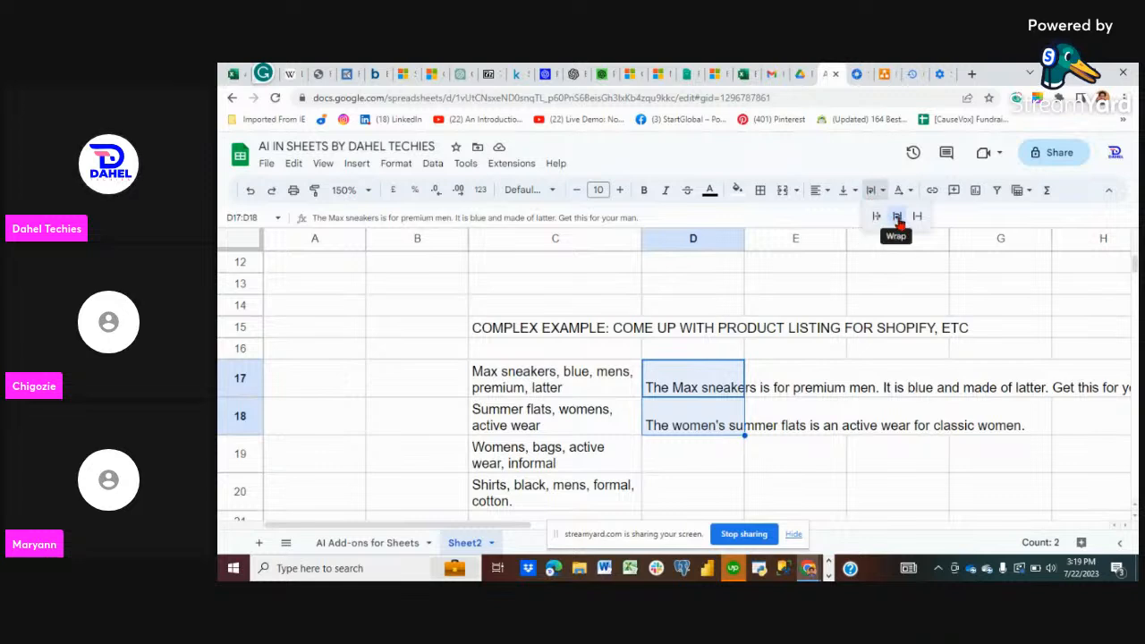
click(896, 217)
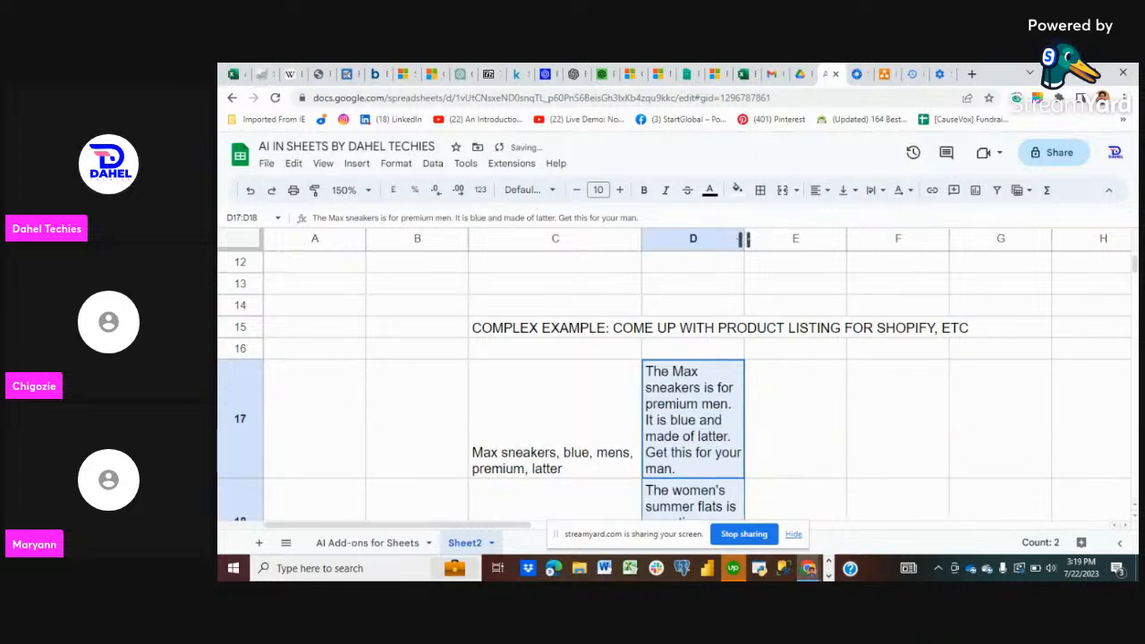
drag(743, 239, 936, 248)
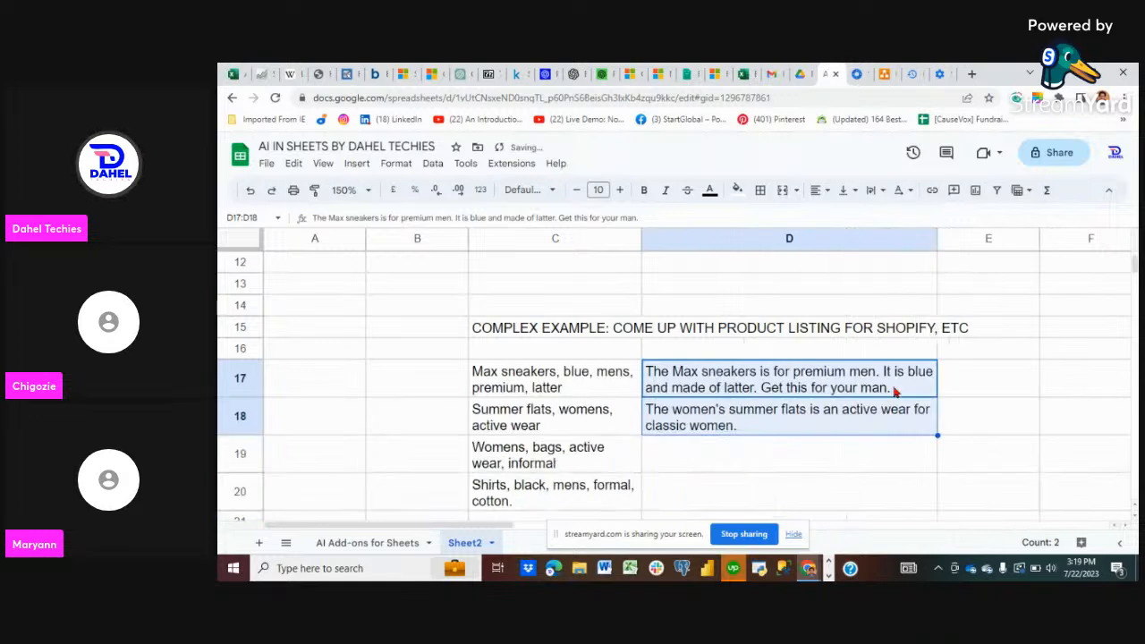
click(424, 379)
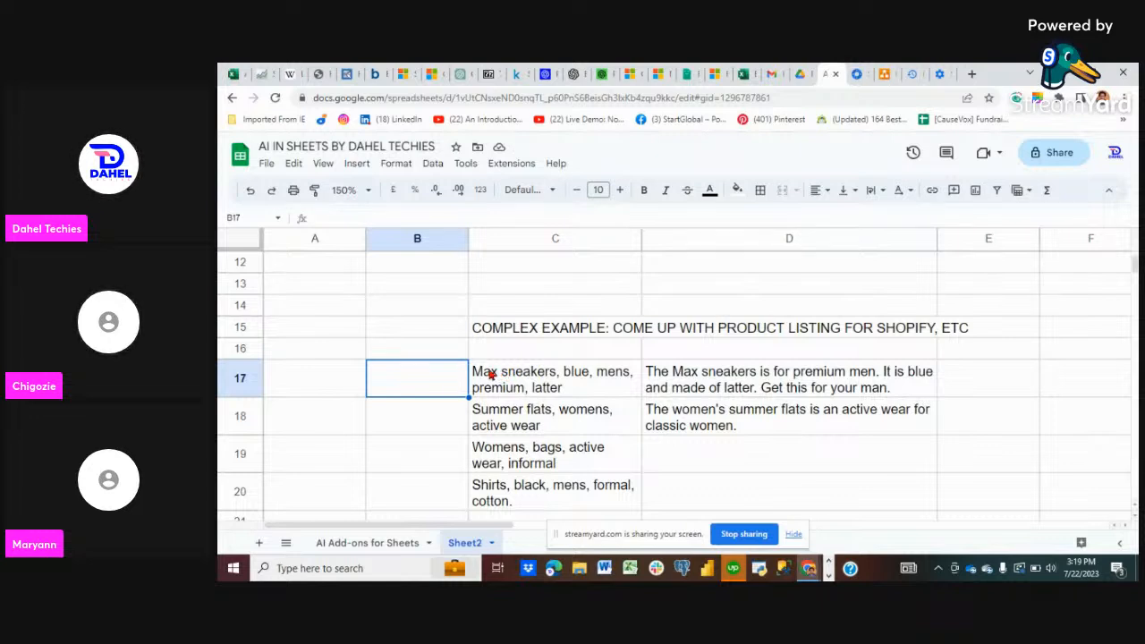
- Fill the input cells C17:C18 yellow
click(501, 379)
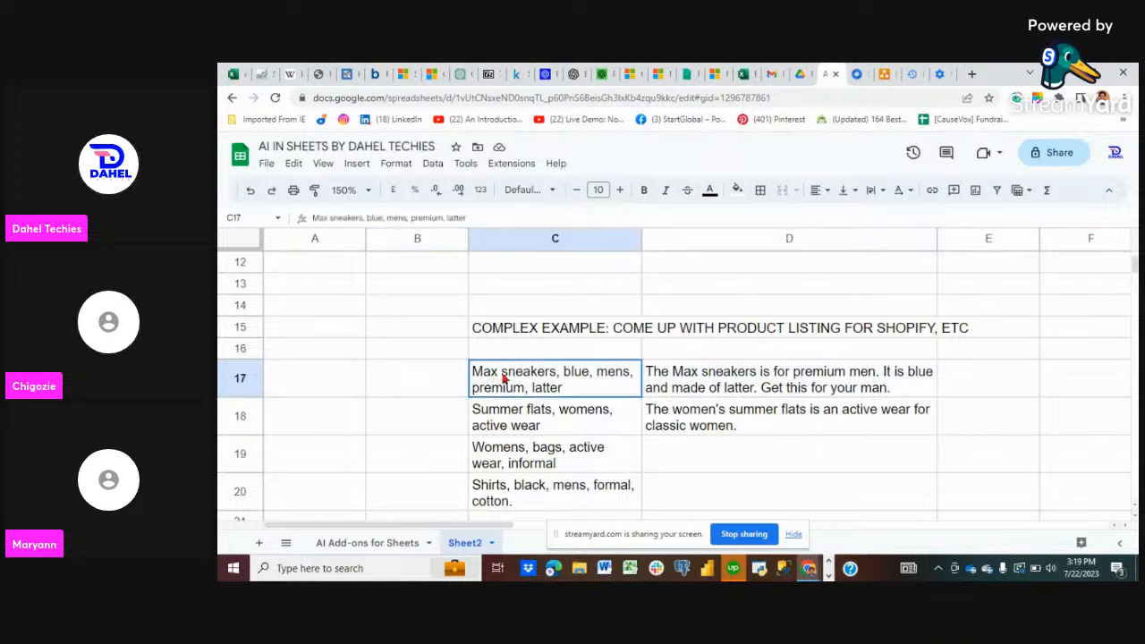
drag(565, 398, 569, 414)
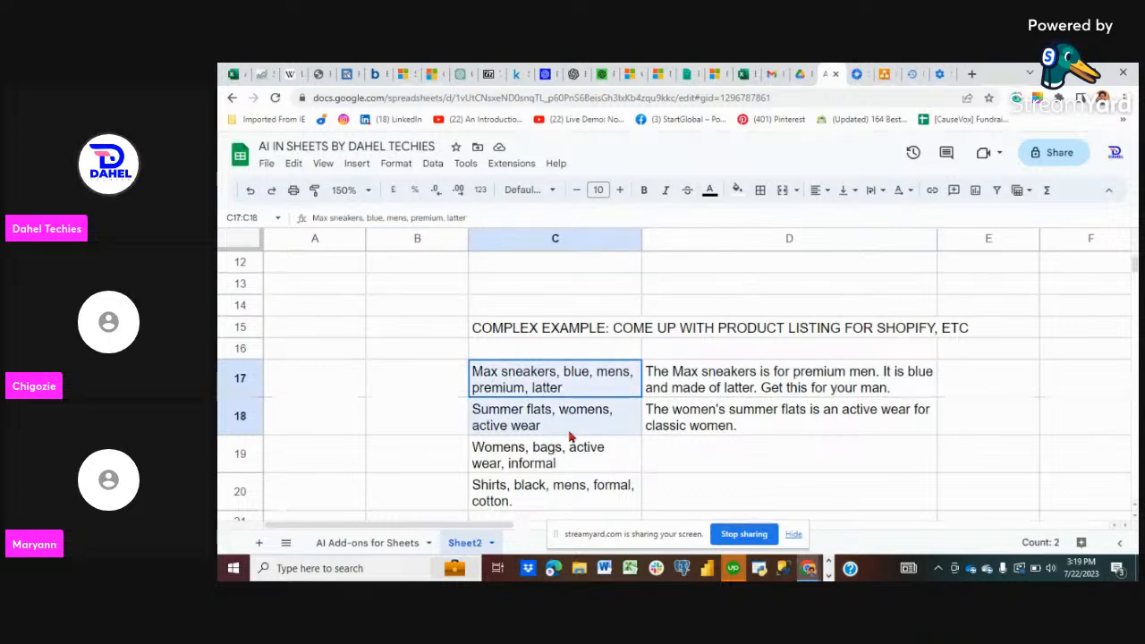
click(737, 190)
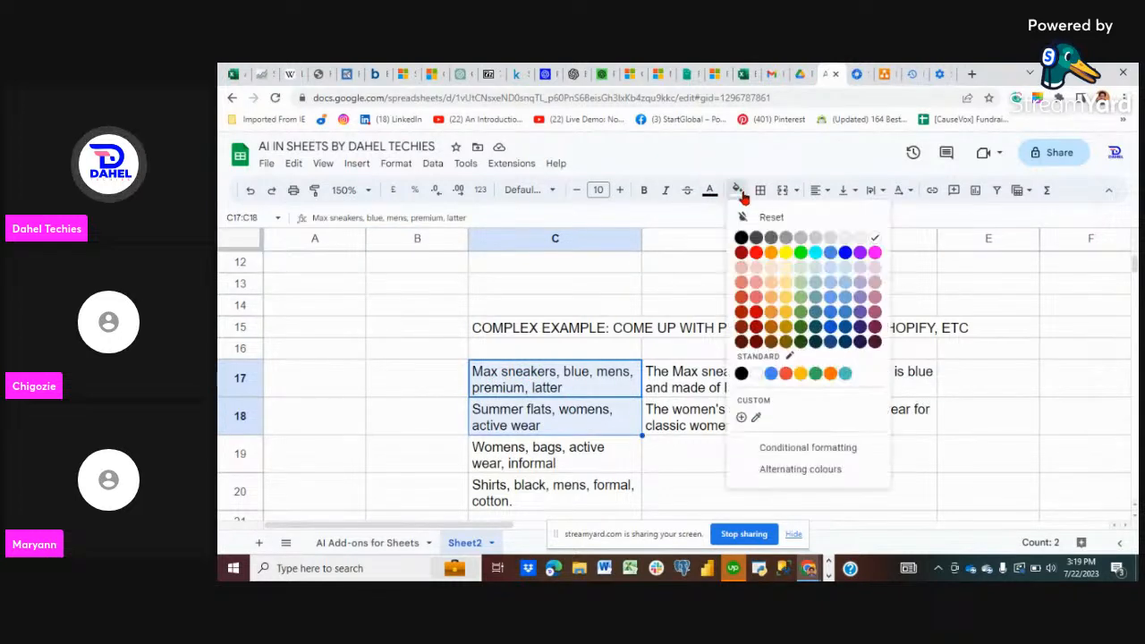
click(786, 253)
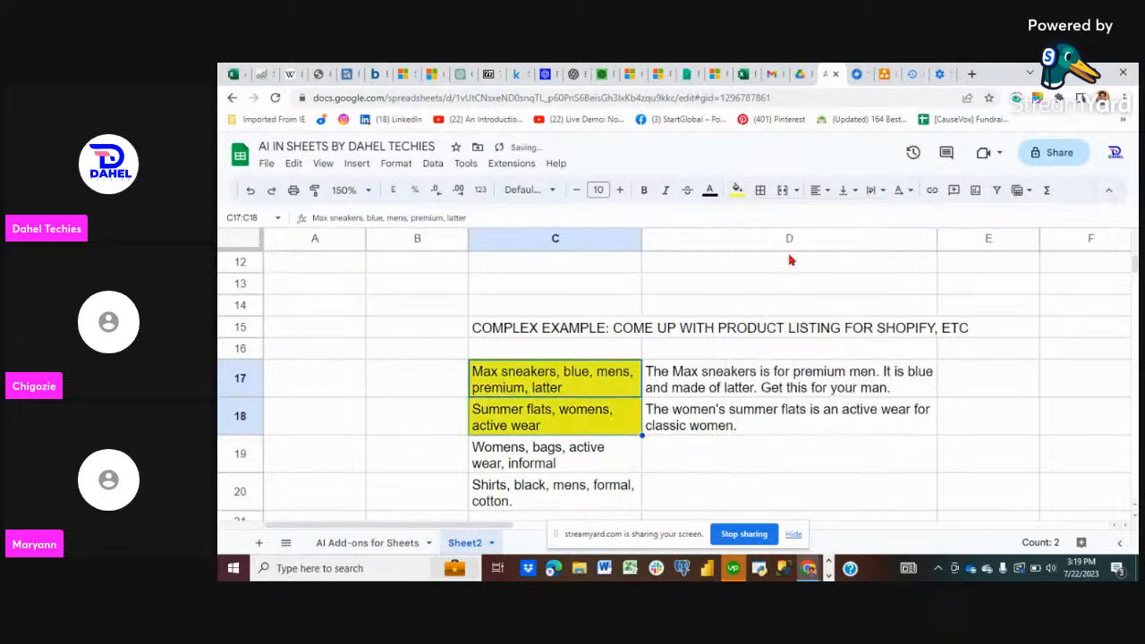
- Type the legend YELLOW=INPUT into cell A17, then switch to another browser tab
click(319, 379)
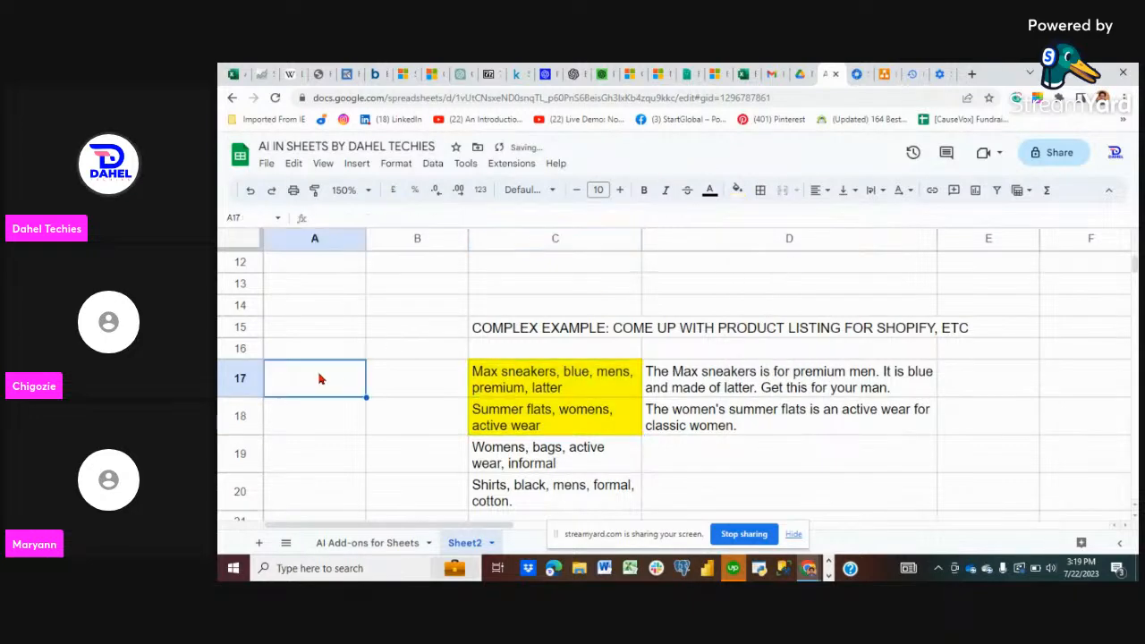
text(YELL)
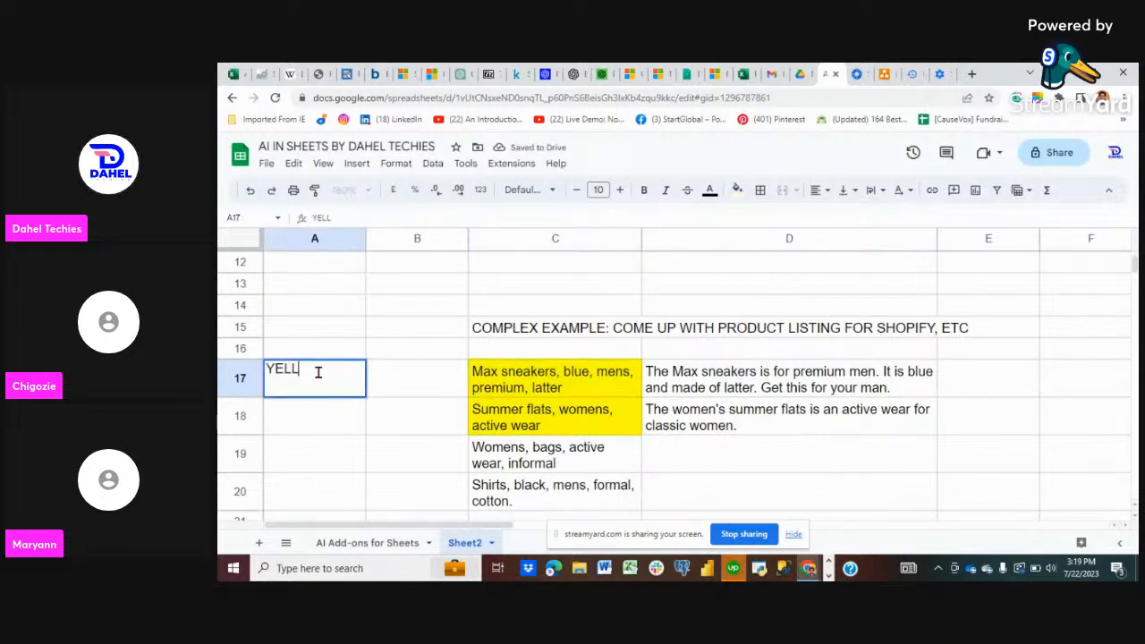
text(OW=INPU)
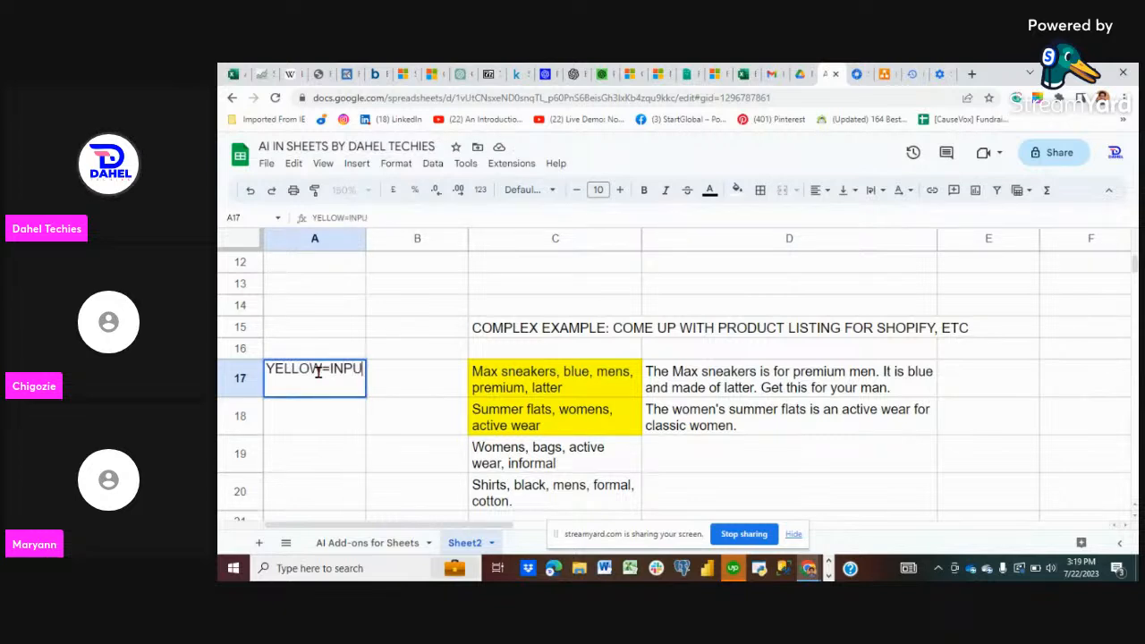
text(T)
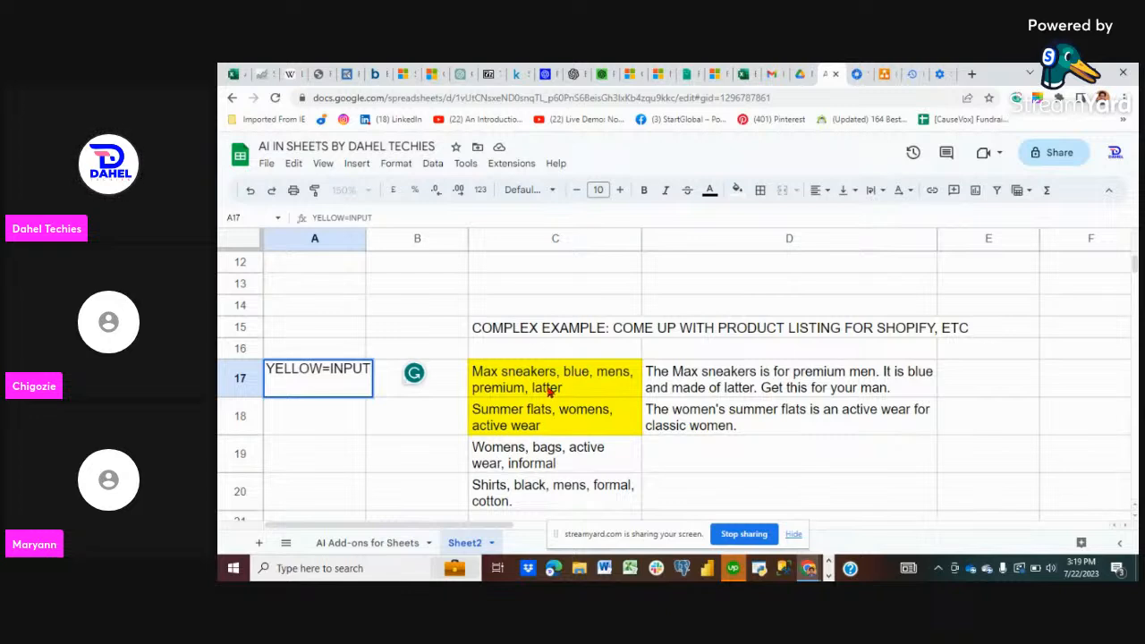
click(935, 75)
- Go to amazon.com in the browser
click(642, 100)
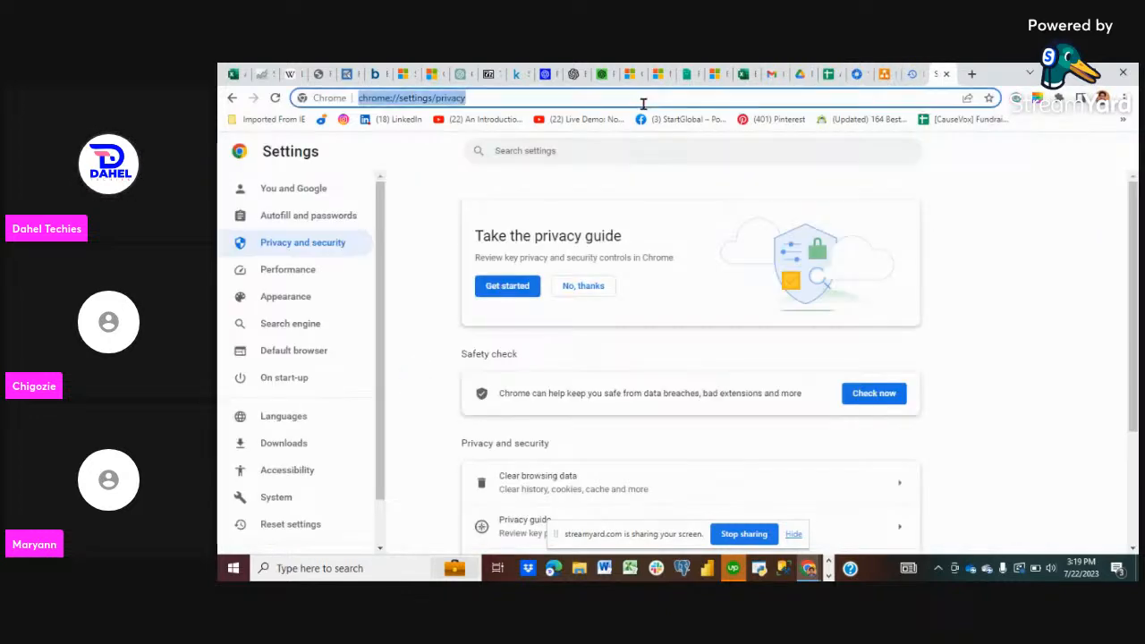
text(AMAZON.COM)
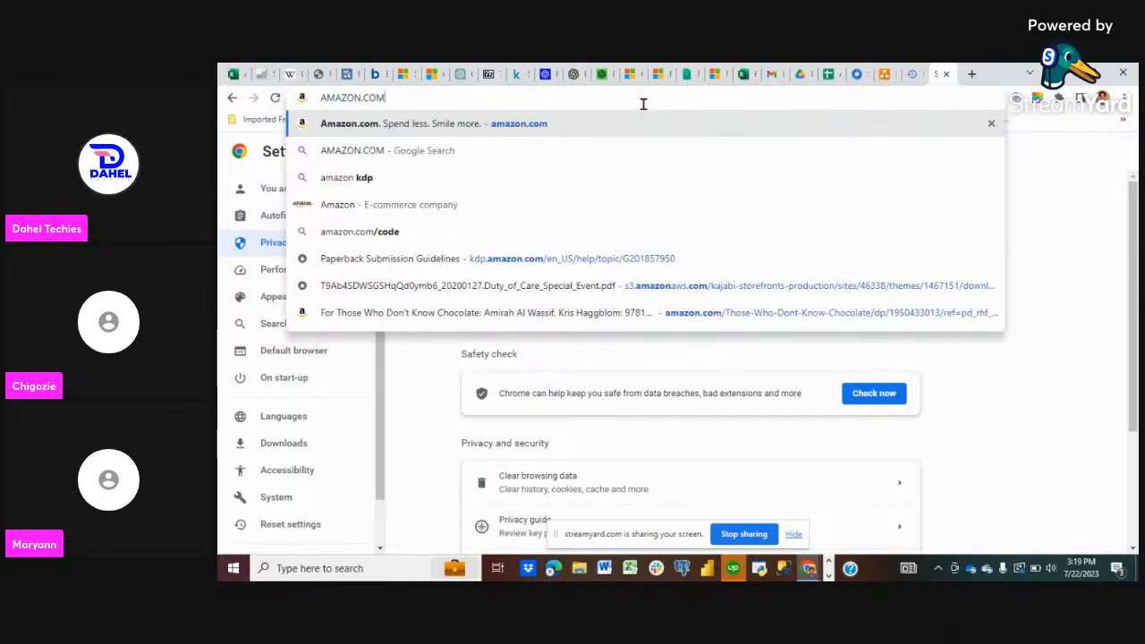
key(Return)
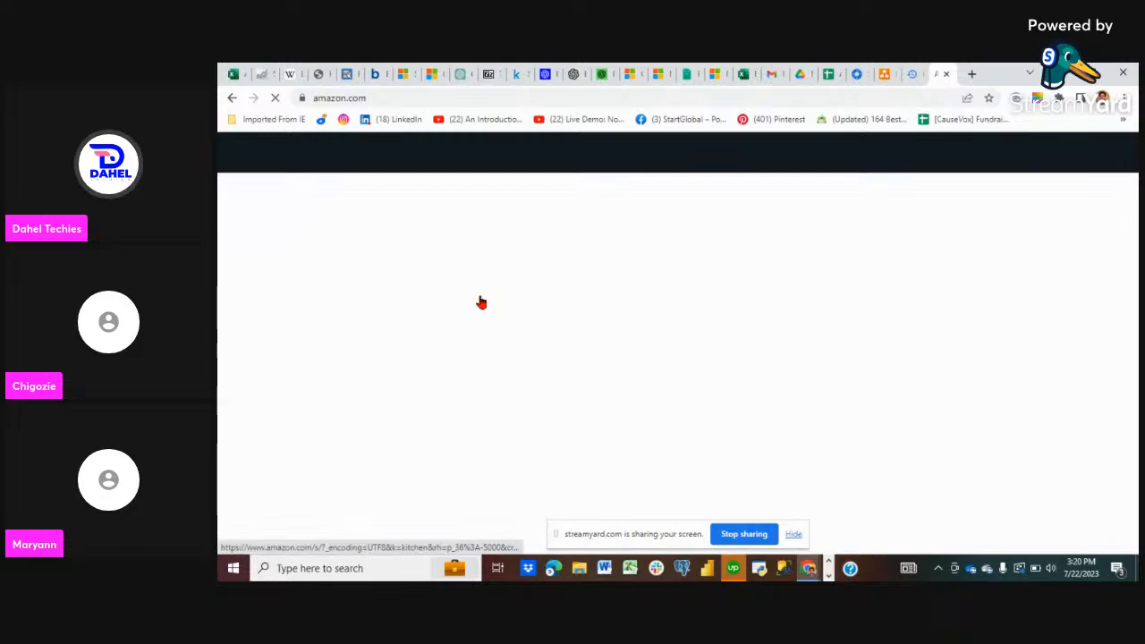
- Scroll the Amazon homepage categories and open the Beauty picks category
scroll(504, 384, down, 2)
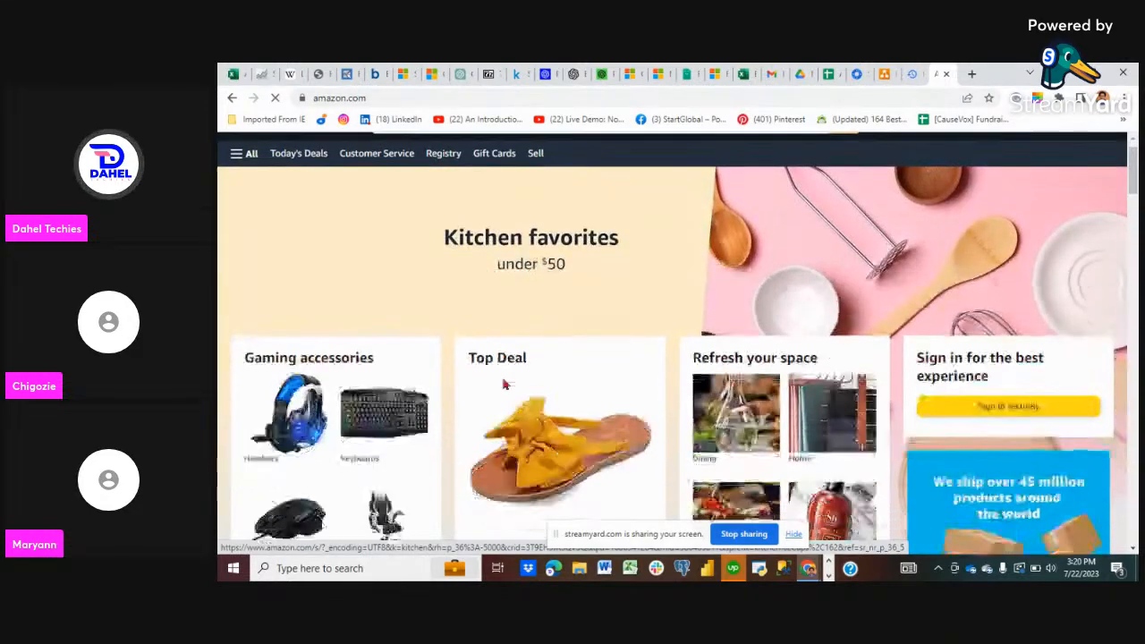
scroll(503, 385, down, 1)
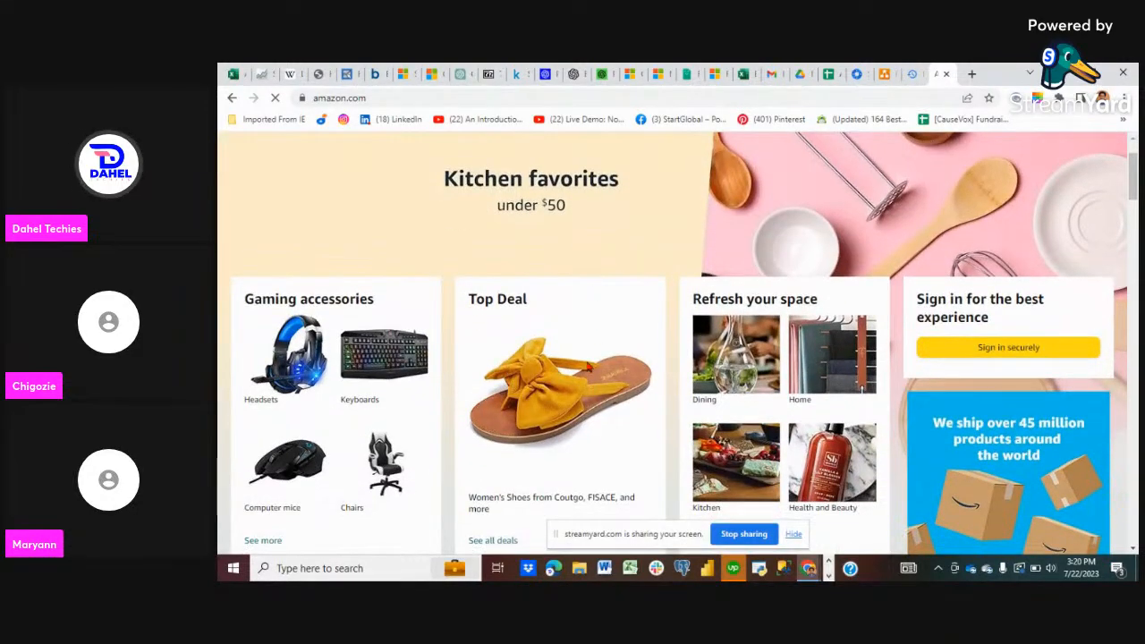
scroll(589, 367, down, 5)
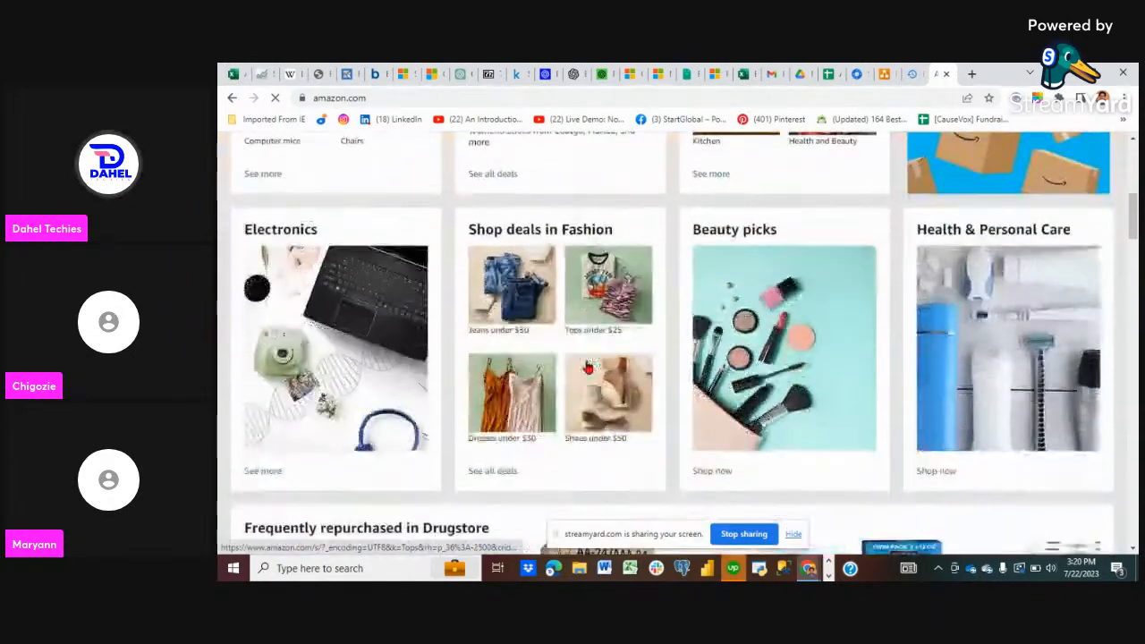
scroll(589, 367, down, 1)
scroll(527, 364, down, 2)
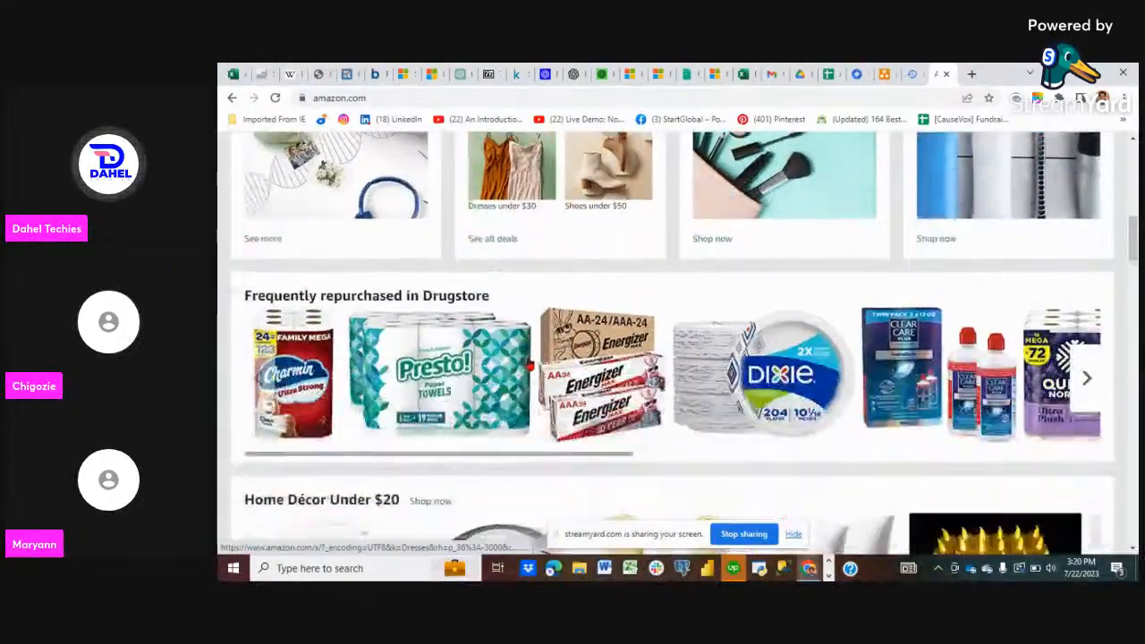
scroll(530, 366, up, 2)
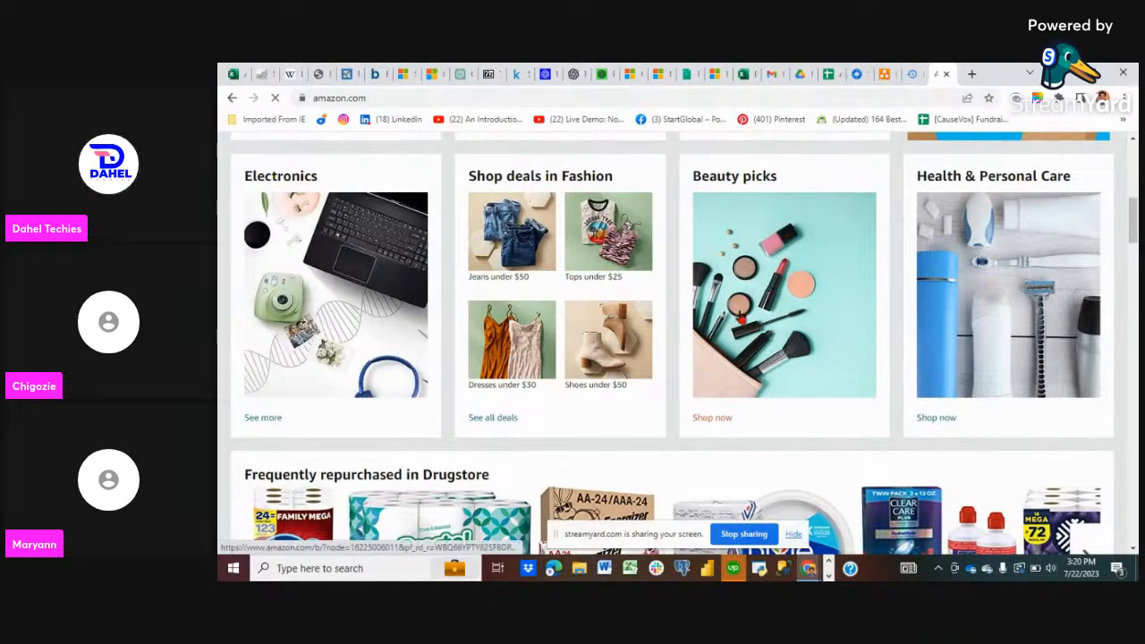
click(738, 313)
- Scroll through the Beauty & Personal Care listings, then return to the Google Sheets tab
scroll(683, 289, down, 1)
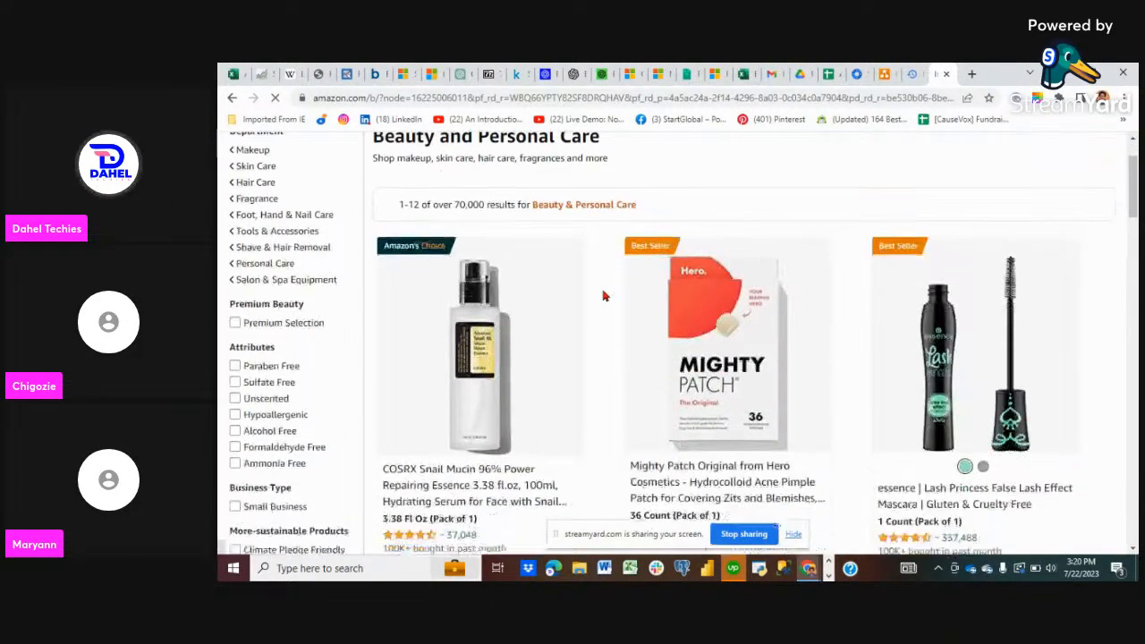
scroll(452, 461, down, 1)
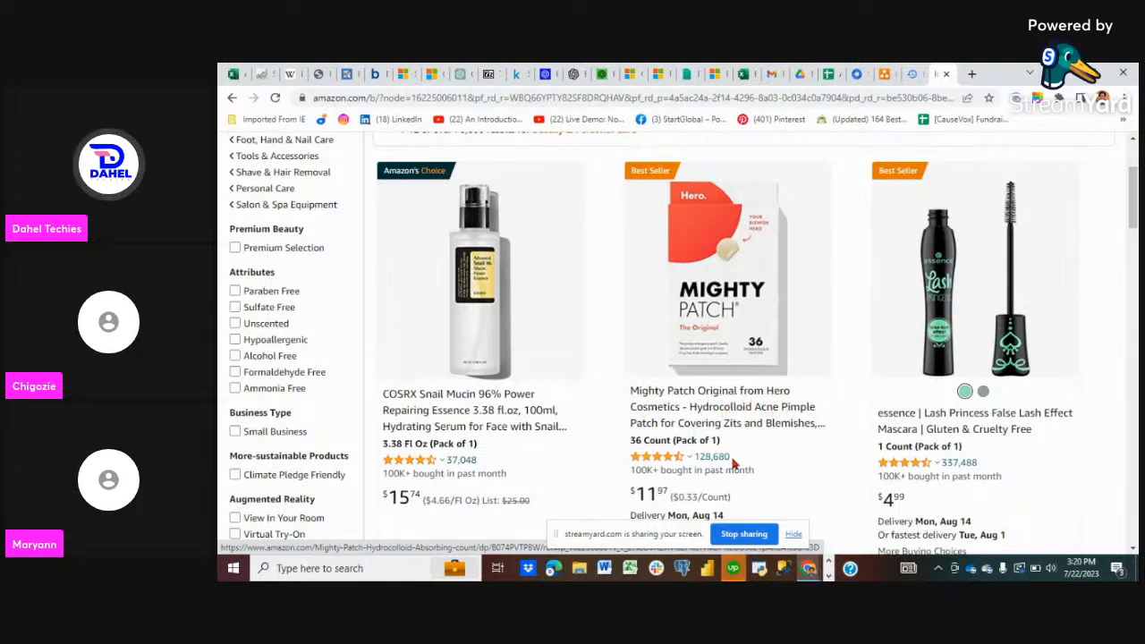
scroll(732, 460, down, 3)
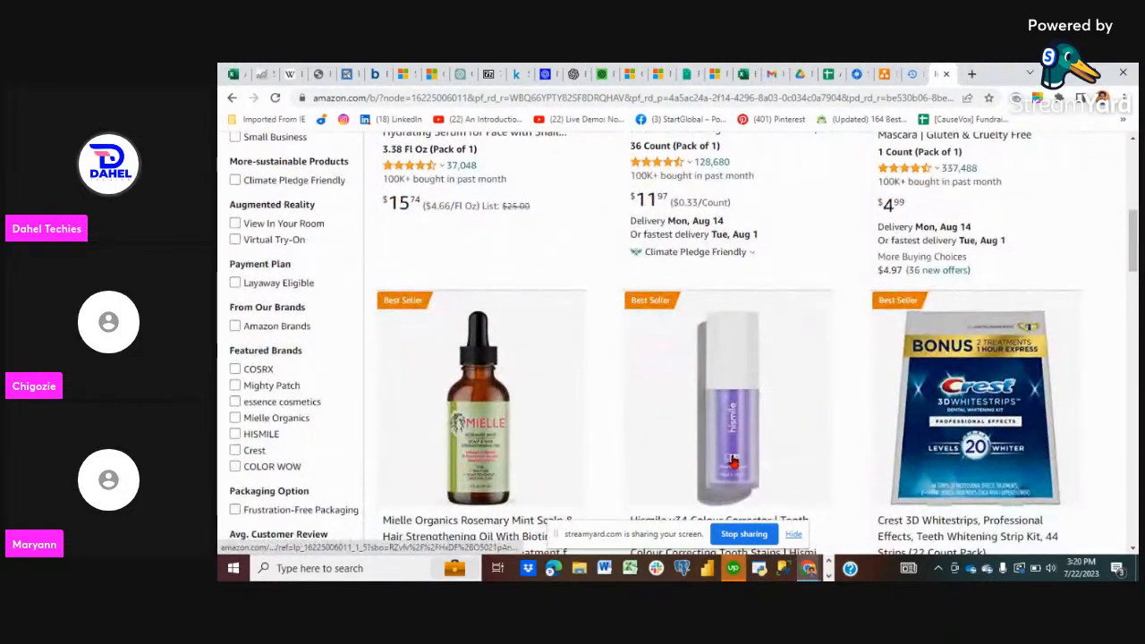
scroll(732, 459, down, 1)
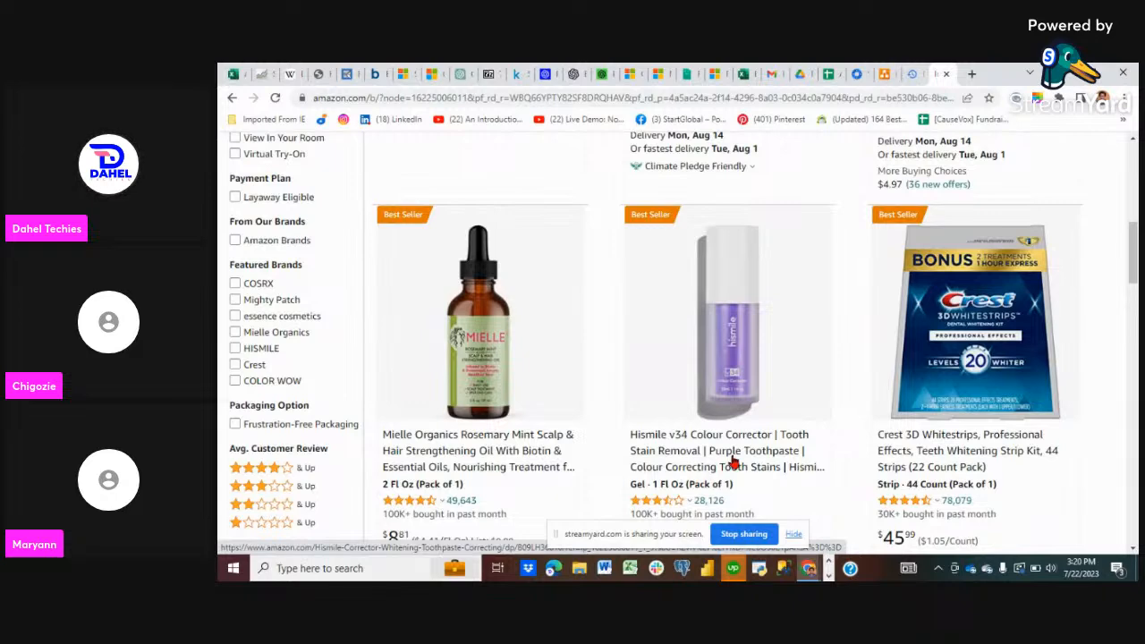
click(830, 74)
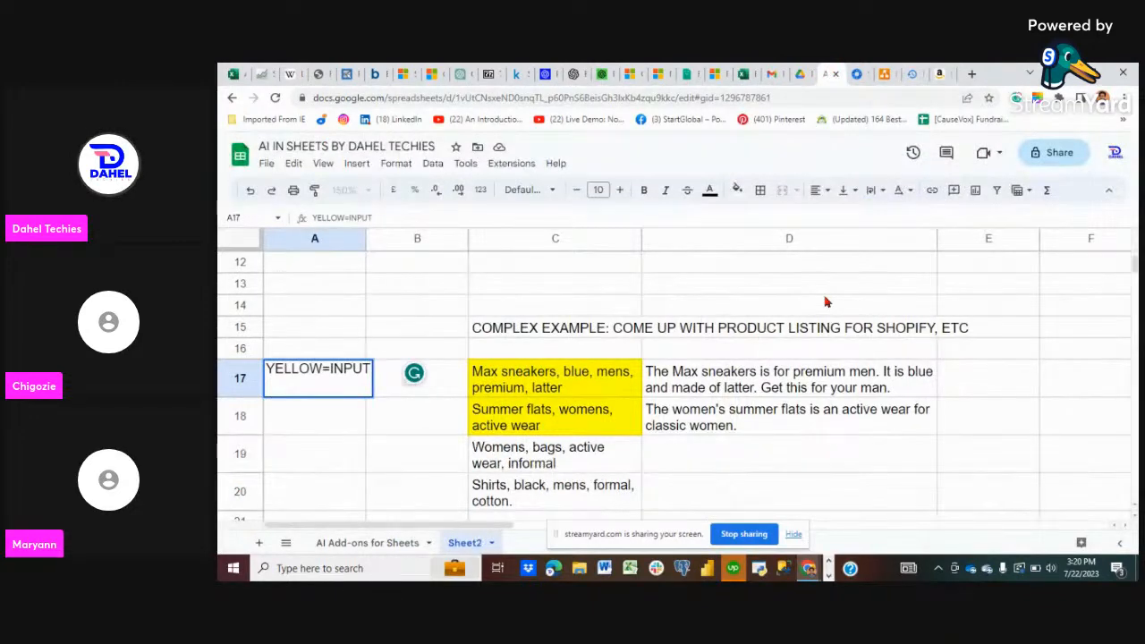
- Fill the output cells D17:D18 green
click(677, 375)
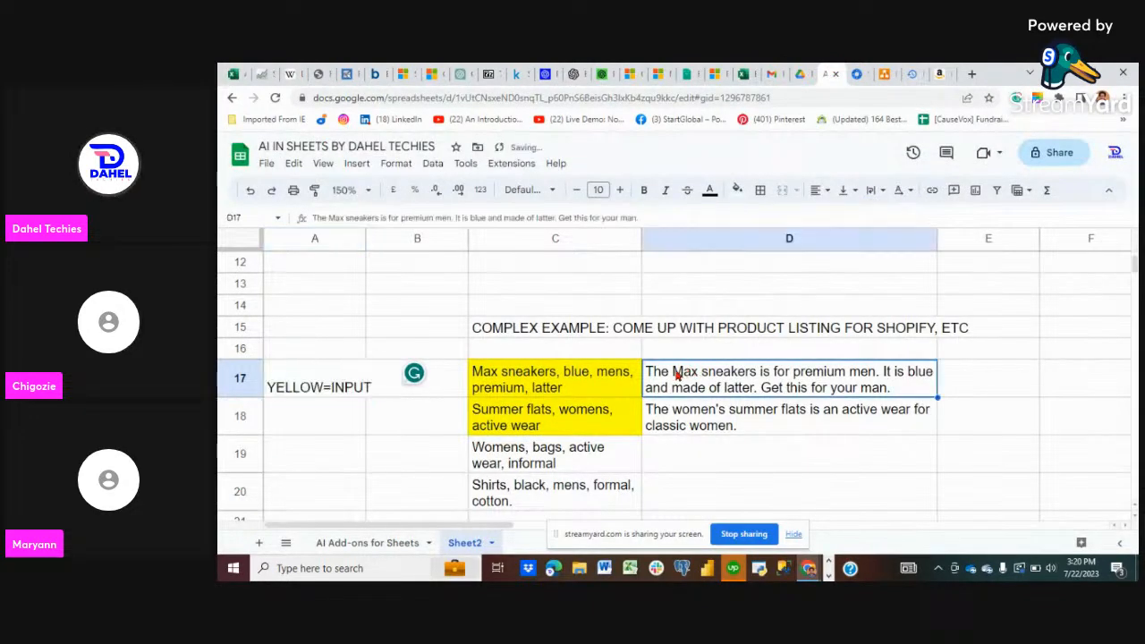
drag(720, 388, 789, 417)
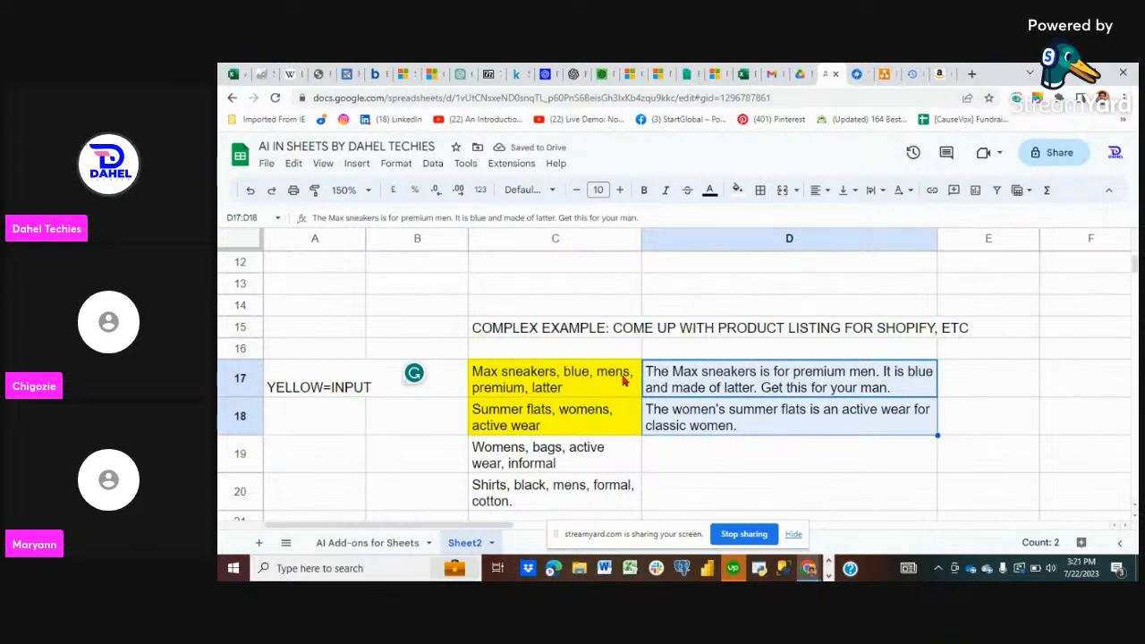
click(738, 190)
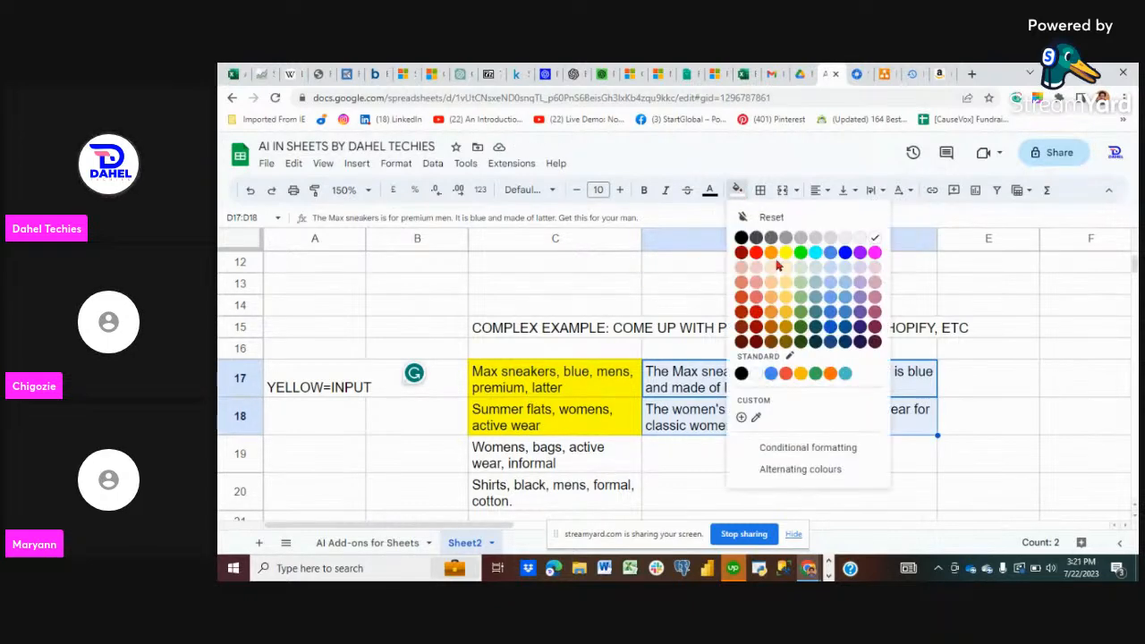
click(801, 253)
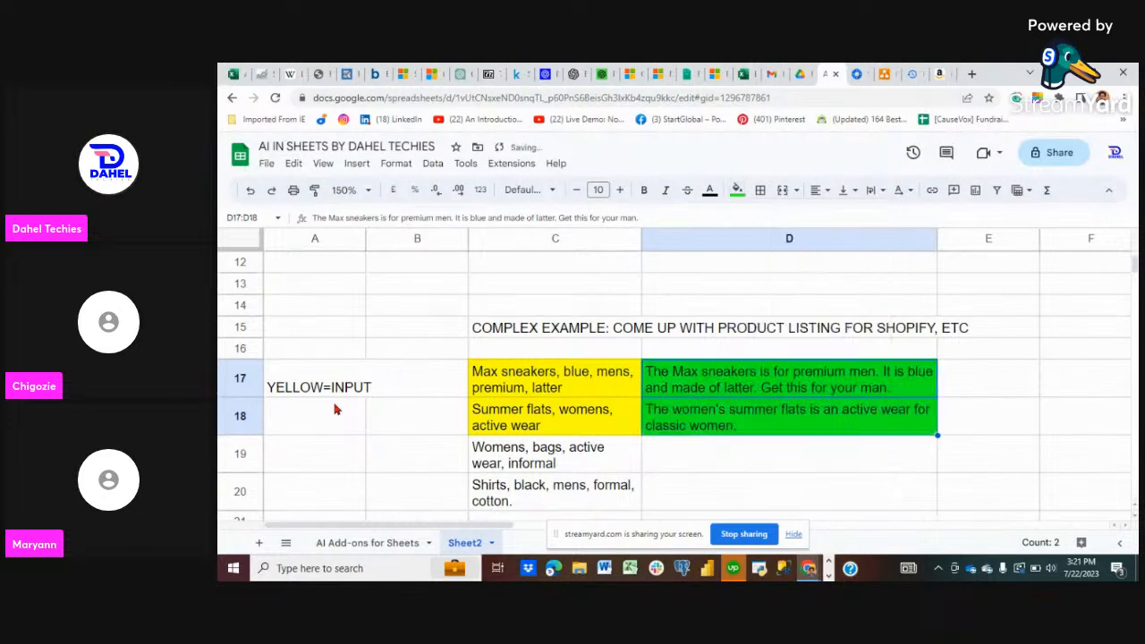
- Enter the legend GREEN = OUTPUT in cell A18
click(308, 419)
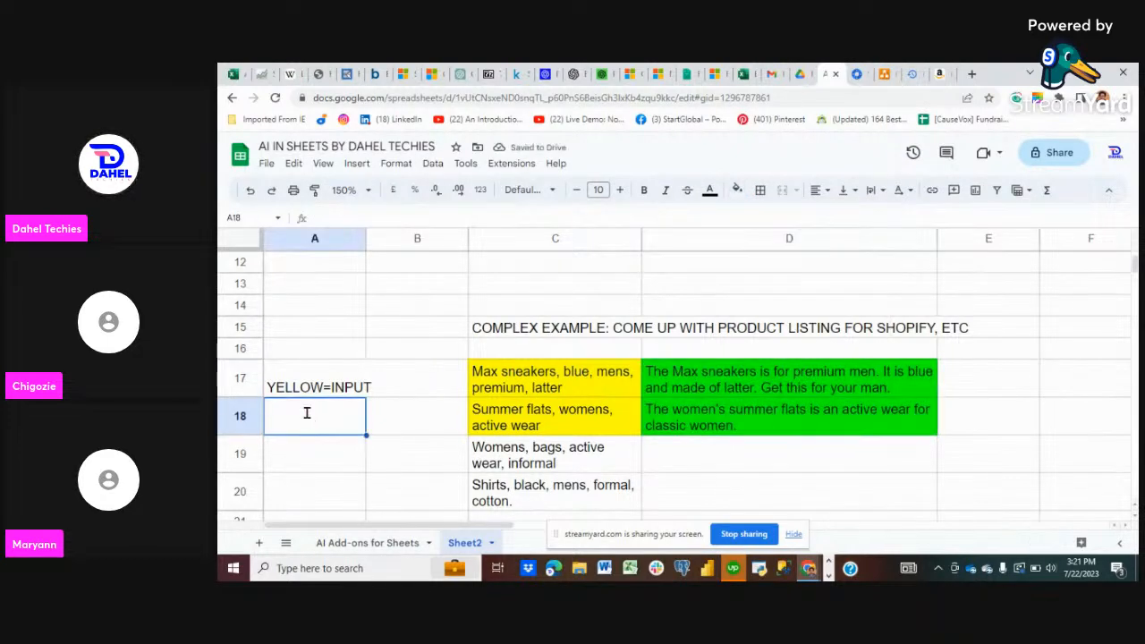
text(GREEN = )
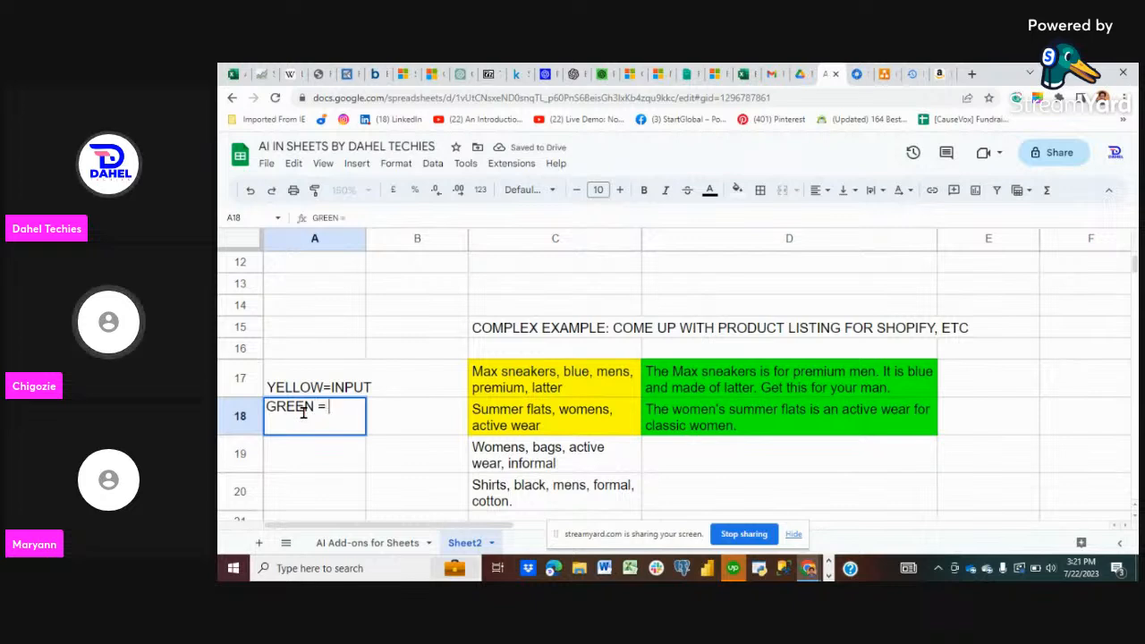
text(OUTPUT)
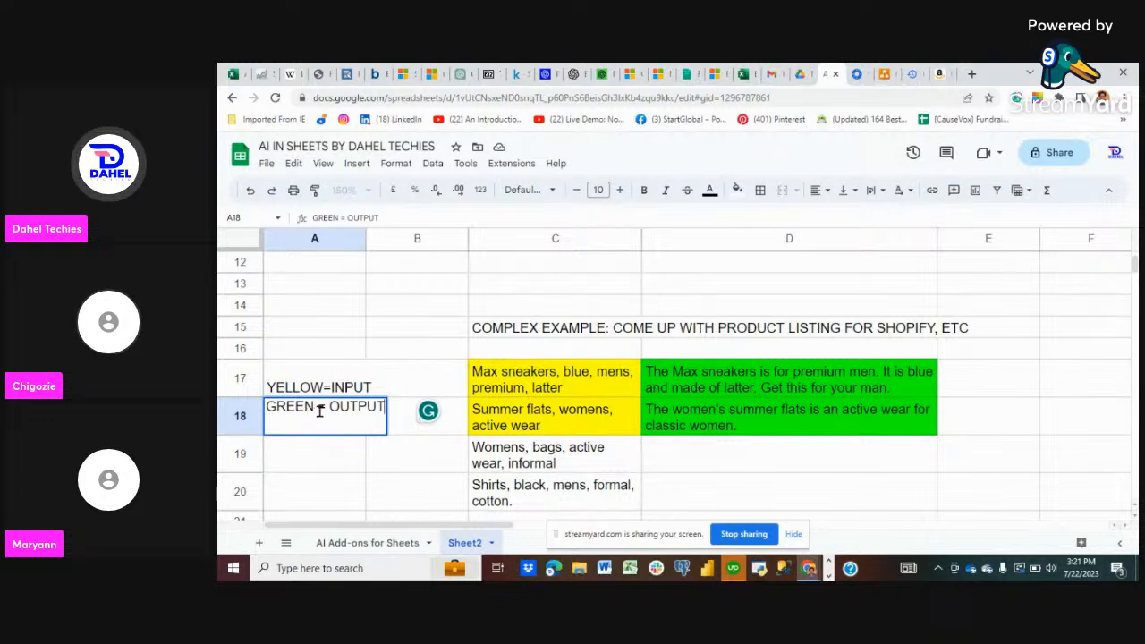
click(474, 453)
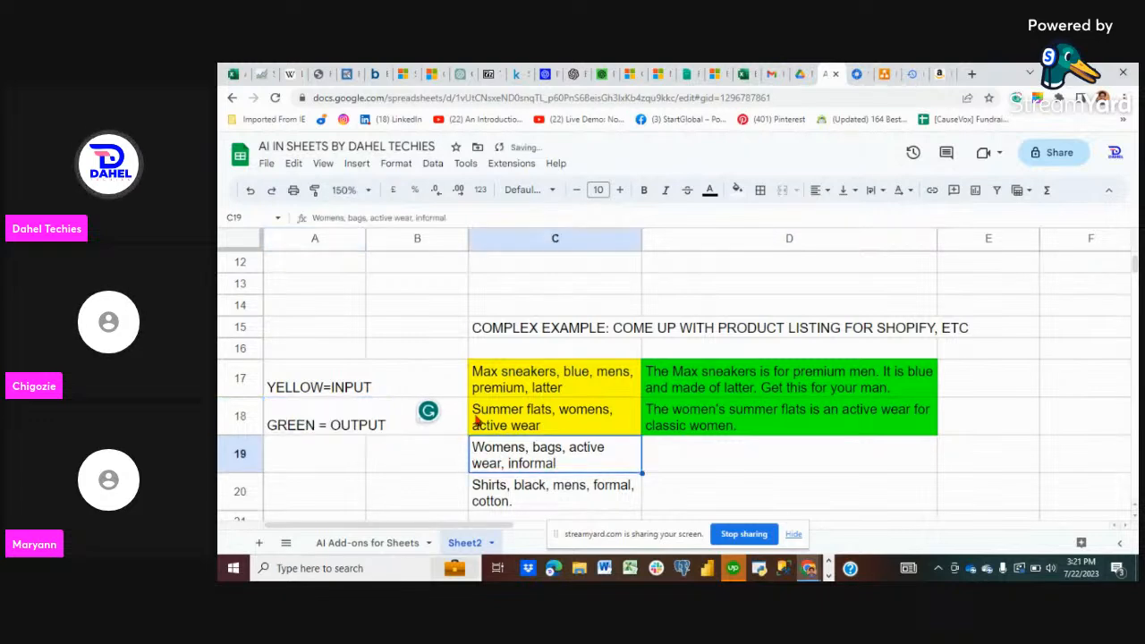
- Fill the target cells C19:C20 light cyan
scroll(568, 382, down, 1)
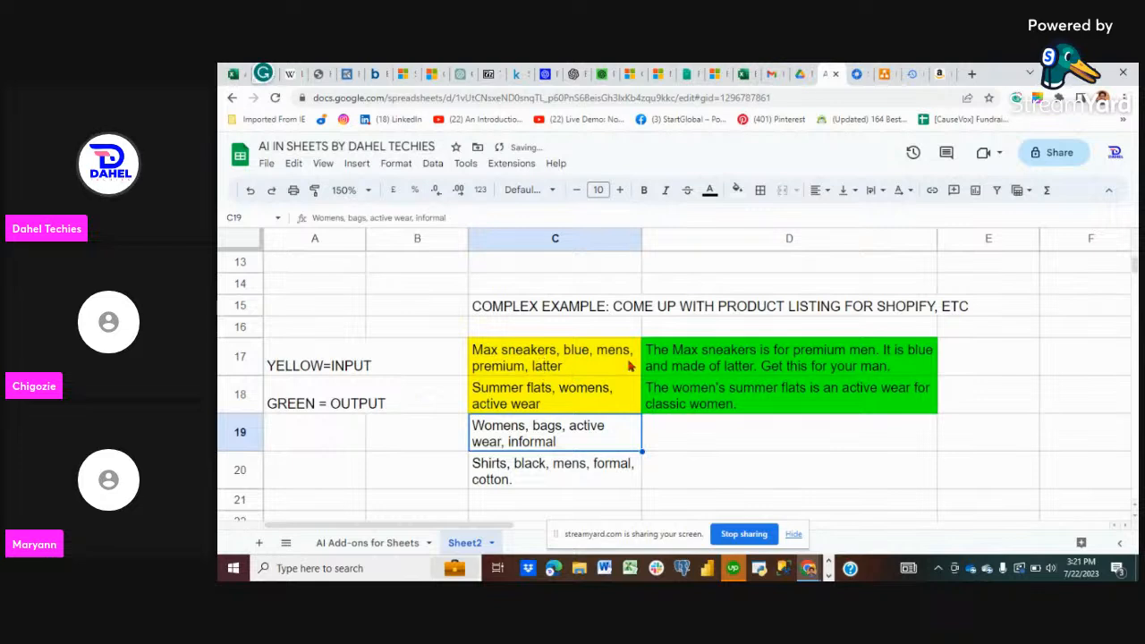
click(447, 438)
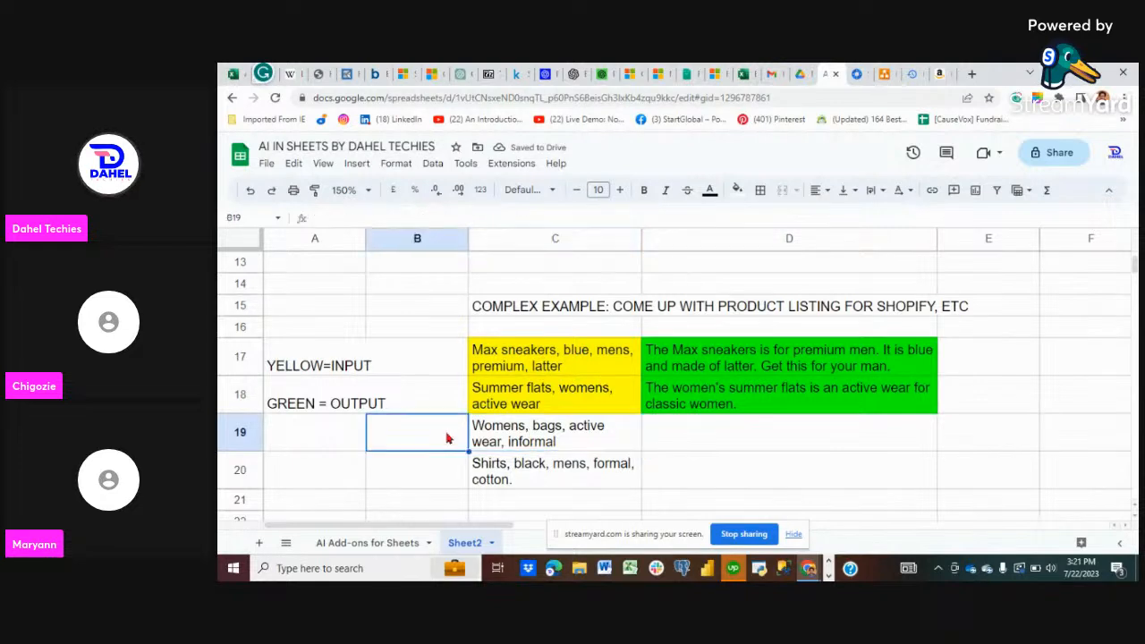
drag(501, 436, 525, 476)
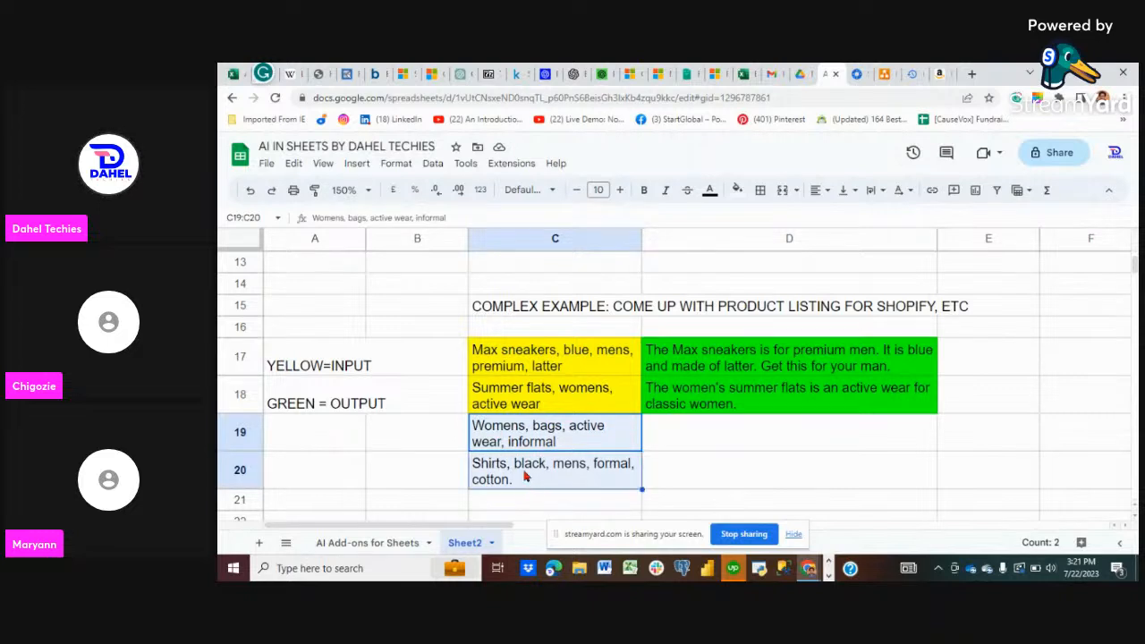
click(738, 191)
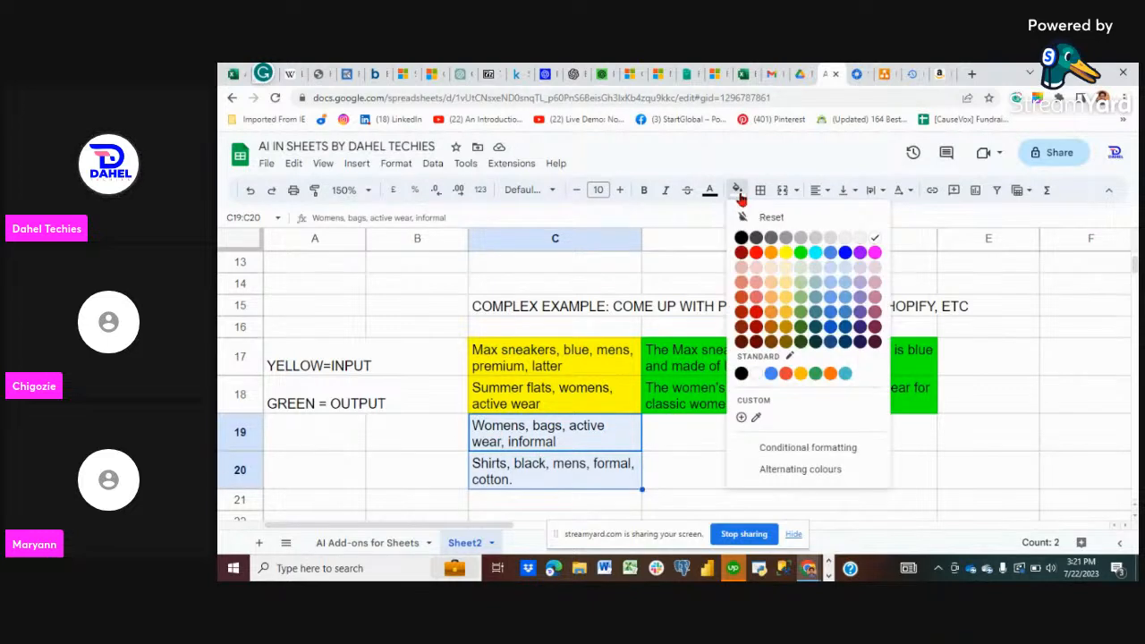
click(845, 253)
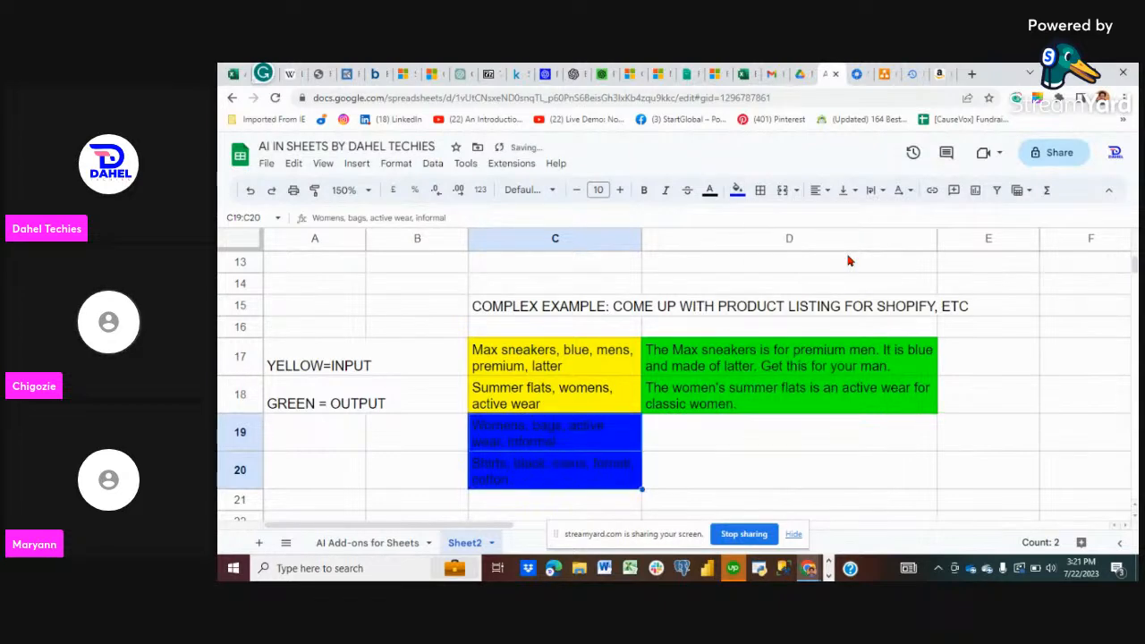
click(737, 190)
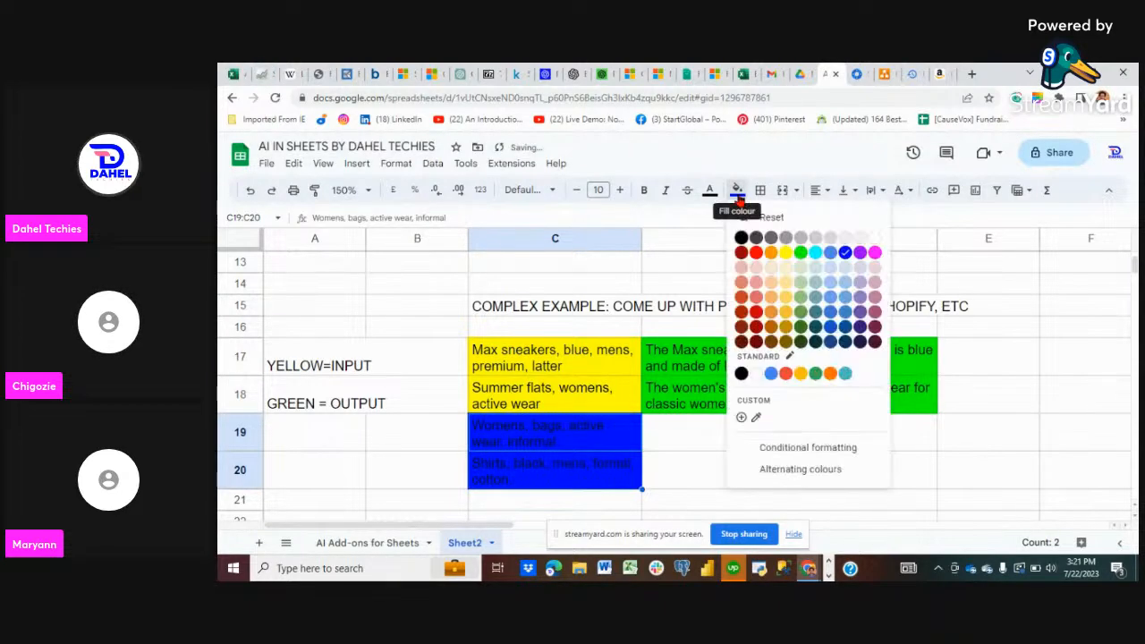
click(815, 252)
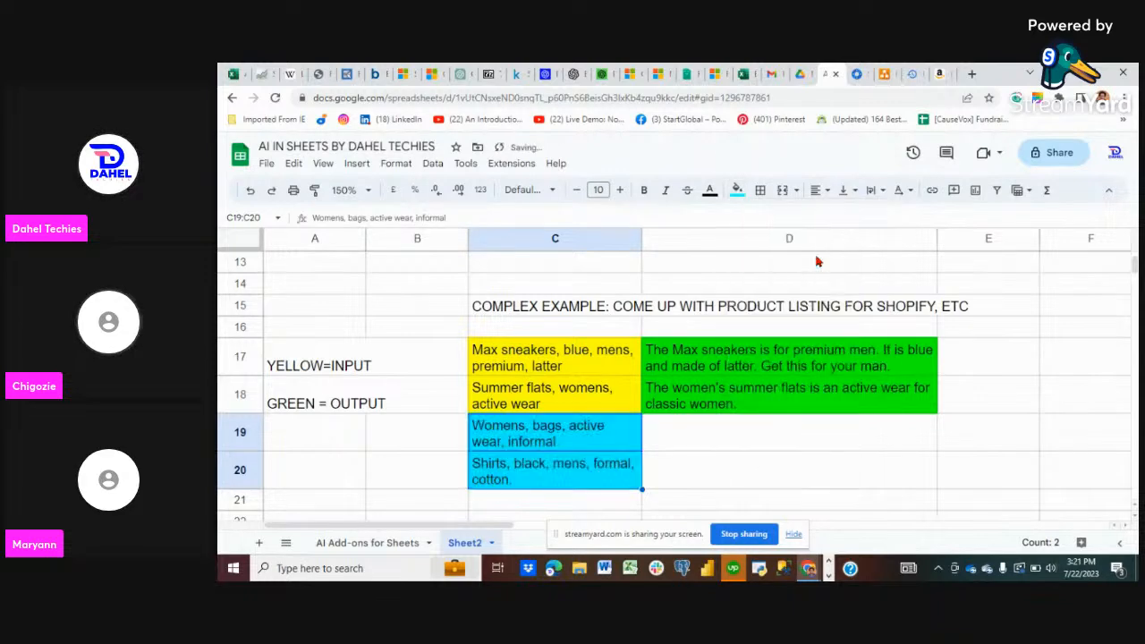
- Enter the legend LG =====TARGET in cell A19
click(313, 444)
text(LIGHT)
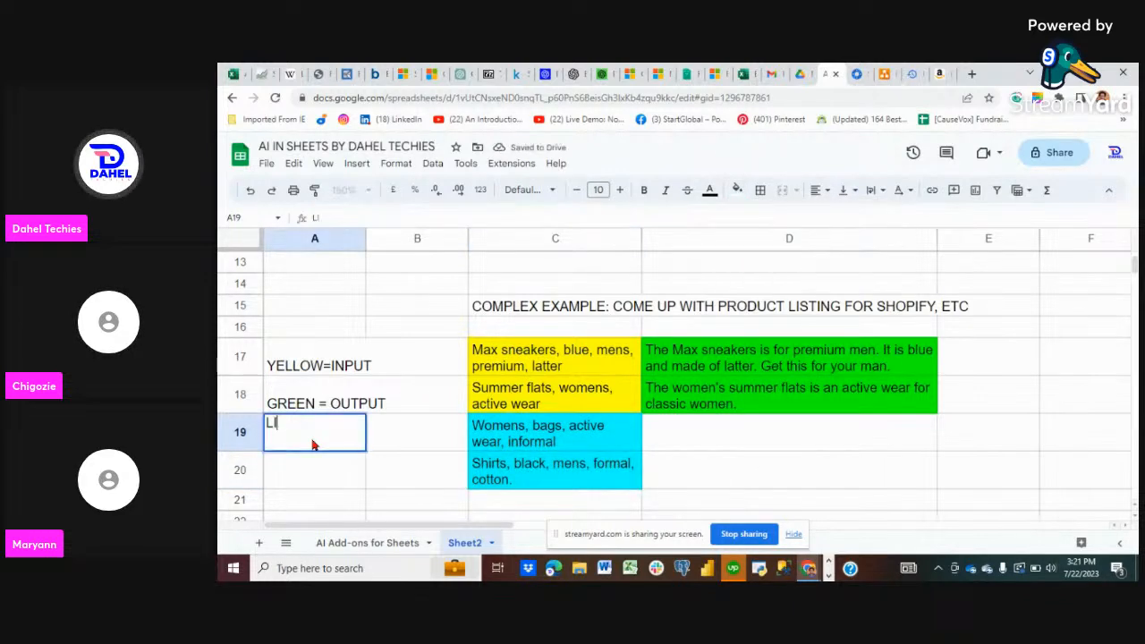
key(BackSpace)
key(BackSpace)
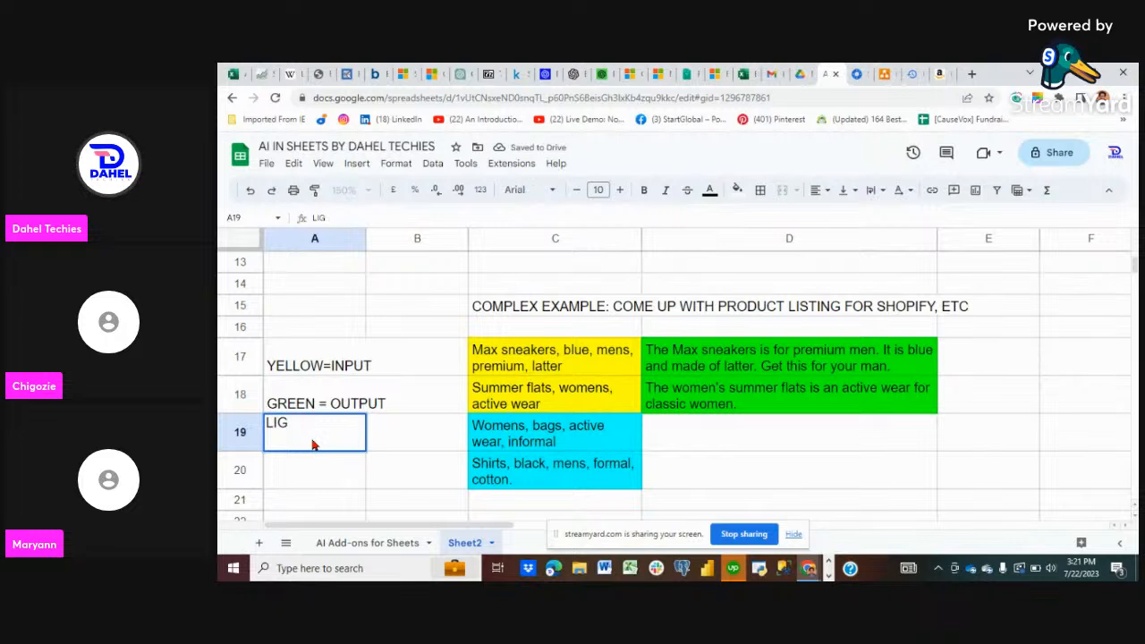
text(=====)
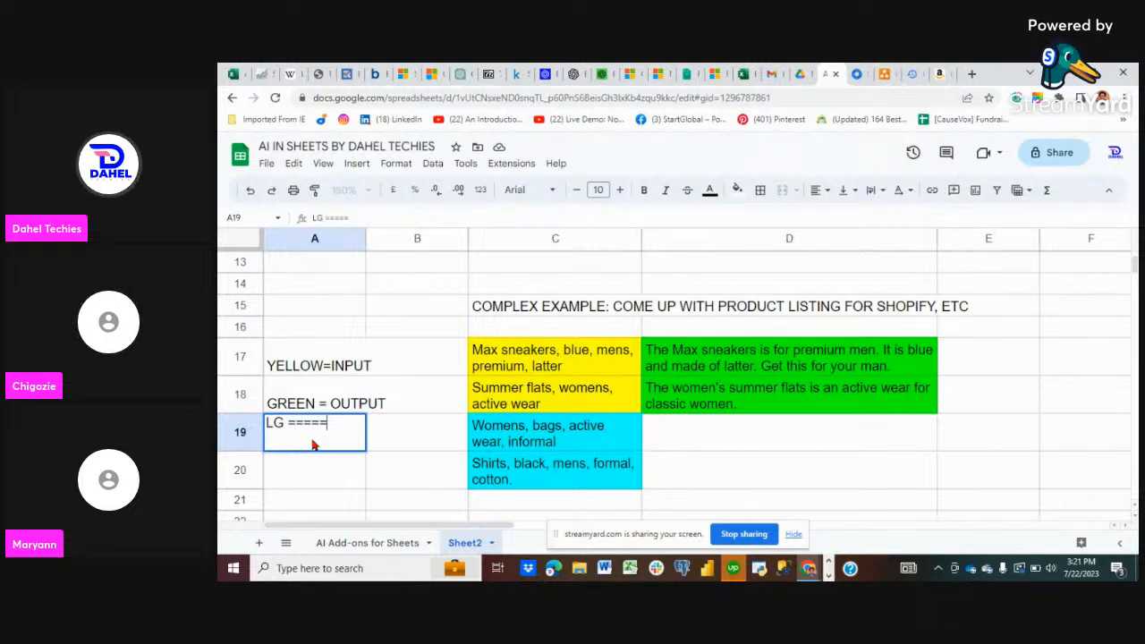
text(TARGET)
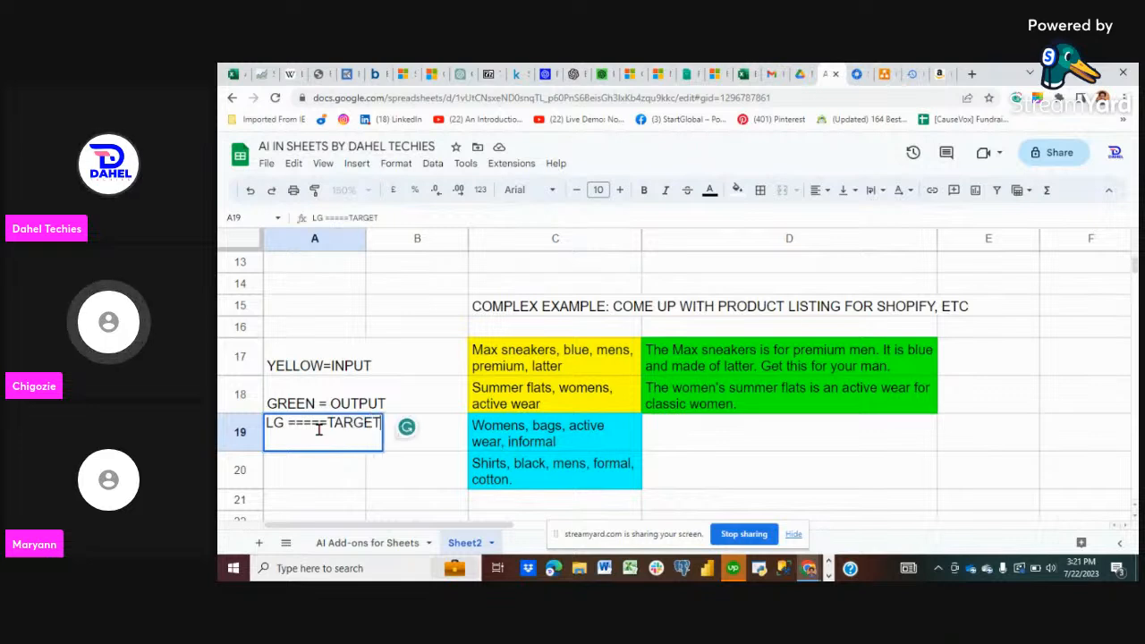
click(707, 436)
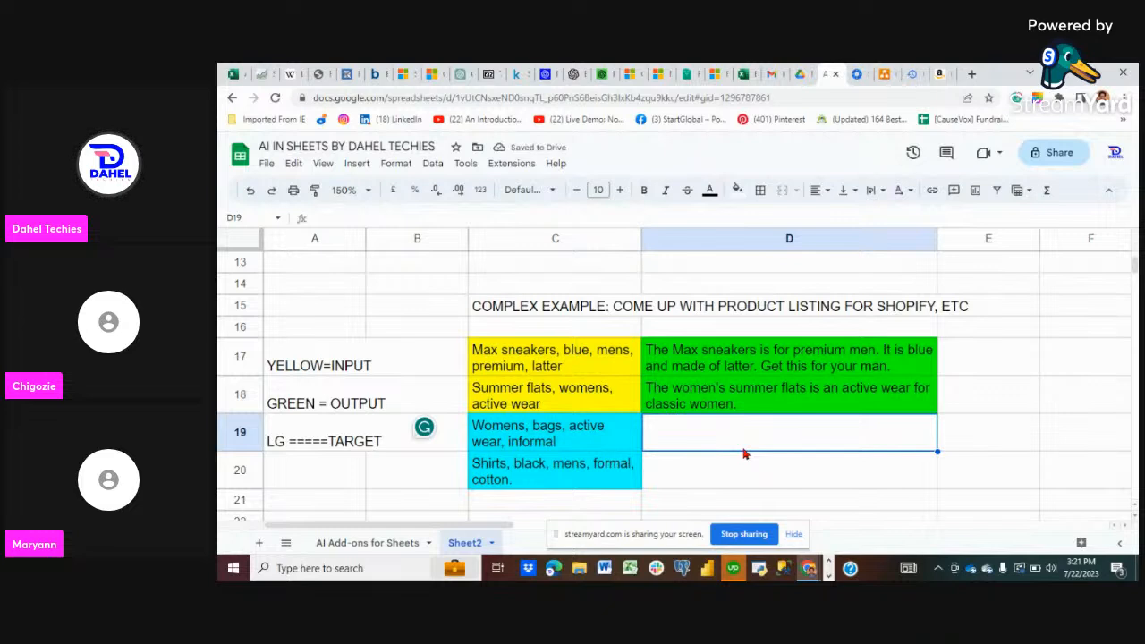
- Enter the text [=PROMPTLOOP(INPUT,OUTPUT,TARGET)] in D19 beside the target products
text([=)
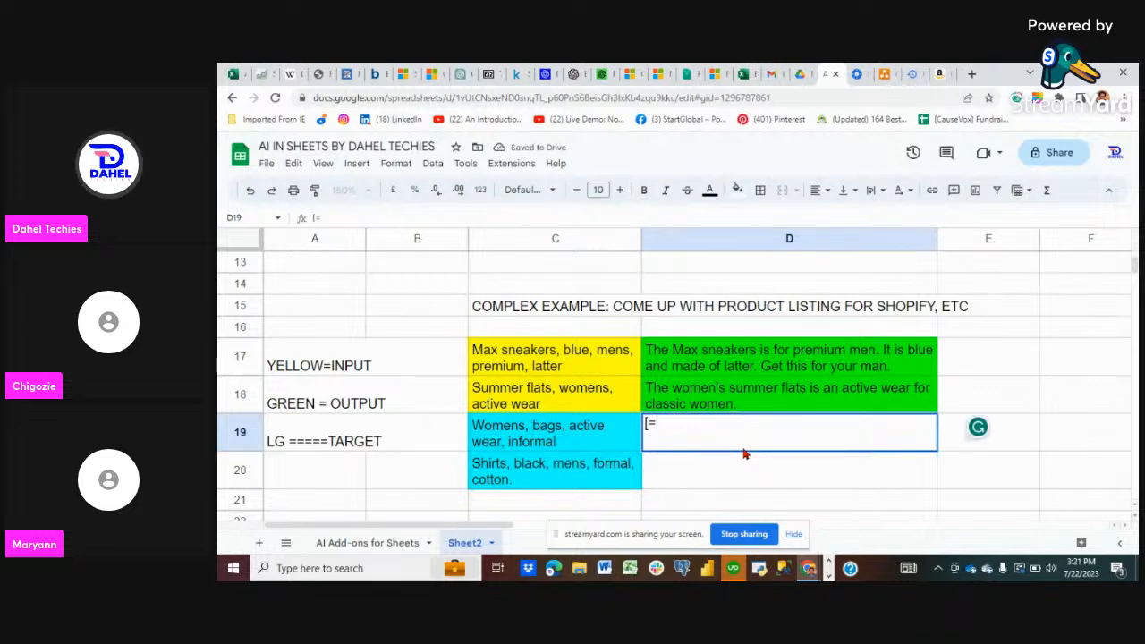
text(PROMPTLOOP)
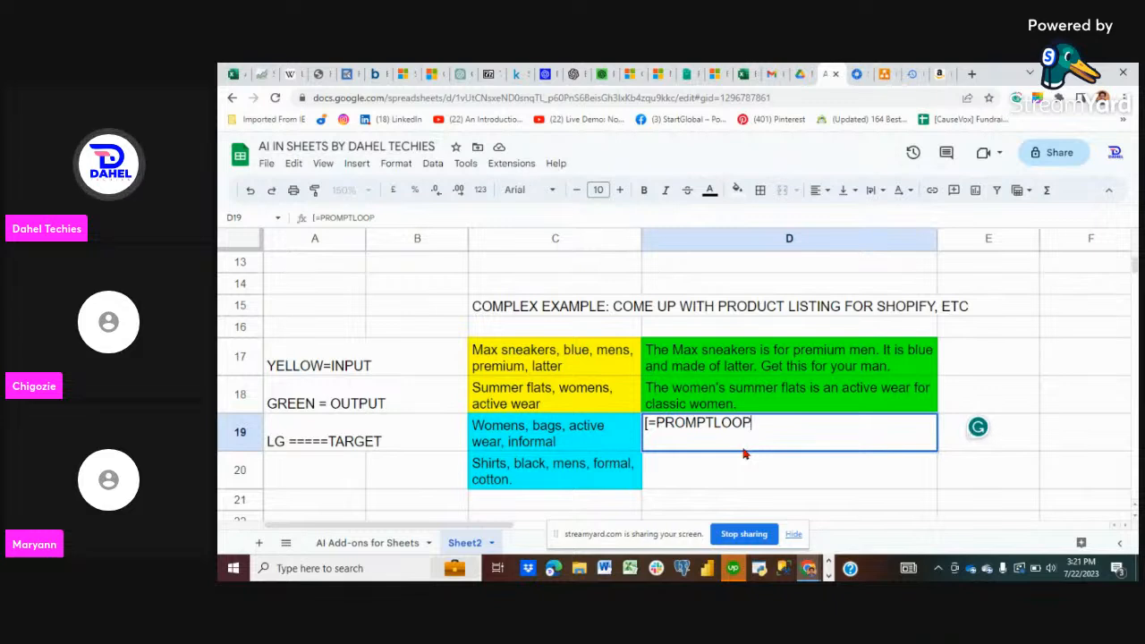
text((INPUT,)
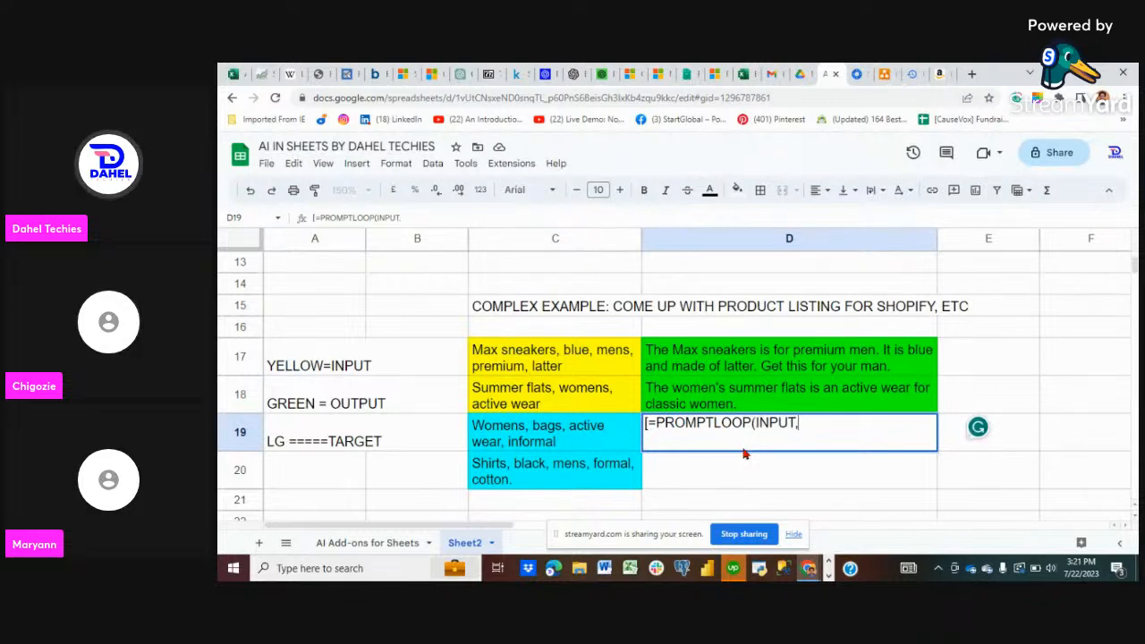
text(OUTPUT)
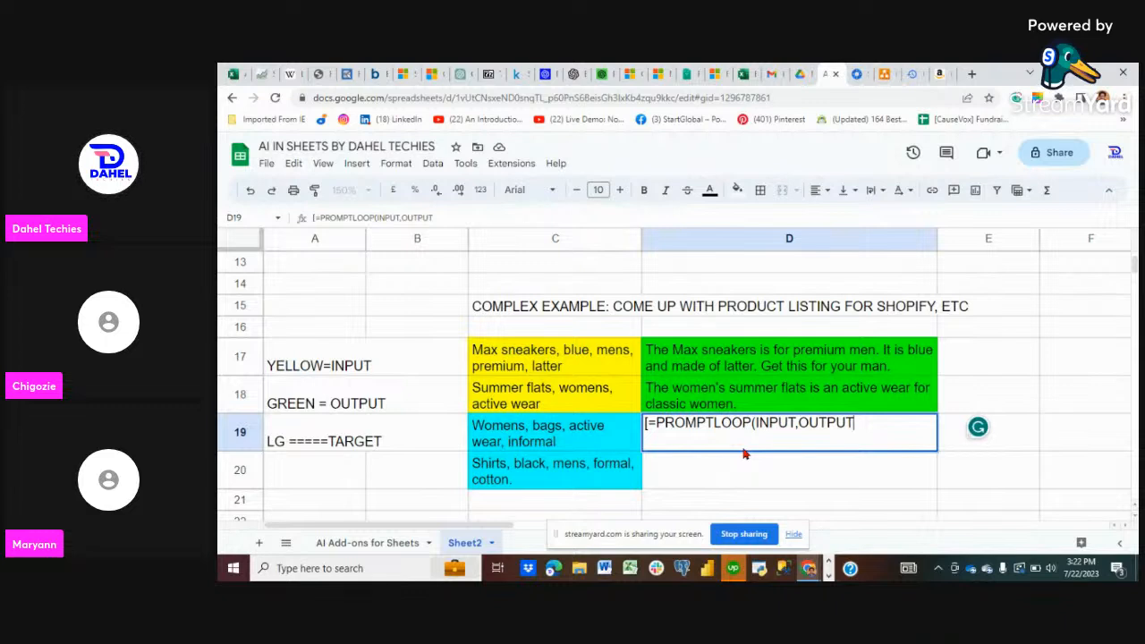
text(,)
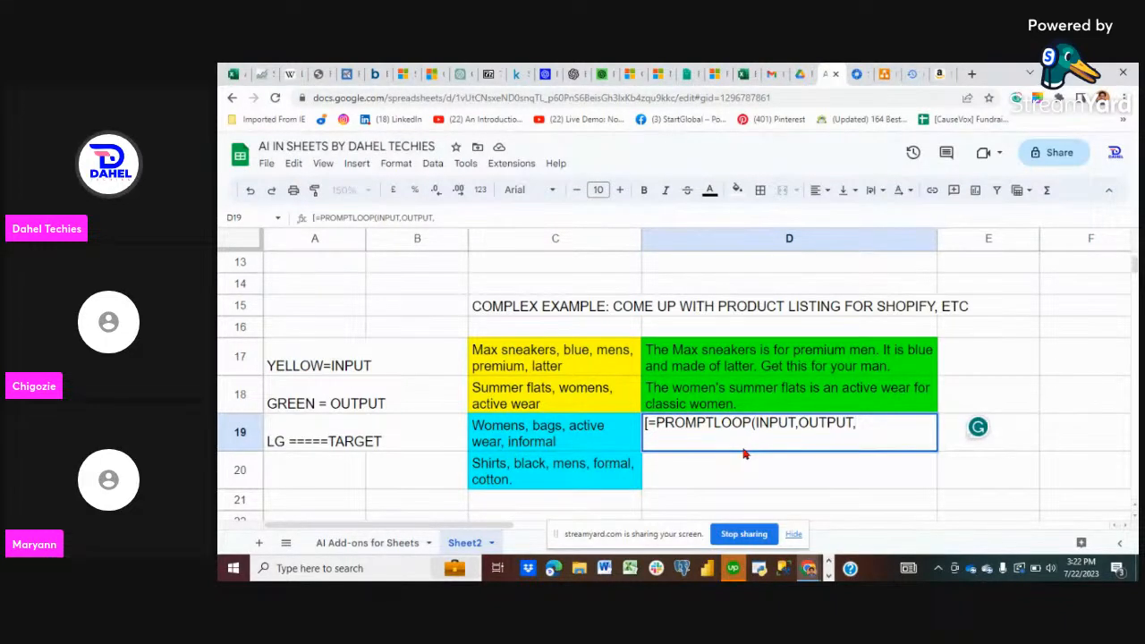
text(TARGE)
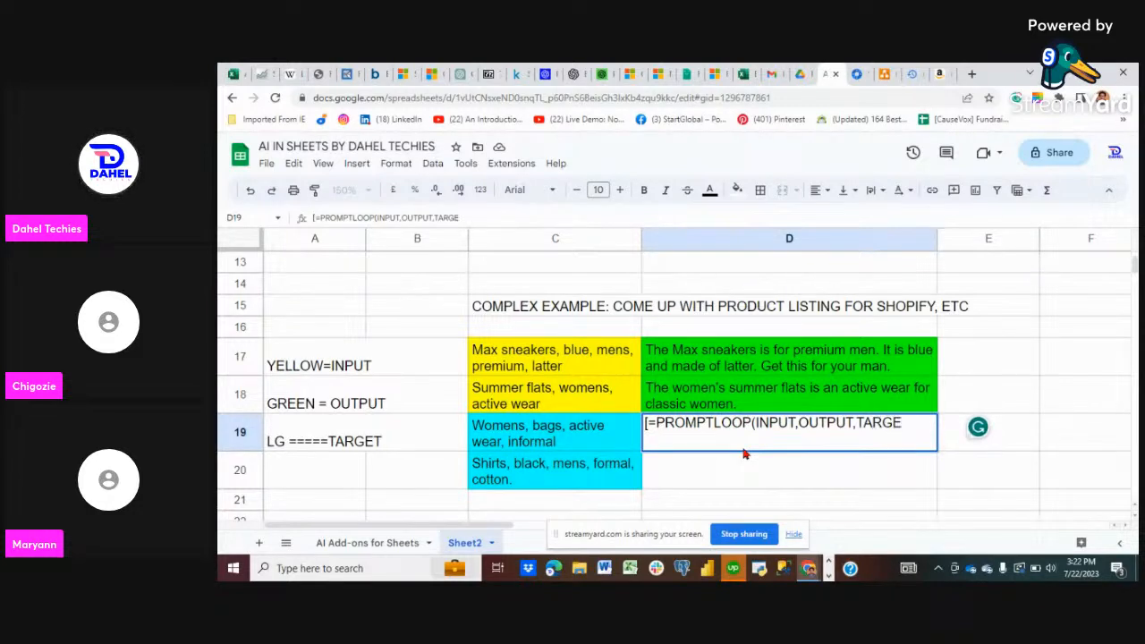
text(T)
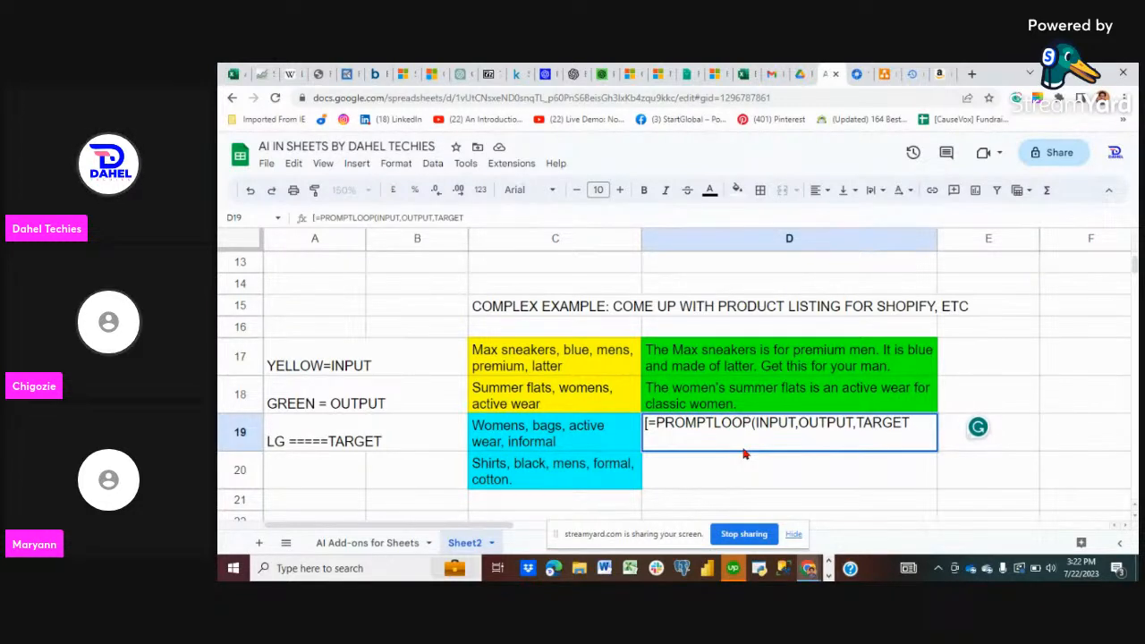
text())
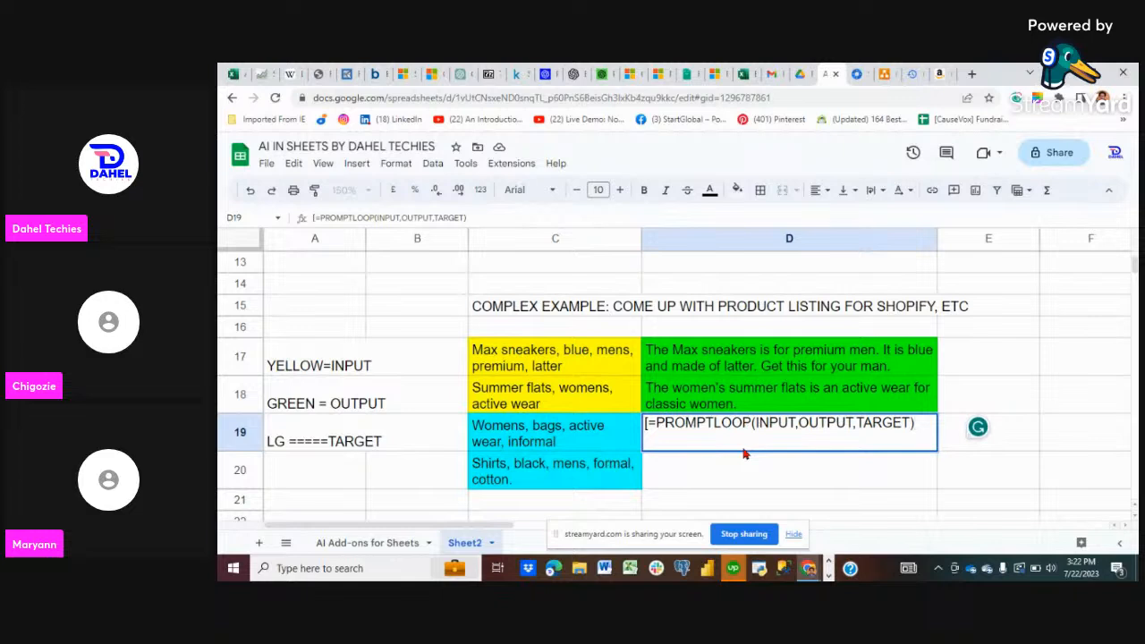
text(])
key(Return)
click(1040, 375)
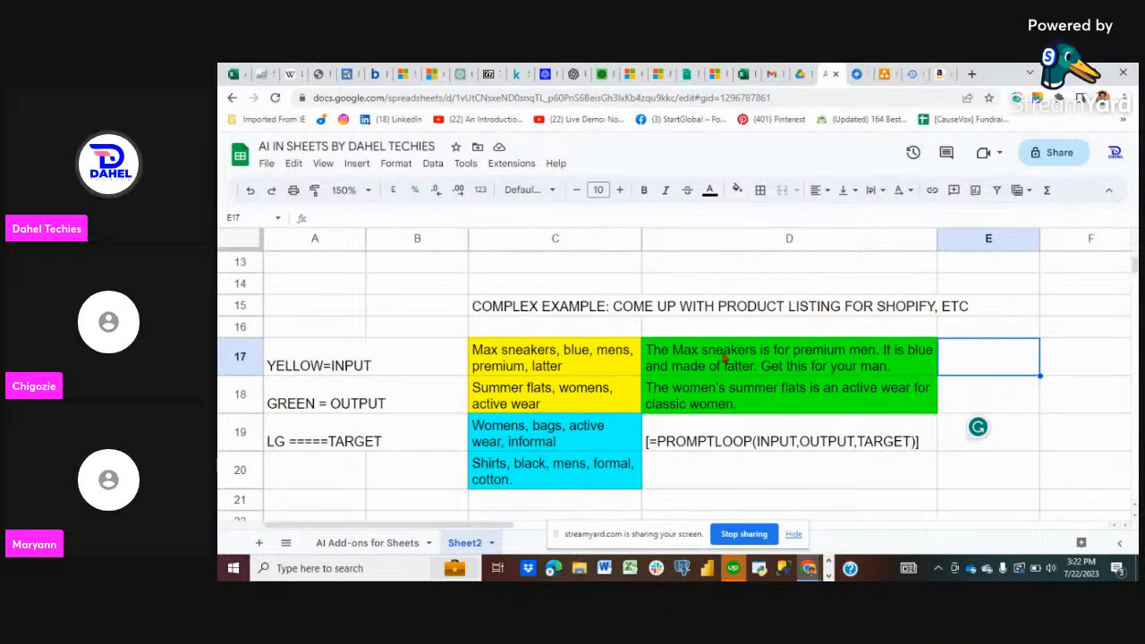
- Begin a GPT formula in cell C25, typed as =GPT( so far
scroll(583, 383, down, 5)
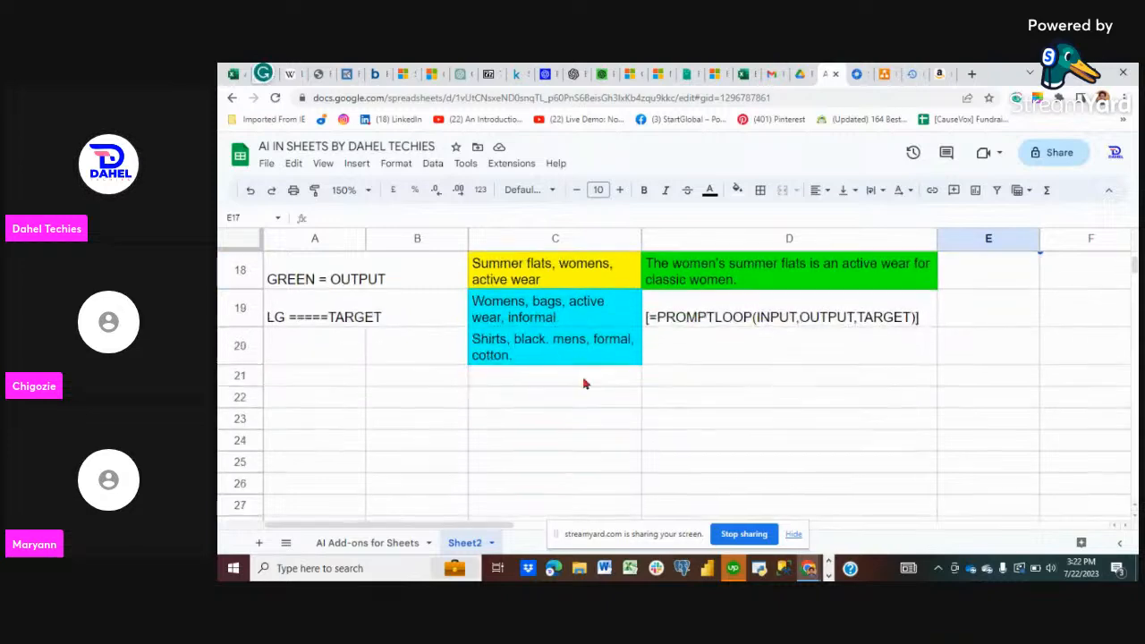
scroll(583, 383, down, 3)
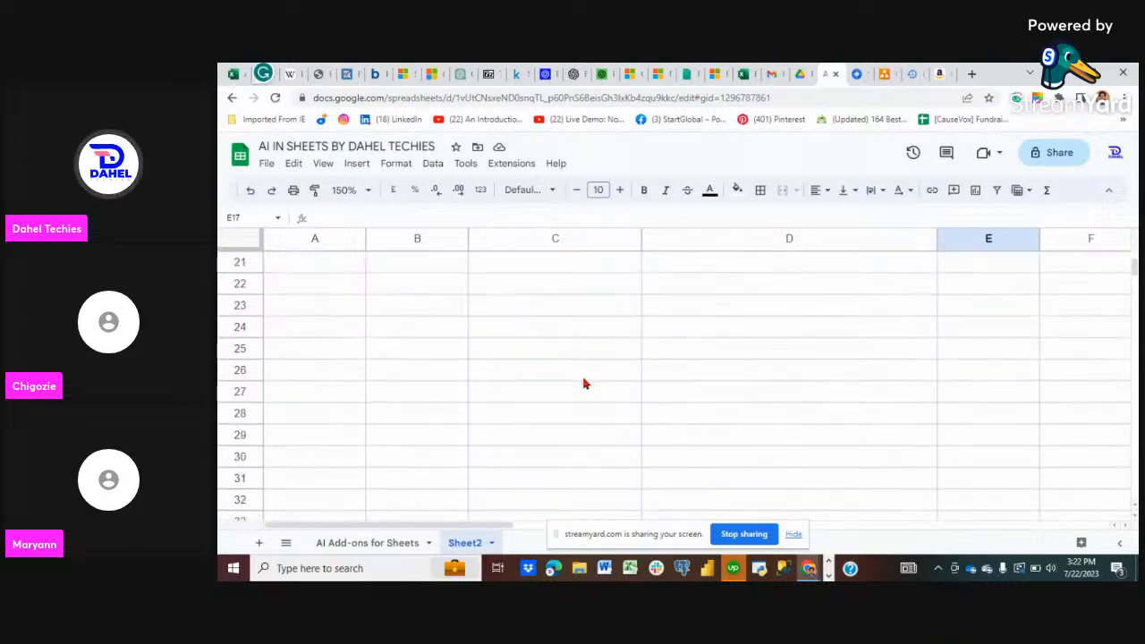
click(489, 333)
text(=GPT)
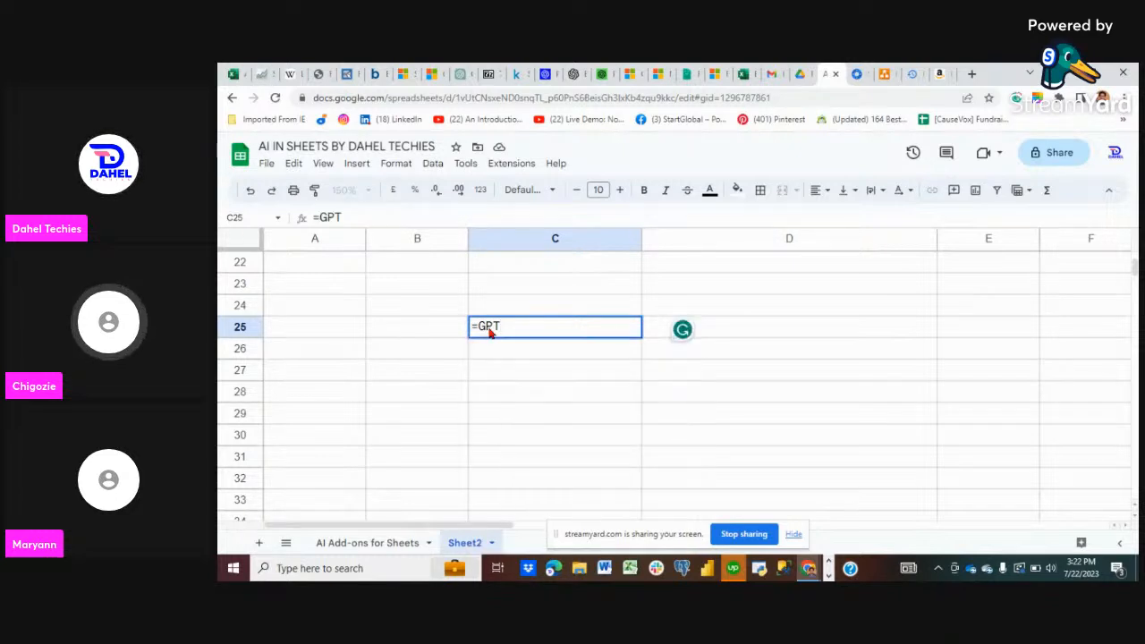
text(()
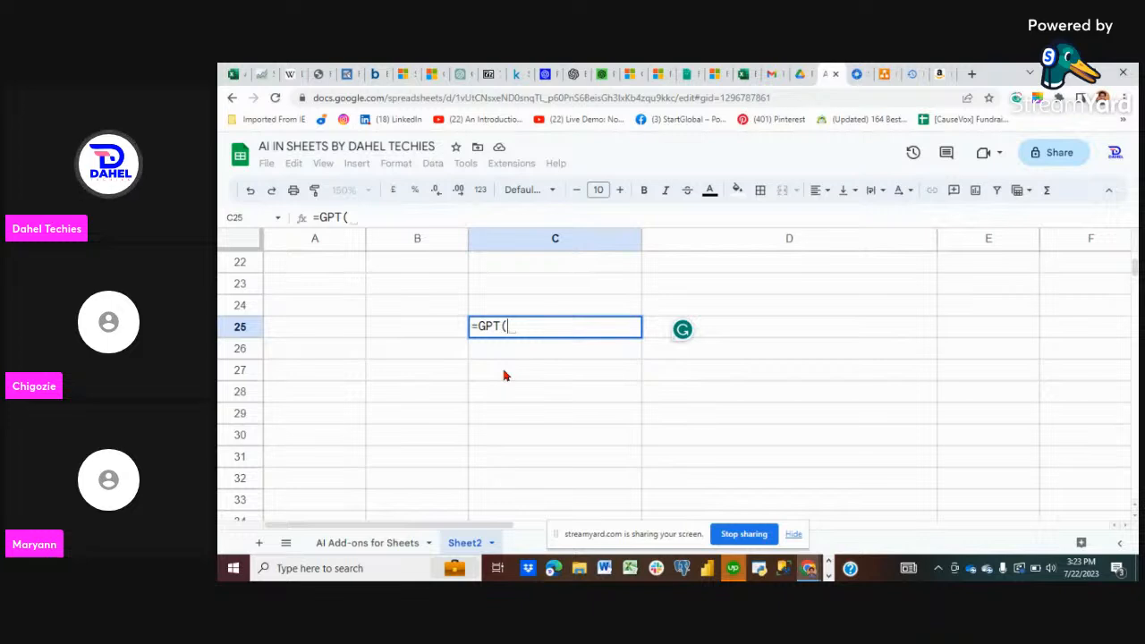
click(570, 75)
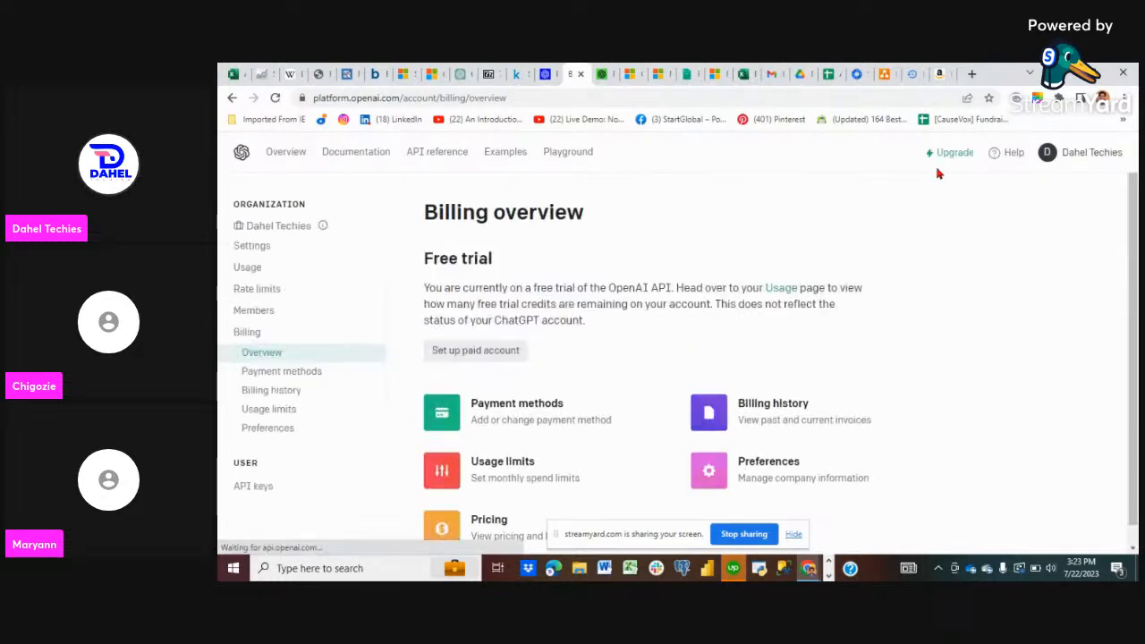
click(1074, 163)
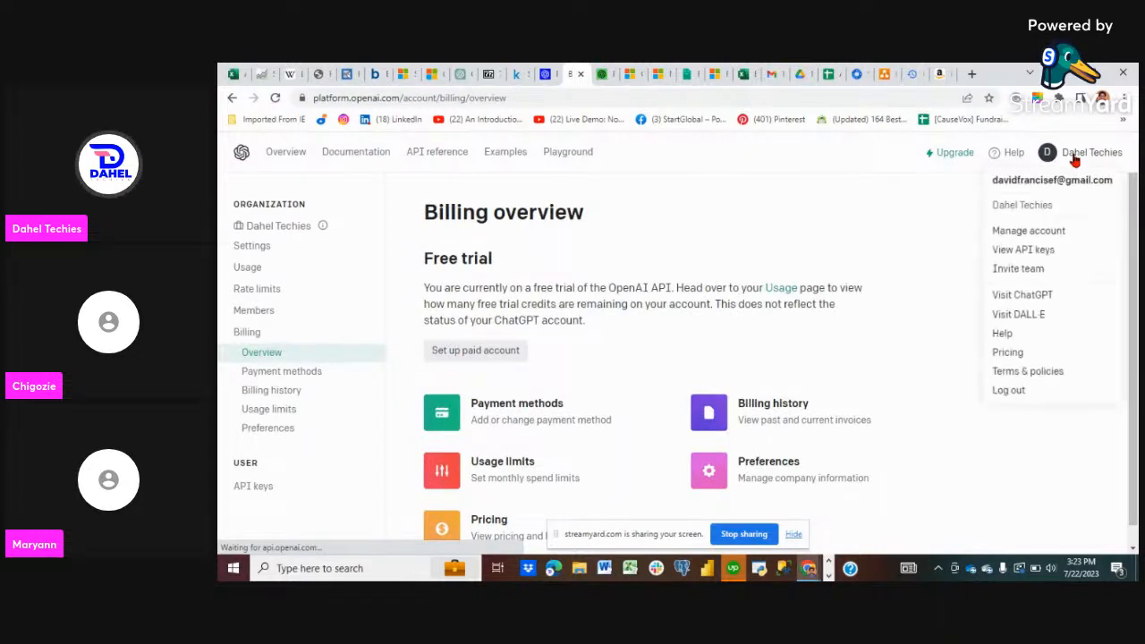
click(1017, 255)
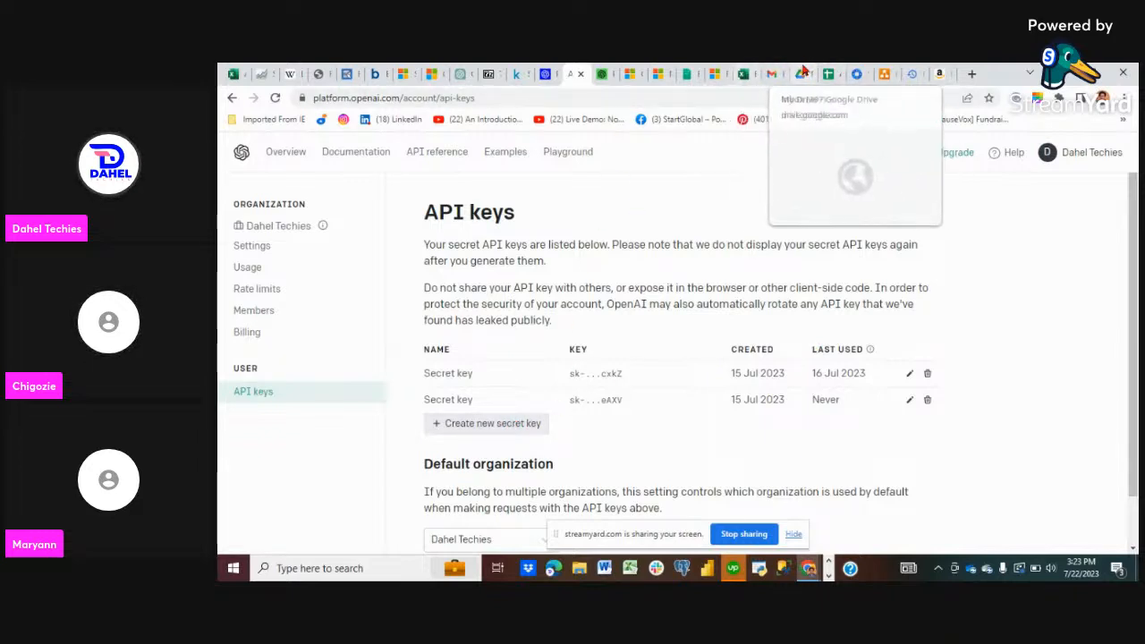
click(828, 74)
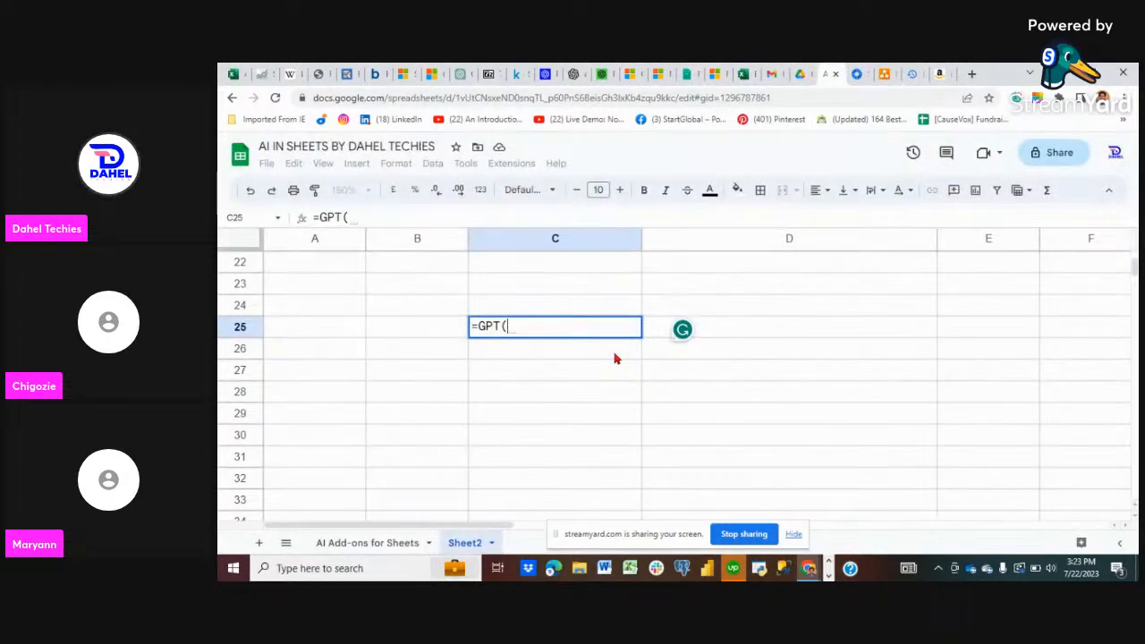
key(Escape)
- Open Extensions > Apps Script, retry after the 400 error, then return to Sheet2
click(501, 163)
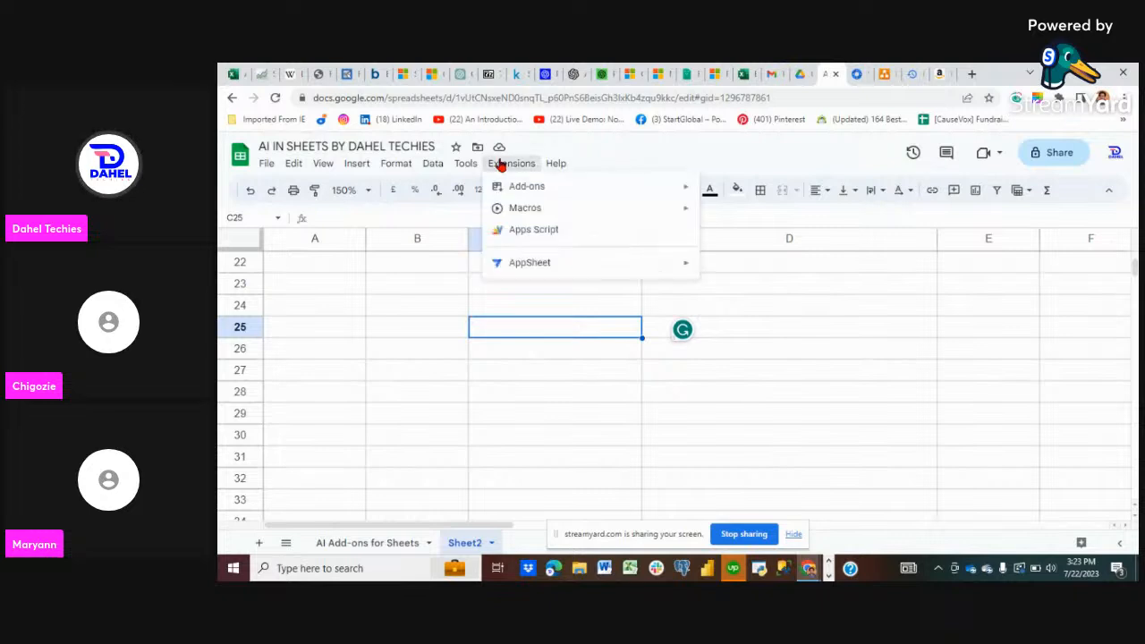
click(550, 234)
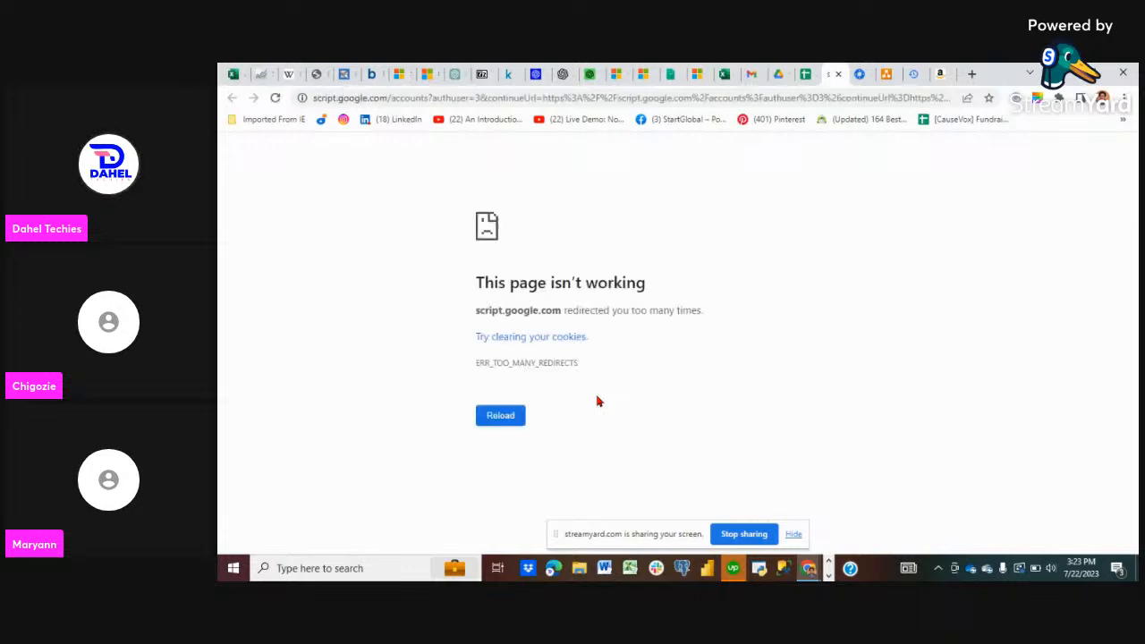
click(499, 422)
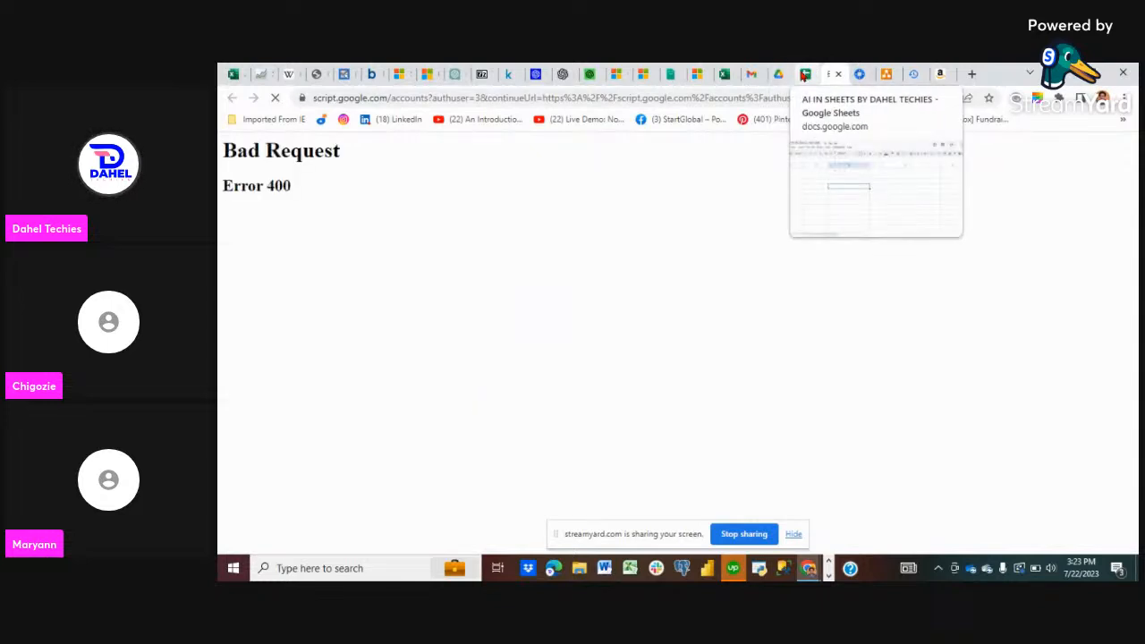
click(802, 75)
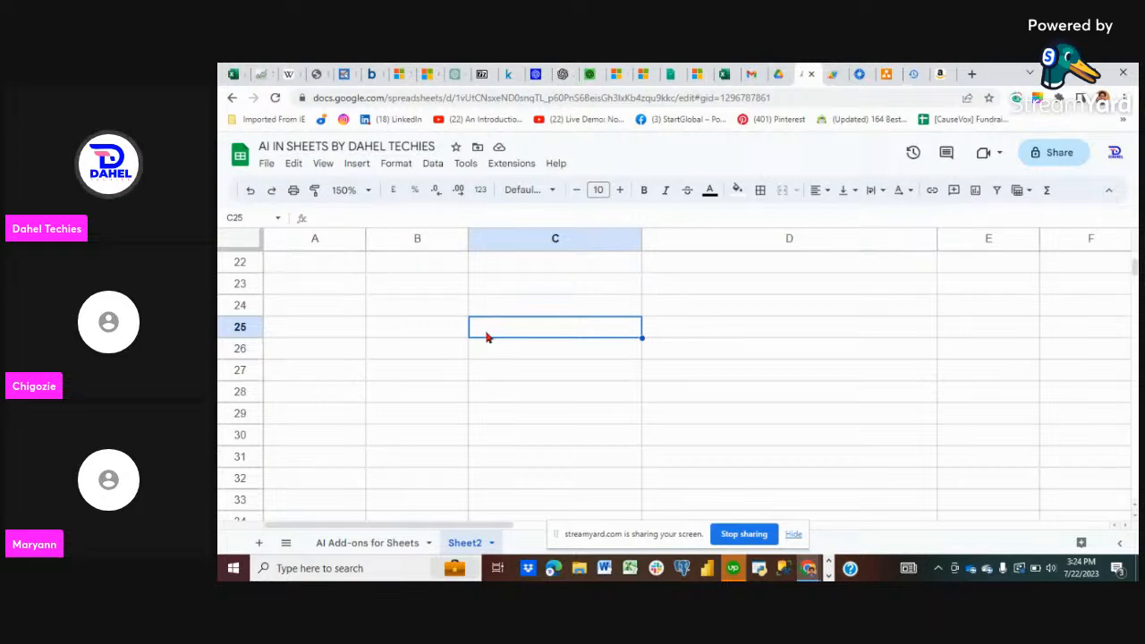
- Enter =GPT("Create a list of 20 countries, their presidents and population") in C26; it shows #ERROR!
click(498, 368)
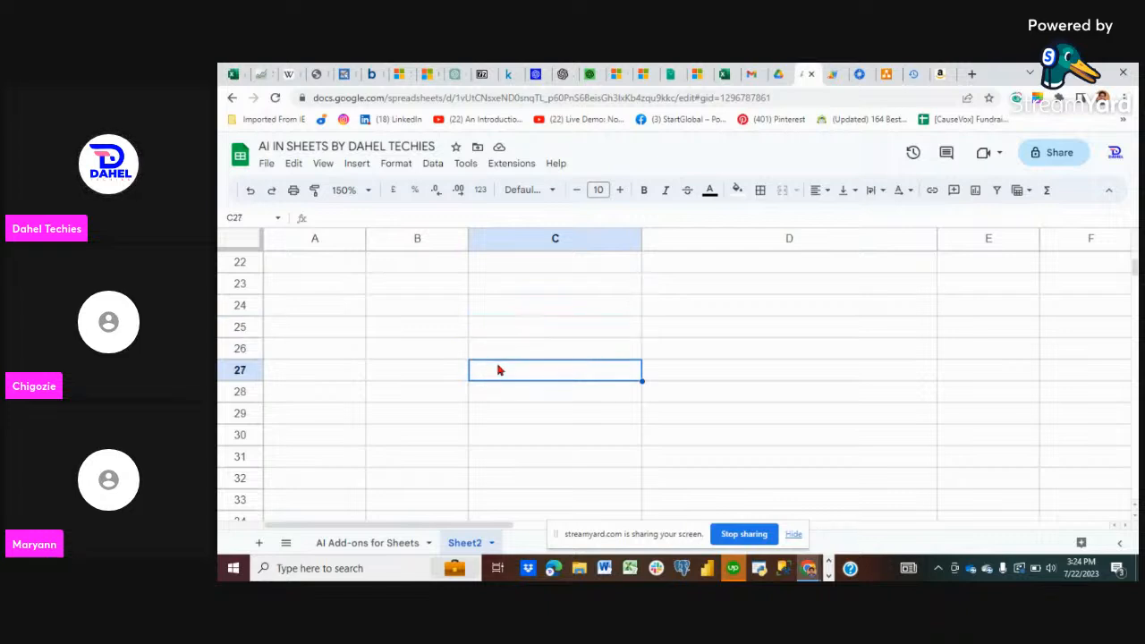
click(489, 349)
text(=GPT)
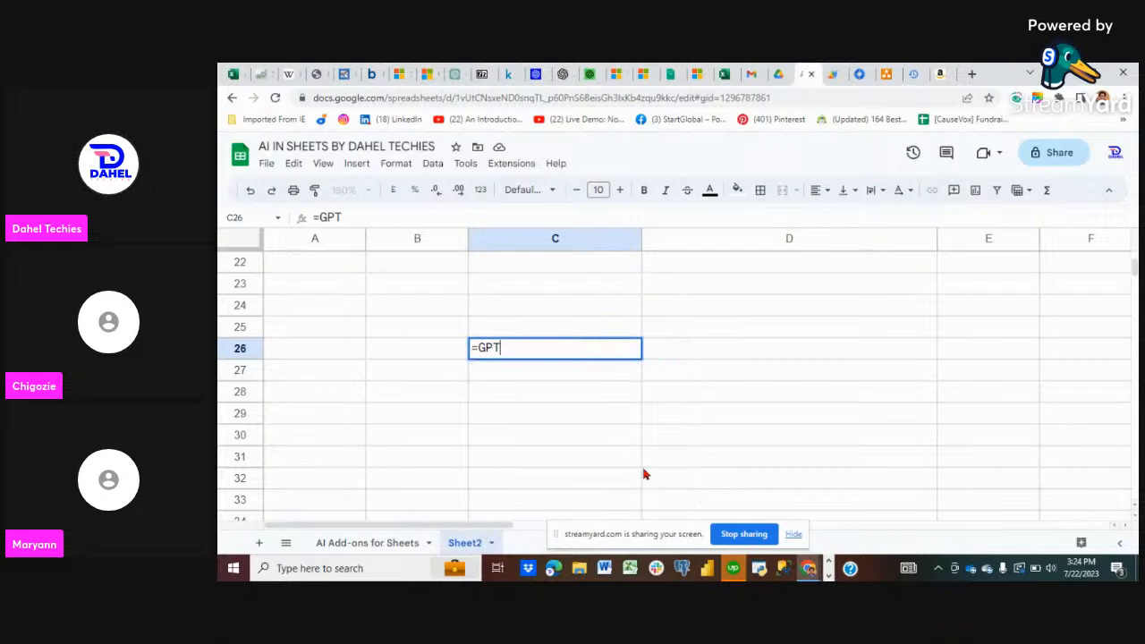
text(()
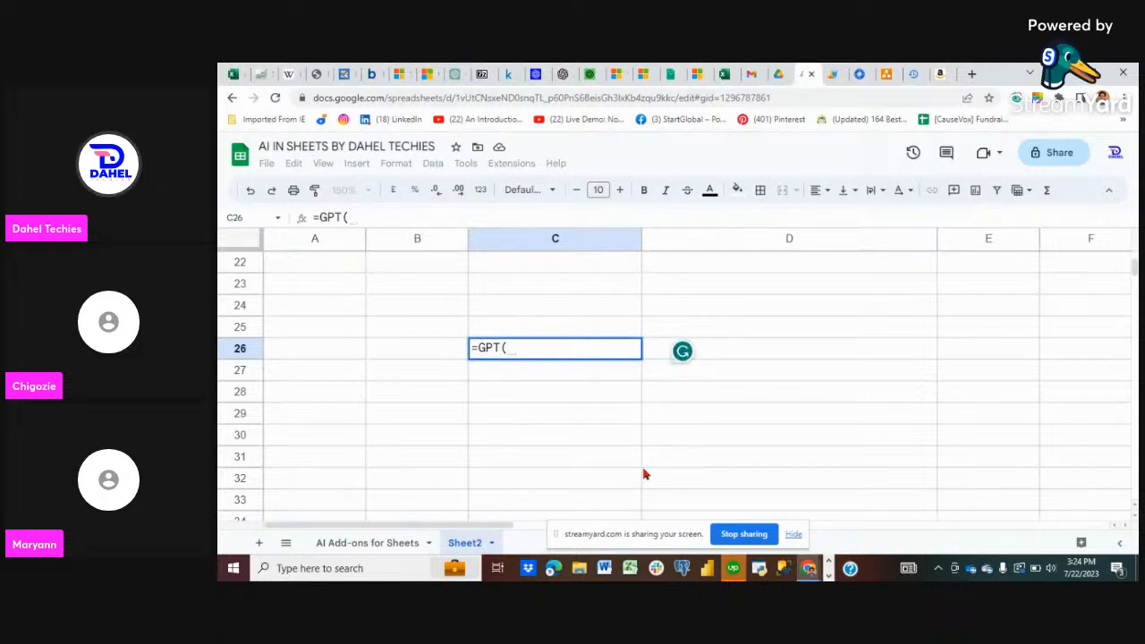
text(")
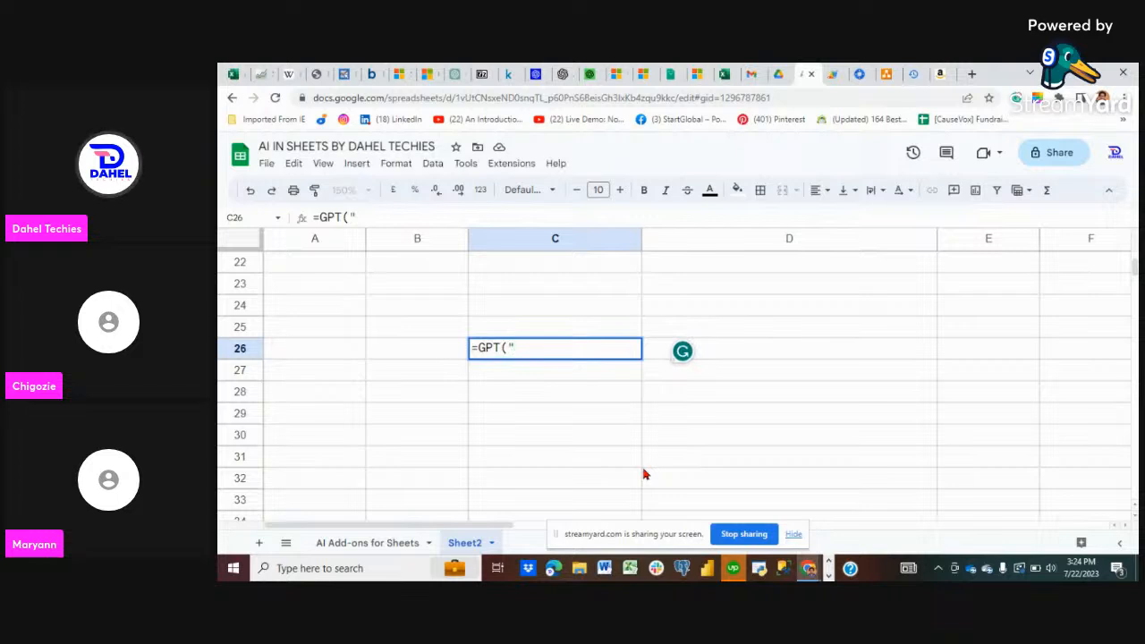
text(Create)
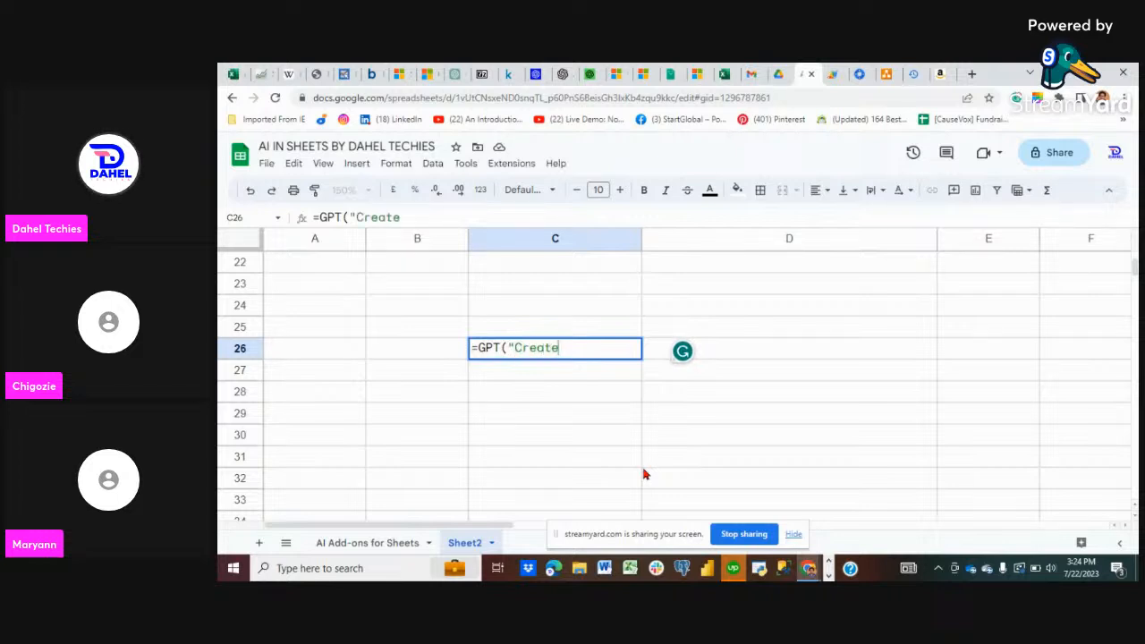
text( a list of )
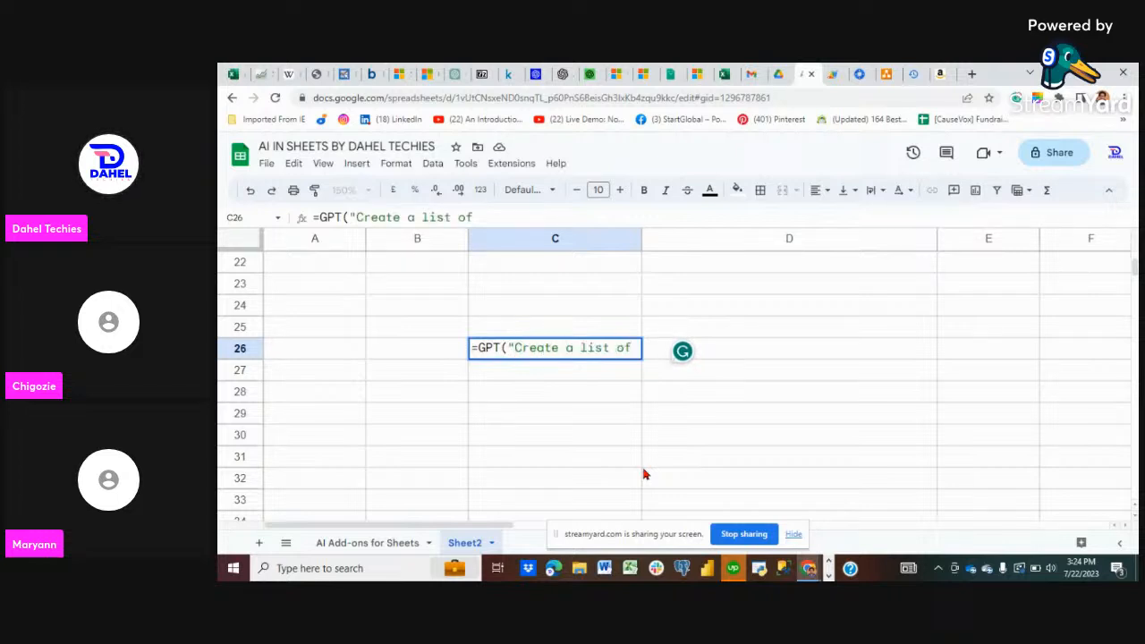
text(20 countries, their presen)
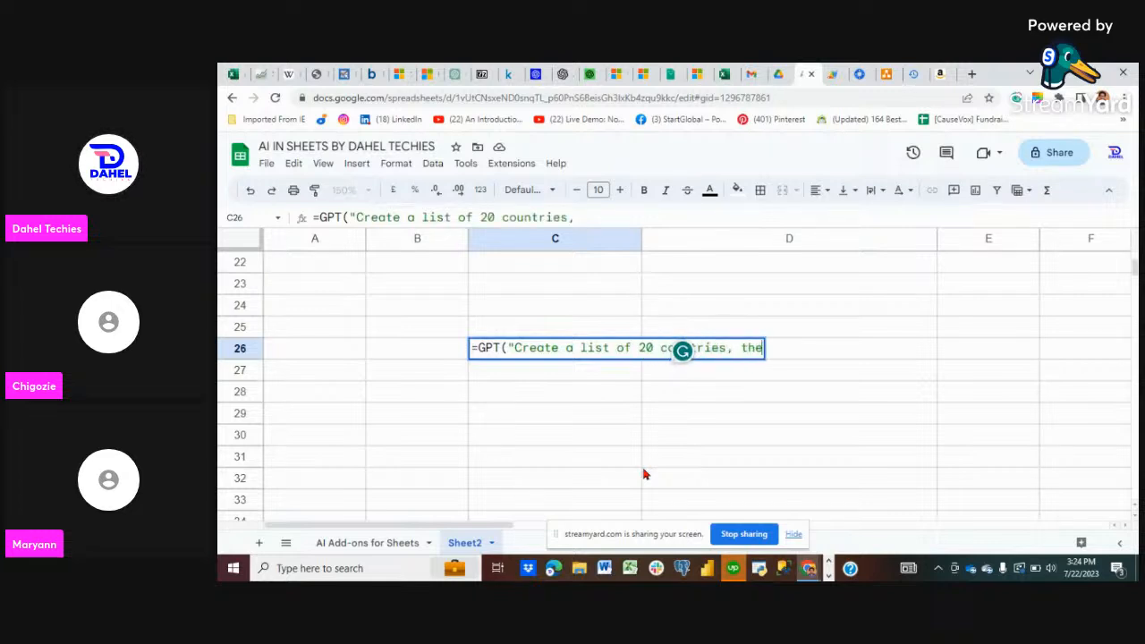
key(BackSpace)
key(BackSpace)
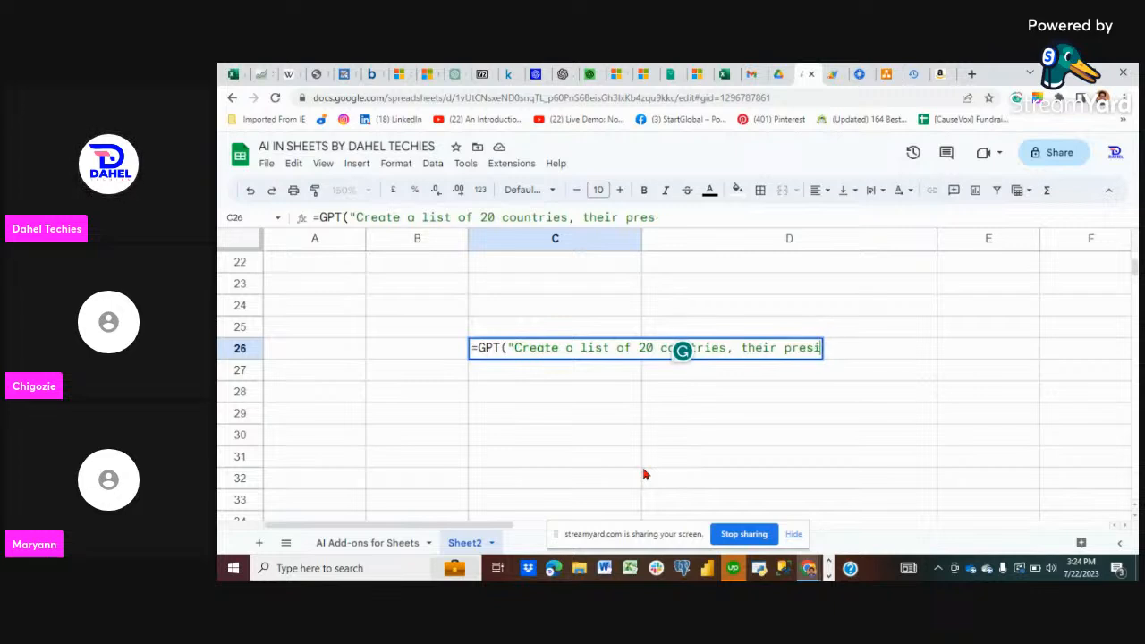
text(idents and )
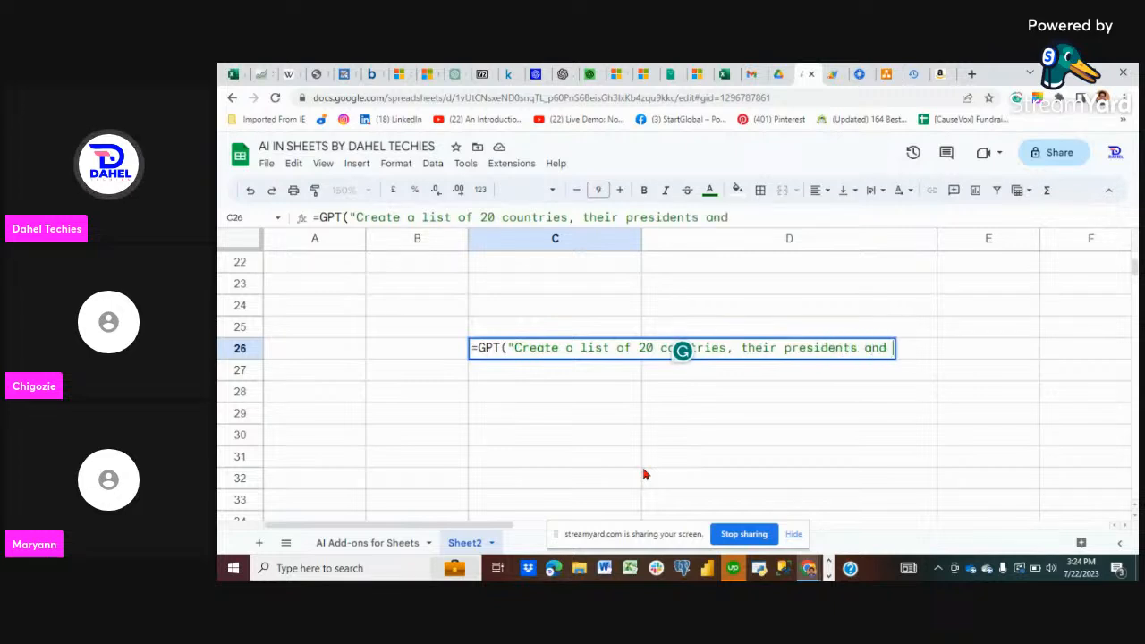
text(populati)
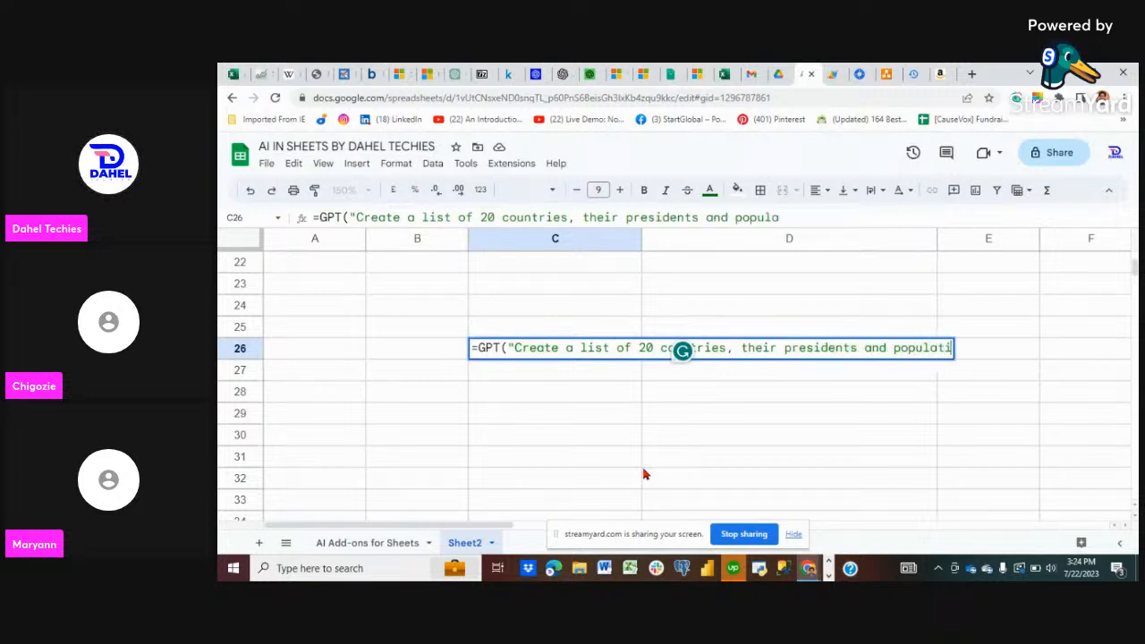
text(on"))
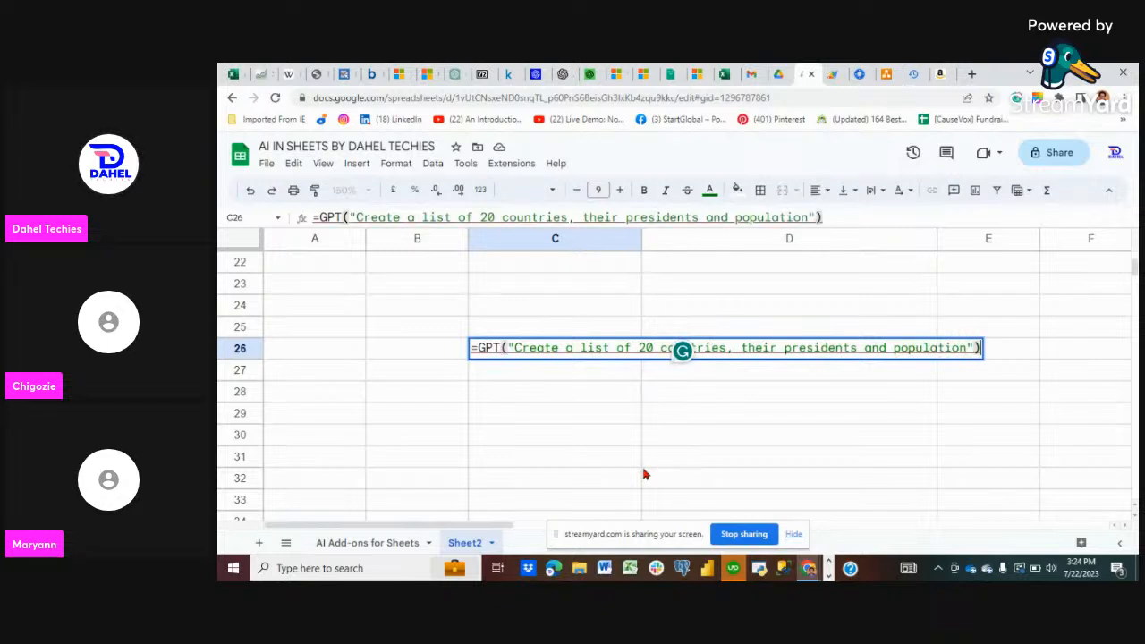
text(})
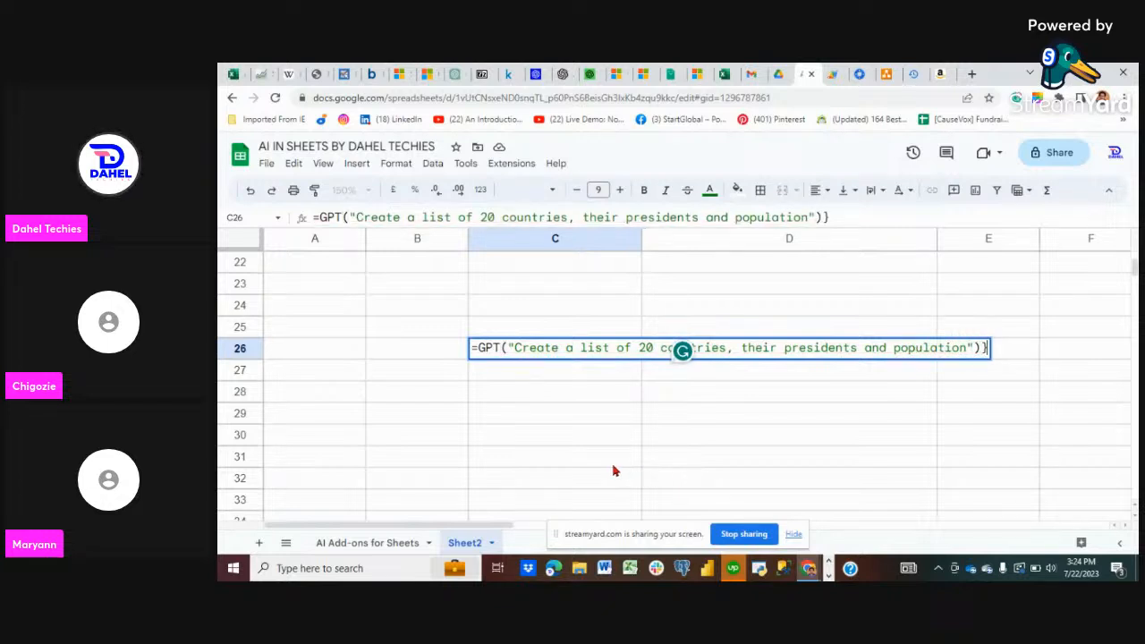
click(611, 465)
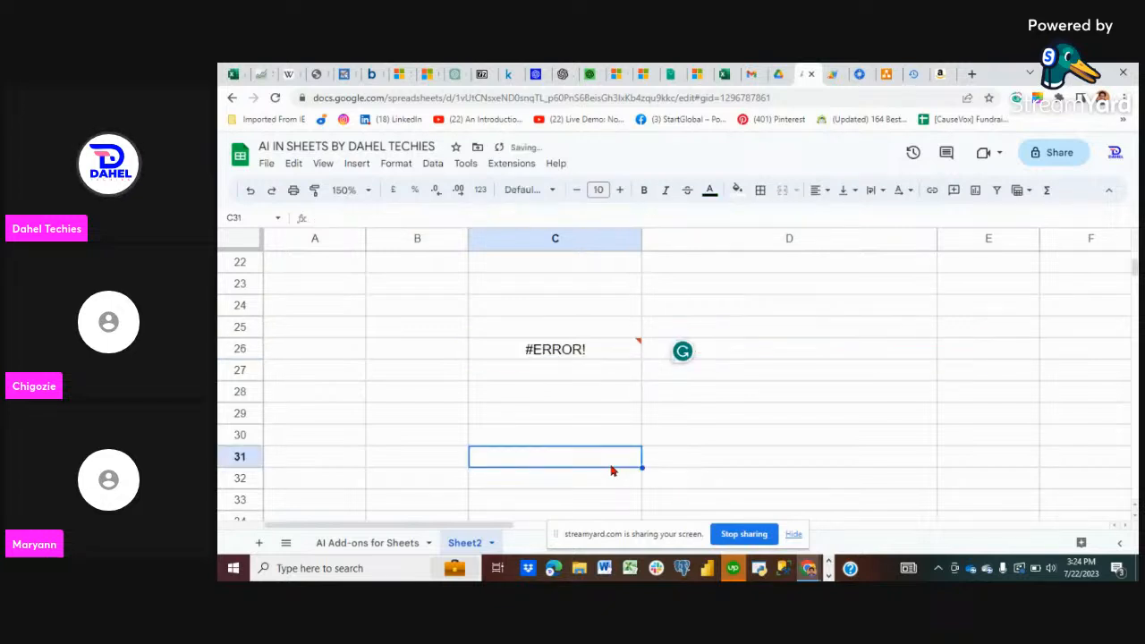
- Prefix the C26 formula with { so the GPT prompt displays as plain text
click(569, 351)
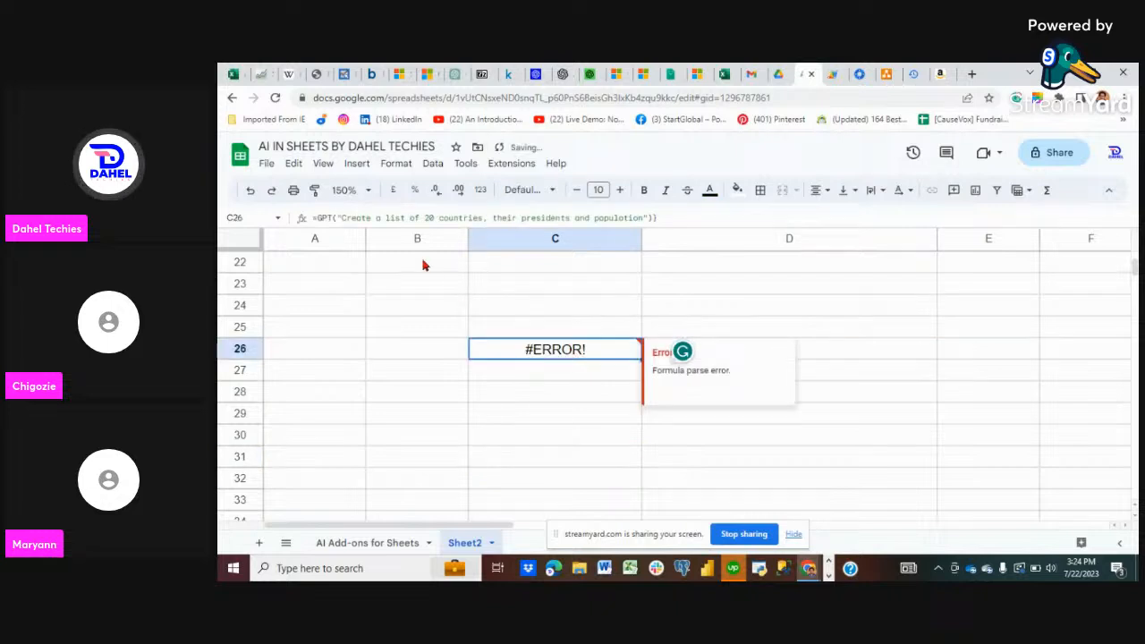
click(317, 218)
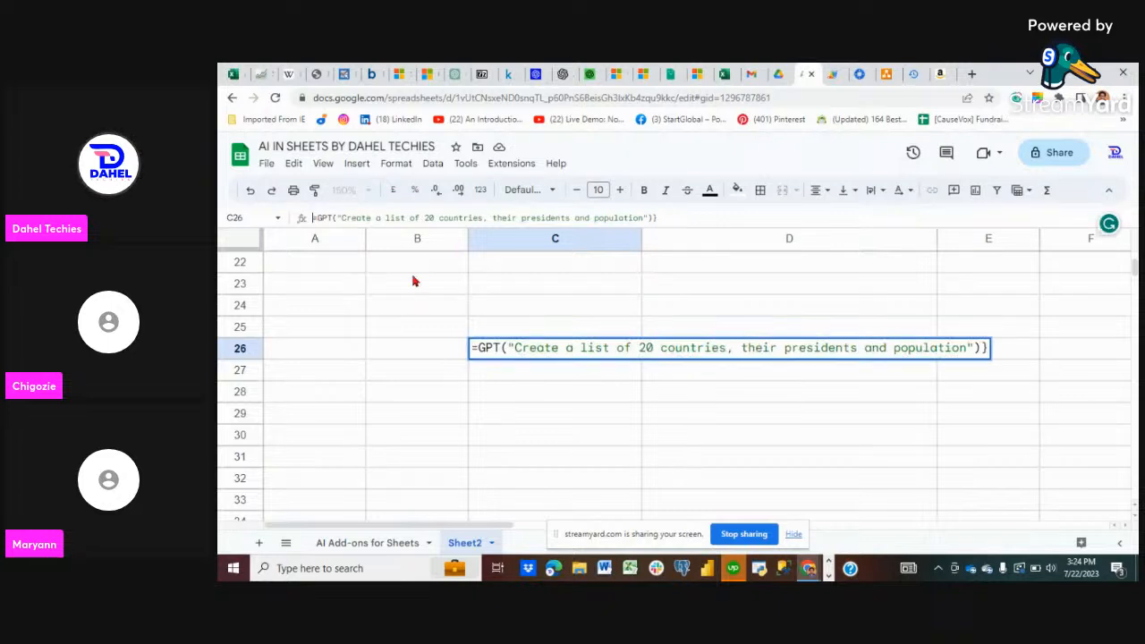
text({)
click(437, 394)
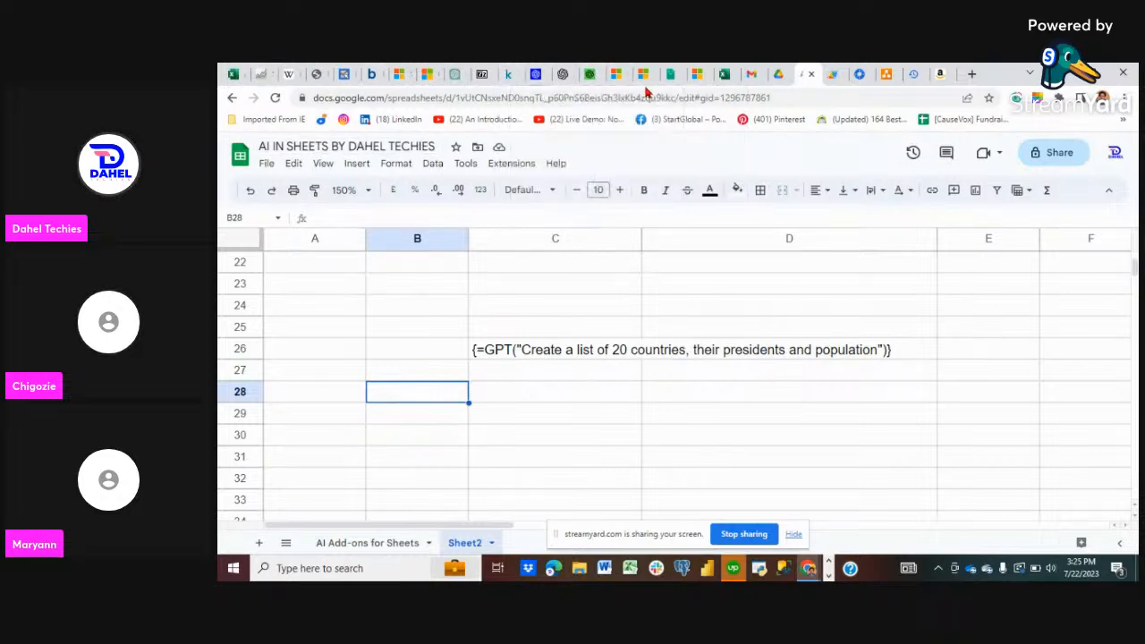
click(651, 384)
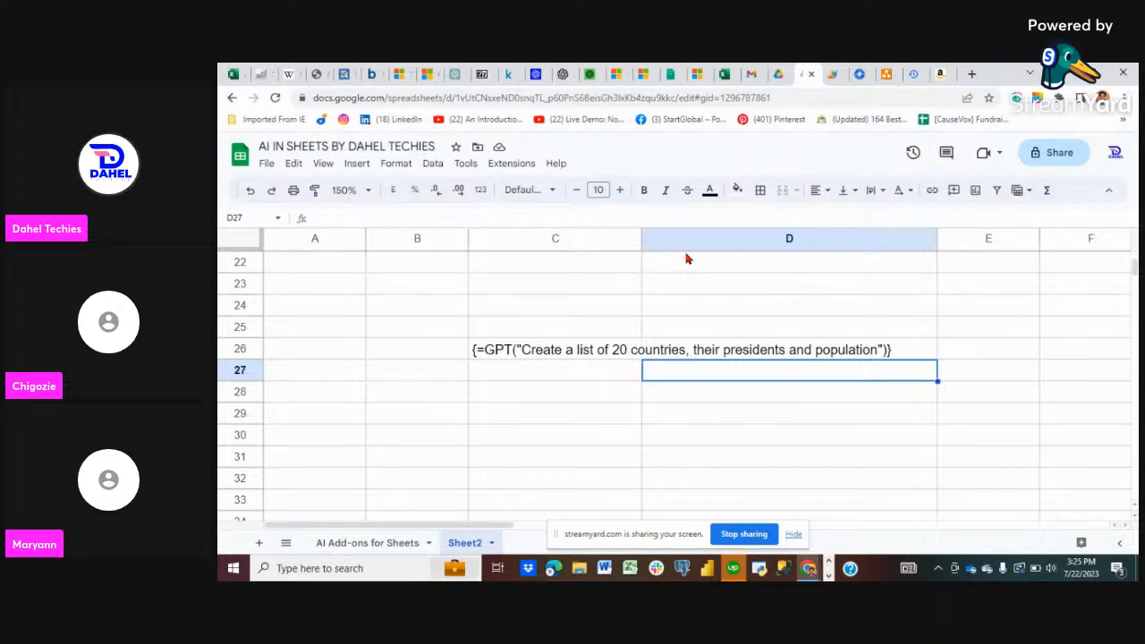
click(615, 349)
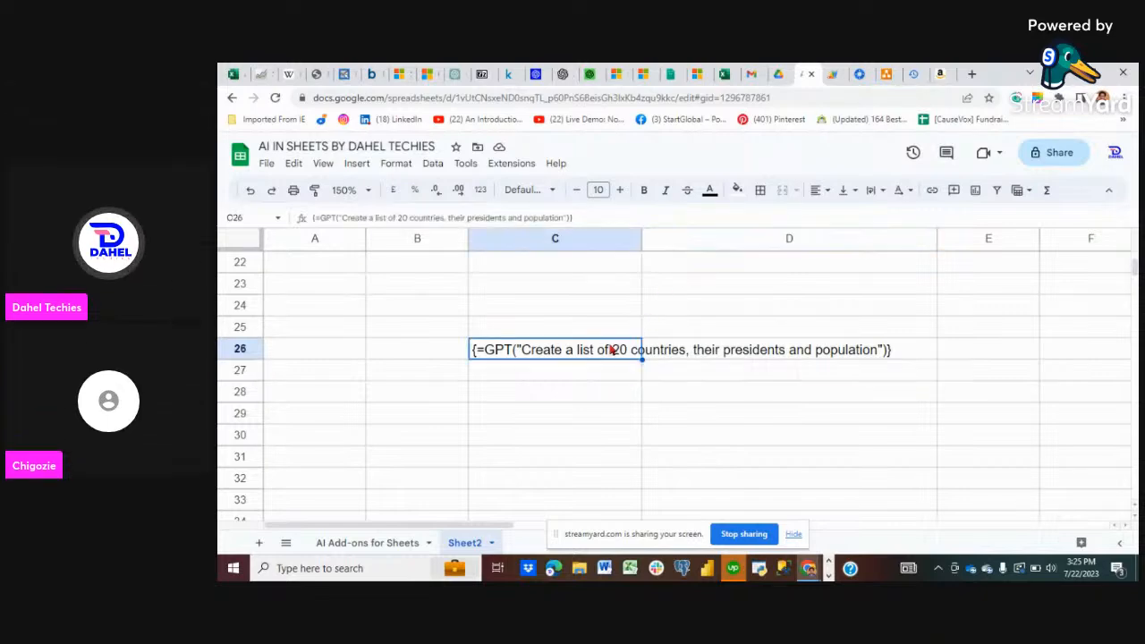
click(512, 369)
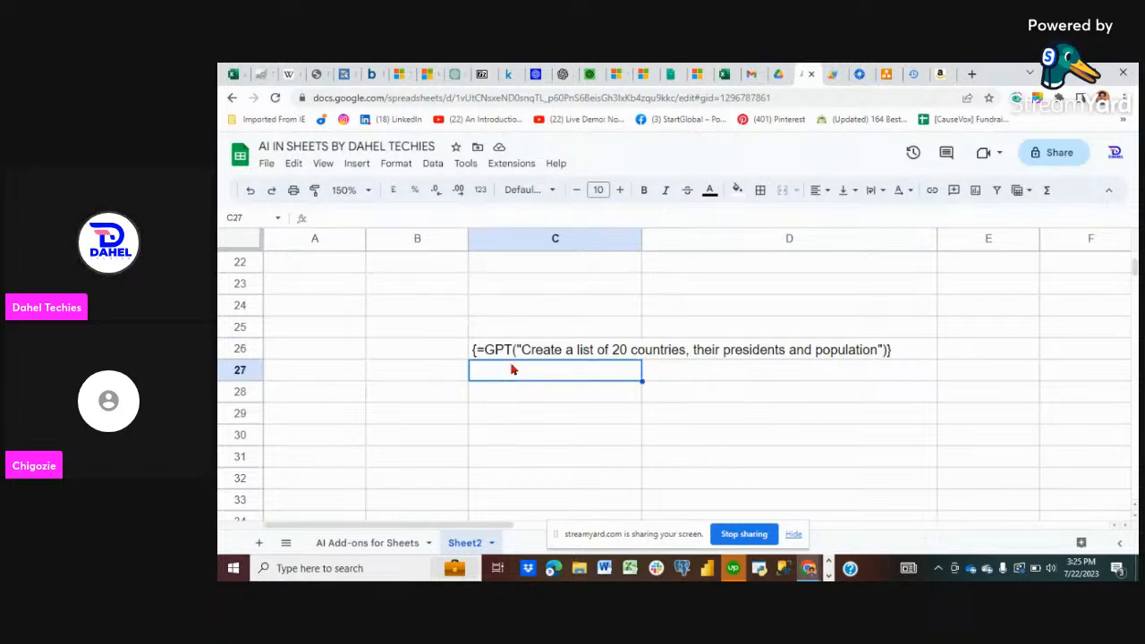
- Enter the text {=AI()} in C27, dismissing the autocomplete suggestions
text(=)
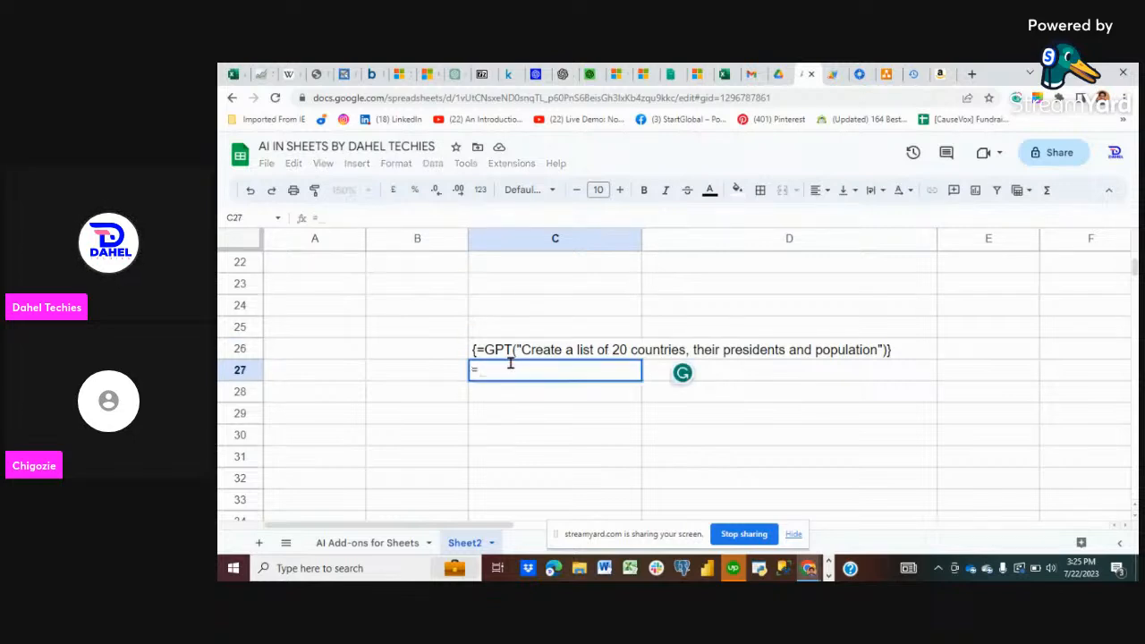
text({a)
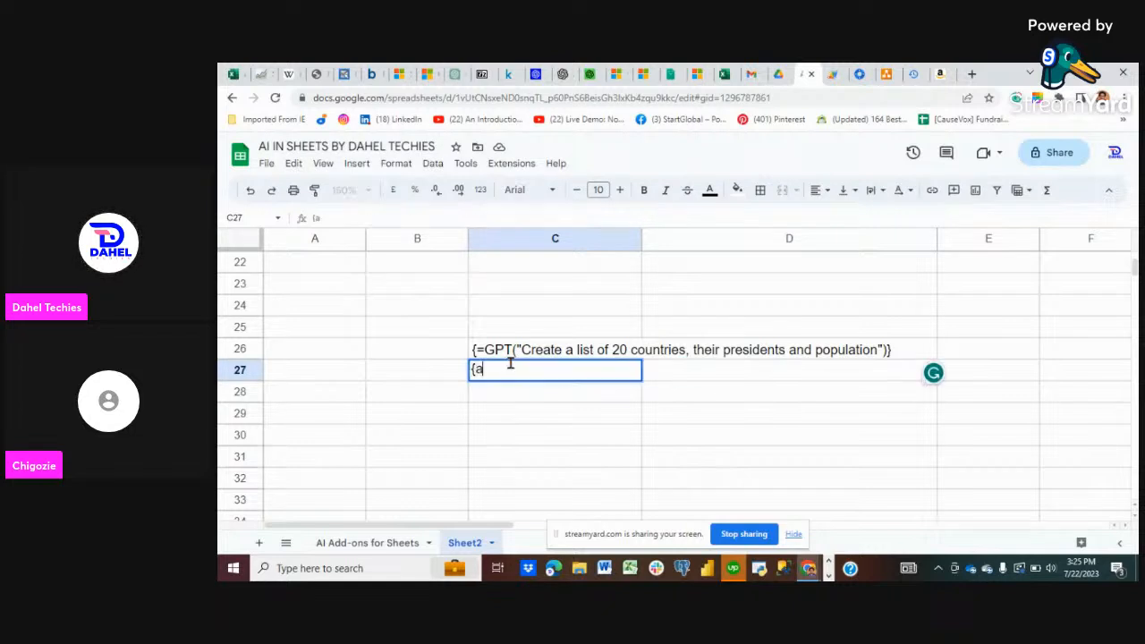
key(BackSpace)
text(=ai)
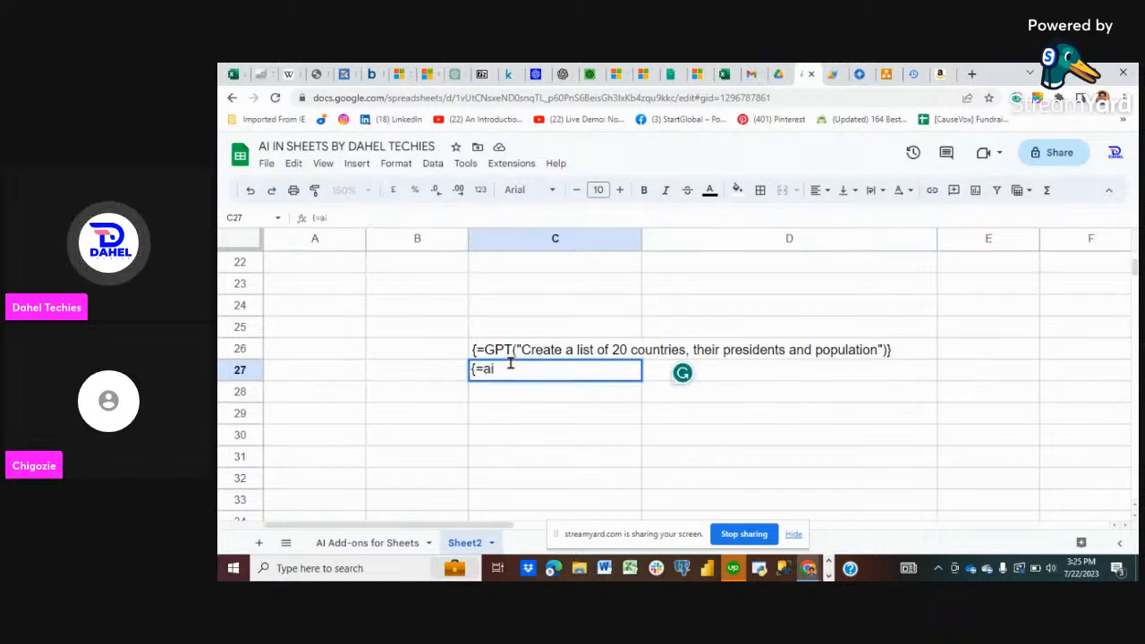
key(BackSpace)
text(A)
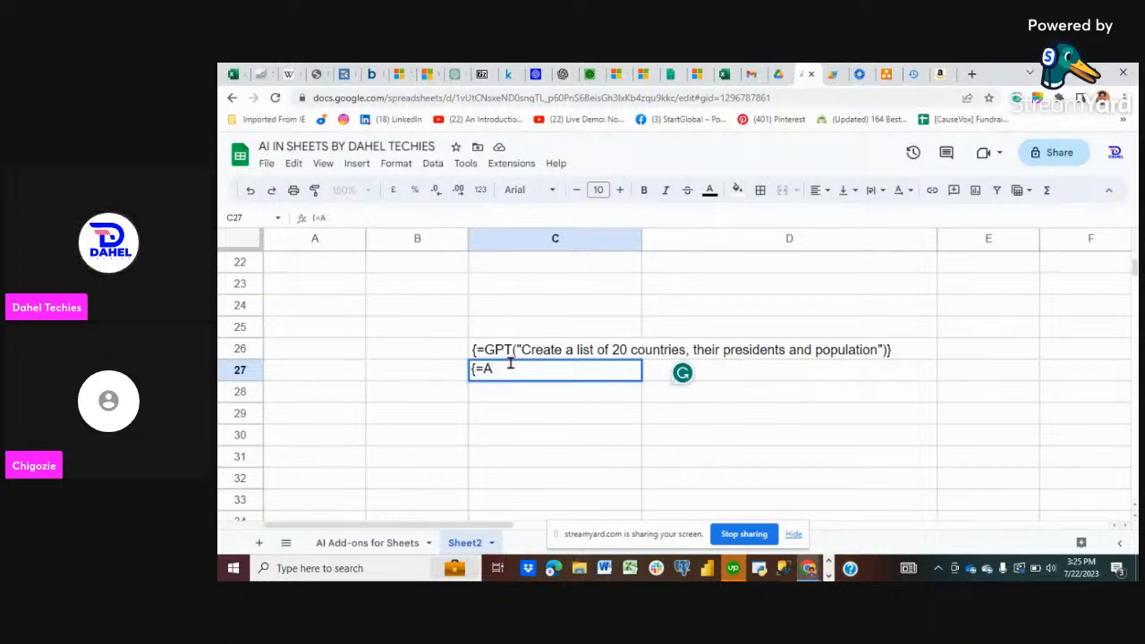
text(I())
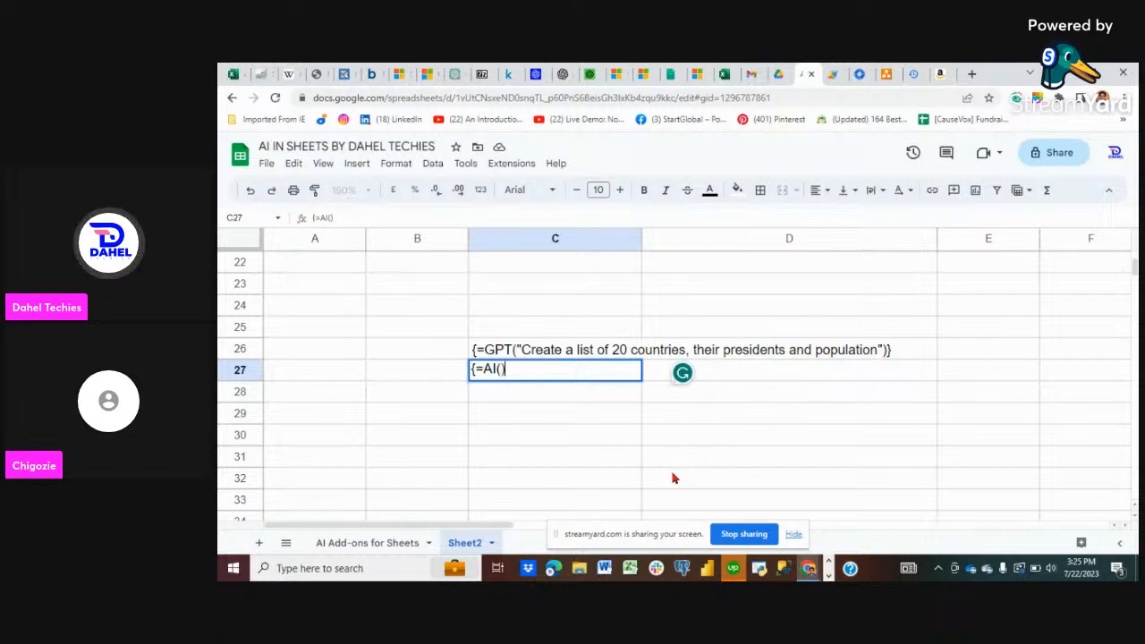
text(})
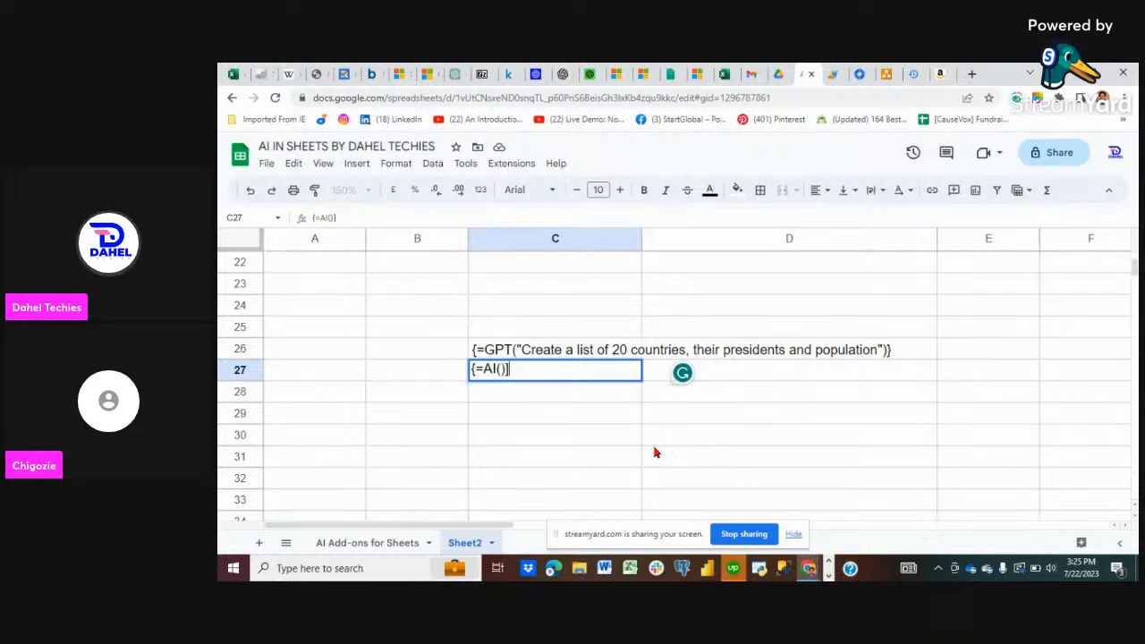
click(605, 465)
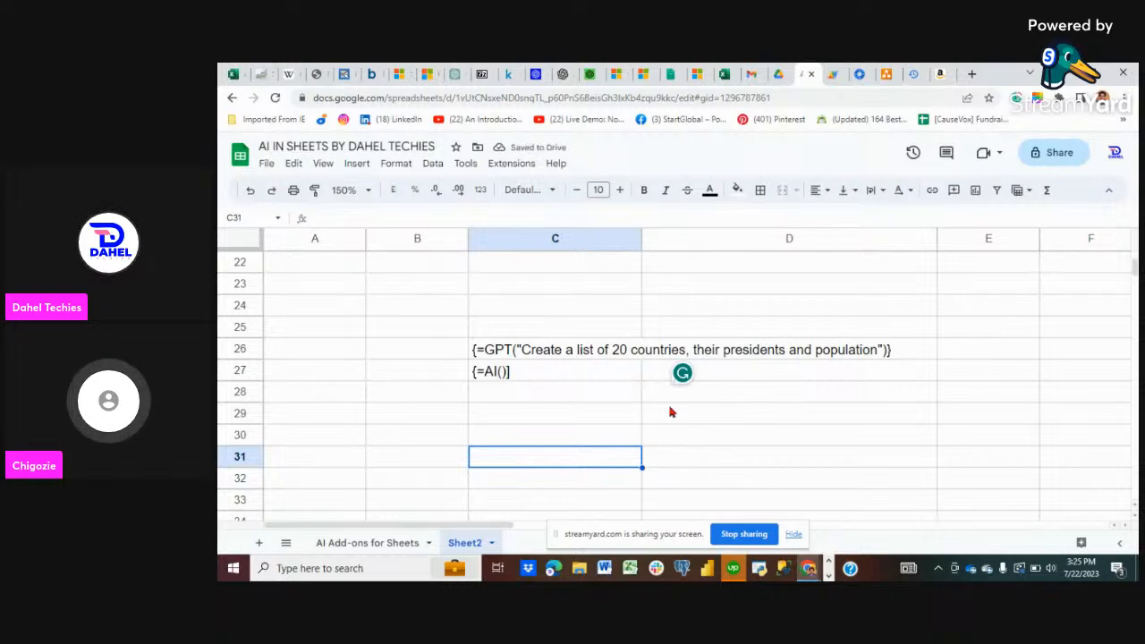
- Back in StreamYard, remove the shared spreadsheet screen from the broadcast
mouse_move(808, 568)
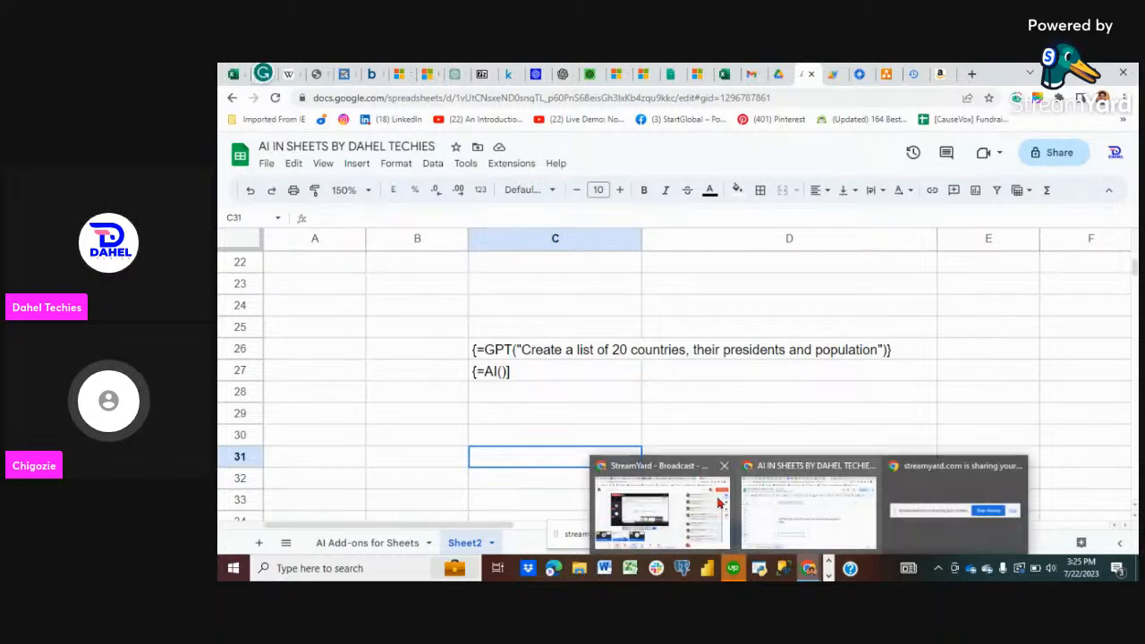
click(676, 506)
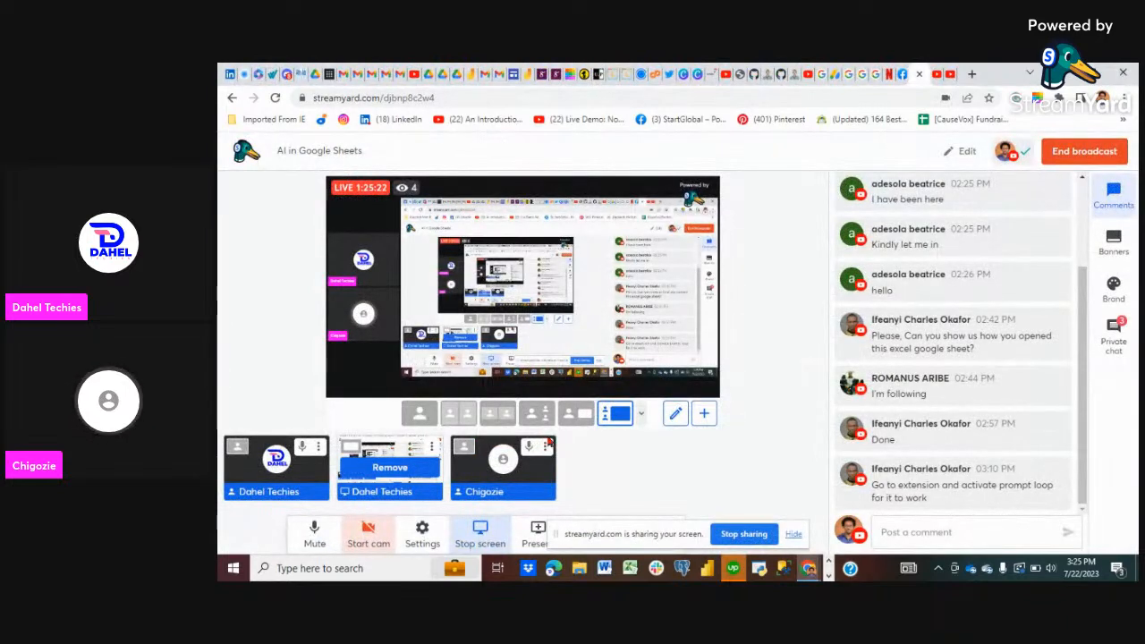
mouse_move(980, 380)
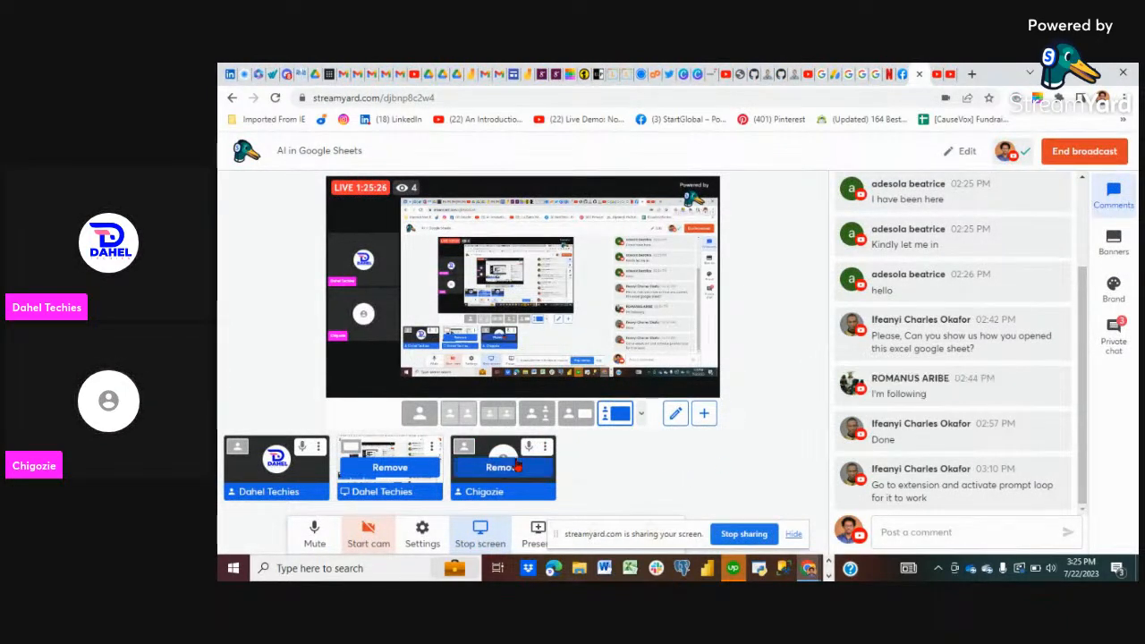
mouse_move(476, 463)
click(409, 474)
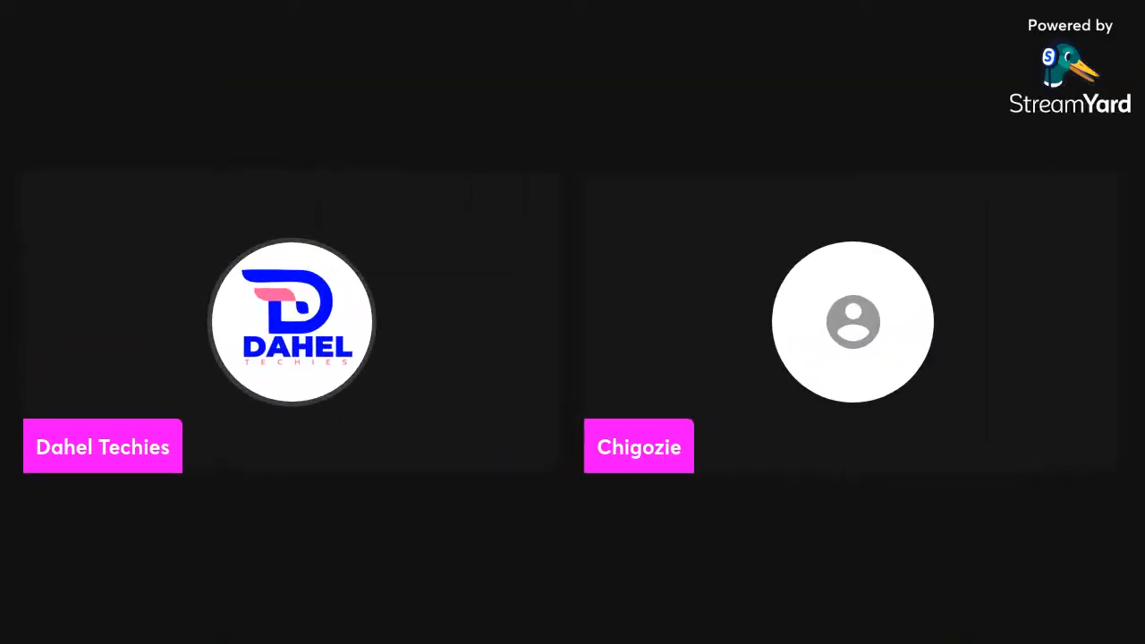